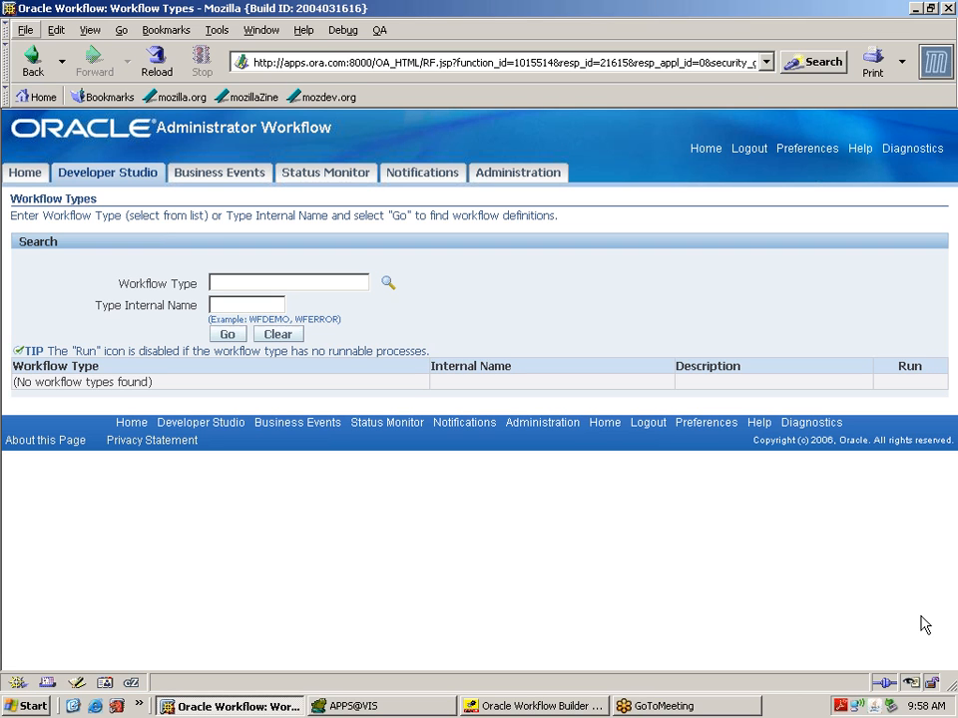
Step: Search Developer Studio for the XXDEMO workflow type and open the Run page for Notication Demo
{"action": "left_click", "coordinate": [246, 305]}
{"action": "type", "text": "XXDEMO"}
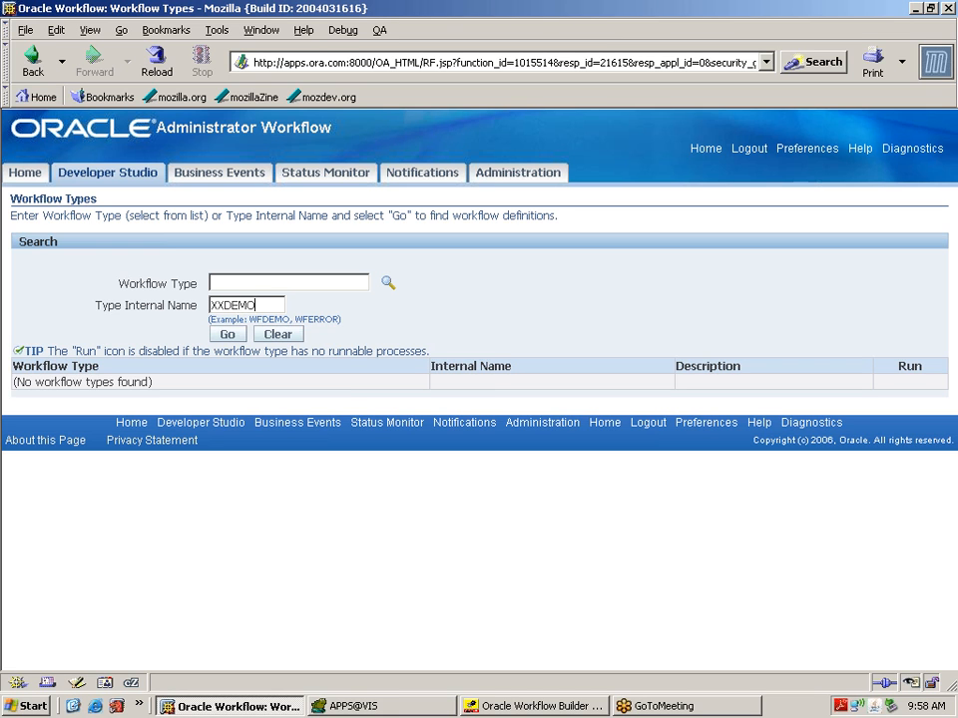
{"action": "left_click", "coordinate": [232, 336]}
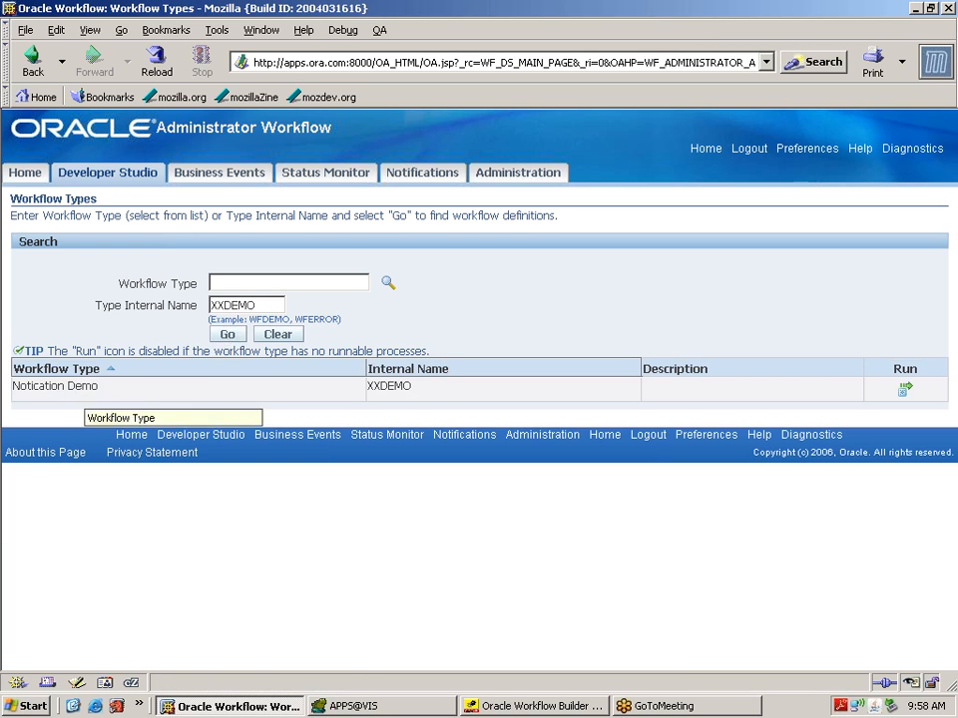
{"action": "left_click", "coordinate": [905, 393]}
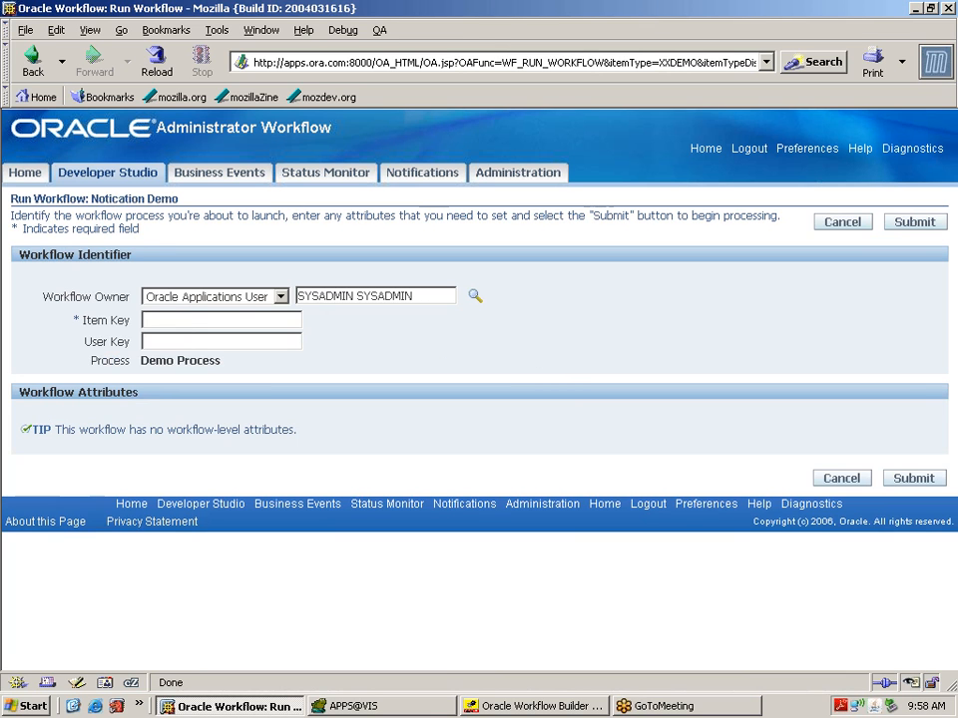
Step: Start the Notication Demo workflow with item key 1, then go to the status monitor
{"action": "left_click", "coordinate": [200, 321]}
{"action": "type", "text": "1"}
{"action": "left_click", "coordinate": [179, 341]}
{"action": "left_click", "coordinate": [913, 481]}
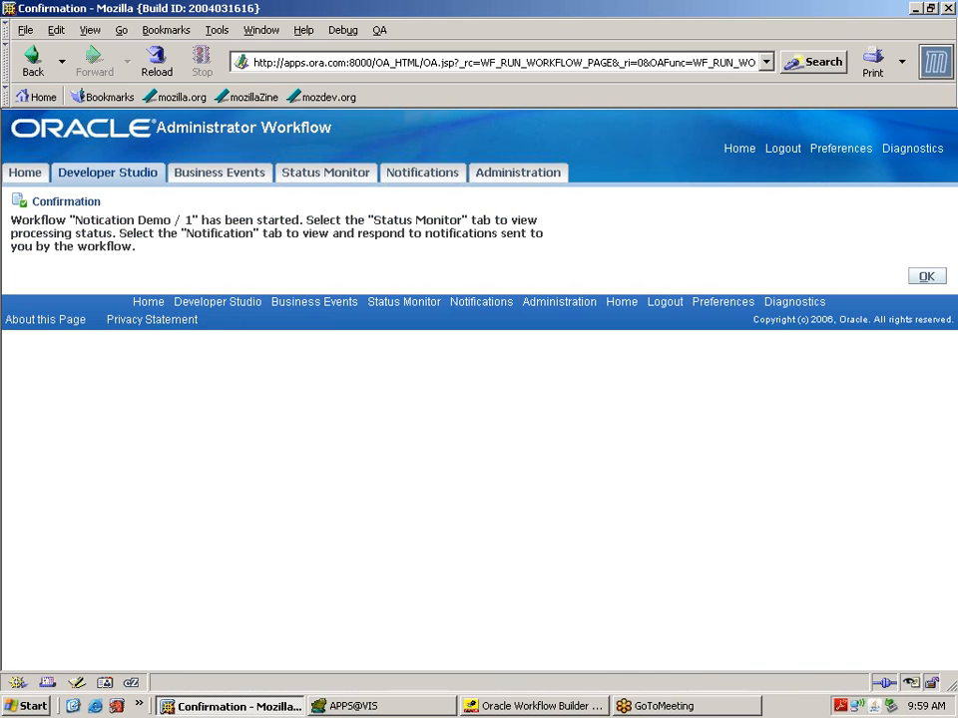
{"action": "left_click", "coordinate": [345, 179]}
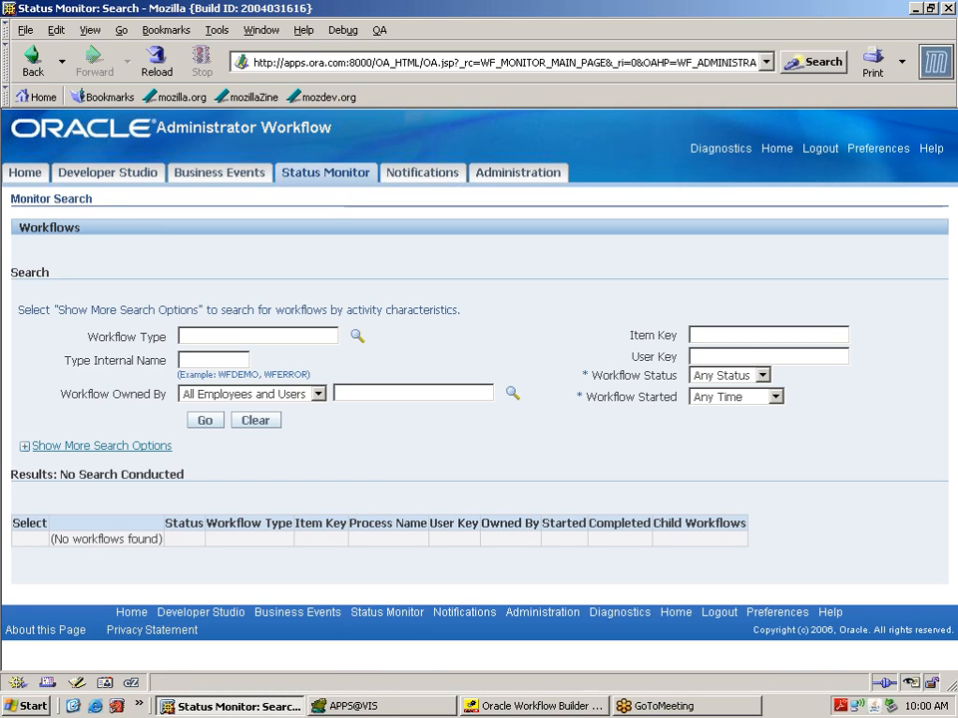
Step: Search the status monitor for XXDEMO runs and open the Status Diagram of the Complete run
{"action": "left_click", "coordinate": [205, 360]}
{"action": "type", "text": "XXDEMO"}
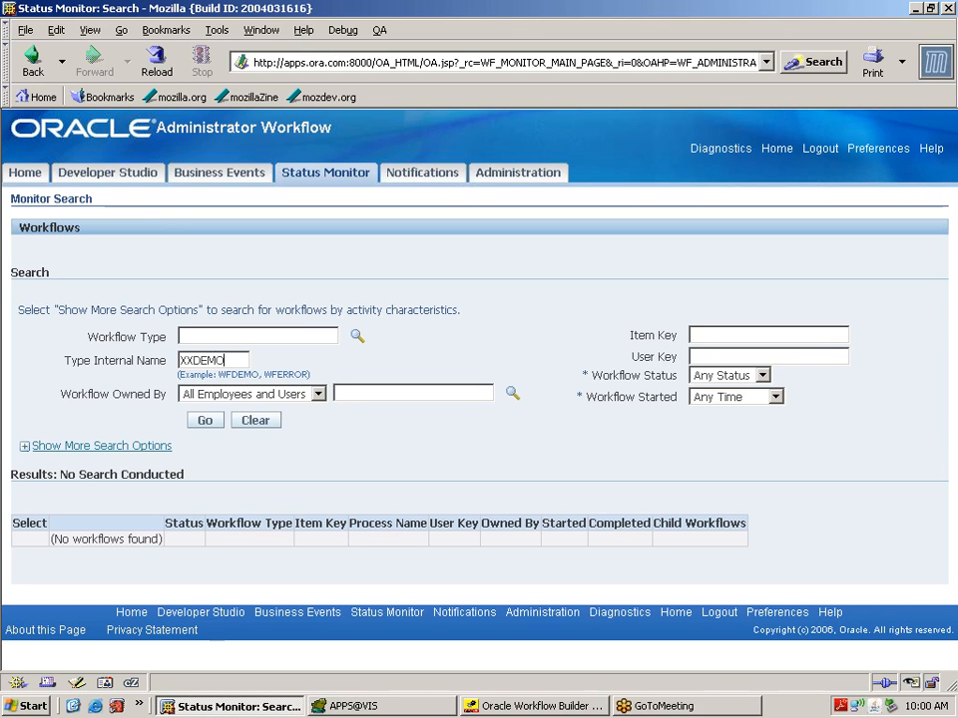
{"action": "left_click", "coordinate": [210, 422]}
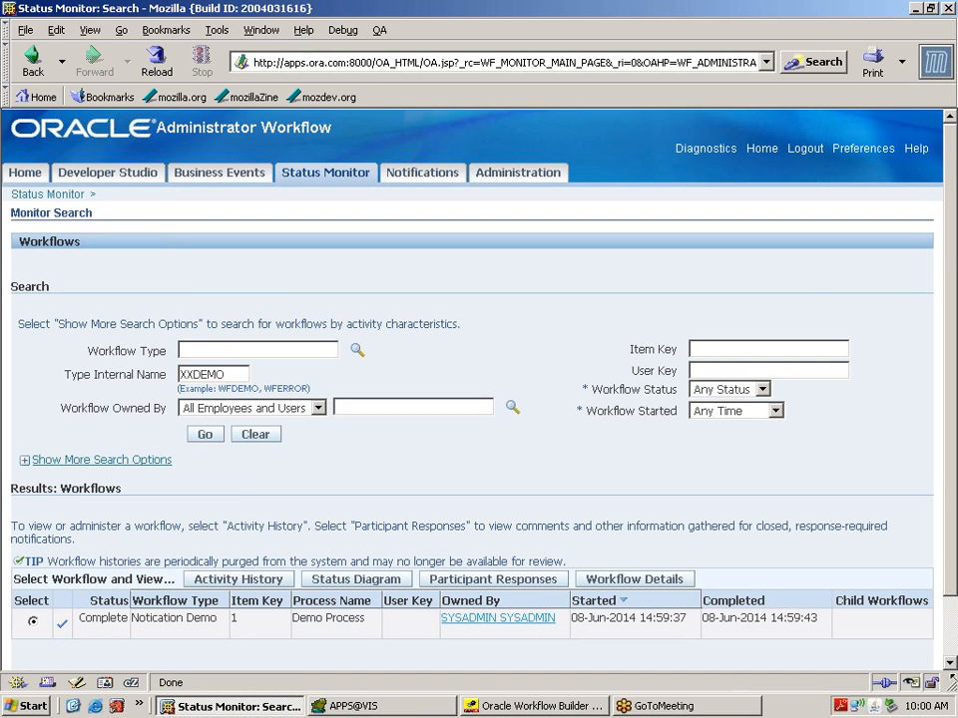
{"action": "scroll", "coordinate": [953, 671], "scroll_direction": "down", "scroll_amount": 3}
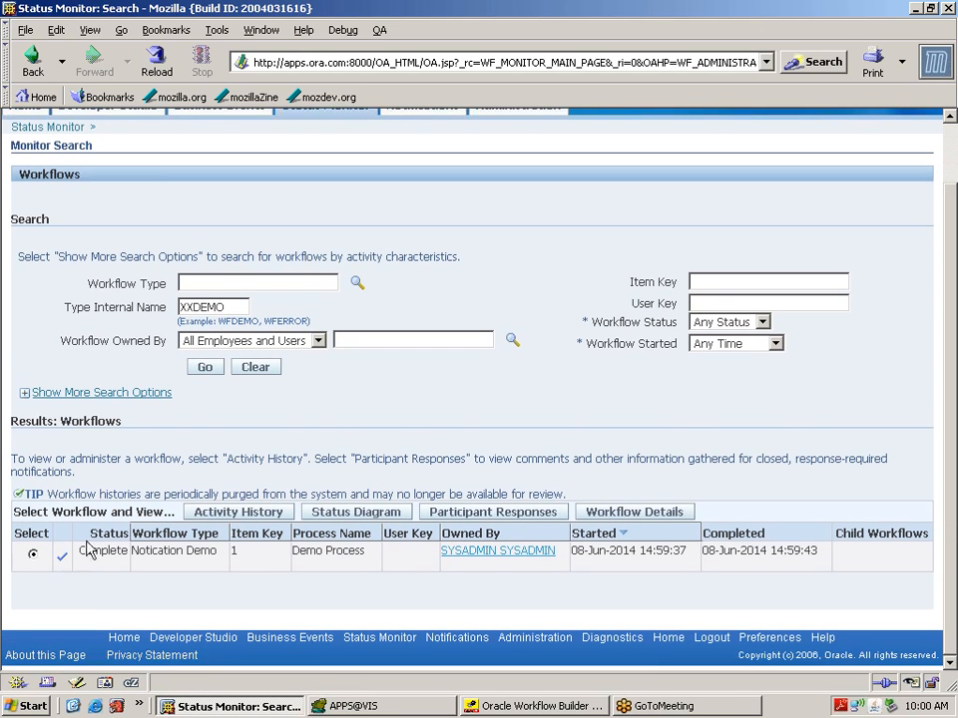
{"action": "double_click", "coordinate": [104, 550]}
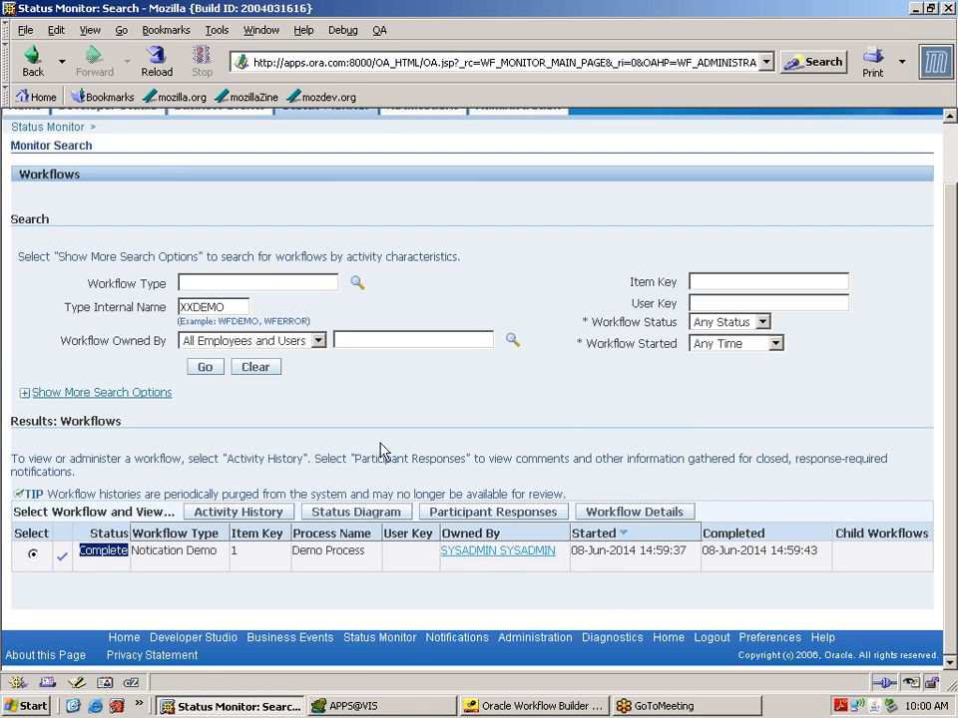
{"action": "left_click", "coordinate": [351, 515]}
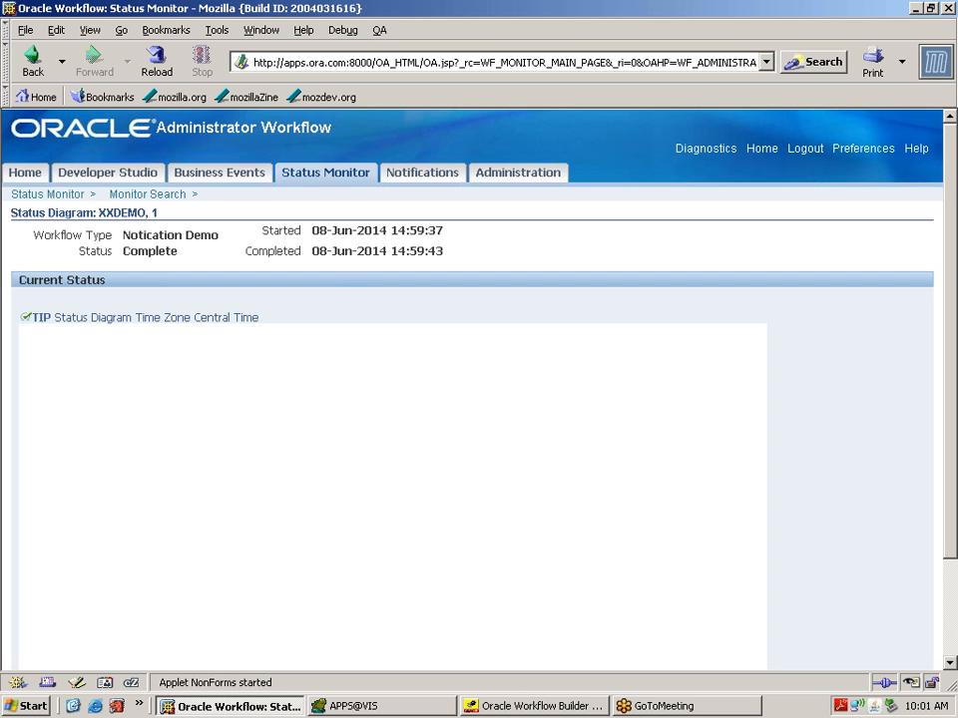
{"action": "double_click", "coordinate": [436, 251]}
{"action": "left_click", "coordinate": [950, 664]}
{"action": "left_click", "coordinate": [950, 664]}
{"action": "left_click", "coordinate": [950, 664]}
{"action": "left_click", "coordinate": [950, 663]}
{"action": "left_click", "coordinate": [950, 663]}
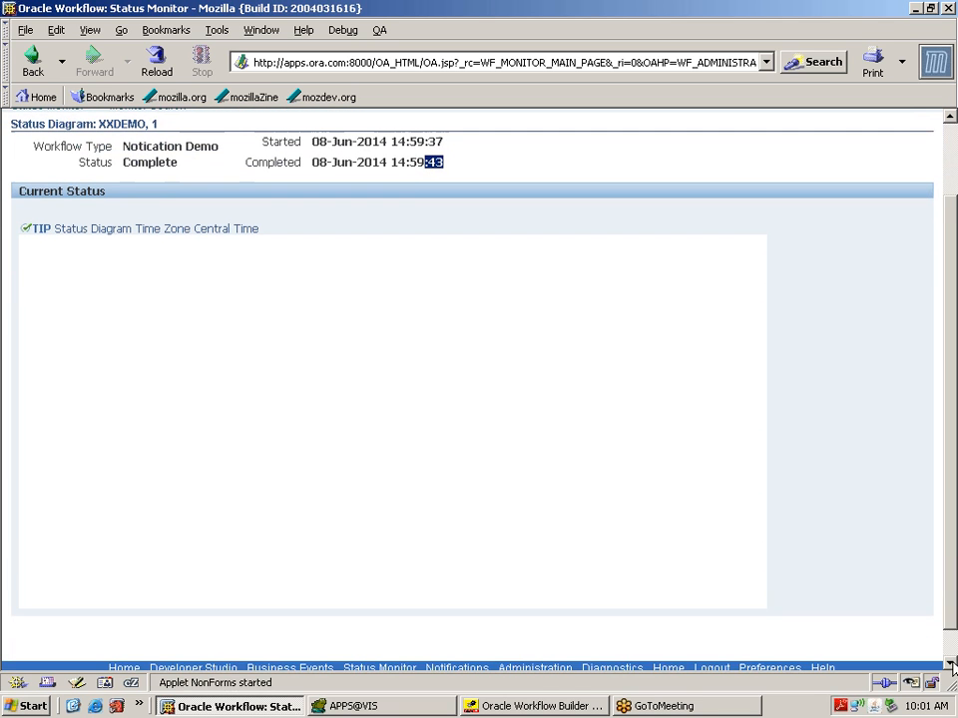
{"action": "left_click", "coordinate": [949, 663]}
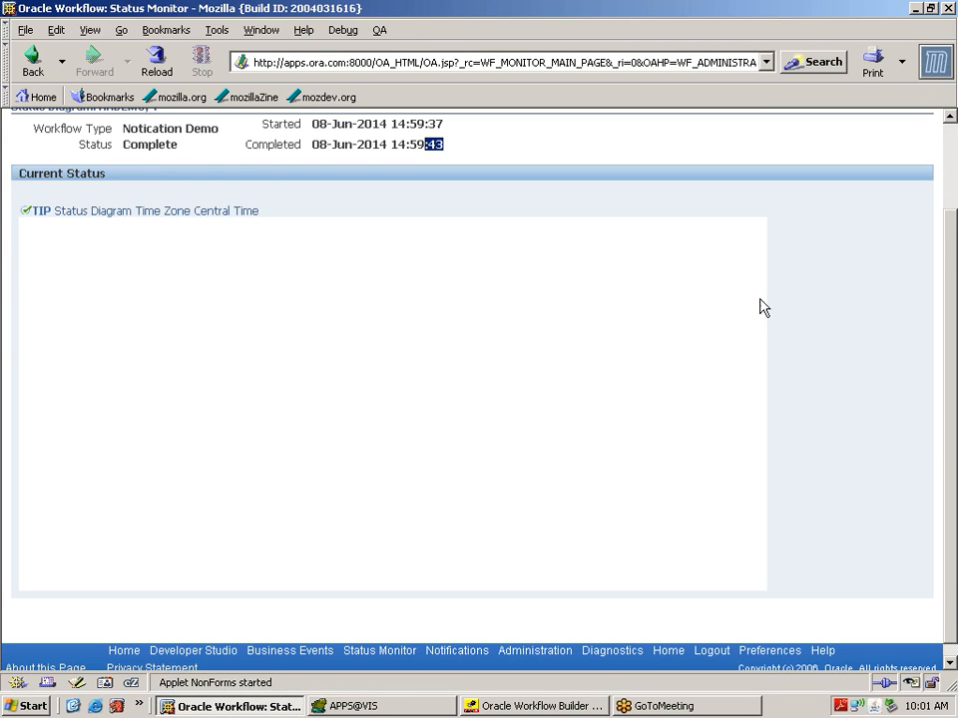
{"action": "left_click_drag", "start_coordinate": [953, 402], "coordinate": [951, 370]}
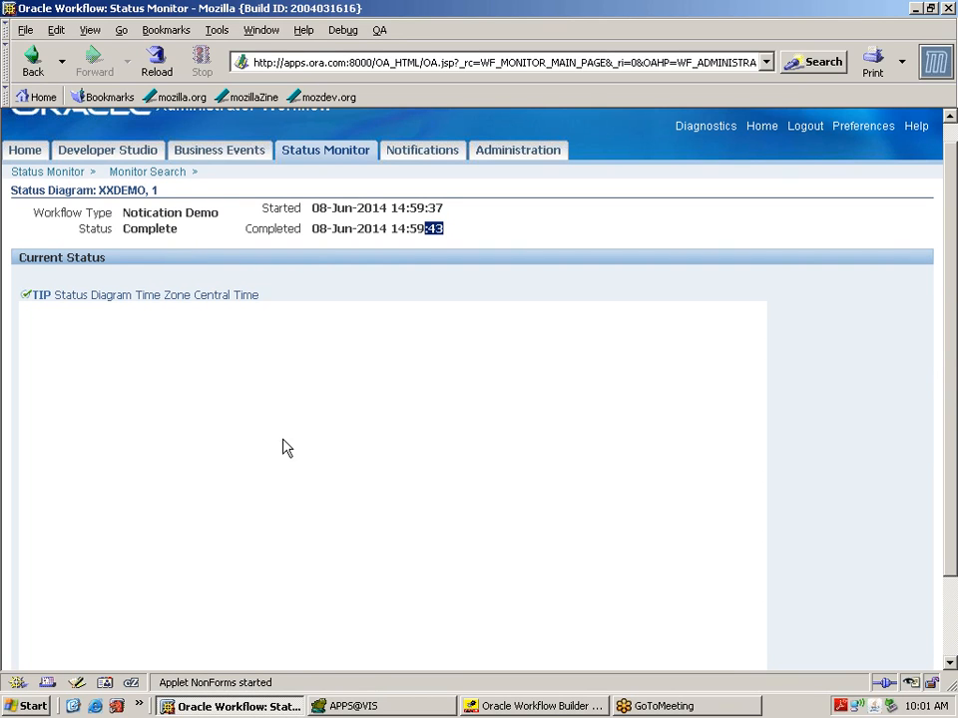
{"action": "left_click", "coordinate": [342, 430]}
{"action": "left_click", "coordinate": [151, 153]}
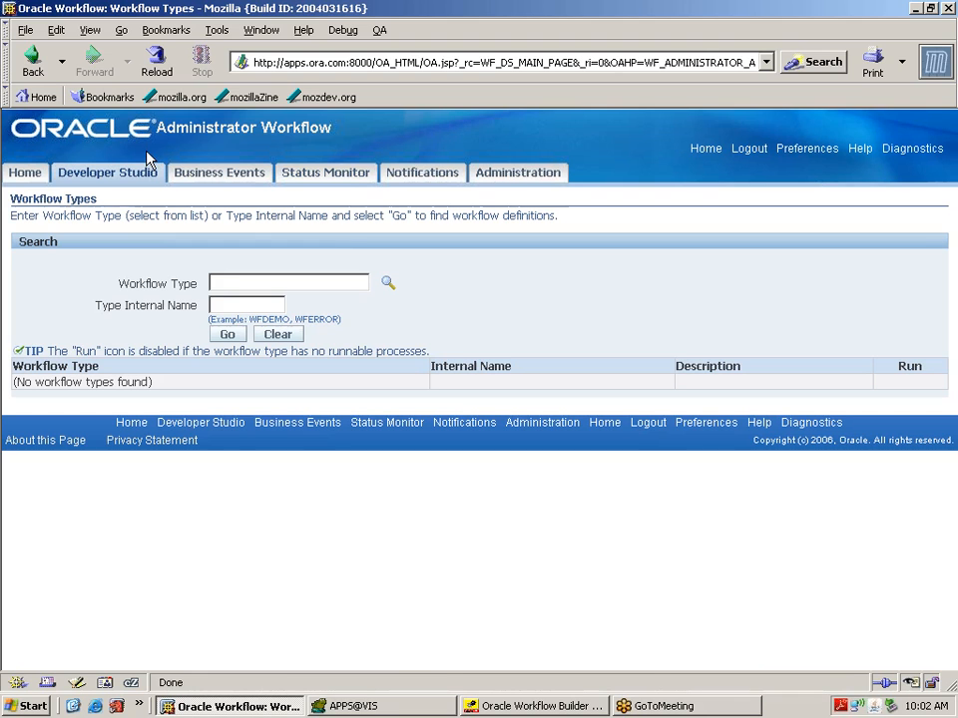
{"action": "left_click", "coordinate": [348, 180]}
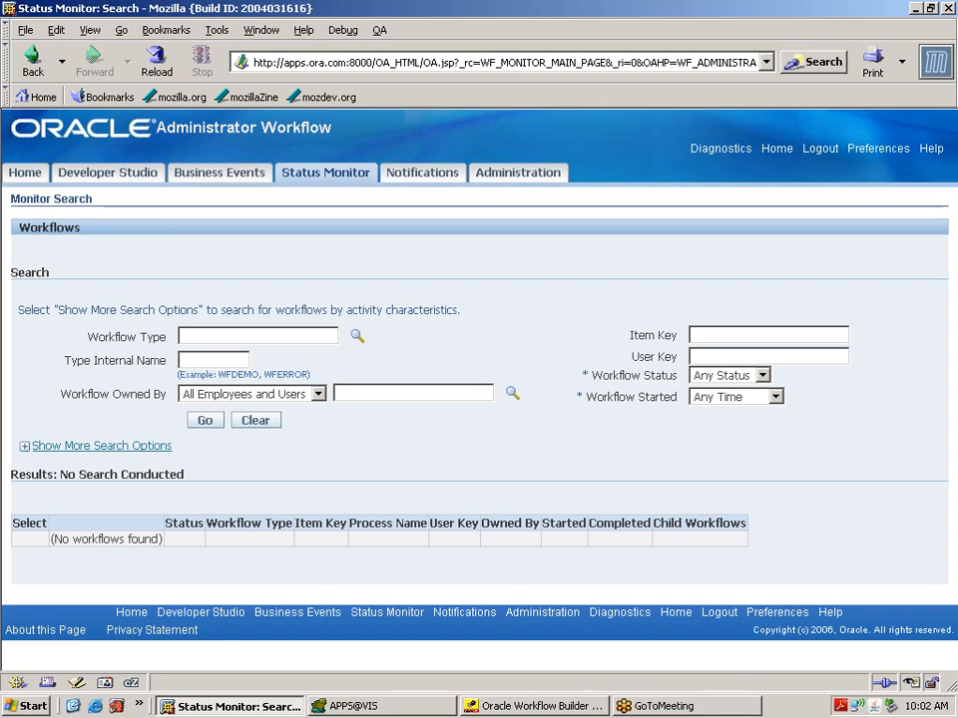
{"action": "left_click", "coordinate": [213, 360]}
{"action": "type", "text": "XXDEMO"}
{"action": "left_click", "coordinate": [207, 420]}
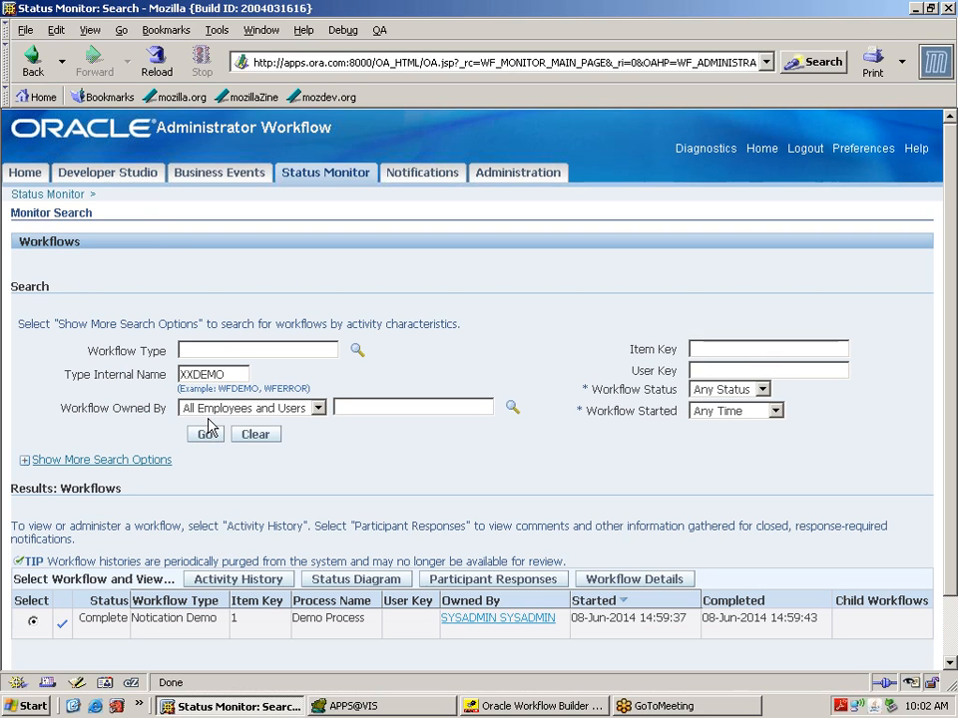
{"action": "left_click", "coordinate": [366, 584]}
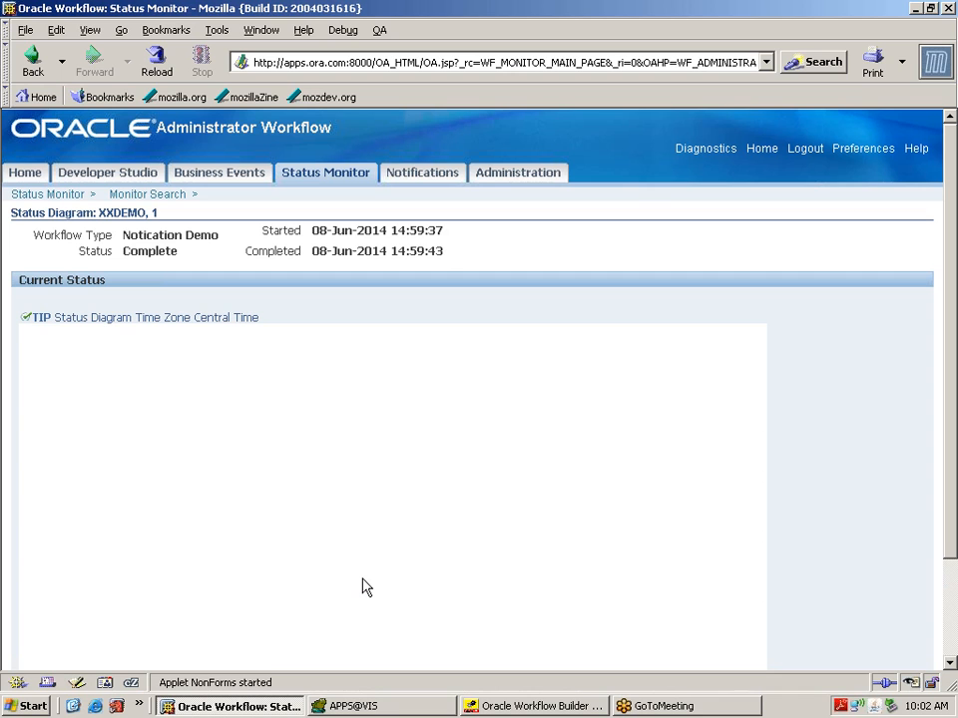
{"action": "left_click", "coordinate": [949, 663]}
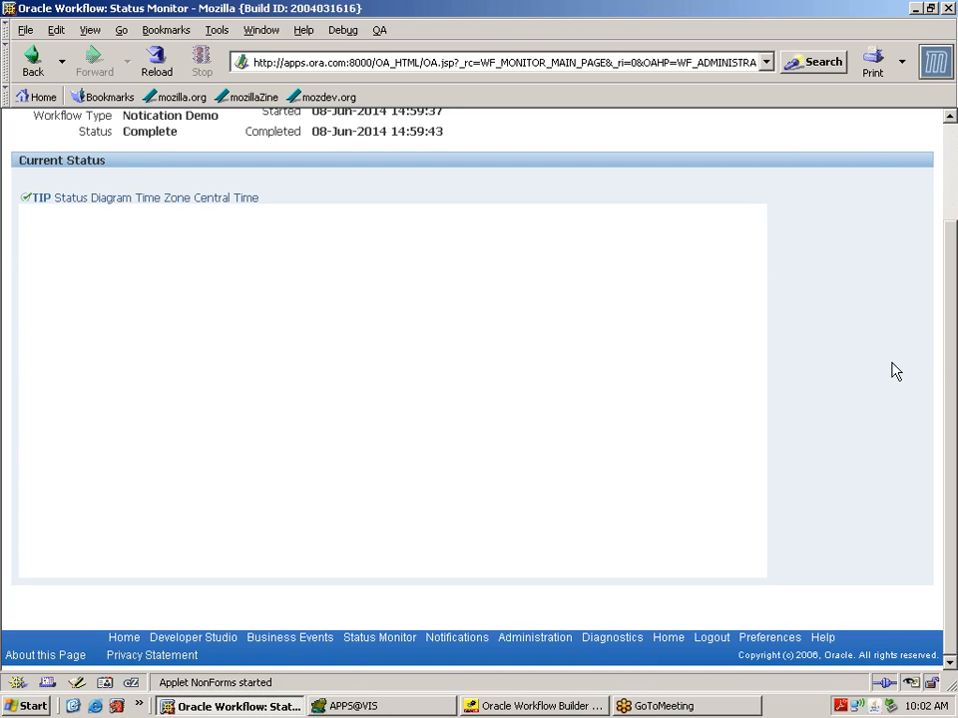
{"action": "left_click_drag", "start_coordinate": [954, 369], "coordinate": [954, 180]}
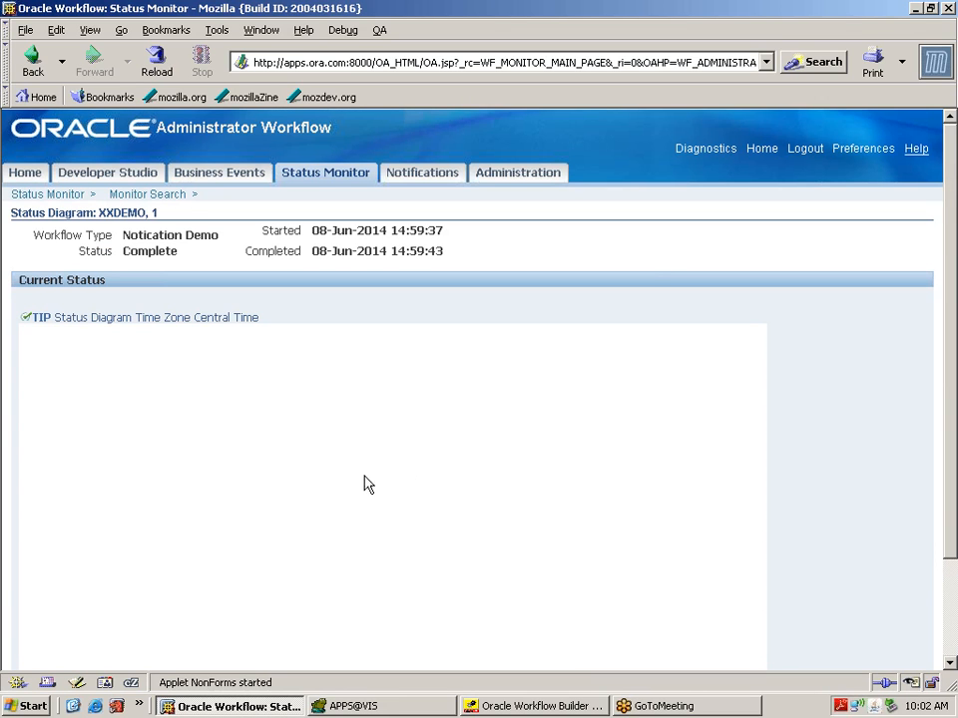
{"action": "left_click", "coordinate": [804, 149]}
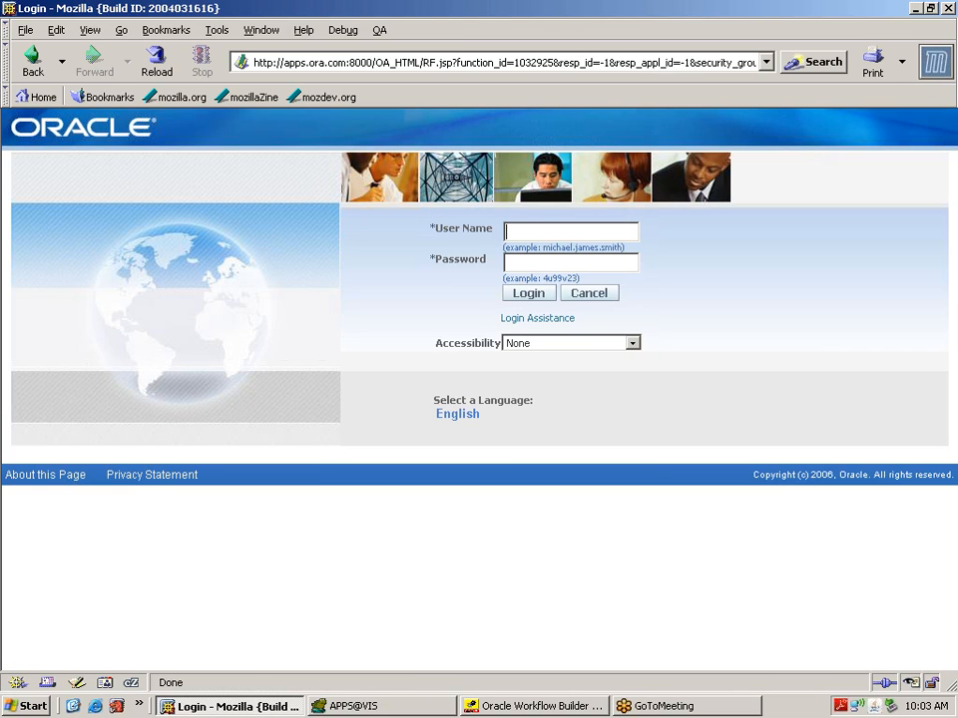
Step: Log in with the new user's name and password, then open Workflow Administrator Web Applications notifications
{"action": "type", "text": "OPERATIONS"}
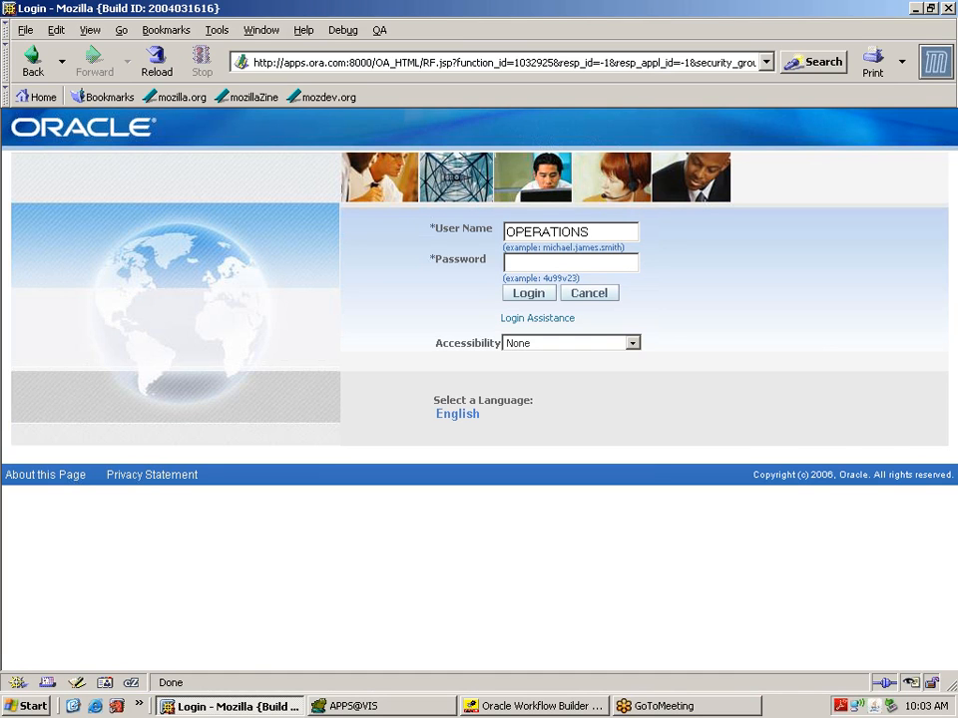
{"action": "type", "text": "welcome"}
{"action": "key", "text": "Return"}
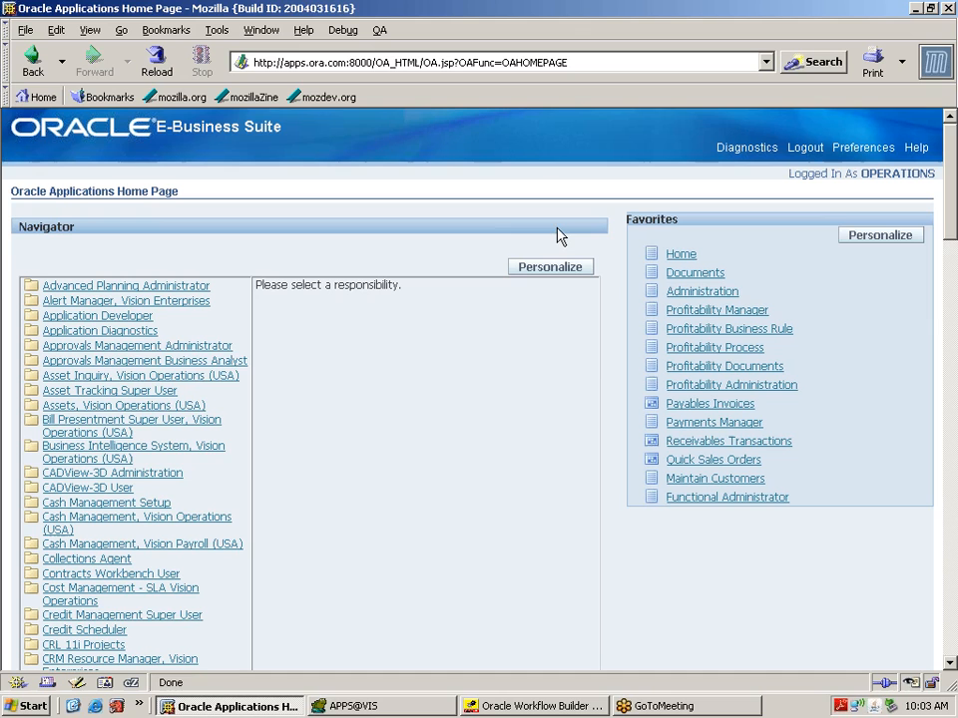
{"action": "left_click_drag", "start_coordinate": [950, 236], "coordinate": [950, 649]}
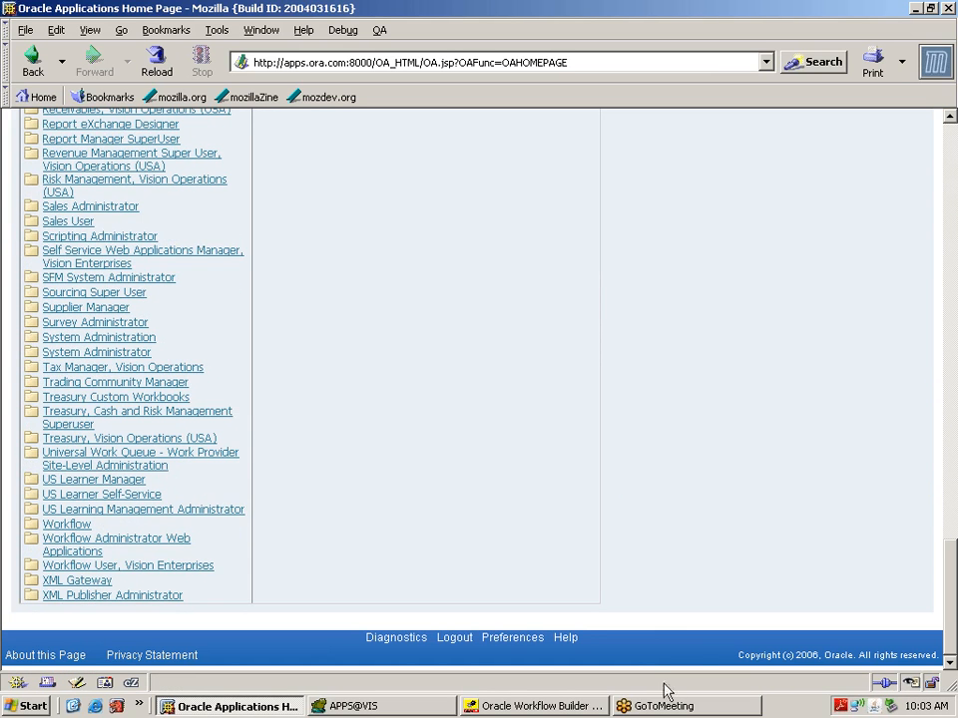
{"action": "left_click", "coordinate": [116, 548]}
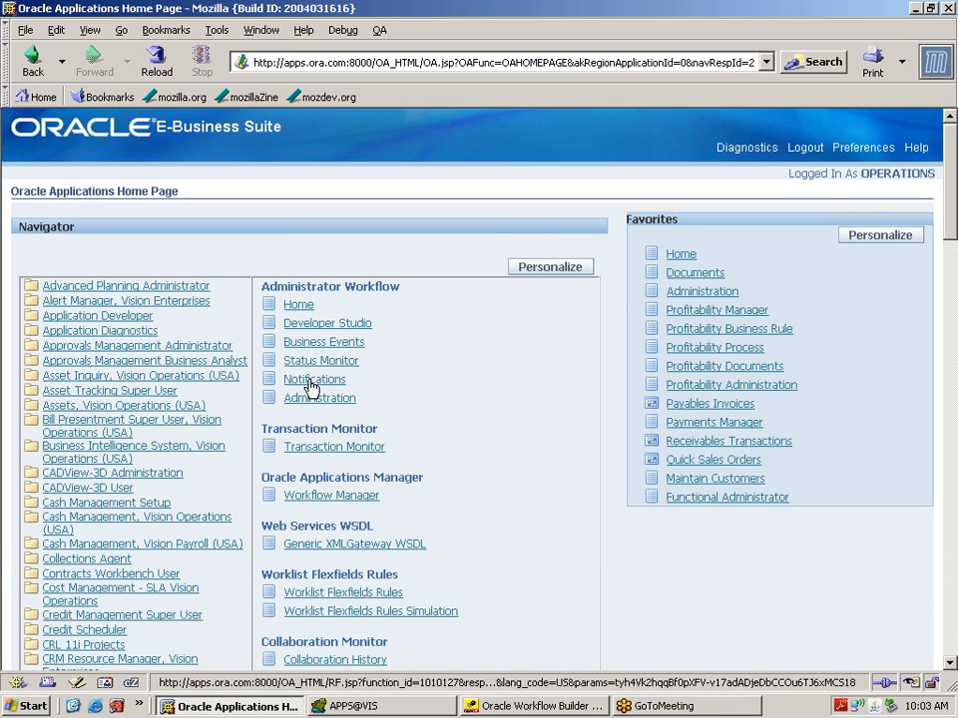
{"action": "left_click", "coordinate": [310, 385]}
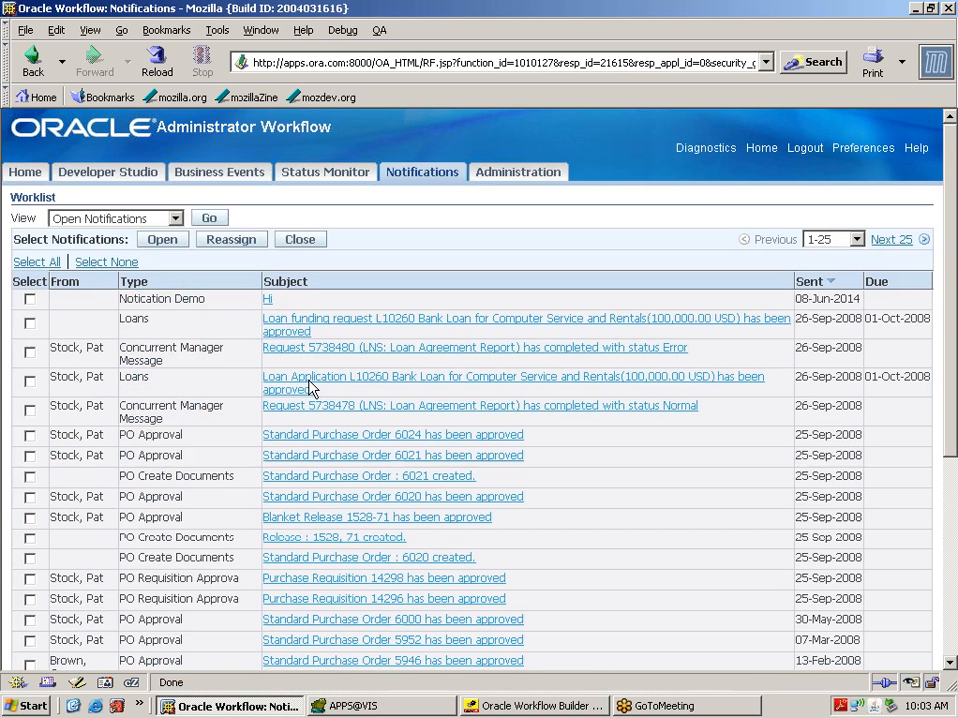
Step: Read the Hi notification from Notication Demo, then return to Oracle Workflow Builder
{"action": "left_click", "coordinate": [269, 301]}
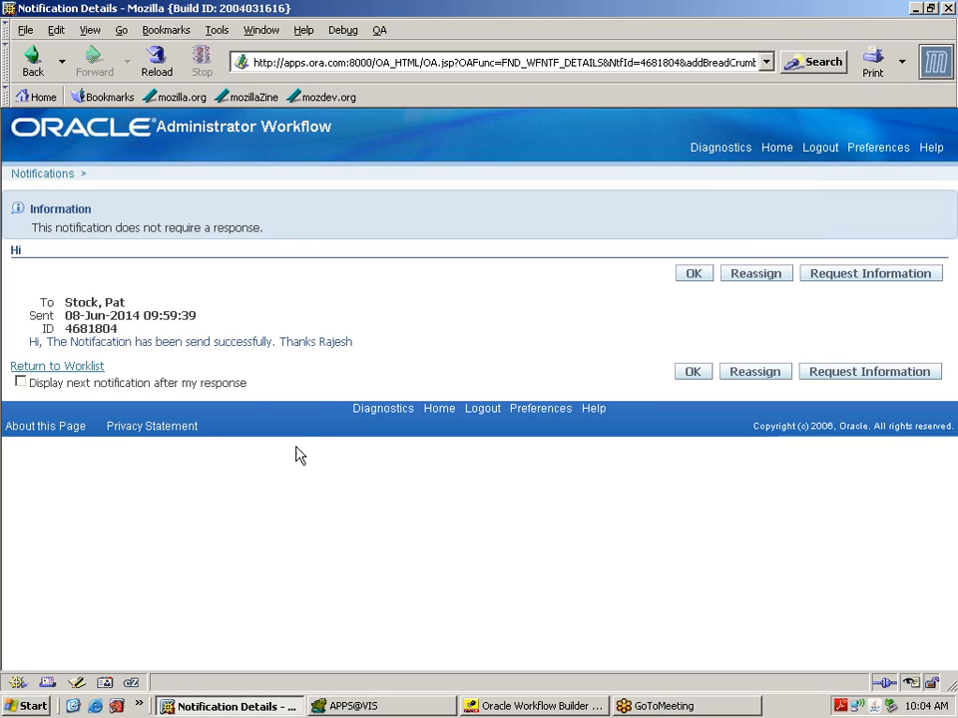
{"action": "left_click", "coordinate": [539, 705]}
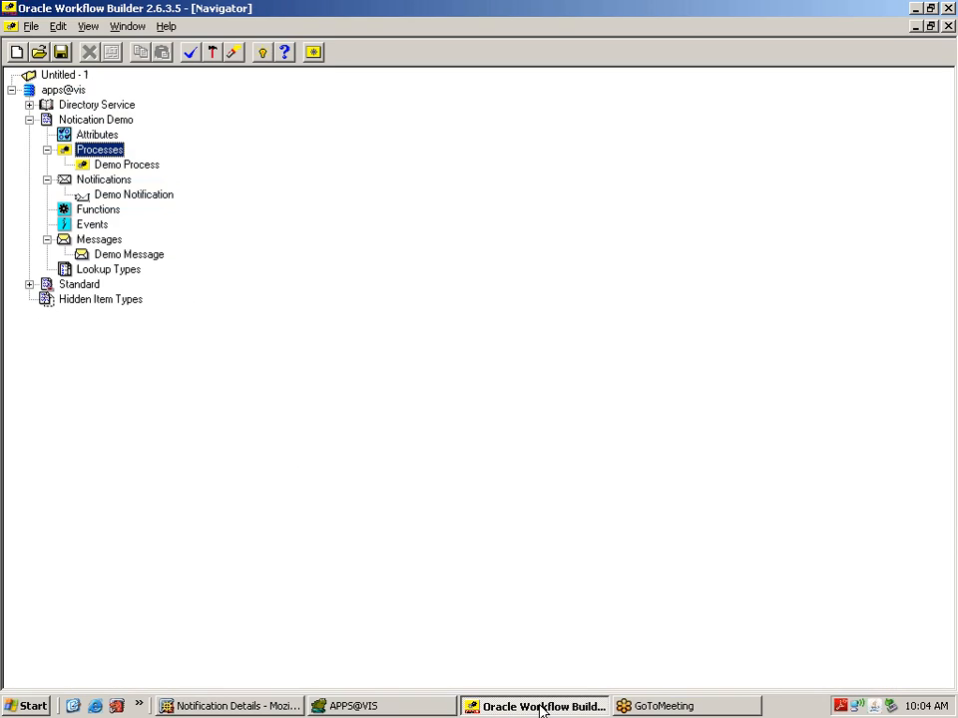
Step: Open the Demo Process diagram and inspect its Start and Demo Notification nodes
{"action": "double_click", "coordinate": [100, 164]}
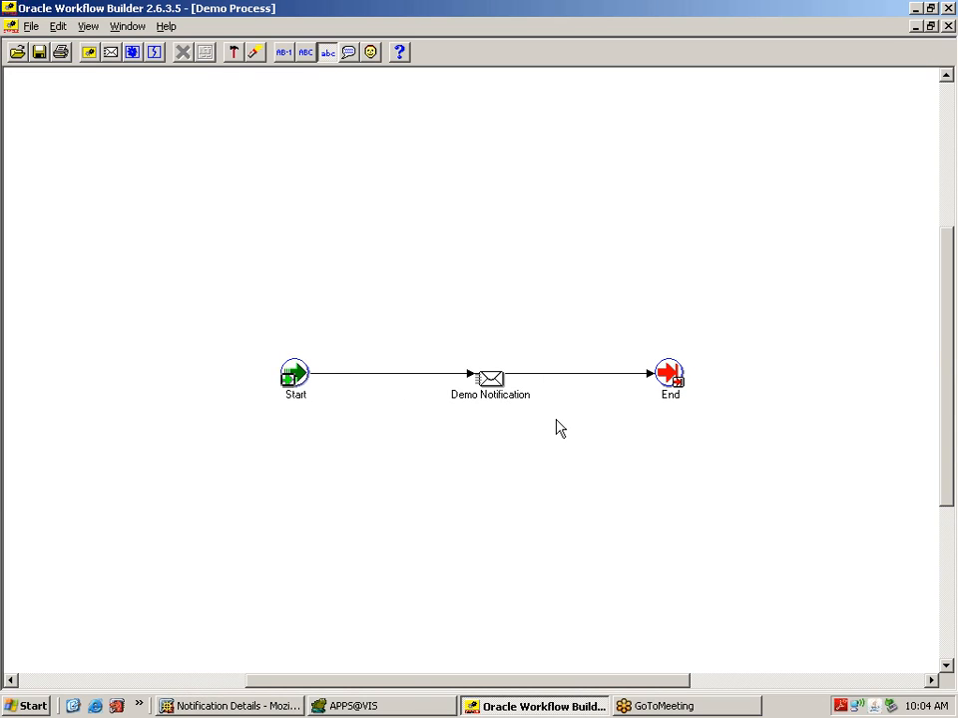
{"action": "left_click", "coordinate": [296, 395]}
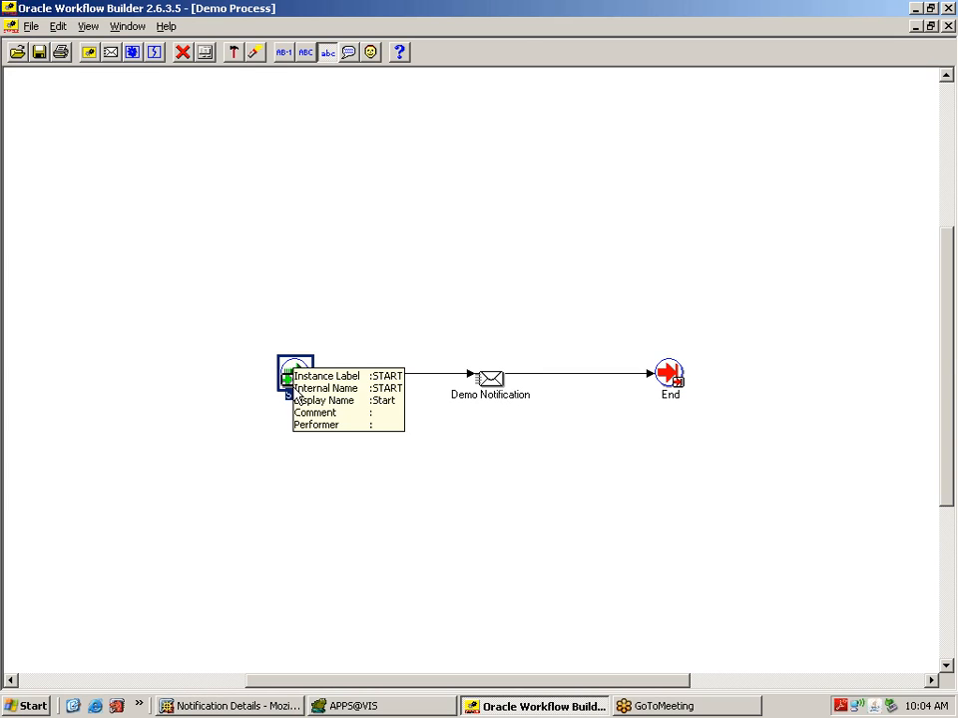
{"action": "left_click", "coordinate": [488, 384]}
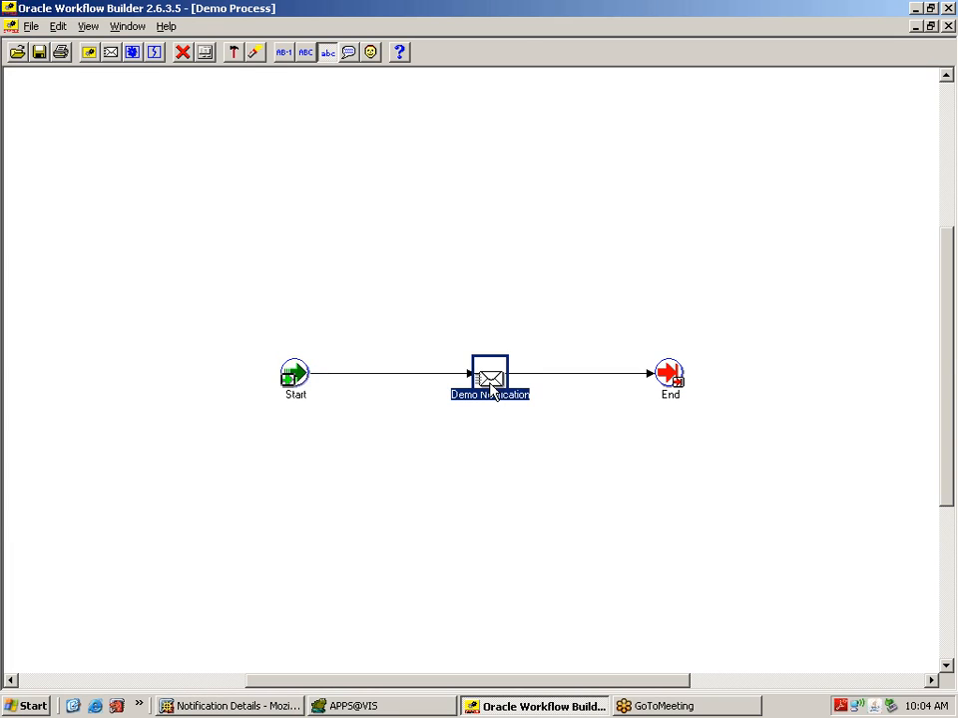
Step: Review the Demo Notification node's XXDENONOTIFY label and OPERATIONS performer, then cancel without changes
{"action": "double_click", "coordinate": [489, 384]}
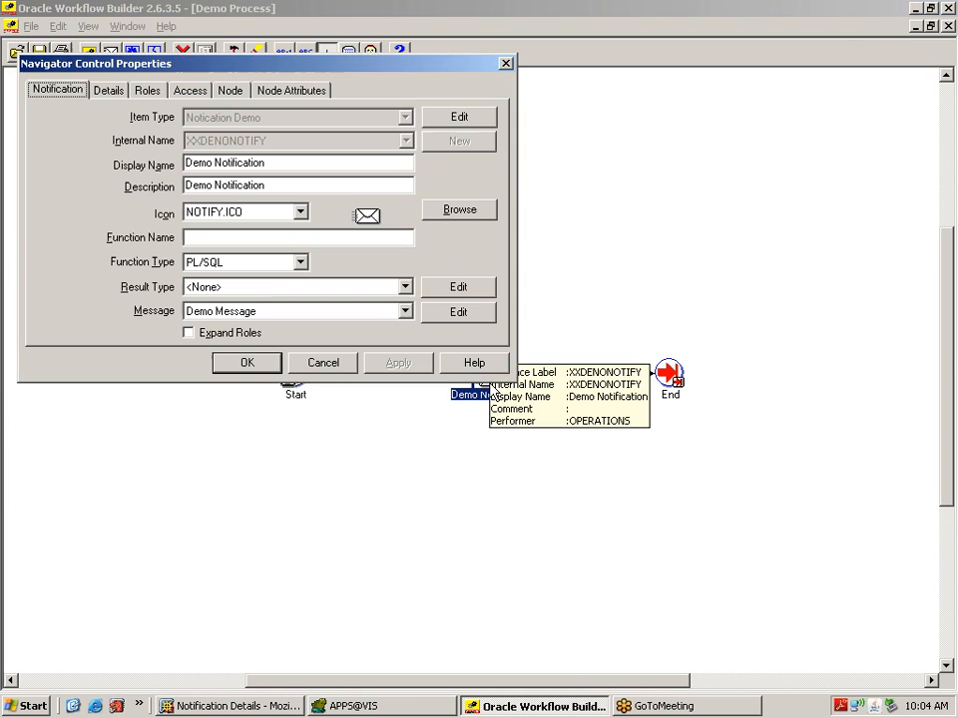
{"action": "left_click", "coordinate": [238, 91]}
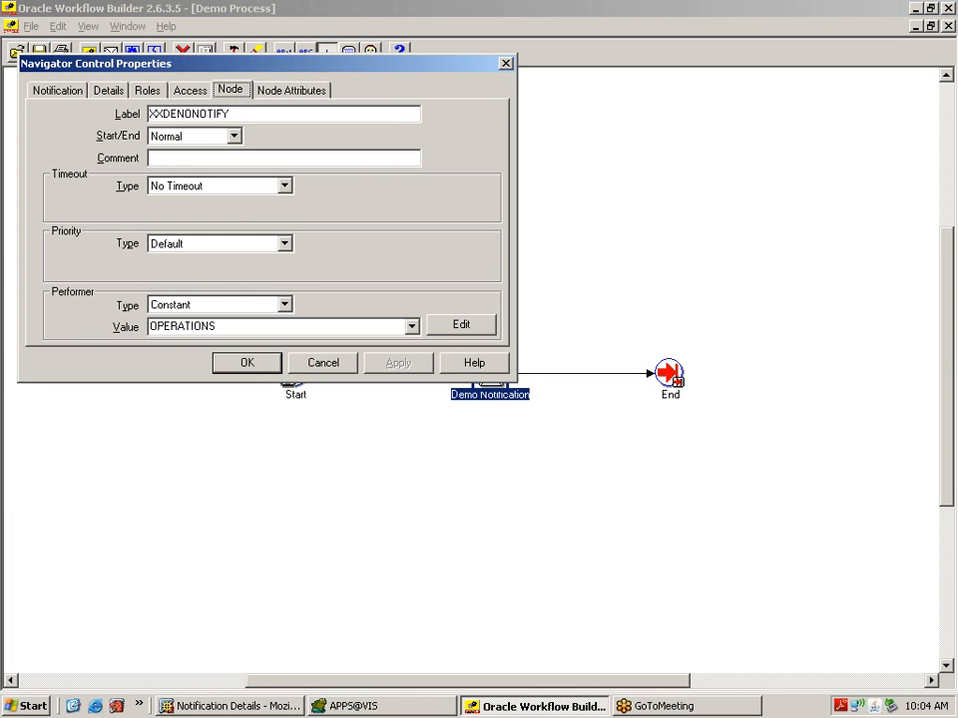
{"action": "double_click", "coordinate": [165, 328]}
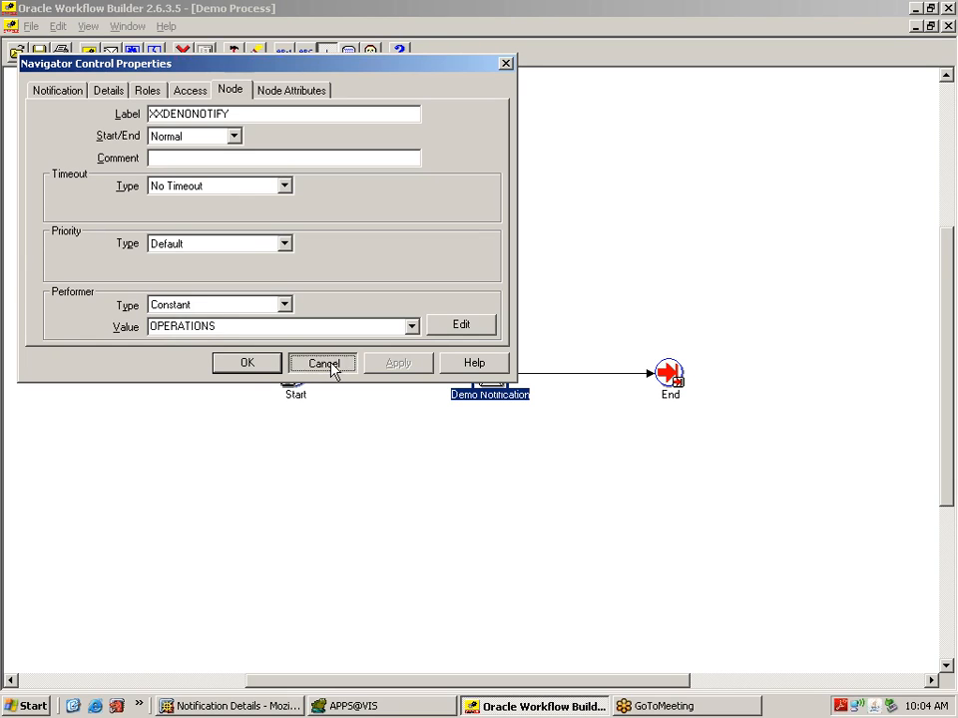
{"action": "left_click", "coordinate": [322, 363]}
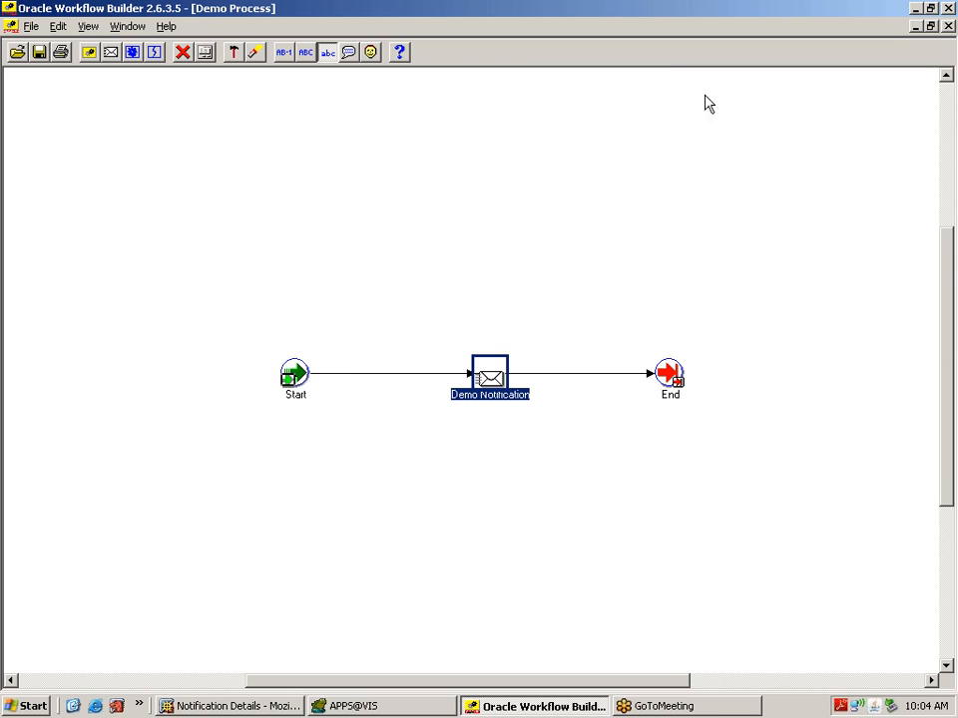
{"action": "mouse_move", "coordinate": [945, 261]}
{"action": "left_mouse_down"}
{"action": "mouse_move", "coordinate": [941, 189]}
{"action": "mouse_move", "coordinate": [953, 262]}
{"action": "left_mouse_up"}
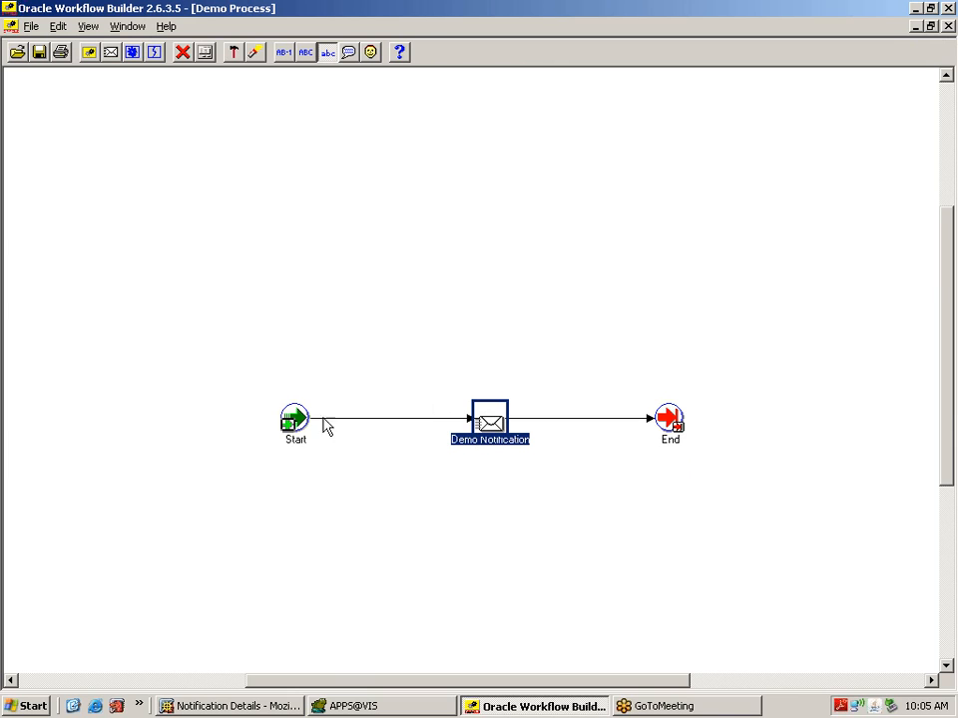
{"action": "mouse_move", "coordinate": [306, 428]}
{"action": "mouse_move", "coordinate": [502, 433]}
{"action": "left_click_drag", "start_coordinate": [949, 299], "coordinate": [951, 125]}
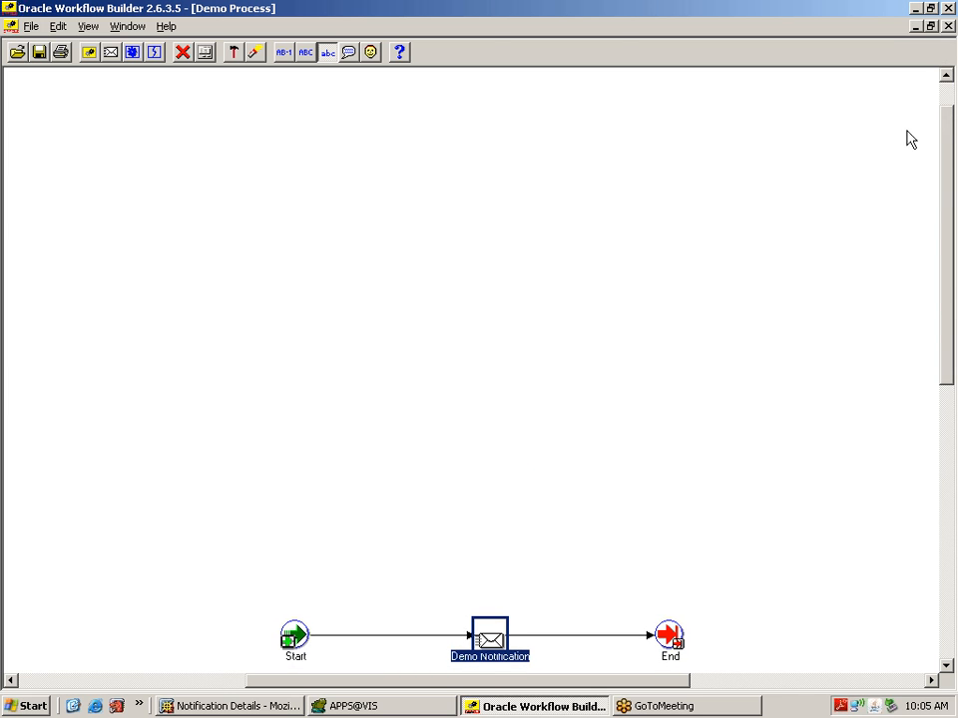
Step: Close the Demo Process window, maximize the Navigator and collapse the Standard item type
{"action": "left_click", "coordinate": [949, 27]}
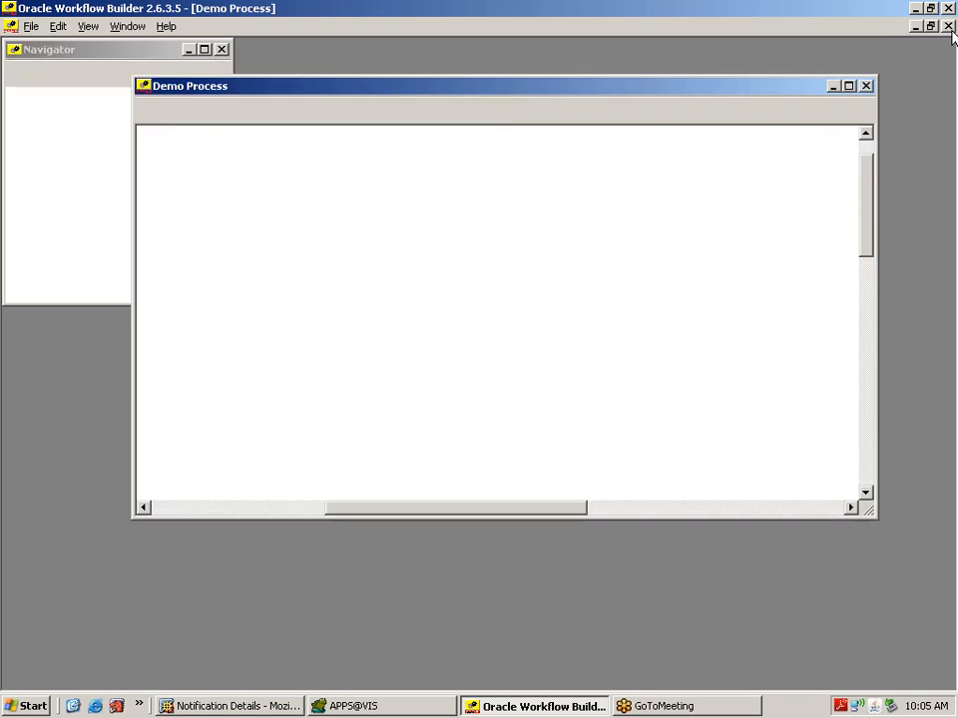
{"action": "left_click", "coordinate": [204, 49]}
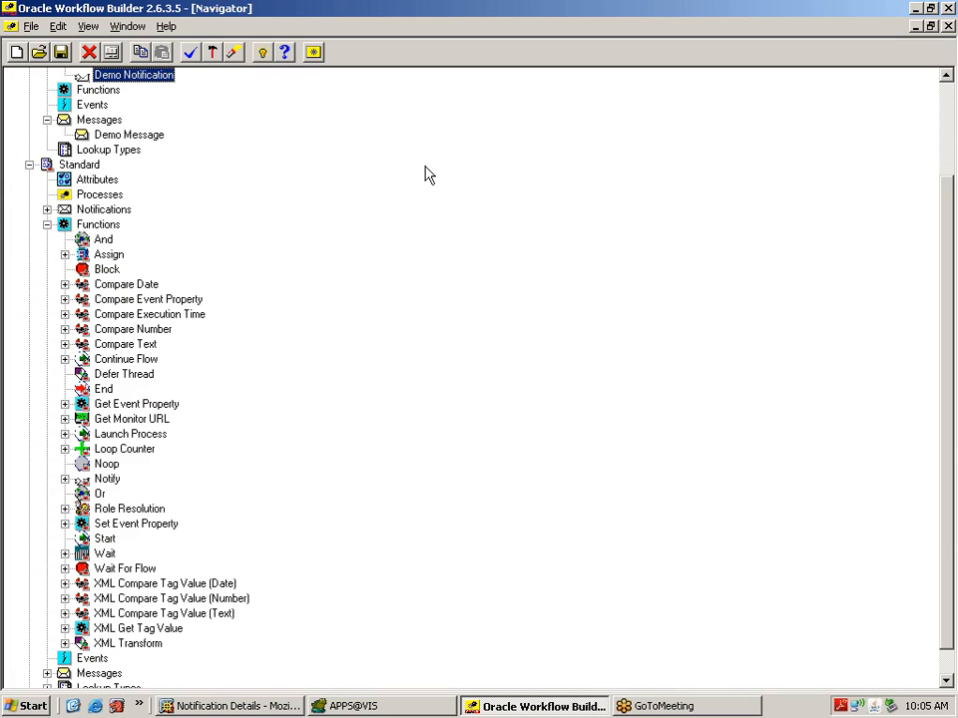
{"action": "left_click", "coordinate": [47, 225]}
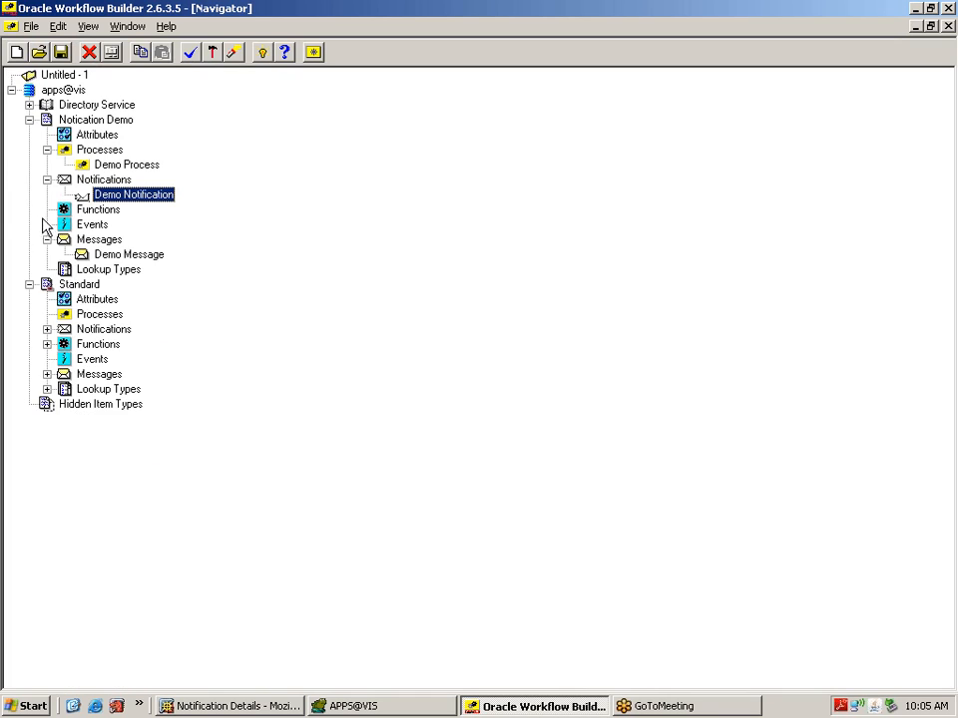
{"action": "left_click", "coordinate": [29, 284]}
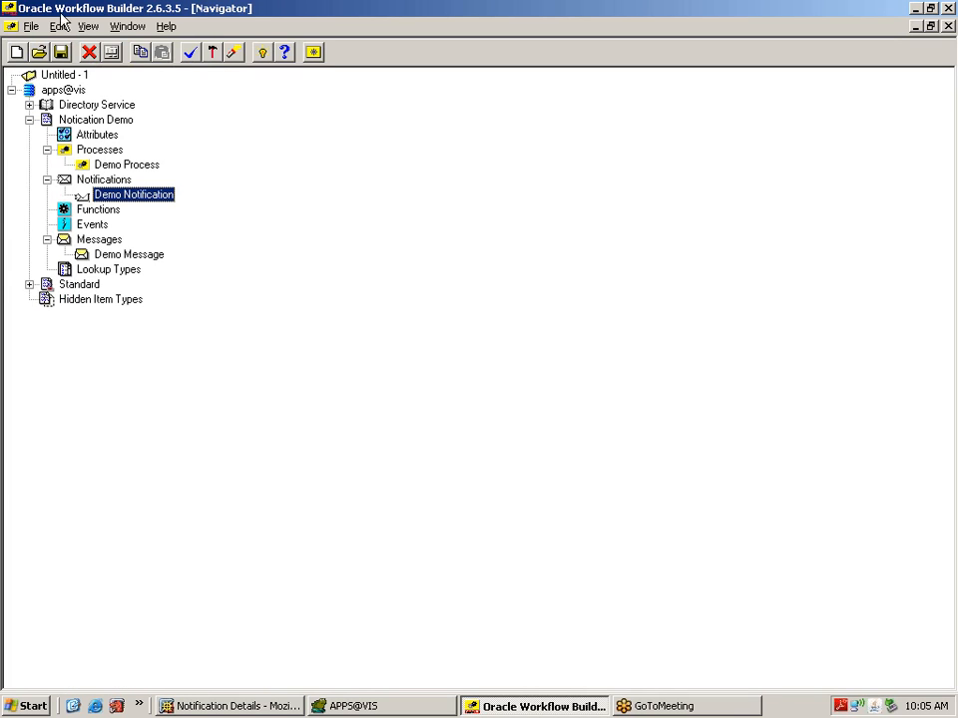
{"action": "left_click", "coordinate": [68, 89]}
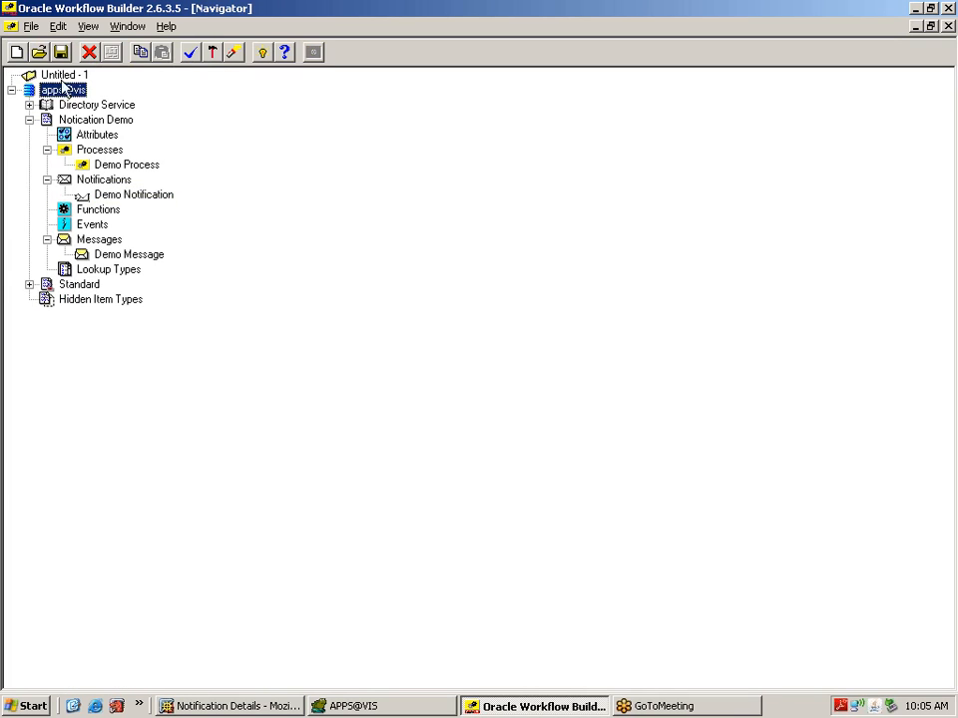
{"action": "left_click", "coordinate": [32, 27]}
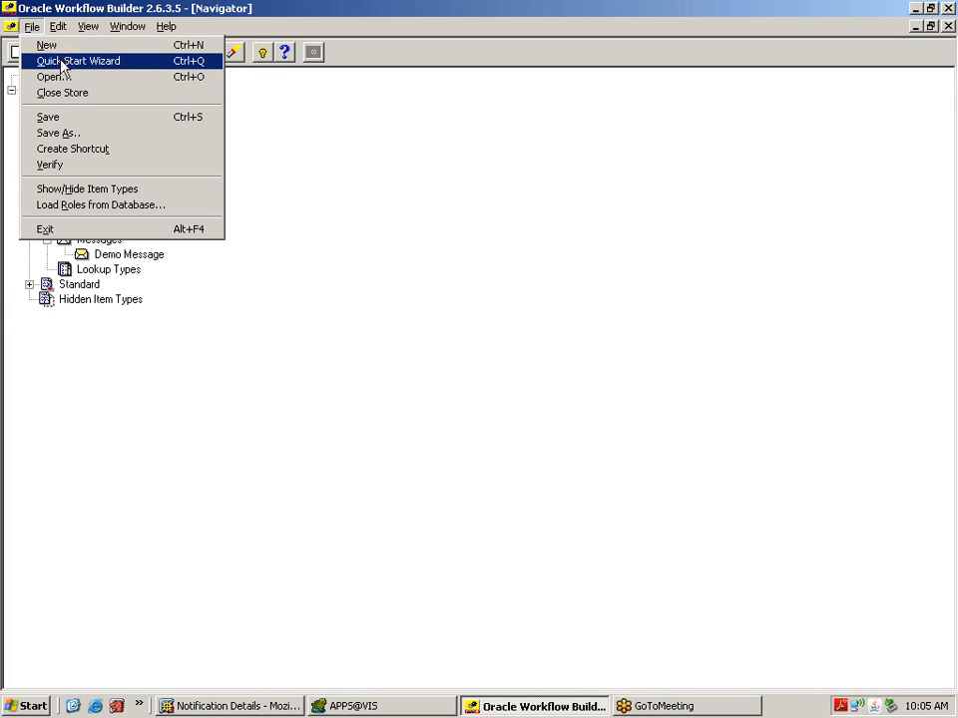
Step: Begin a Quick Start Wizard item type XXLVMGMT named 'Leave Management Workflow'
{"action": "left_click", "coordinate": [62, 62]}
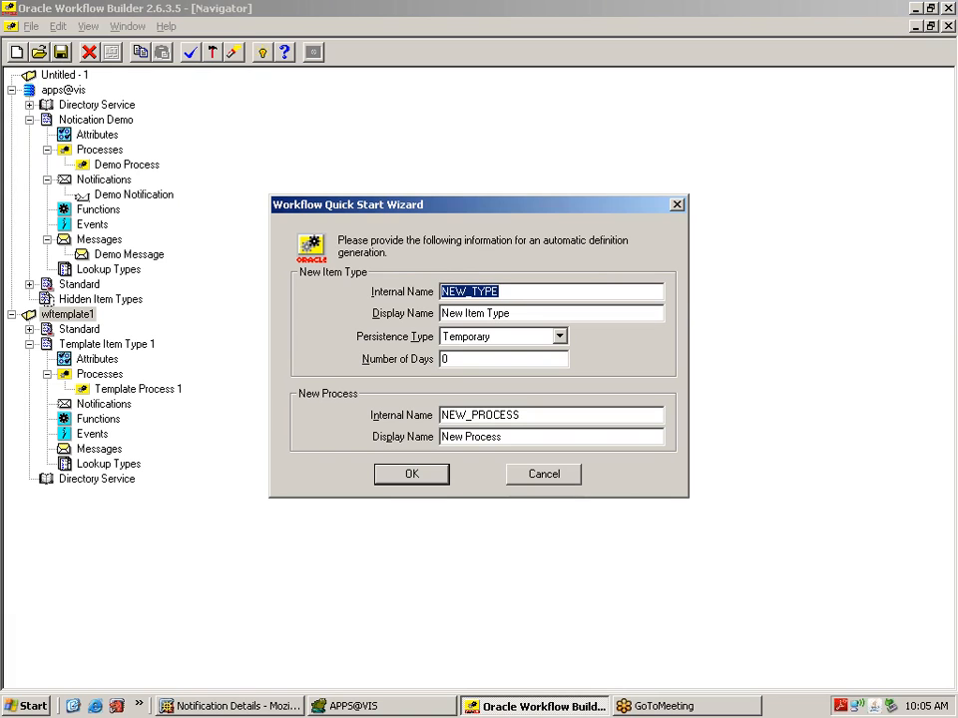
{"action": "type", "text": "XX"}
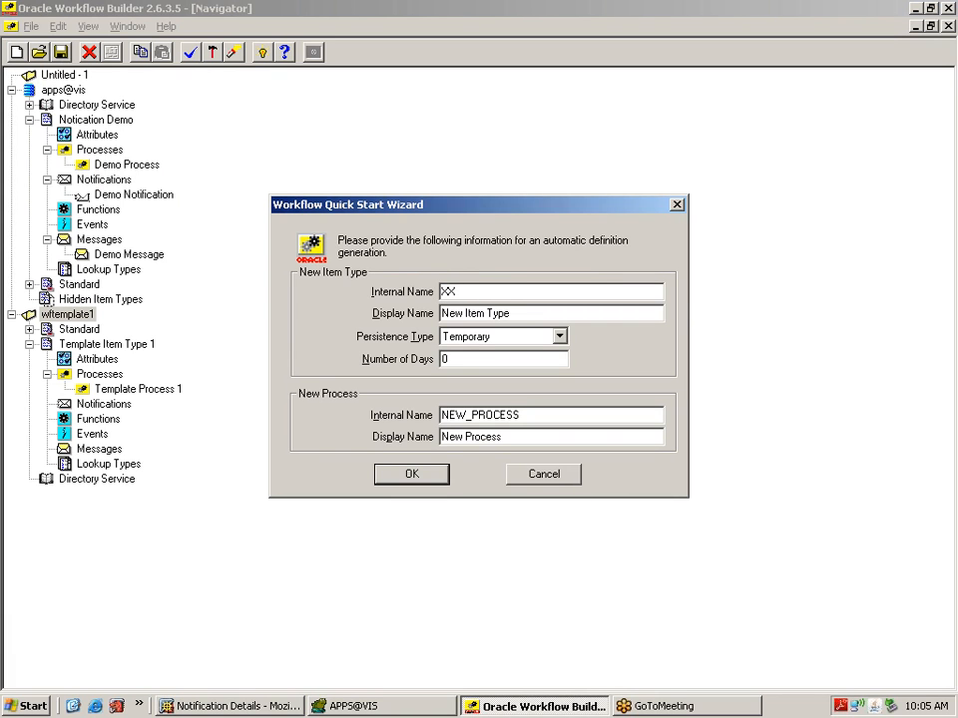
{"action": "type", "text": "LVMGMT"}
{"action": "left_click", "coordinate": [512, 313]}
{"action": "left_click_drag", "start_coordinate": [512, 314], "coordinate": [404, 293]}
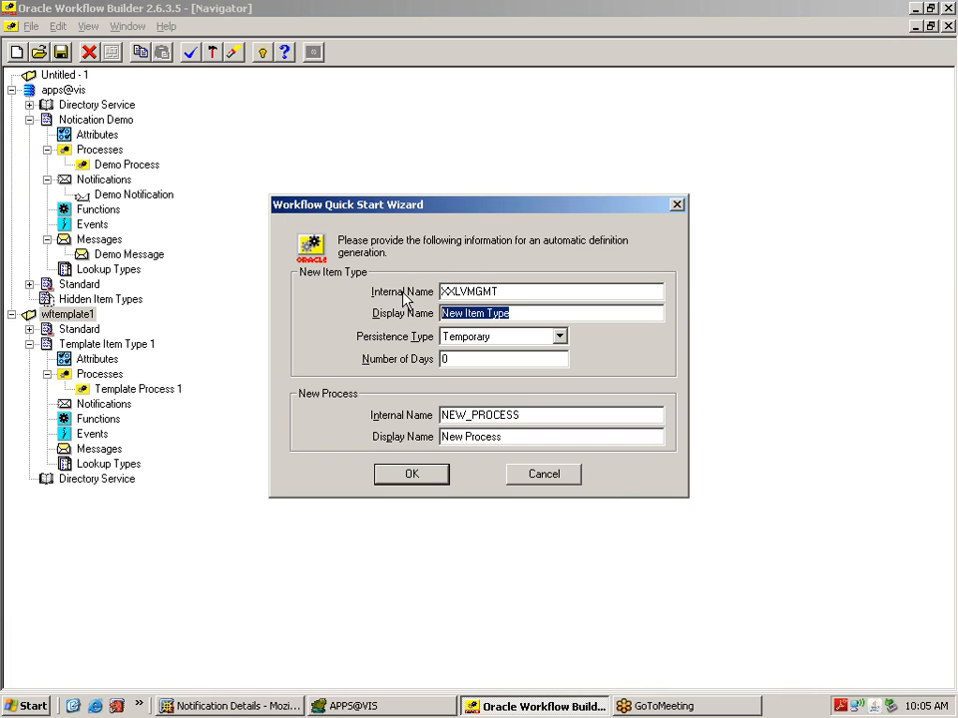
{"action": "type", "text": "W"}
{"action": "key", "text": "BackSpace"}
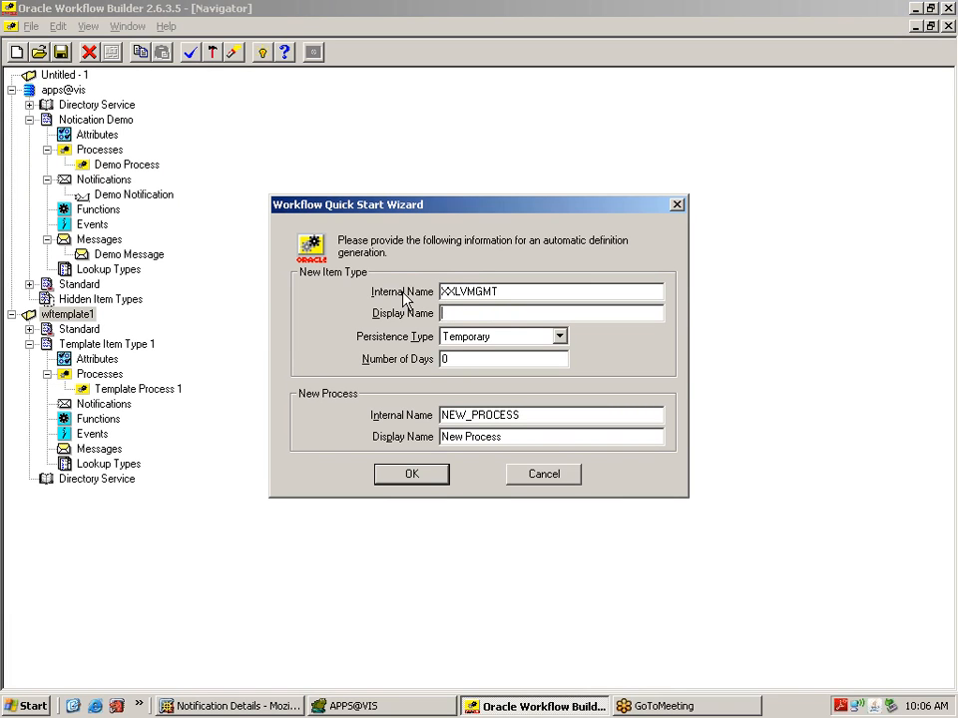
{"action": "type", "text": "Leave Management Wor"}
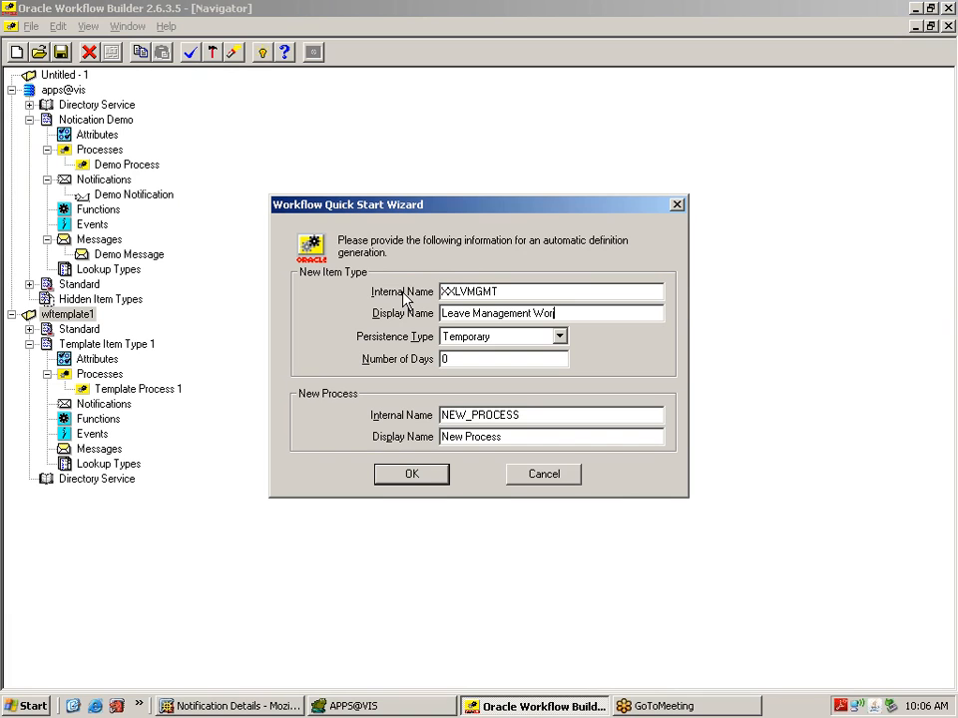
{"action": "type", "text": "kflow"}
Step: Name the process XXLVMGMTPR, 'Leave Management Process', and generate the workflow
{"action": "left_click_drag", "start_coordinate": [523, 415], "coordinate": [419, 419]}
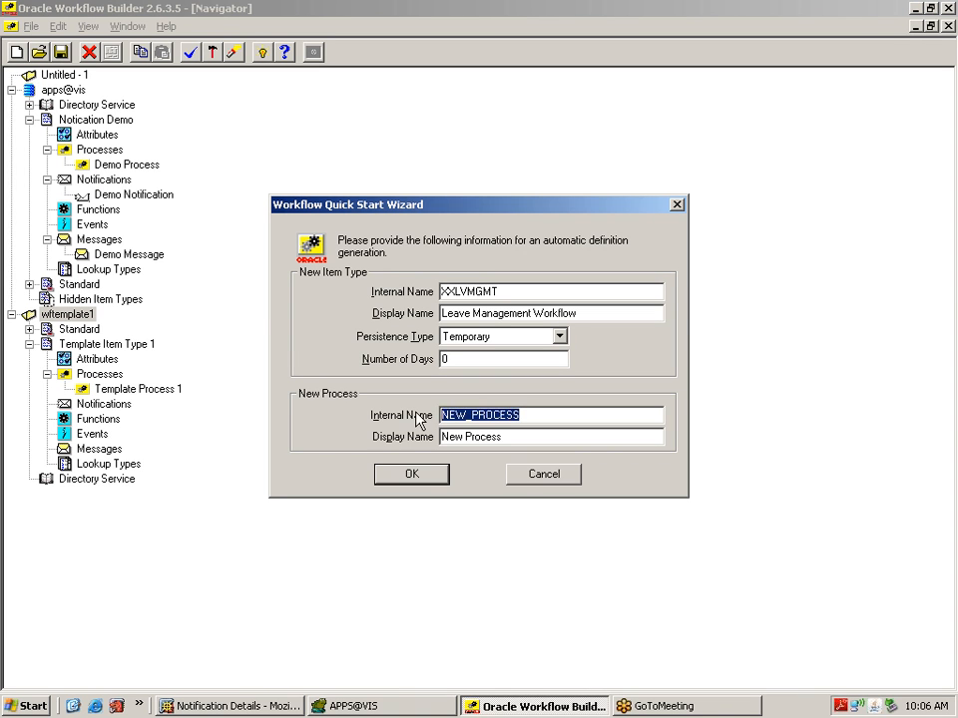
{"action": "type", "text": "XX"}
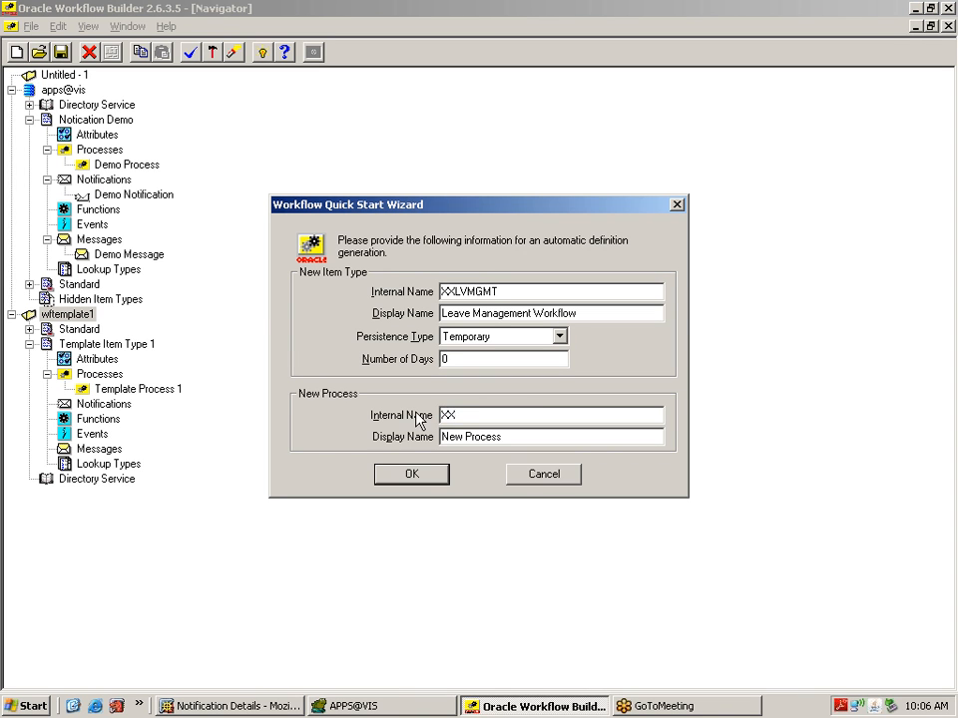
{"action": "type", "text": "LVMGMTPR"}
{"action": "key", "text": "Tab"}
{"action": "key", "text": "BackSpace"}
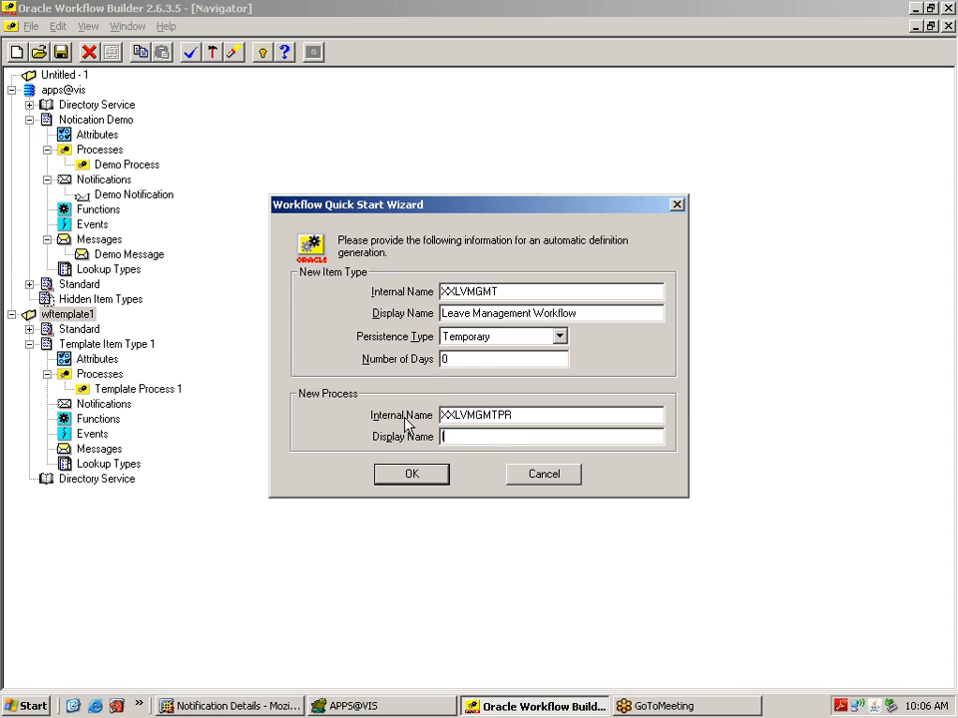
{"action": "type", "text": "Leave Management Process"}
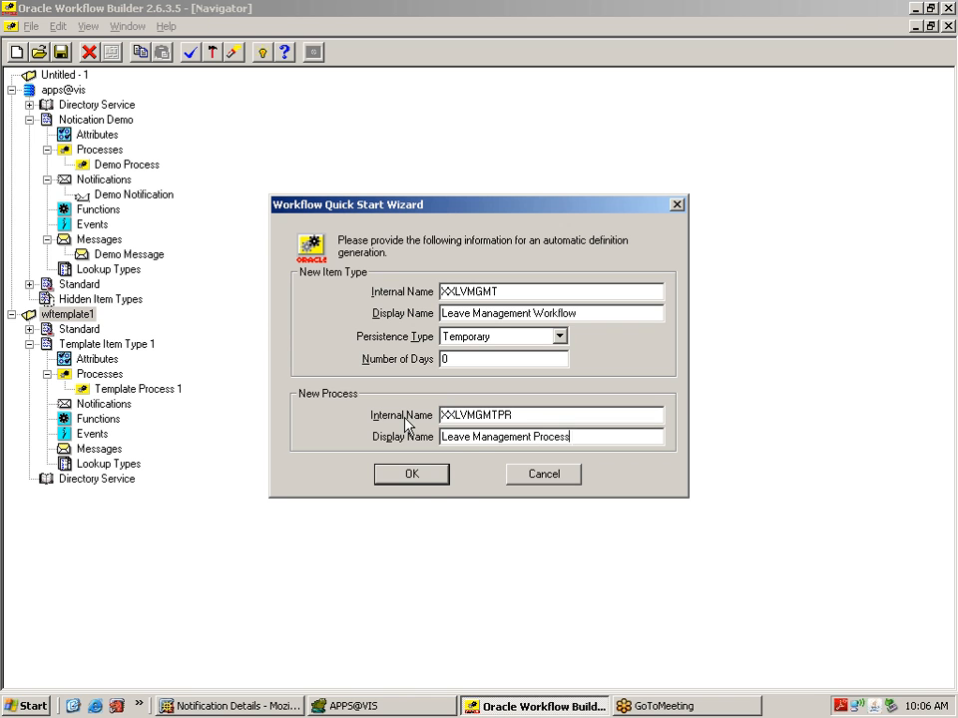
{"action": "left_click", "coordinate": [422, 481]}
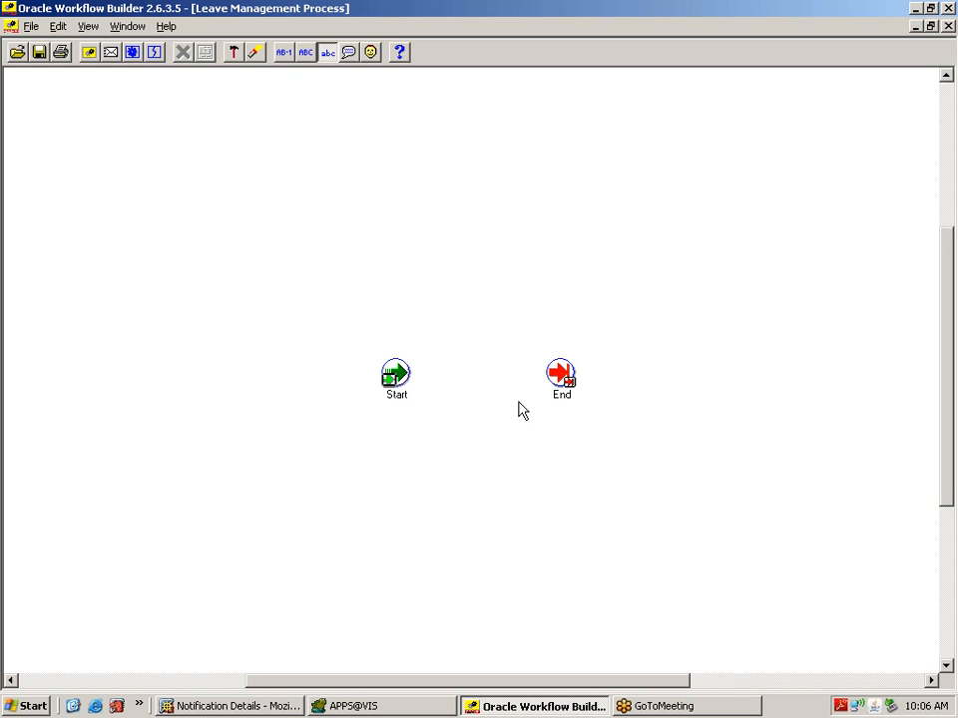
Step: Shift the End node right and place a new notification node on the process canvas
{"action": "left_click_drag", "start_coordinate": [568, 388], "coordinate": [661, 391]}
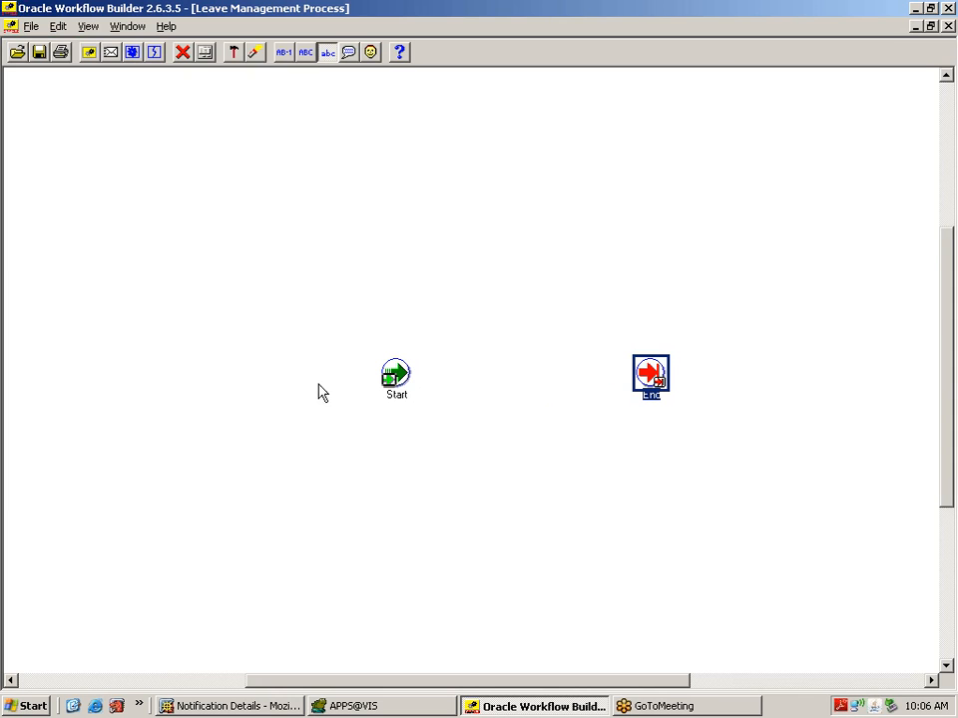
{"action": "left_click", "coordinate": [113, 55]}
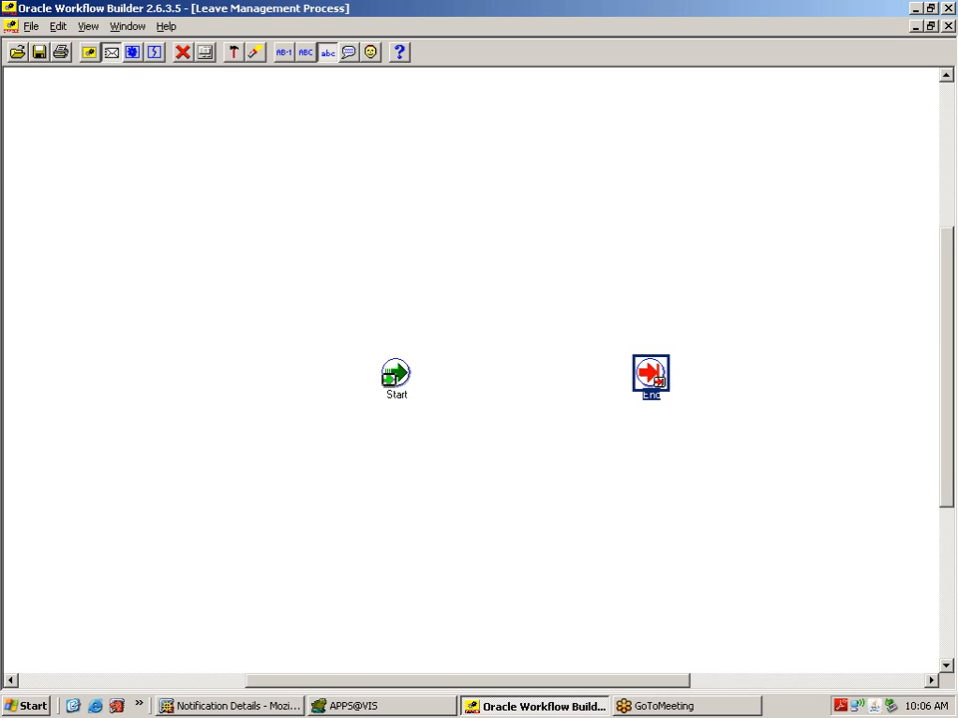
{"action": "left_click", "coordinate": [520, 376]}
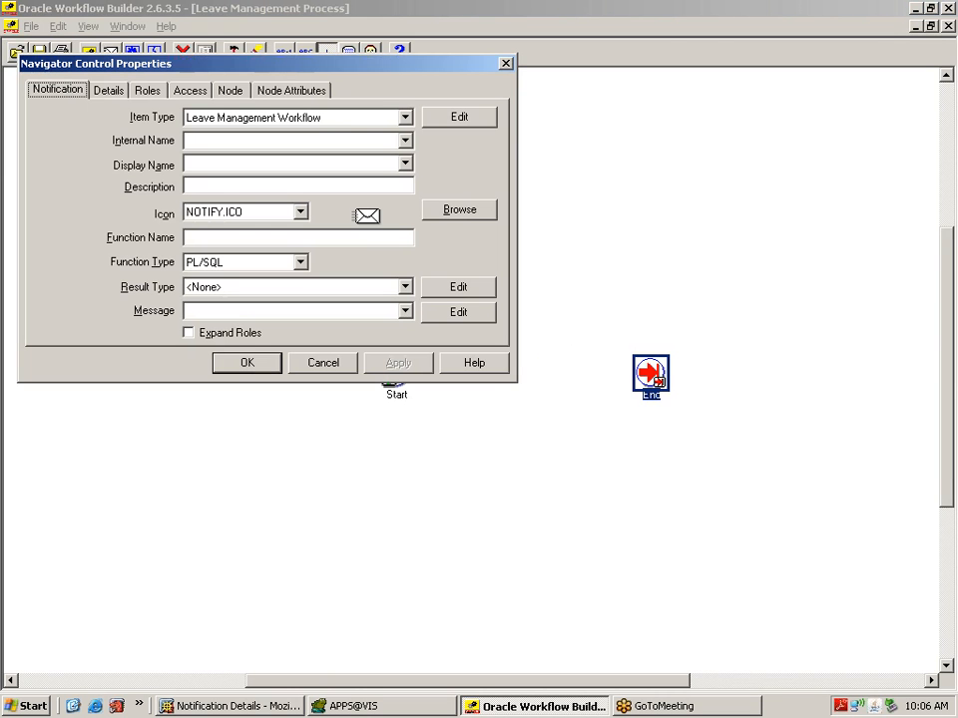
{"action": "left_click", "coordinate": [506, 63]}
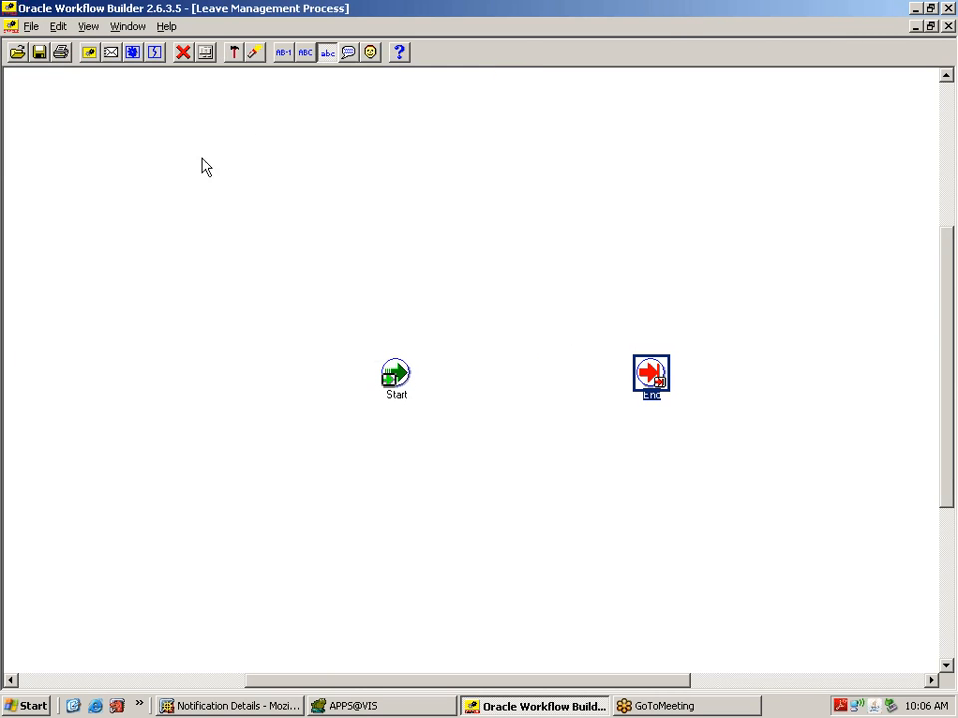
{"action": "left_click", "coordinate": [111, 53]}
{"action": "left_click", "coordinate": [506, 370]}
{"action": "left_click", "coordinate": [504, 365]}
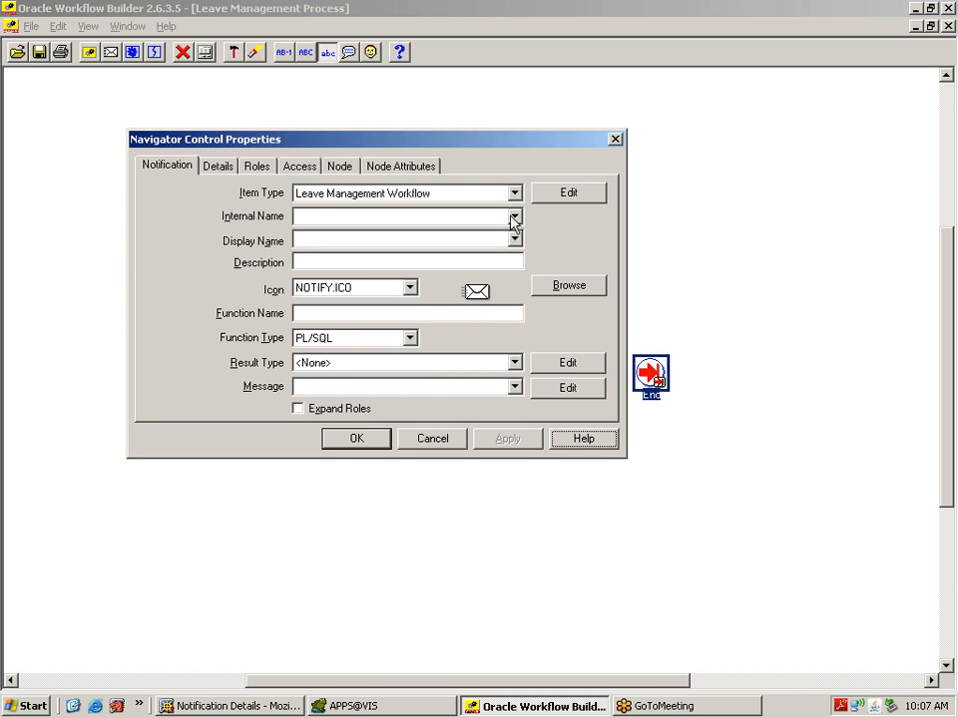
Step: Keep the Leave Management Workflow item type and name the notification XXLVNOT, 'Leave Request Notification'
{"action": "left_click", "coordinate": [398, 217]}
{"action": "left_click", "coordinate": [460, 196]}
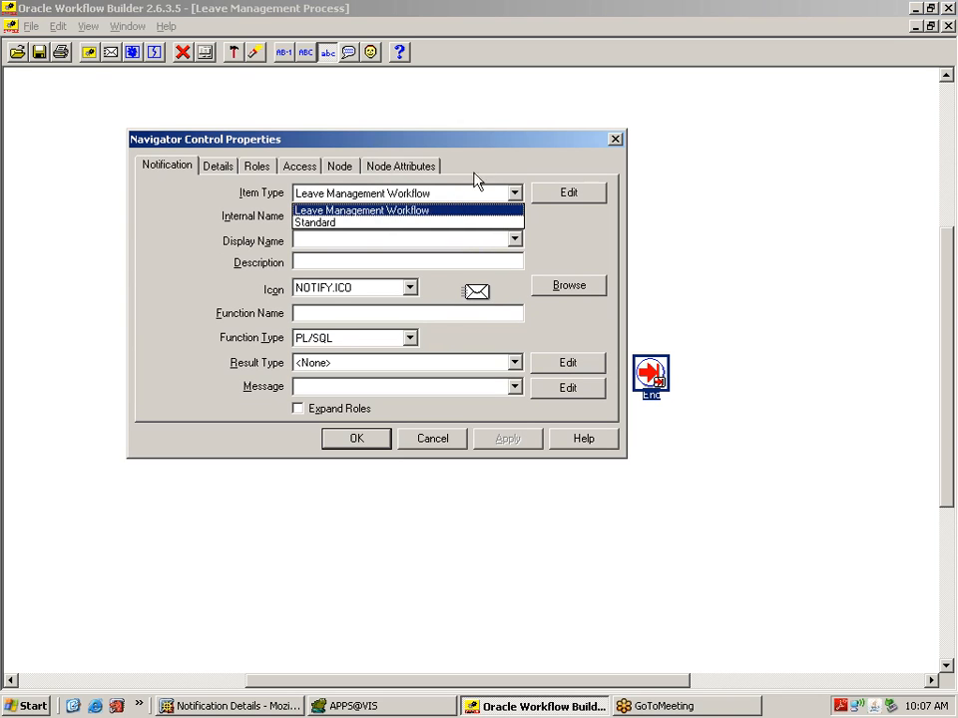
{"action": "left_click", "coordinate": [496, 161]}
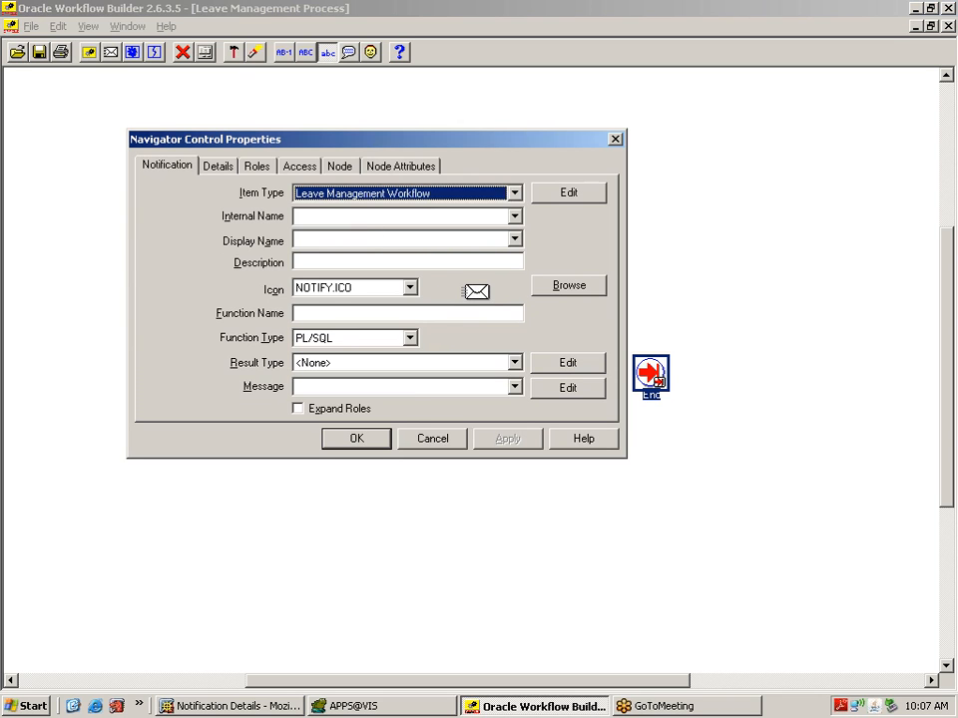
{"action": "left_click", "coordinate": [360, 216]}
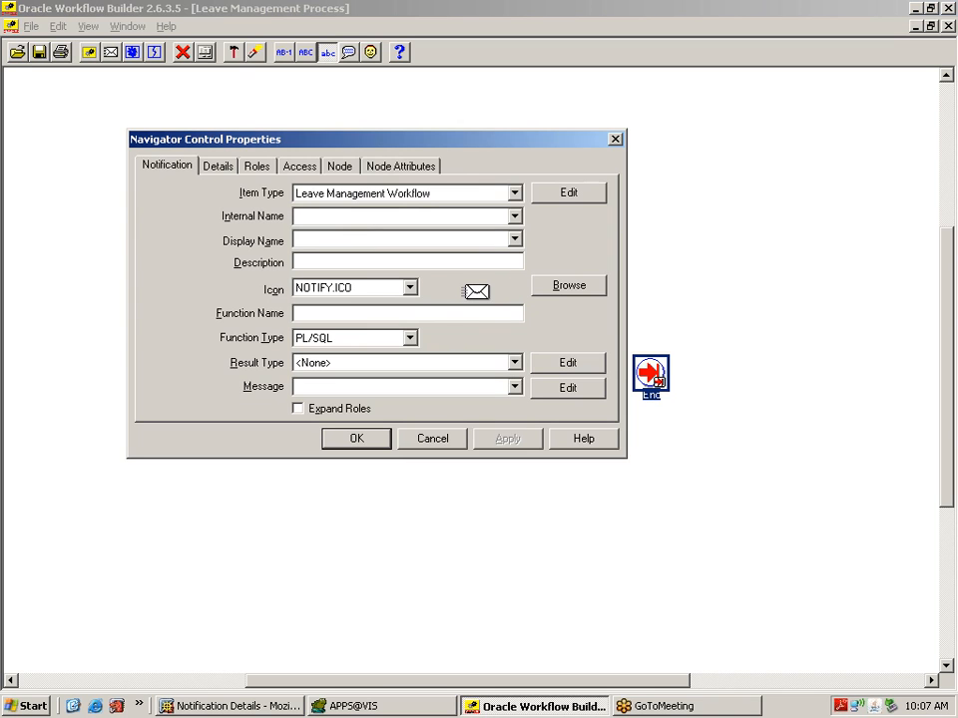
{"action": "type", "text": "XXLVNOT"}
{"action": "key", "text": "Tab"}
{"action": "type", "text": "Leave"}
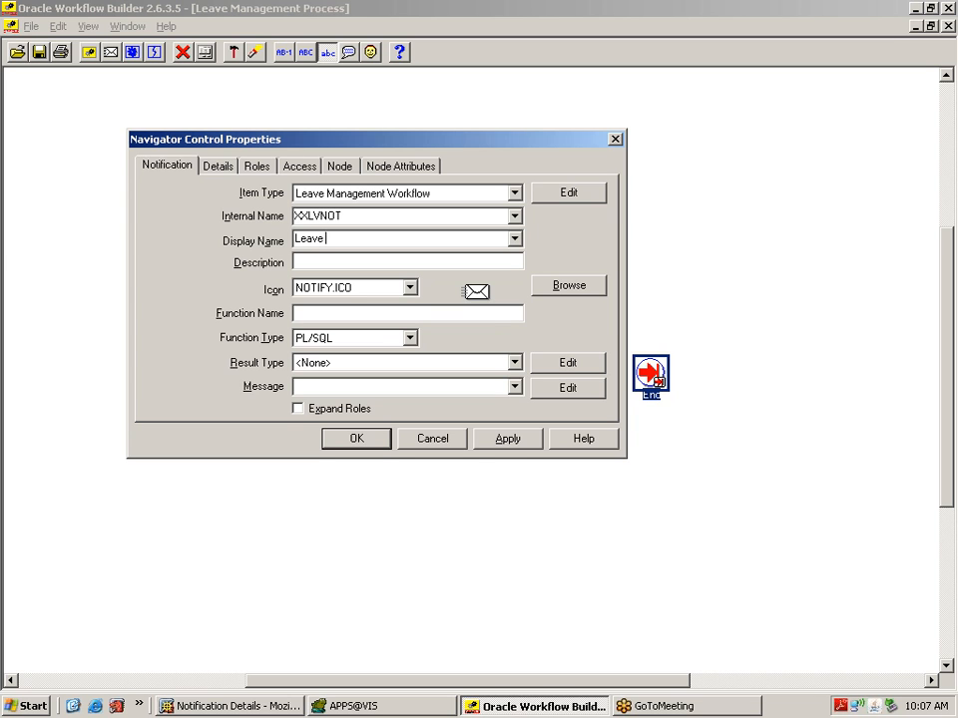
{"action": "type", "text": " Request Notification"}
Step: Reuse 'Leave Request Notification' as the description and apply the notification properties
{"action": "left_click_drag", "start_coordinate": [417, 239], "coordinate": [258, 233]}
{"action": "key", "text": "ctrl+c"}
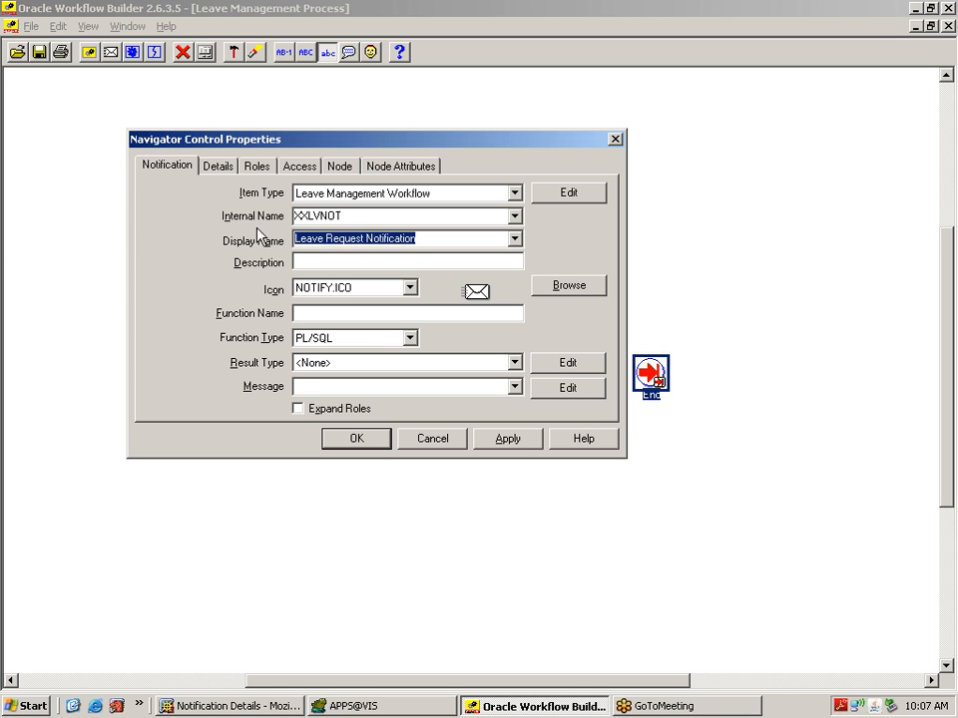
{"action": "key", "text": "Tab"}
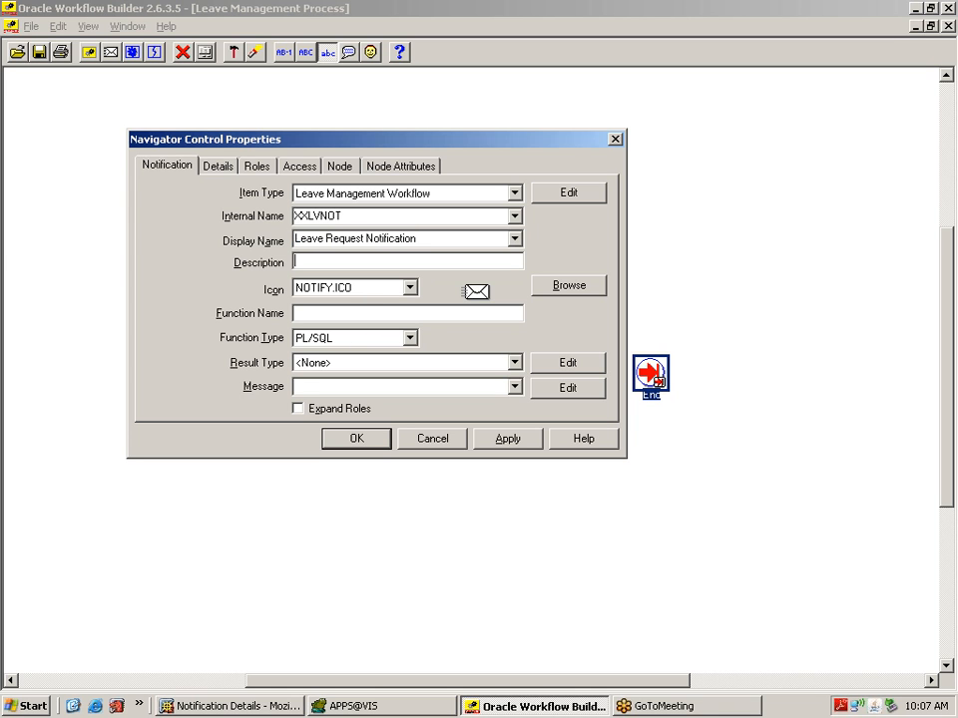
{"action": "key", "text": "ctrl+v"}
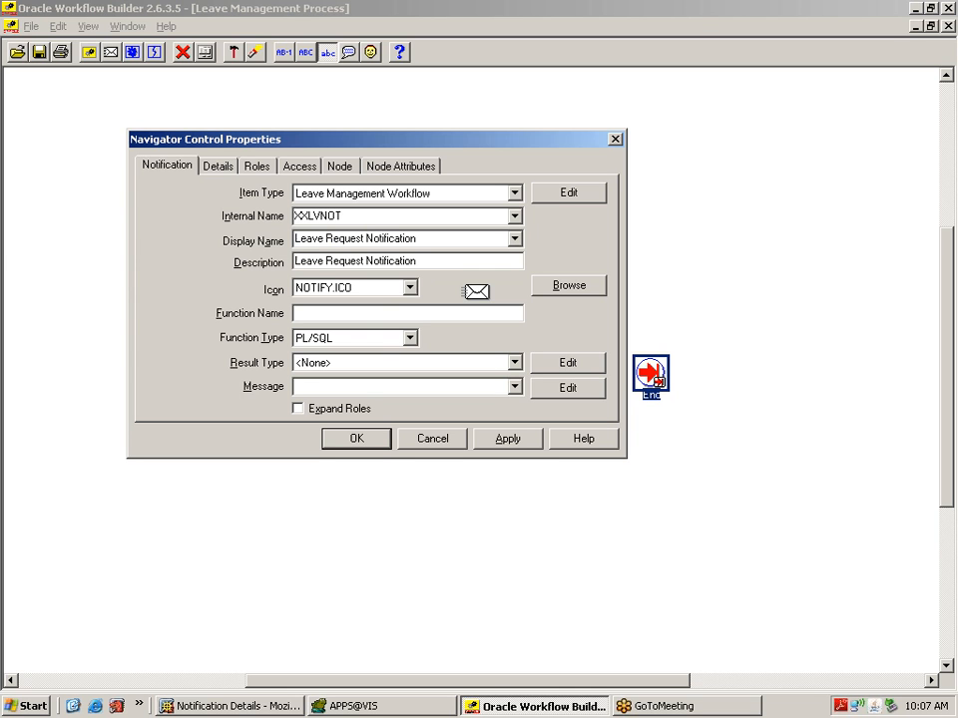
{"action": "left_click", "coordinate": [511, 444]}
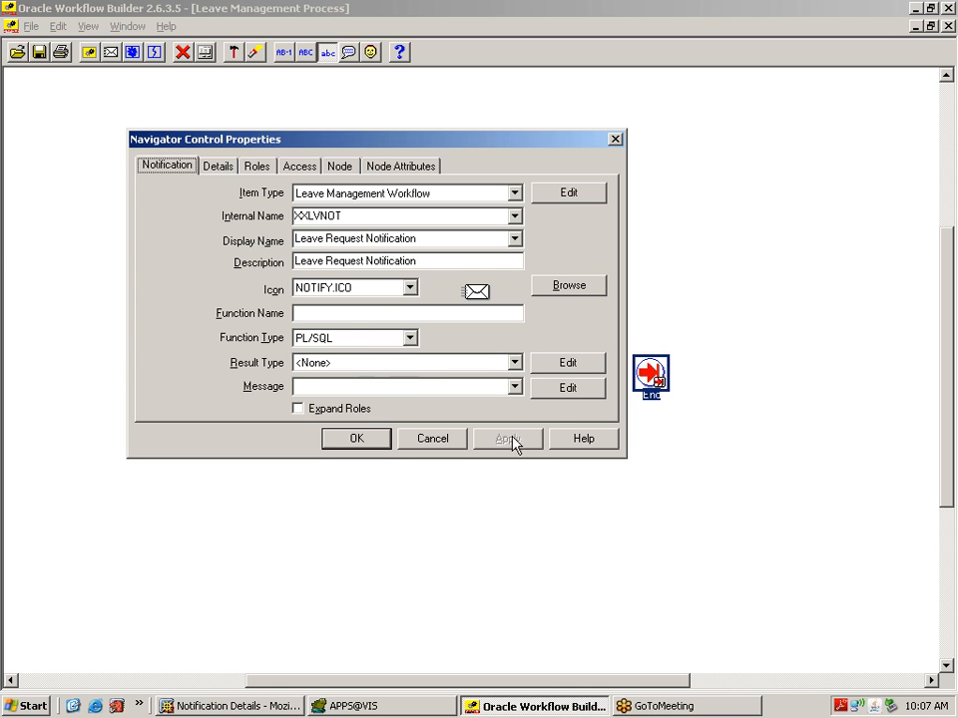
{"action": "left_click", "coordinate": [369, 447]}
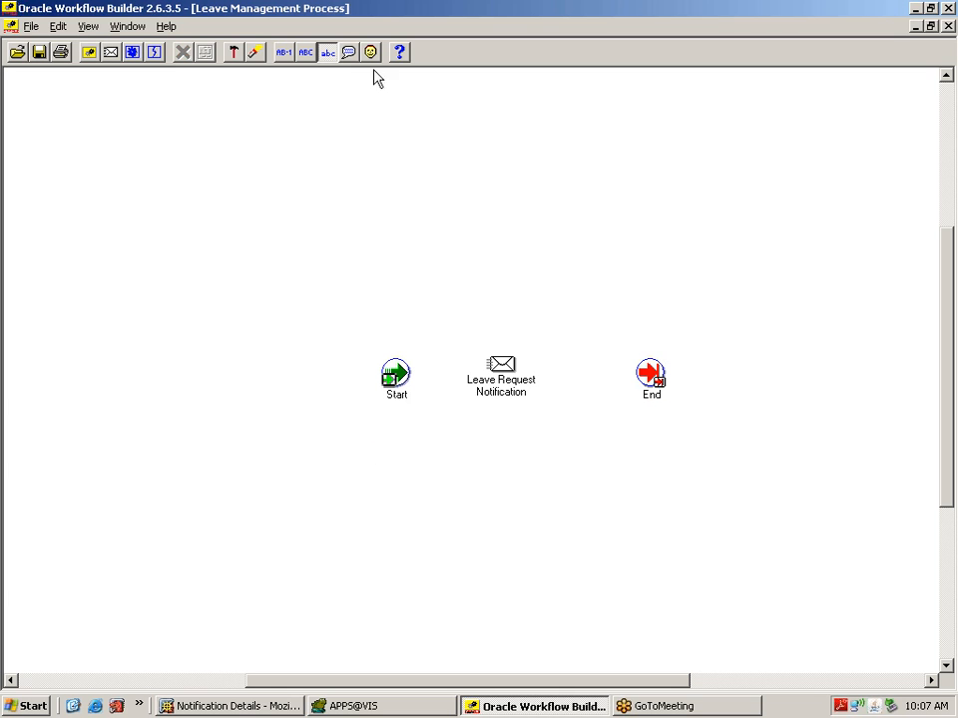
{"action": "left_click", "coordinate": [139, 27]}
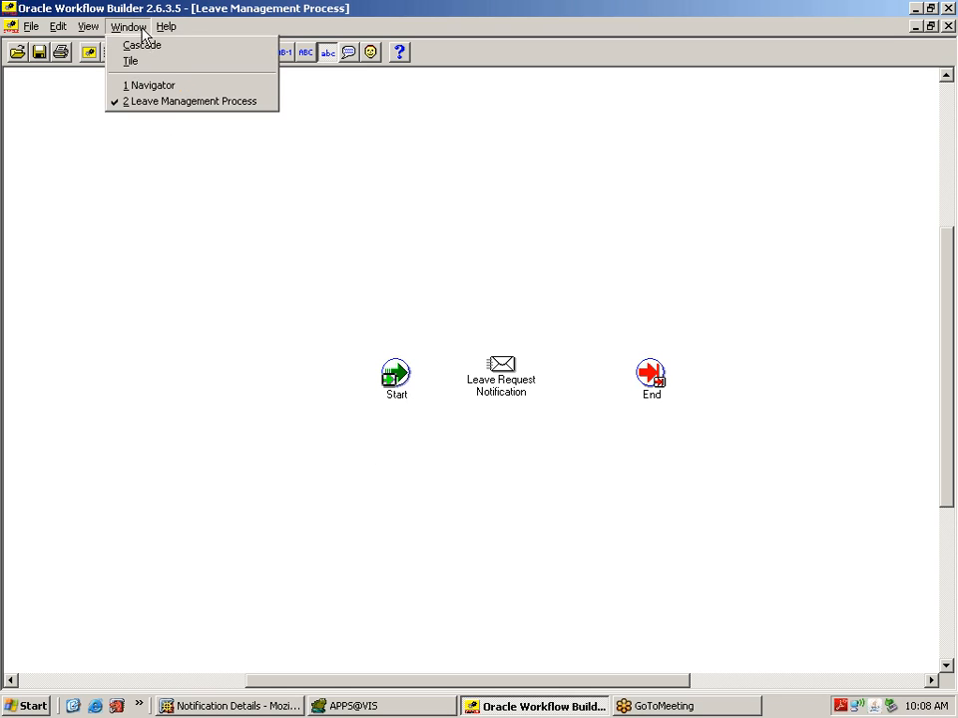
Step: In the Navigator, create a new message under Leave Management Workflow's Messages branch
{"action": "left_click", "coordinate": [149, 86]}
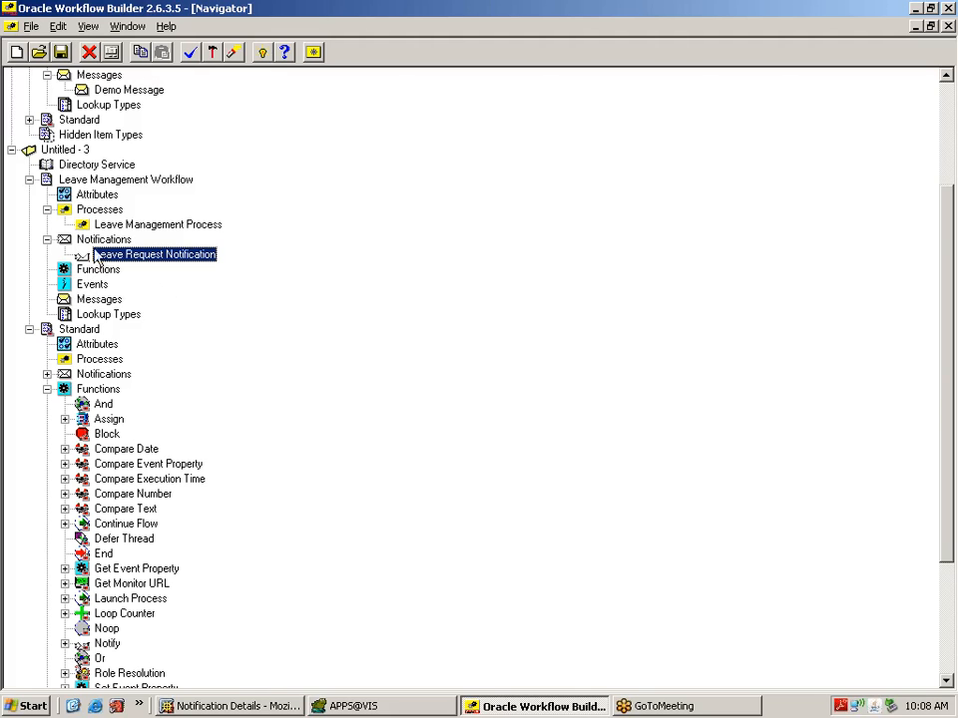
{"action": "left_click", "coordinate": [102, 301]}
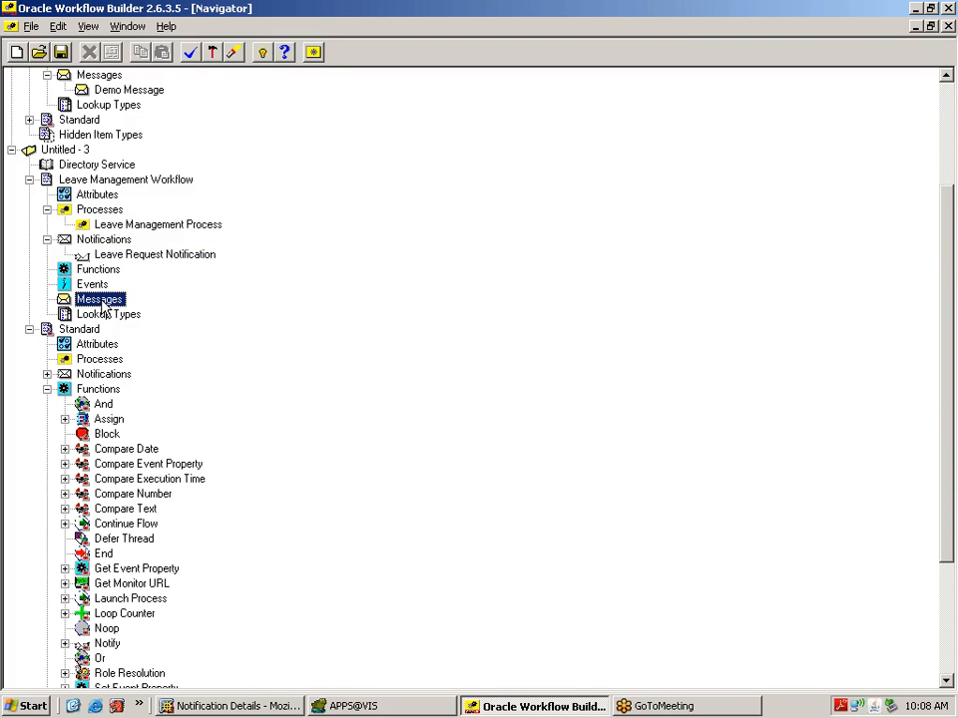
{"action": "right_click", "coordinate": [103, 304]}
{"action": "left_click", "coordinate": [146, 315]}
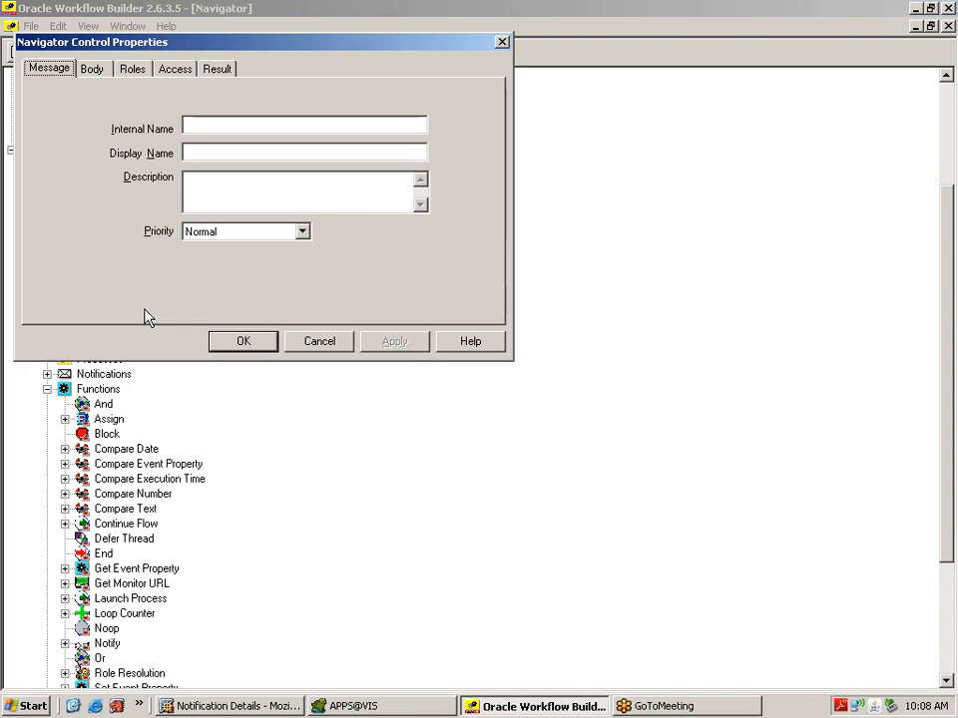
Step: Enter internal name XXLVMSG with display name and description 'Leave Approval Message'
{"action": "left_click", "coordinate": [238, 125]}
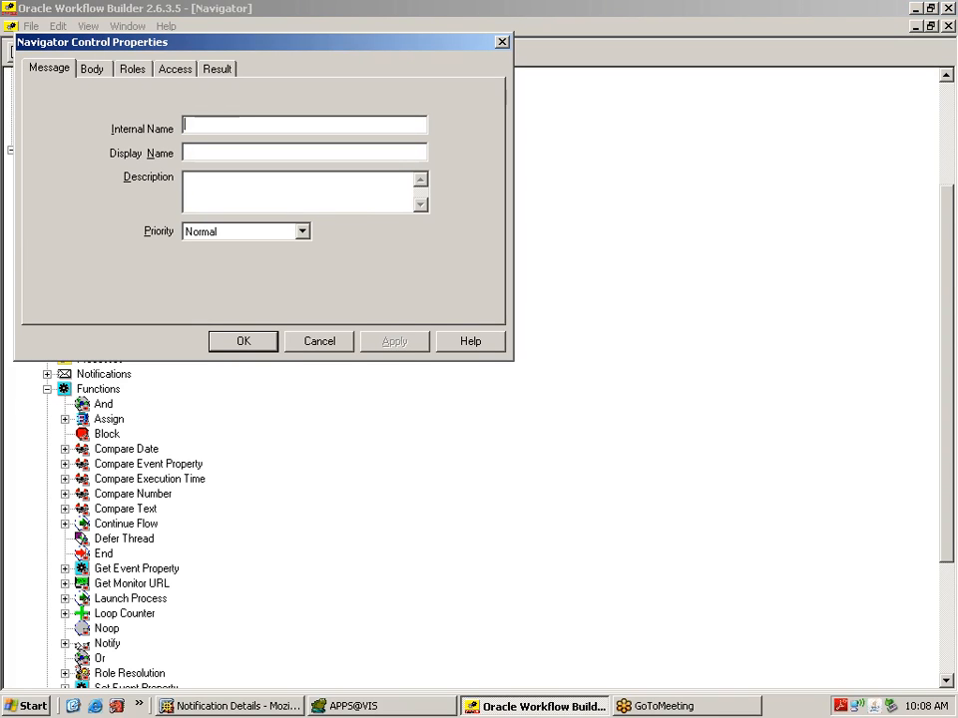
{"action": "type", "text": "XXLVMSG"}
{"action": "key", "text": "Tab"}
{"action": "type", "text": "Leave "}
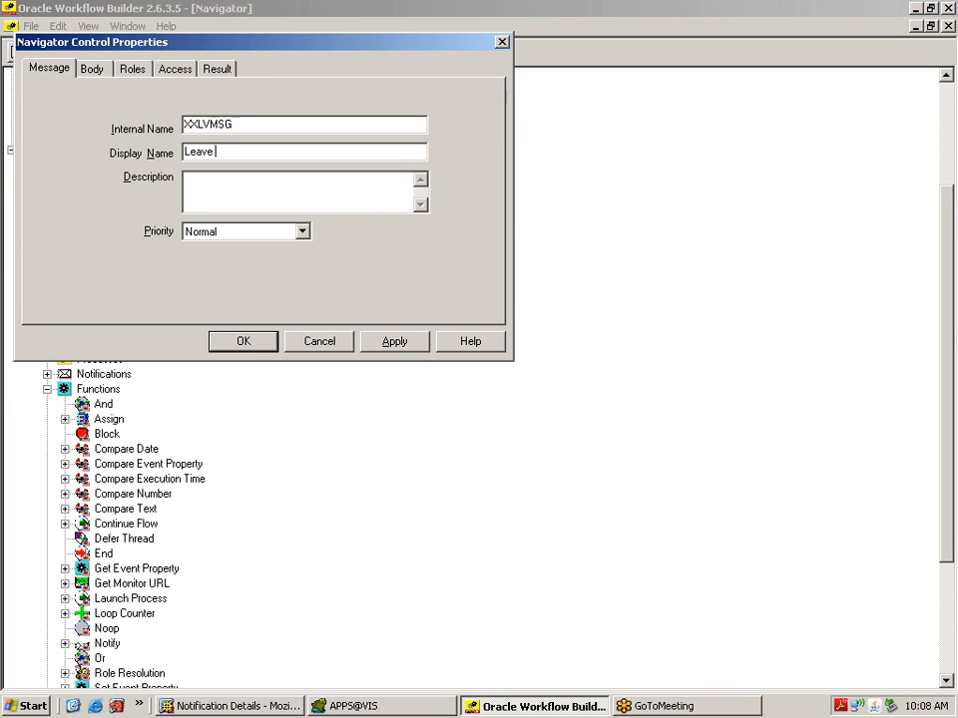
{"action": "type", "text": "Approval Message"}
{"action": "left_click_drag", "start_coordinate": [299, 151], "coordinate": [167, 148]}
{"action": "key", "text": "ctrl+c"}
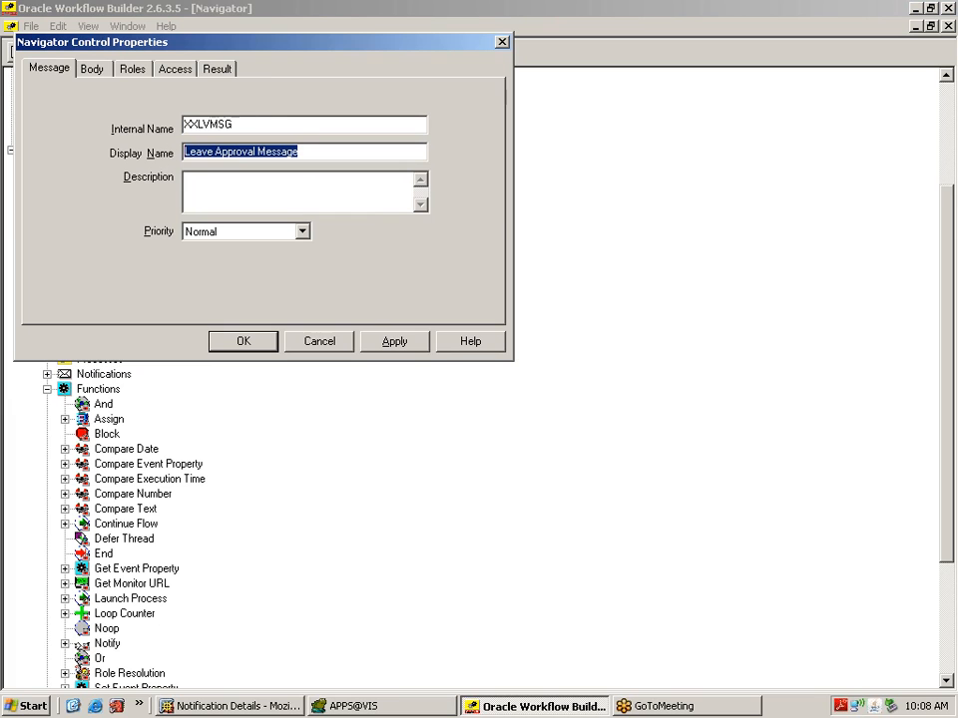
{"action": "key", "text": "Tab"}
{"action": "key", "text": "ctrl+v"}
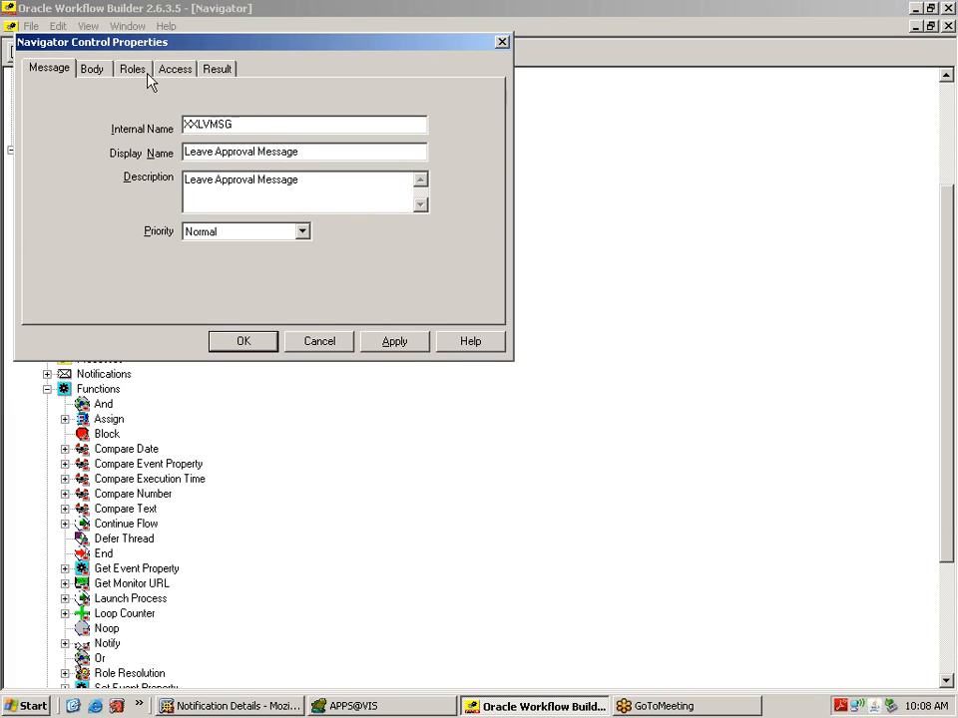
{"action": "left_click", "coordinate": [98, 70]}
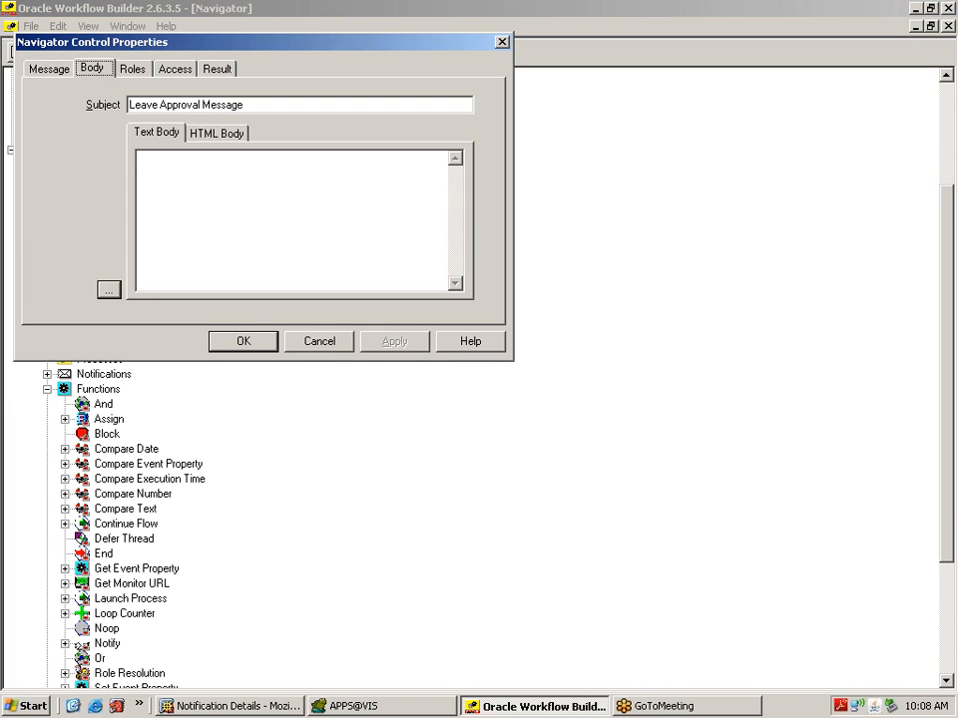
Step: Trim the subject to 'Leave Approval' and start the body 'Dear Sir, Please approve my leaves'
{"action": "left_click_drag", "start_coordinate": [280, 104], "coordinate": [202, 105]}
{"action": "key", "text": "Delete"}
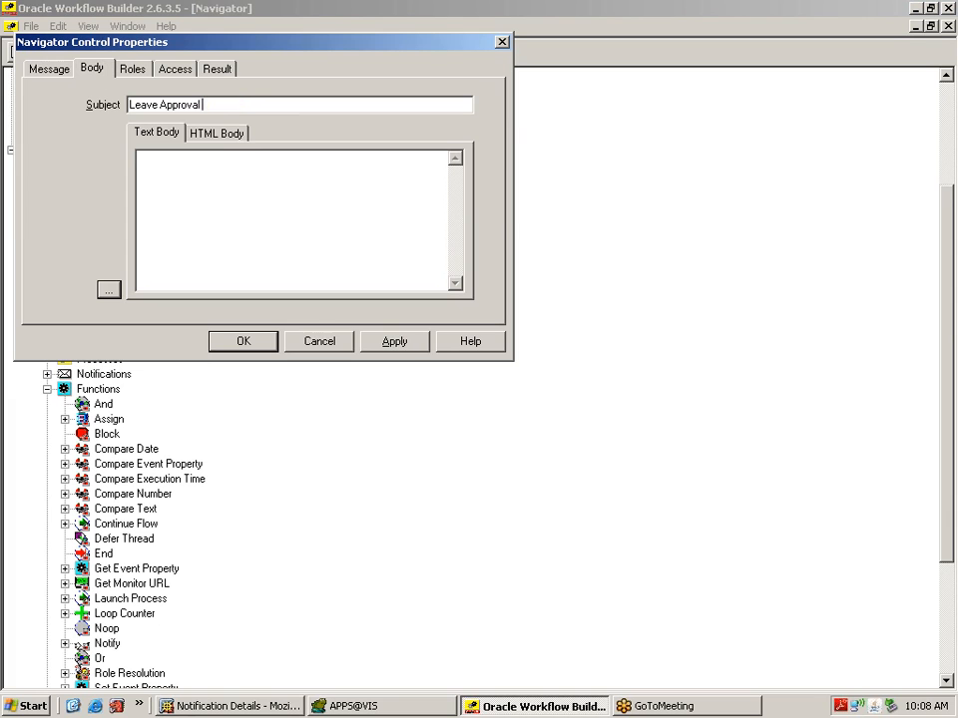
{"action": "type", "text": "Dear5"}
{"action": "key", "text": "BackSpace"}
{"action": "type", "text": "Sir,"}
{"action": "key", "text": "Return"}
{"action": "key", "text": "Return"}
{"action": "type", "text": "Pleas"}
{"action": "type", "text": "e gra"}
{"action": "key", "text": "BackSpace"}
{"action": "key", "text": "BackSpace"}
{"action": "key", "text": "BackSpace"}
{"action": "type", "text": "app"}
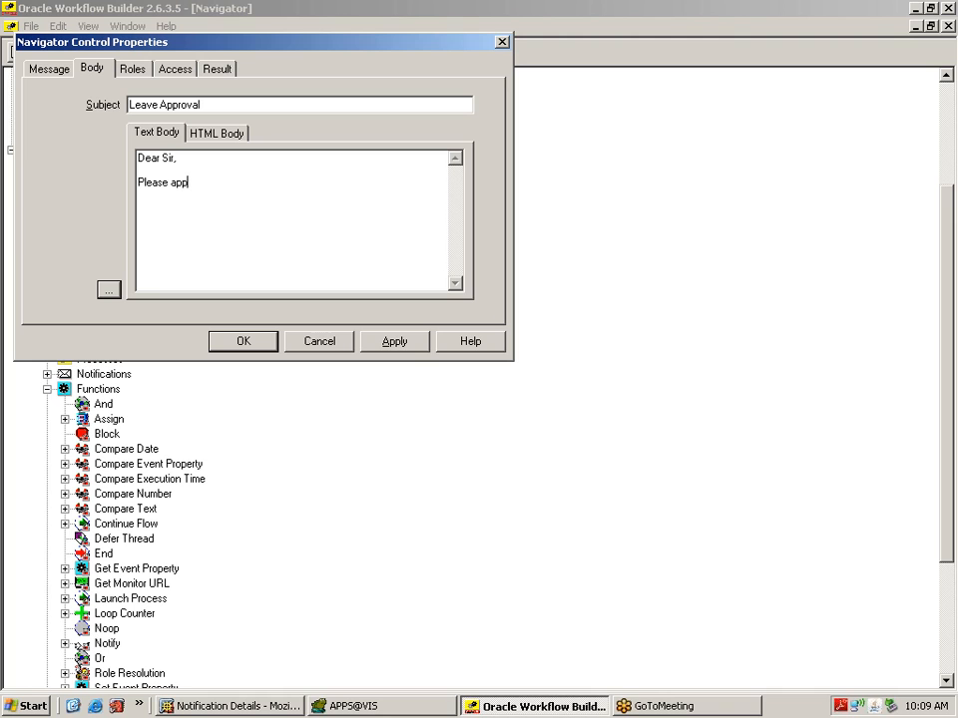
{"action": "type", "text": "rove my leaves"}
Step: Add 'starting from 07-Jun-14 to 14-Jun-14.', a Thanks sign-off and sender's name, then apply
{"action": "left_click", "coordinate": [209, 183]}
{"action": "type", "text": "tarting from"}
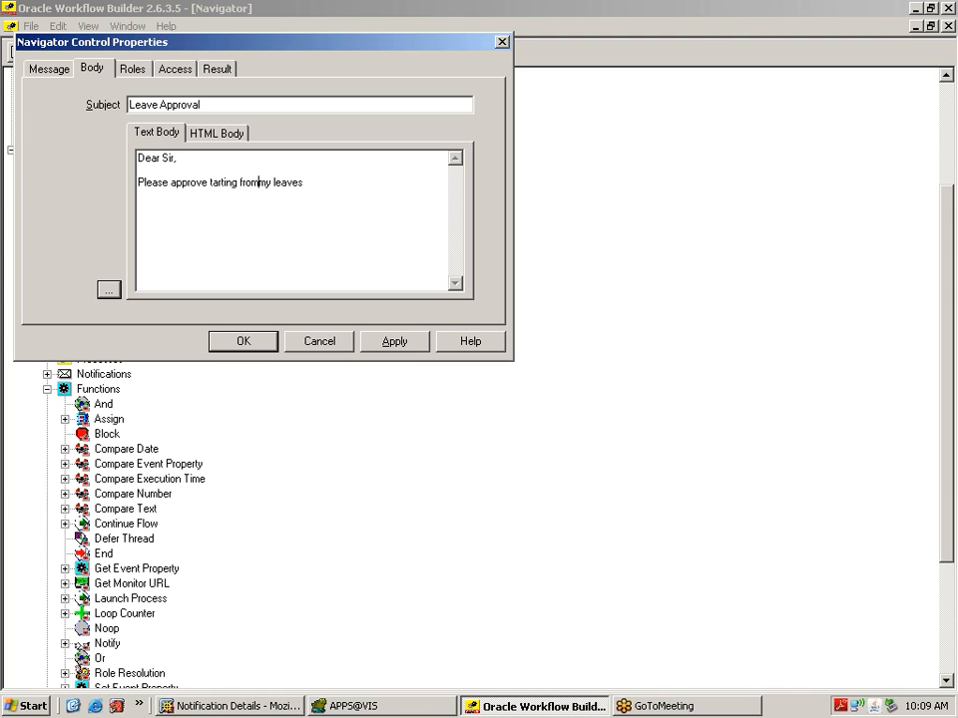
{"action": "key", "text": "BackSpace"}
{"action": "key", "text": "BackSpace"}
{"action": "key", "text": "BackSpace"}
{"action": "key", "text": "BackSpace"}
{"action": "key", "text": "BackSpace"}
{"action": "key", "text": "BackSpace"}
{"action": "key", "text": "BackSpace"}
{"action": "key", "text": "BackSpace"}
{"action": "key", "text": "BackSpace"}
{"action": "key", "text": "BackSpace"}
{"action": "key", "text": "BackSpace"}
{"action": "key", "text": "BackSpace"}
{"action": "key", "text": "BackSpace"}
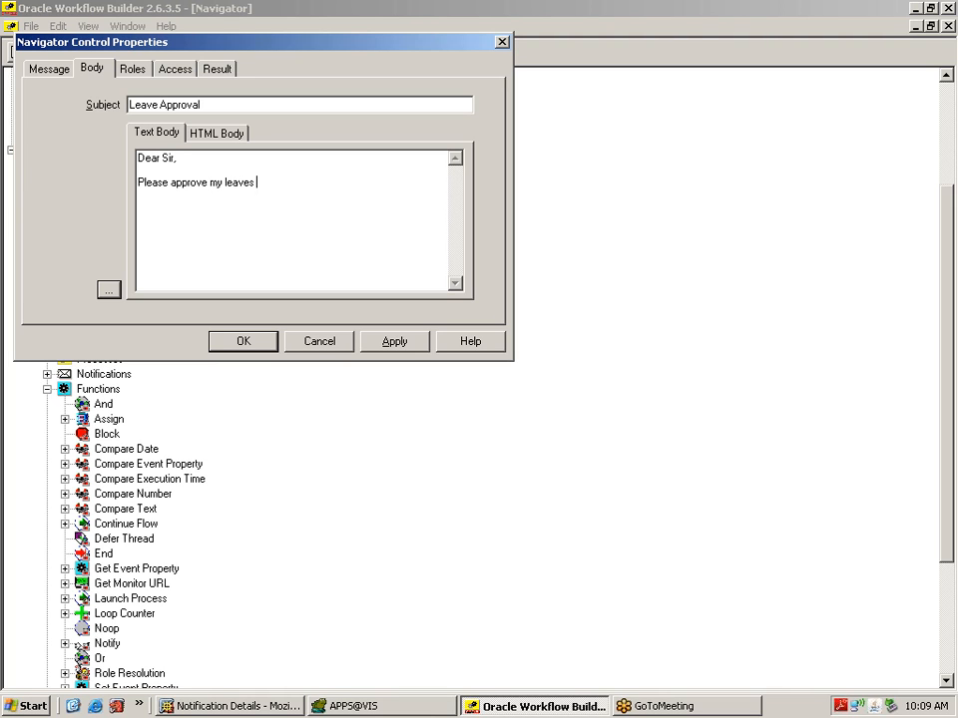
{"action": "type", "text": "starting from 07-Jun-14 t"}
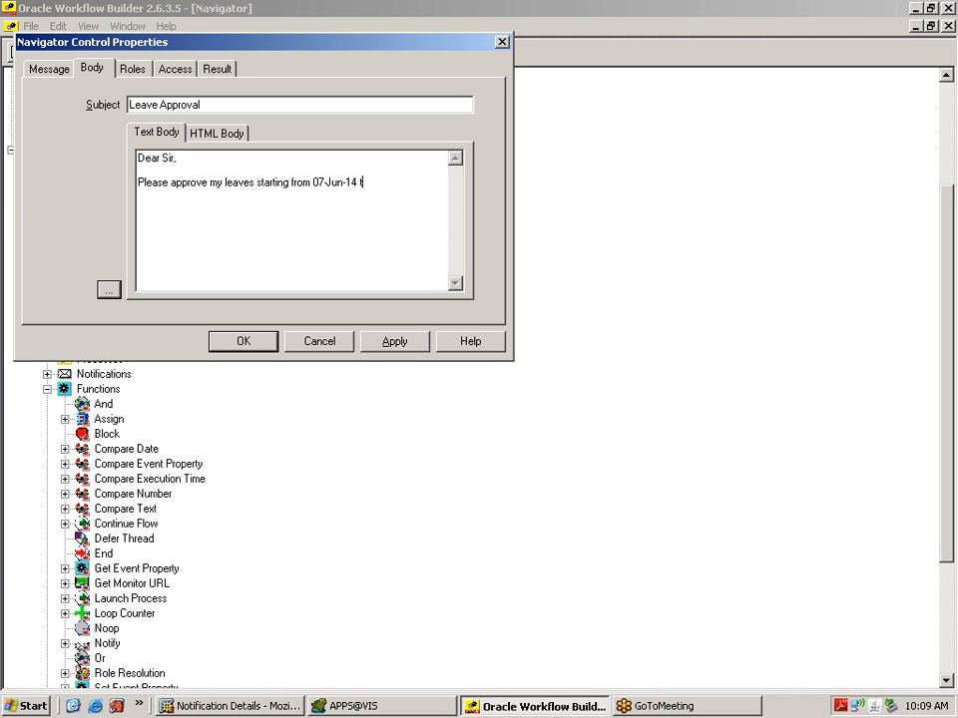
{"action": "type", "text": "o 14-Jun-14."}
{"action": "key", "text": "Return"}
{"action": "key", "text": "Return"}
{"action": "type", "text": "Thanks"}
{"action": "key", "text": "Return"}
{"action": "type", "text": "Rajesh"}
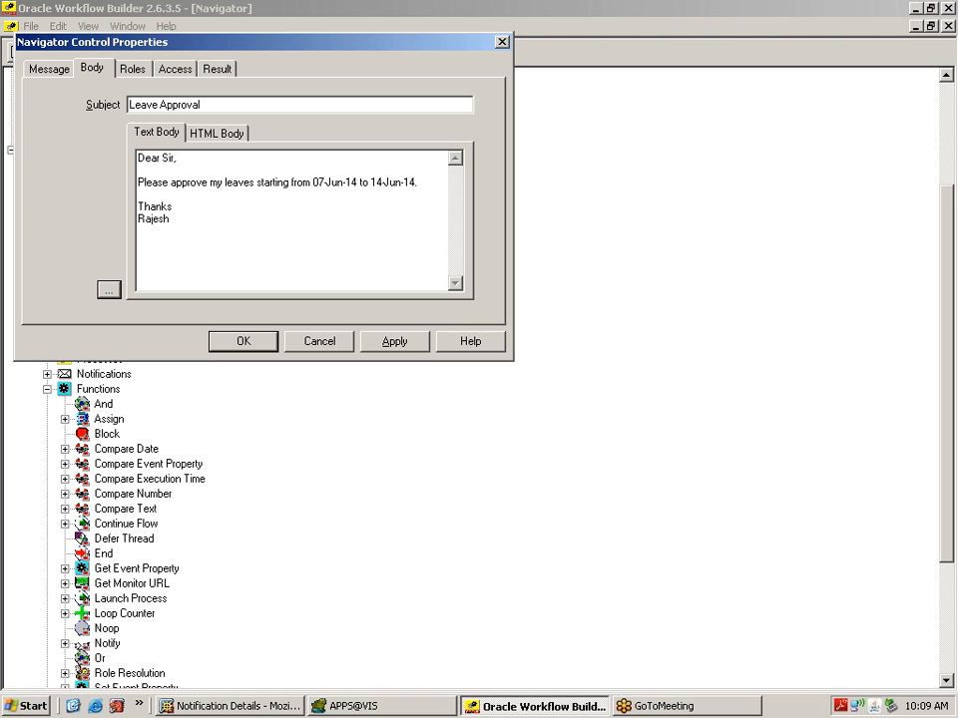
{"action": "left_click", "coordinate": [391, 343]}
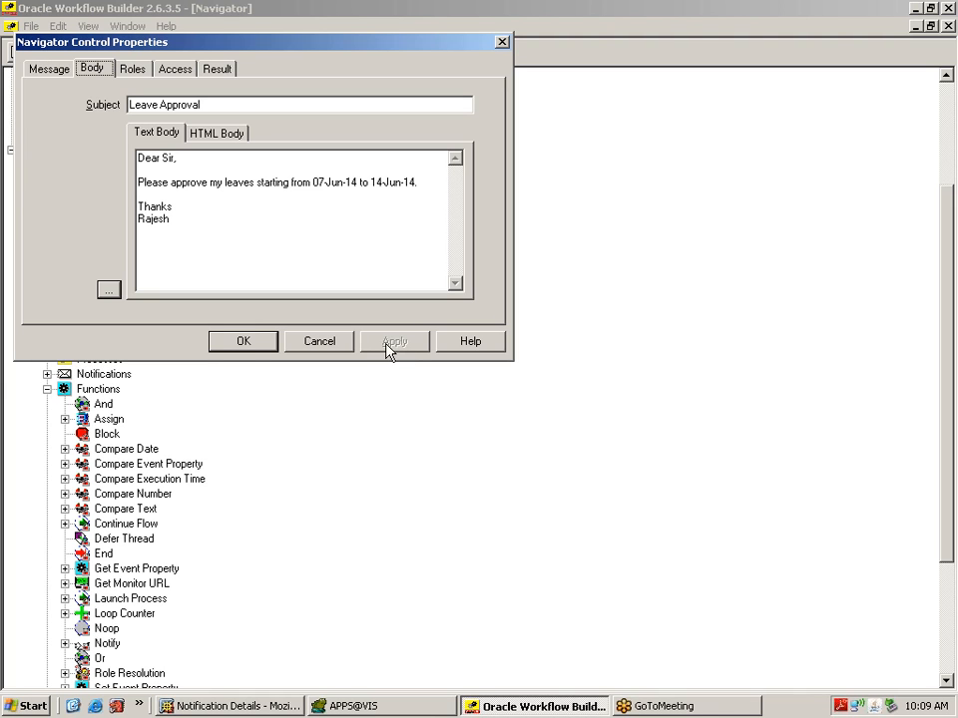
{"action": "left_click", "coordinate": [244, 342]}
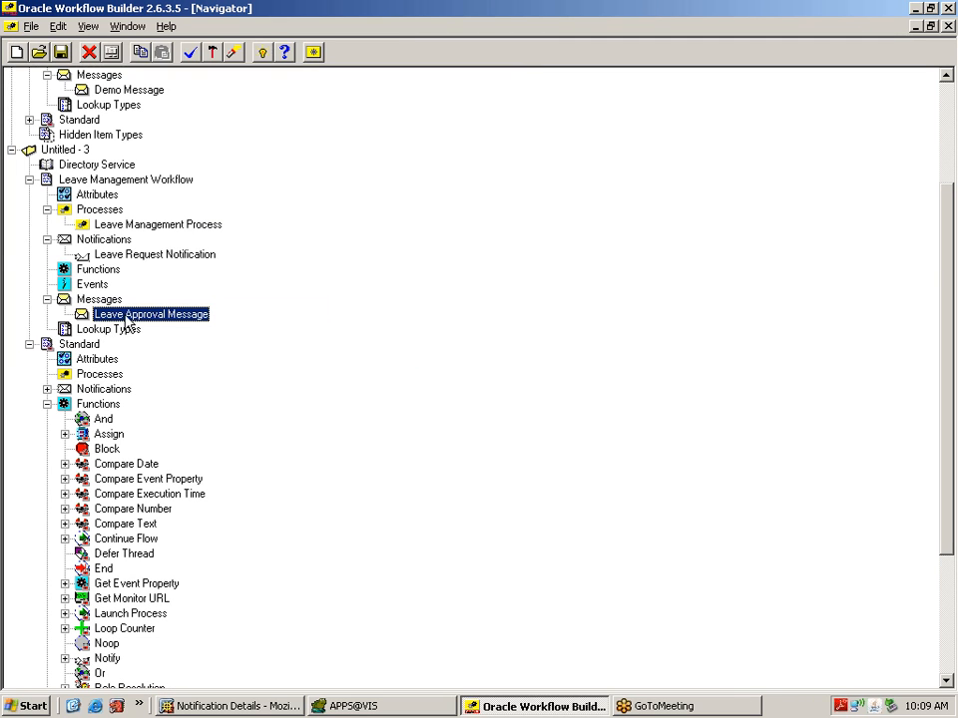
Step: Assign Leave Approval Message to Leave Request Notification, then reopen the process diagram and shift Start left
{"action": "left_click", "coordinate": [92, 256]}
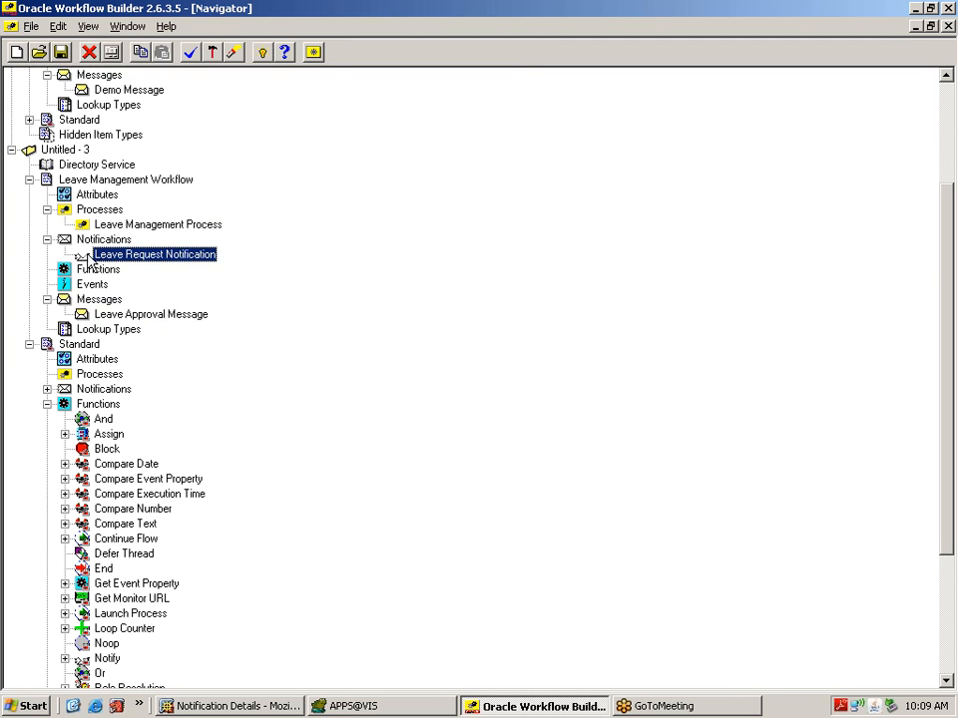
{"action": "double_click", "coordinate": [86, 256]}
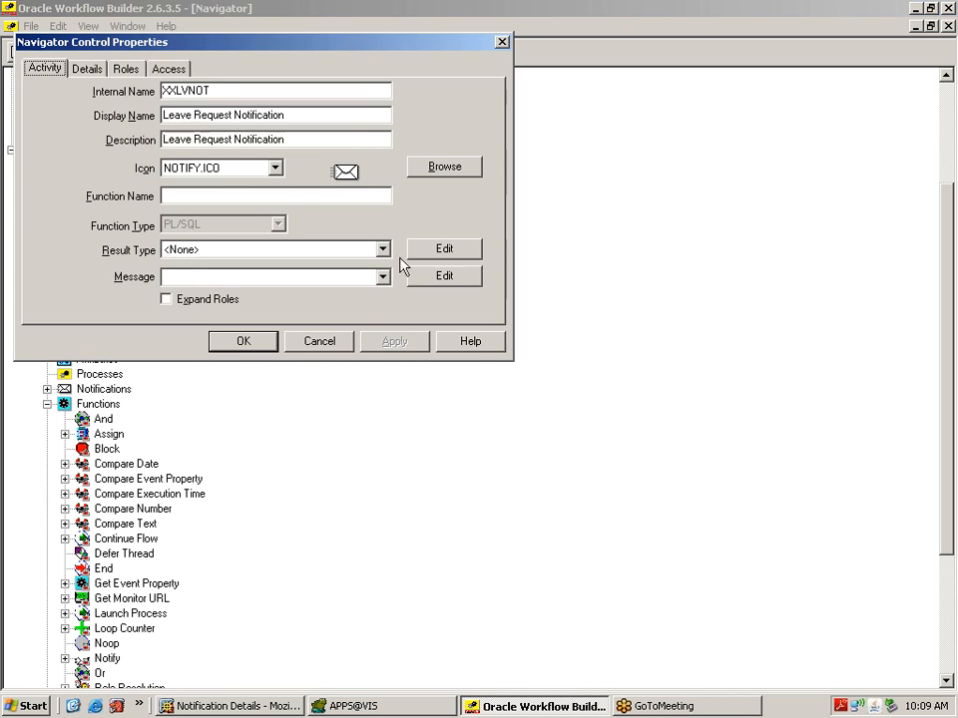
{"action": "left_click", "coordinate": [387, 283]}
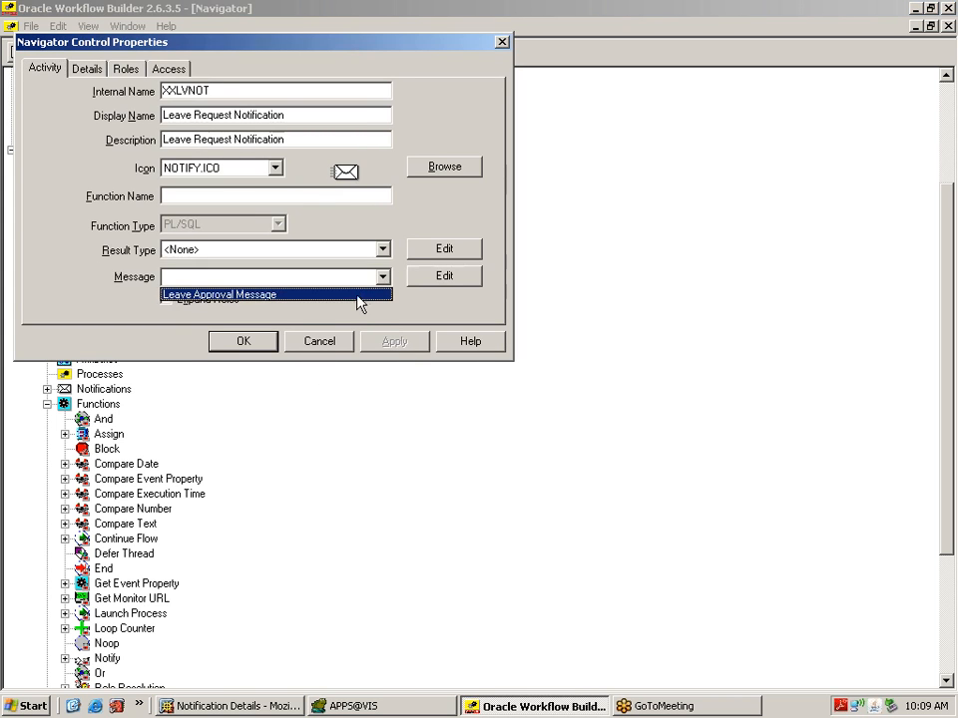
{"action": "left_click", "coordinate": [360, 301]}
{"action": "left_click", "coordinate": [391, 346]}
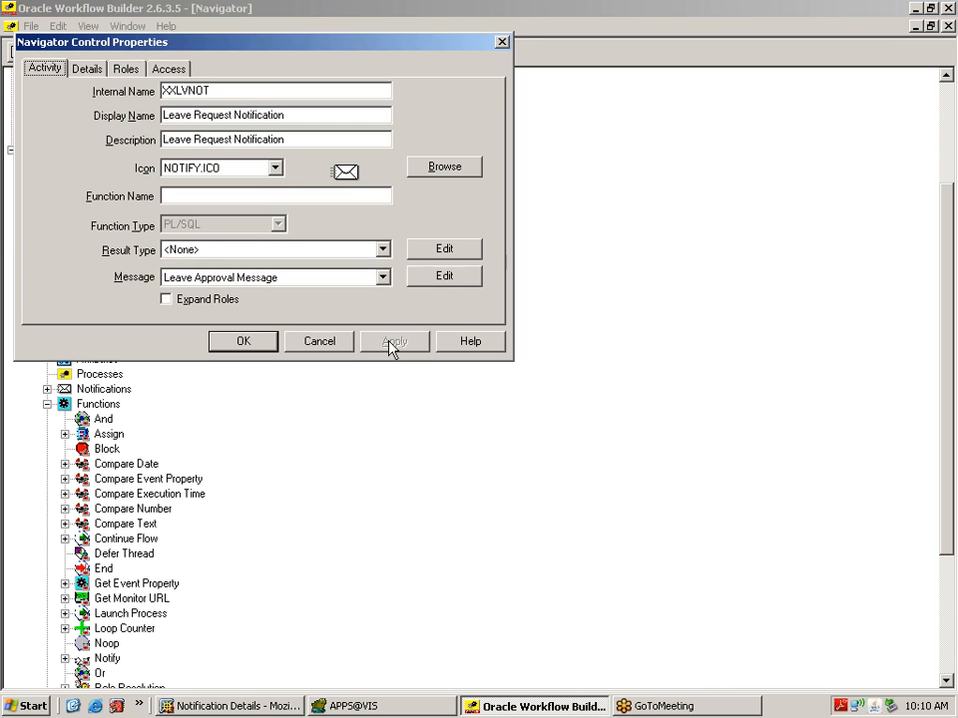
{"action": "left_click", "coordinate": [255, 345]}
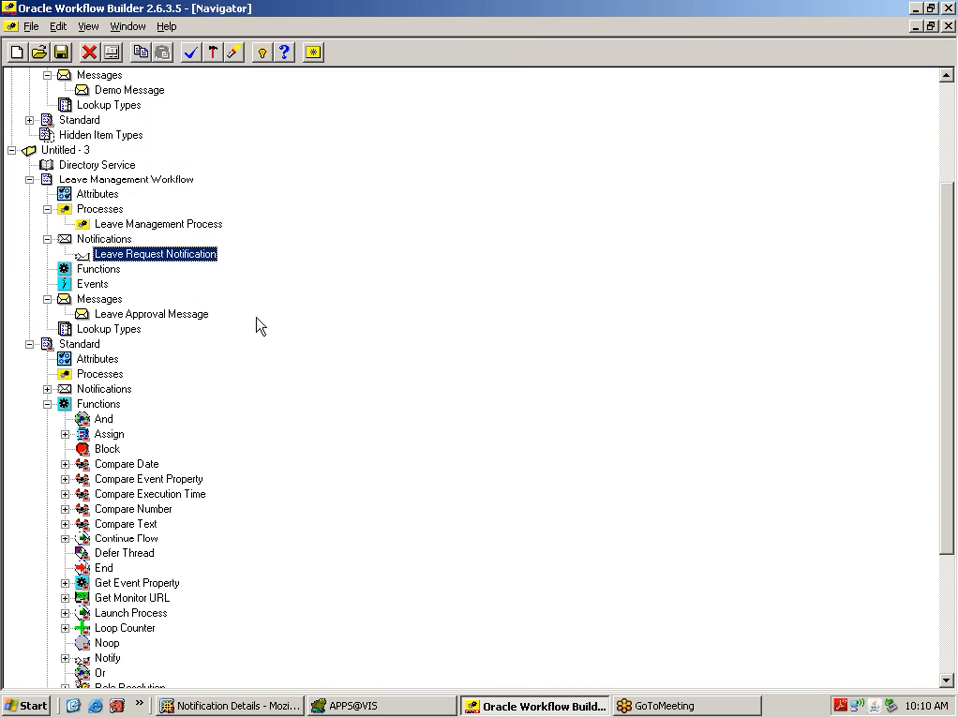
{"action": "double_click", "coordinate": [87, 228]}
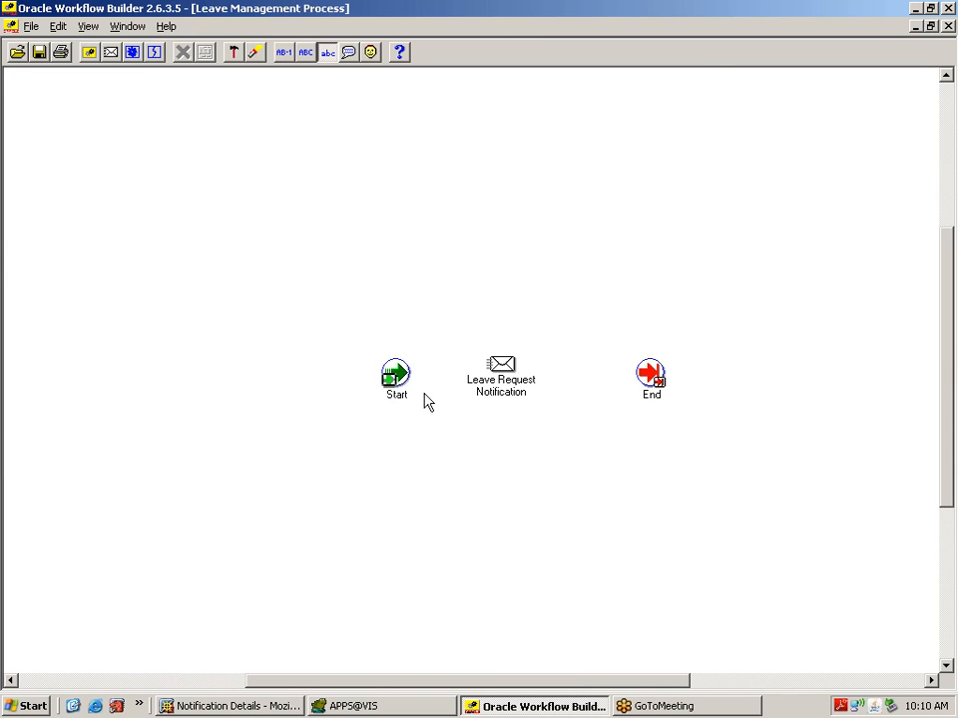
{"action": "left_click_drag", "start_coordinate": [392, 381], "coordinate": [331, 381]}
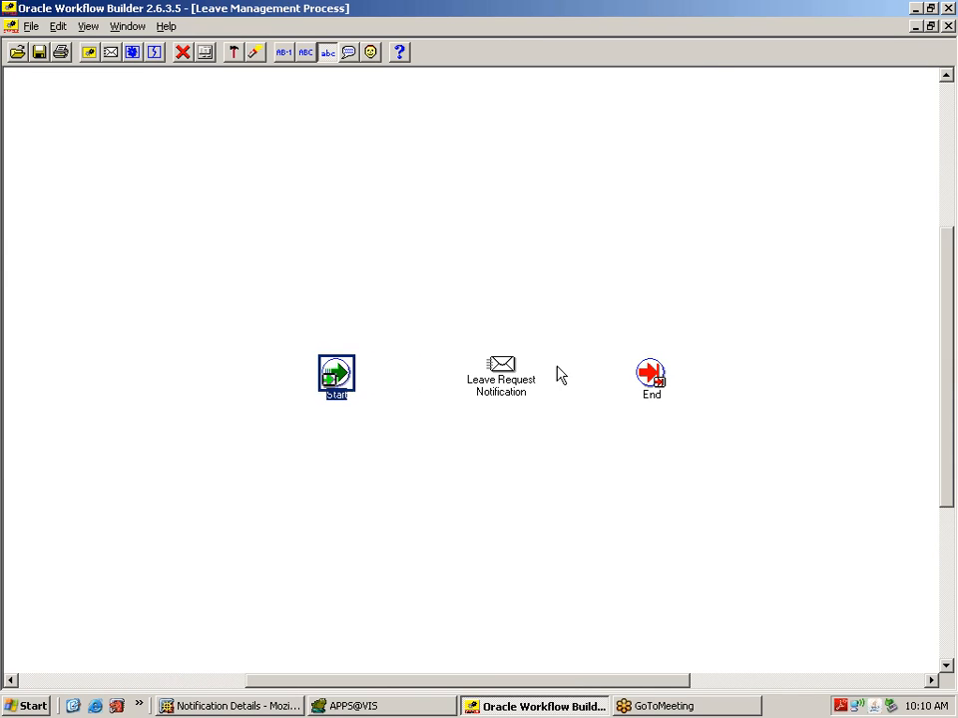
Step: Nudge End to the right and draw a transition from Start to Leave Request Notification
{"action": "left_click_drag", "start_coordinate": [648, 378], "coordinate": [666, 377]}
{"action": "left_click", "coordinate": [610, 446]}
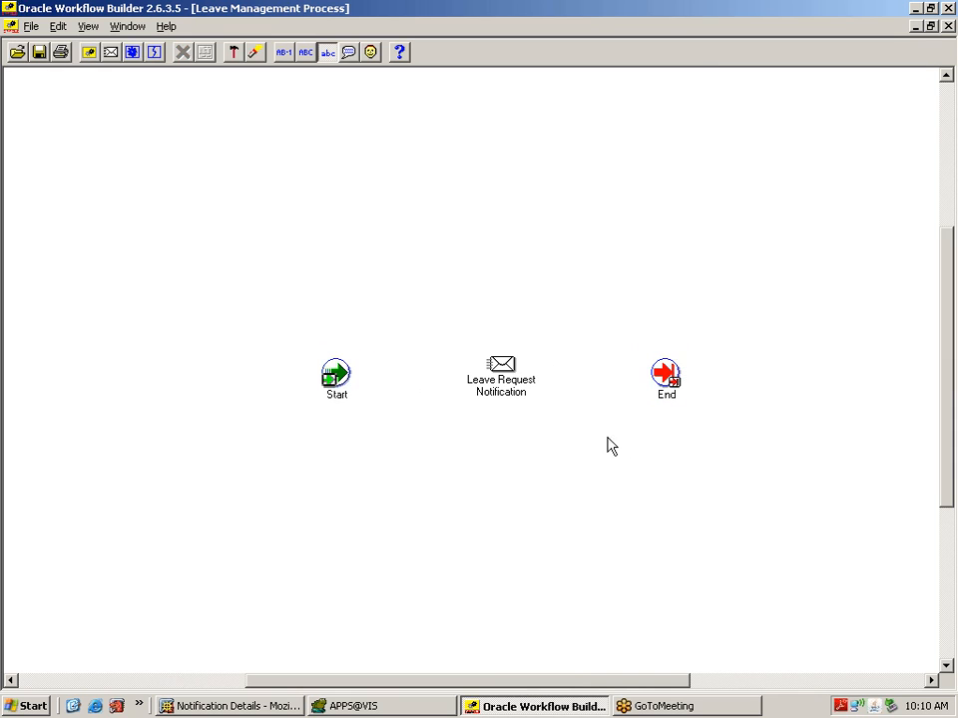
{"action": "left_click", "coordinate": [340, 385]}
{"action": "mouse_move", "coordinate": [343, 387]}
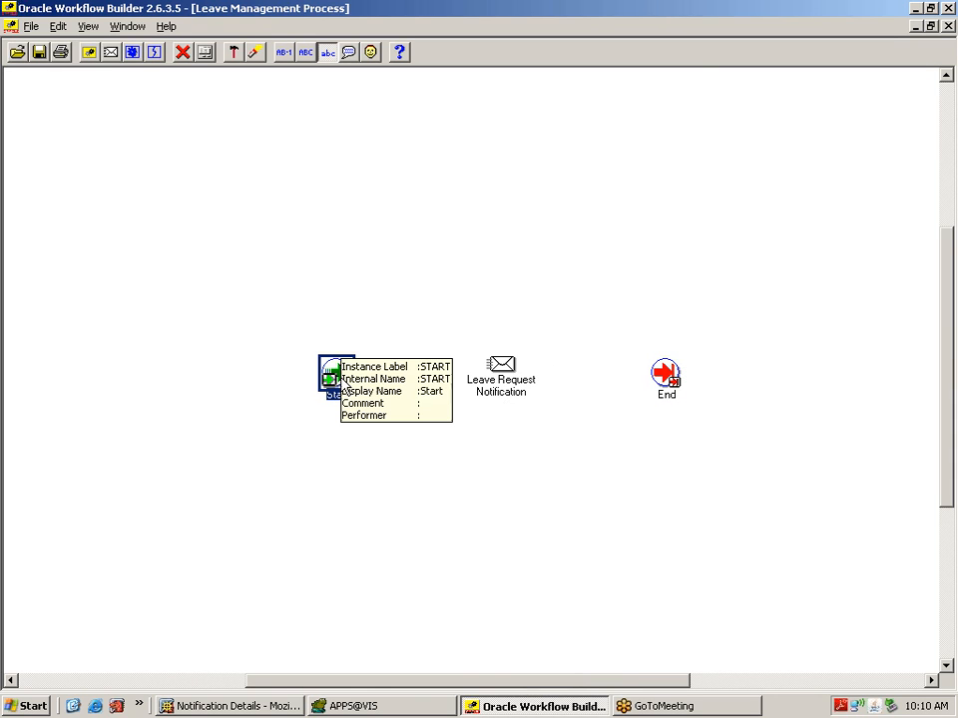
{"action": "left_click_drag", "start_coordinate": [345, 388], "coordinate": [502, 376]}
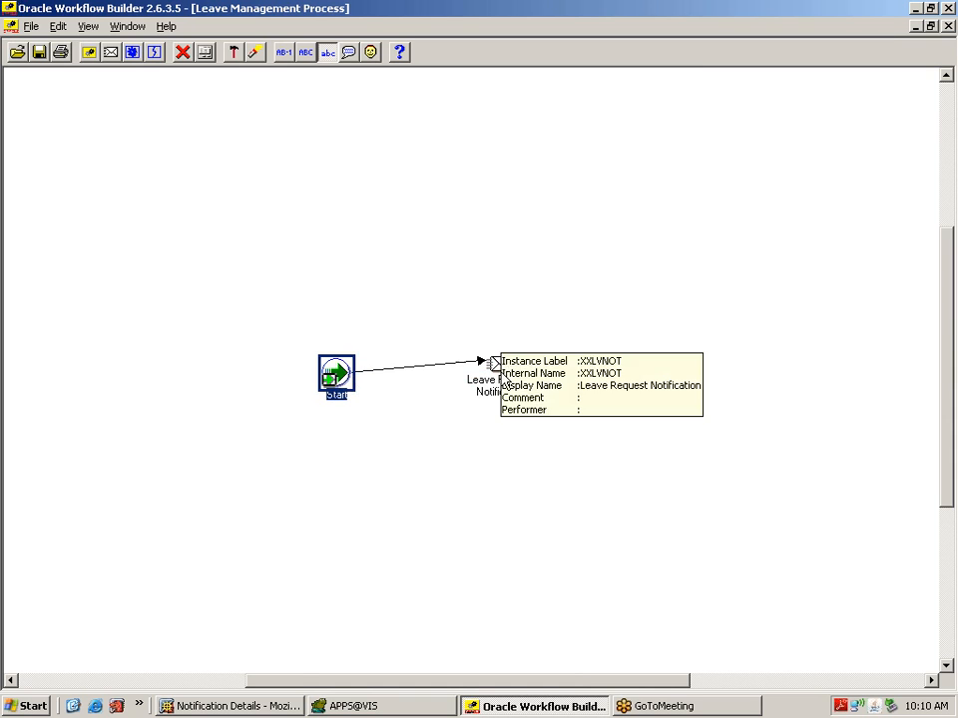
{"action": "left_click", "coordinate": [539, 512]}
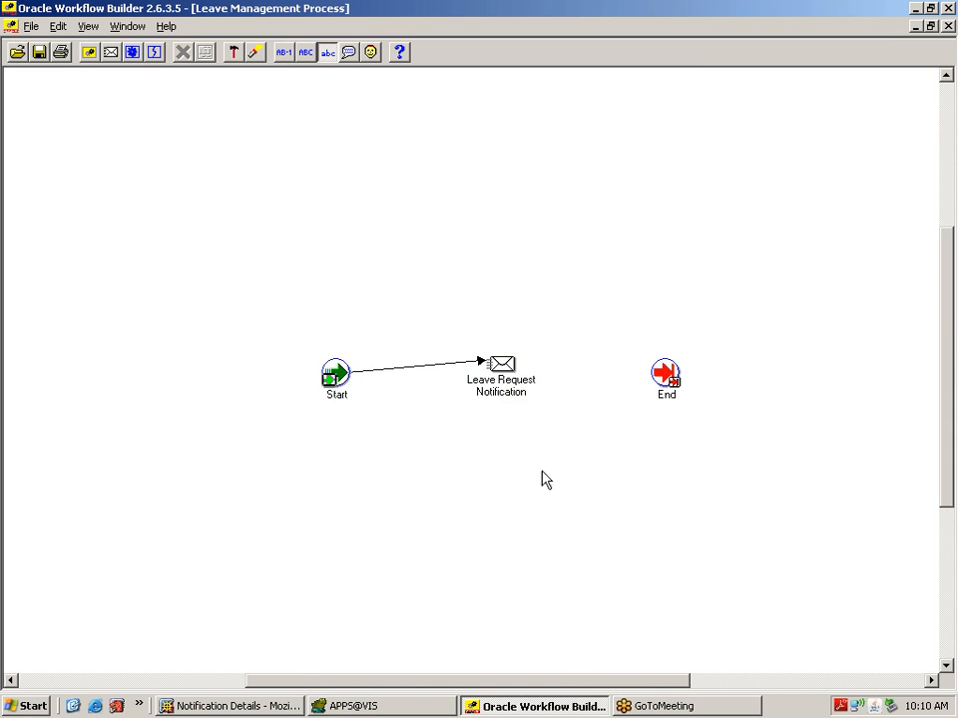
{"action": "left_click", "coordinate": [518, 384]}
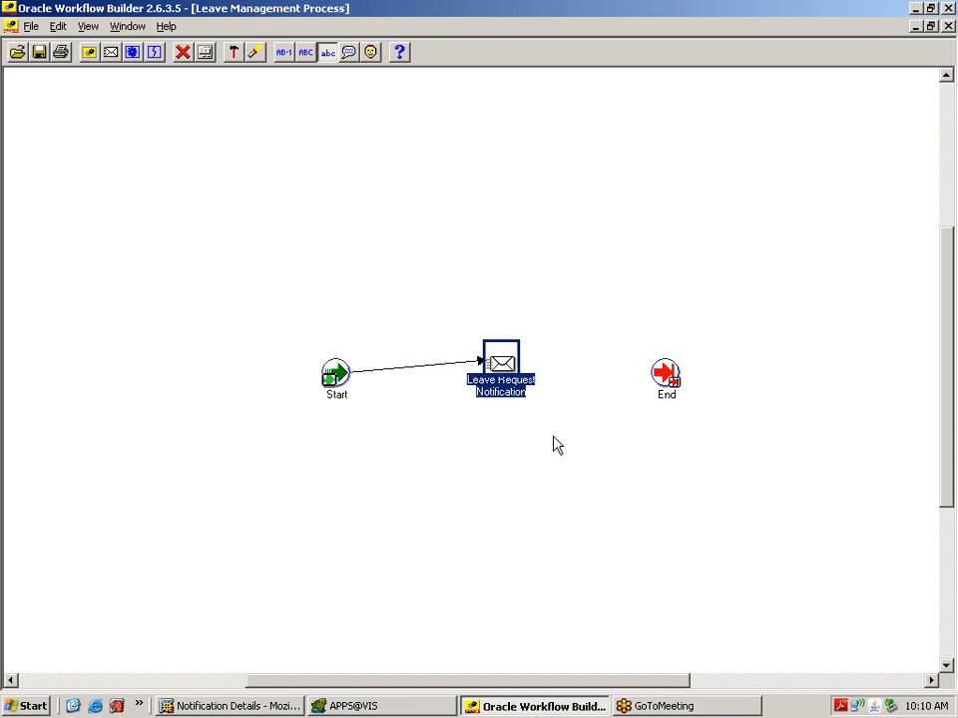
{"action": "left_click", "coordinate": [505, 476]}
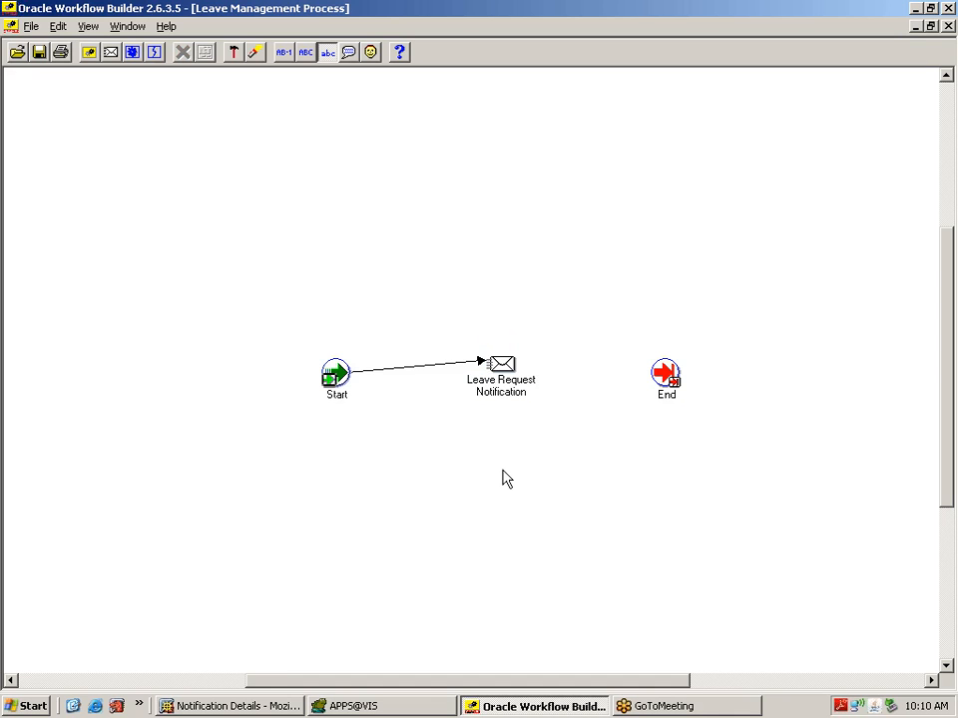
Step: Set the notification node's performer value to OPERATIONS and move the node level with Start
{"action": "double_click", "coordinate": [499, 369]}
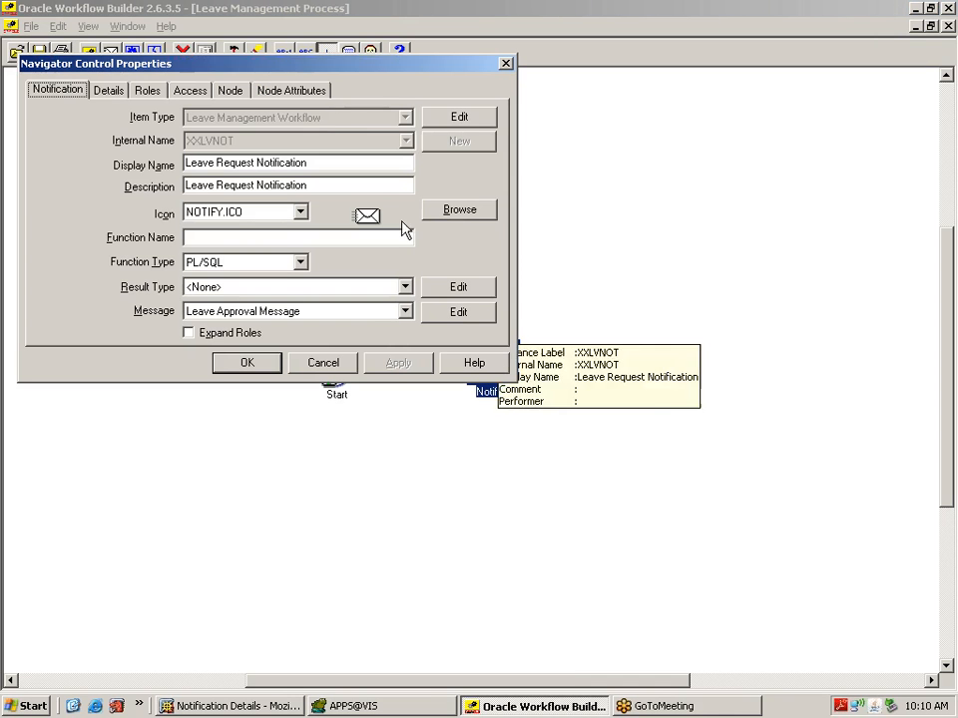
{"action": "left_click", "coordinate": [231, 91]}
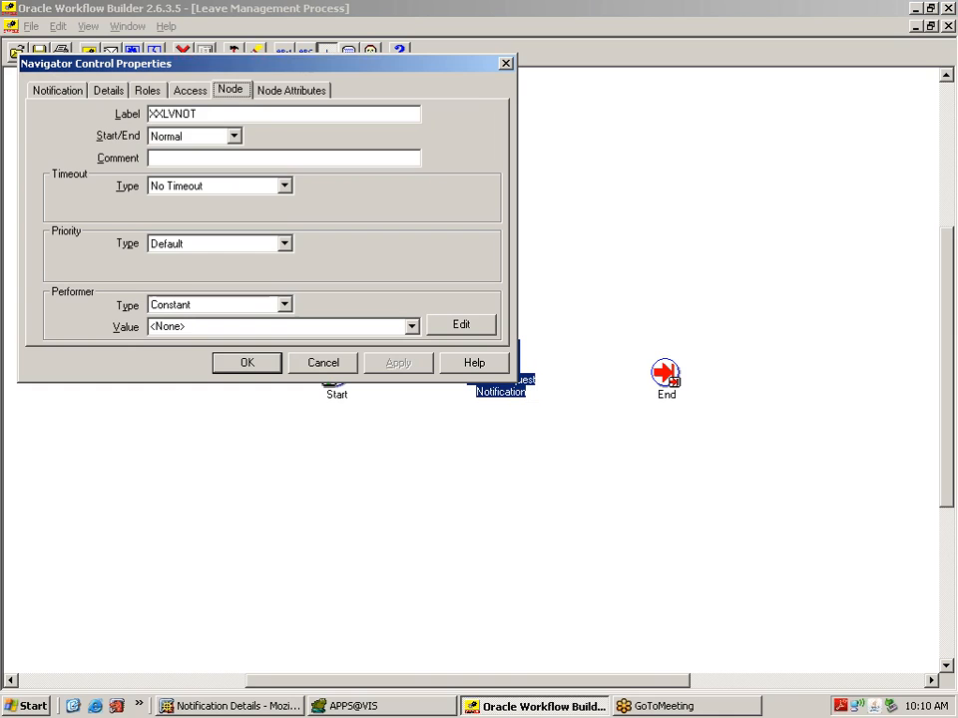
{"action": "left_click", "coordinate": [412, 327]}
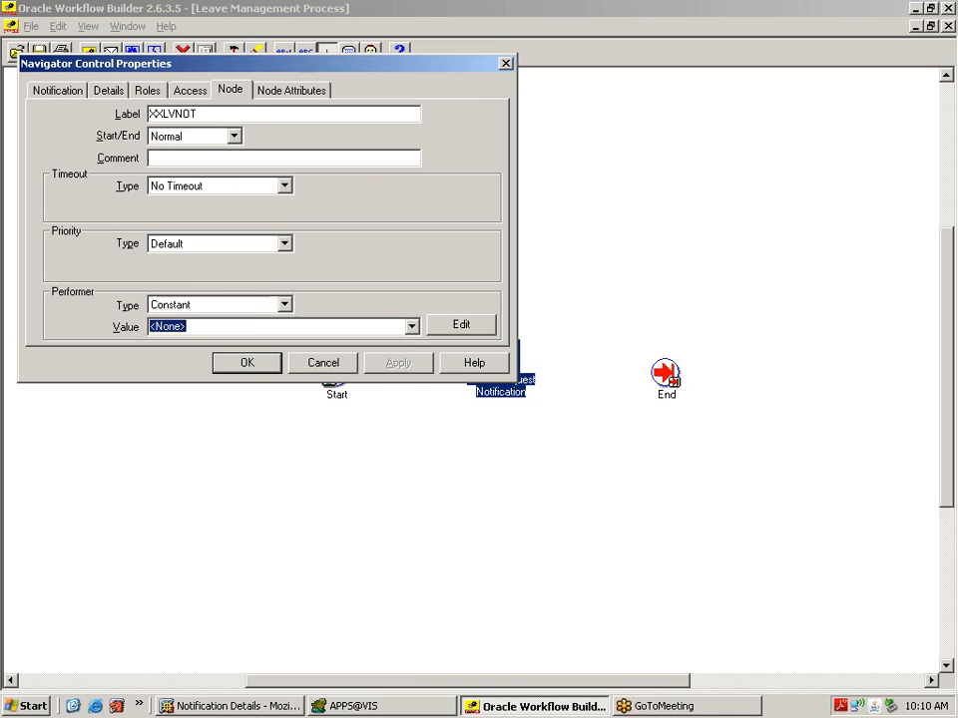
{"action": "type", "text": "OPERA"}
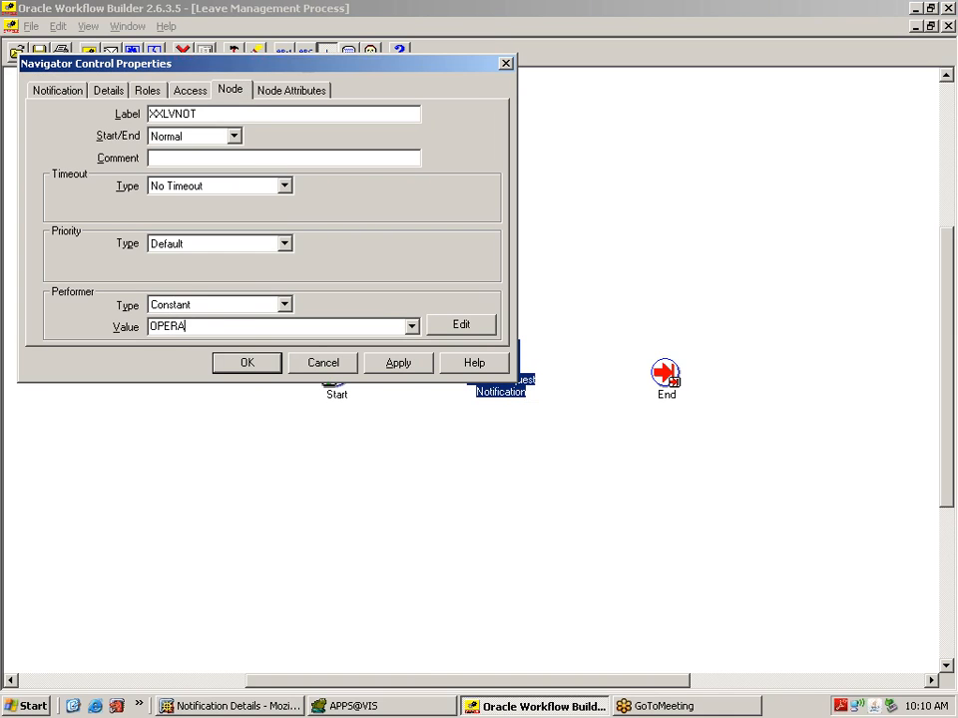
{"action": "type", "text": "TIONS"}
{"action": "left_click", "coordinate": [391, 365]}
{"action": "left_click", "coordinate": [252, 368]}
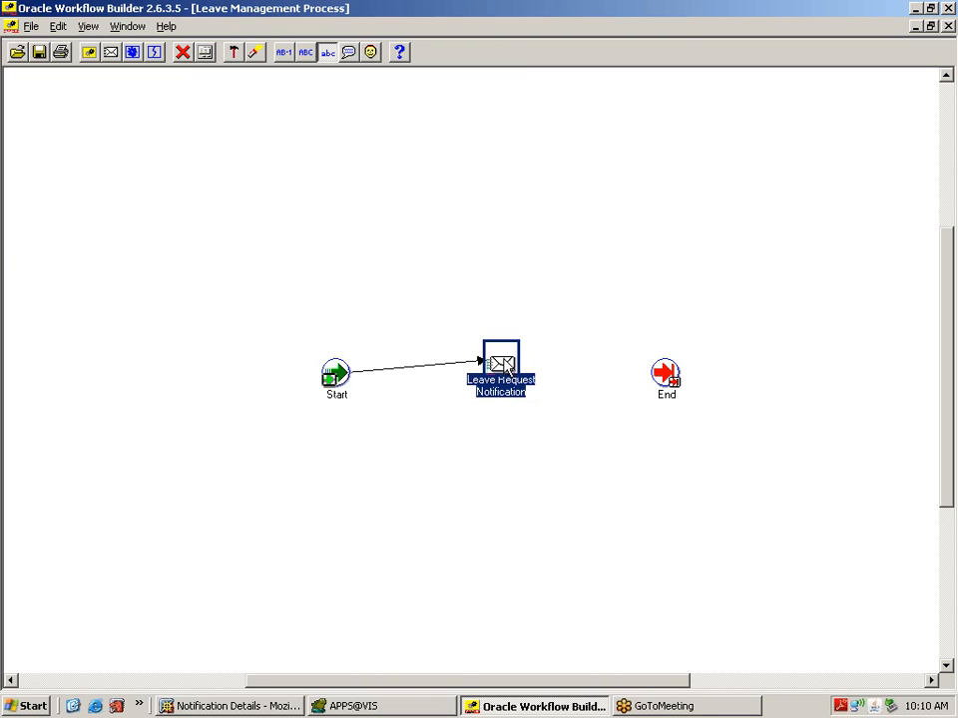
{"action": "left_click_drag", "start_coordinate": [505, 378], "coordinate": [504, 392]}
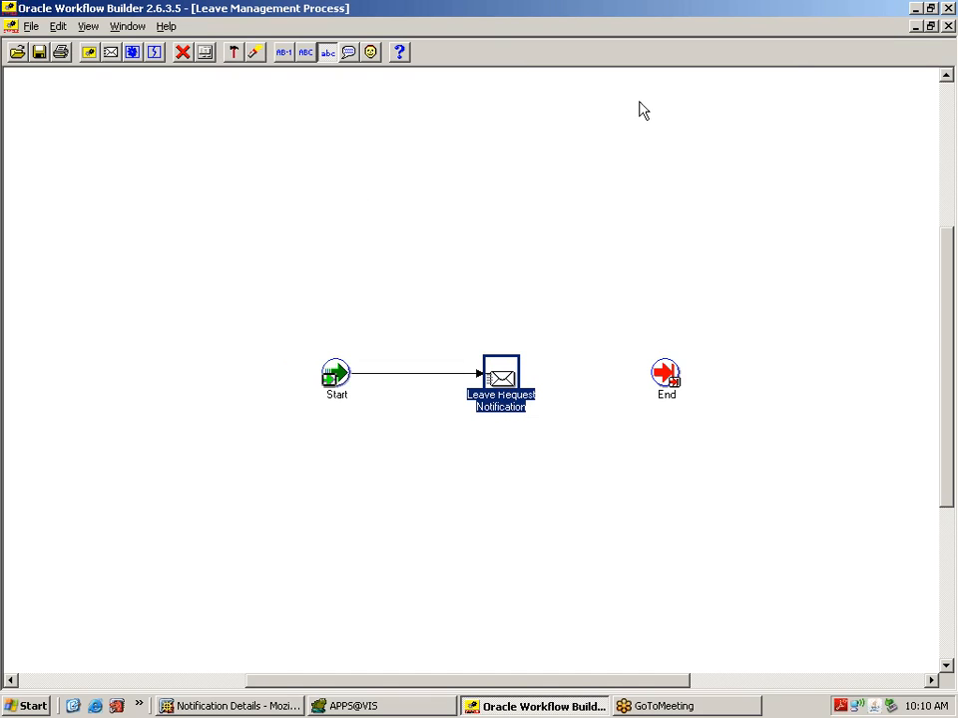
Step: Go to the Navigator, collapse Standard's Functions list, and select Lookup Types
{"action": "left_click", "coordinate": [127, 26]}
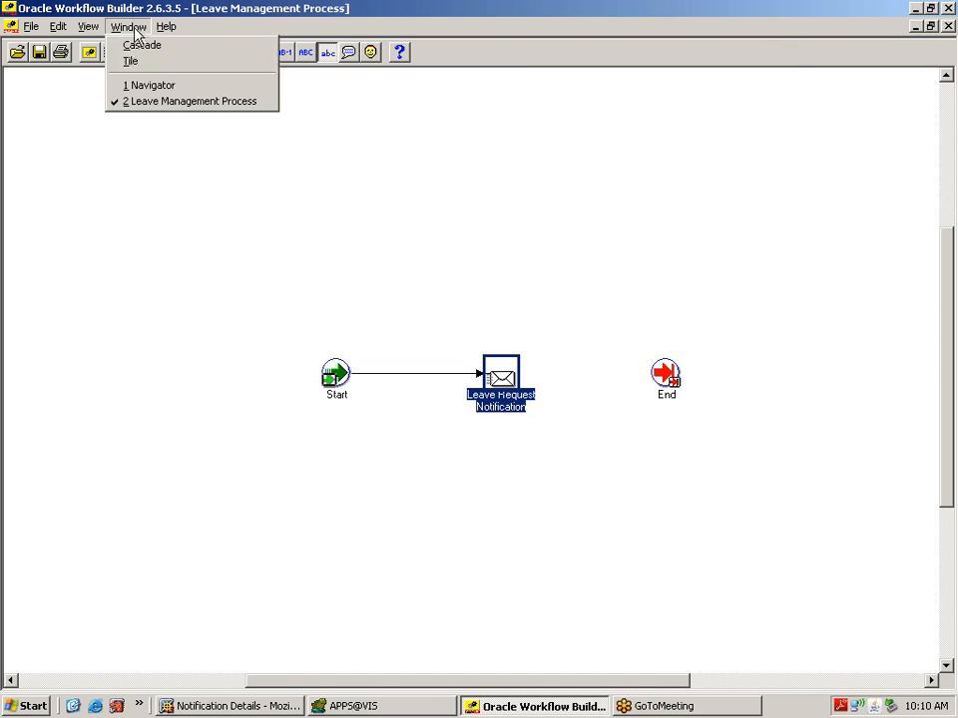
{"action": "left_click", "coordinate": [165, 86]}
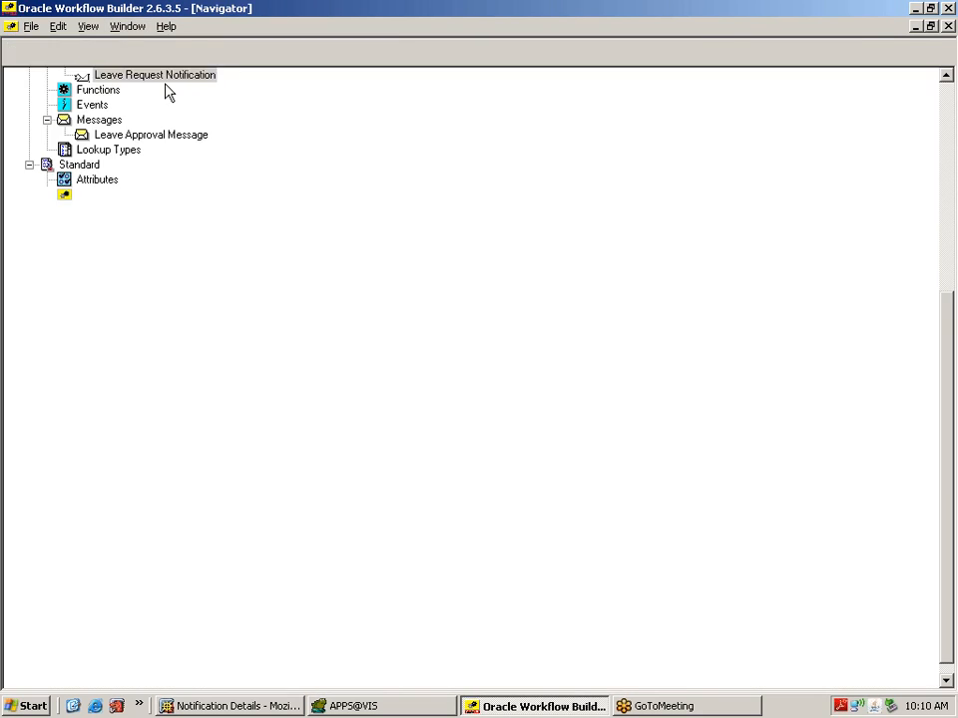
{"action": "left_click", "coordinate": [30, 165]}
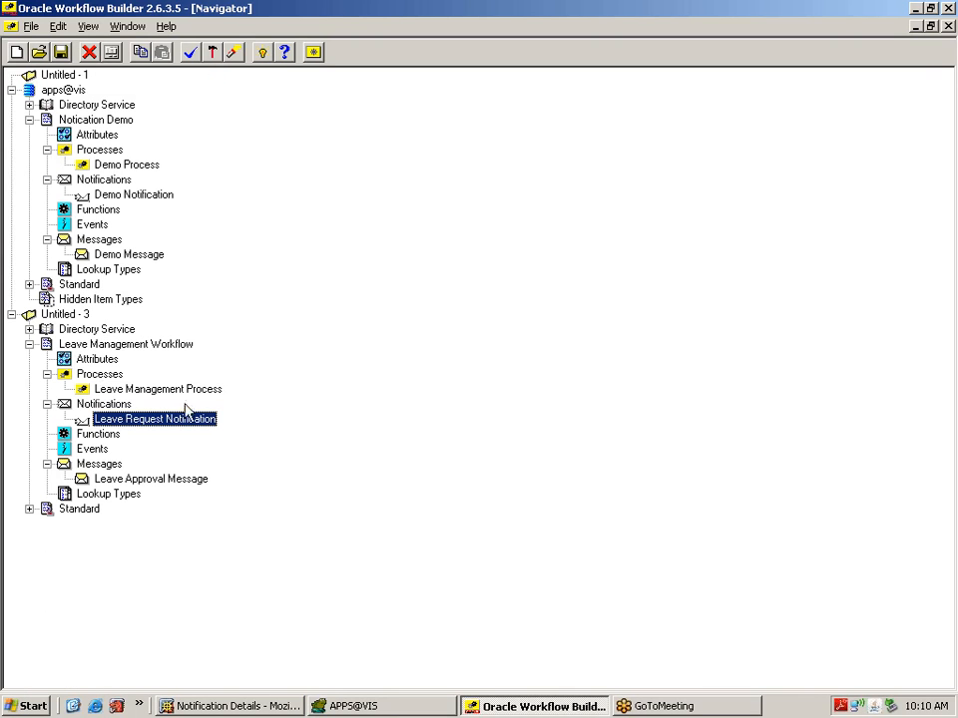
{"action": "left_click", "coordinate": [103, 495]}
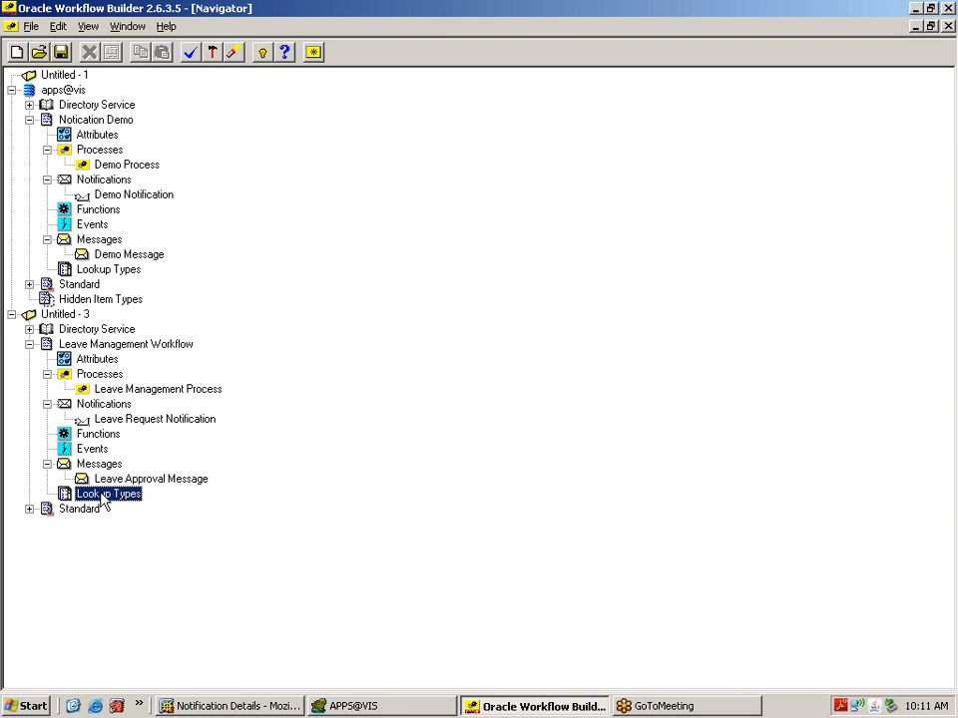
Step: Create a new lookup type and correct its internal name to XXLVAPPROVAL
{"action": "right_click", "coordinate": [103, 496]}
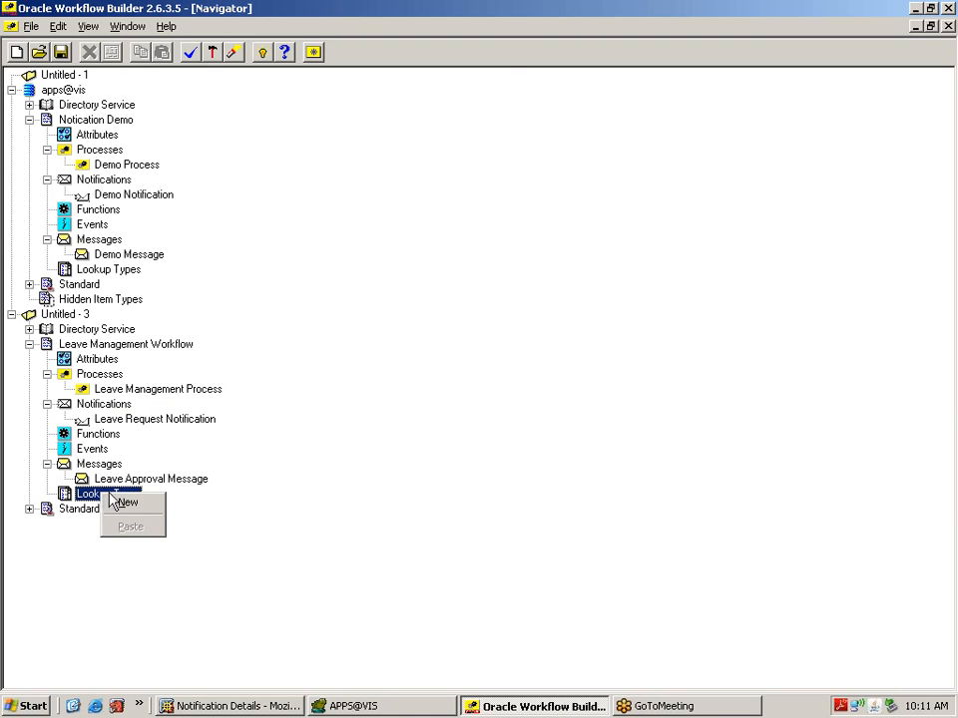
{"action": "left_click", "coordinate": [152, 509]}
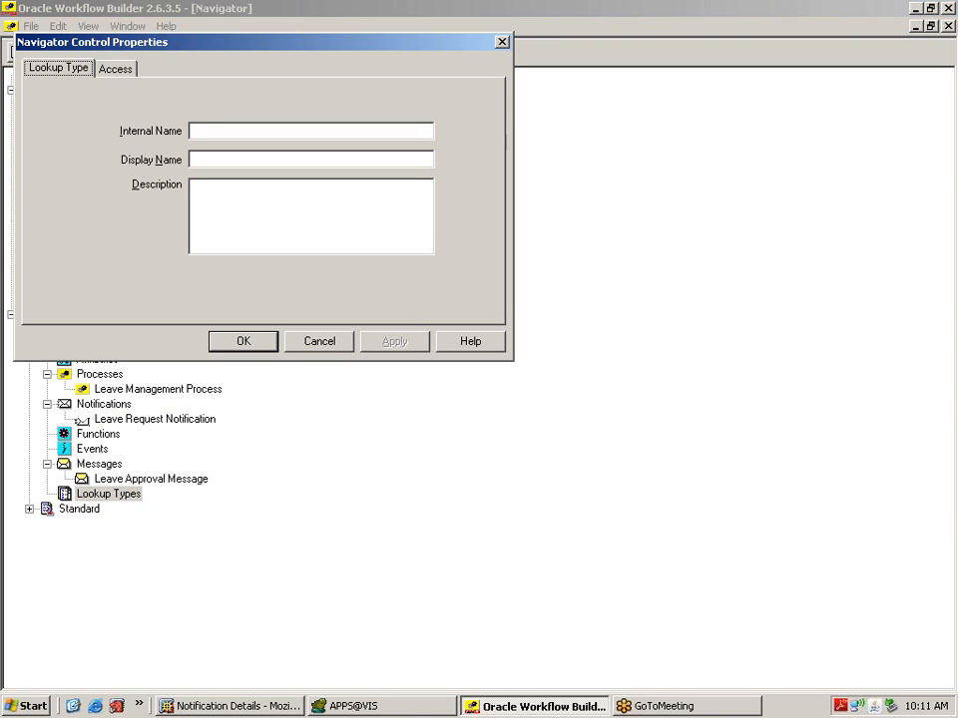
{"action": "type", "text": "LEAVE"}
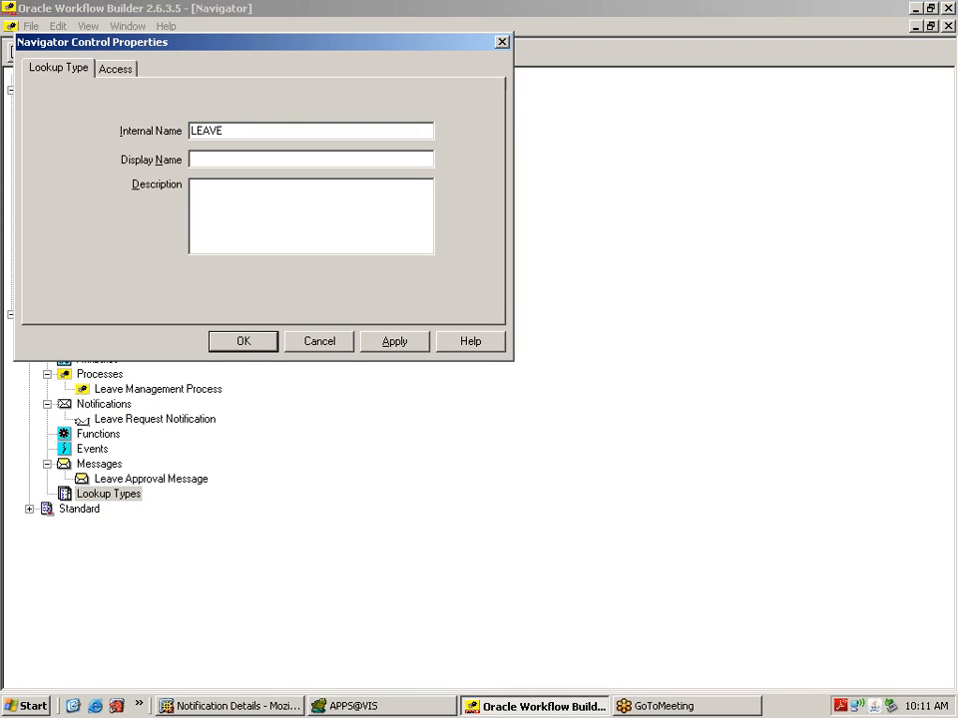
{"action": "type", "text": " APPROVAL"}
{"action": "key", "text": "Left"}
{"action": "key", "text": "Left"}
{"action": "key", "text": "BackSpace"}
{"action": "key", "text": "BackSpace"}
{"action": "key", "text": "BackSpace"}
{"action": "key", "text": "BackSpace"}
{"action": "key", "text": "BackSpace"}
{"action": "key", "text": "BackSpace"}
{"action": "key", "text": "BackSpace"}
{"action": "key", "text": "BackSpace"}
{"action": "key", "text": "BackSpace"}
{"action": "key", "text": "BackSpace"}
{"action": "key", "text": "BackSpace"}
{"action": "key", "text": "BackSpace"}
{"action": "key", "text": "Right"}
{"action": "key", "text": "Right"}
{"action": "key", "text": "BackSpace"}
{"action": "key", "text": "BackSpace"}
{"action": "type", "text": "XLVAPPROVAL"}
Step: Give it display name and description 'Leave Approval Lookup' and apply
{"action": "key", "text": "Tab"}
{"action": "type", "text": "Leave "}
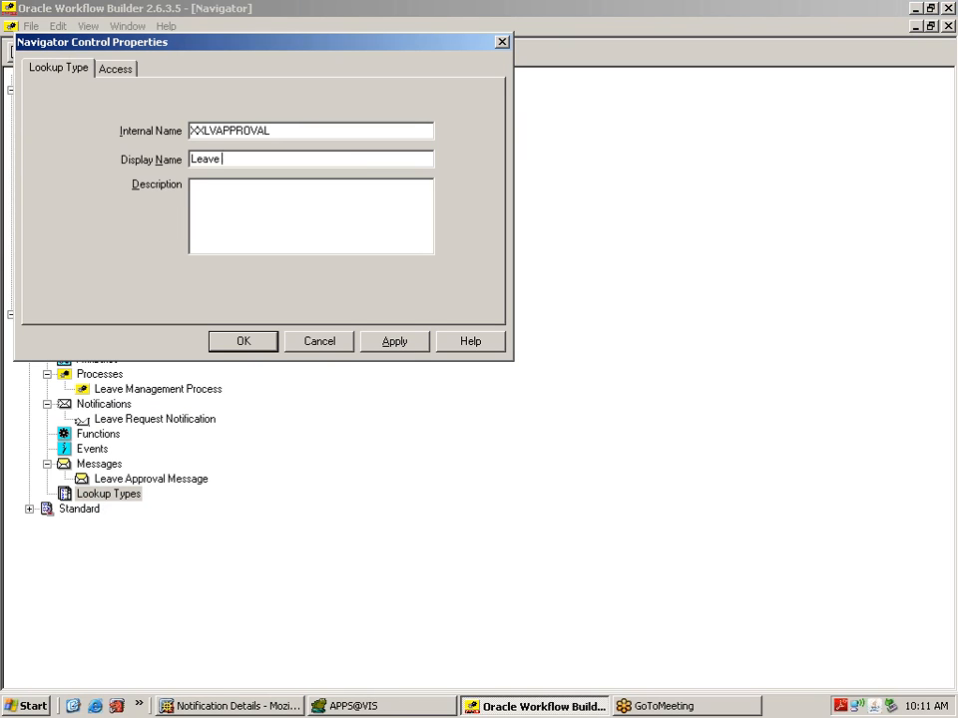
{"action": "type", "text": "Approval Lookup"}
{"action": "left_click_drag", "start_coordinate": [298, 159], "coordinate": [190, 159]}
{"action": "key", "text": "ctrl+c"}
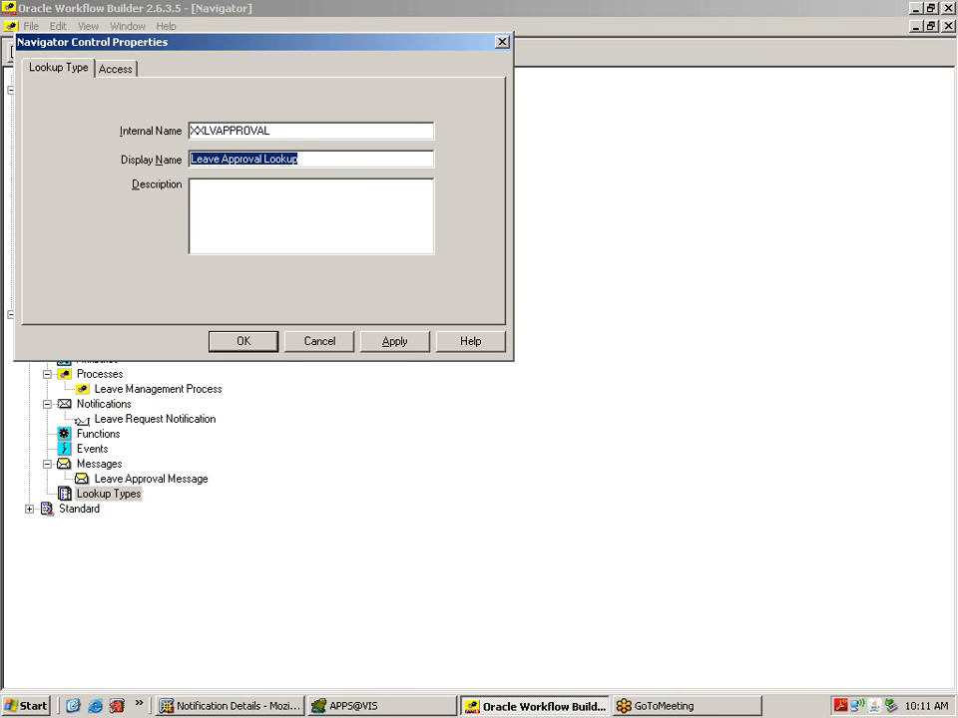
{"action": "key", "text": "Tab"}
{"action": "key", "text": "ctrl+v"}
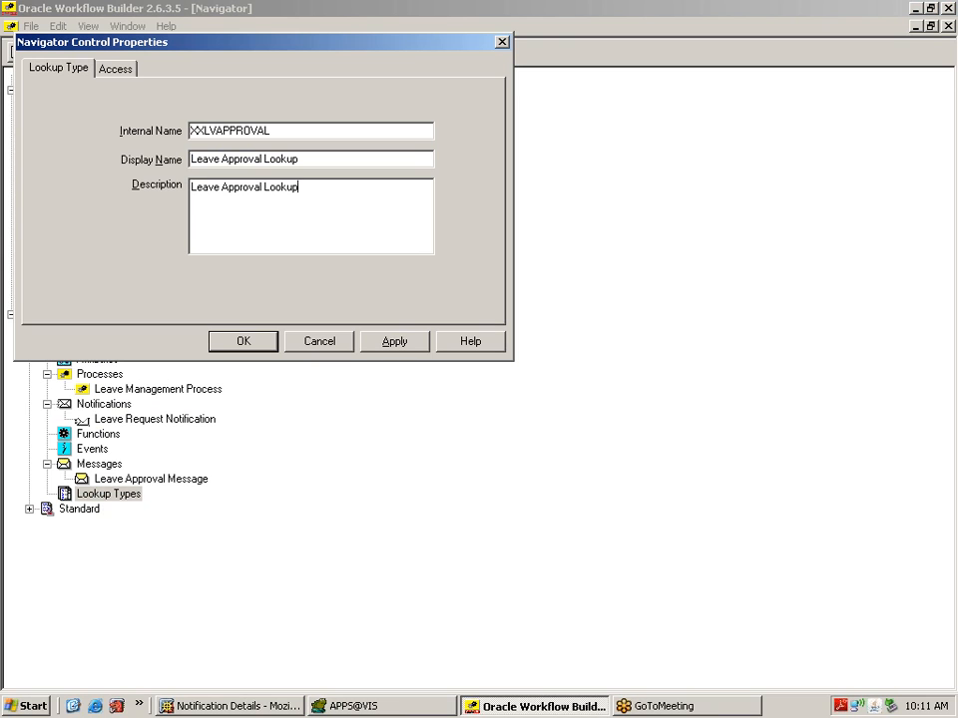
{"action": "left_click", "coordinate": [383, 342]}
{"action": "left_click", "coordinate": [267, 343]}
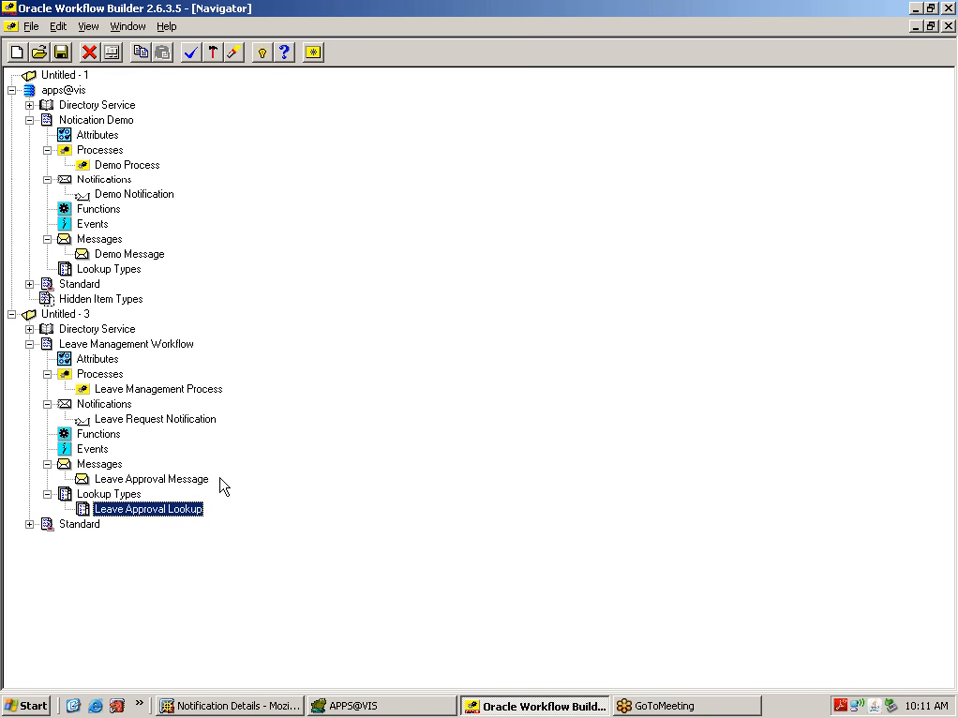
{"action": "left_click", "coordinate": [185, 512]}
Step: Start a new lookup code under Leave Approval Lookup with internal name XXAAPROV
{"action": "right_click", "coordinate": [184, 515]}
{"action": "key", "text": "Escape"}
{"action": "right_click", "coordinate": [84, 512]}
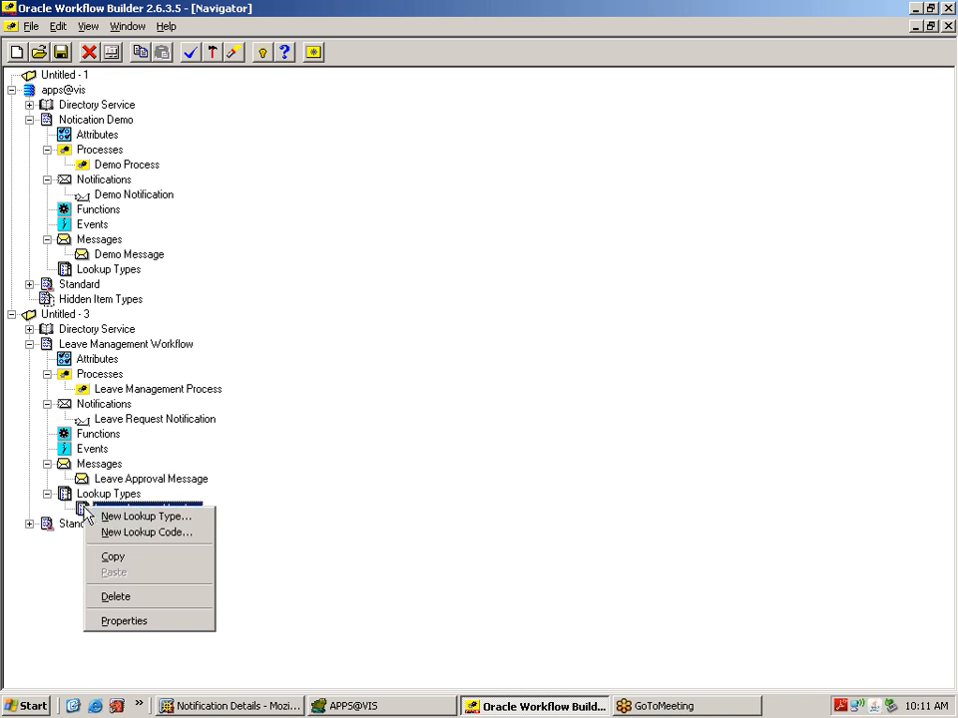
{"action": "left_click", "coordinate": [140, 533]}
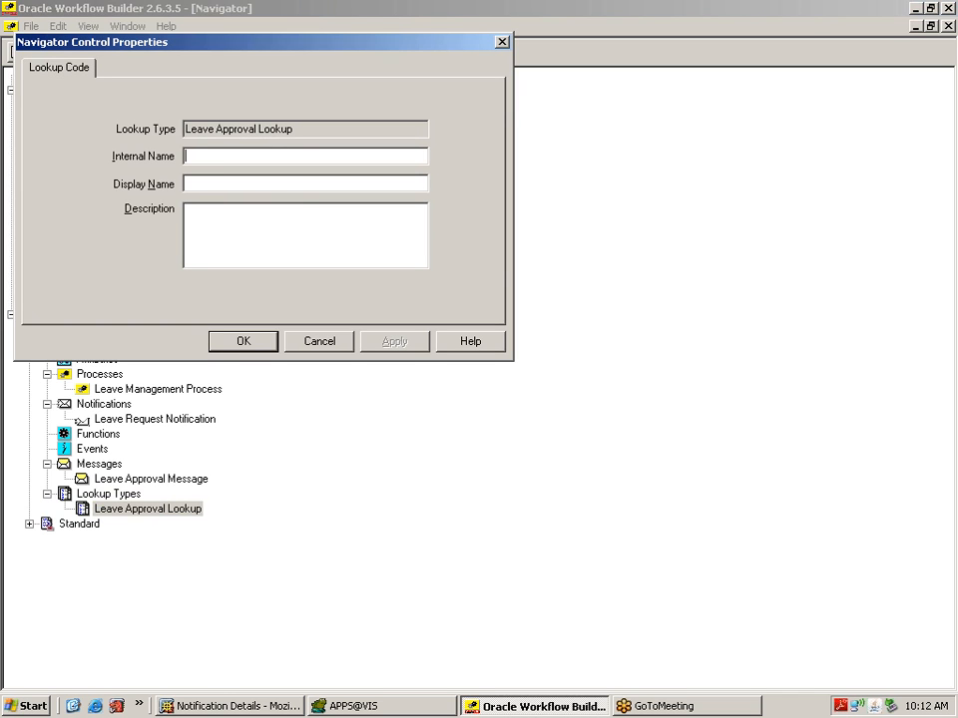
{"action": "type", "text": "XXAAPROV"}
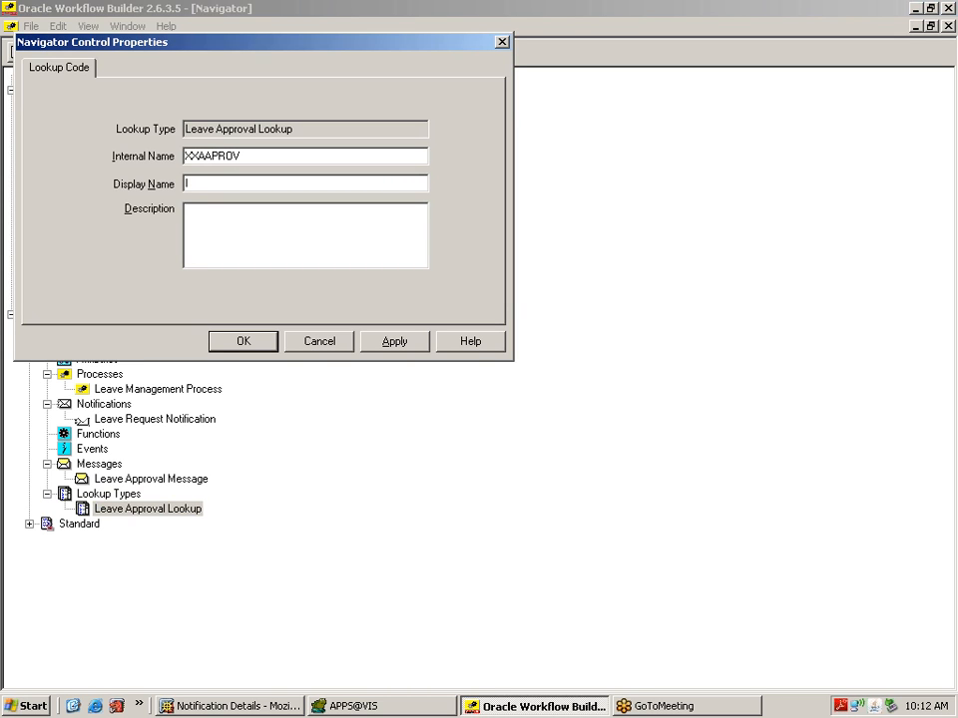
{"action": "type", "text": "Leave Approv"}
Step: Set description 'Leave Approval' and display name 'Approve', then apply the lookup code
{"action": "key", "text": "shift+Home"}
{"action": "key", "text": "ctrl+c"}
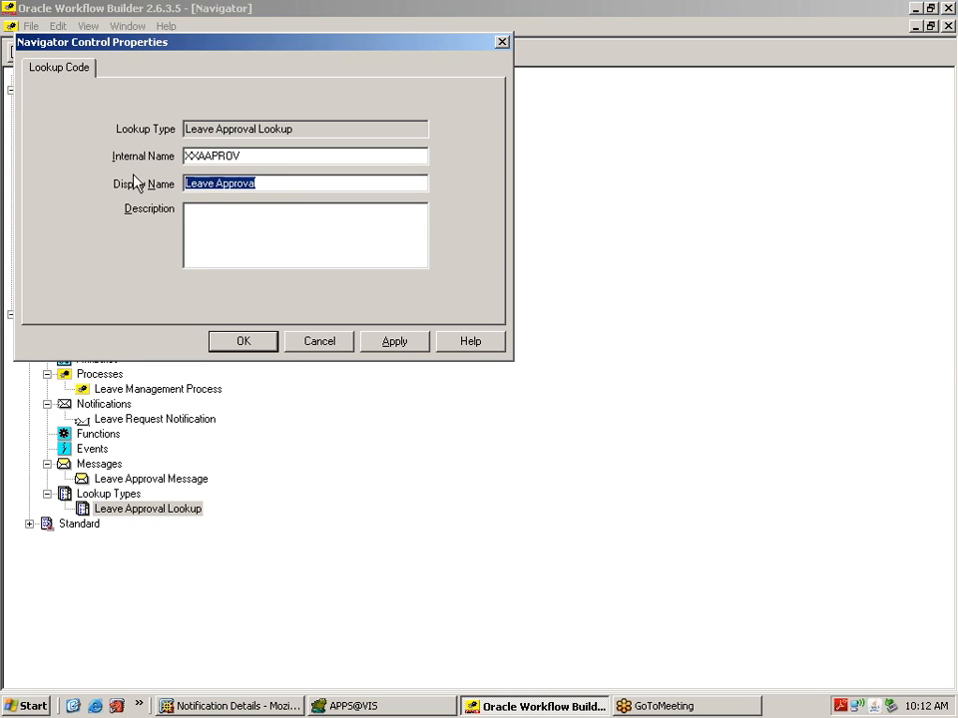
{"action": "key", "text": "Tab"}
{"action": "key", "text": "ctrl+v"}
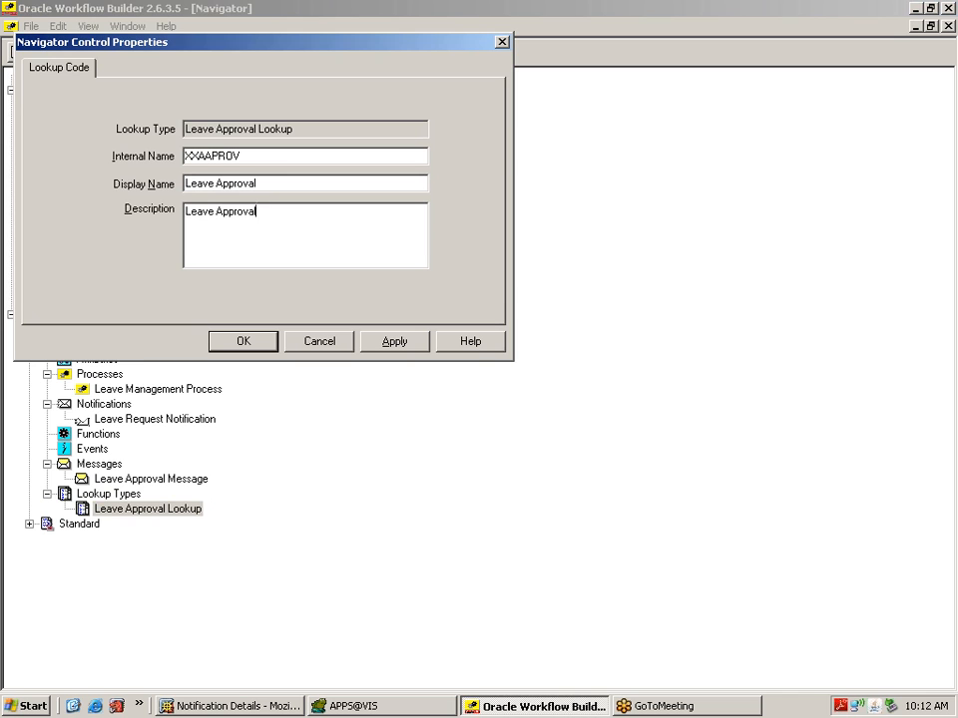
{"action": "left_click_drag", "start_coordinate": [186, 184], "coordinate": [257, 184]}
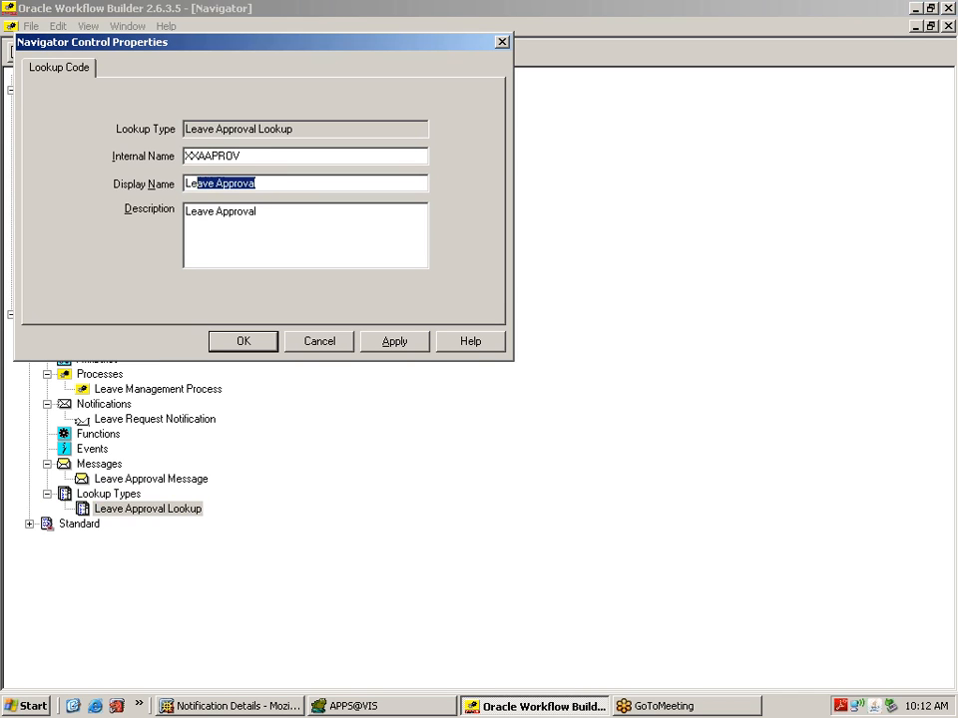
{"action": "type", "text": "Approve"}
{"action": "left_click", "coordinate": [395, 344]}
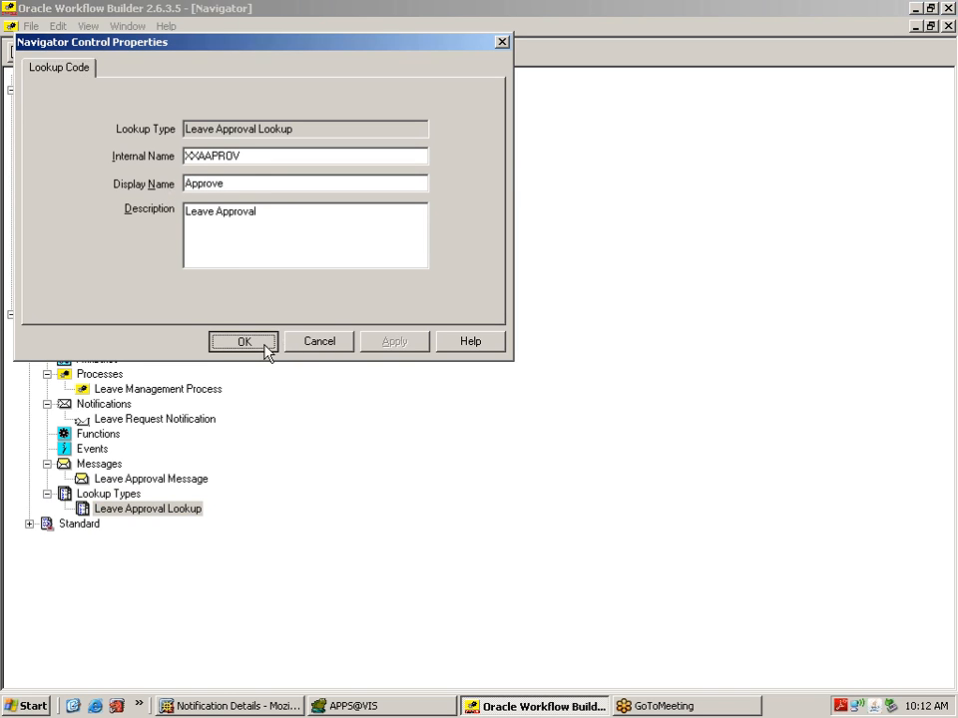
{"action": "left_click", "coordinate": [263, 345]}
{"action": "left_click", "coordinate": [143, 510]}
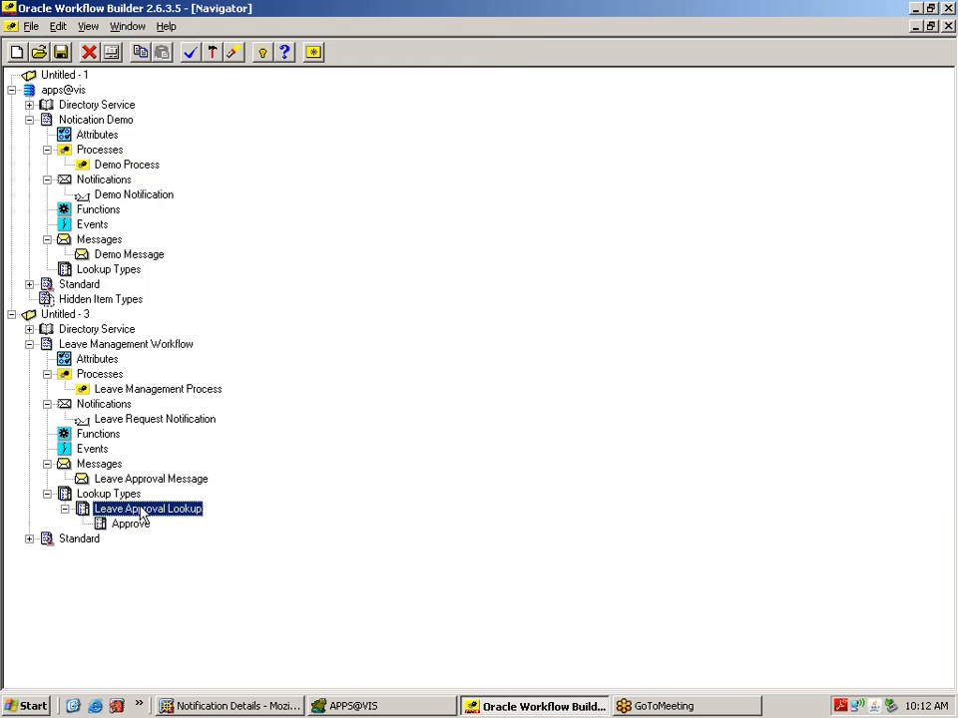
{"action": "right_click", "coordinate": [141, 507]}
Step: Add lookup code XXLVREJECT with display name 'Reject' and description 'Leave Rejection'
{"action": "left_click", "coordinate": [199, 532]}
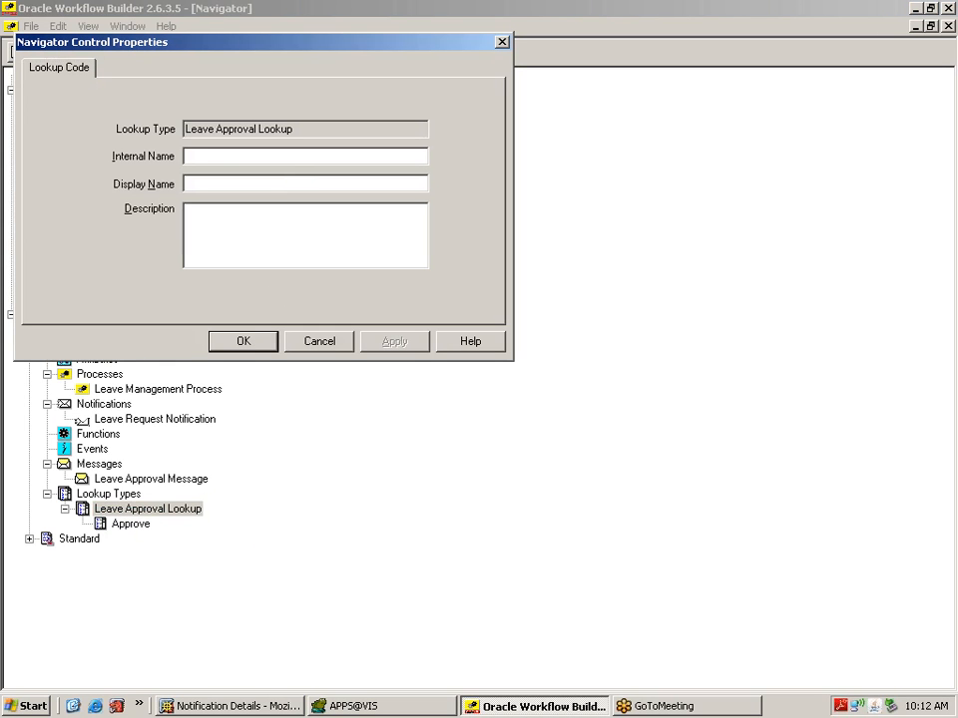
{"action": "type", "text": "XXLVREJECT"}
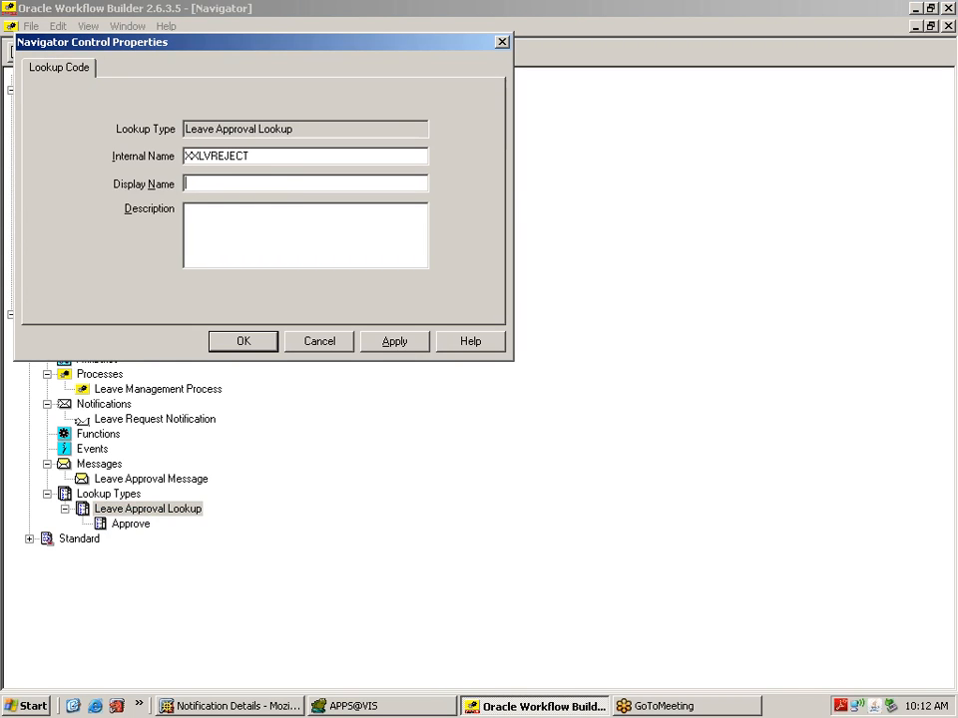
{"action": "type", "text": "REJ"}
{"action": "key", "text": "BackSpace"}
{"action": "key", "text": "BackSpace"}
{"action": "type", "text": "eje"}
{"action": "left_click", "coordinate": [243, 212]}
{"action": "type", "text": "Leave Rejection"}
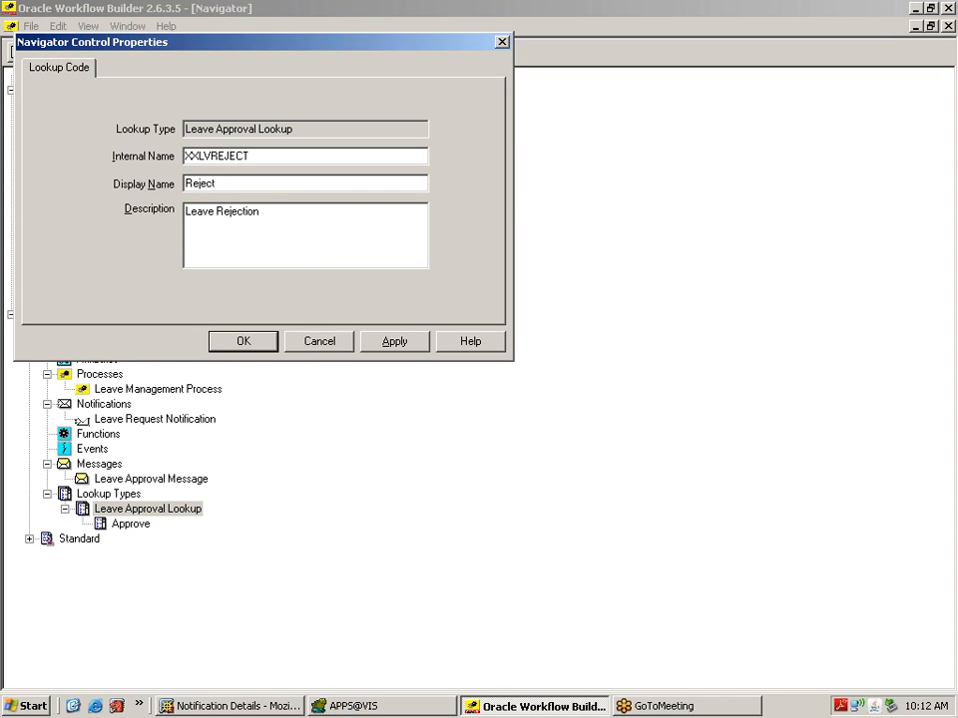
{"action": "left_click", "coordinate": [403, 351]}
{"action": "left_click", "coordinate": [241, 344]}
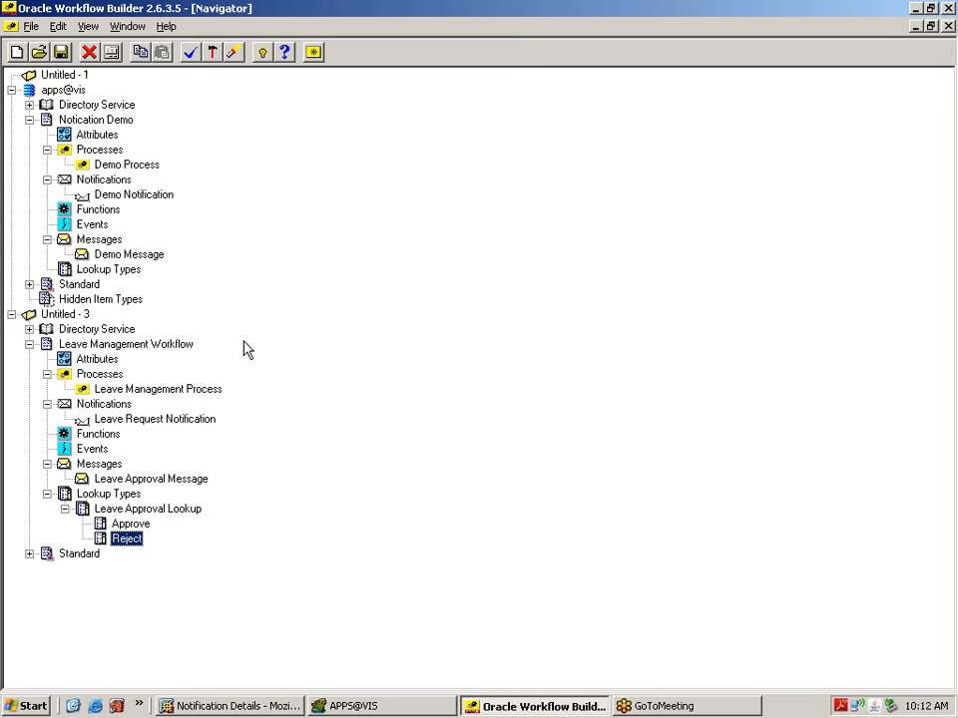
Step: Check the Approve and Reject codes, then select Leave Approval Lookup under Lookup Types
{"action": "left_click", "coordinate": [142, 527]}
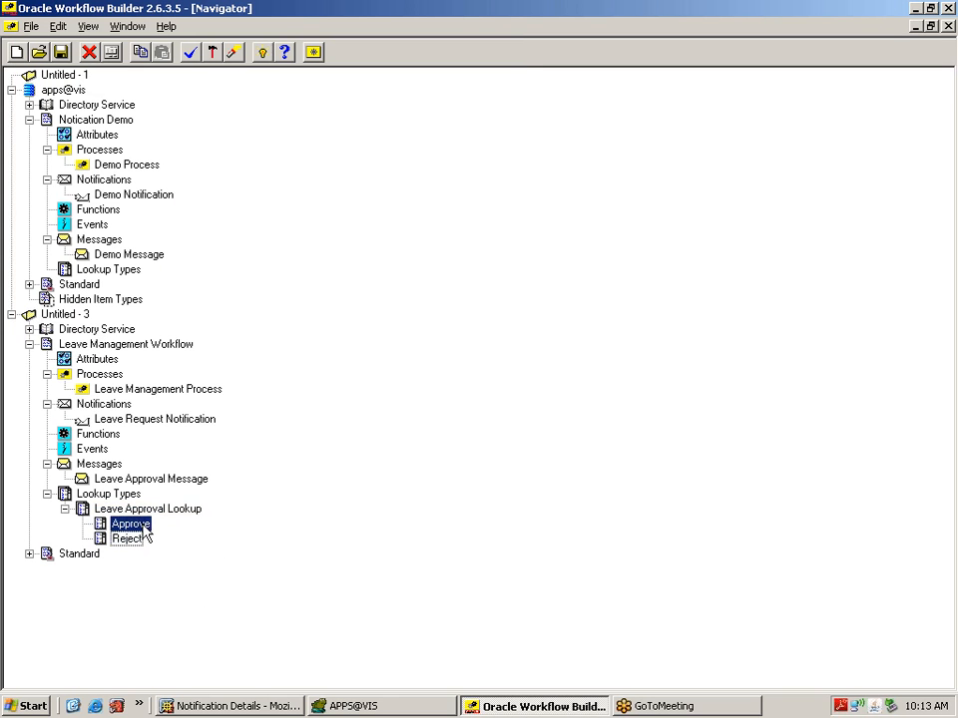
{"action": "left_click", "coordinate": [137, 538]}
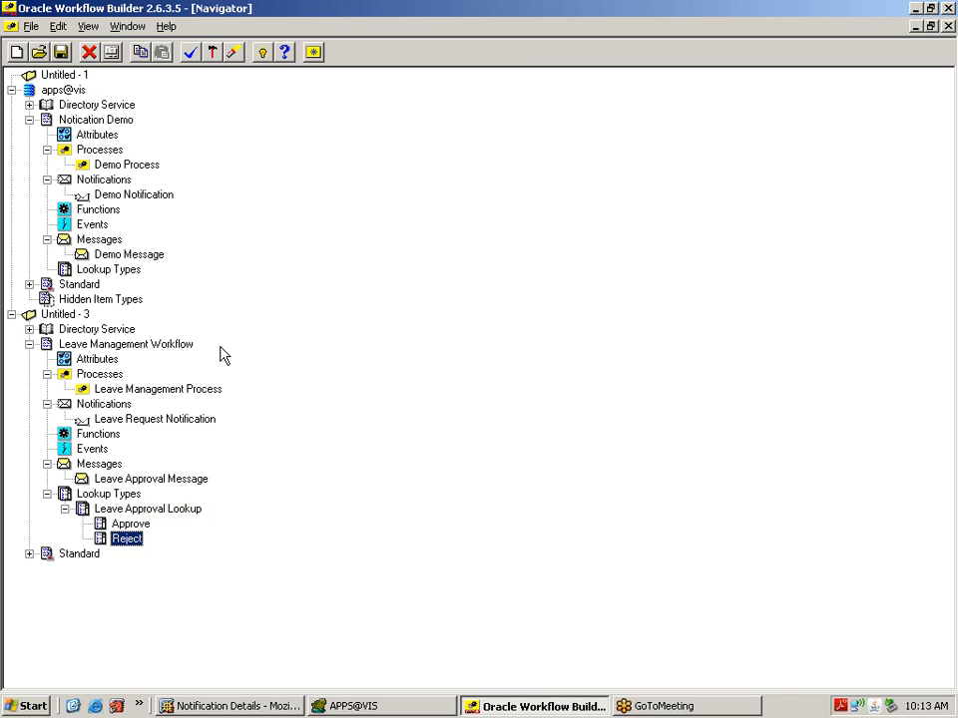
{"action": "left_click", "coordinate": [62, 53]}
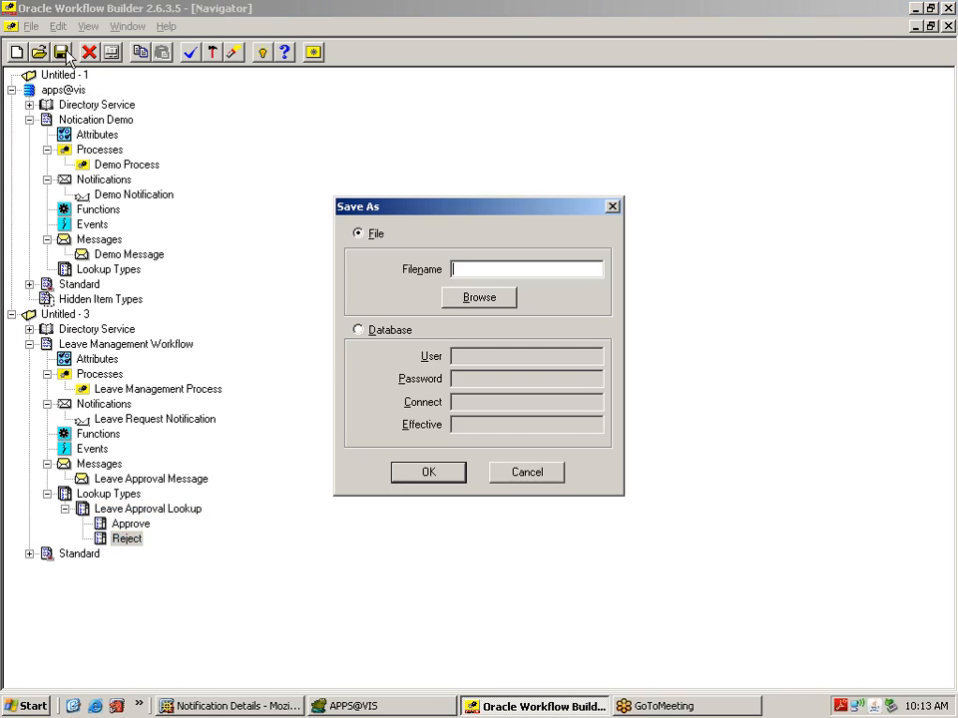
{"action": "left_click", "coordinate": [529, 473]}
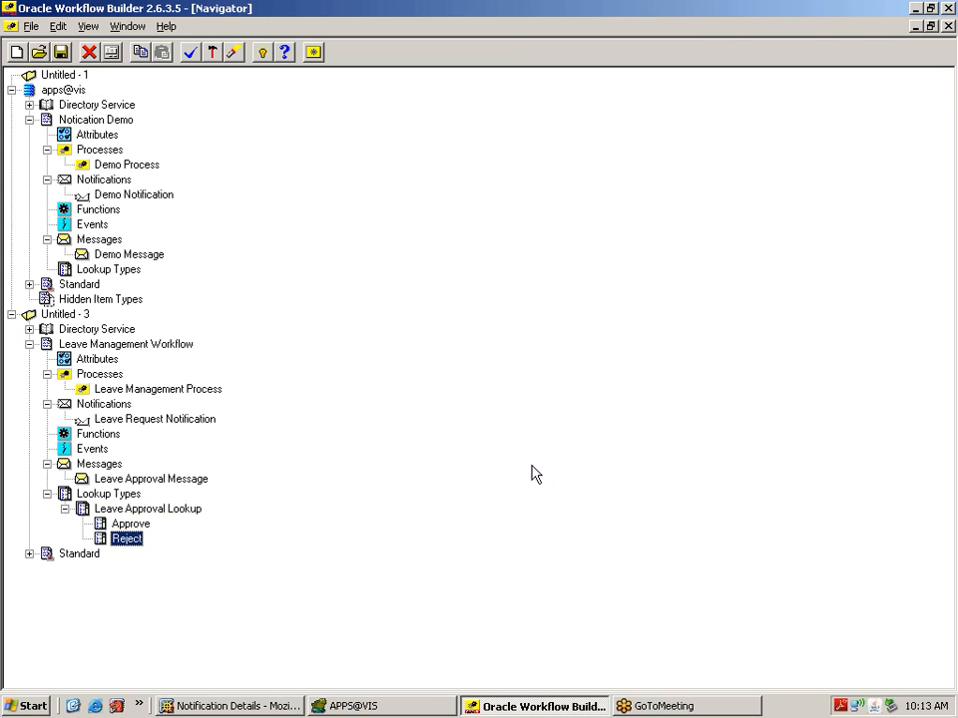
{"action": "left_click", "coordinate": [110, 494]}
{"action": "left_click", "coordinate": [135, 509]}
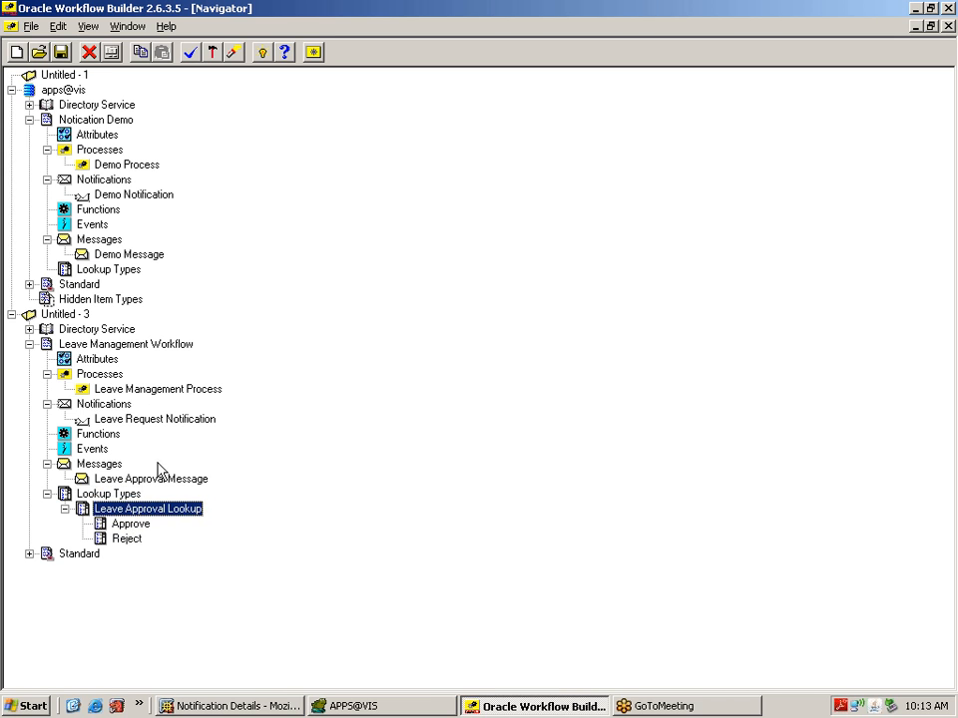
Step: Glance at the Demo Process diagram, close it, and maximize the Leave Management Process diagram
{"action": "left_click", "coordinate": [126, 165]}
{"action": "double_click", "coordinate": [126, 165]}
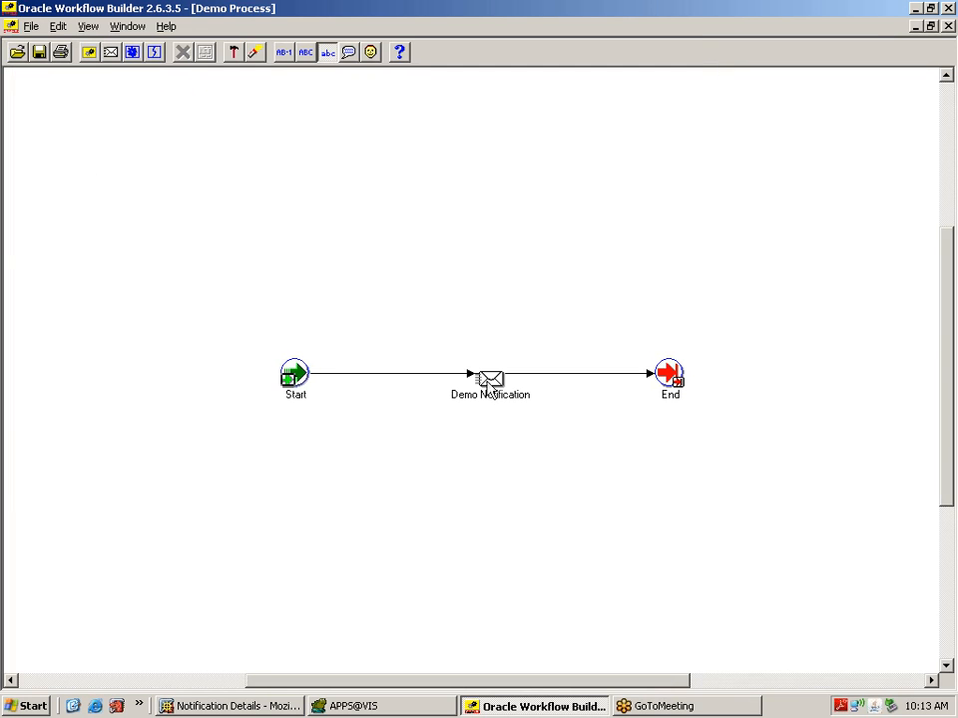
{"action": "left_click", "coordinate": [948, 27]}
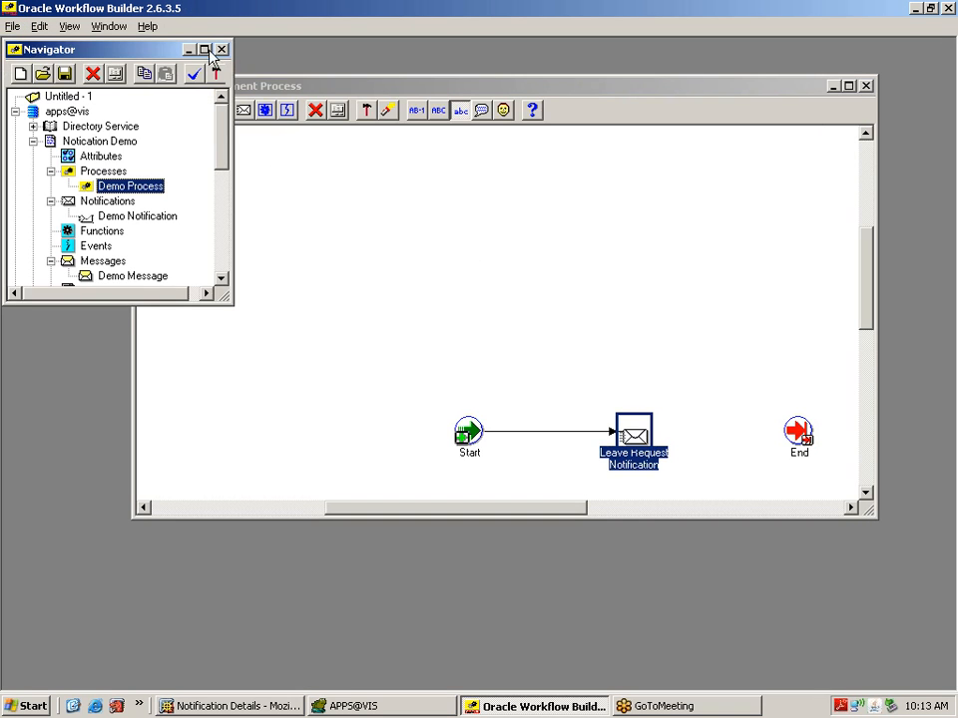
{"action": "left_click", "coordinate": [434, 267]}
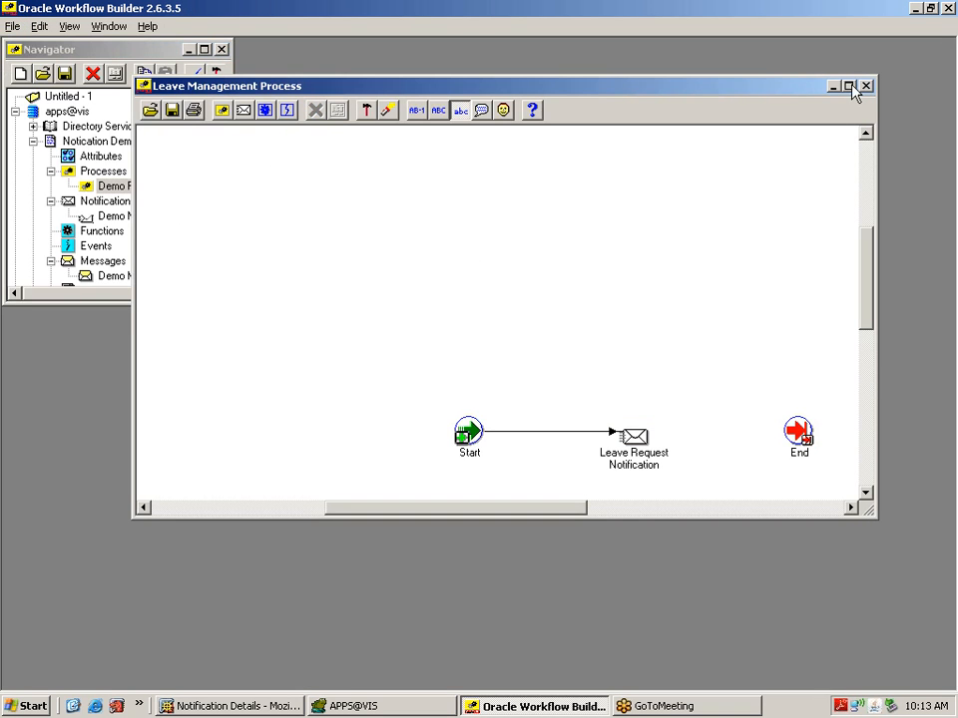
{"action": "left_click", "coordinate": [849, 86]}
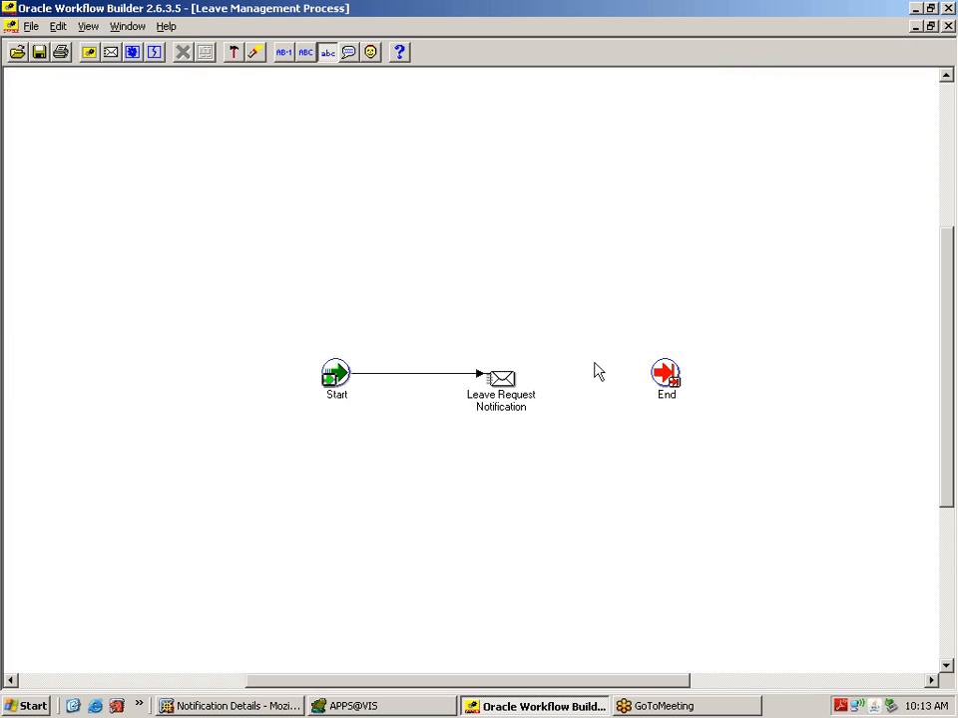
Step: Move the End node further right in the process diagram
{"action": "left_click_drag", "start_coordinate": [667, 379], "coordinate": [757, 382]}
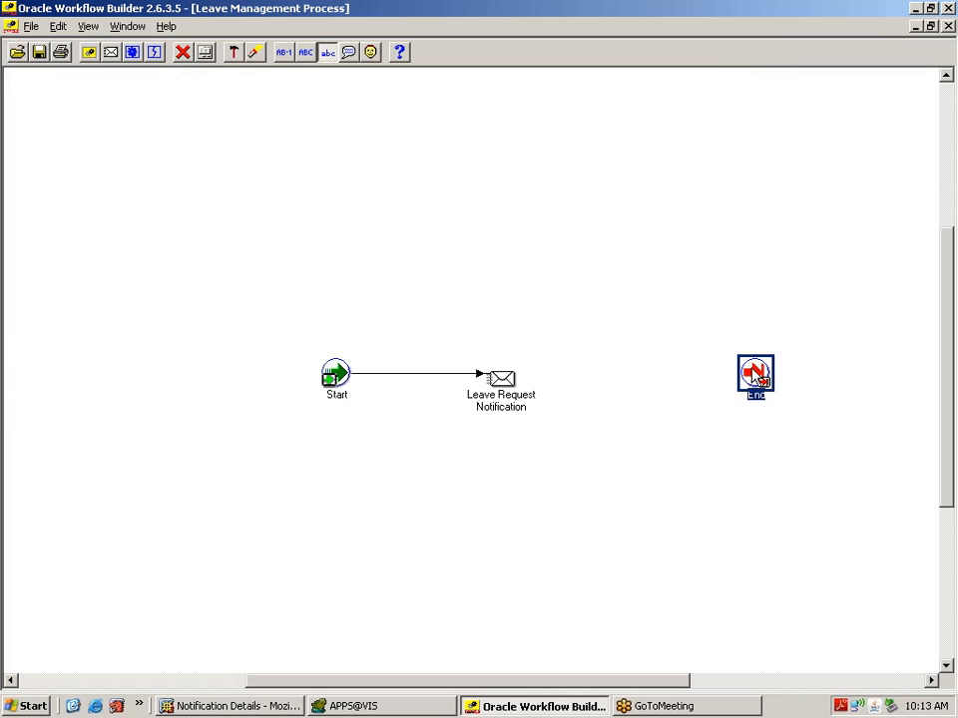
{"action": "left_click", "coordinate": [500, 385]}
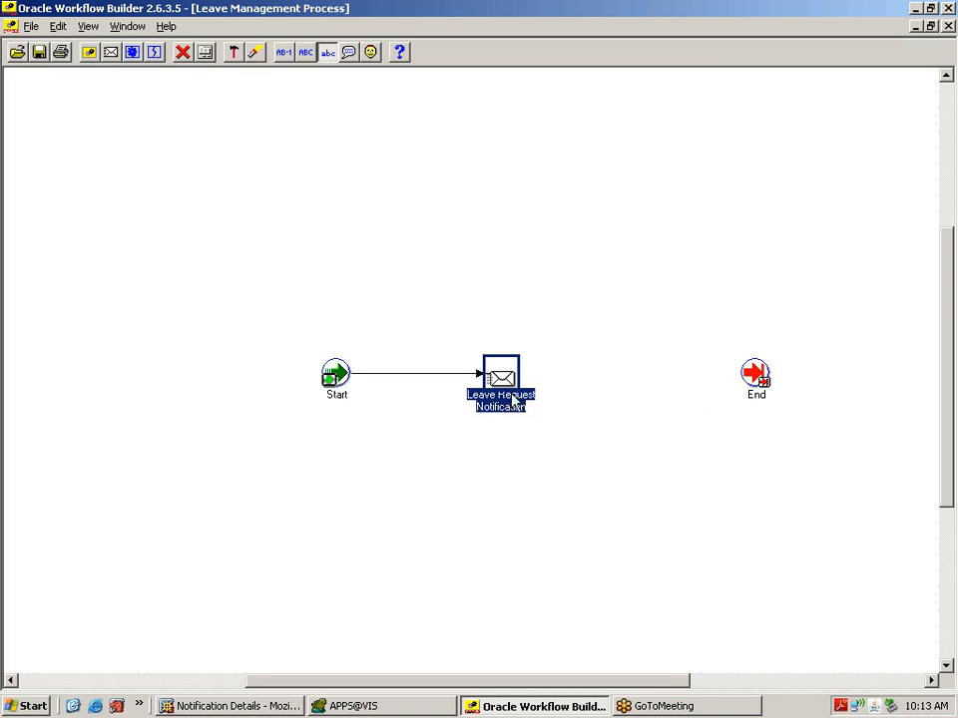
{"action": "left_click", "coordinate": [528, 468]}
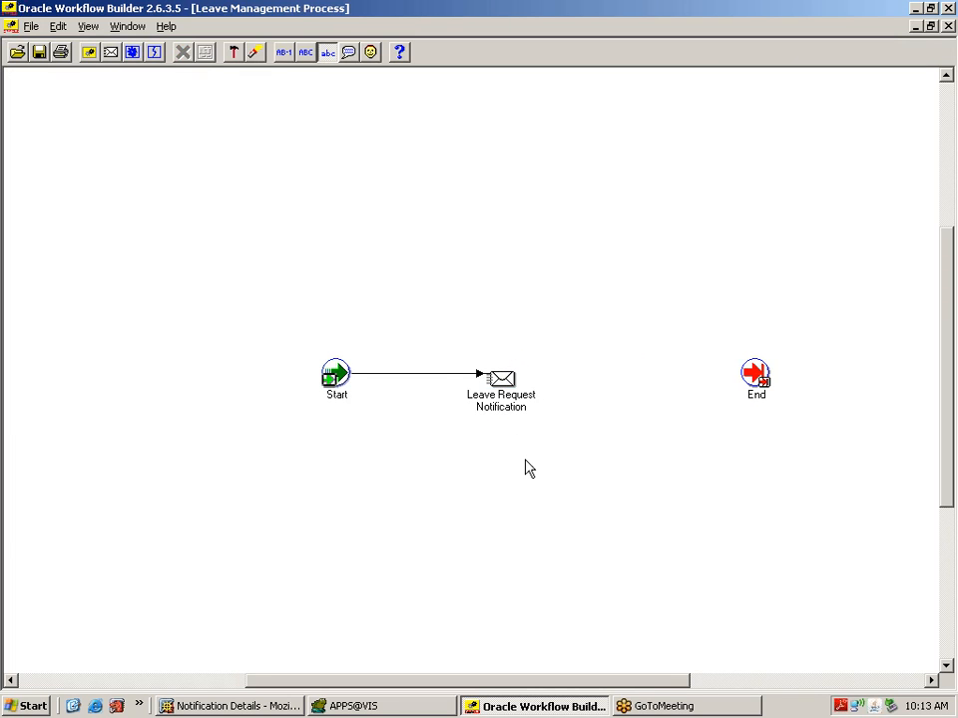
{"action": "left_click", "coordinate": [507, 392]}
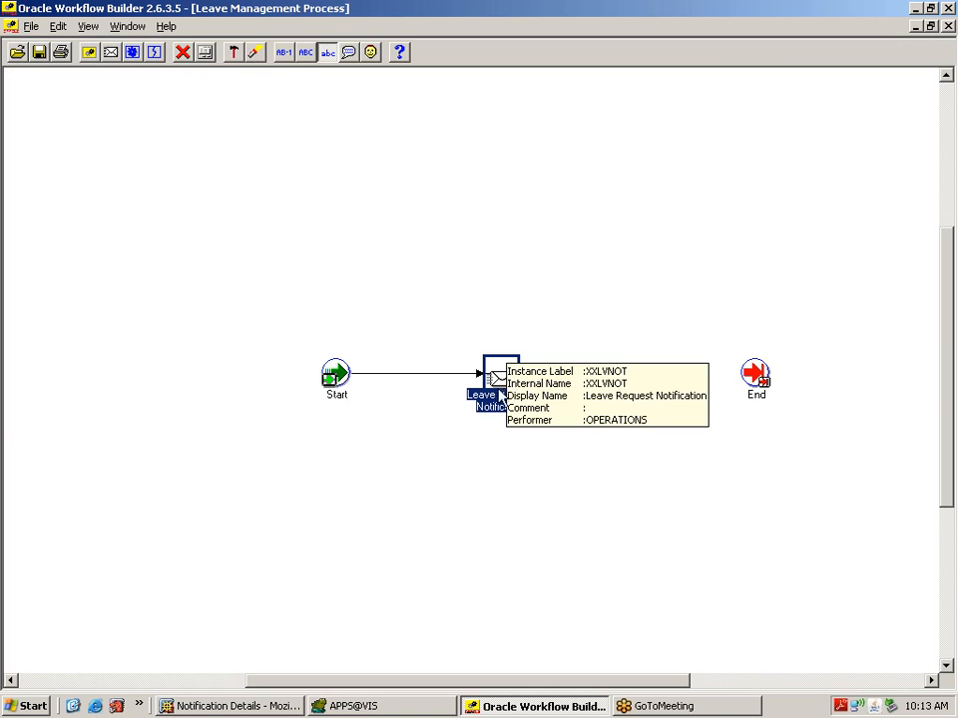
Step: Draw a transition from Leave Request Notification to End, then delete it again
{"action": "left_click_drag", "start_coordinate": [499, 381], "coordinate": [753, 379]}
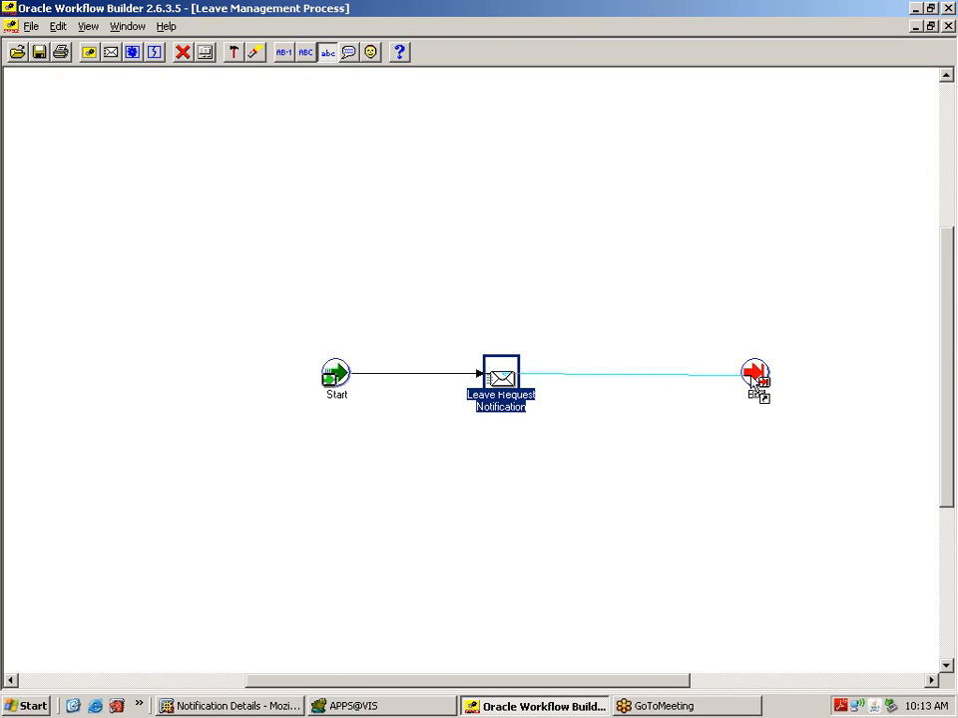
{"action": "left_click_drag", "start_coordinate": [751, 380], "coordinate": [753, 385]}
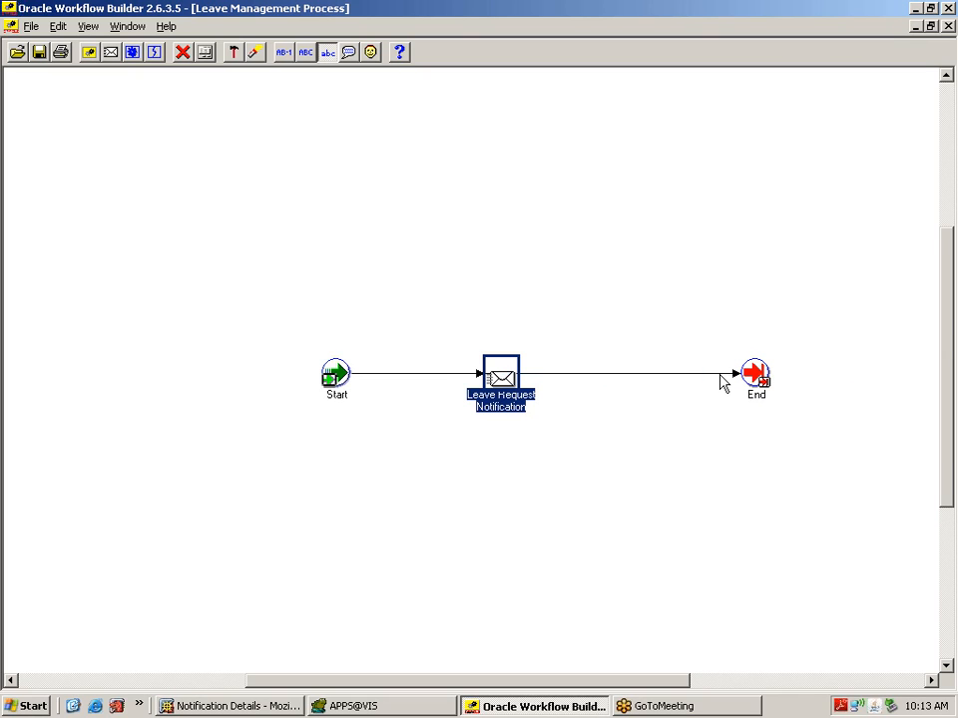
{"action": "left_click", "coordinate": [720, 374]}
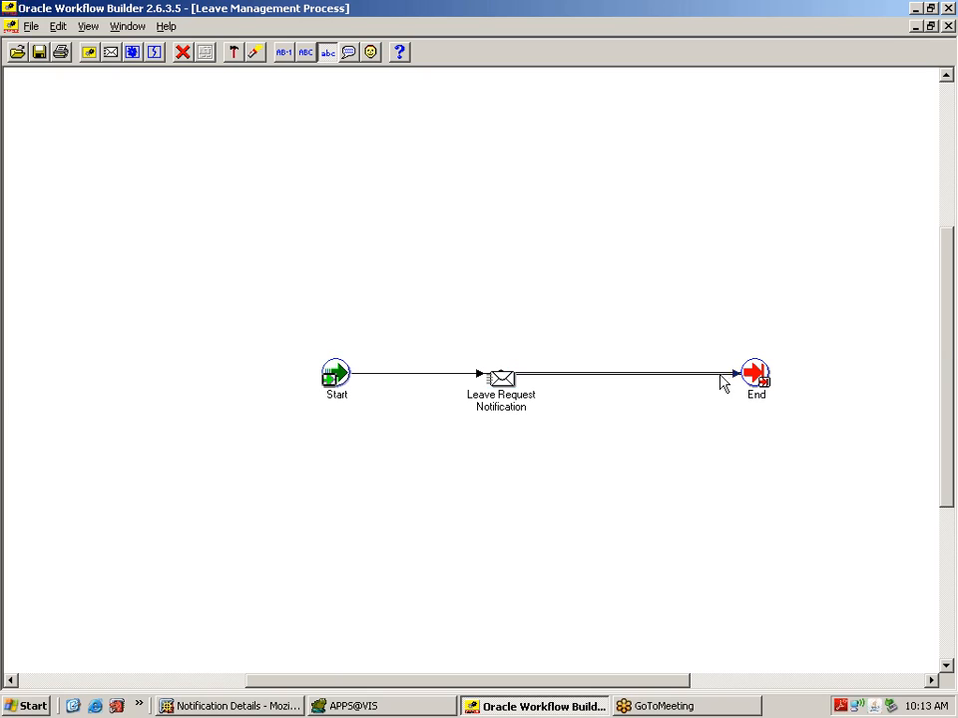
{"action": "left_click", "coordinate": [696, 468]}
{"action": "left_click", "coordinate": [656, 378]}
{"action": "key", "text": "Delete"}
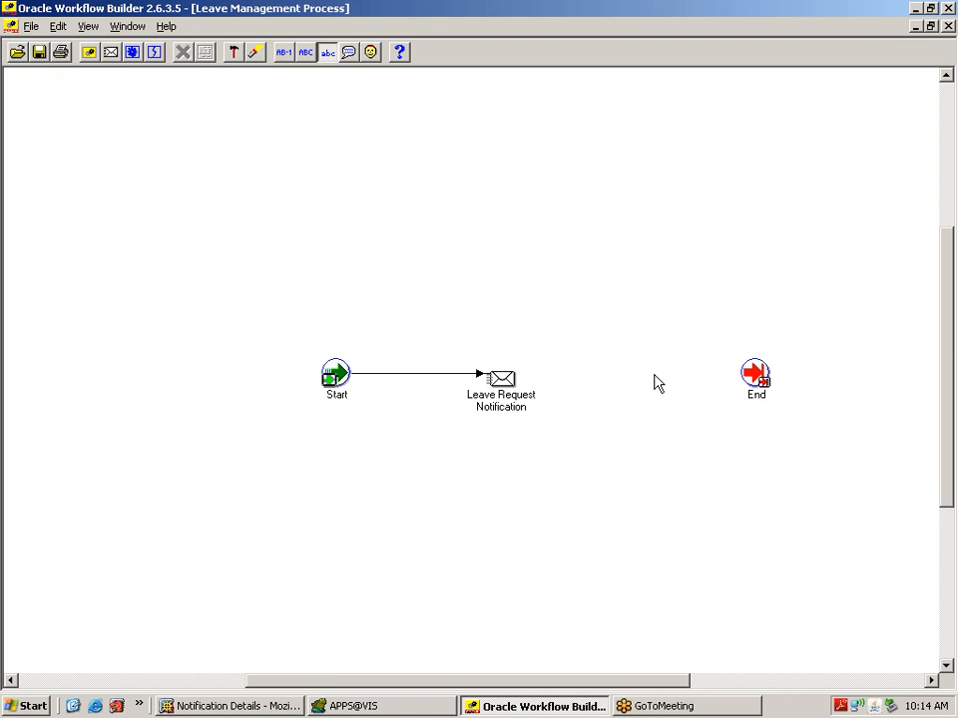
Step: Set Leave Request Notification's Result Type to Leave Approval Lookup and apply it
{"action": "double_click", "coordinate": [508, 403]}
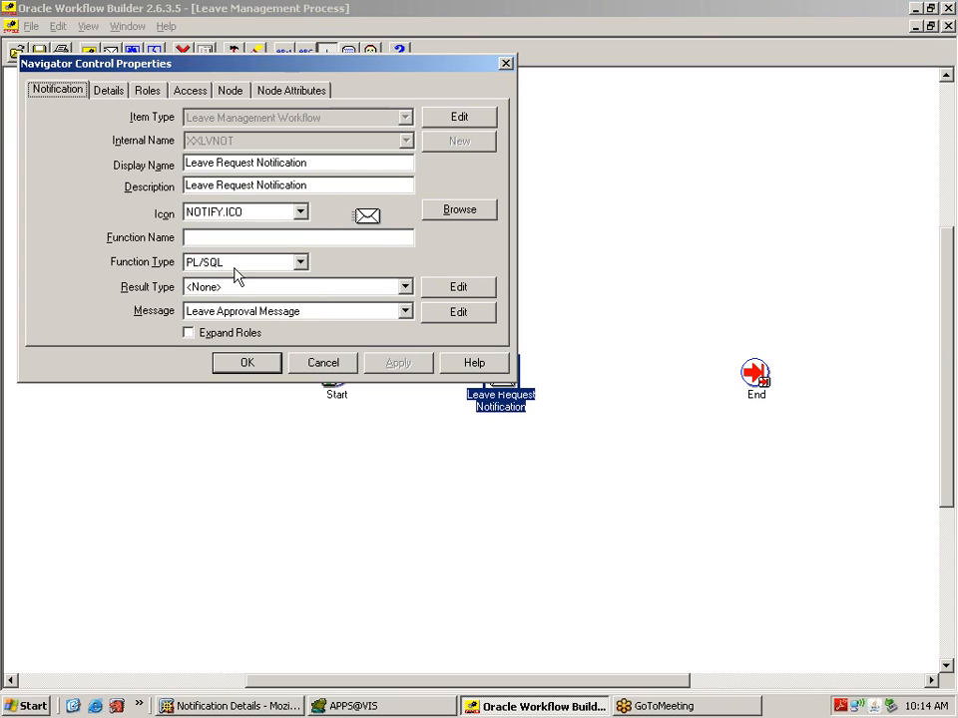
{"action": "left_click", "coordinate": [404, 288]}
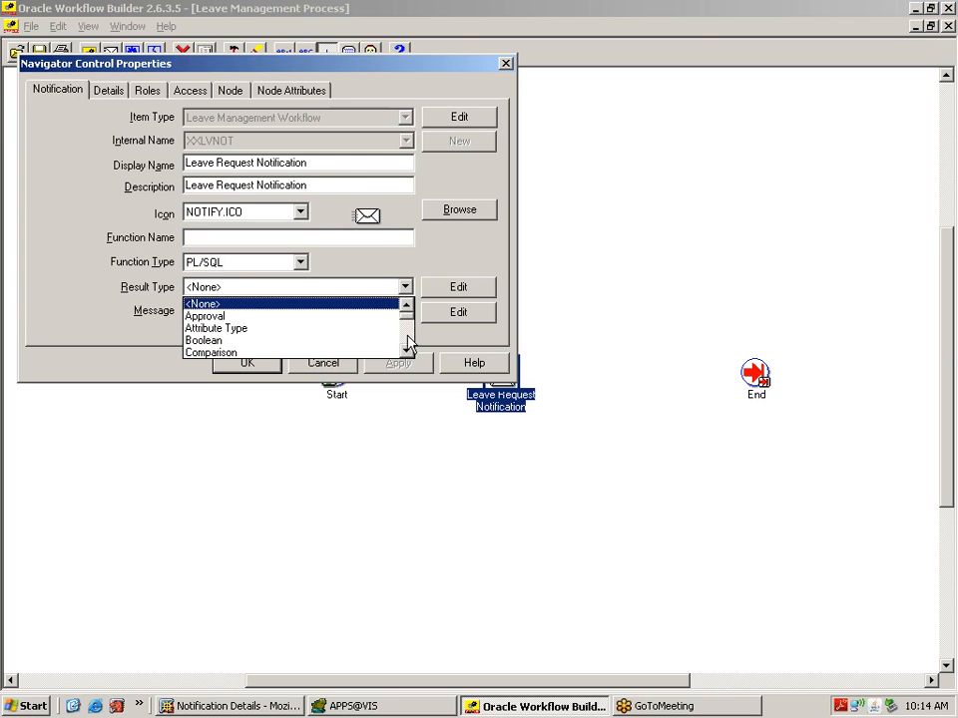
{"action": "scroll", "coordinate": [409, 350], "scroll_direction": "down", "scroll_amount": 9}
{"action": "left_click", "coordinate": [406, 351]}
{"action": "left_click", "coordinate": [407, 307]}
{"action": "left_click", "coordinate": [407, 306]}
{"action": "left_click", "coordinate": [407, 307]}
{"action": "left_click", "coordinate": [407, 307]}
{"action": "left_click", "coordinate": [407, 307]}
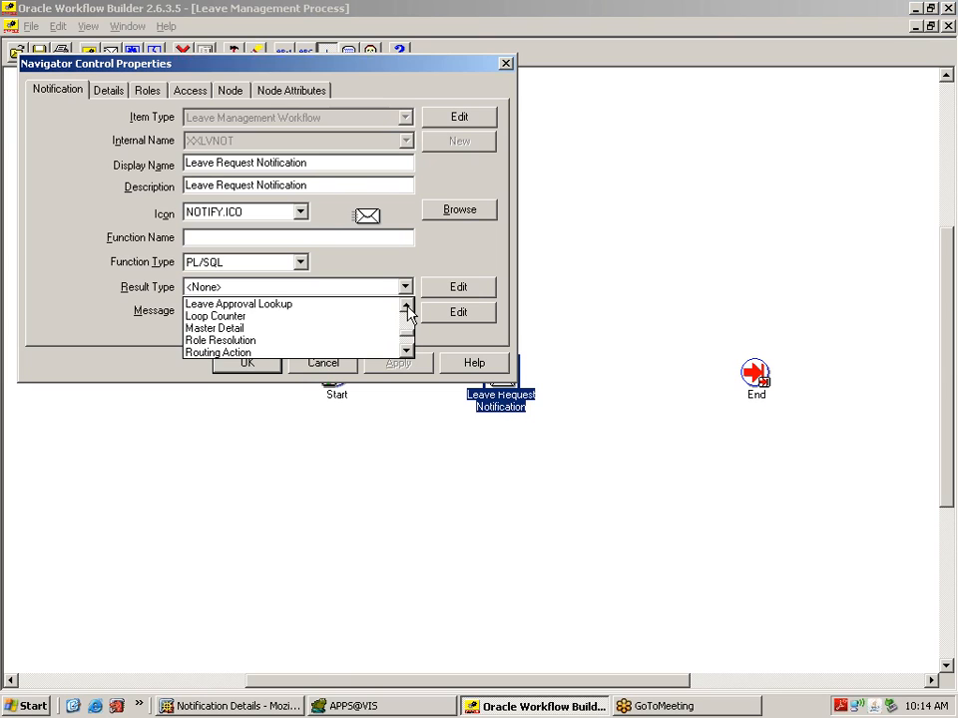
{"action": "left_click", "coordinate": [334, 313]}
{"action": "left_click", "coordinate": [404, 364]}
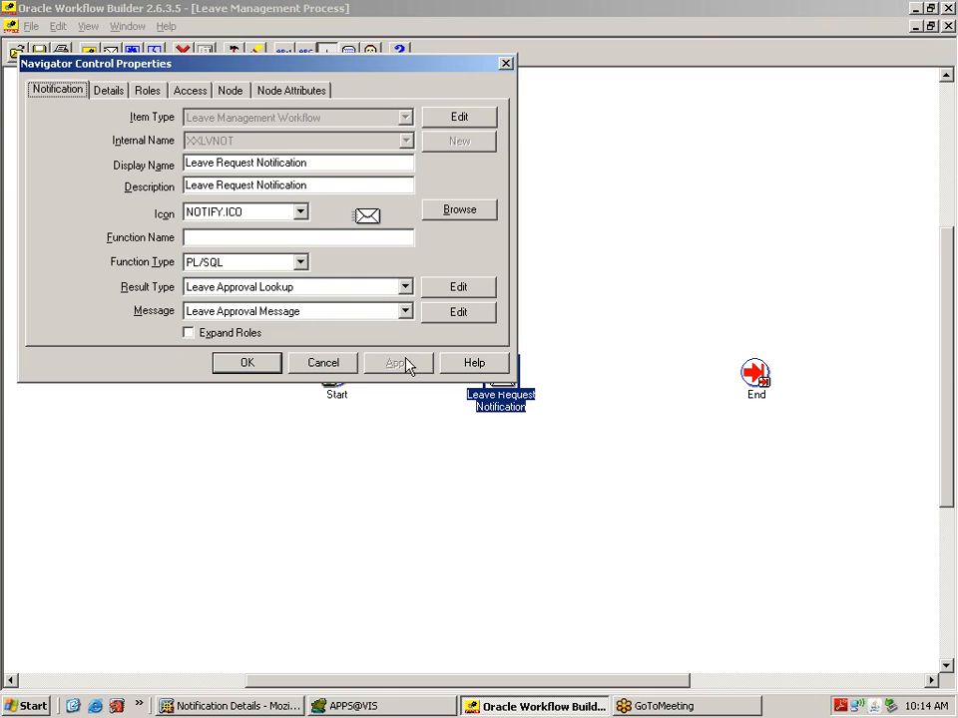
{"action": "left_click", "coordinate": [249, 367]}
{"action": "left_click", "coordinate": [479, 542]}
{"action": "left_click", "coordinate": [498, 391]}
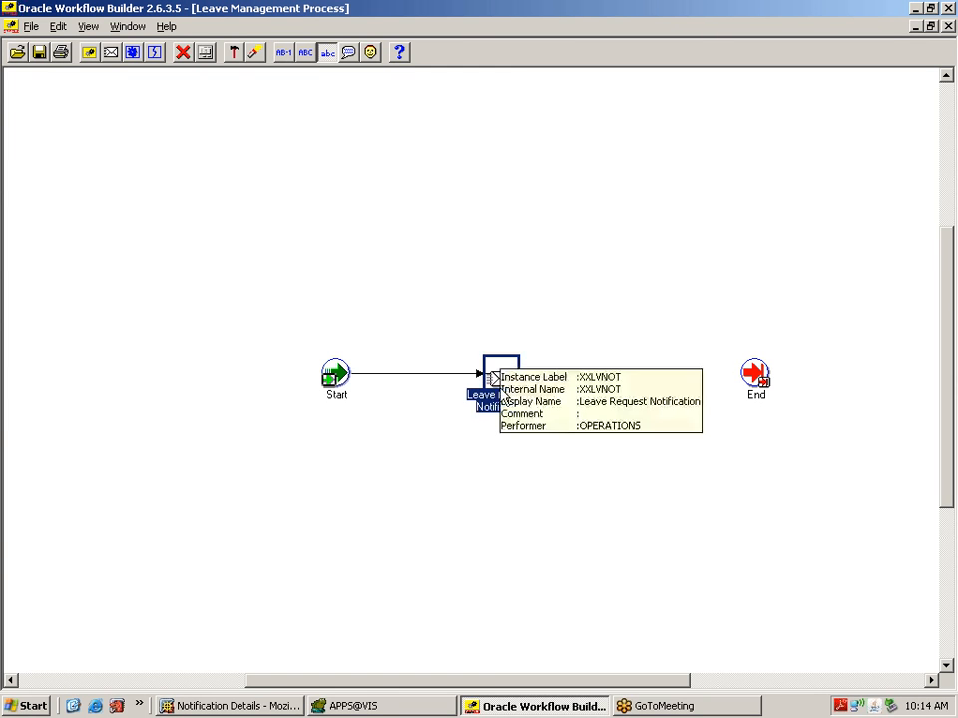
Step: Connect Leave Request Notification to End with a transition carrying the Approve result
{"action": "left_click_drag", "start_coordinate": [502, 397], "coordinate": [752, 375]}
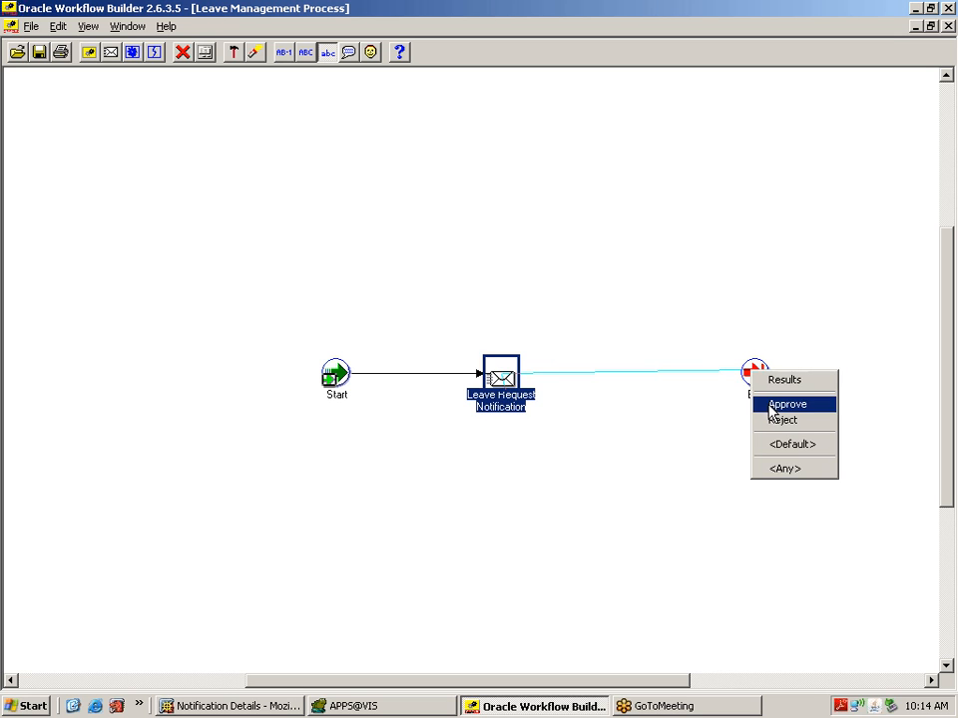
{"action": "left_click", "coordinate": [770, 405]}
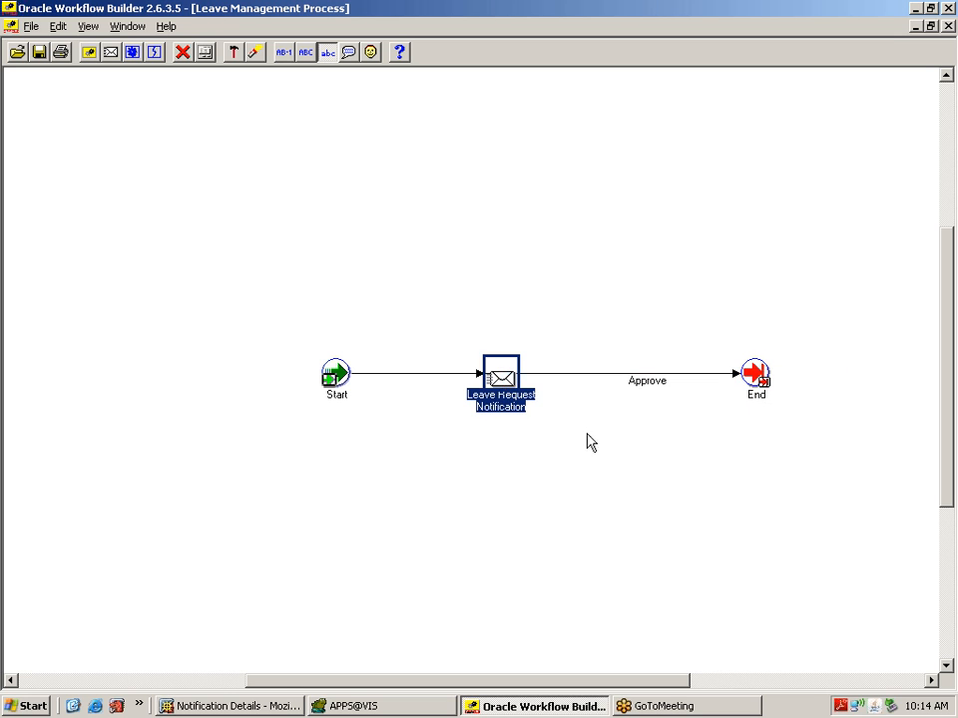
{"action": "left_click", "coordinate": [649, 385]}
{"action": "left_click", "coordinate": [643, 442]}
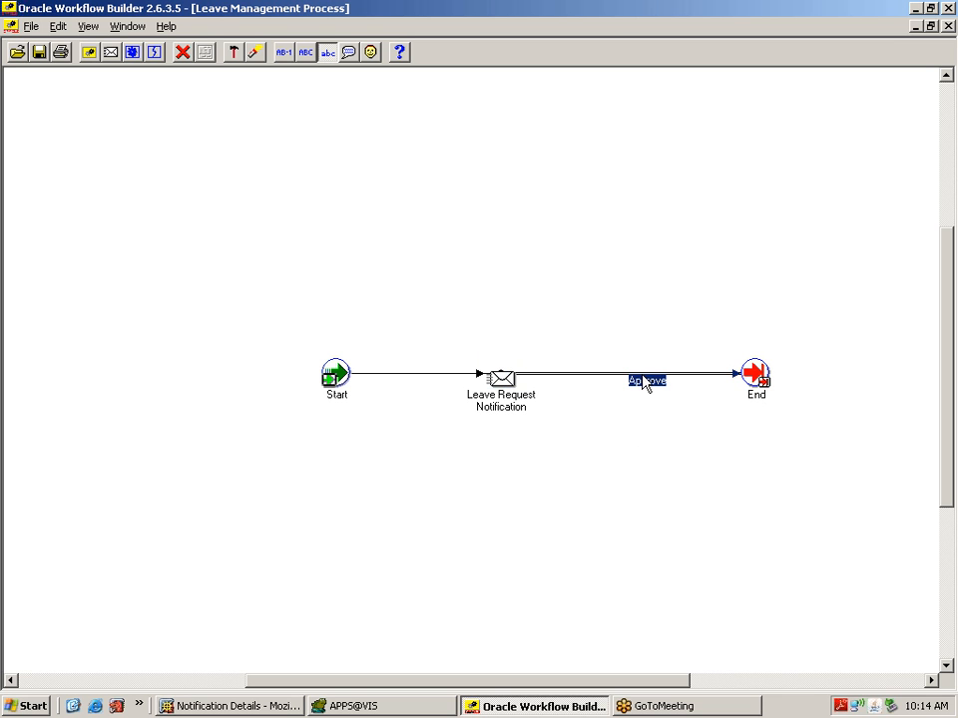
Step: Reroute the Approve transition upward with bend points over the top into End
{"action": "left_click_drag", "start_coordinate": [644, 382], "coordinate": [500, 210]}
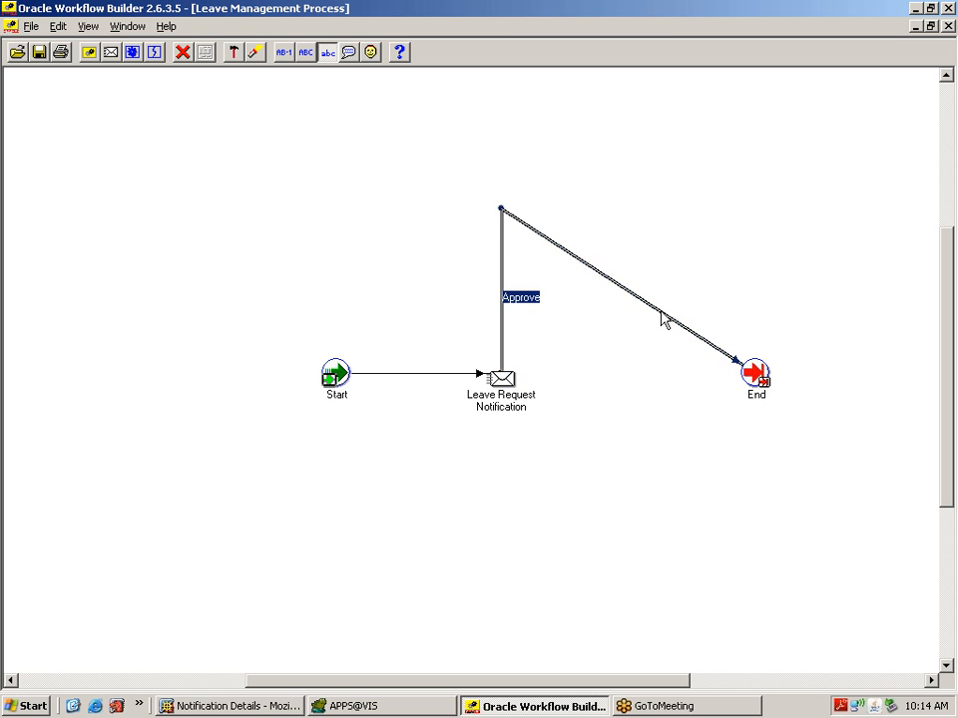
{"action": "left_click_drag", "start_coordinate": [661, 314], "coordinate": [757, 210]}
{"action": "left_click", "coordinate": [710, 488]}
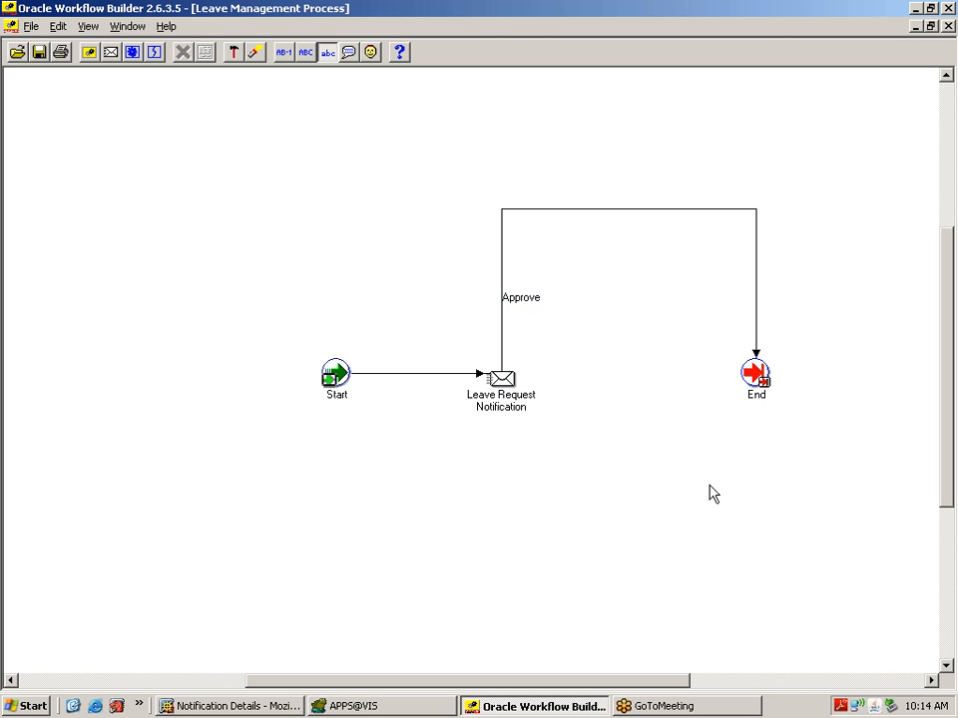
{"action": "left_click", "coordinate": [507, 395]}
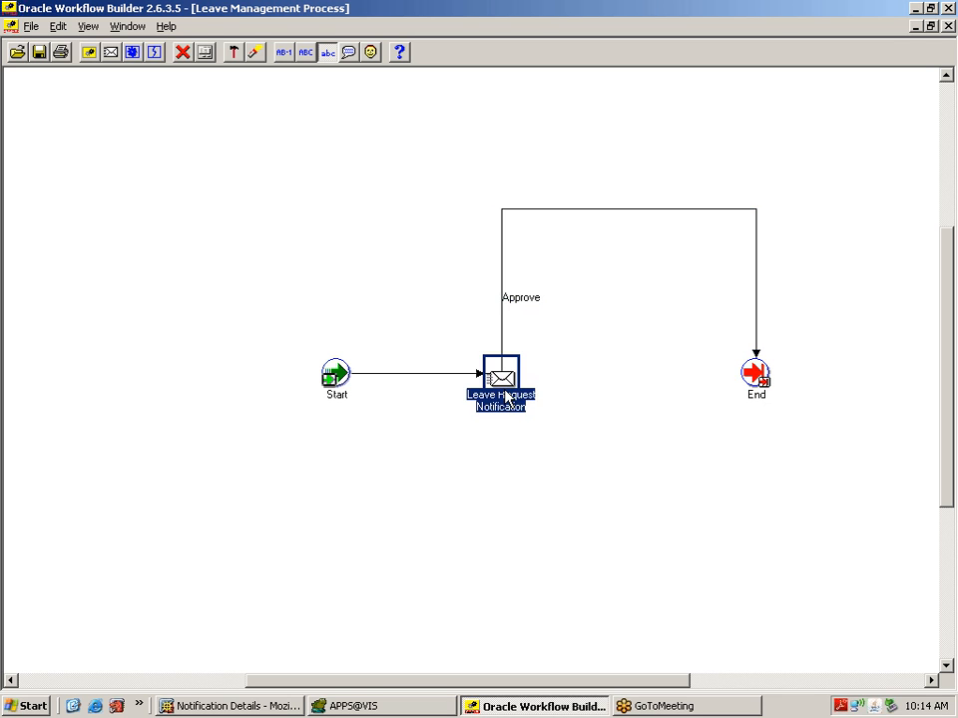
Step: Draw a second transition from Leave Request Notification to End with the Reject result
{"action": "mouse_move", "coordinate": [507, 397]}
{"action": "left_click_drag", "start_coordinate": [505, 400], "coordinate": [757, 383]}
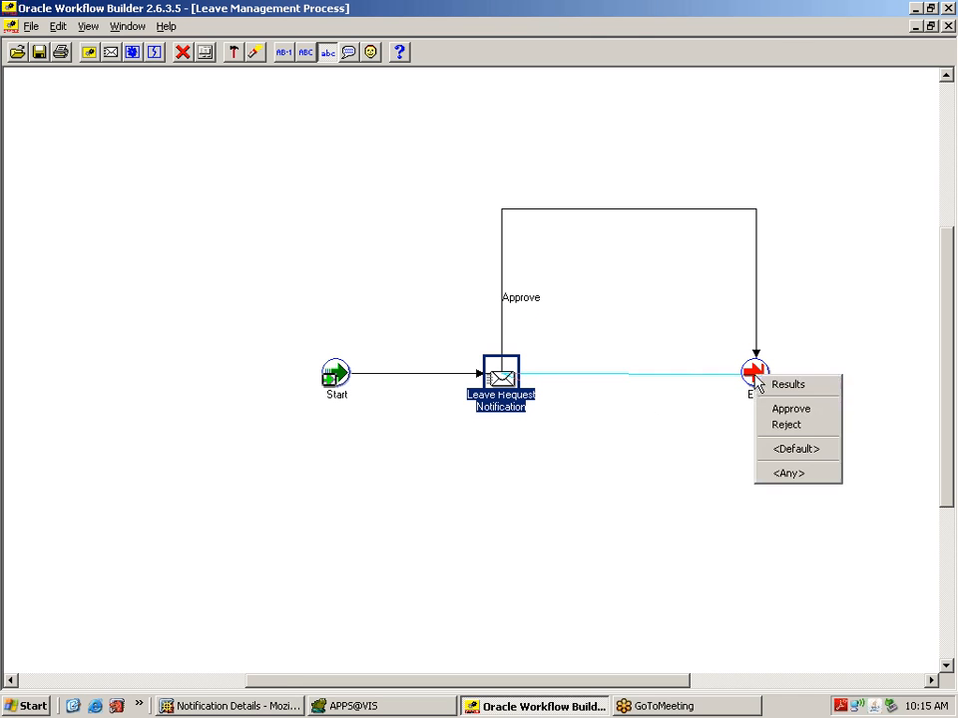
{"action": "left_click", "coordinate": [785, 425]}
{"action": "left_click", "coordinate": [638, 387]}
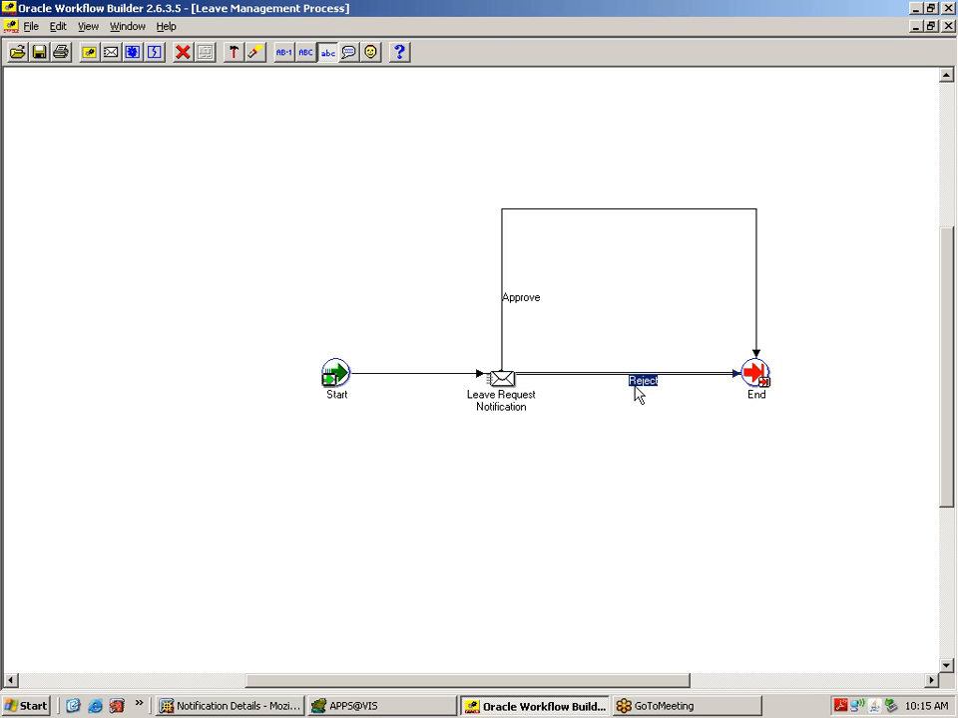
{"action": "mouse_move", "coordinate": [639, 384]}
{"action": "left_mouse_down"}
{"action": "mouse_move", "coordinate": [633, 535]}
{"action": "mouse_move", "coordinate": [596, 560]}
{"action": "mouse_move", "coordinate": [615, 417]}
{"action": "mouse_move", "coordinate": [633, 385]}
{"action": "left_mouse_up"}
{"action": "left_click", "coordinate": [613, 434]}
{"action": "left_click", "coordinate": [603, 377]}
{"action": "left_click", "coordinate": [601, 406]}
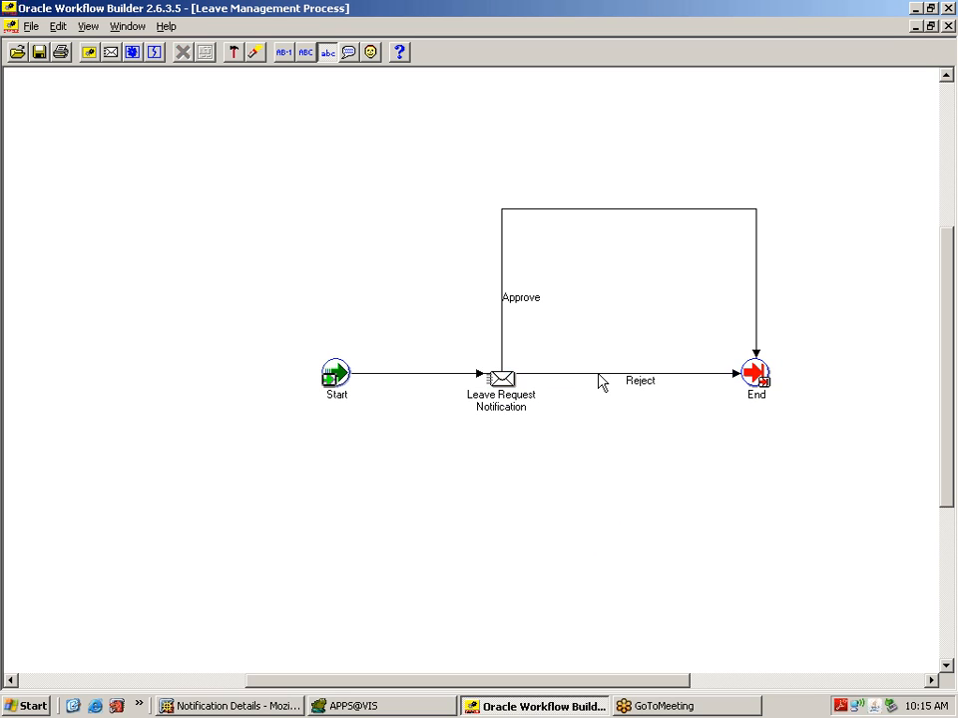
{"action": "left_click", "coordinate": [598, 377]}
Step: Bend the Reject transition down below the notification and route it squarely into End
{"action": "left_click_drag", "start_coordinate": [591, 375], "coordinate": [500, 530]}
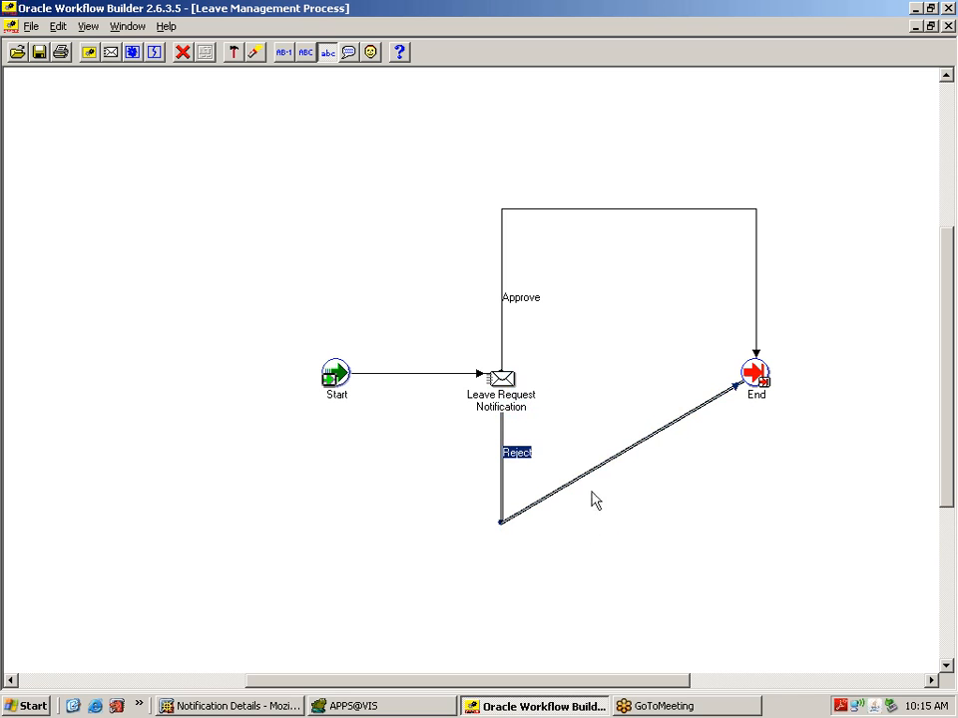
{"action": "left_click_drag", "start_coordinate": [650, 447], "coordinate": [734, 507]}
{"action": "left_click", "coordinate": [795, 534]}
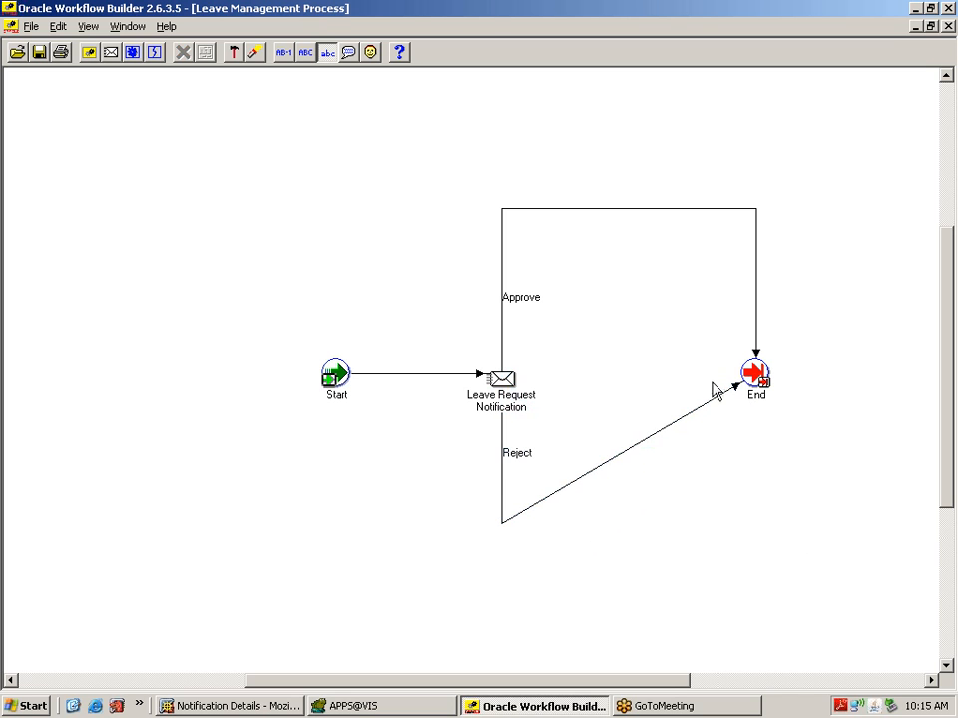
{"action": "left_click", "coordinate": [709, 411]}
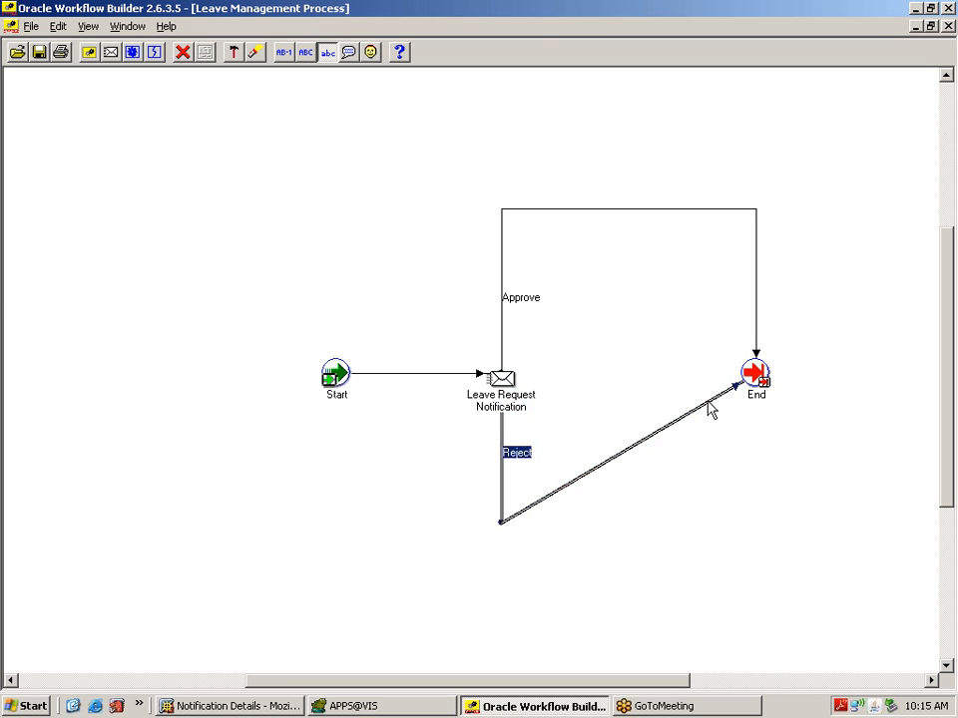
{"action": "left_click_drag", "start_coordinate": [710, 411], "coordinate": [762, 533]}
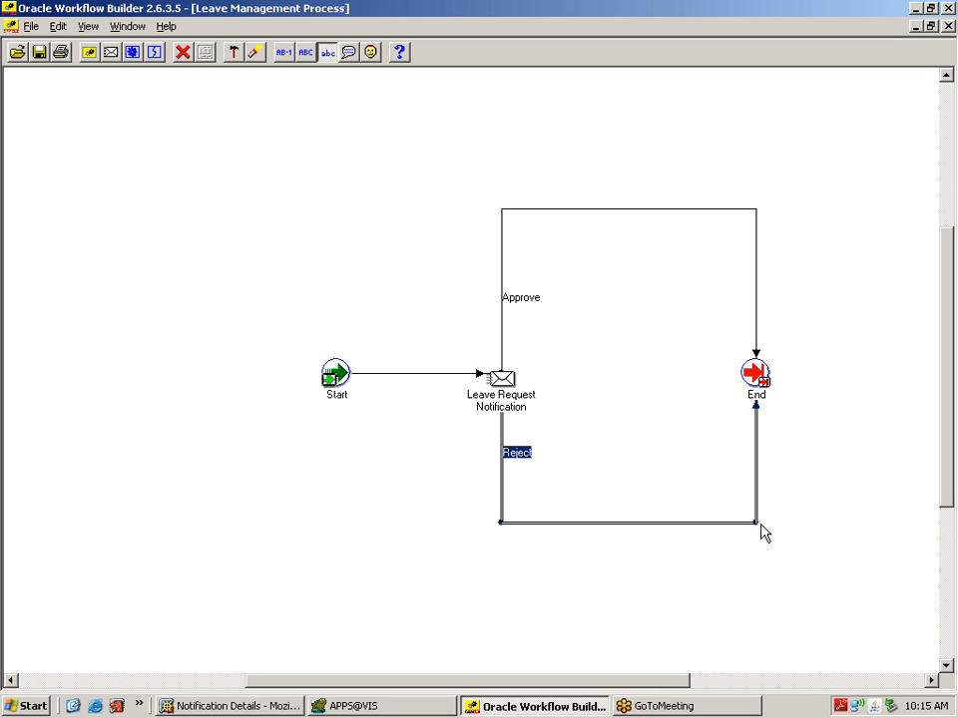
{"action": "left_click", "coordinate": [778, 561]}
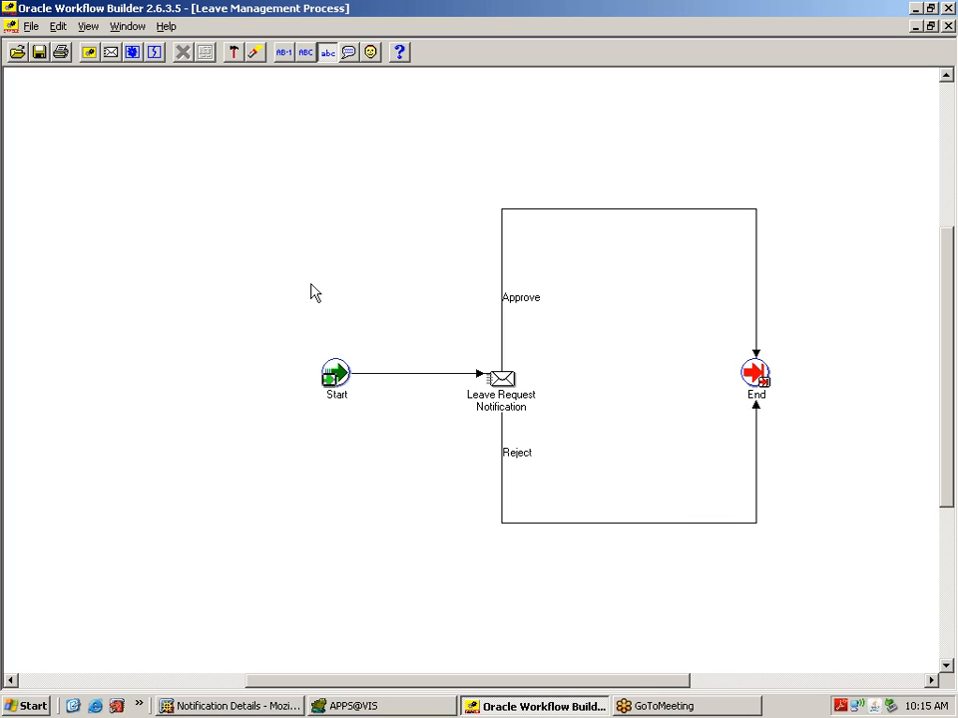
Step: Check the Start node, notification, Approve transition and End node in turn
{"action": "left_click", "coordinate": [336, 374]}
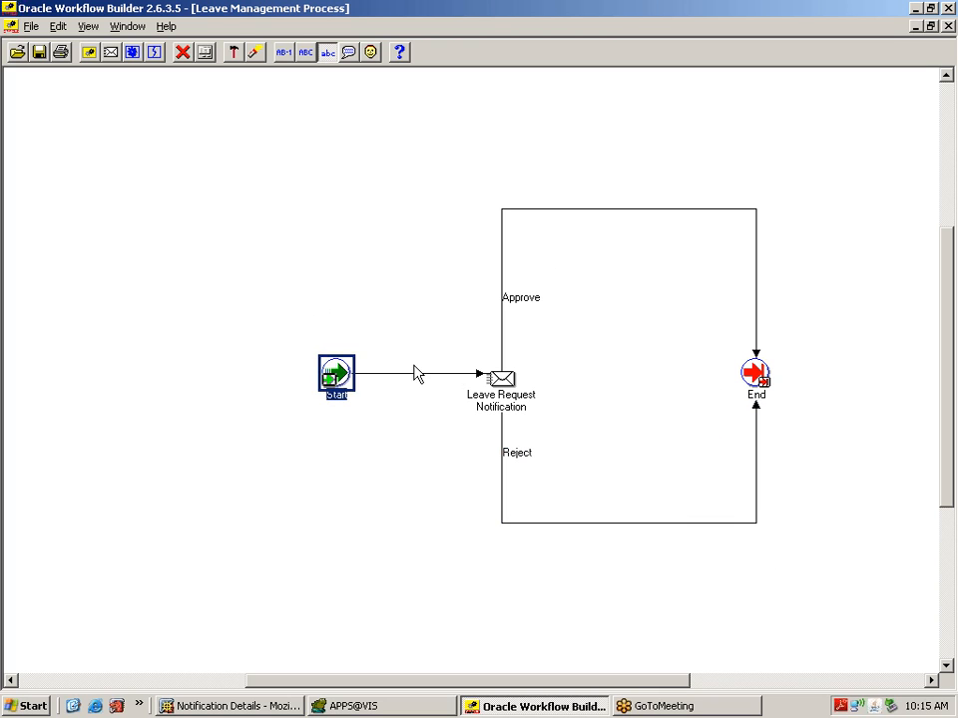
{"action": "left_click", "coordinate": [500, 379]}
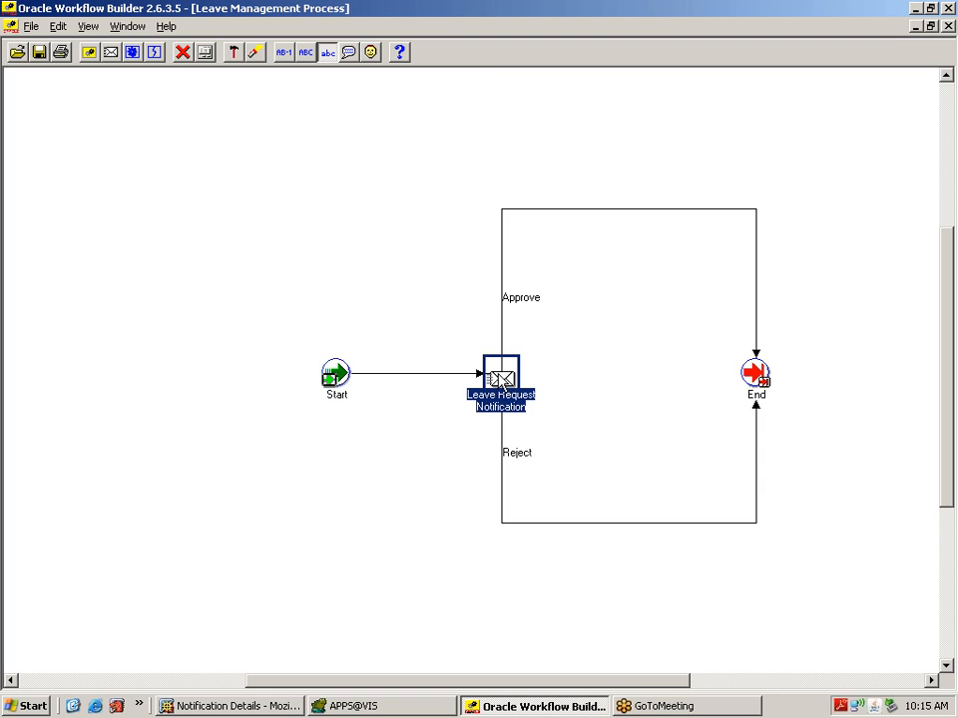
{"action": "left_click", "coordinate": [501, 210]}
{"action": "left_click", "coordinate": [758, 378]}
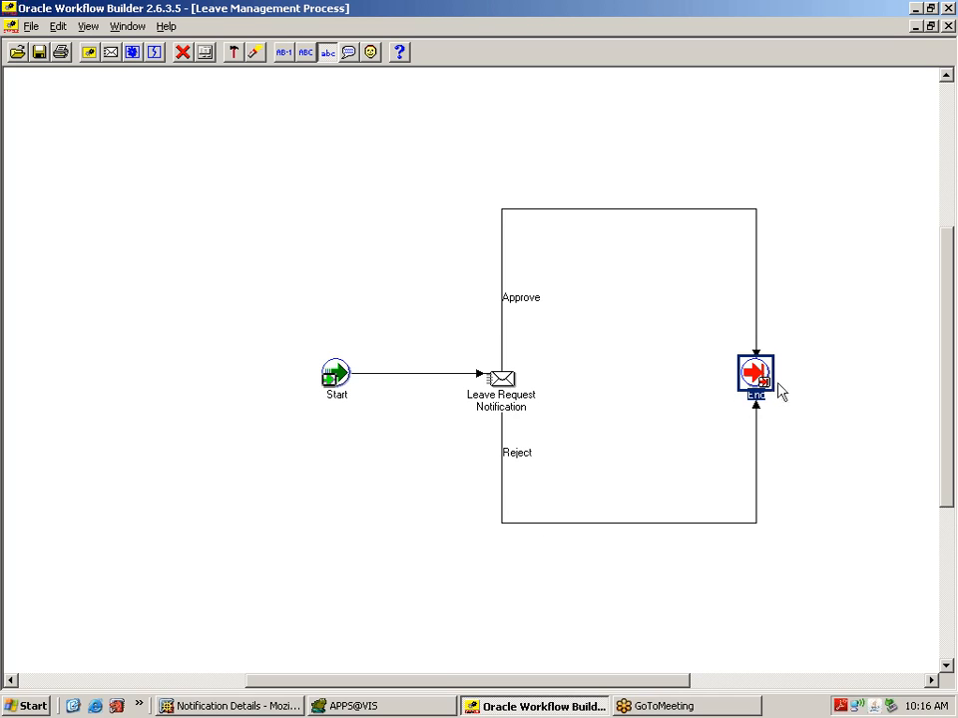
{"action": "left_click", "coordinate": [873, 270]}
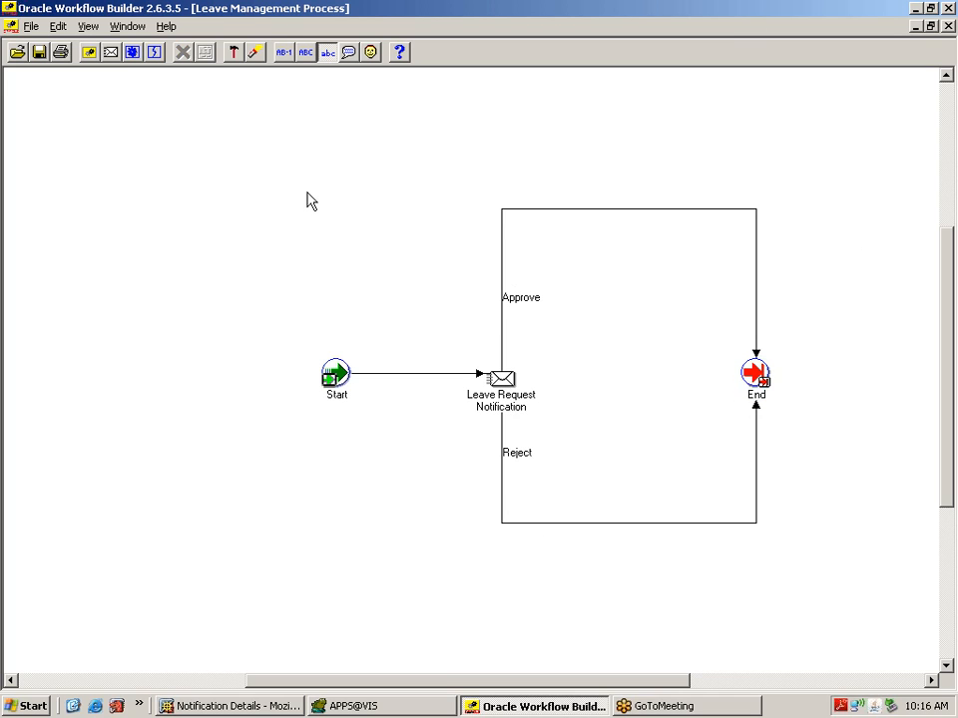
Step: Back out of a Save As attempt and close the Leave Management Process diagram window
{"action": "left_click", "coordinate": [31, 28]}
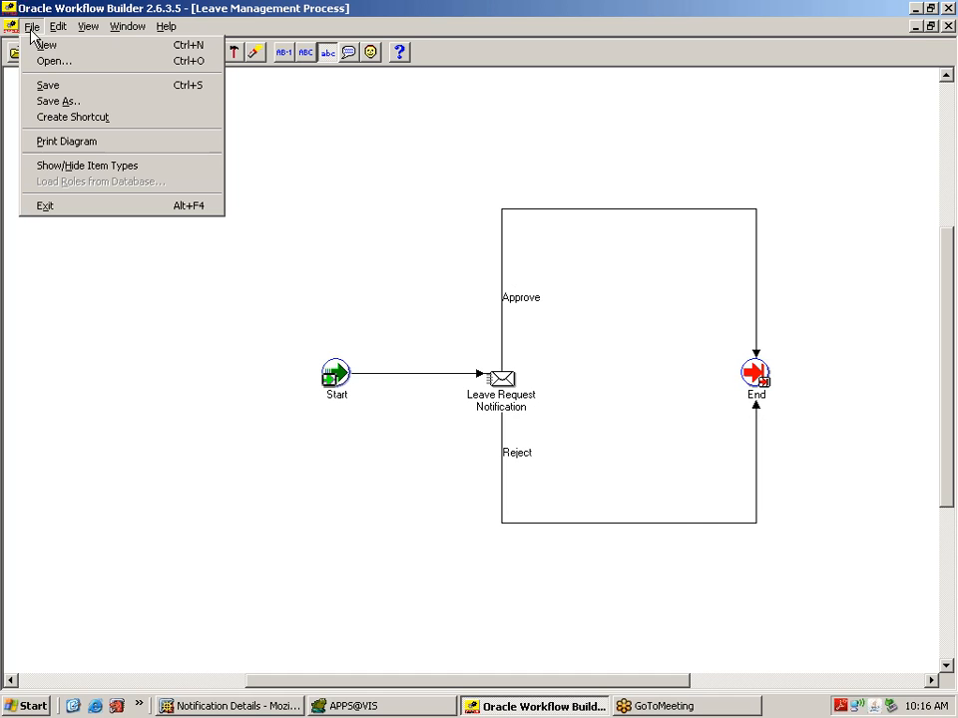
{"action": "left_click", "coordinate": [83, 103]}
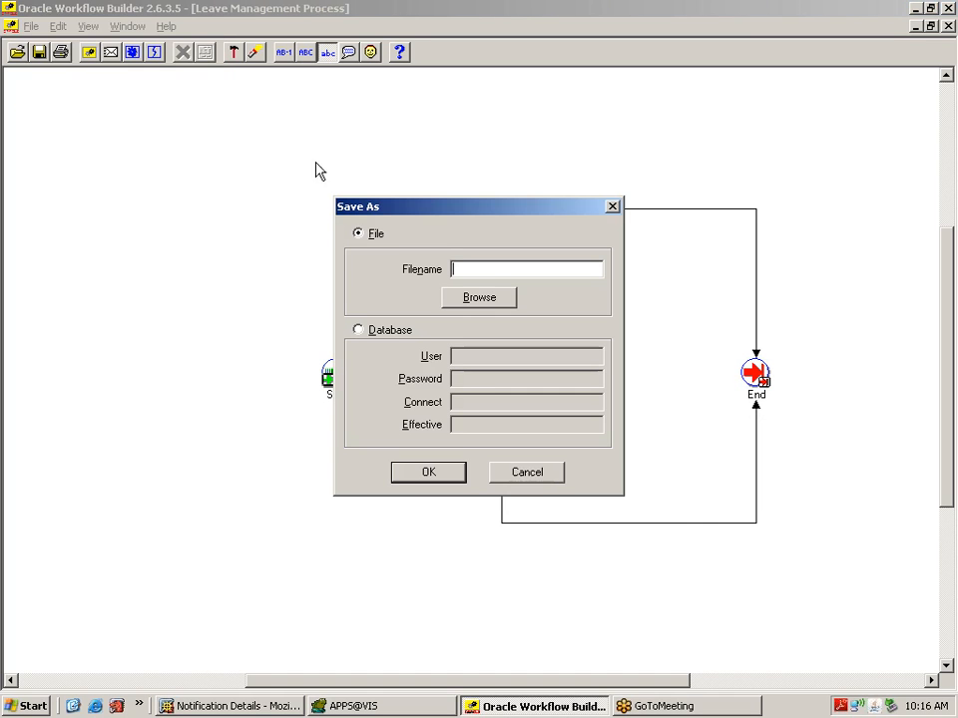
{"action": "left_click", "coordinate": [484, 298]}
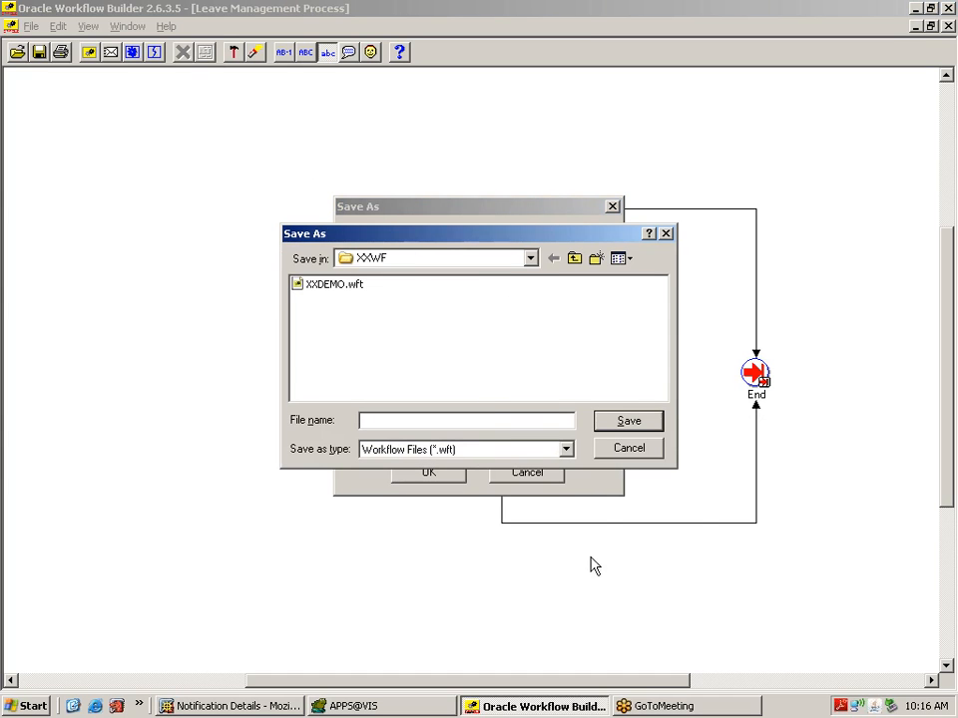
{"action": "left_click", "coordinate": [624, 448]}
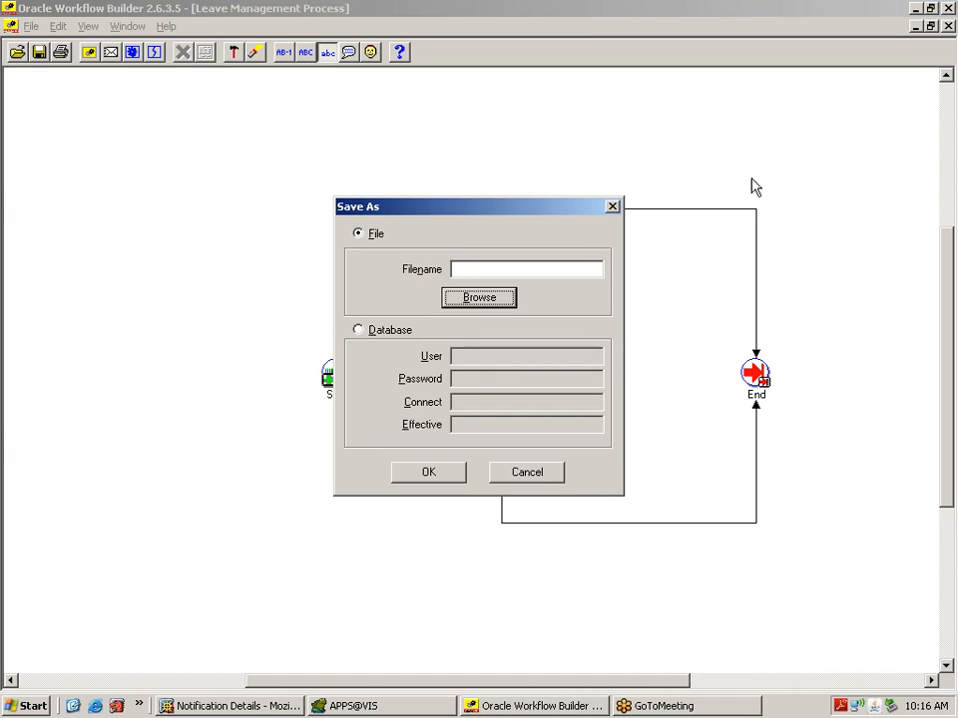
{"action": "left_click", "coordinate": [540, 474]}
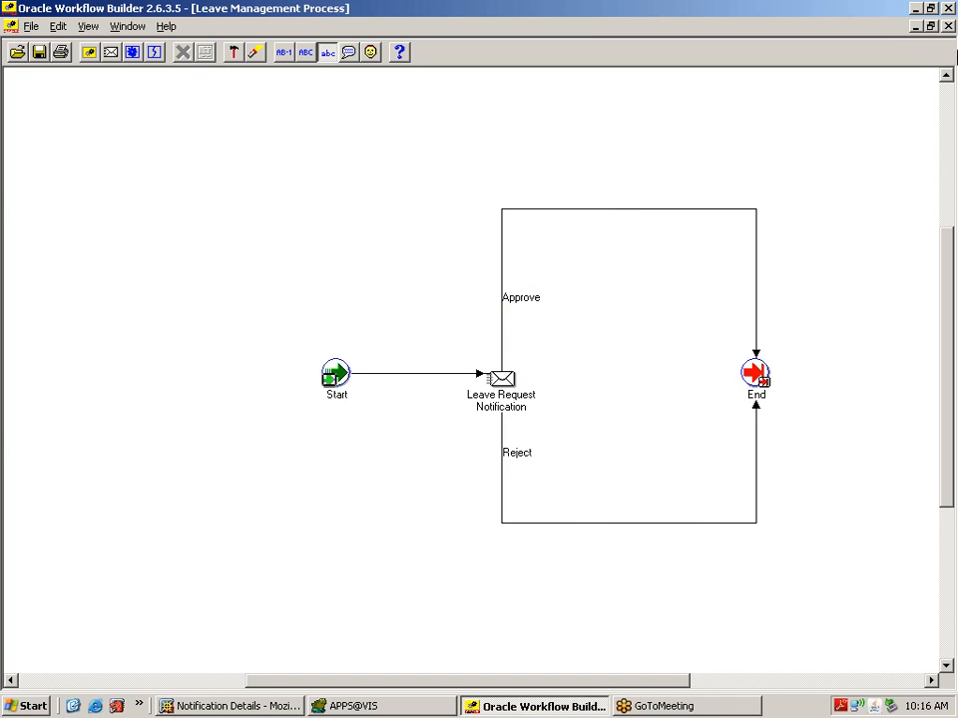
{"action": "left_click", "coordinate": [948, 27]}
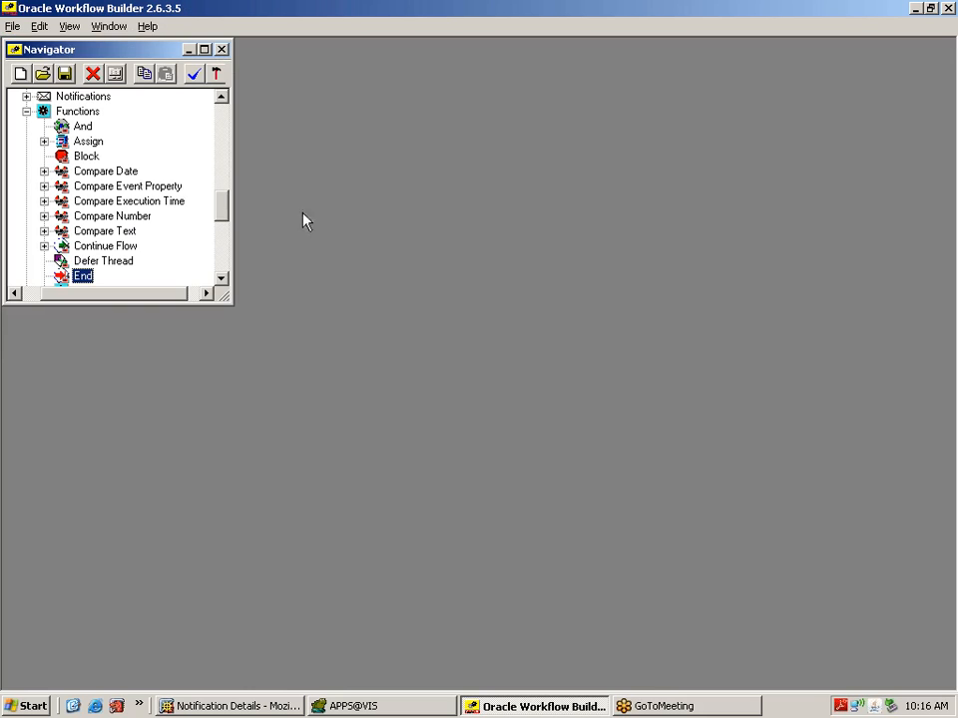
Step: Maximize the Navigator, collapse Standard, and check Leave Management Workflow's internal name in Untitled - 3
{"action": "left_click", "coordinate": [204, 49]}
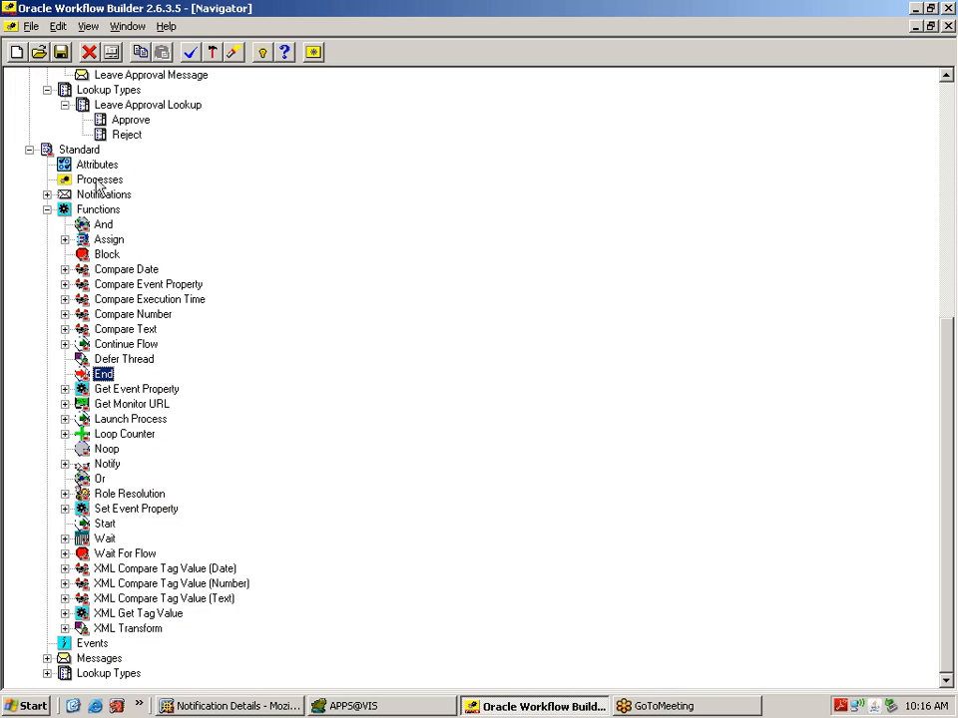
{"action": "left_click", "coordinate": [31, 151]}
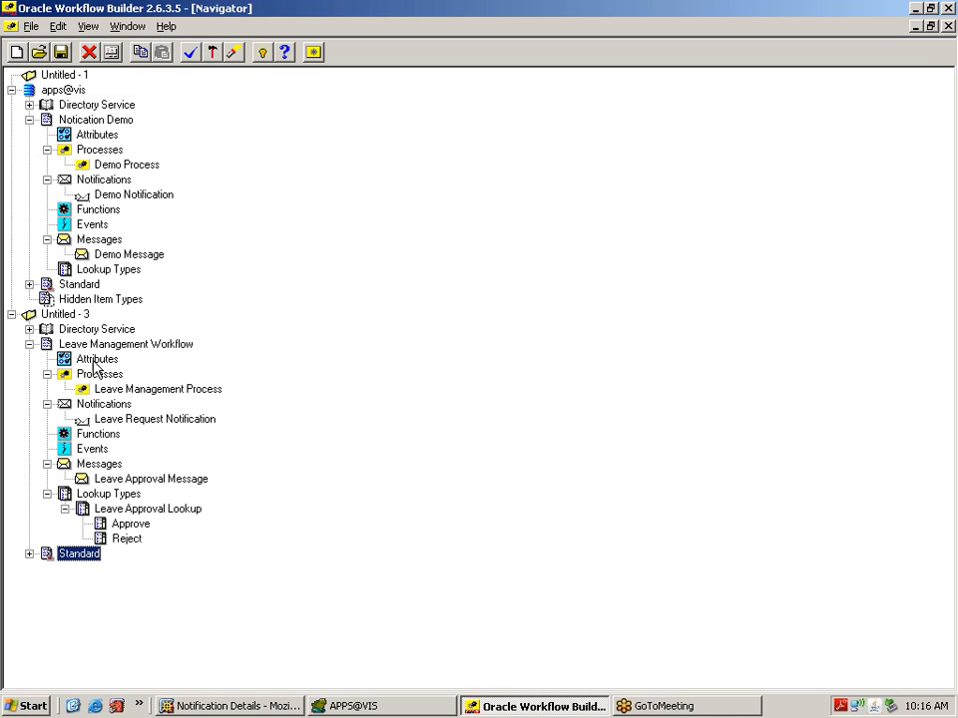
{"action": "double_click", "coordinate": [103, 346]}
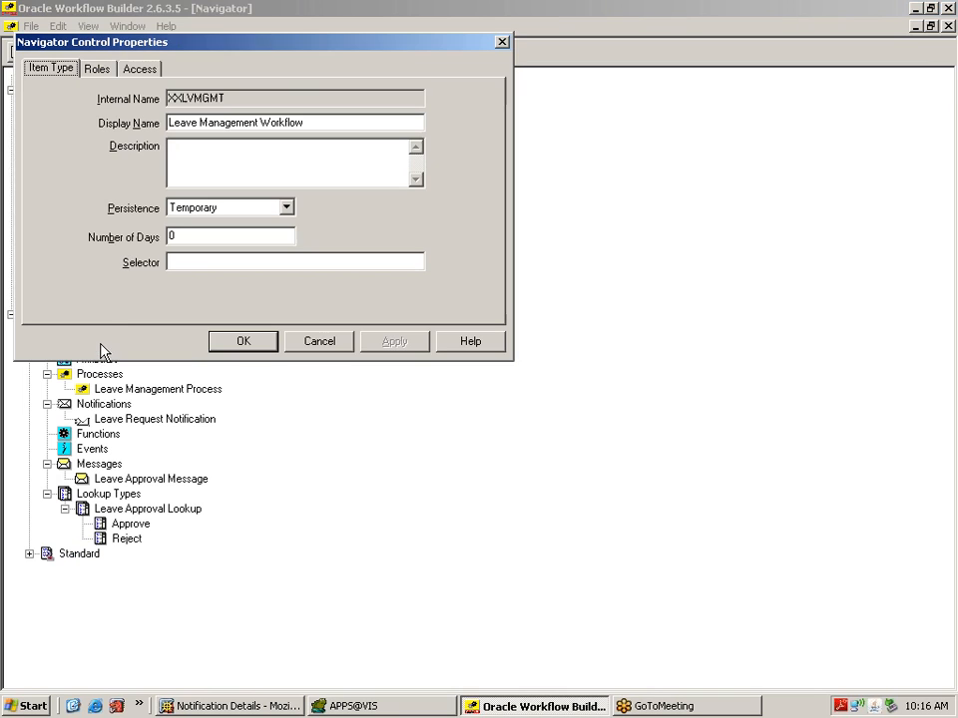
{"action": "left_click_drag", "start_coordinate": [227, 99], "coordinate": [172, 98]}
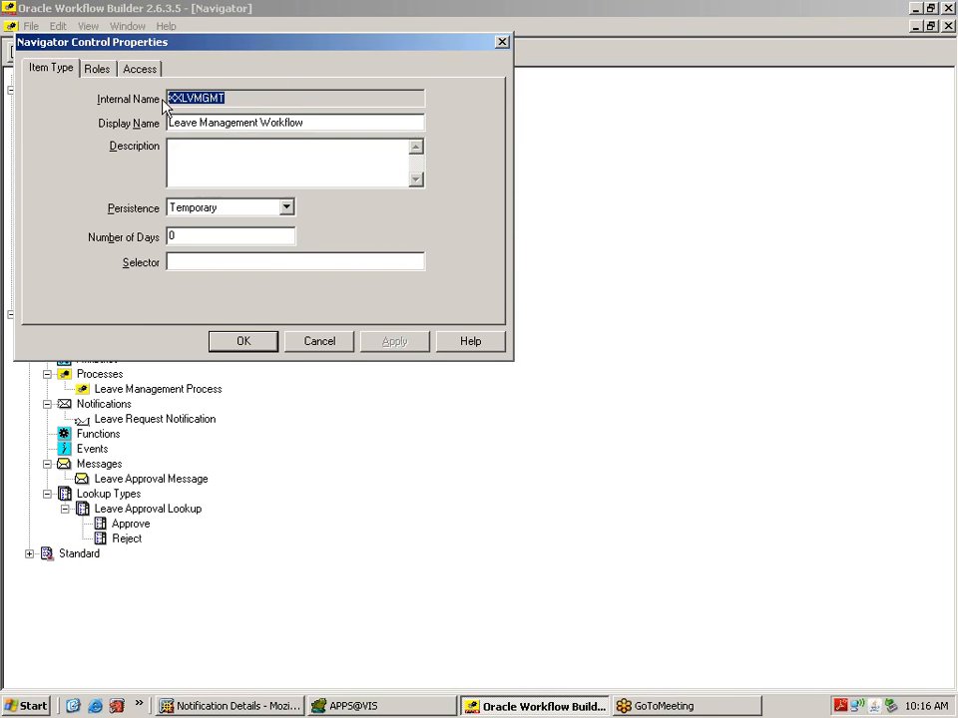
{"action": "left_click", "coordinate": [335, 344]}
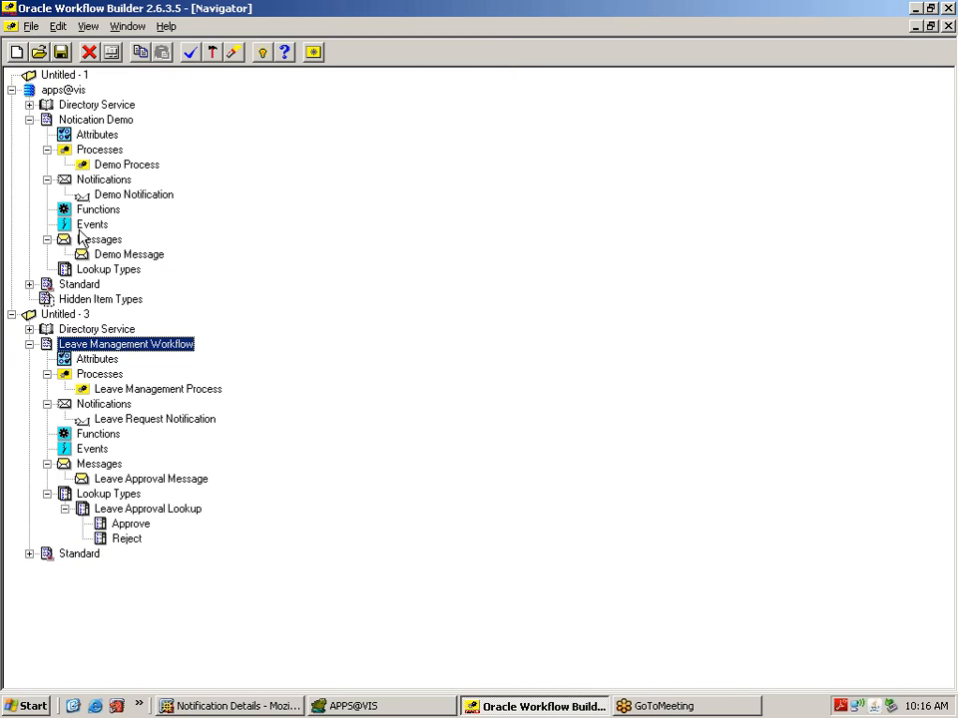
{"action": "left_click", "coordinate": [64, 316]}
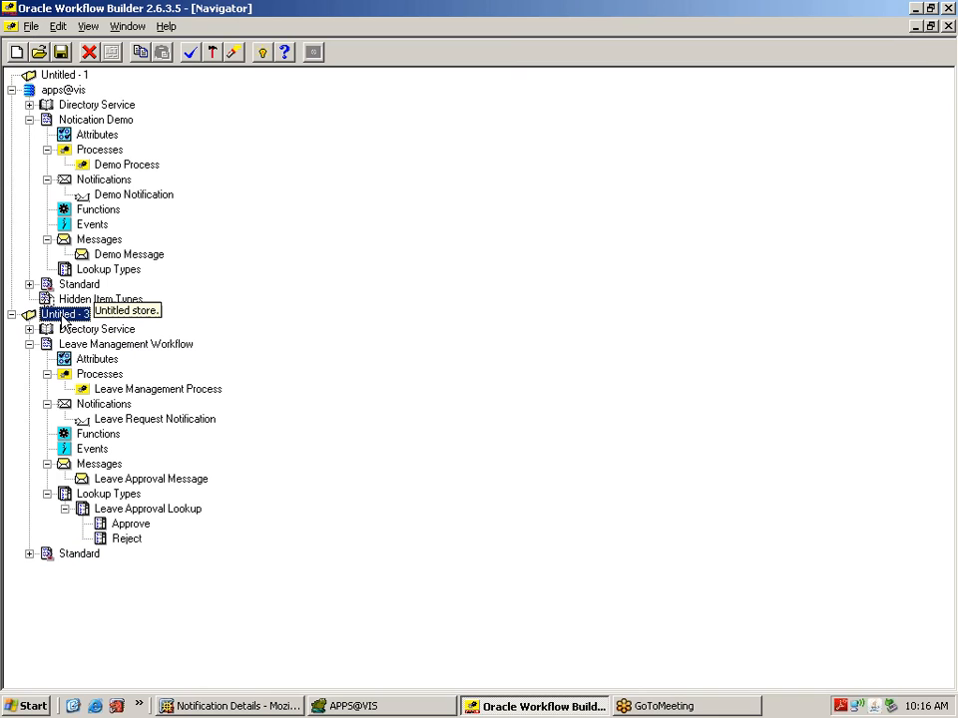
{"action": "left_click", "coordinate": [55, 88]}
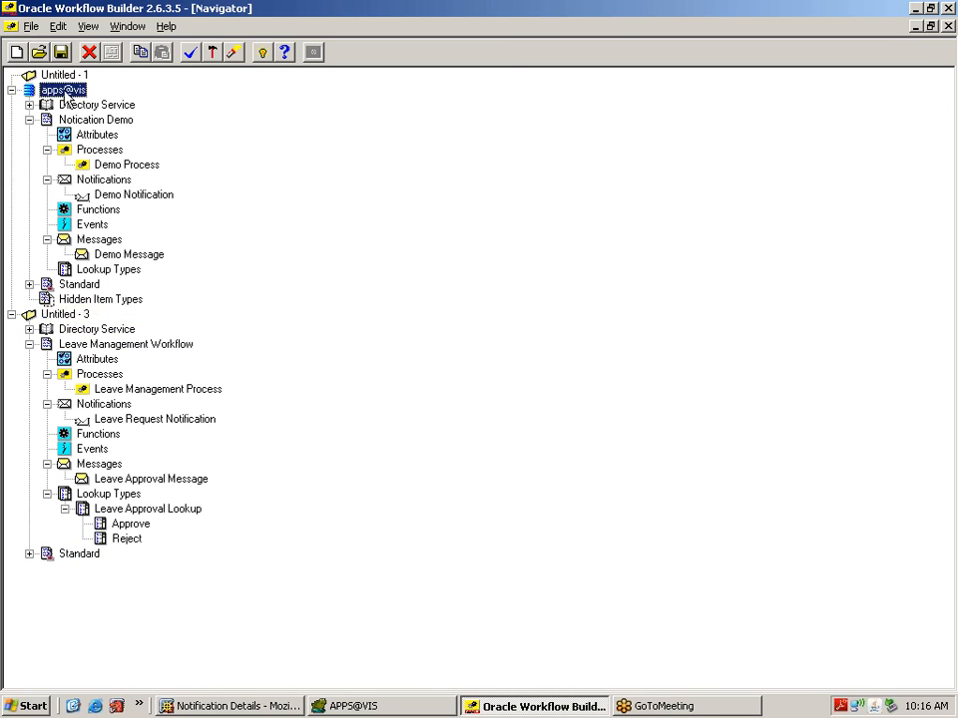
{"action": "left_click", "coordinate": [62, 315]}
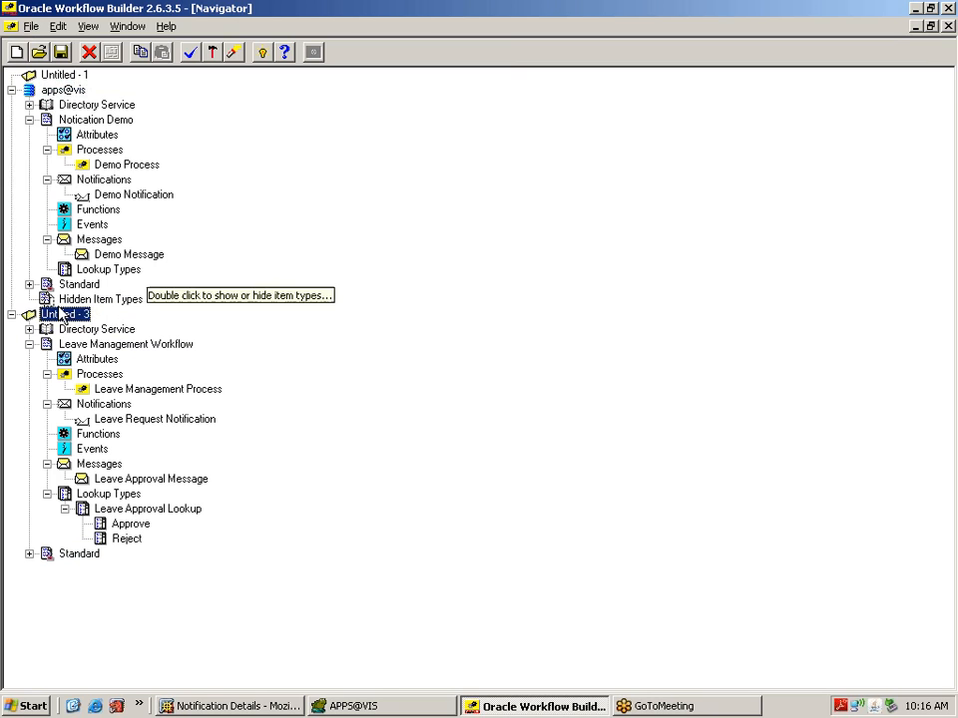
{"action": "left_click", "coordinate": [33, 27]}
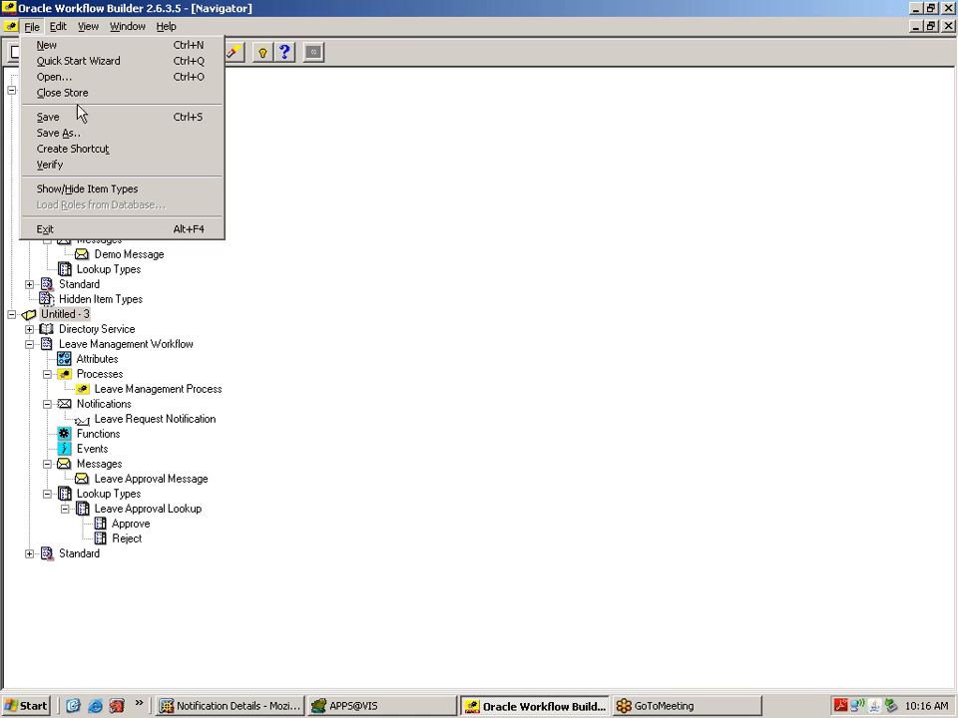
{"action": "left_click", "coordinate": [60, 133]}
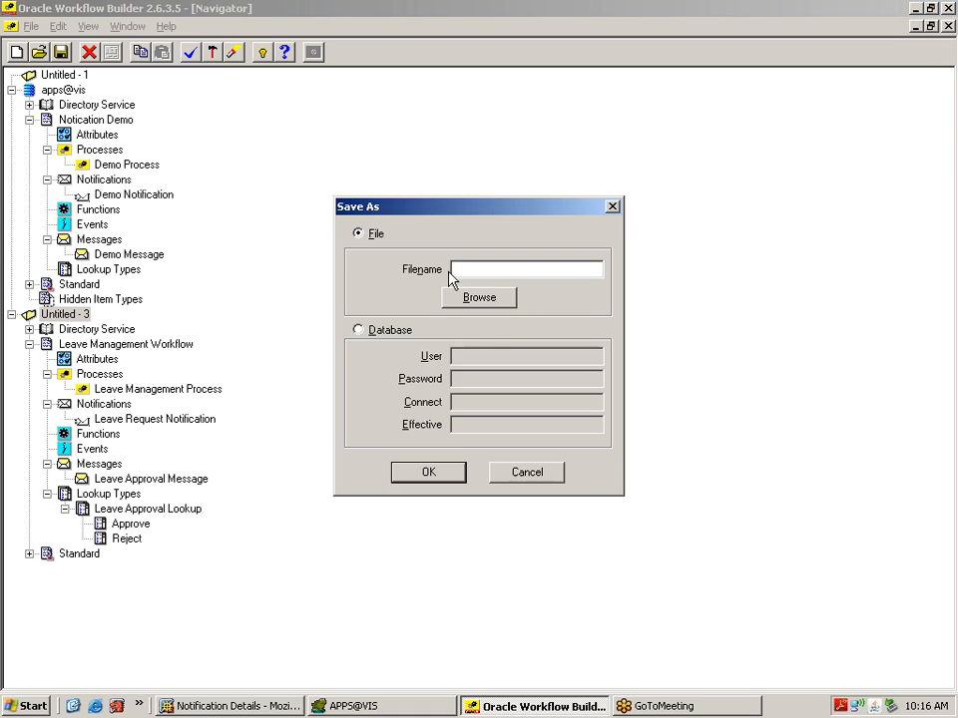
{"action": "left_click", "coordinate": [480, 298]}
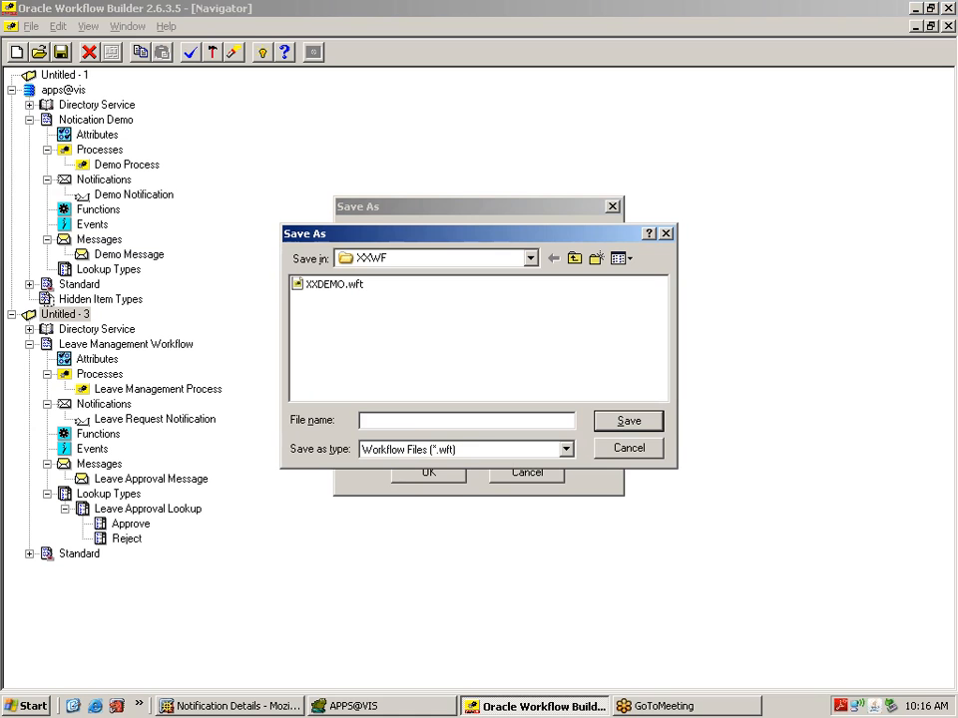
{"action": "type", "text": "XXLVMGMT"}
{"action": "left_click", "coordinate": [619, 423]}
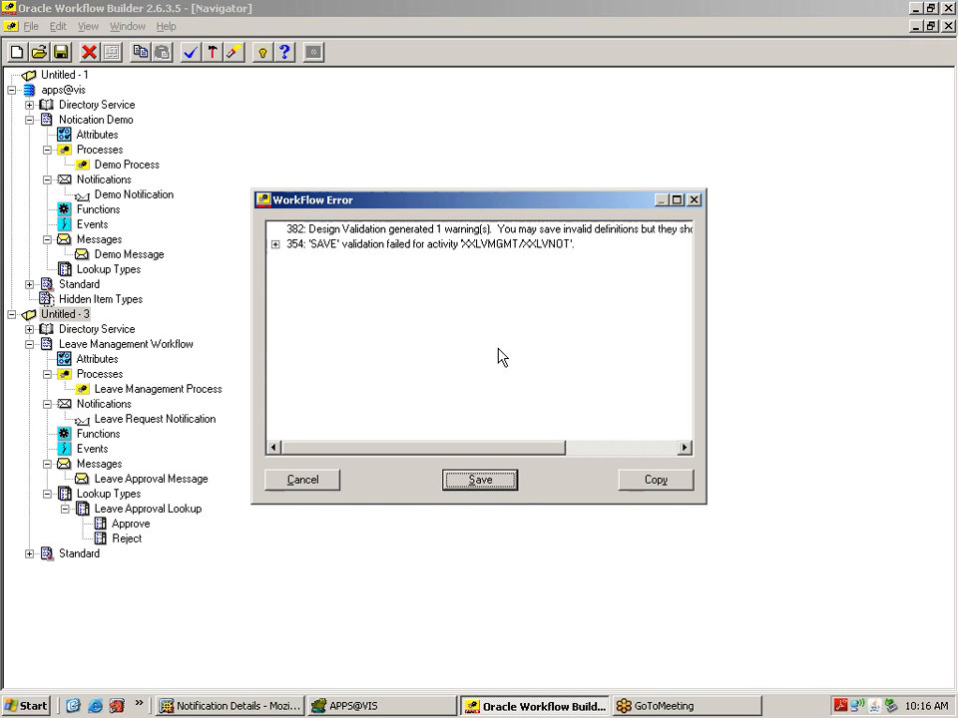
{"action": "left_click", "coordinate": [274, 246]}
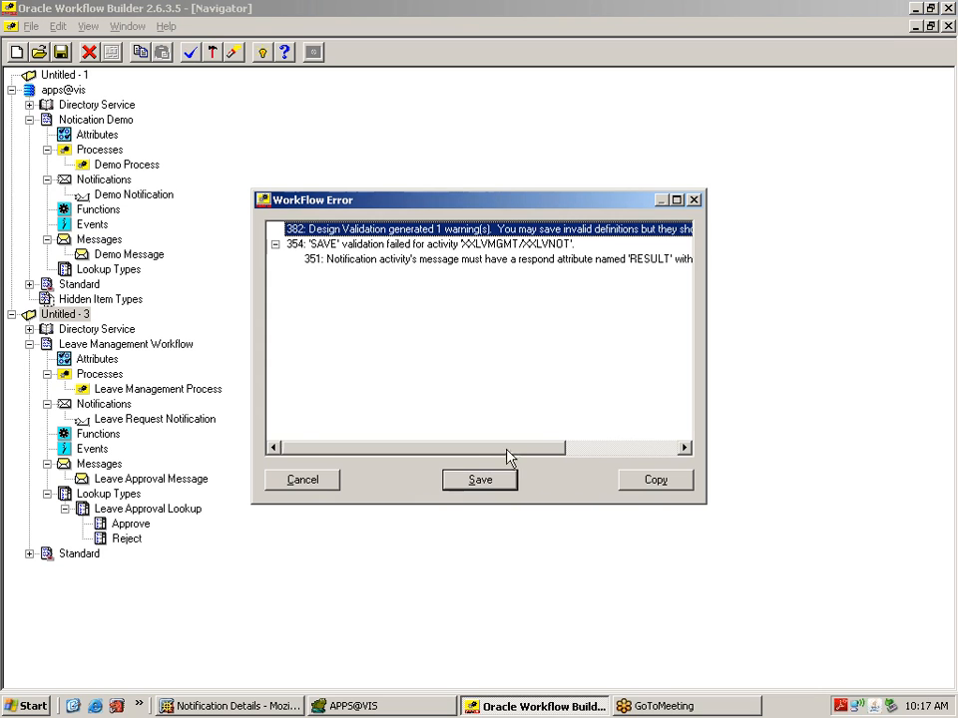
{"action": "left_click_drag", "start_coordinate": [509, 457], "coordinate": [549, 454]}
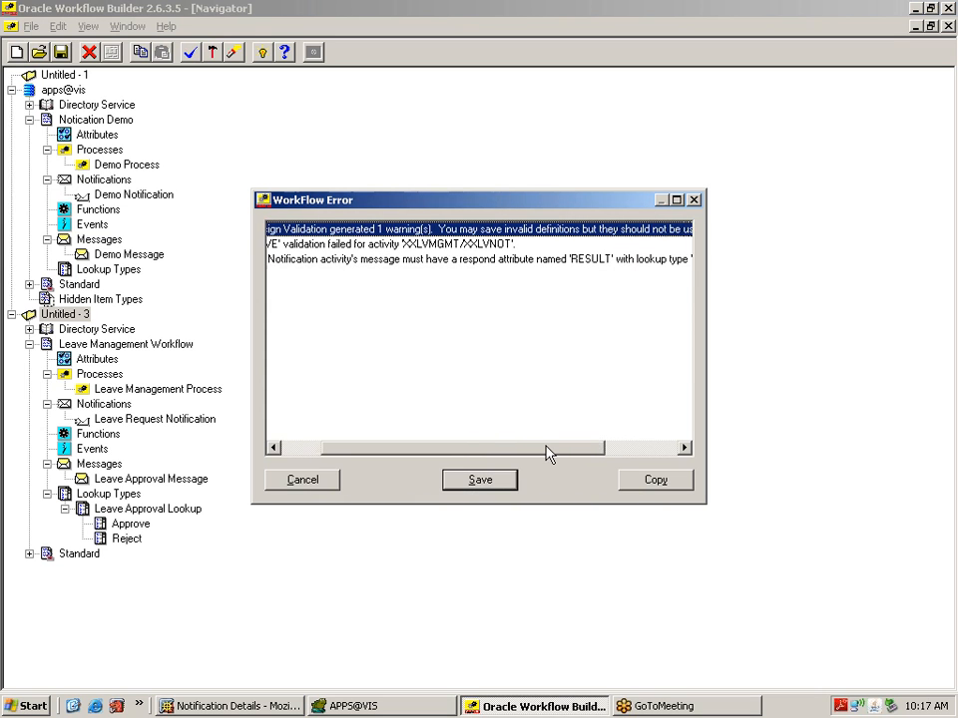
{"action": "left_click_drag", "start_coordinate": [546, 446], "coordinate": [608, 458]}
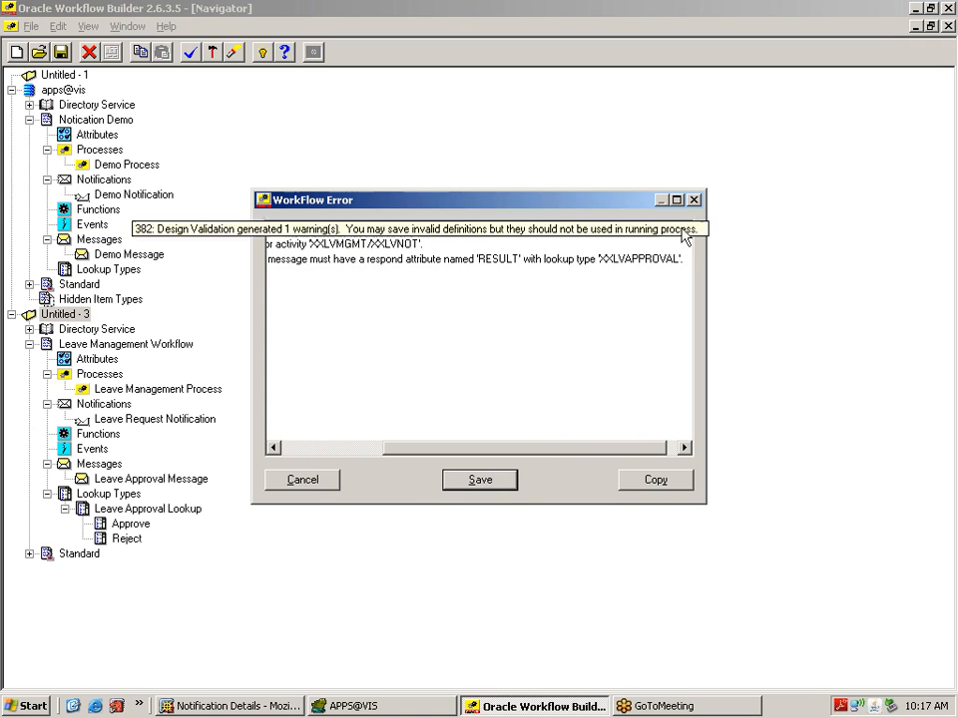
{"action": "left_click", "coordinate": [694, 200]}
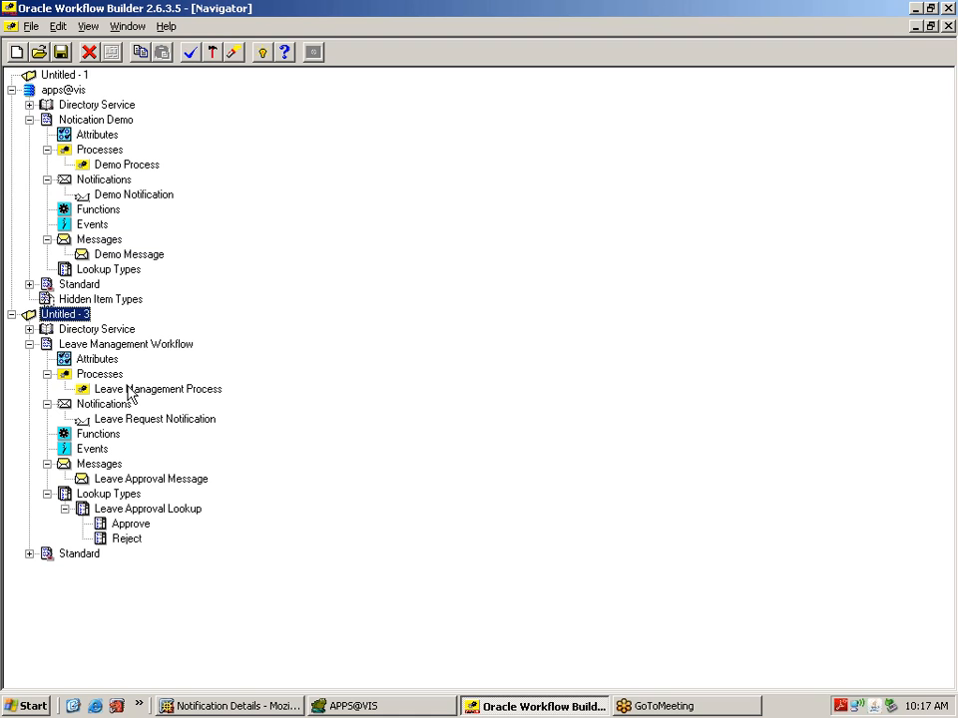
Step: Look over Leave Request Notification's properties and close them unchanged
{"action": "left_click", "coordinate": [95, 480]}
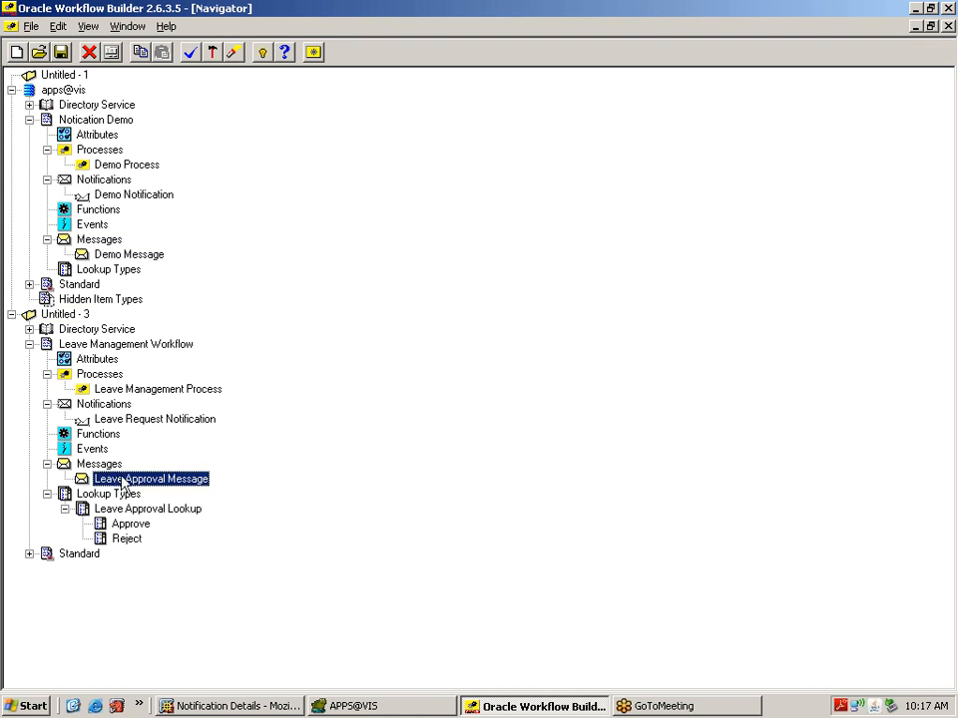
{"action": "double_click", "coordinate": [92, 420]}
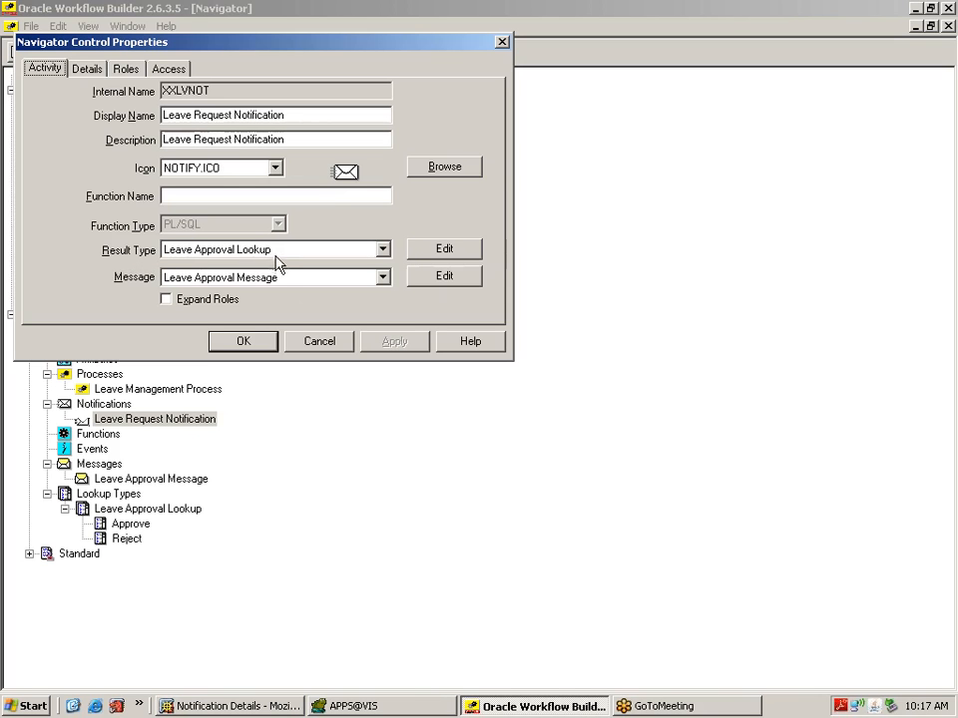
{"action": "left_click", "coordinate": [318, 342]}
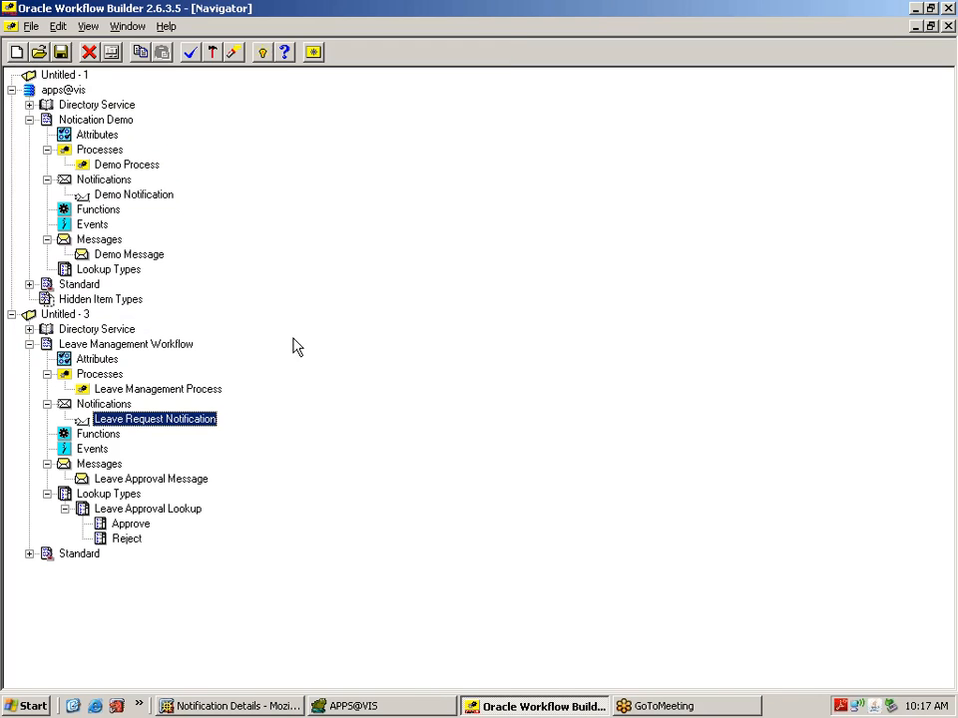
Step: Give Leave Approval Message a result named somename using Leave Approval Lookup, and apply
{"action": "double_click", "coordinate": [92, 483]}
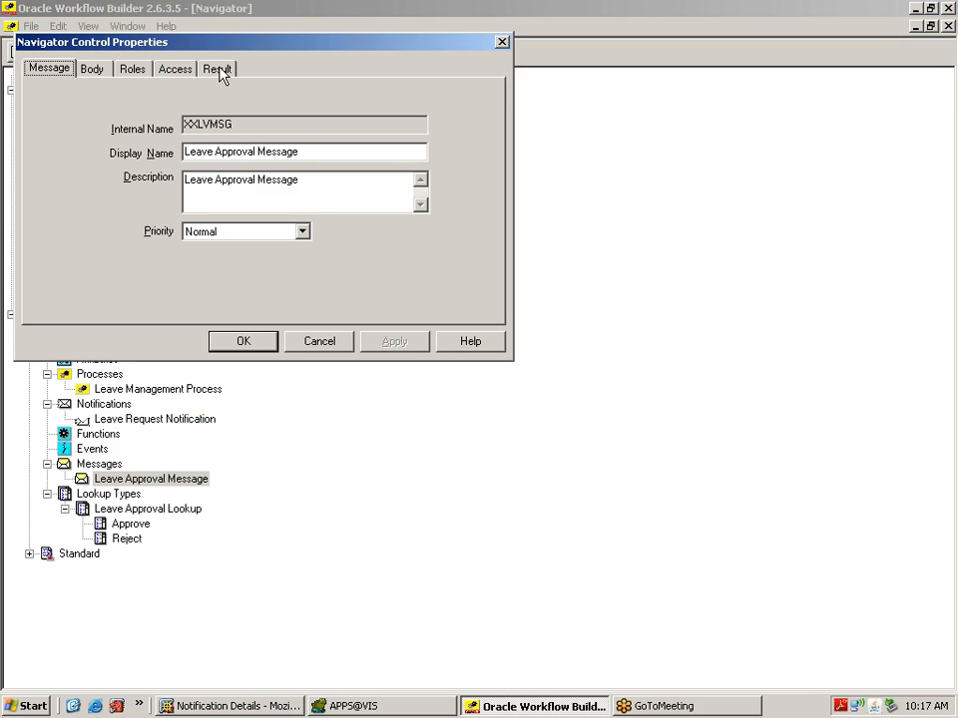
{"action": "left_click", "coordinate": [218, 69]}
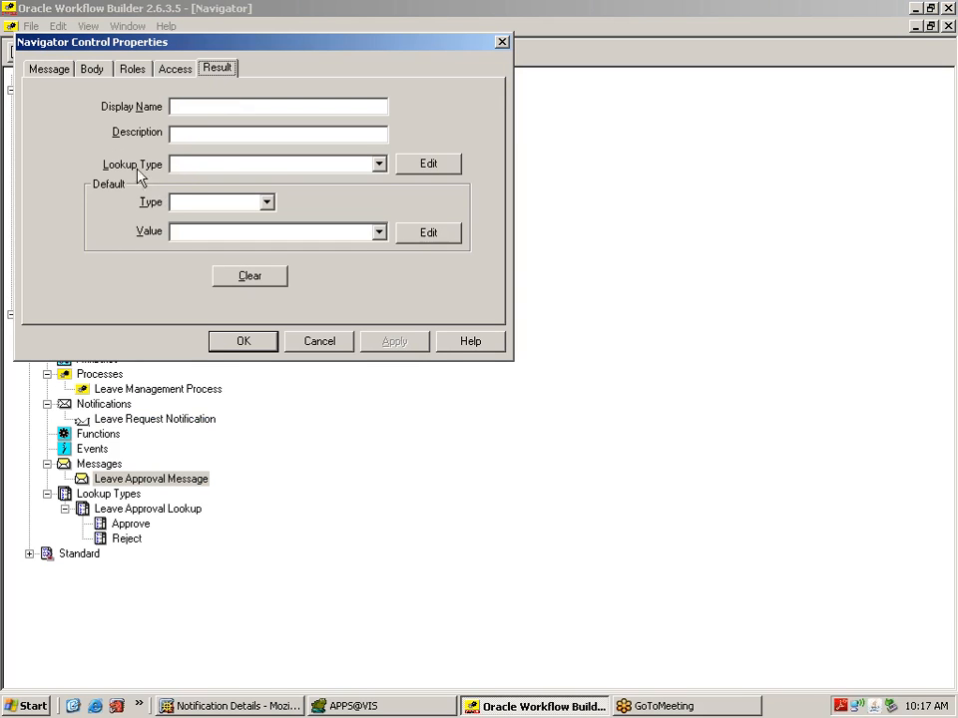
{"action": "left_click", "coordinate": [379, 164]}
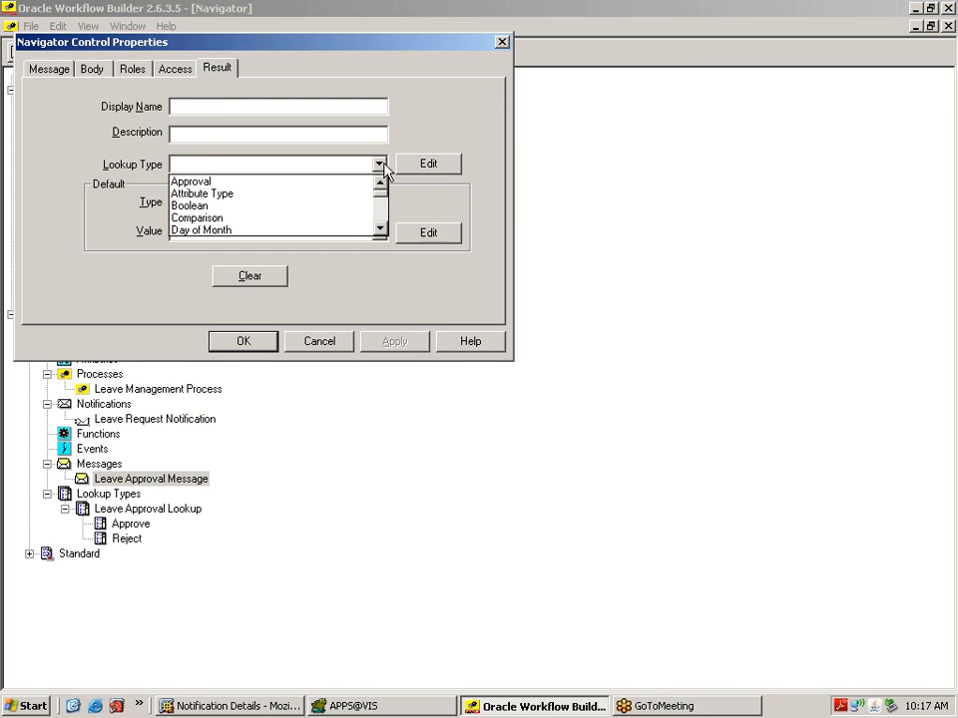
{"action": "left_click", "coordinate": [380, 230]}
{"action": "left_click", "coordinate": [380, 230]}
{"action": "left_click", "coordinate": [380, 231]}
{"action": "left_click", "coordinate": [380, 231]}
{"action": "left_click", "coordinate": [380, 230]}
{"action": "left_click", "coordinate": [380, 231]}
{"action": "left_click", "coordinate": [380, 230]}
{"action": "left_click", "coordinate": [380, 230]}
{"action": "left_click", "coordinate": [380, 230]}
{"action": "left_click", "coordinate": [380, 230]}
{"action": "left_click", "coordinate": [381, 230]}
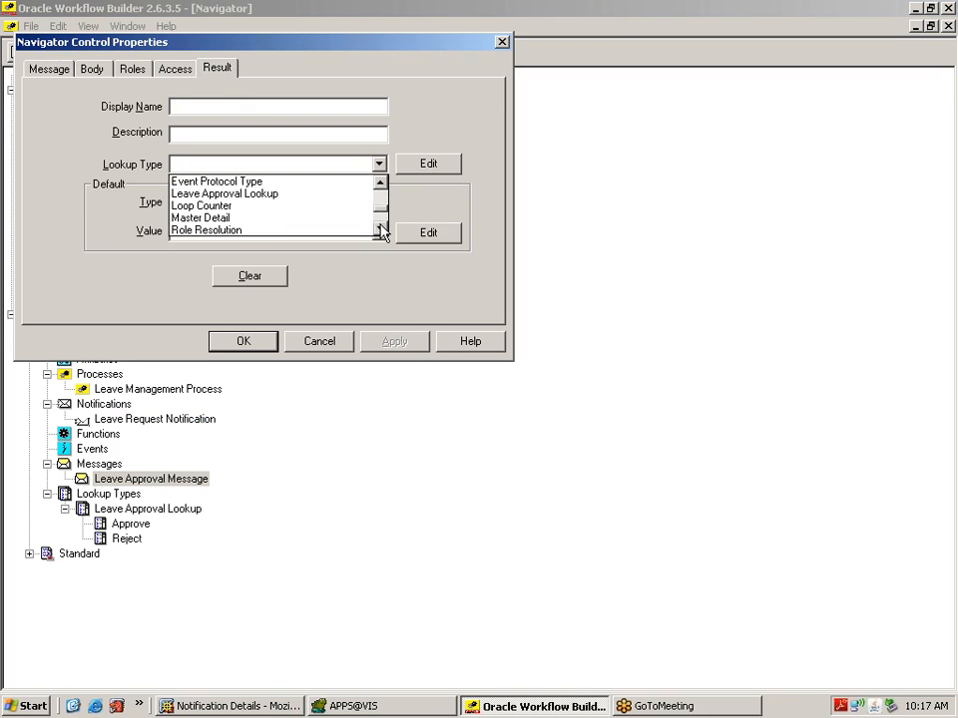
{"action": "left_click", "coordinate": [284, 195]}
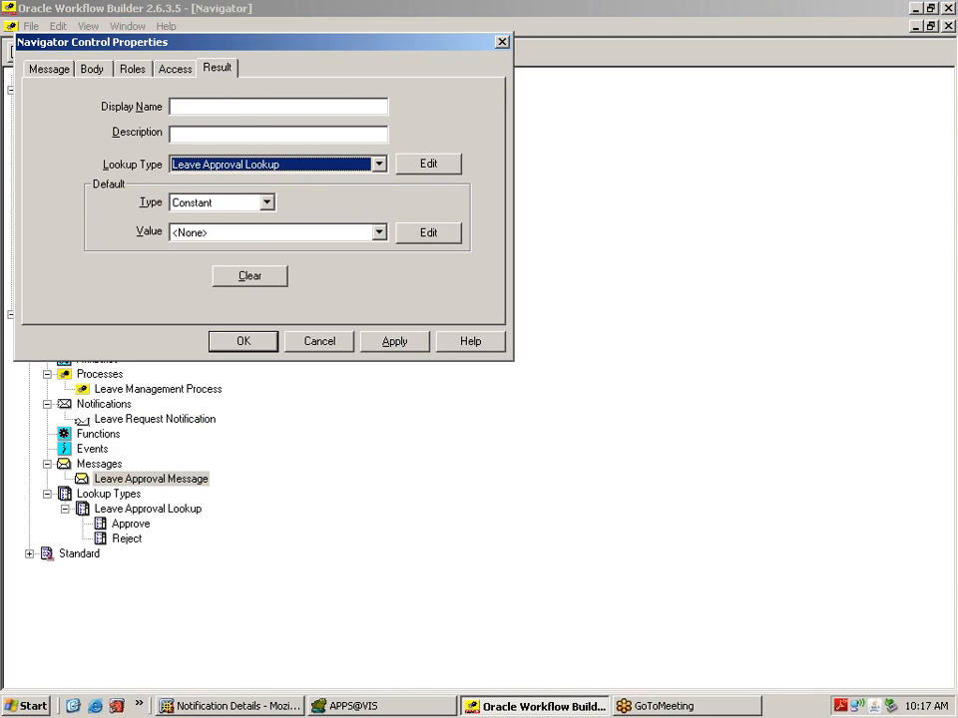
{"action": "left_click", "coordinate": [236, 105]}
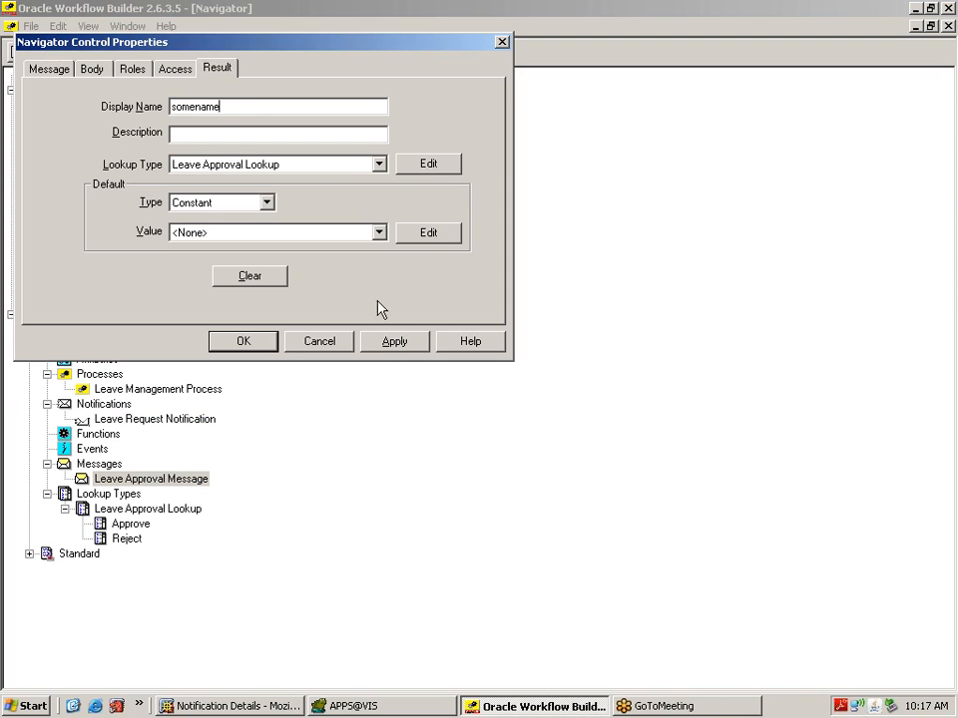
{"action": "left_click", "coordinate": [388, 343]}
{"action": "left_click", "coordinate": [244, 341]}
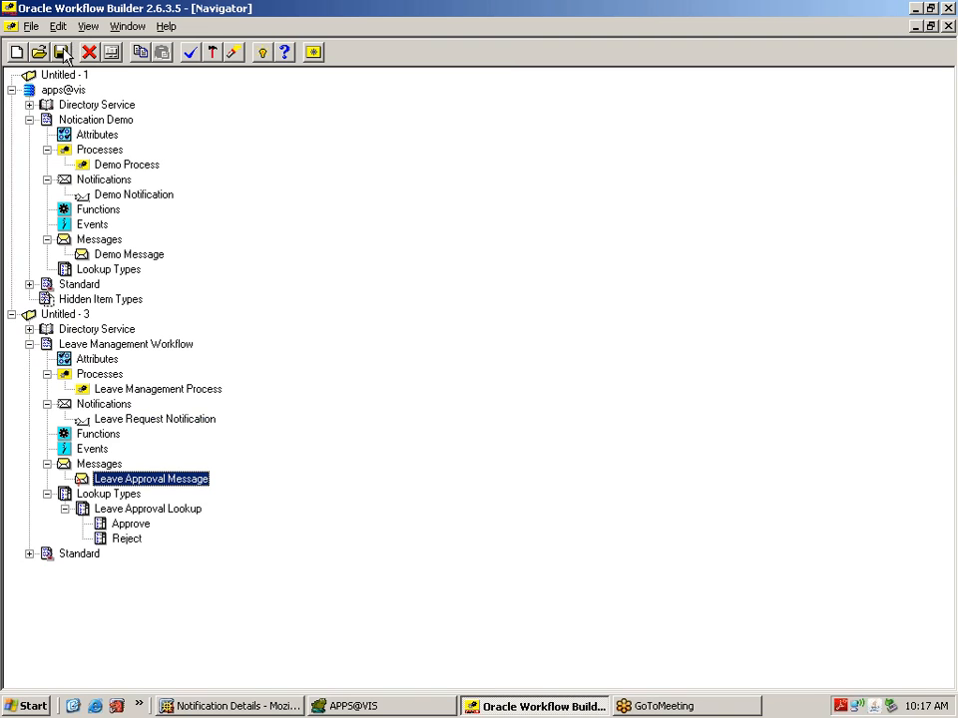
Step: Save the workflow as the file XXLVMGMT.wft in the XXWF folder
{"action": "left_click", "coordinate": [70, 315]}
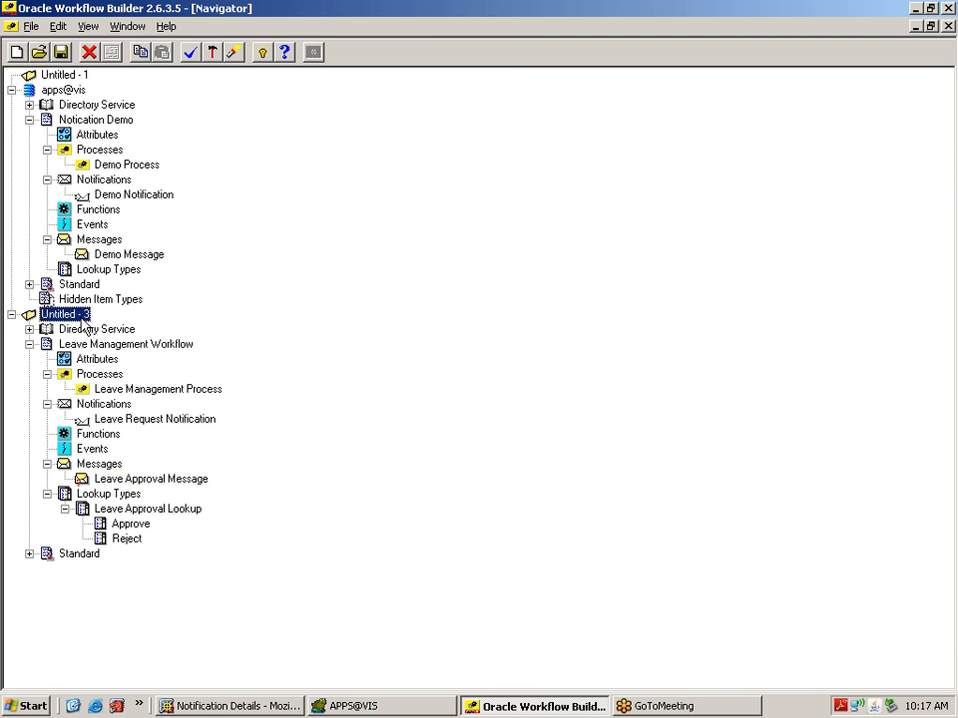
{"action": "left_click", "coordinate": [30, 27]}
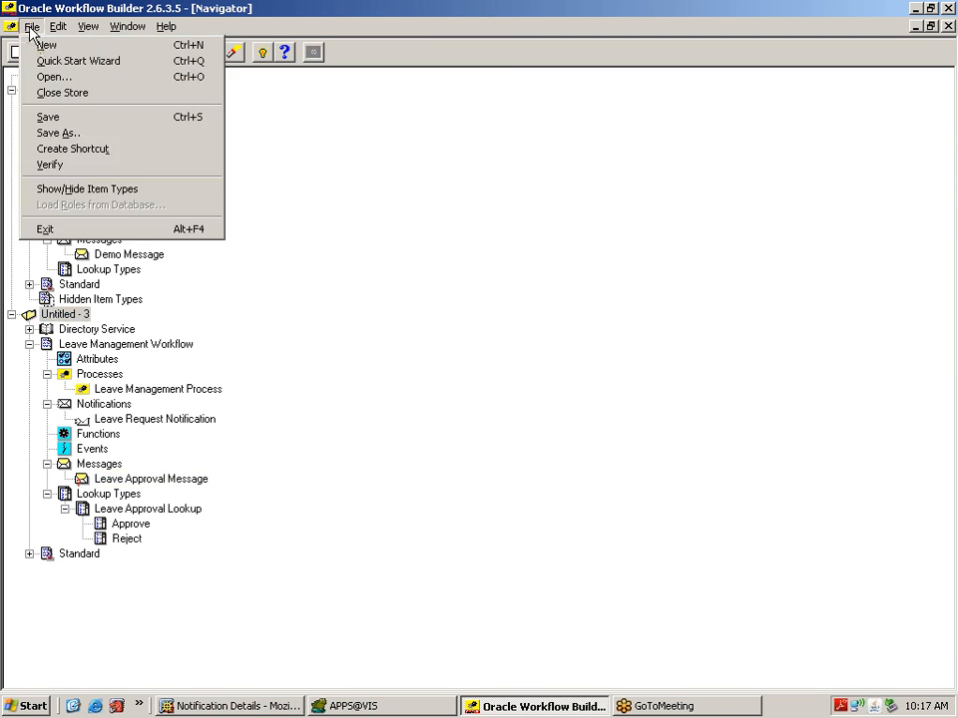
{"action": "left_click", "coordinate": [92, 134]}
{"action": "left_click", "coordinate": [494, 302]}
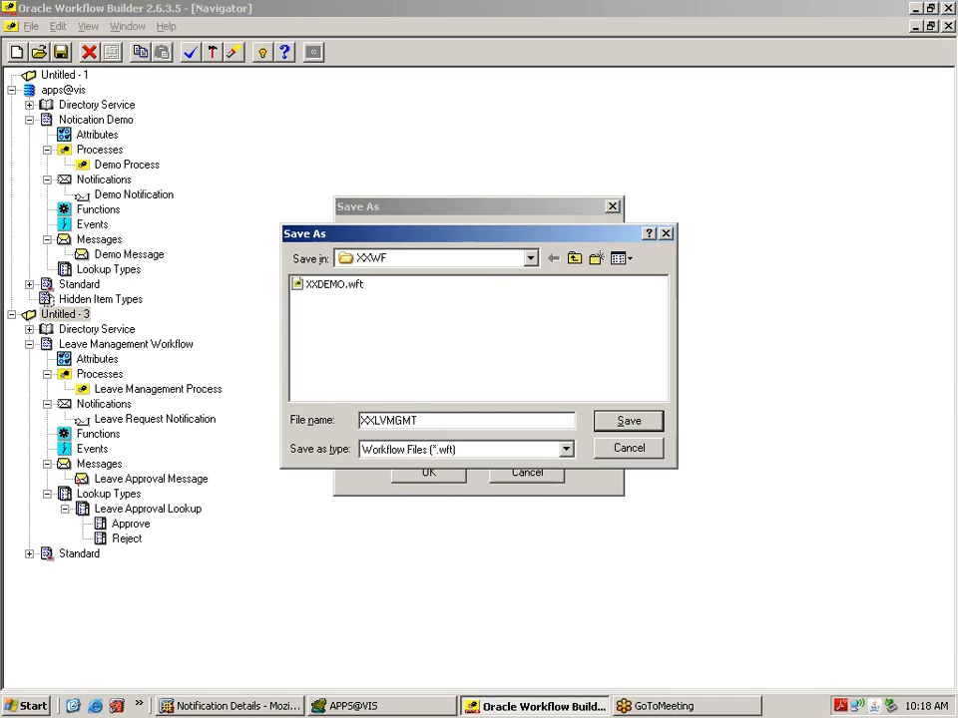
{"action": "left_click", "coordinate": [628, 419]}
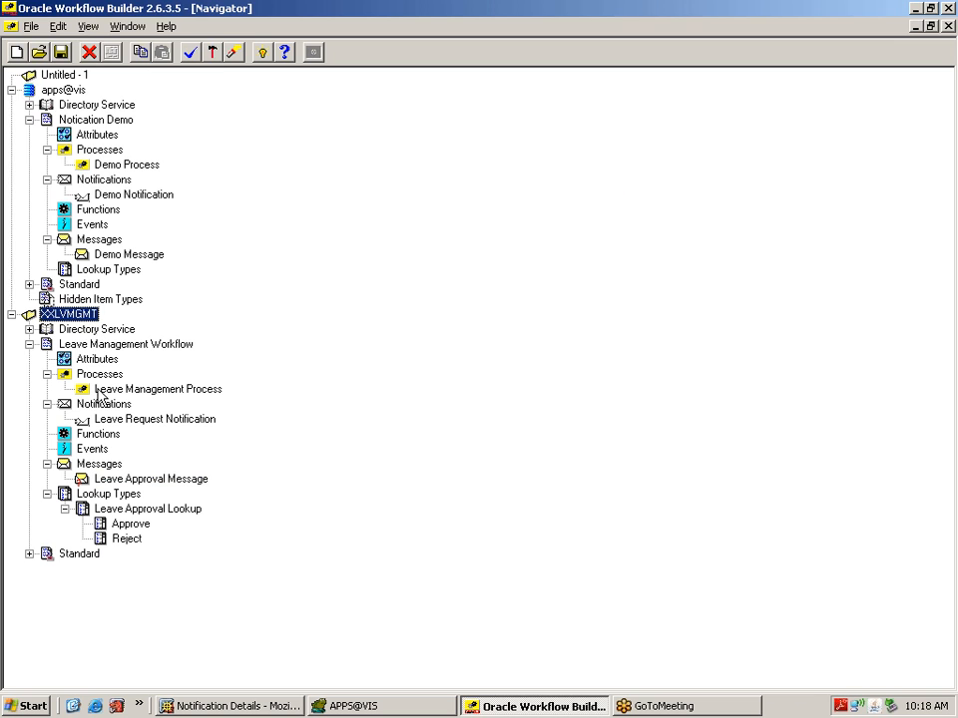
Step: Save the workflow to the vis database, entering the database user name and password
{"action": "left_click", "coordinate": [32, 27]}
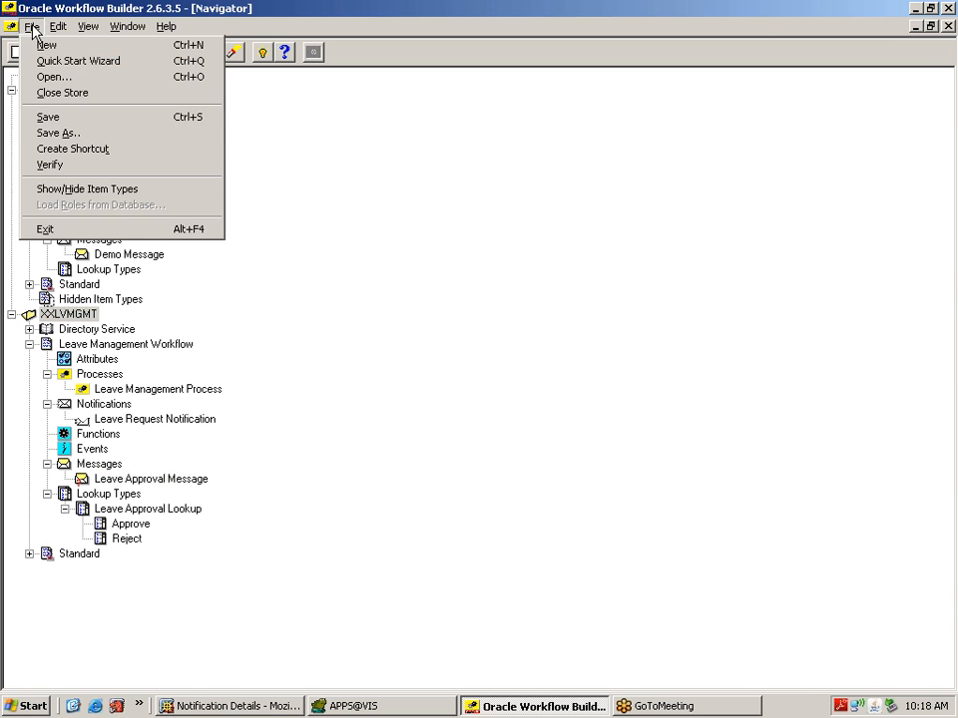
{"action": "left_click", "coordinate": [62, 133]}
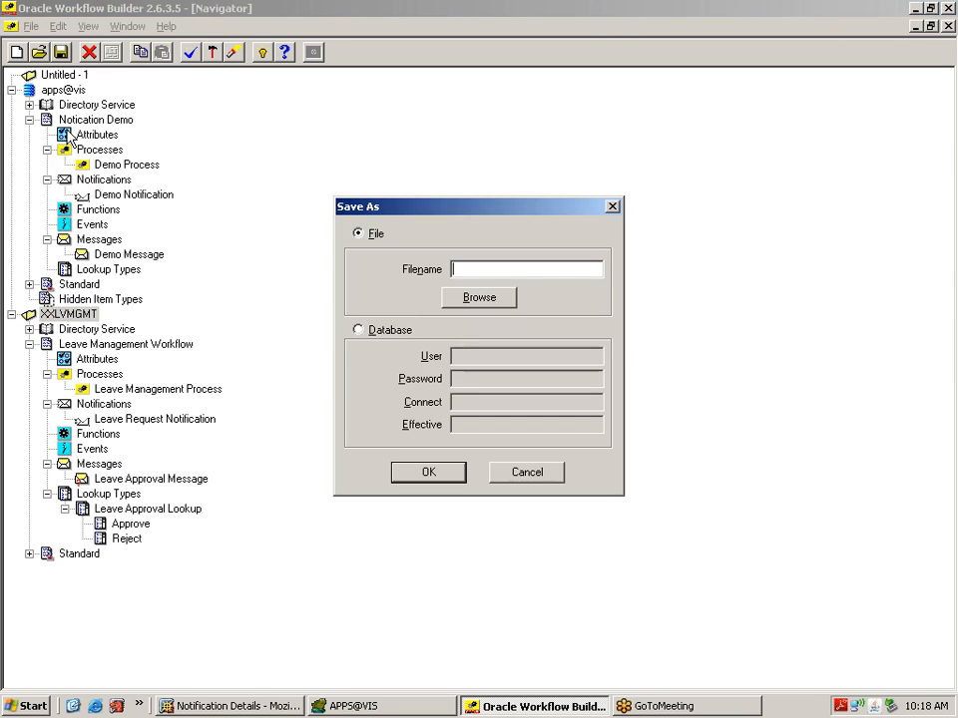
{"action": "left_click", "coordinate": [361, 330]}
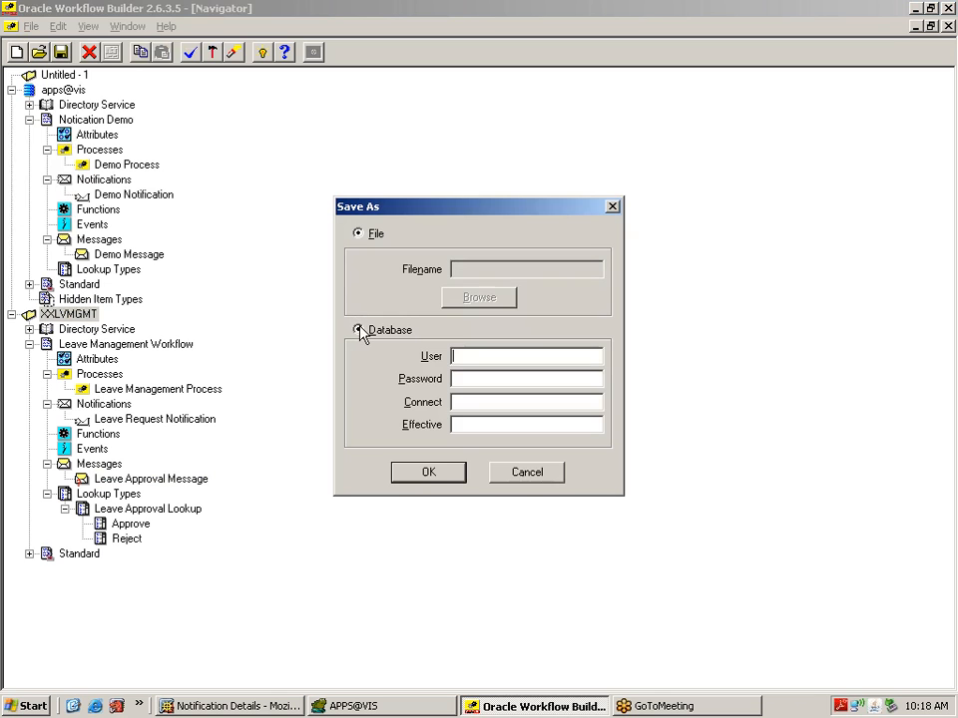
{"action": "left_click", "coordinate": [471, 360]}
{"action": "type", "text": "APPS"}
{"action": "key", "text": "Tab"}
{"action": "type", "text": "a"}
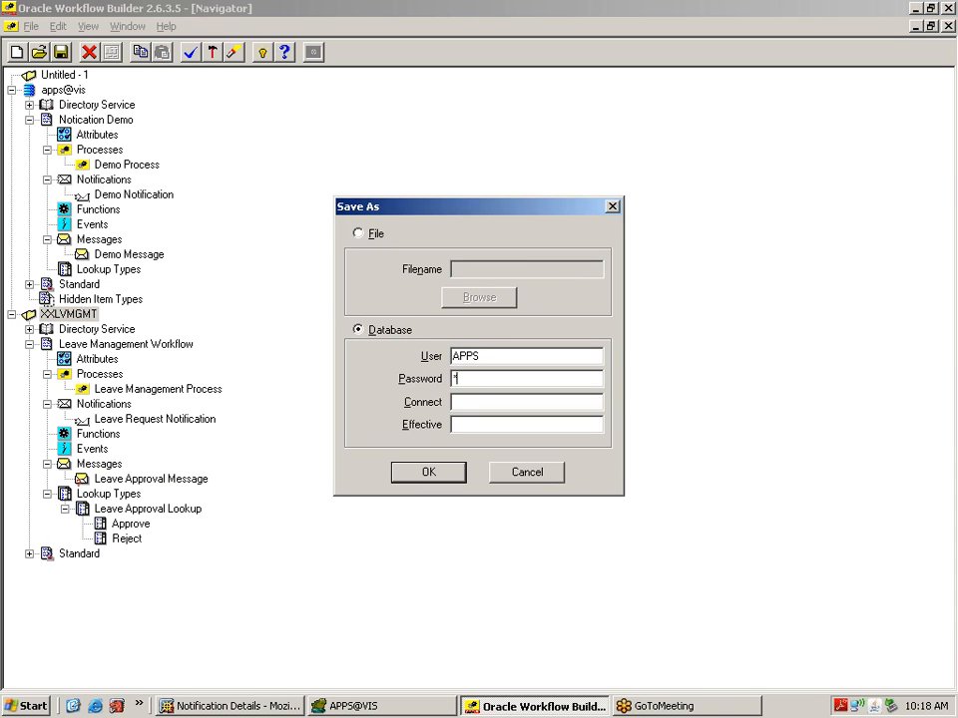
{"action": "type", "text": "pps"}
{"action": "key", "text": "Tab"}
{"action": "type", "text": "vis"}
{"action": "left_click", "coordinate": [429, 475]}
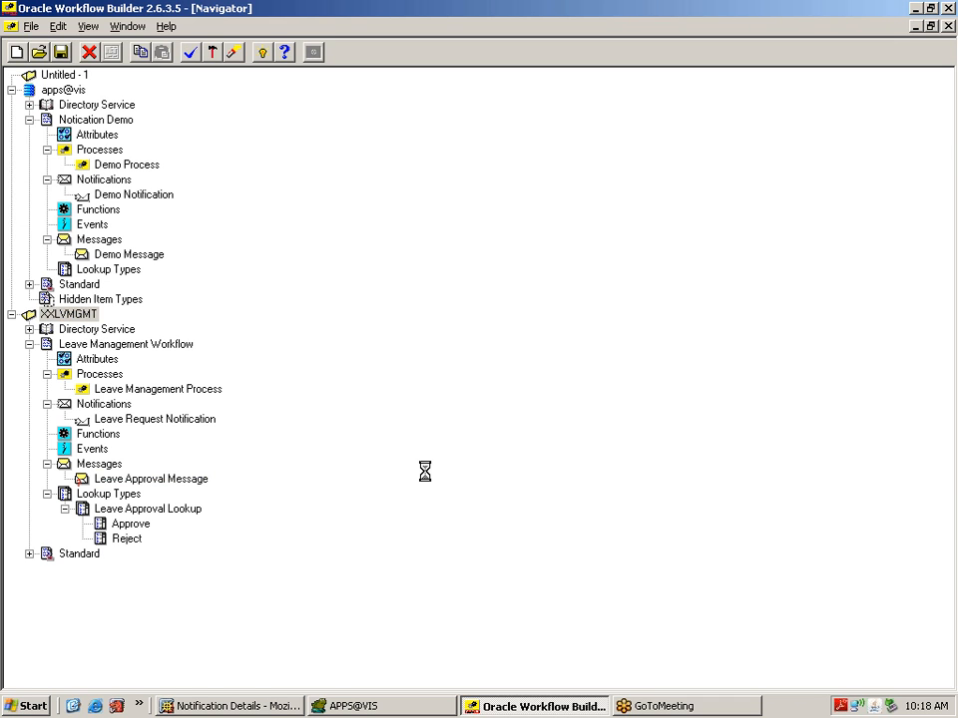
Step: Review and close the Leave Management Process diagram, maximize the Navigator, then switch to the browser
{"action": "left_click", "coordinate": [86, 333]}
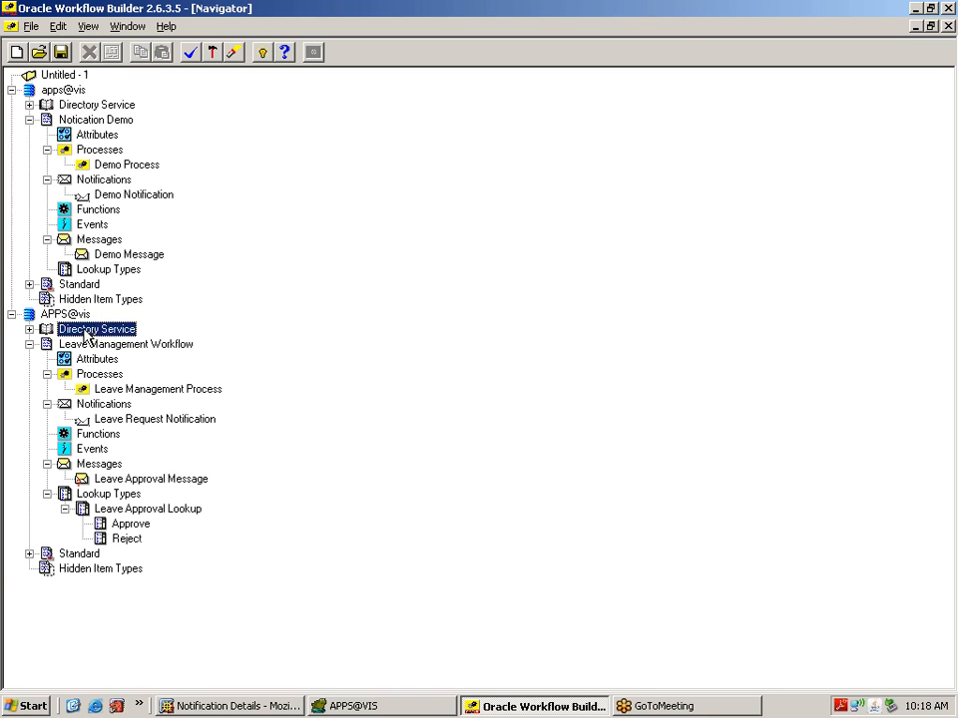
{"action": "double_click", "coordinate": [85, 390]}
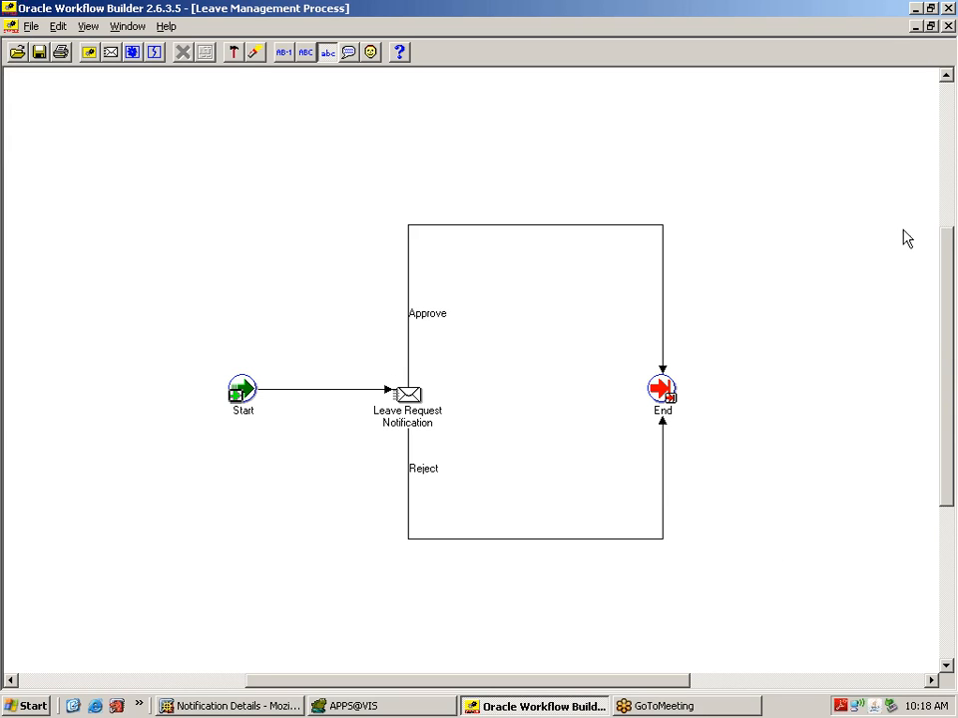
{"action": "left_click", "coordinate": [946, 28]}
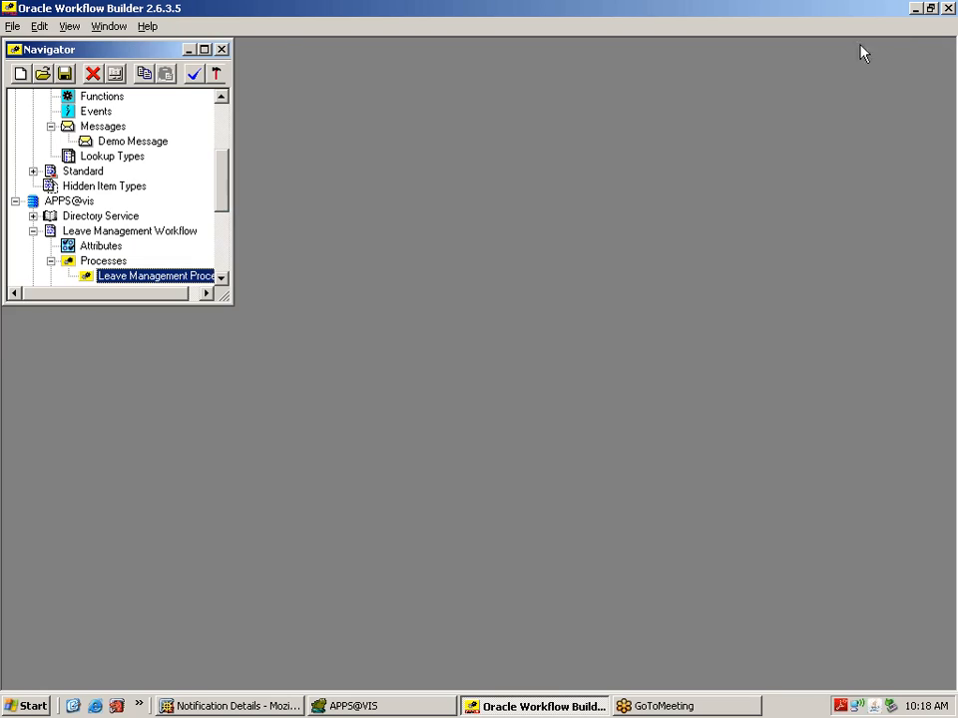
{"action": "left_click", "coordinate": [204, 49]}
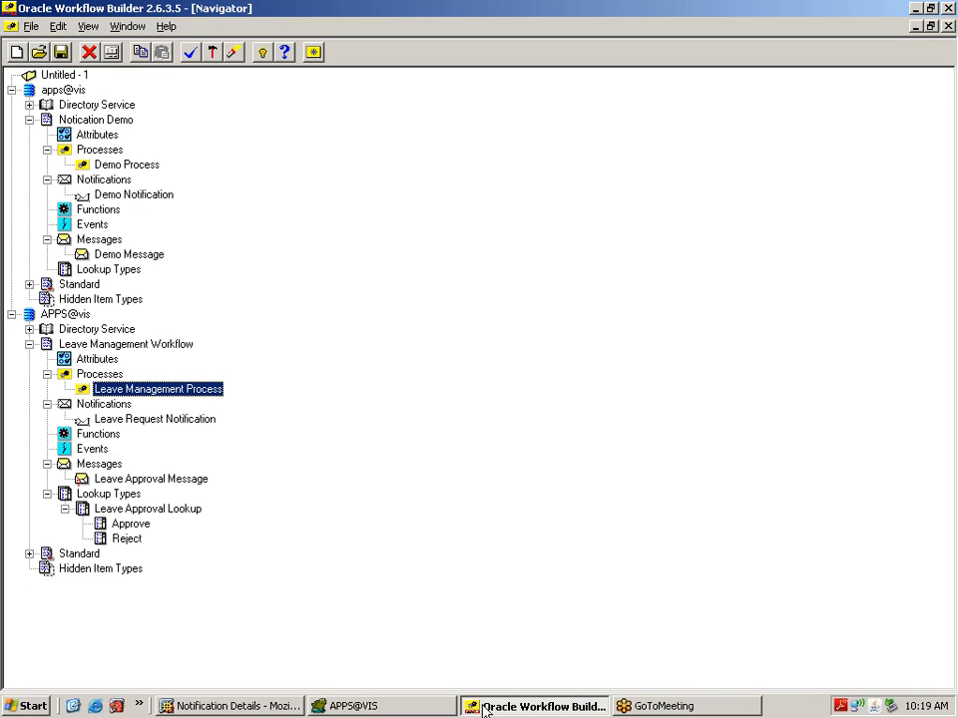
{"action": "left_click", "coordinate": [235, 708]}
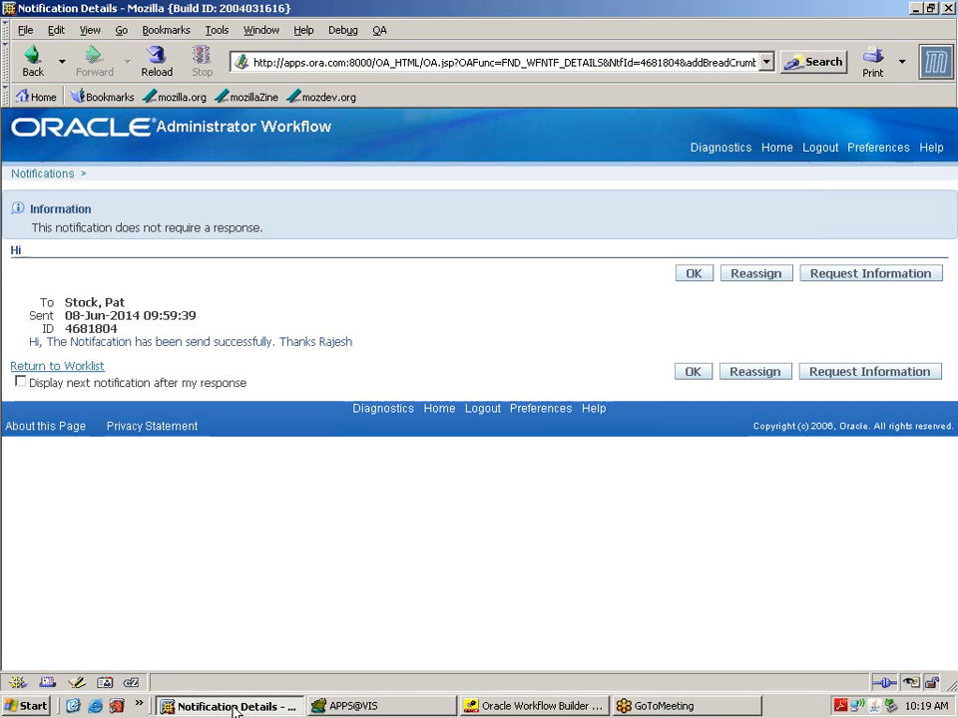
Step: Log out of the notification page and log back in with the sysadmin user name and password
{"action": "left_click", "coordinate": [828, 155]}
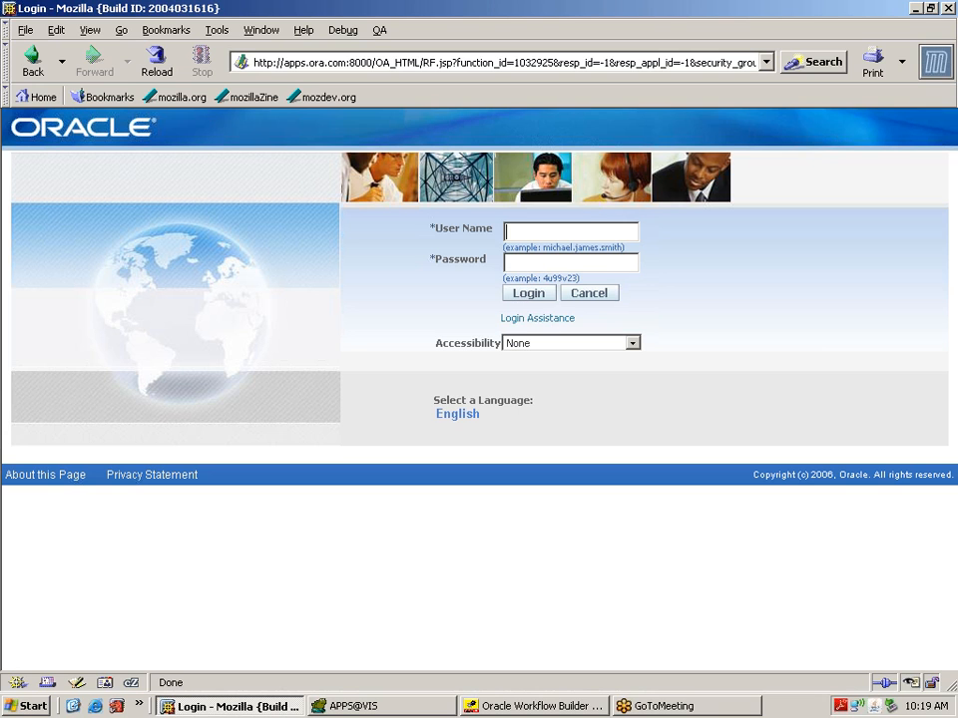
{"action": "type", "text": "sysadmin"}
{"action": "key", "text": "Tab"}
{"action": "type", "text": "sysadmin"}
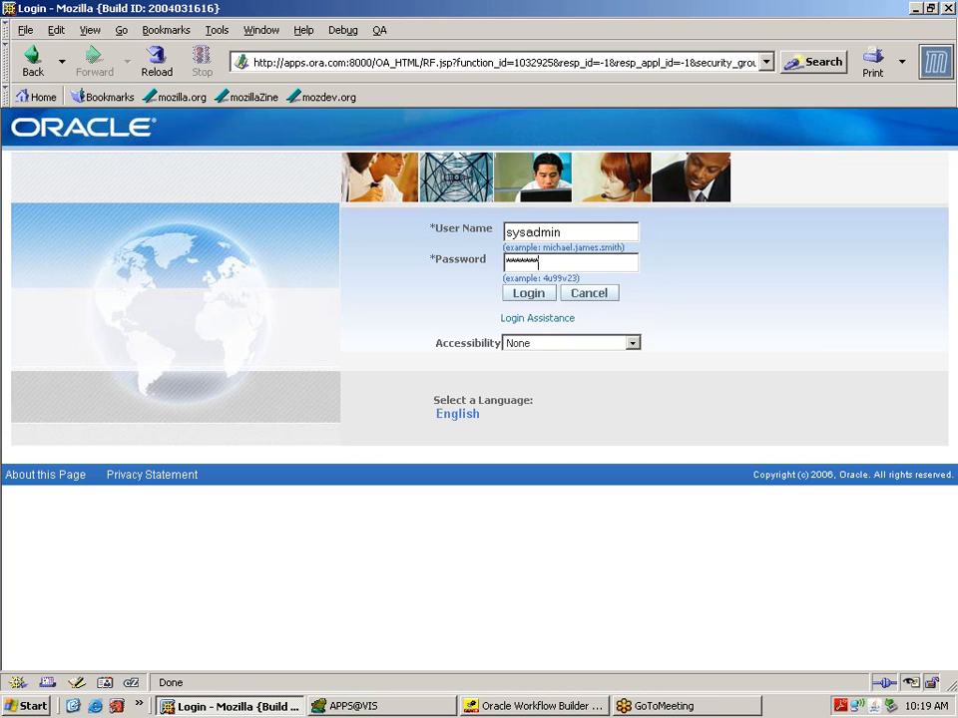
{"action": "left_click", "coordinate": [527, 295]}
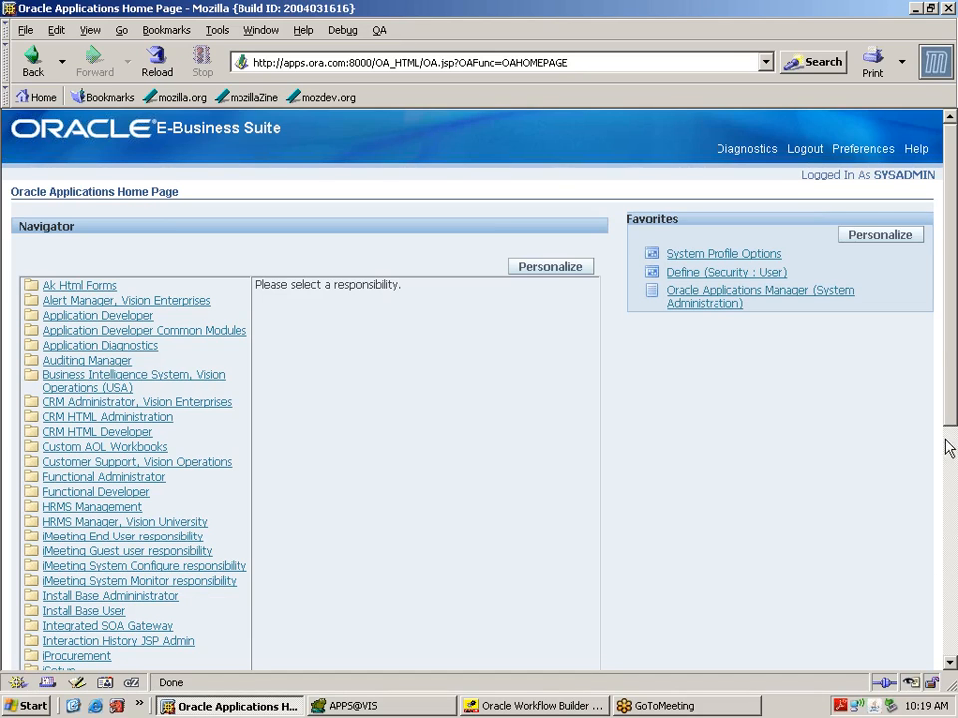
Step: Under Workflow Administrator Web Applications, search Developer Studio for workflow type internal name XXLVMGMT
{"action": "left_click", "coordinate": [951, 632]}
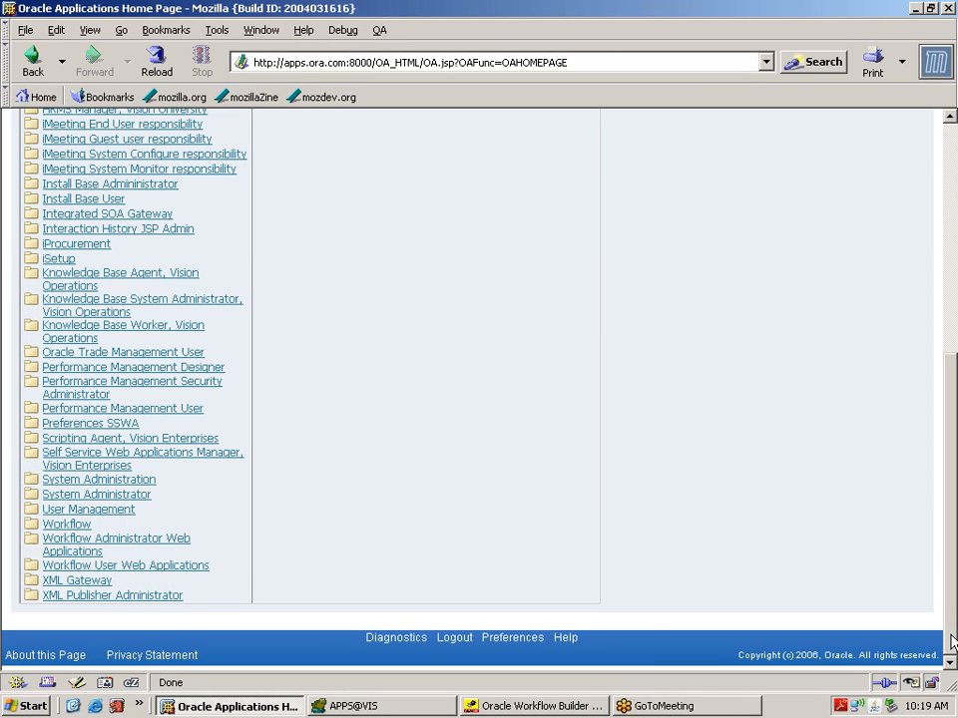
{"action": "left_click", "coordinate": [107, 546]}
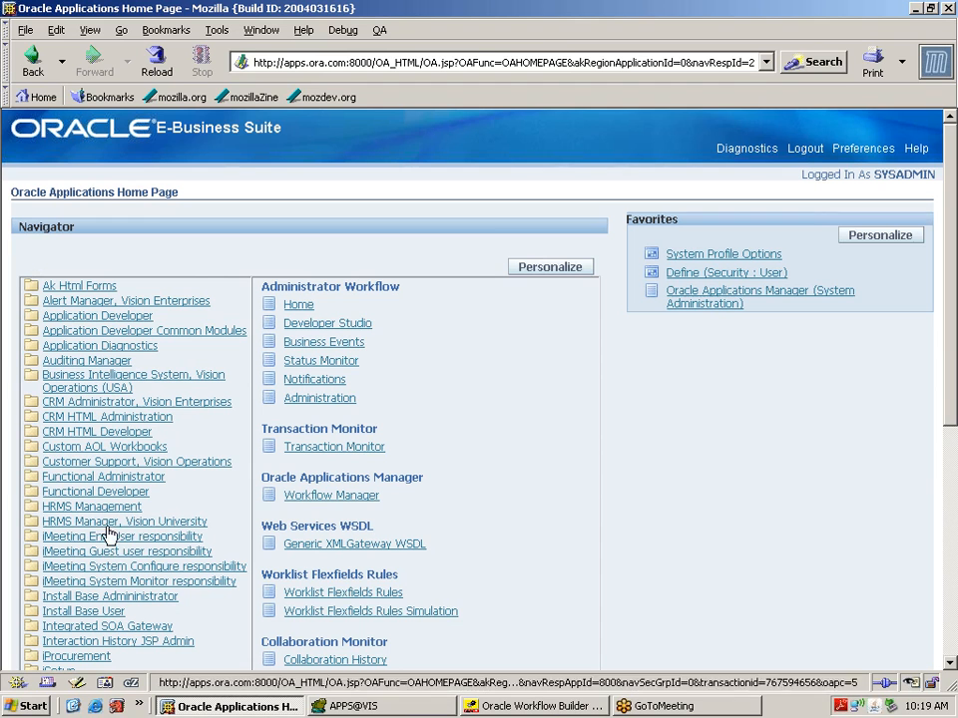
{"action": "left_click", "coordinate": [353, 321]}
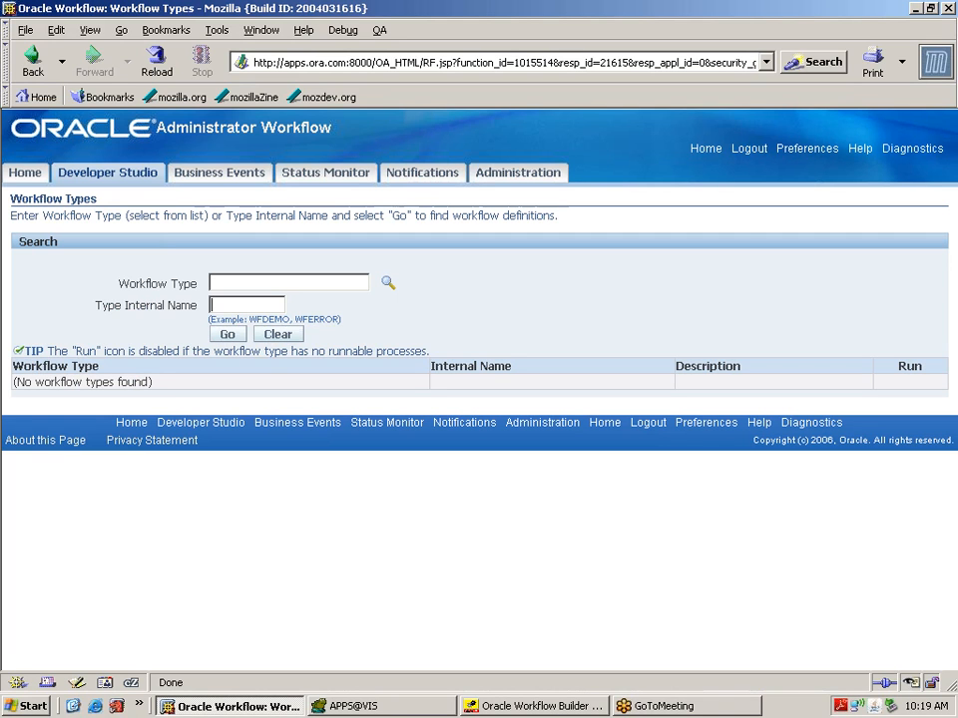
{"action": "type", "text": "XXLVMGMT"}
{"action": "left_click", "coordinate": [232, 336]}
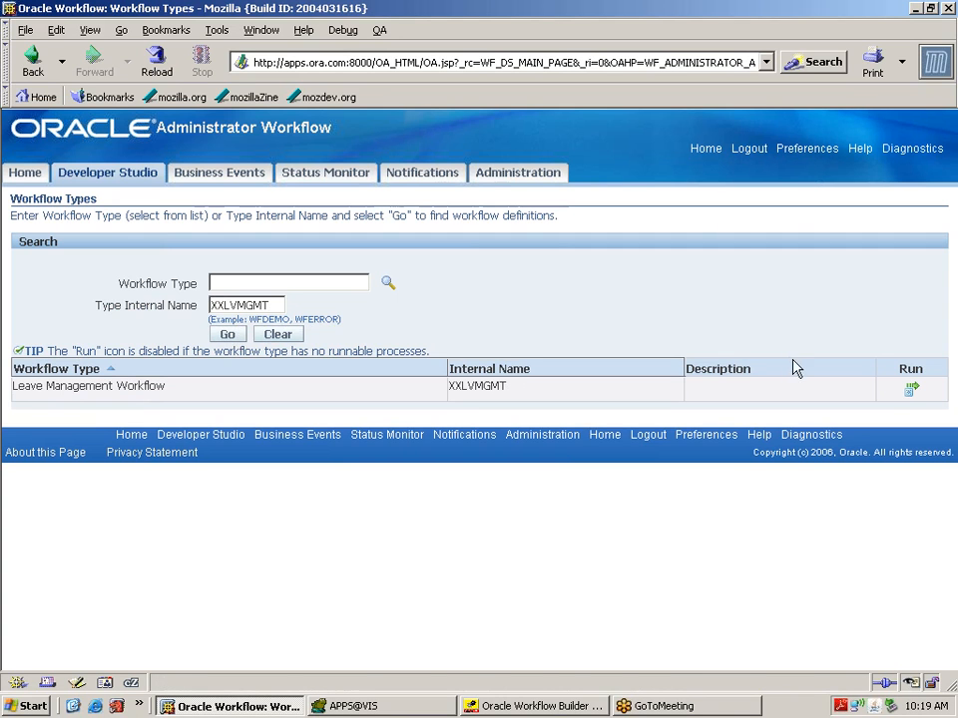
Step: Run the Leave Management Workflow with item key 1 and submit it
{"action": "left_click", "coordinate": [912, 391]}
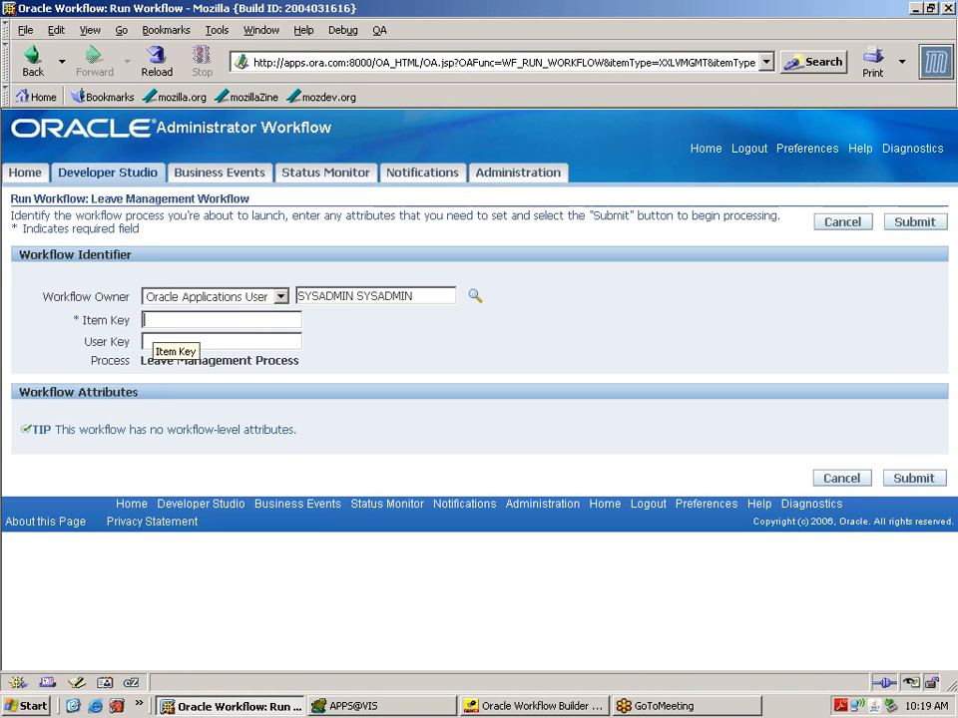
{"action": "type", "text": "1"}
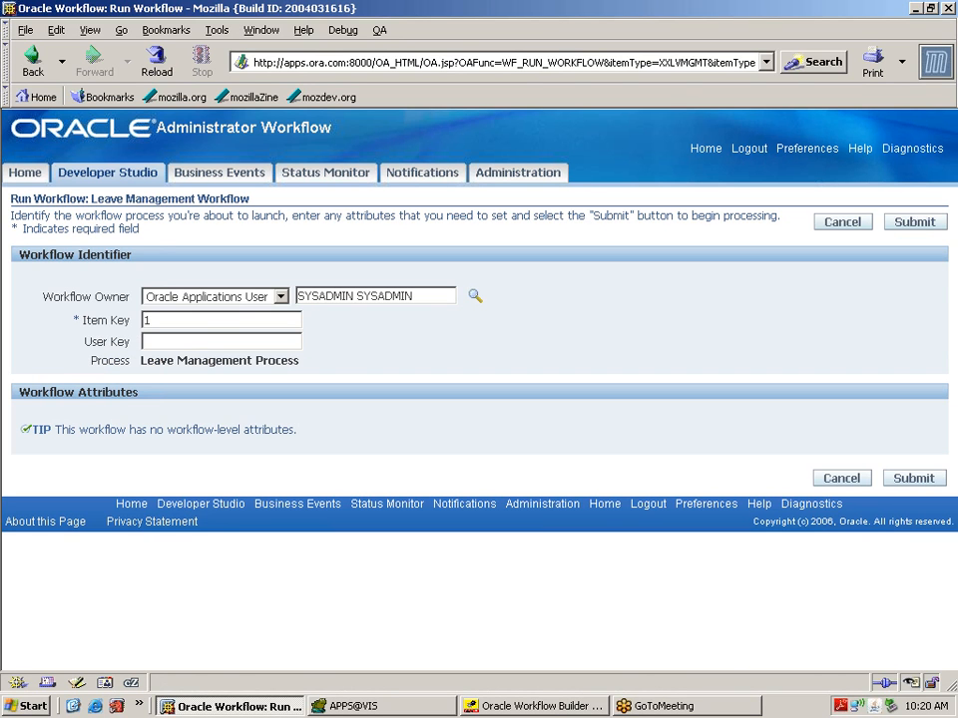
{"action": "left_click", "coordinate": [918, 484]}
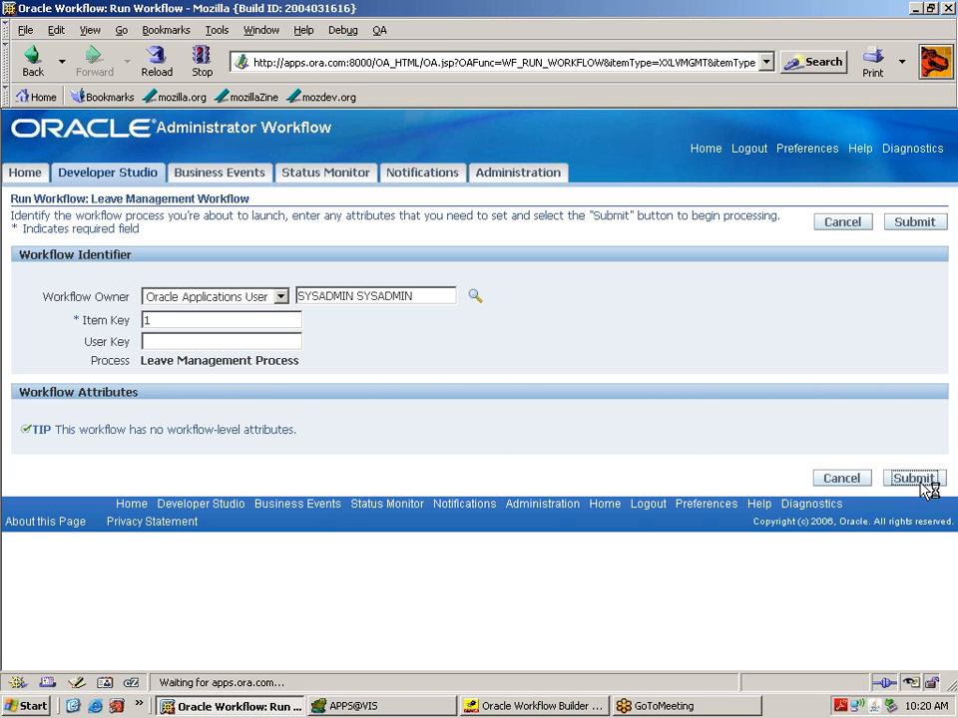
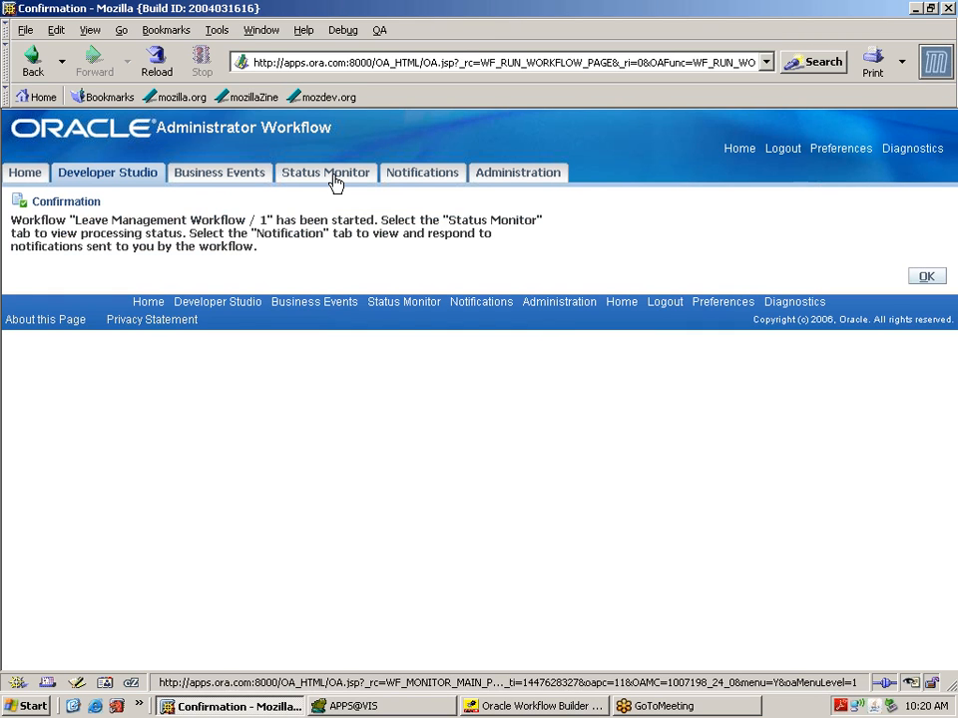
Step: Search Status Monitor for XXLVMGMT runs and open the Active run's status diagram
{"action": "left_click", "coordinate": [335, 183]}
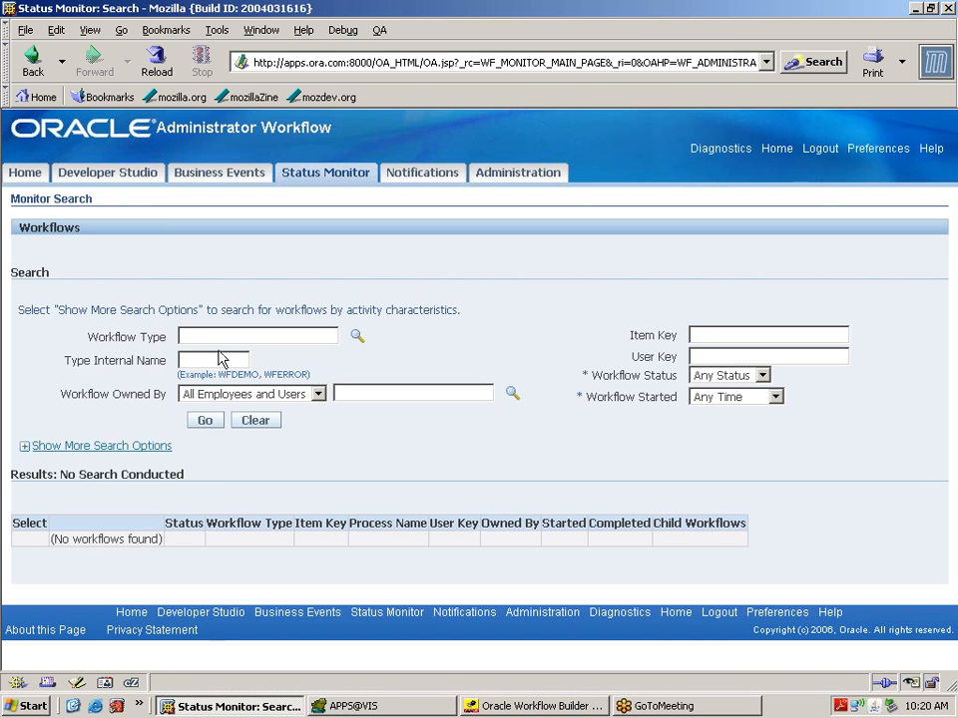
{"action": "left_click", "coordinate": [212, 359]}
{"action": "type", "text": "XXLVMGMT"}
{"action": "left_click", "coordinate": [205, 421]}
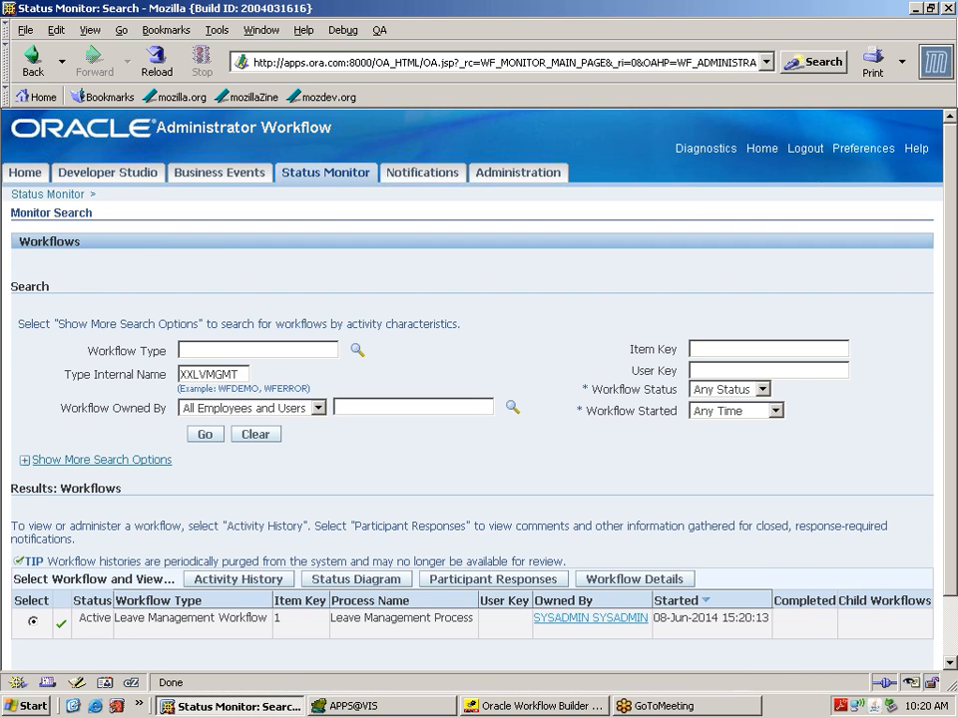
{"action": "double_click", "coordinate": [98, 618]}
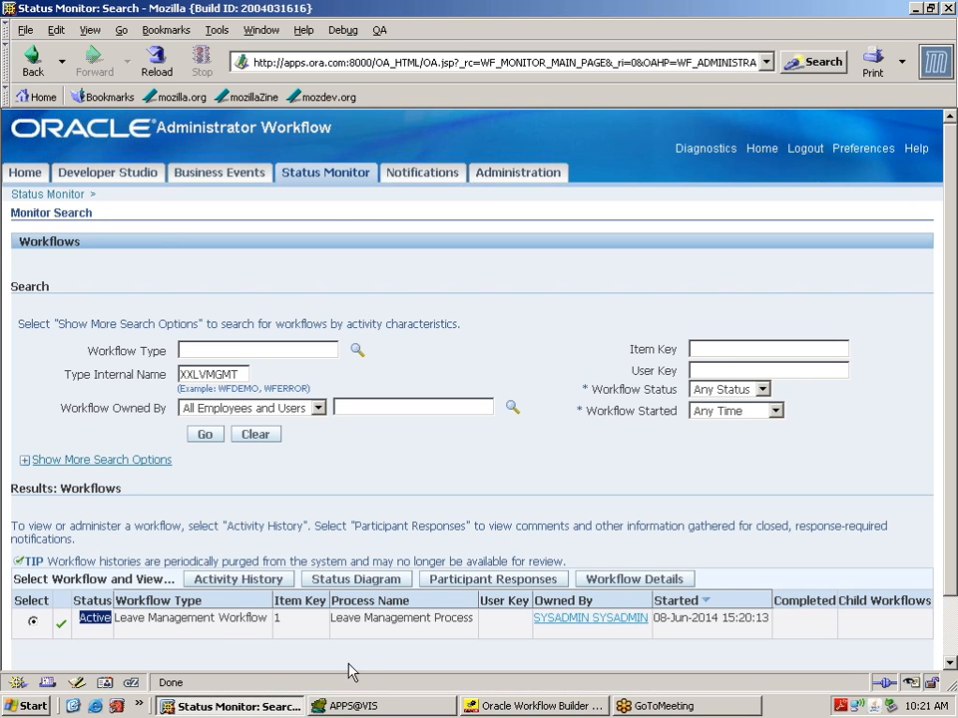
{"action": "left_click", "coordinate": [362, 581]}
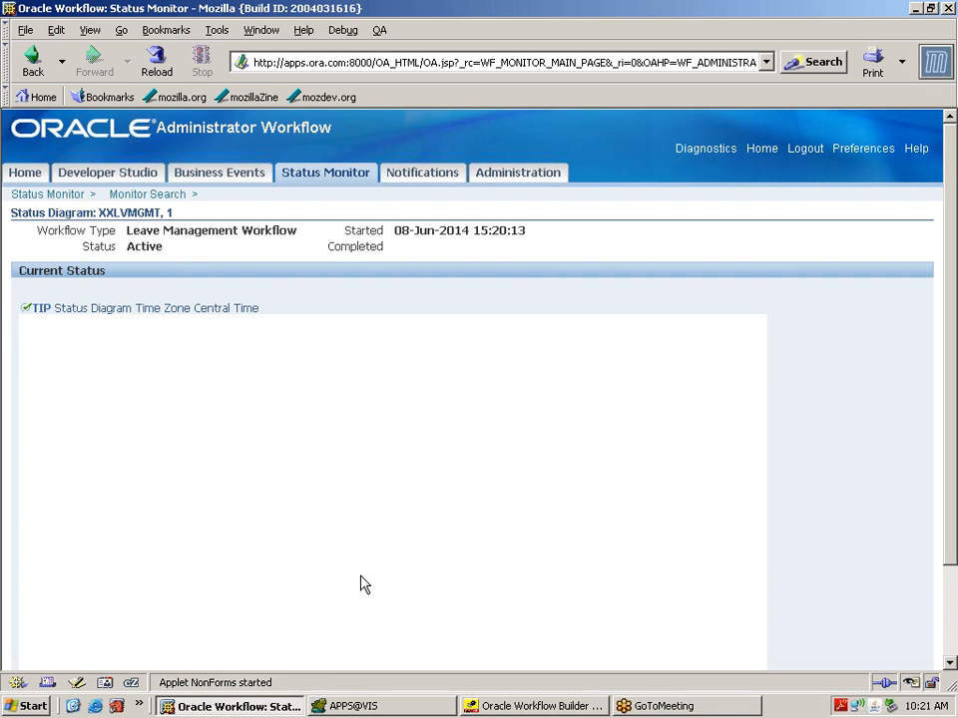
Step: Review the status diagram page's action buttons, then log out of Workflow Administrator
{"action": "left_click", "coordinate": [950, 664]}
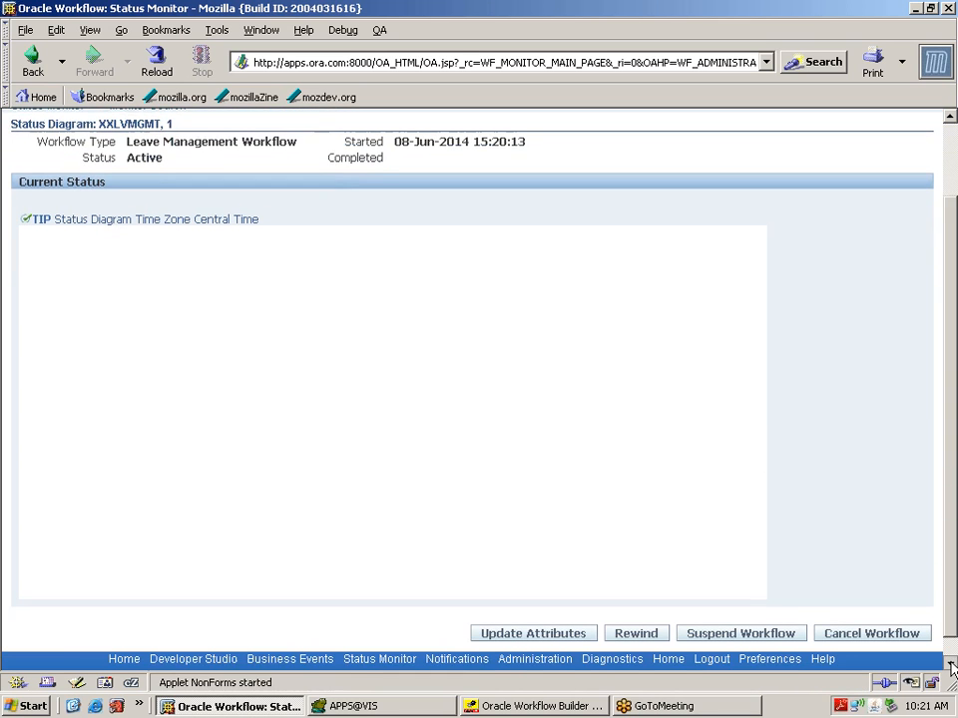
{"action": "left_click", "coordinate": [950, 663]}
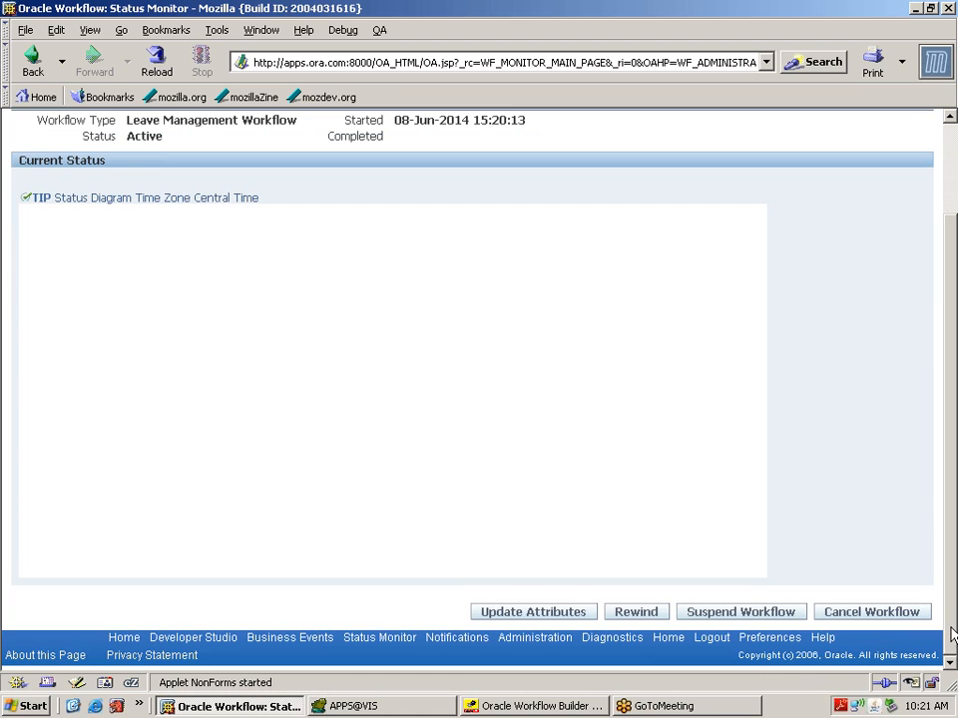
{"action": "scroll", "coordinate": [932, 475], "scroll_direction": "up", "scroll_amount": 2}
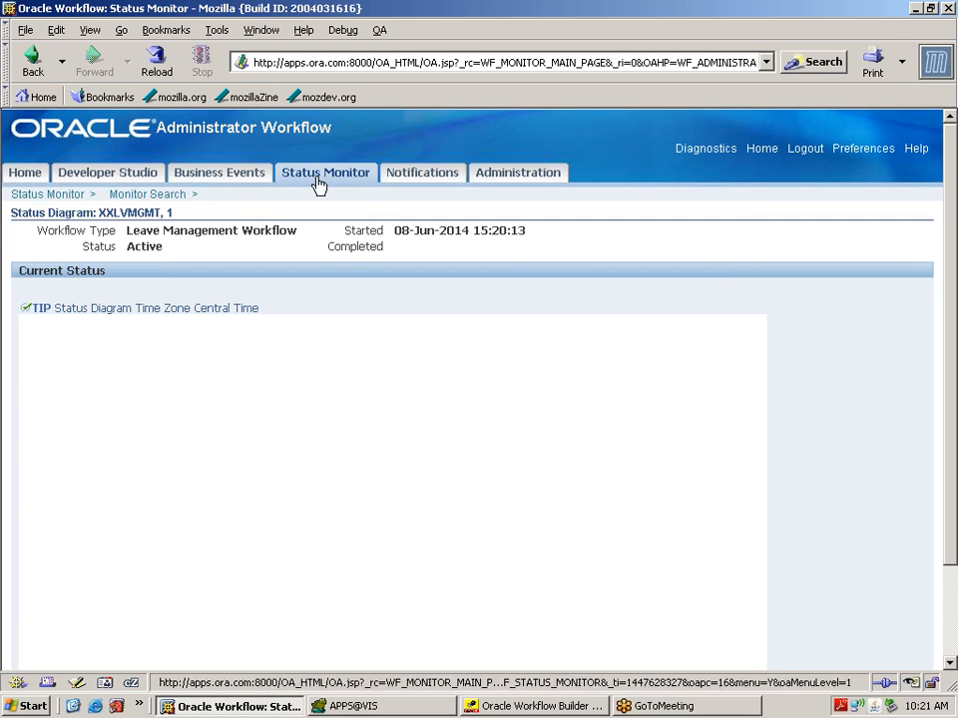
{"action": "left_click", "coordinate": [951, 656]}
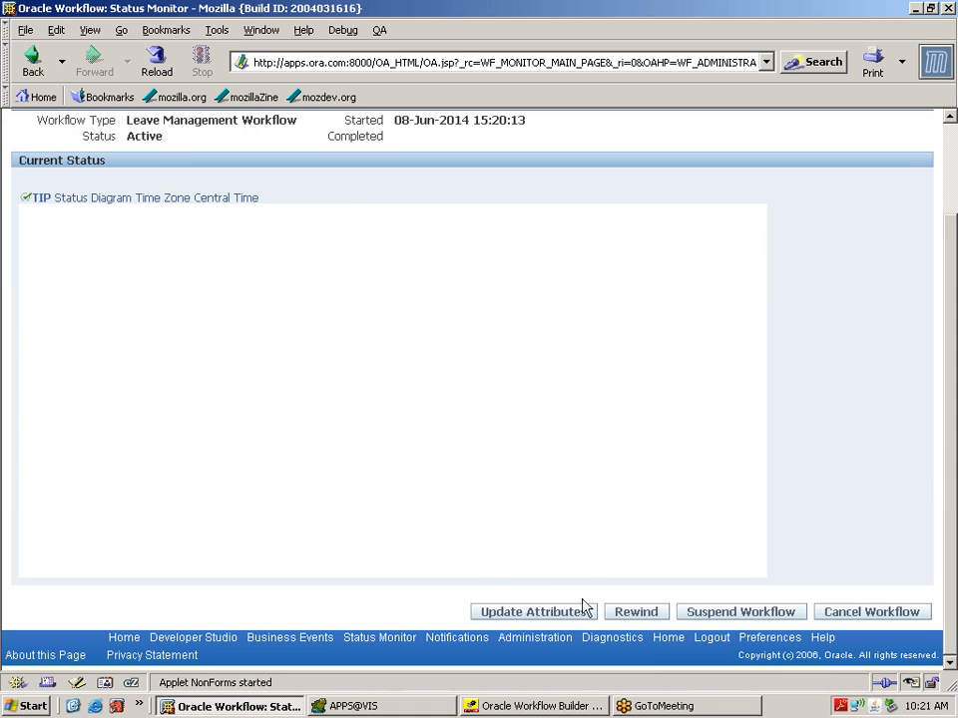
{"action": "left_click", "coordinate": [953, 152]}
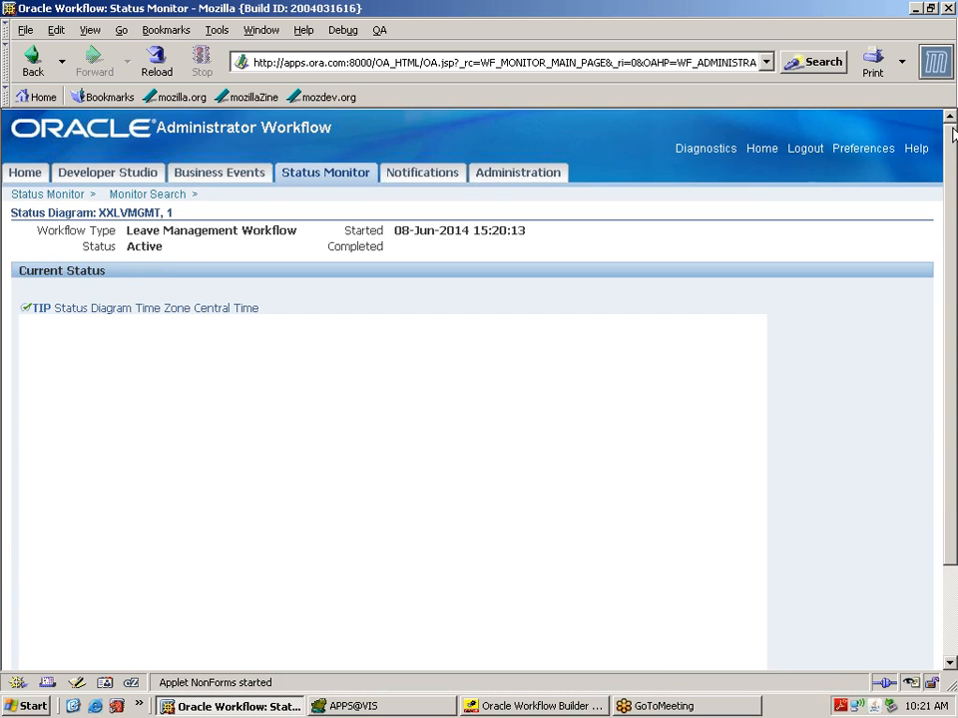
{"action": "left_click", "coordinate": [806, 148]}
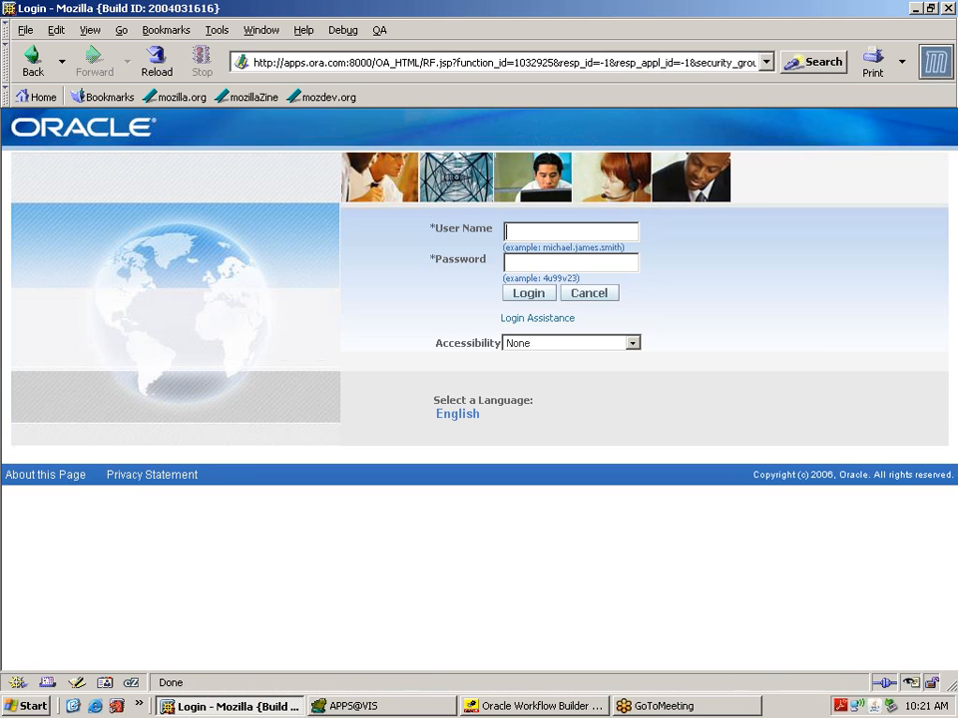
Step: Sign in with the approver's user name and password
{"action": "type", "text": "operations"}
{"action": "key", "text": "Tab"}
{"action": "type", "text": "*******"}
{"action": "key", "text": "Return"}
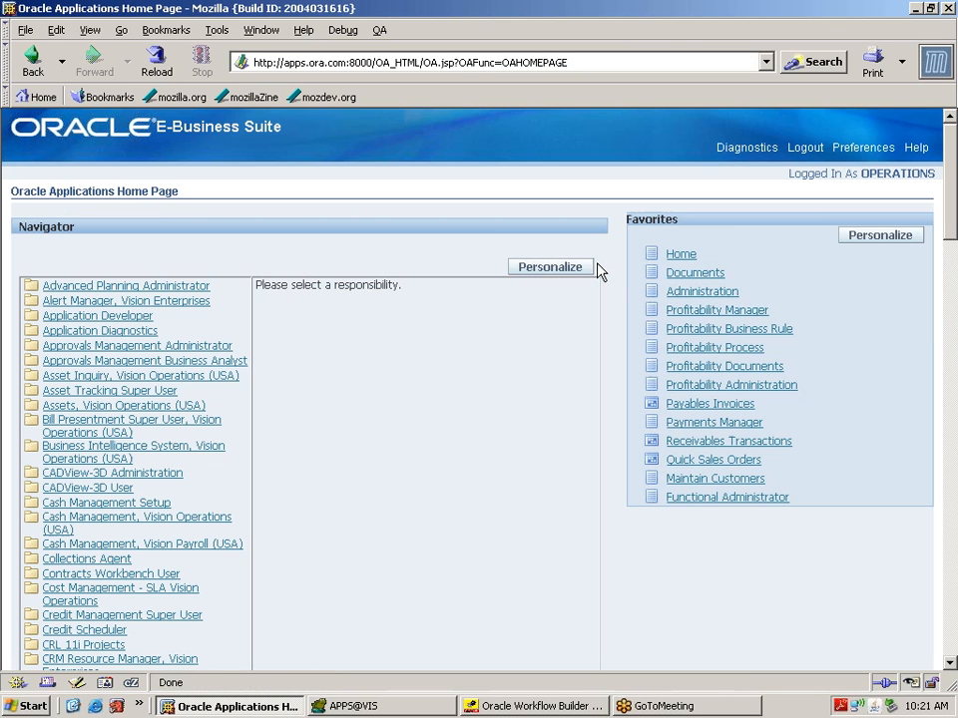
Step: Open the Notifications worklist under Workflow Administrator Web Applications
{"action": "left_click", "coordinate": [948, 649]}
{"action": "left_click", "coordinate": [946, 648]}
{"action": "left_click", "coordinate": [947, 649]}
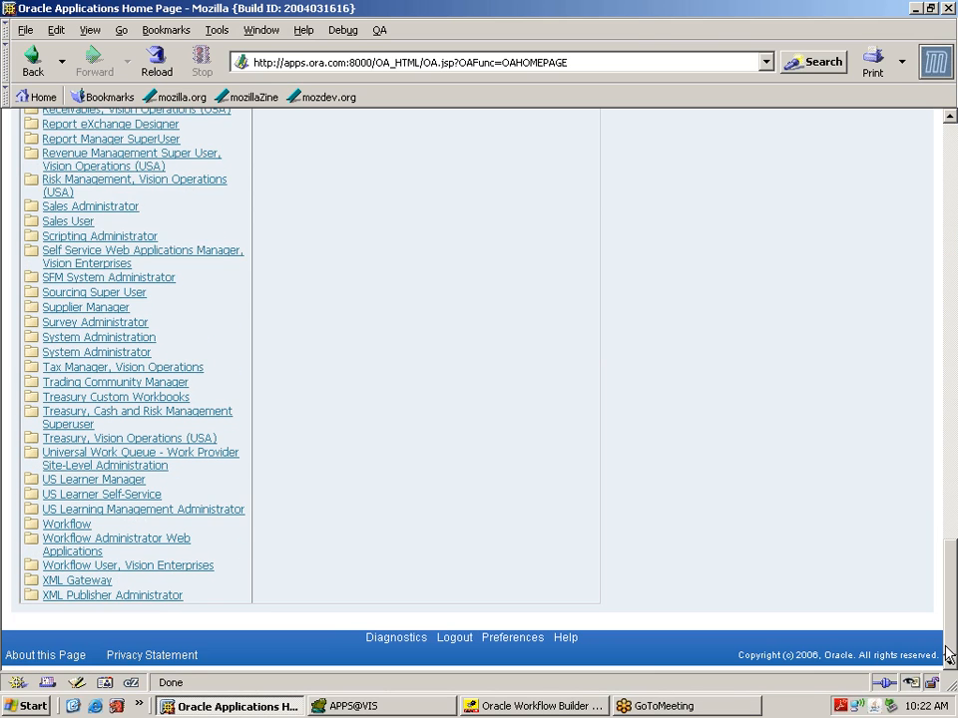
{"action": "left_click", "coordinate": [139, 548]}
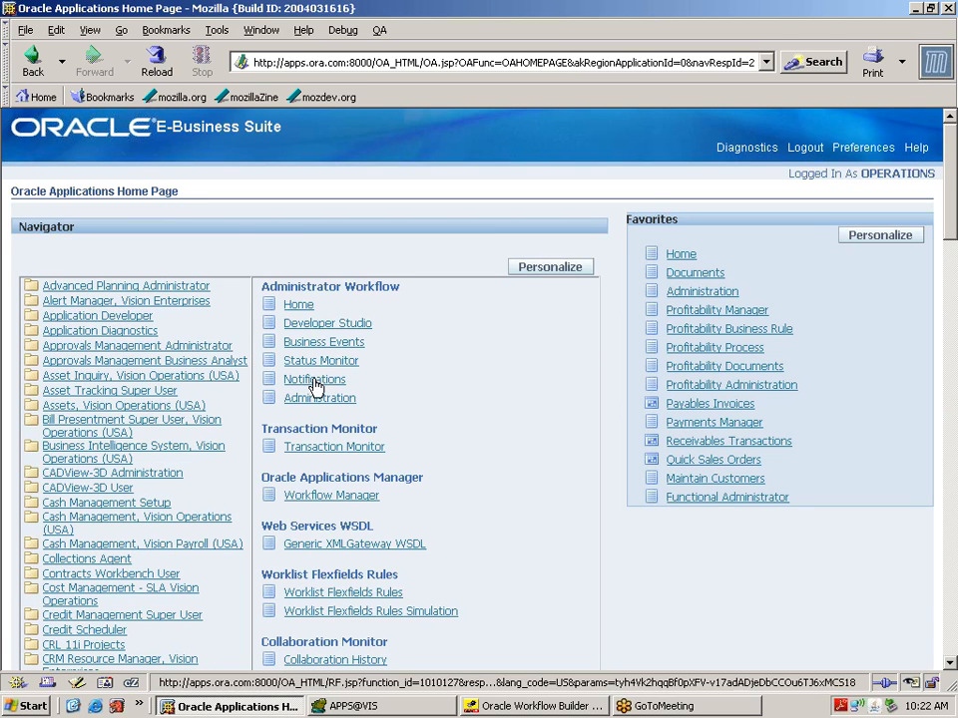
{"action": "left_click", "coordinate": [314, 383]}
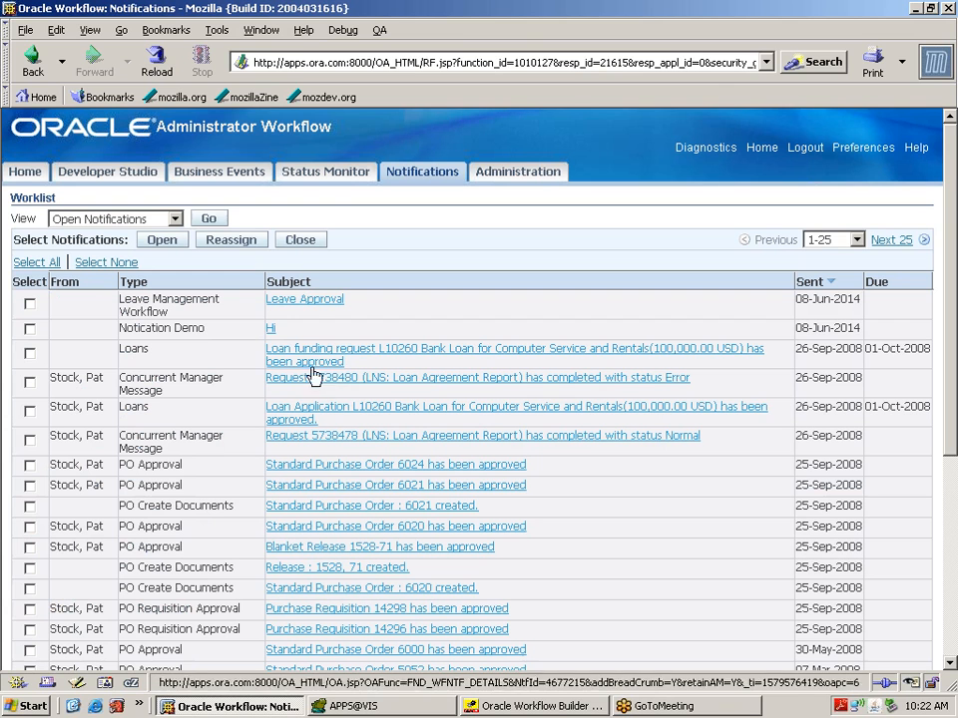
Step: Approve the Leave Approval notification, then log out
{"action": "left_click", "coordinate": [308, 299]}
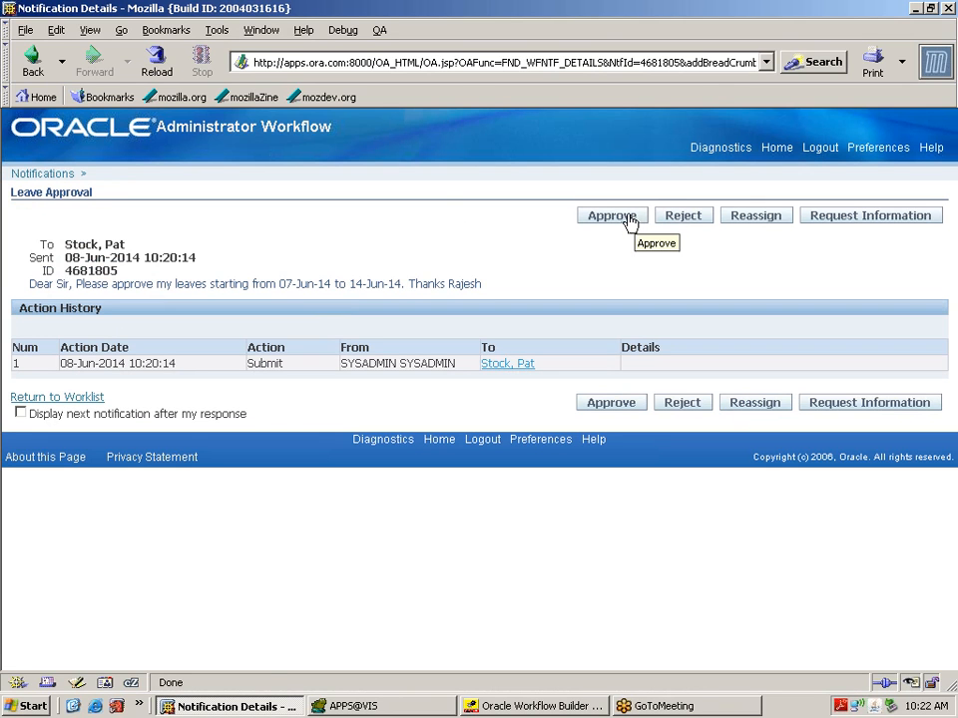
{"action": "left_click", "coordinate": [629, 221]}
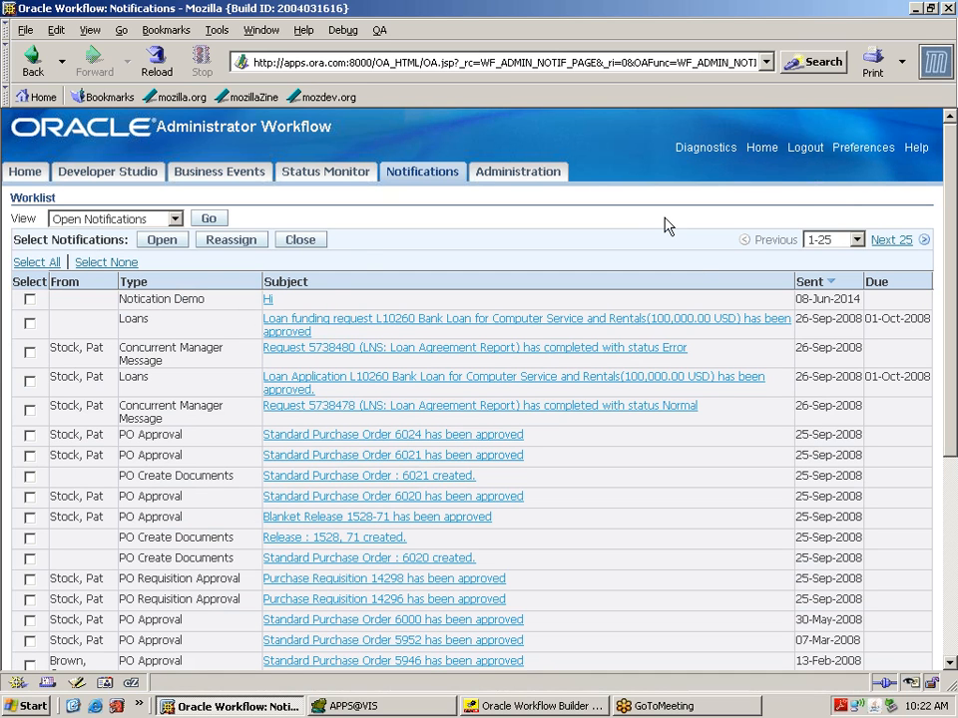
{"action": "left_click", "coordinate": [803, 156]}
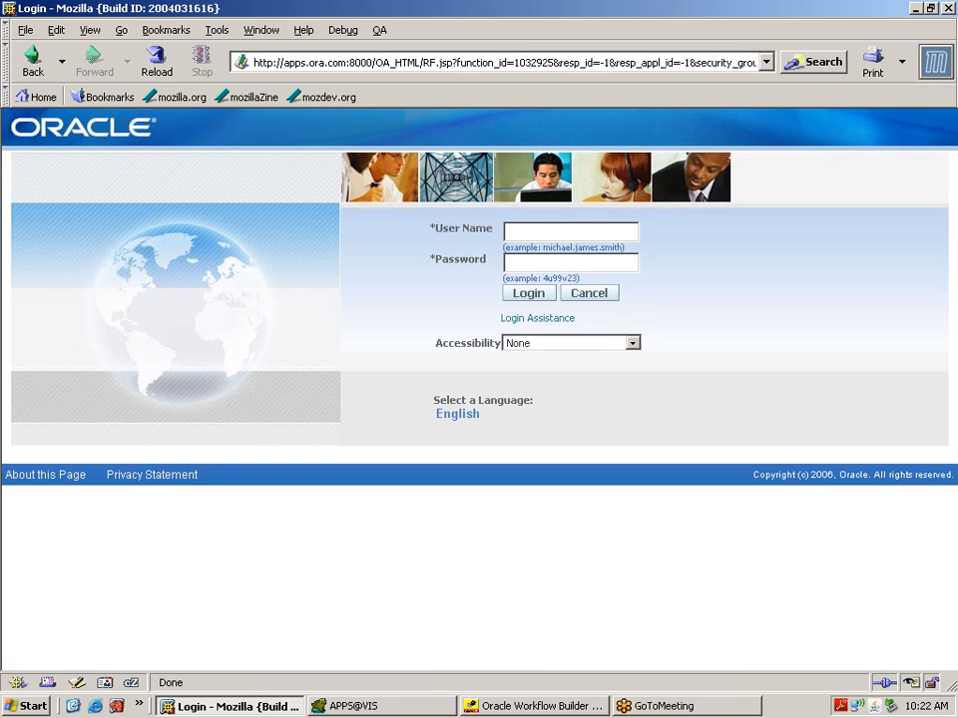
Step: Log in as the system administrator and open Developer Studio under Workflow Administrator Web Applications
{"action": "type", "text": "sysadmin"}
{"action": "key", "text": "Tab"}
{"action": "type", "text": "sysadmi"}
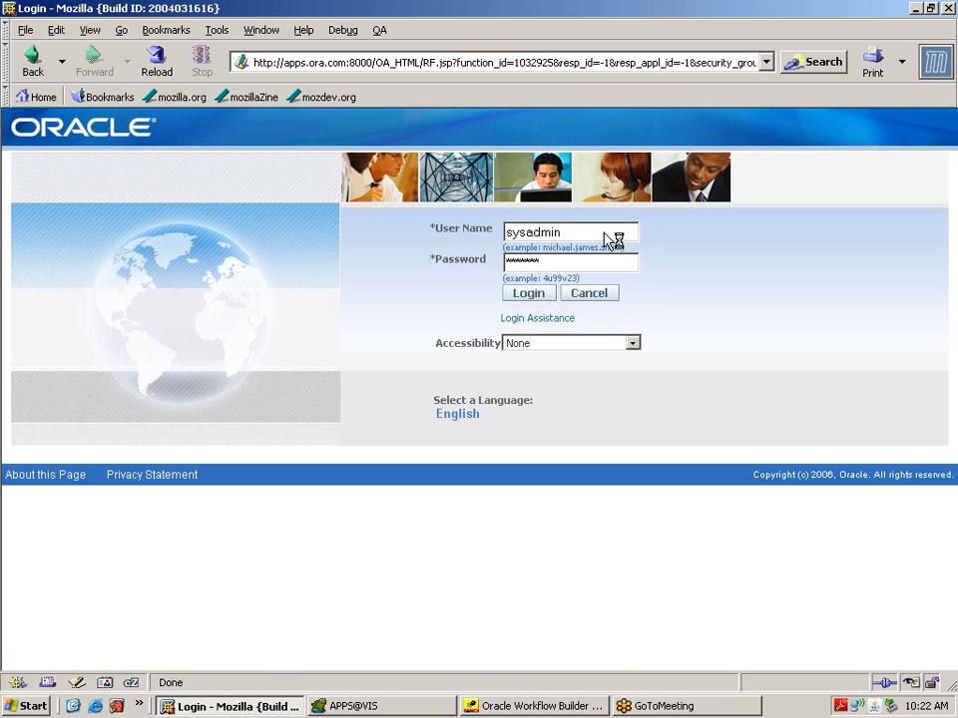
{"action": "key", "text": "Return"}
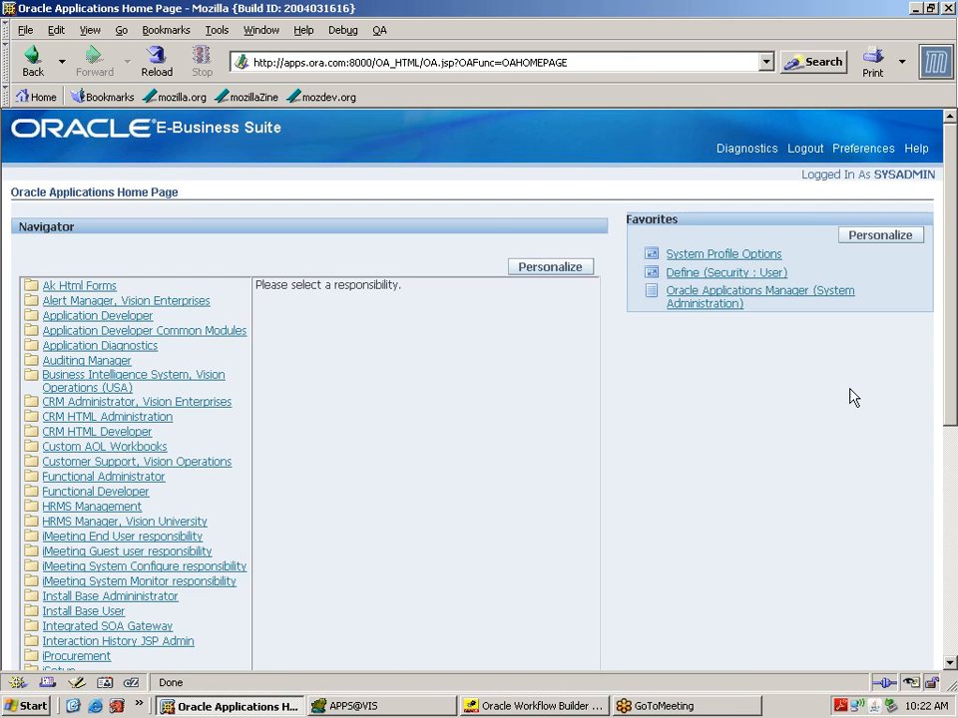
{"action": "left_click", "coordinate": [948, 619]}
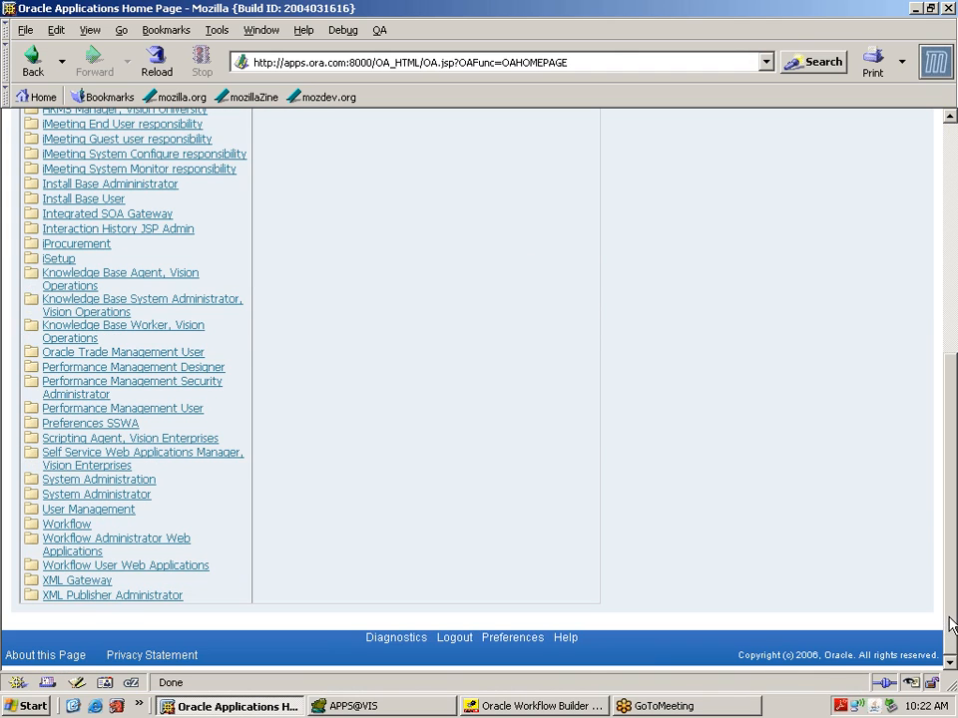
{"action": "left_click", "coordinate": [157, 544]}
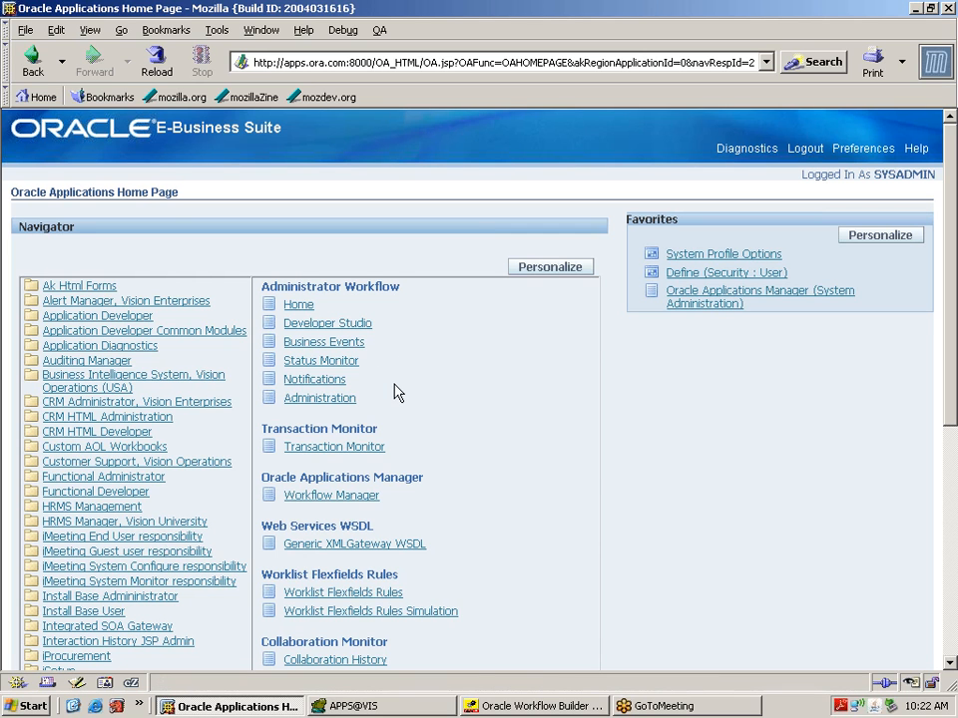
{"action": "left_click", "coordinate": [357, 326]}
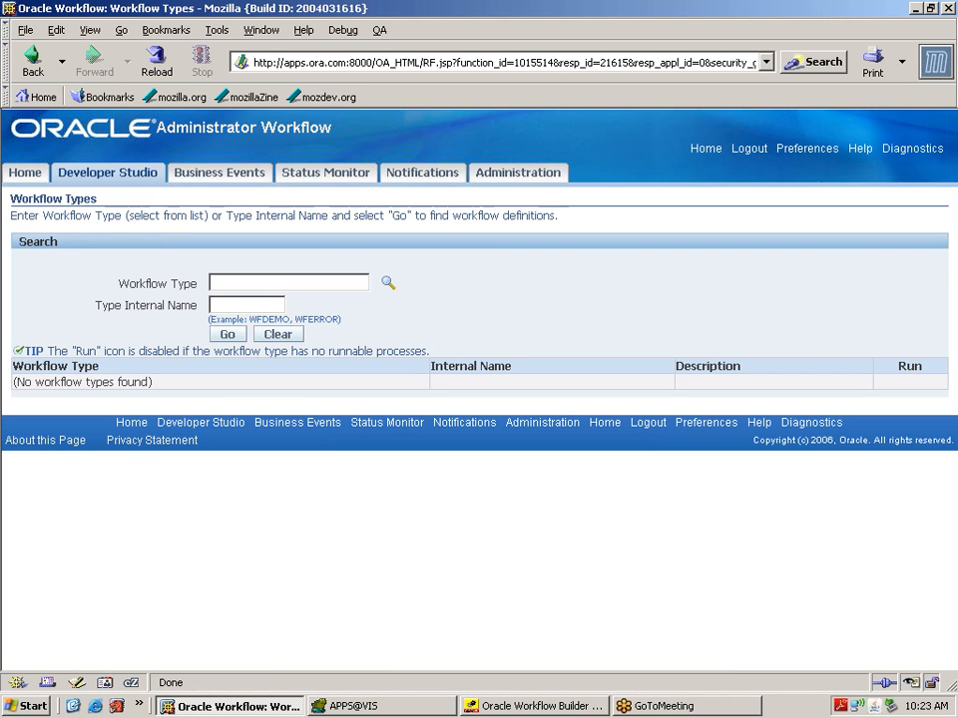
Step: Look up XXLVMGMT in Status Monitor and open the status diagram of its Complete run
{"action": "type", "text": "XXLVMGMT"}
{"action": "left_click", "coordinate": [230, 335]}
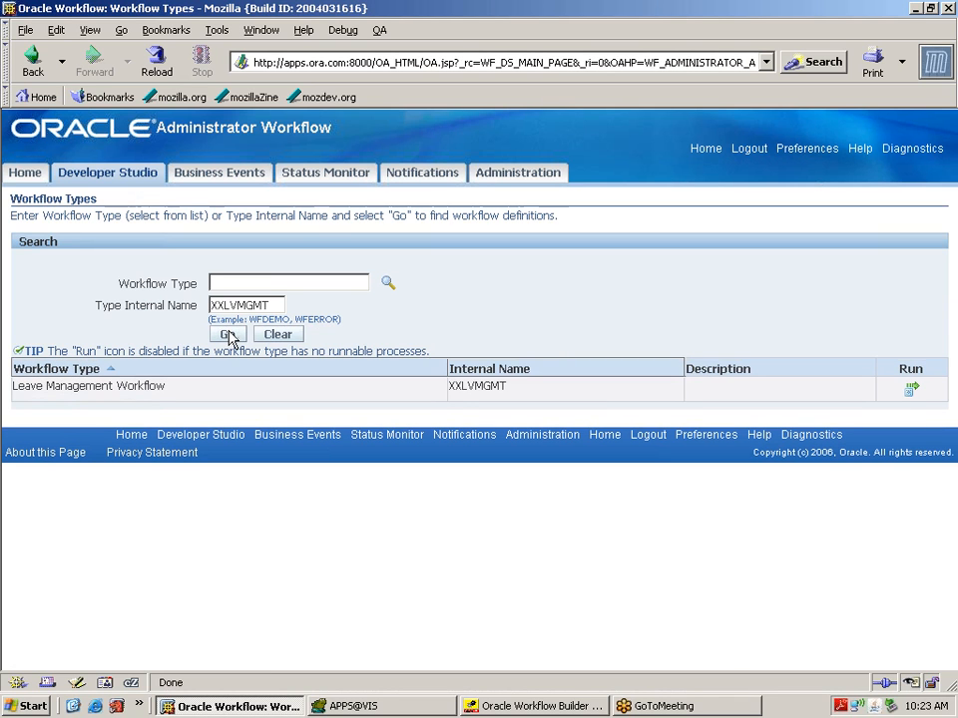
{"action": "left_click", "coordinate": [346, 181]}
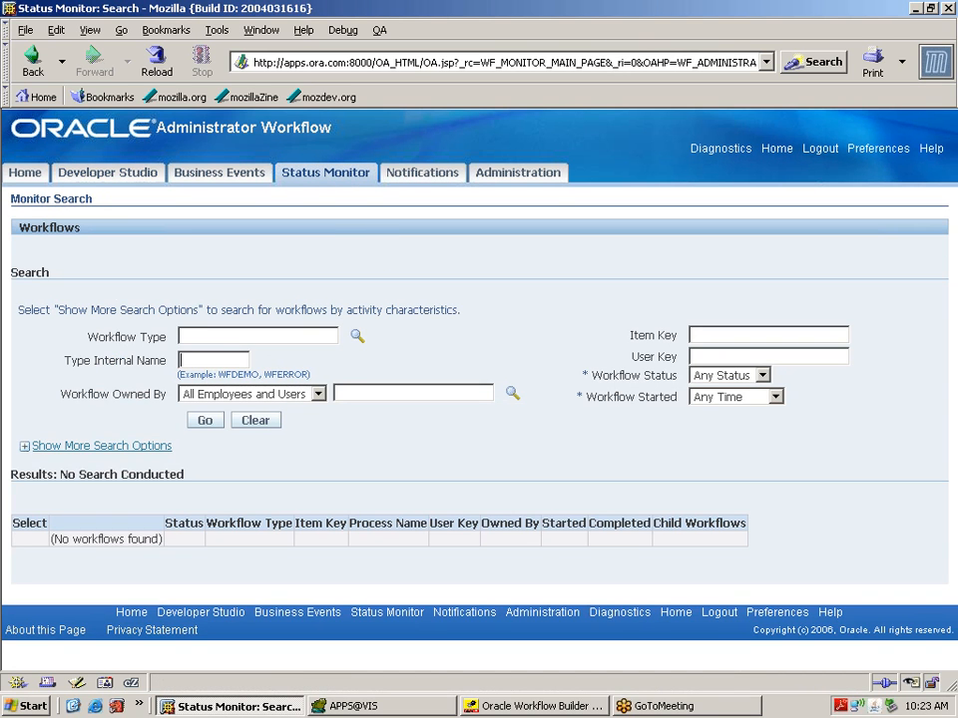
{"action": "type", "text": "XXLVMGMT"}
{"action": "left_click", "coordinate": [214, 422]}
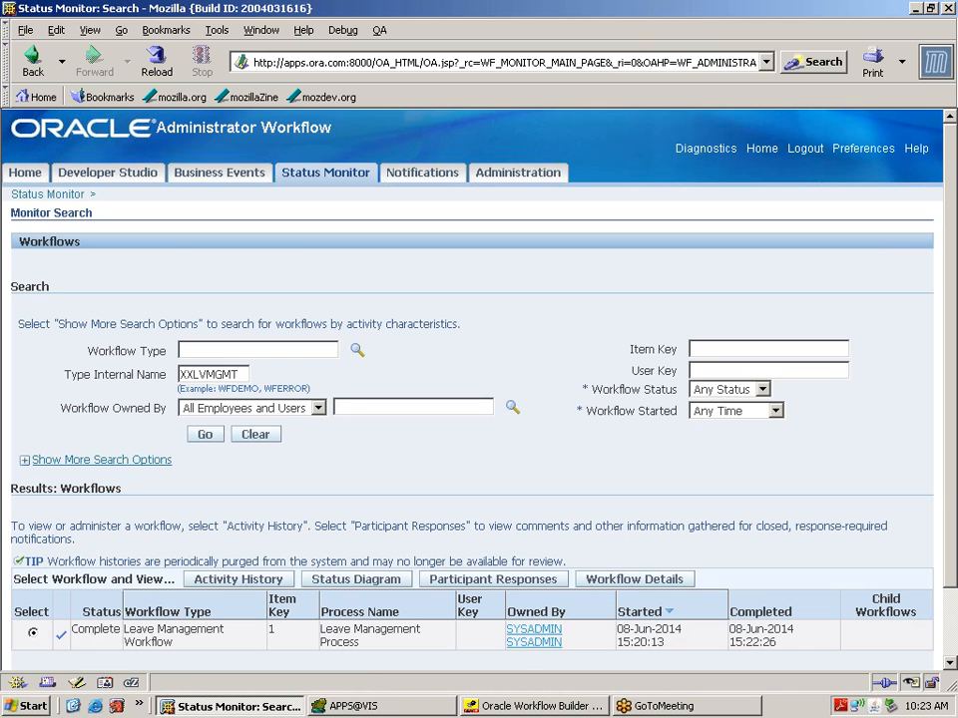
{"action": "left_click_drag", "start_coordinate": [121, 630], "coordinate": [72, 630]}
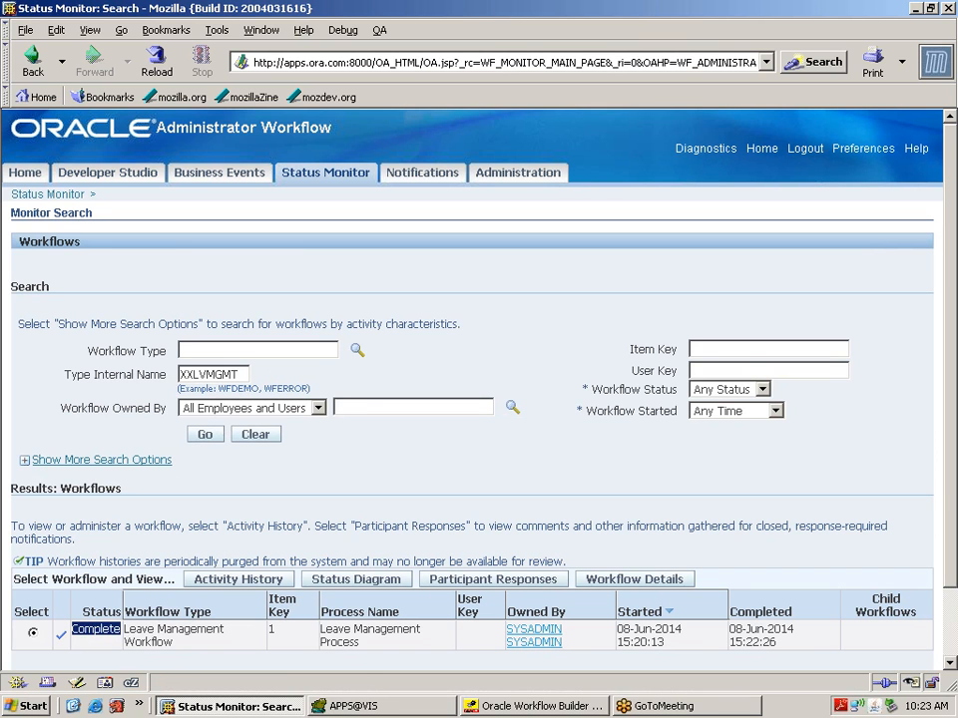
{"action": "left_click", "coordinate": [368, 580]}
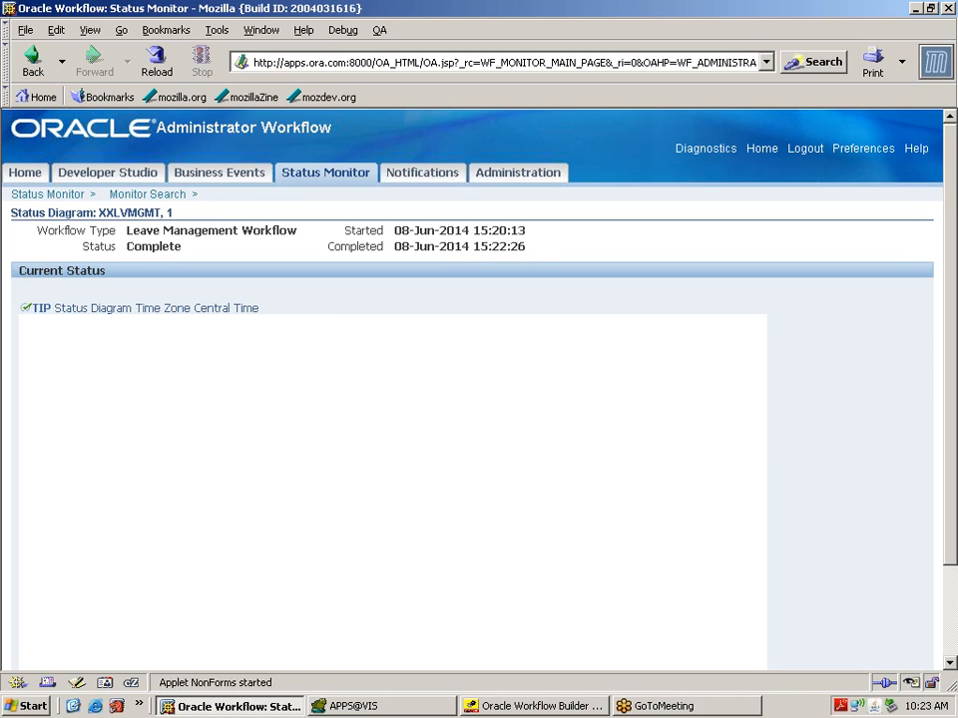
Step: Highlight the 22:26 completion time, then return to Developer Studio's Workflow Types search
{"action": "left_click_drag", "start_coordinate": [492, 245], "coordinate": [526, 246]}
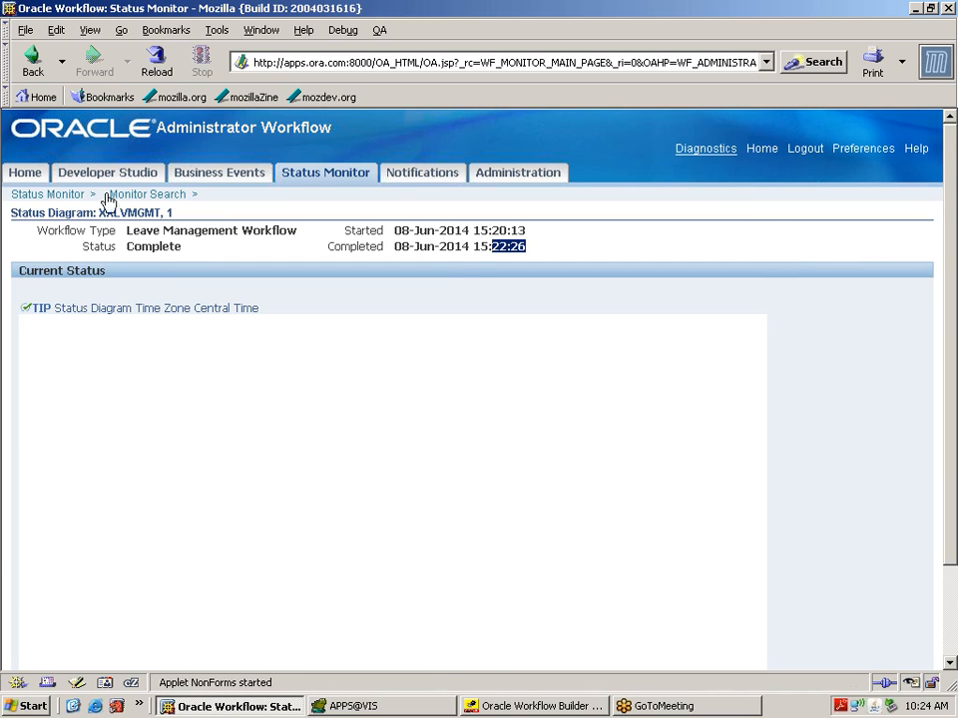
{"action": "left_click", "coordinate": [140, 173]}
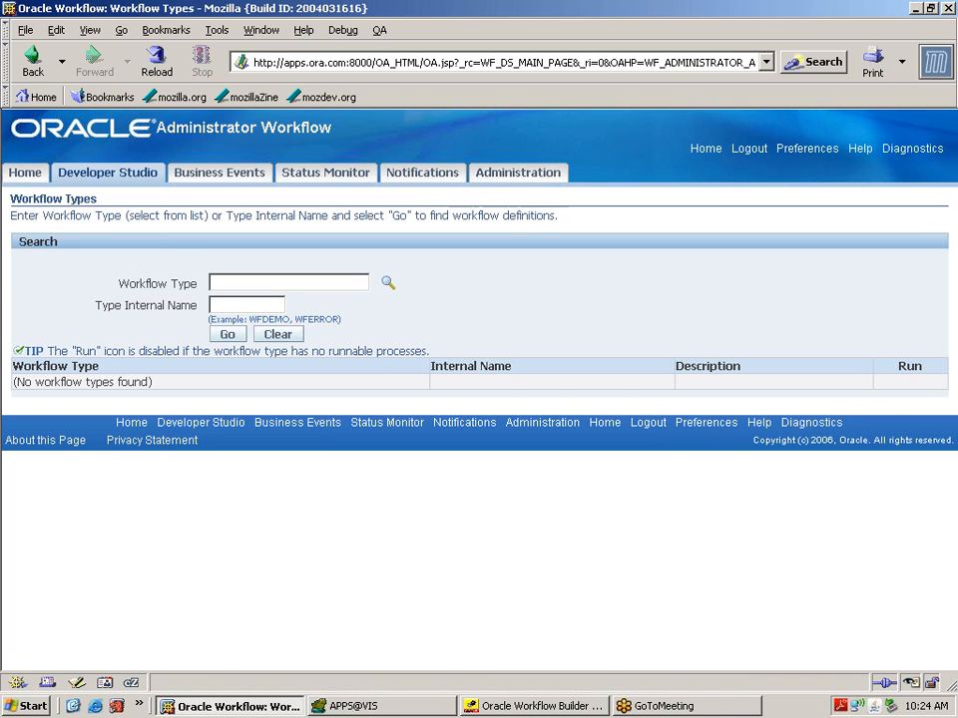
Step: Find XXLVMGMT and try running the Leave Management Workflow with item key 1
{"action": "type", "text": "XXLVMGMT"}
{"action": "left_click", "coordinate": [228, 334]}
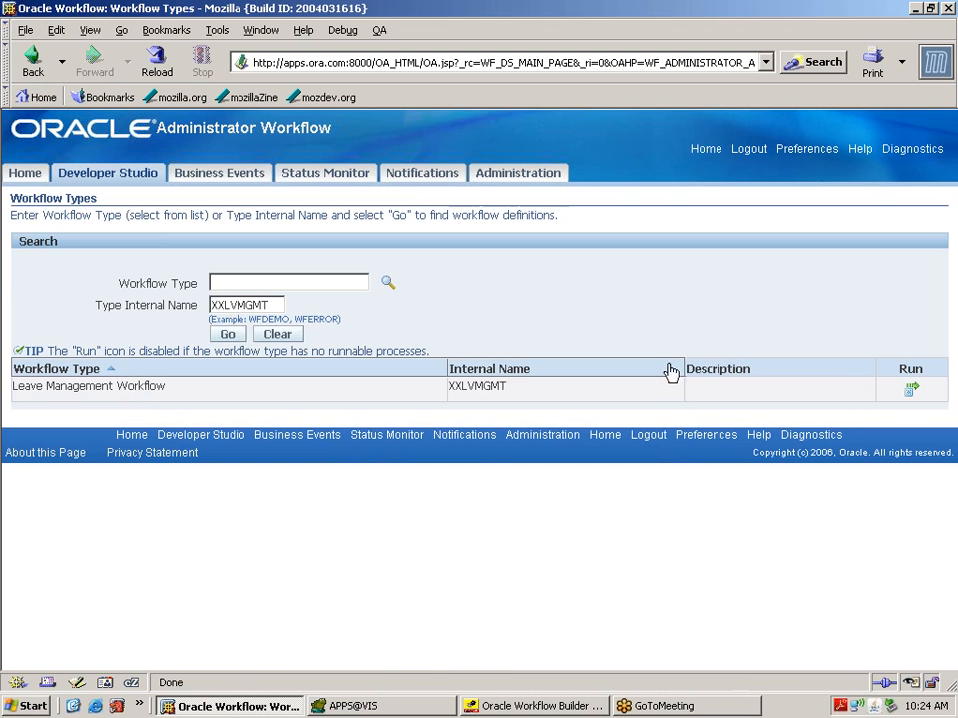
{"action": "left_click", "coordinate": [911, 389]}
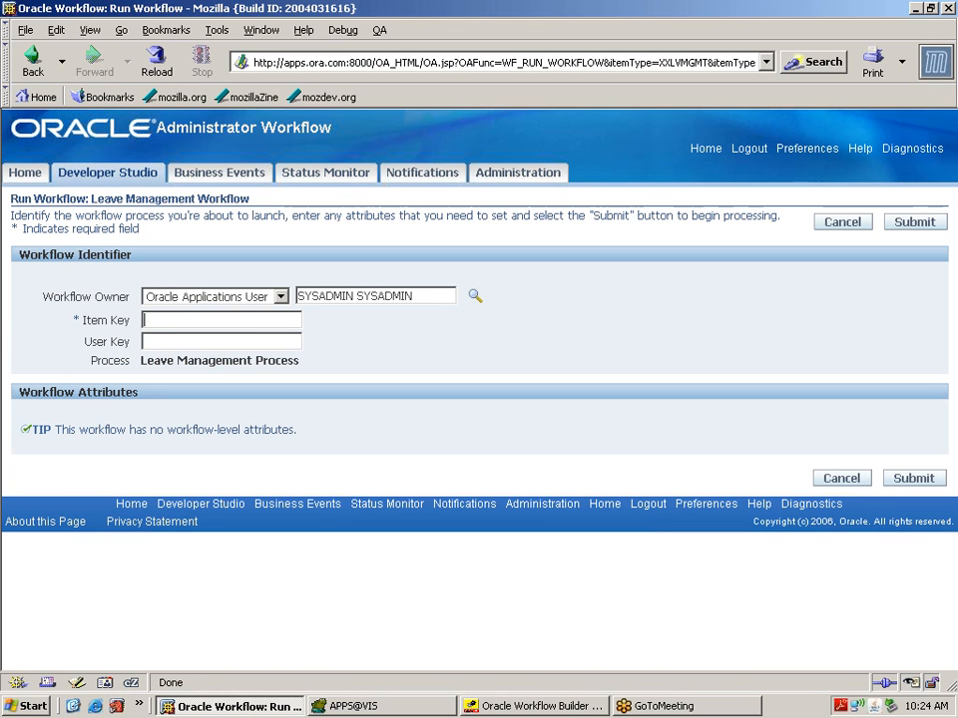
{"action": "type", "text": "1"}
{"action": "left_click", "coordinate": [903, 480]}
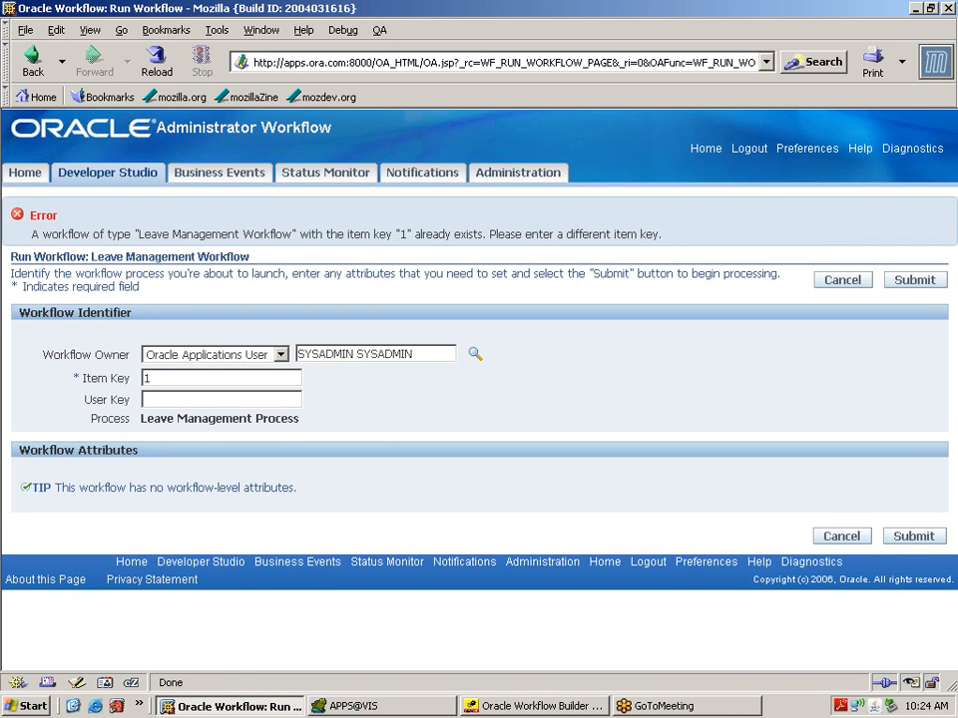
Step: After the duplicate-key error, rerun the workflow with item key 2
{"action": "key", "text": "BackSpace"}
{"action": "type", "text": "2"}
{"action": "left_click", "coordinate": [915, 540]}
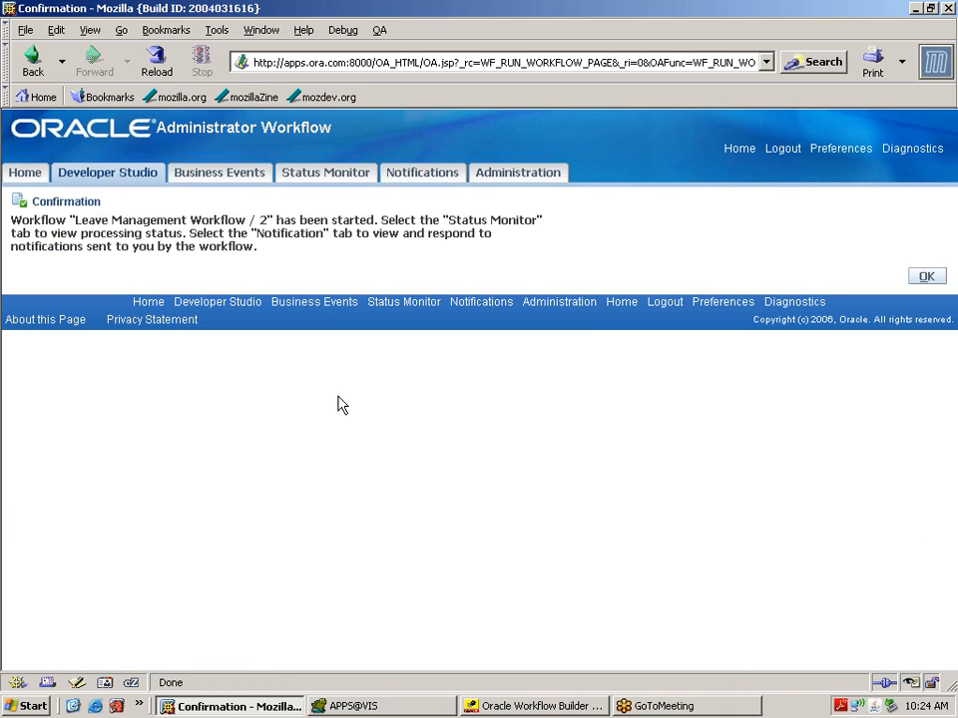
{"action": "left_click", "coordinate": [322, 176]}
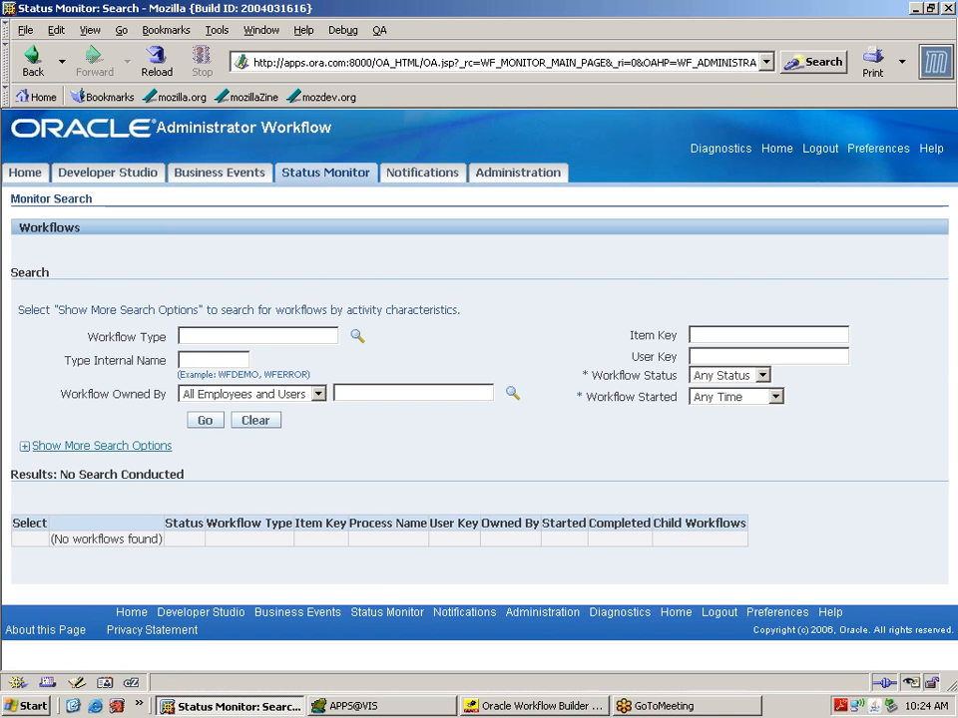
Step: Search Status Monitor for XXLVMGMT, highlighting run 2 as Active alongside completed run 1
{"action": "type", "text": "XXLVMGMT"}
{"action": "left_click", "coordinate": [207, 421]}
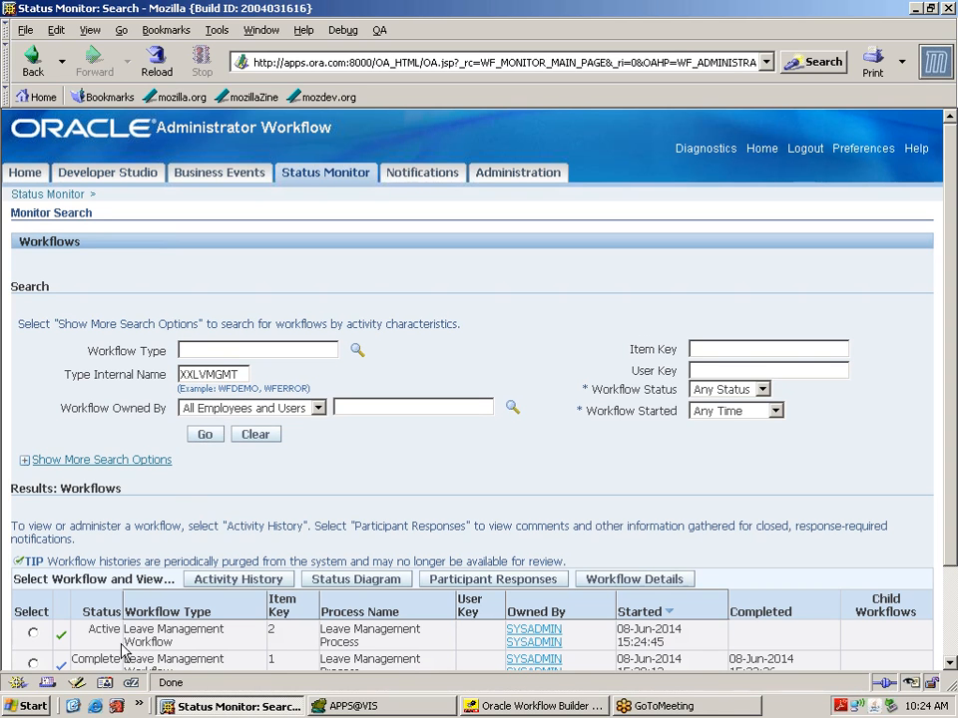
{"action": "double_click", "coordinate": [104, 630]}
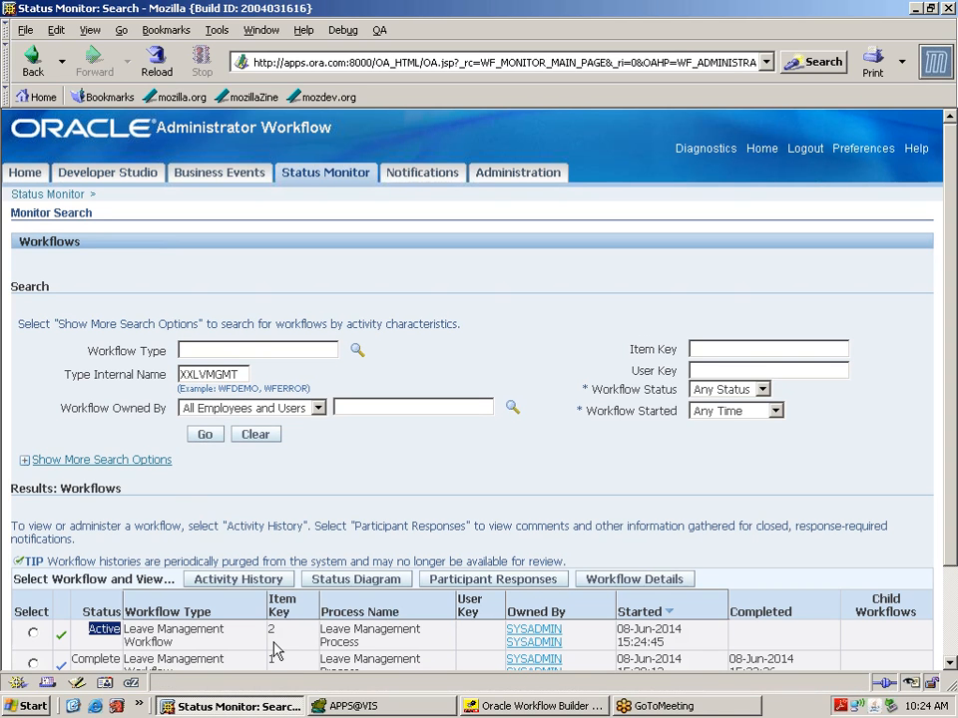
{"action": "left_click_drag", "start_coordinate": [122, 641], "coordinate": [269, 638]}
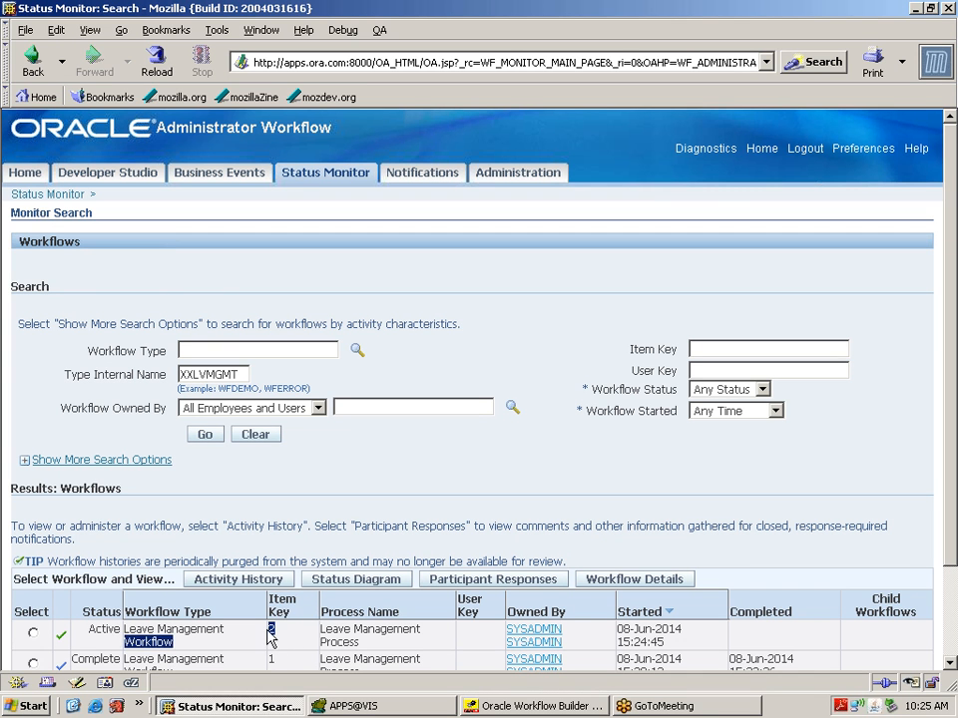
Step: Sign out of the Workflow Administrator session
{"action": "left_click", "coordinate": [949, 664]}
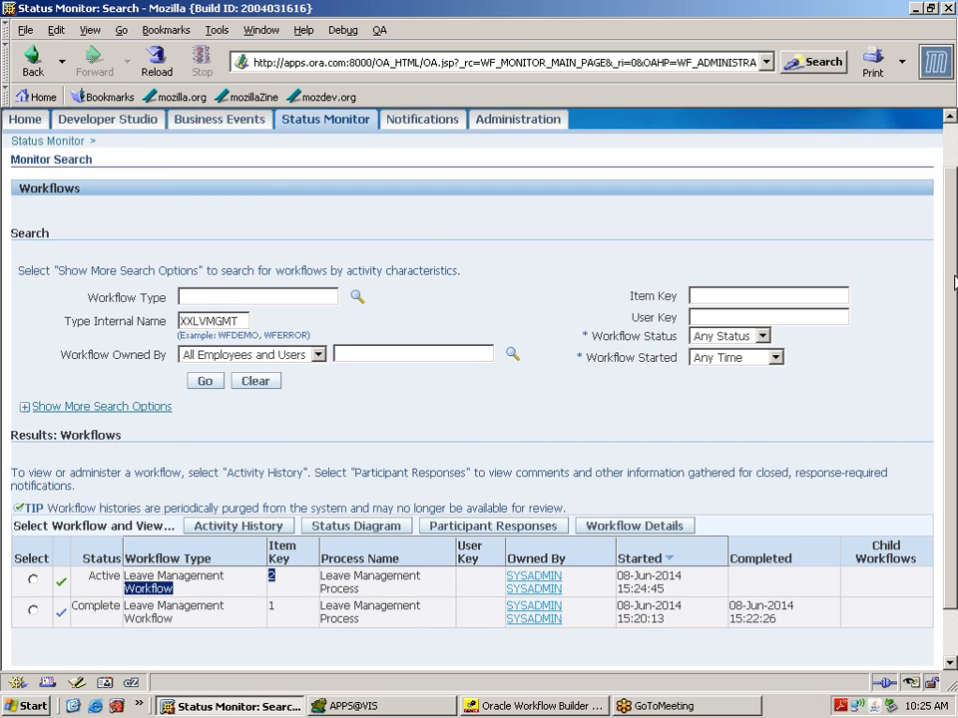
{"action": "left_click", "coordinate": [950, 117]}
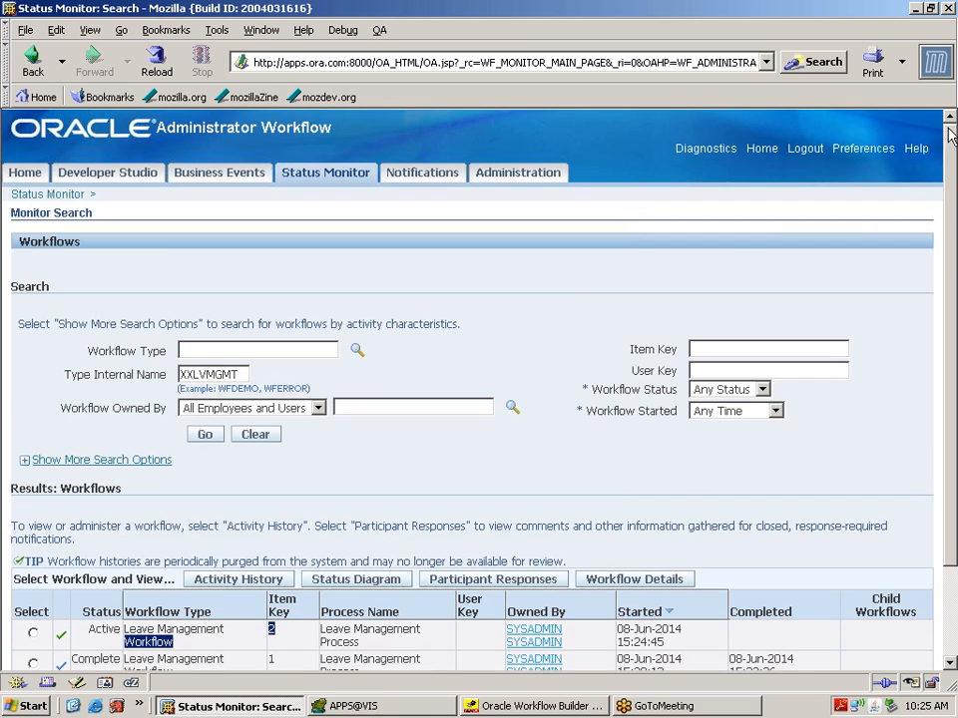
{"action": "left_click", "coordinate": [806, 148]}
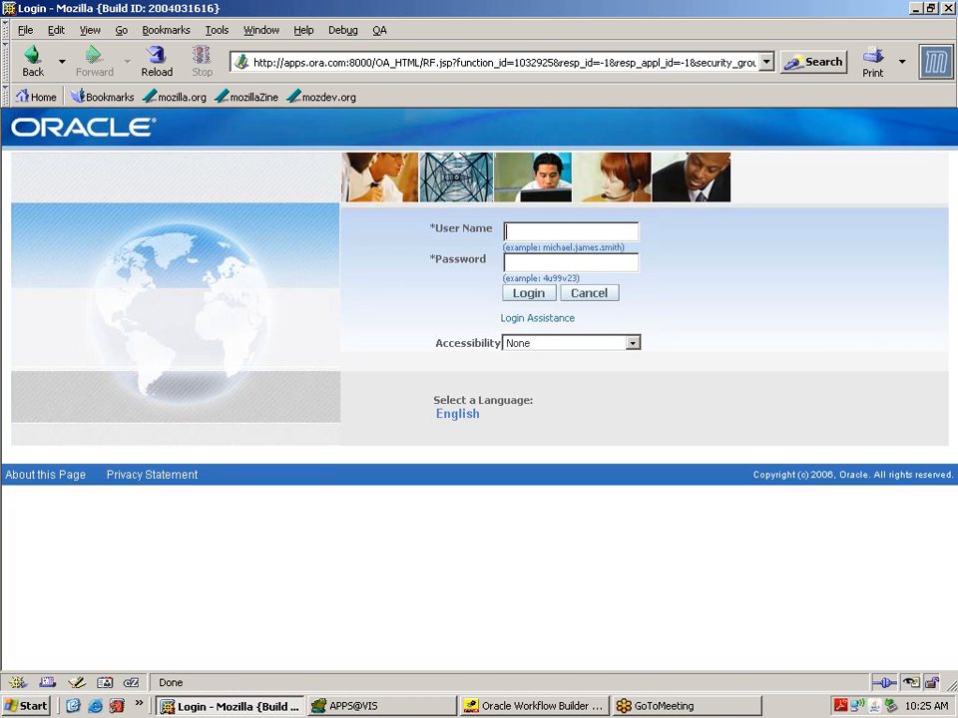
Step: Sign in as the approver and open the Workflow Administrator Notifications worklist
{"action": "type", "text": "operations"}
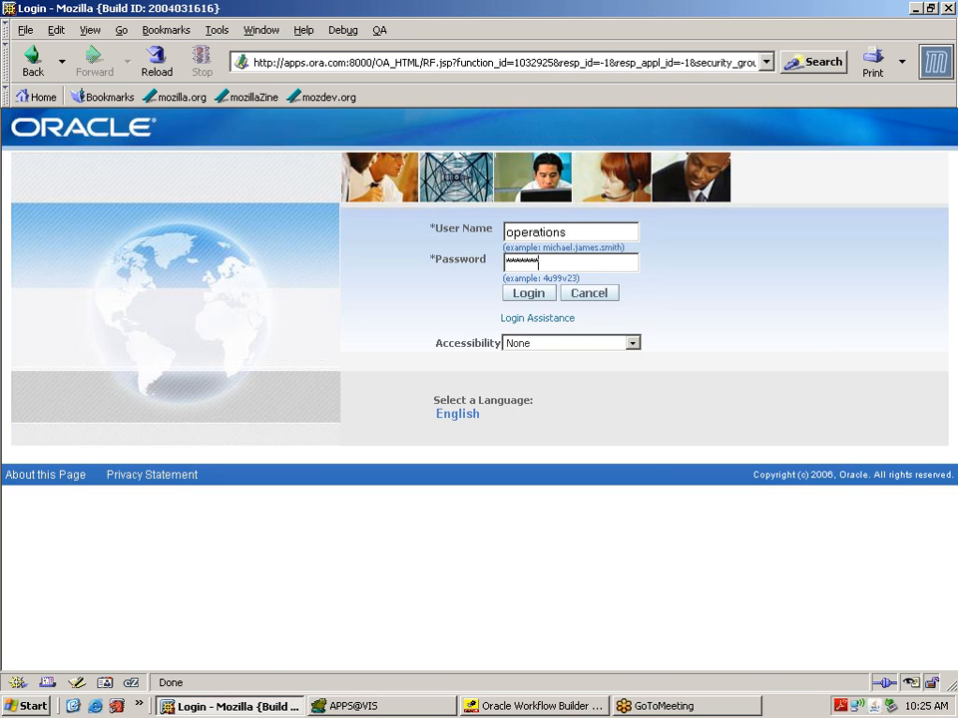
{"action": "key", "text": "Return"}
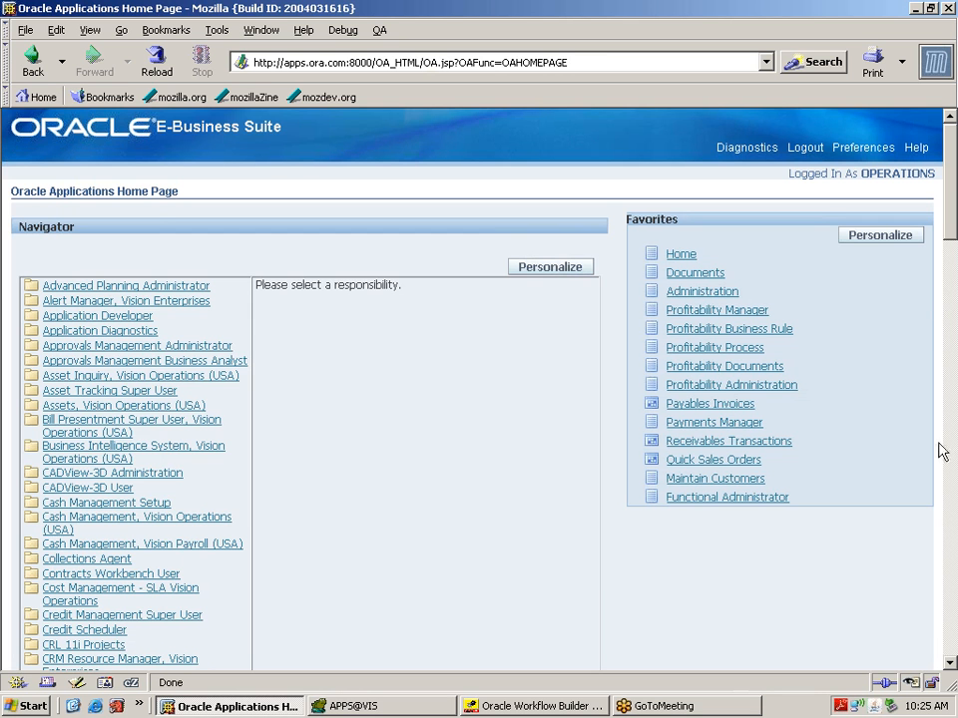
{"action": "scroll", "coordinate": [954, 616], "scroll_direction": "down", "scroll_amount": 15}
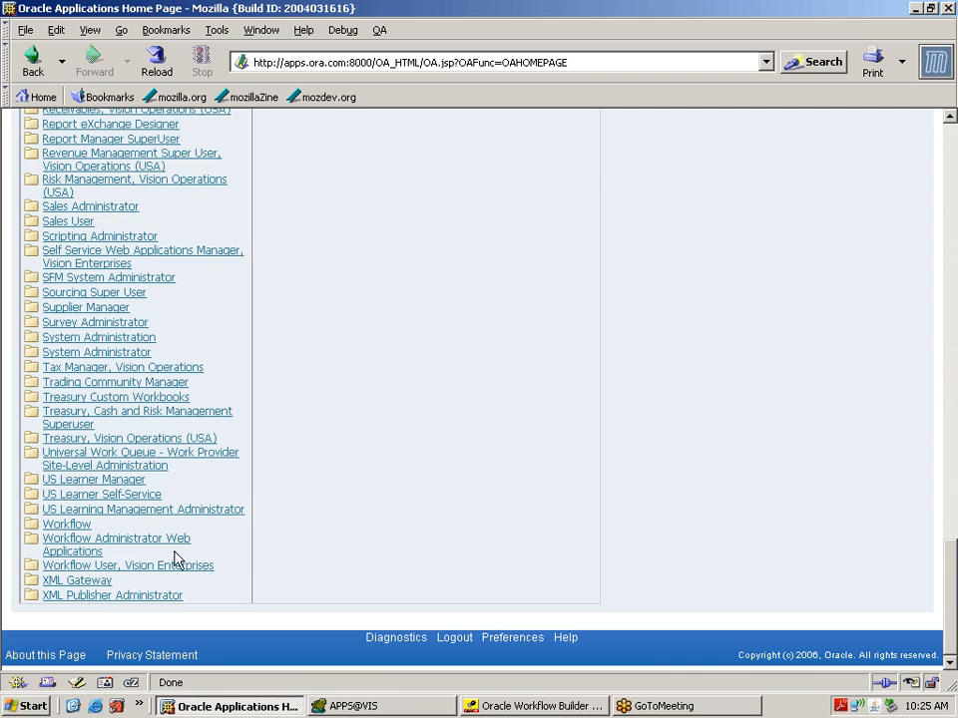
{"action": "left_click", "coordinate": [178, 548]}
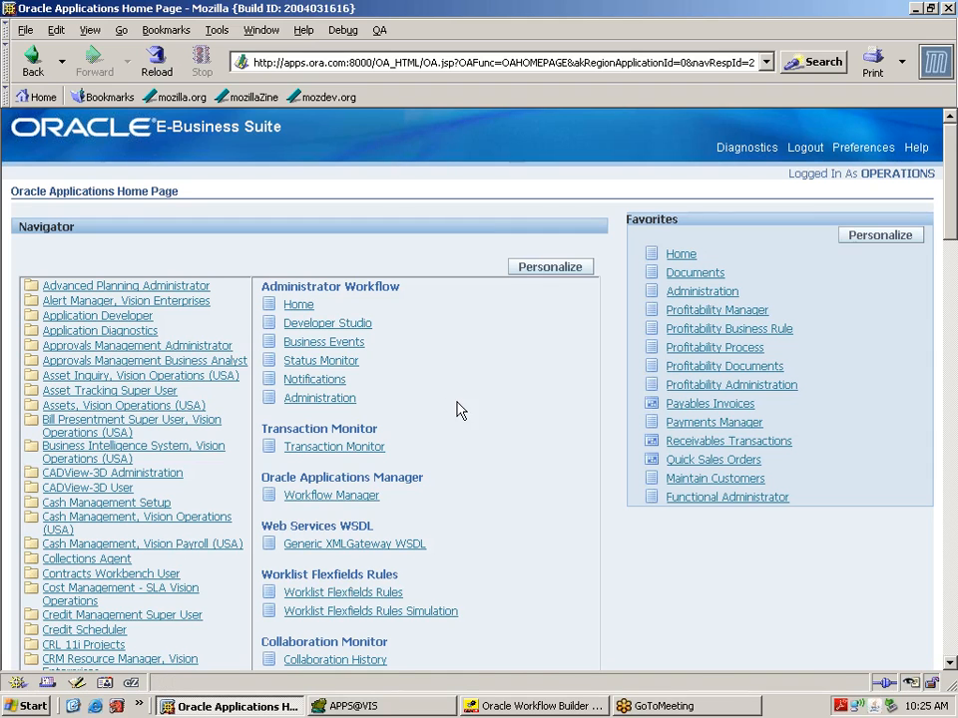
{"action": "left_click", "coordinate": [331, 381]}
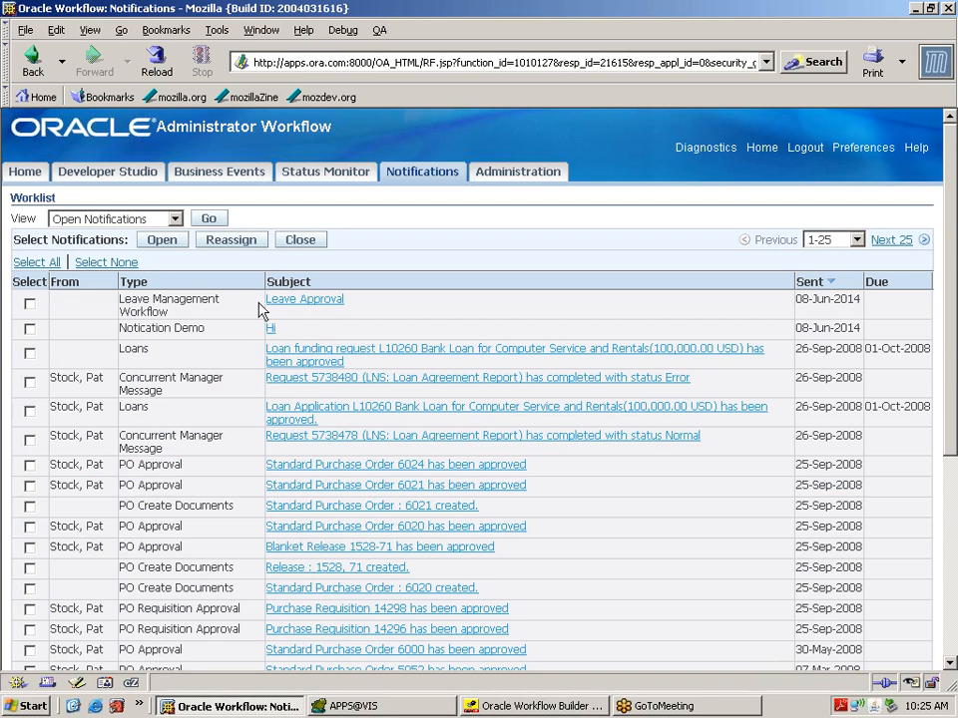
Step: Reject the Leave Approval notification, then go to the Status Monitor
{"action": "left_click", "coordinate": [305, 302]}
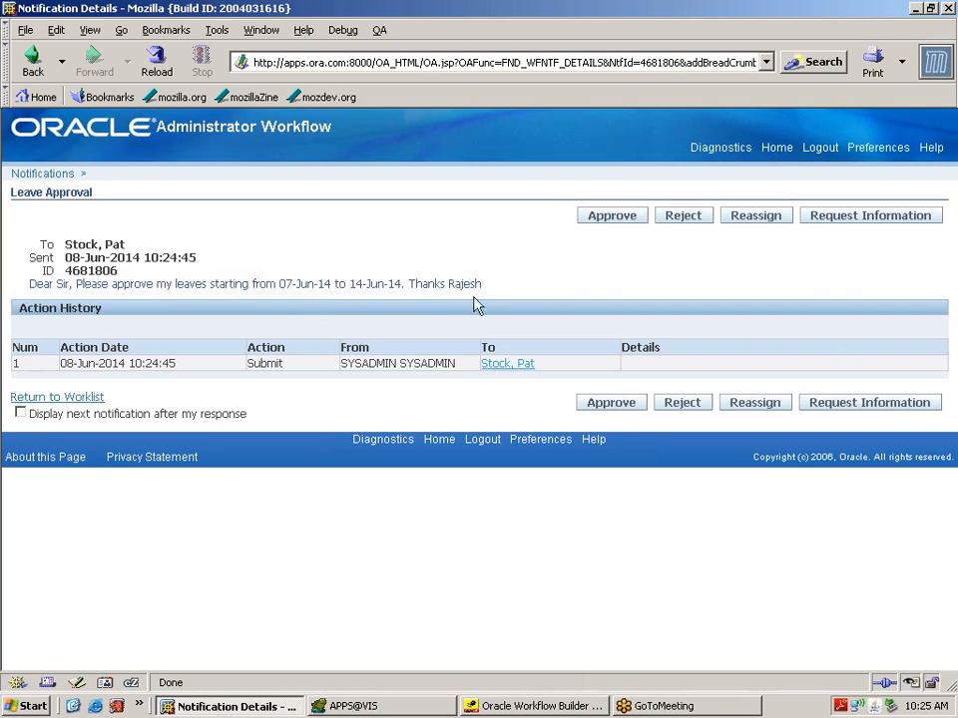
{"action": "left_click", "coordinate": [701, 217]}
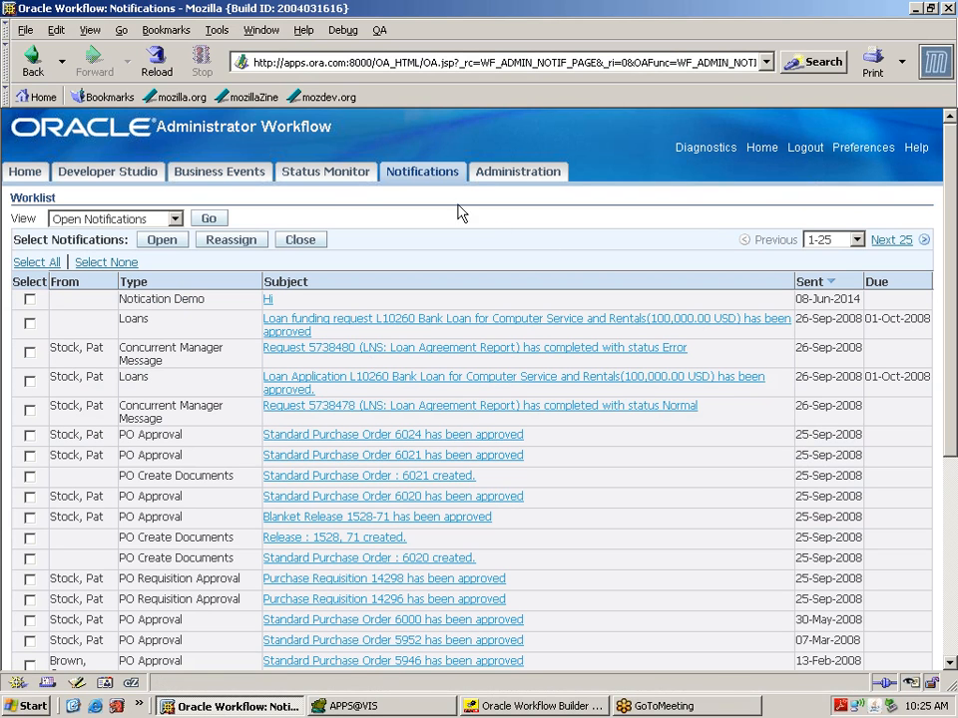
{"action": "left_click", "coordinate": [344, 179]}
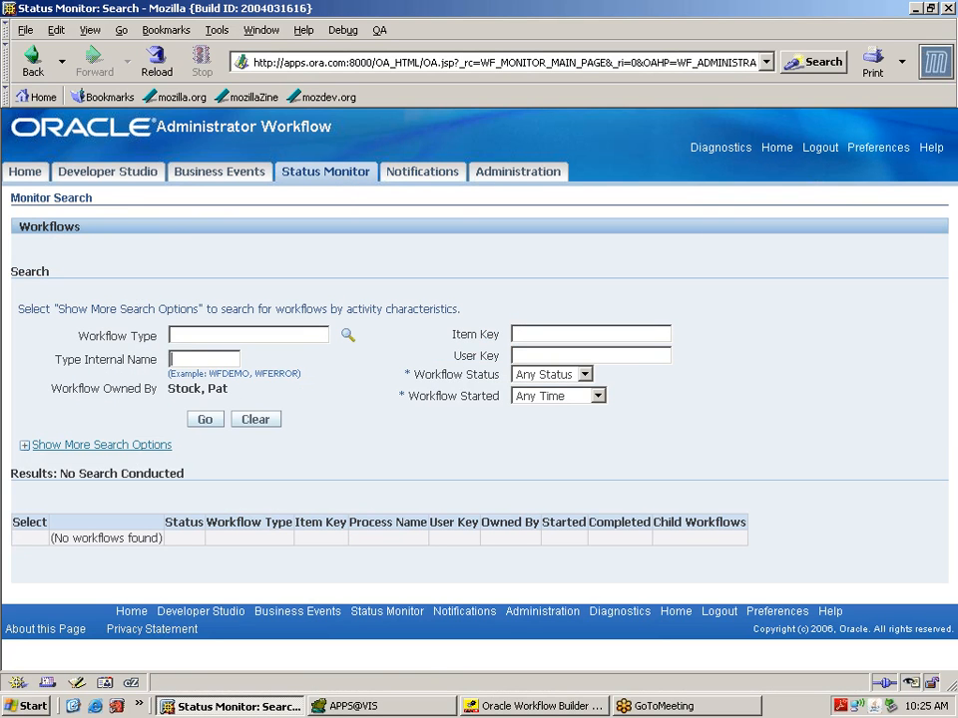
Step: Search the Status Monitor for XXLVMGMT runs (none found) and log out
{"action": "type", "text": "XXLVMGMT"}
{"action": "left_click", "coordinate": [212, 424]}
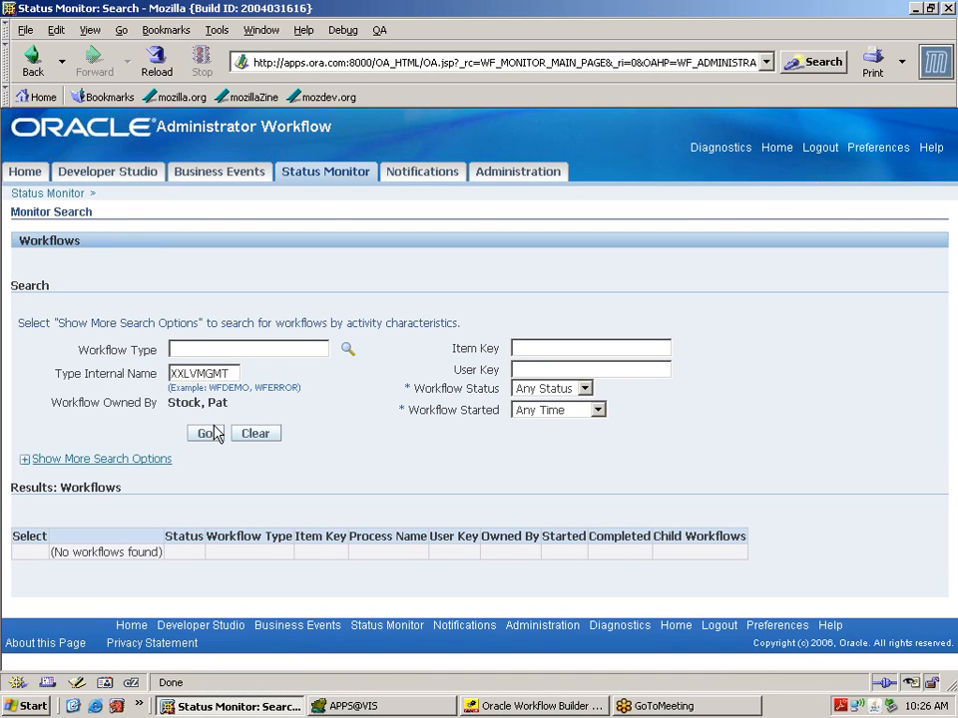
{"action": "left_click_drag", "start_coordinate": [232, 374], "coordinate": [168, 373]}
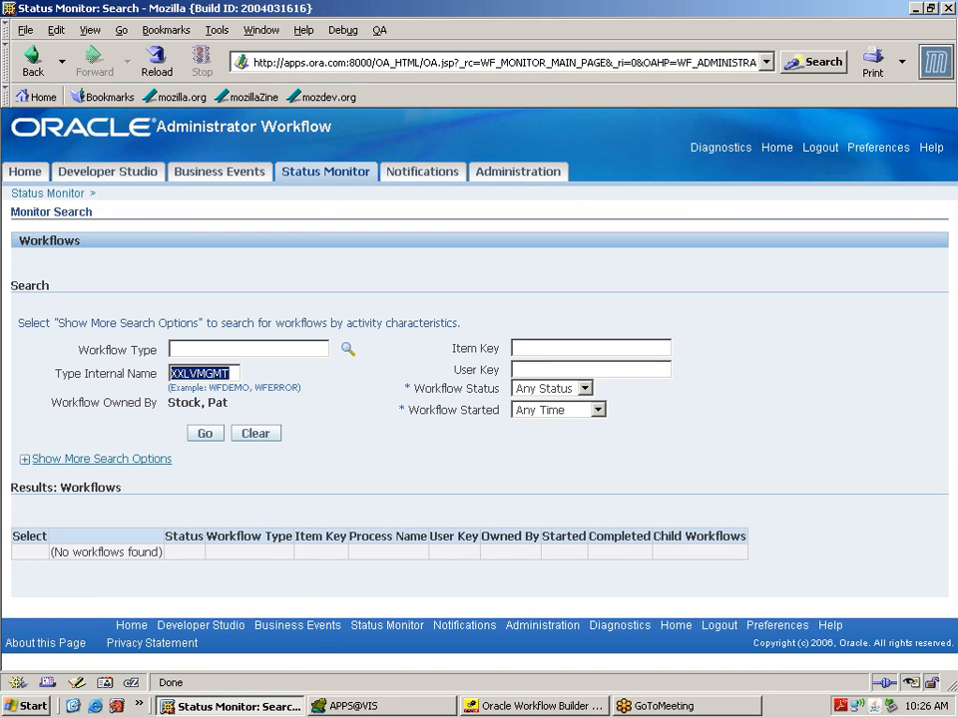
{"action": "left_click", "coordinate": [826, 154]}
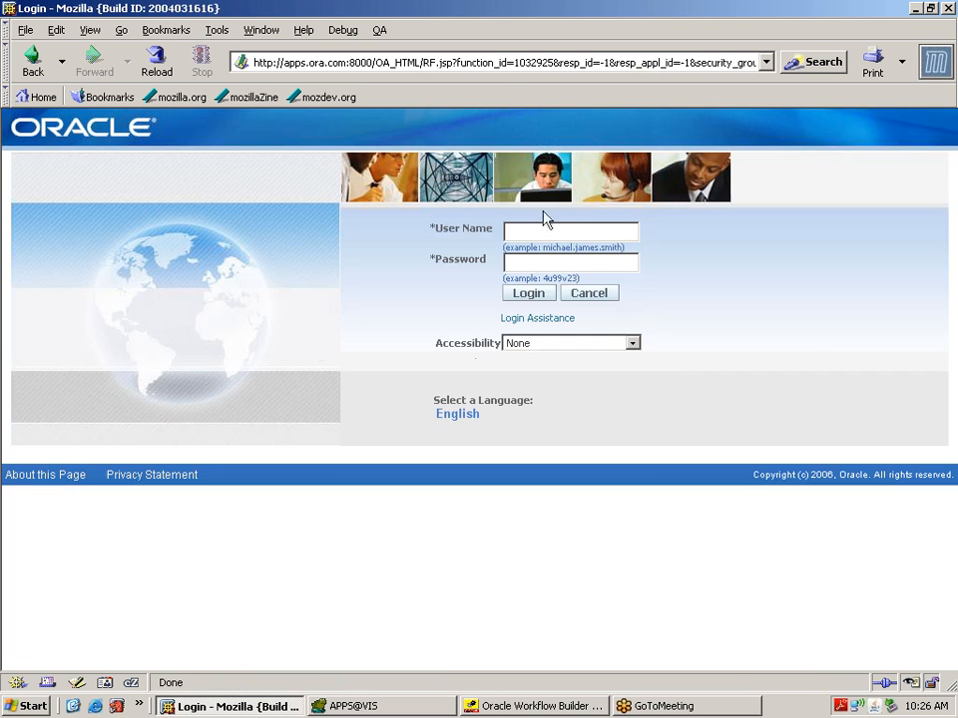
Step: Log in as the system administrator and choose the Workflow Administrator Web Applications responsibility
{"action": "type", "text": "sysadmin"}
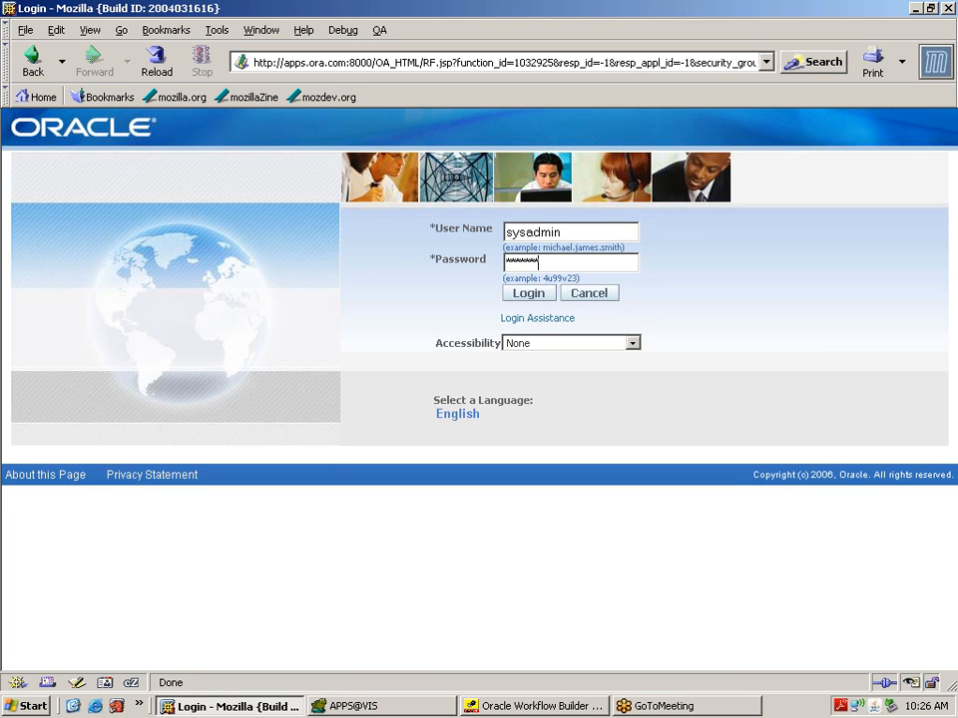
{"action": "key", "text": "Return"}
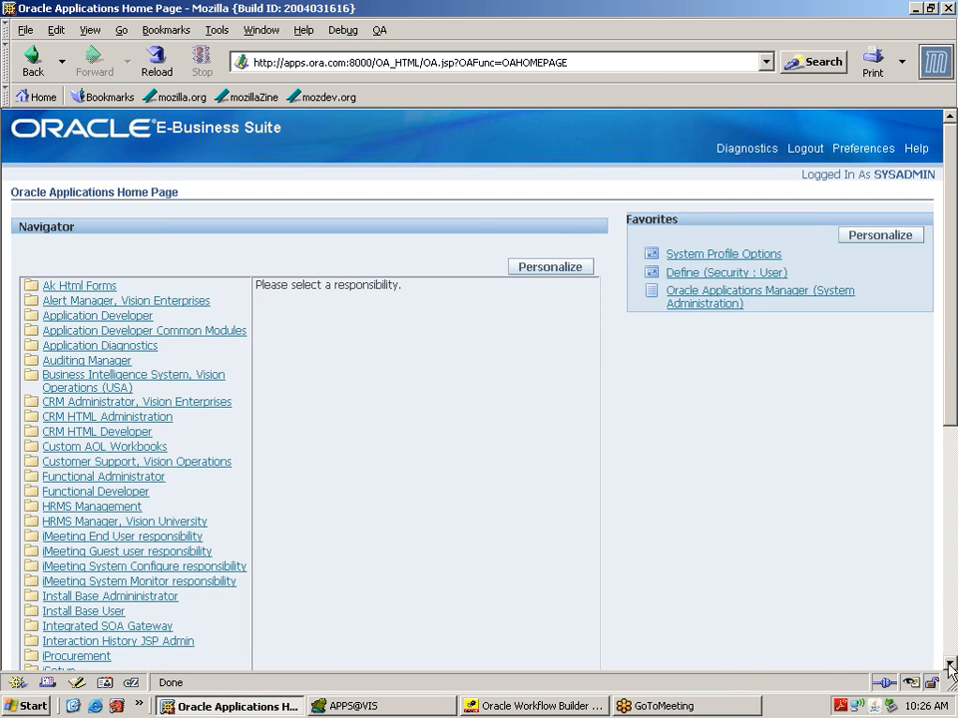
{"action": "left_click", "coordinate": [953, 654]}
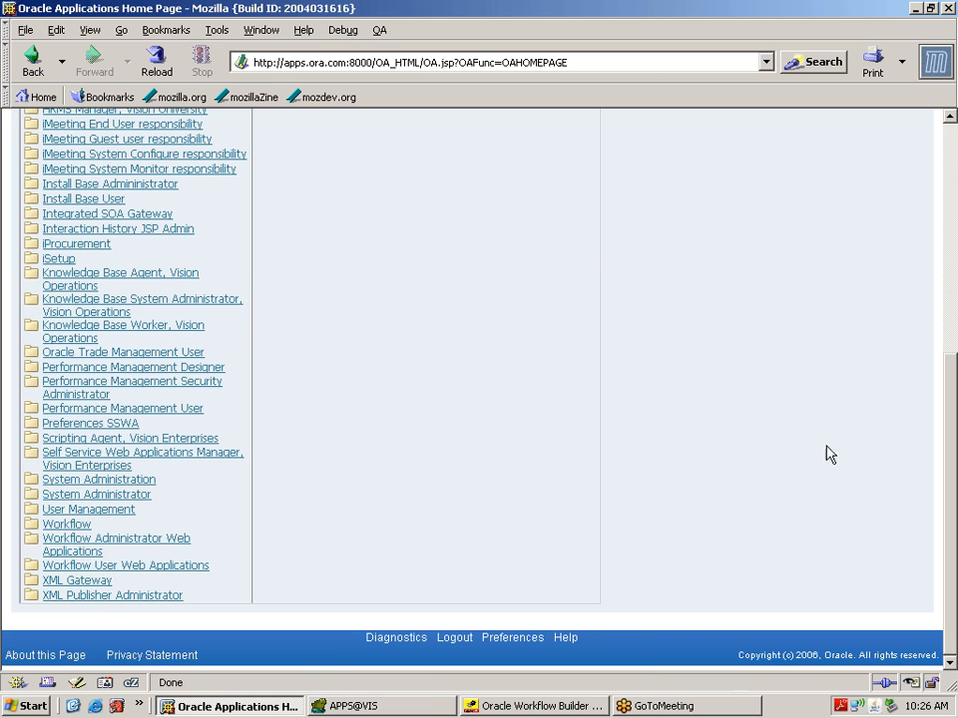
{"action": "left_click", "coordinate": [182, 540]}
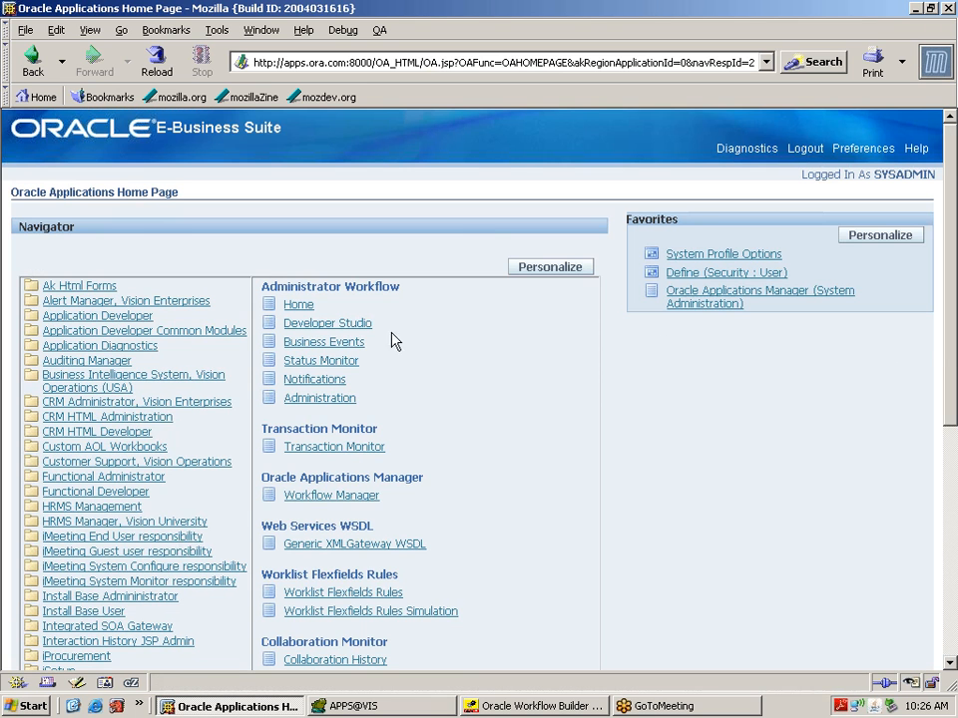
Step: Search the Status Monitor for XXLVMGMT, confirm runs 1 and 2 are Complete, and return to Workflow Builder
{"action": "left_click", "coordinate": [343, 365]}
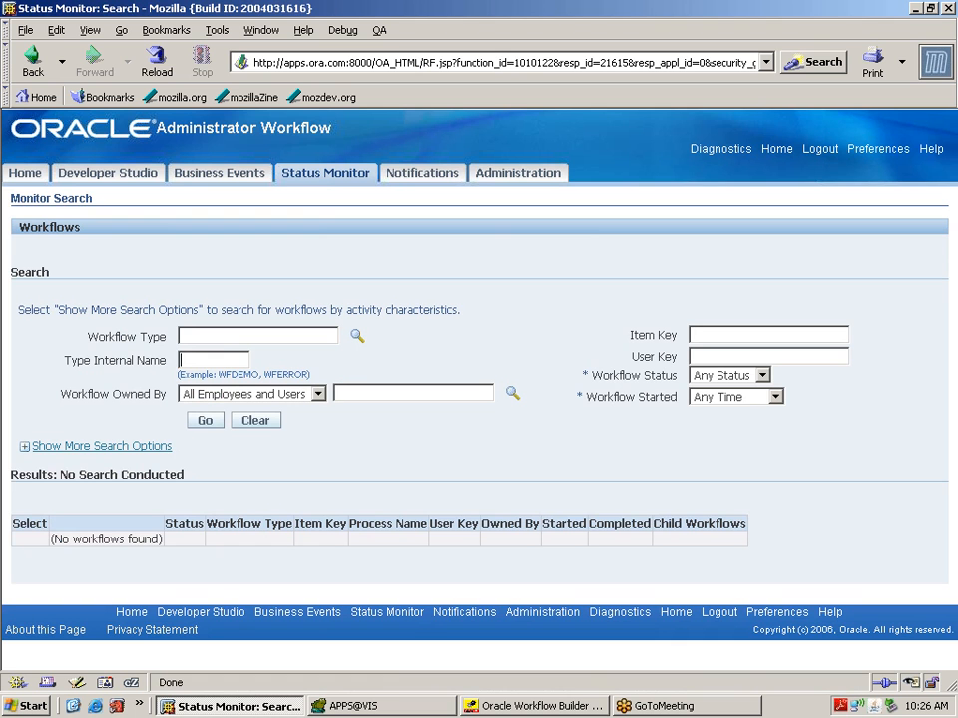
{"action": "type", "text": "XXLVMGMT"}
{"action": "left_click", "coordinate": [208, 420]}
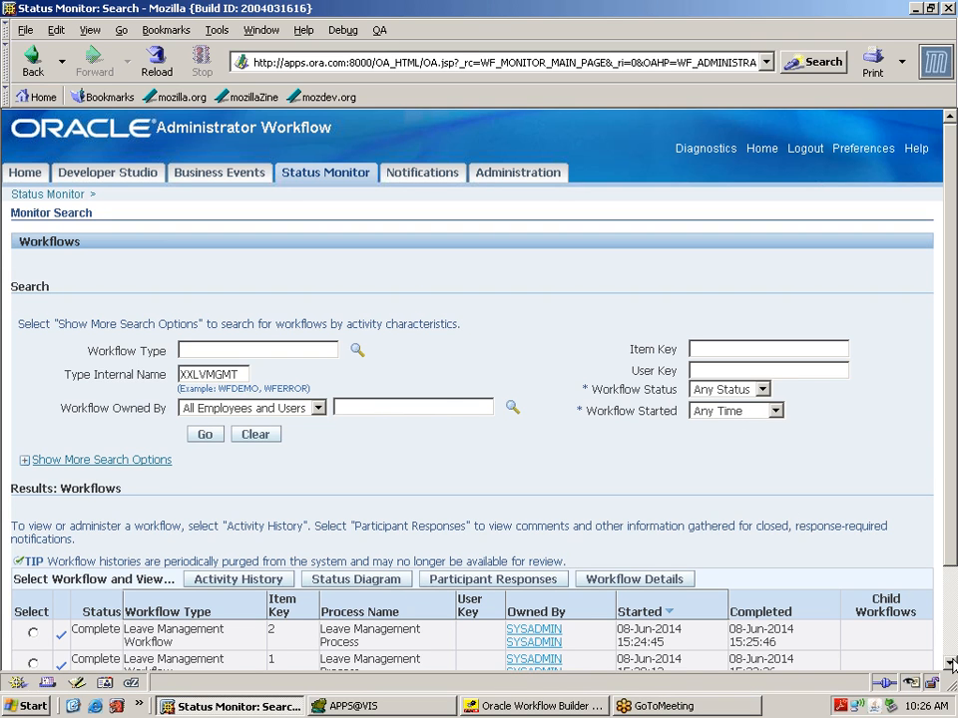
{"action": "scroll", "coordinate": [951, 663], "scroll_direction": "down", "scroll_amount": 2}
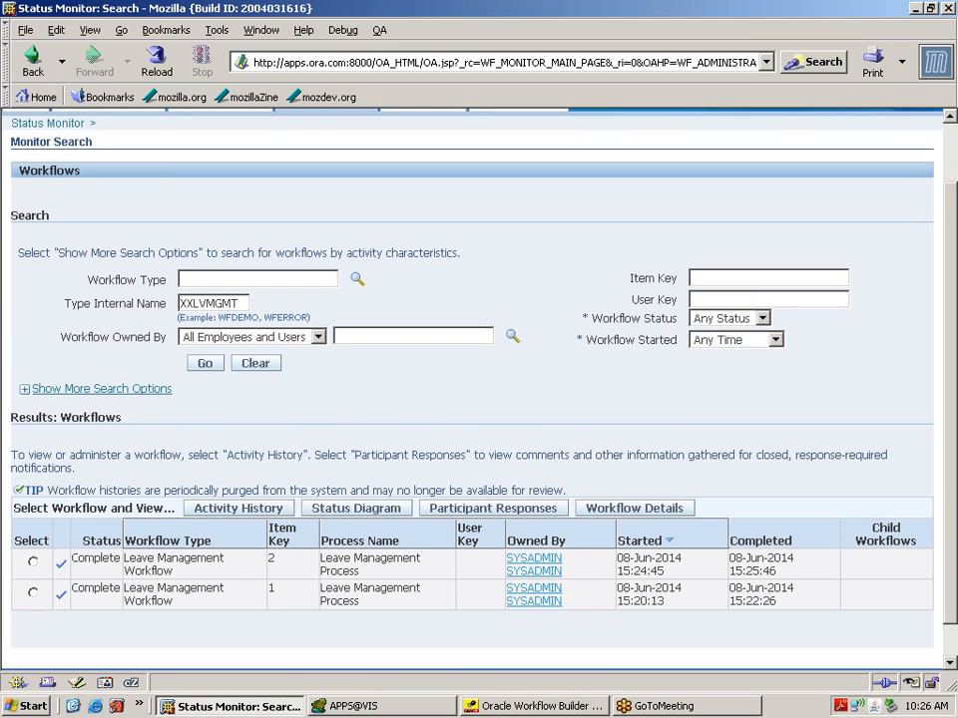
{"action": "left_click", "coordinate": [529, 707]}
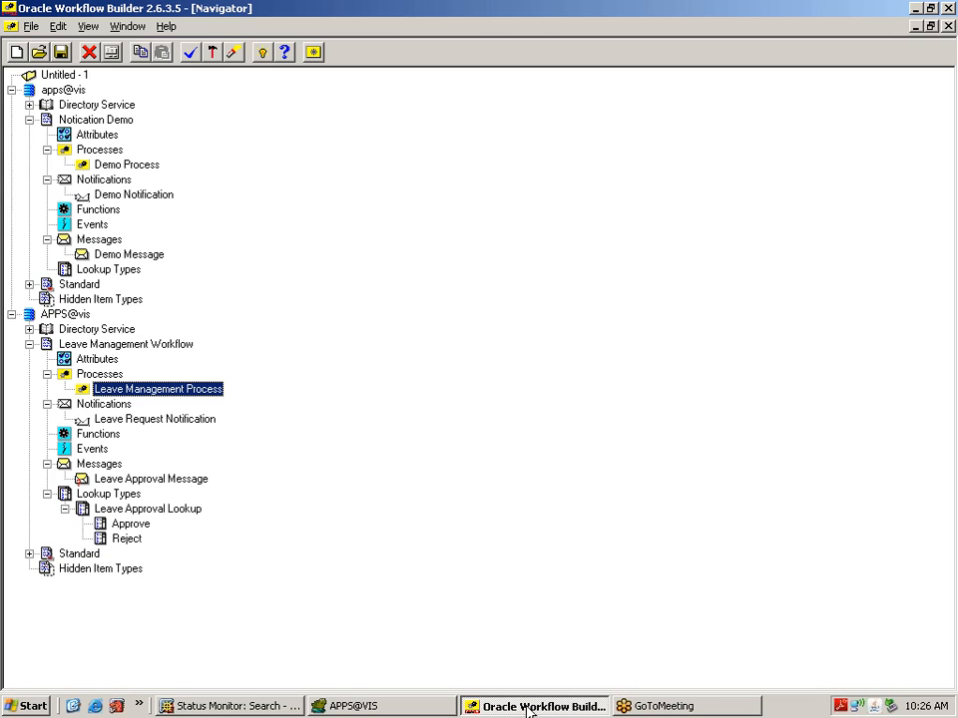
{"action": "double_click", "coordinate": [94, 393]}
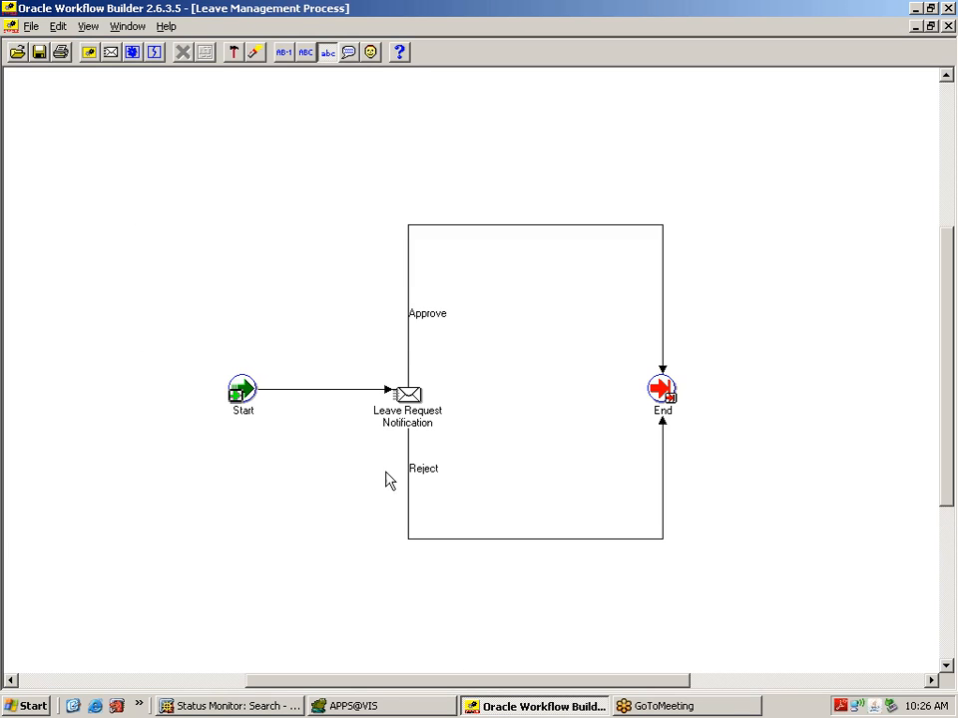
{"action": "left_click", "coordinate": [244, 407]}
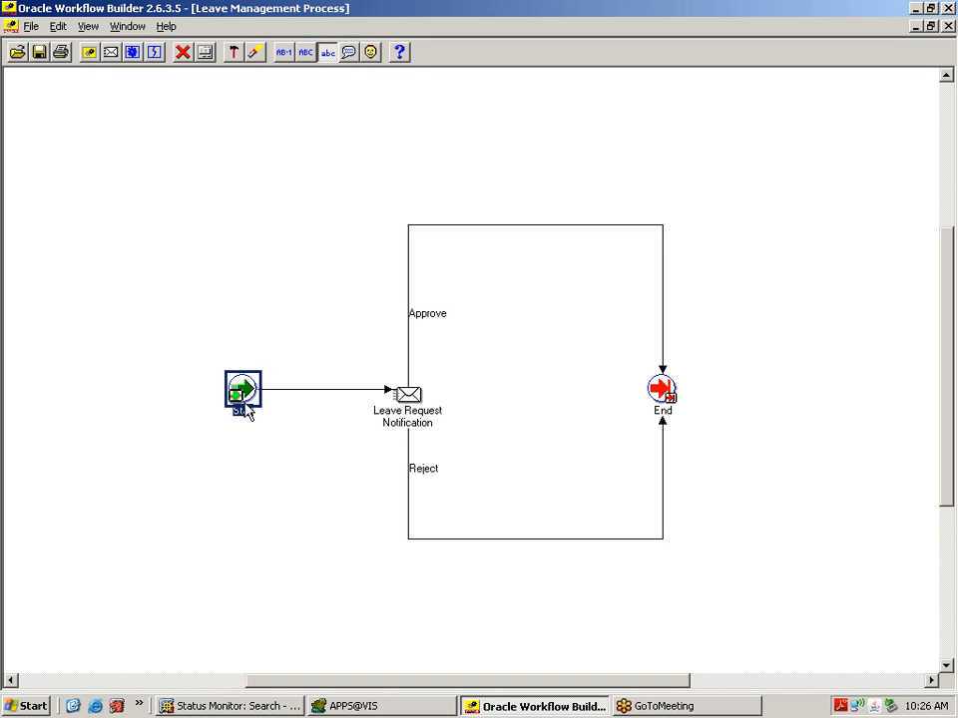
{"action": "left_click", "coordinate": [411, 409]}
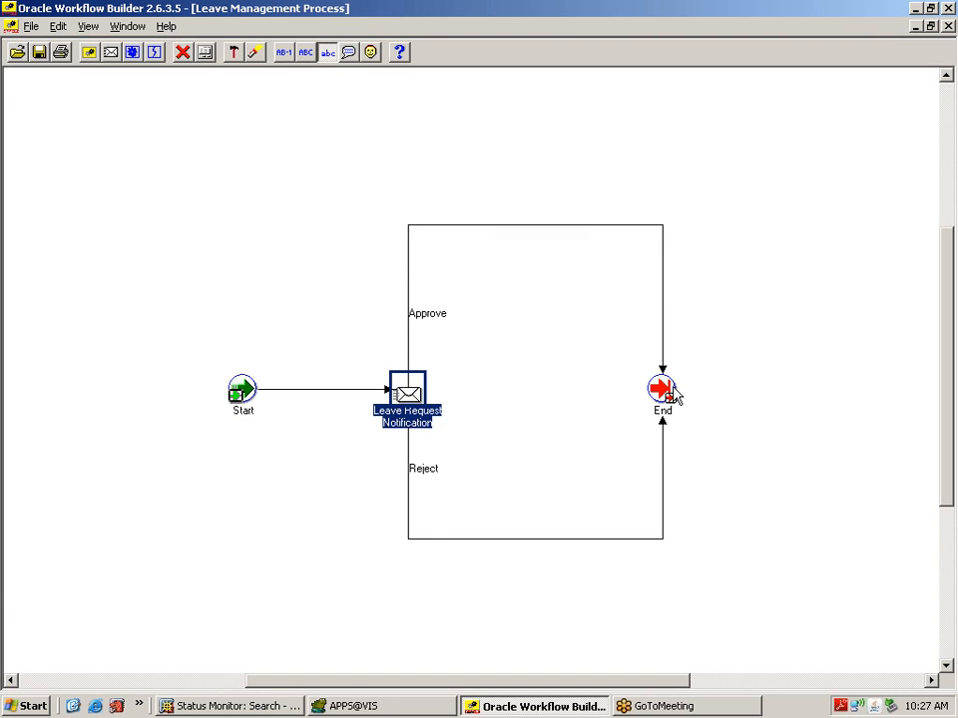
{"action": "mouse_move", "coordinate": [675, 394]}
{"action": "mouse_move", "coordinate": [400, 394]}
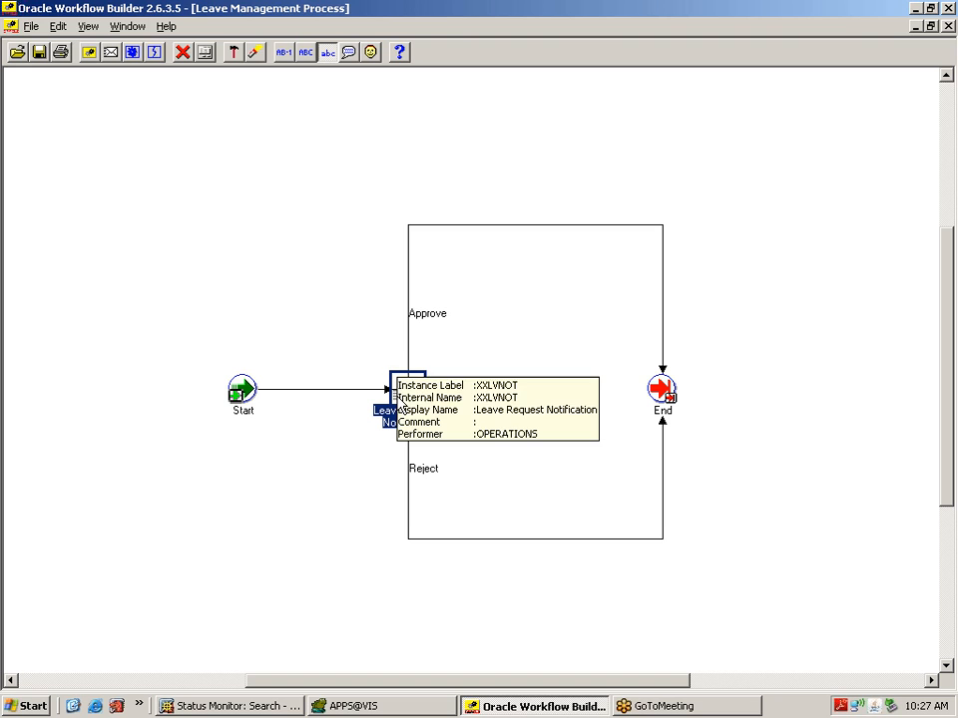
{"action": "double_click", "coordinate": [400, 401]}
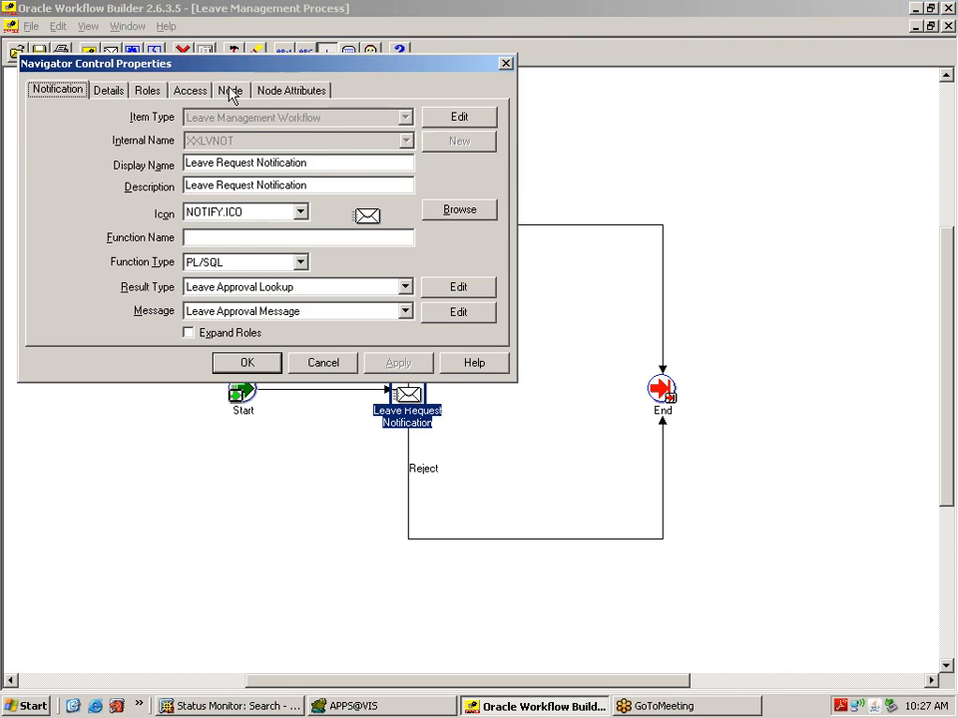
{"action": "left_click", "coordinate": [227, 90]}
{"action": "double_click", "coordinate": [219, 327]}
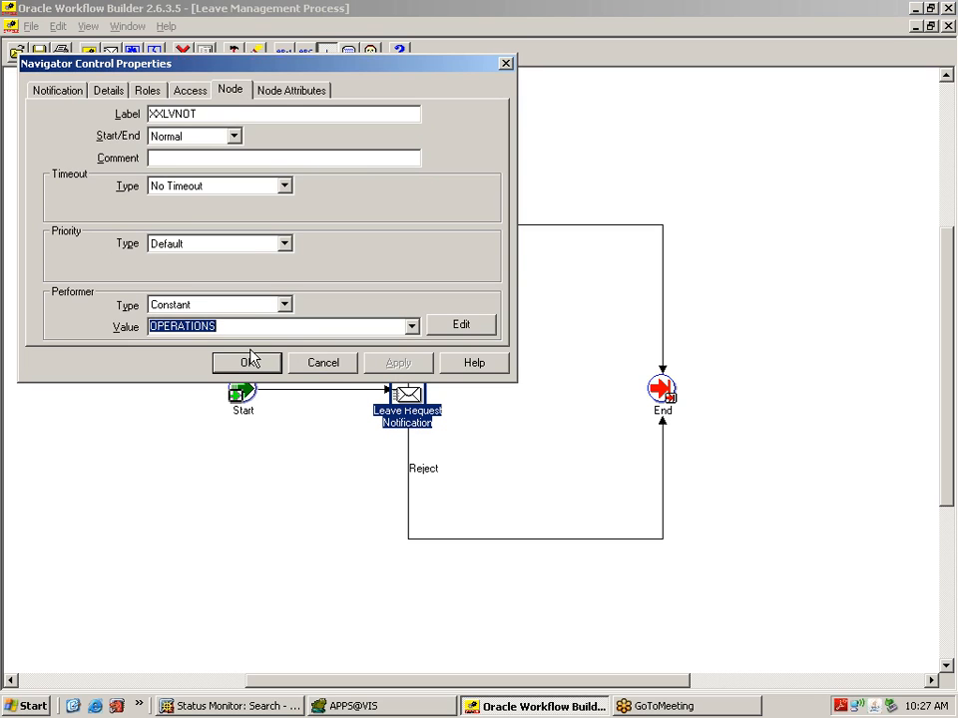
{"action": "left_click", "coordinate": [348, 365]}
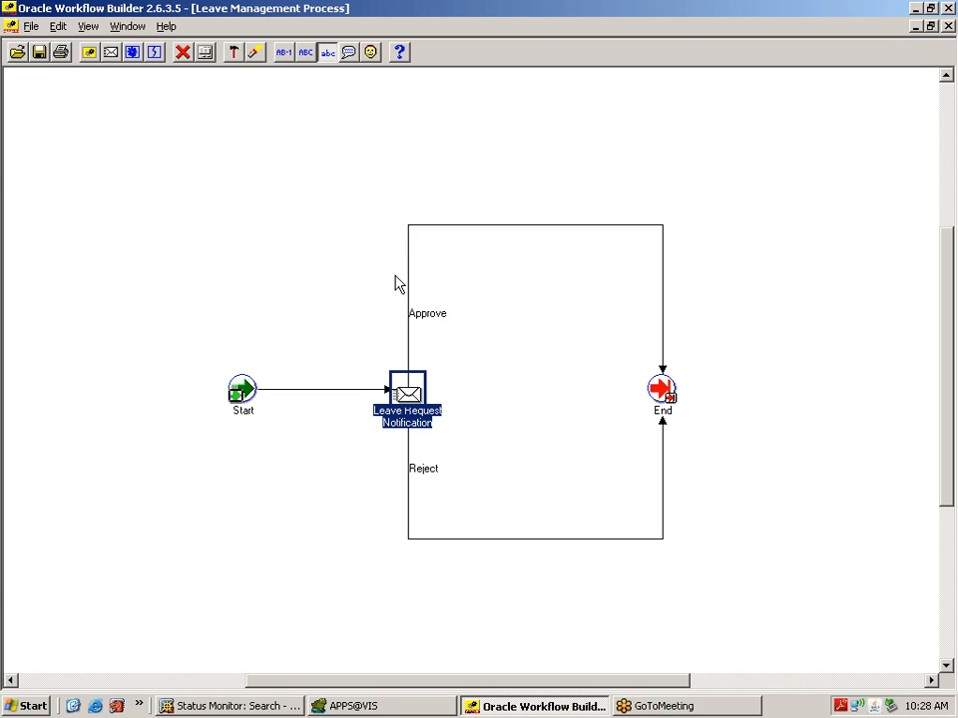
Step: Delete the Approve and Reject transitions from the process diagram
{"action": "left_click", "coordinate": [530, 225]}
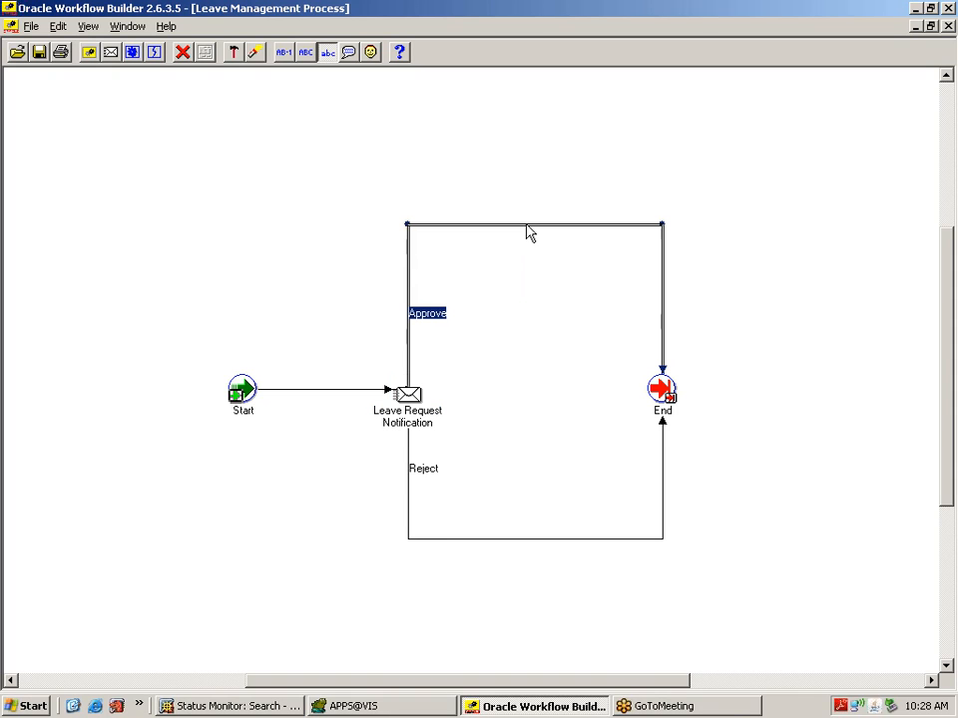
{"action": "right_click", "coordinate": [527, 227]}
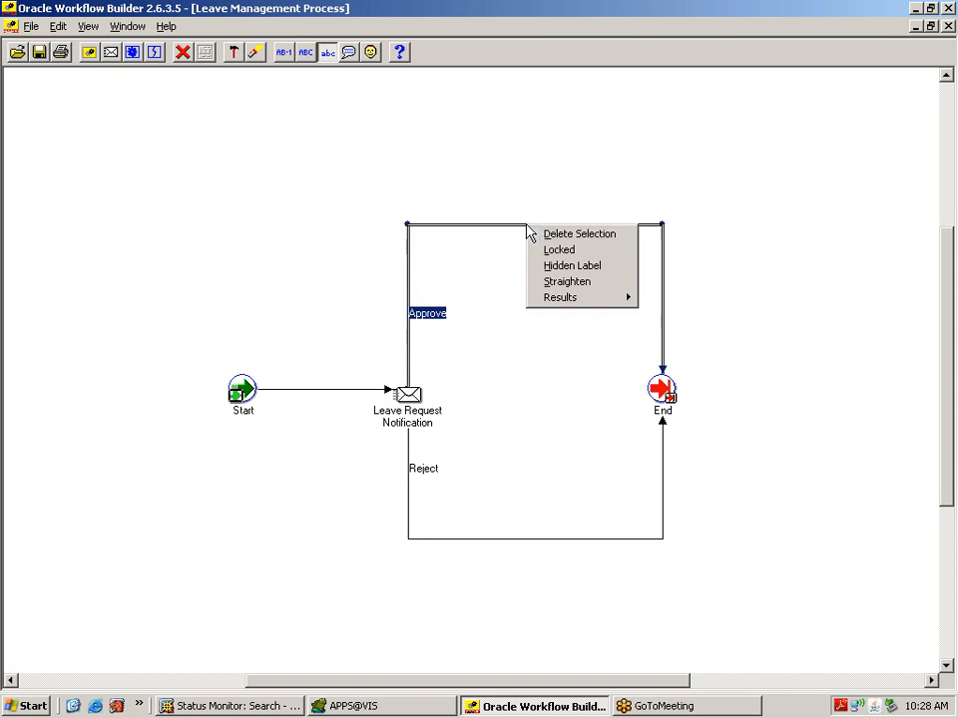
{"action": "left_click", "coordinate": [573, 235]}
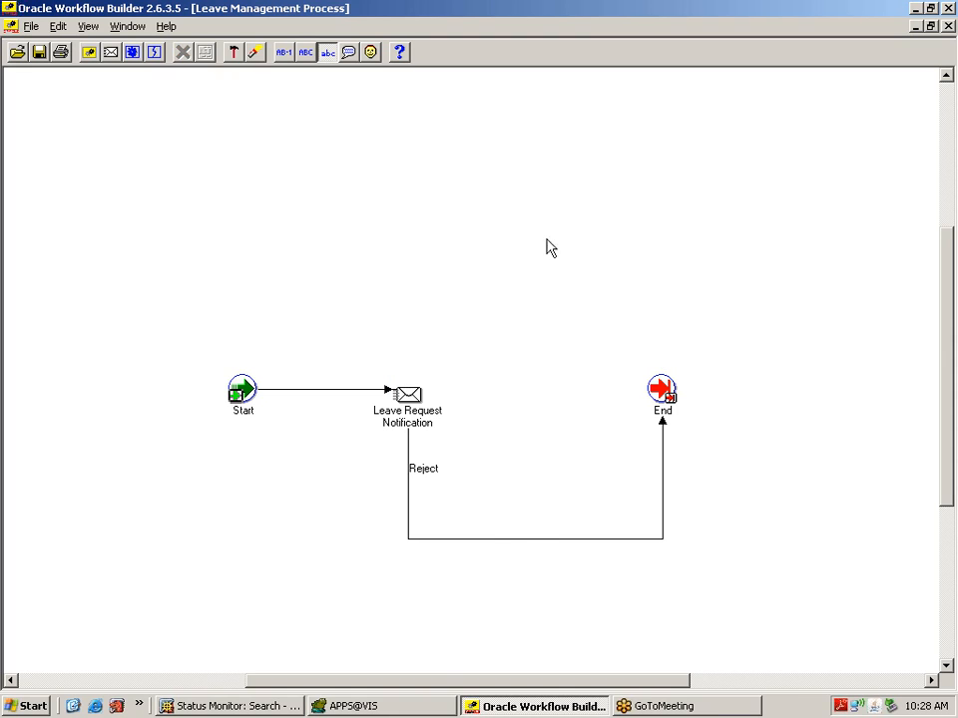
{"action": "left_click", "coordinate": [528, 540]}
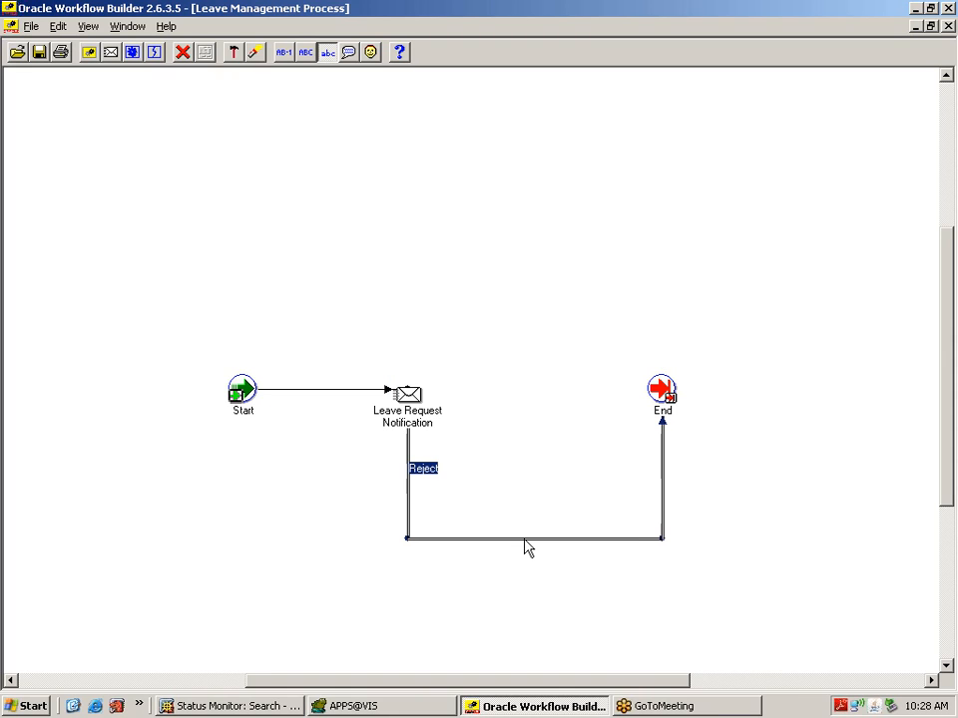
{"action": "right_click", "coordinate": [528, 548]}
{"action": "left_click", "coordinate": [555, 555]}
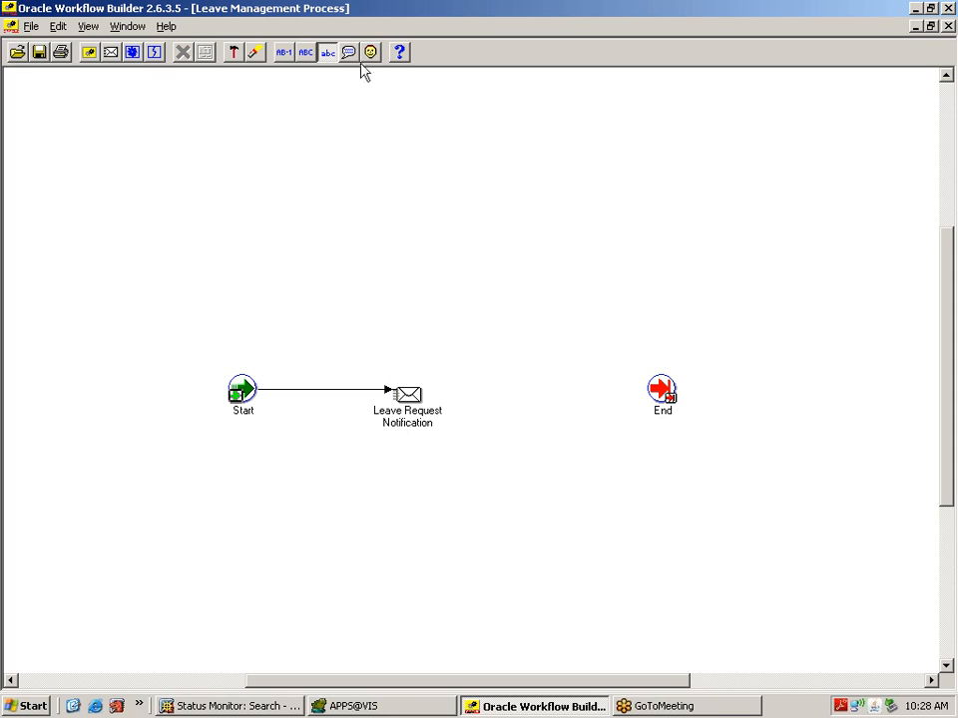
Step: Switch to the Navigator window and collapse the Standard branch
{"action": "left_click", "coordinate": [126, 27]}
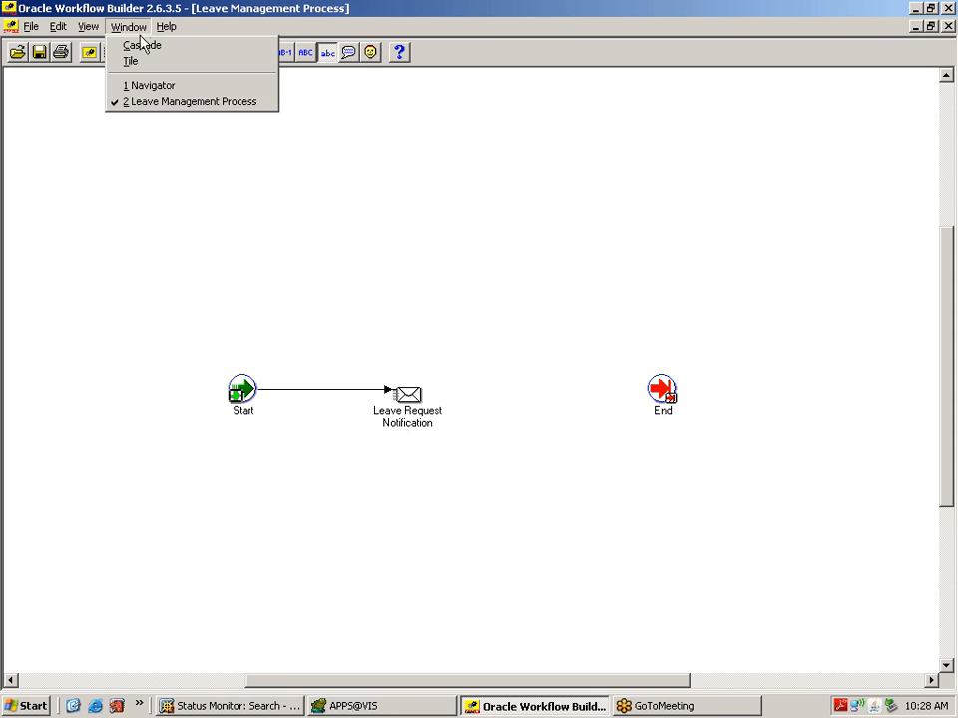
{"action": "left_click", "coordinate": [147, 92]}
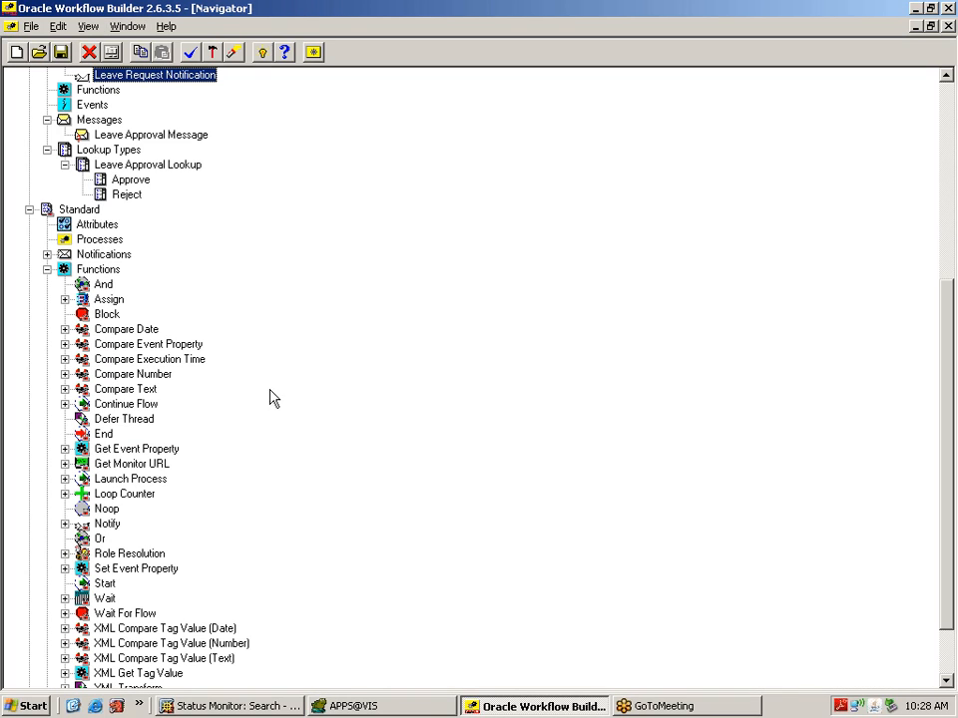
{"action": "left_click", "coordinate": [29, 210]}
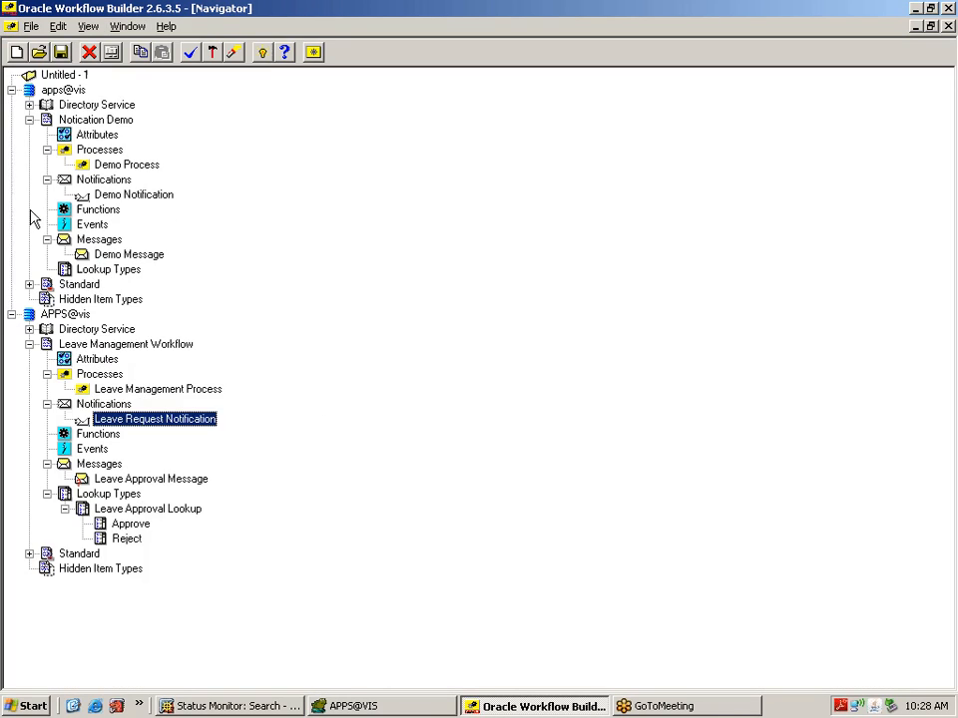
Step: Create notification XXAPRNOT with display name and description 'Leave Approved Notification'
{"action": "left_click", "coordinate": [111, 405]}
{"action": "right_click", "coordinate": [118, 410]}
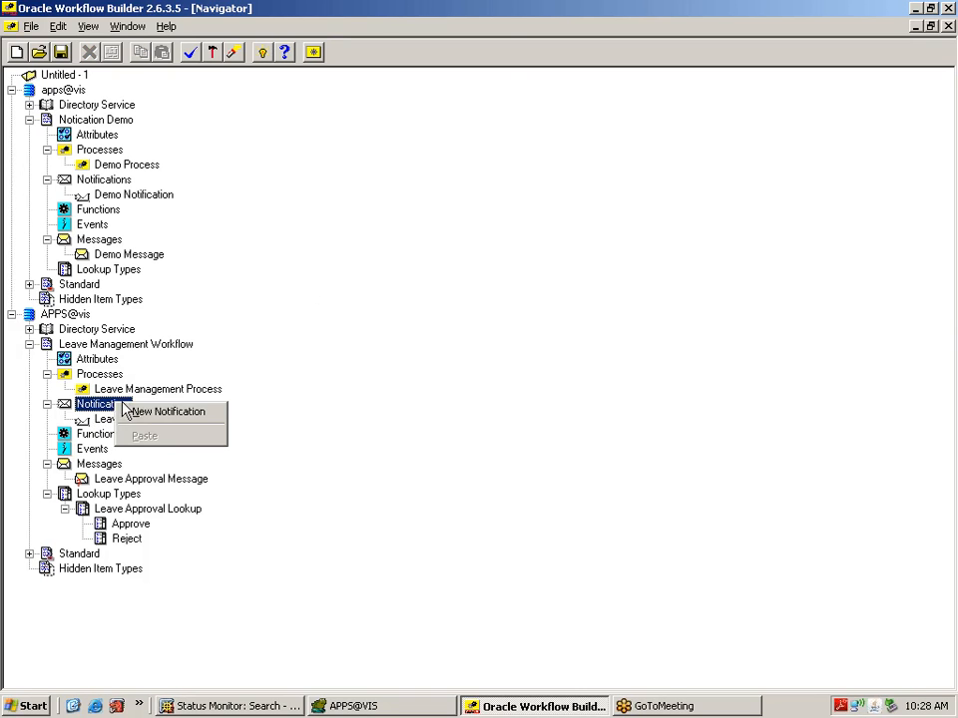
{"action": "left_click", "coordinate": [167, 412]}
{"action": "left_click", "coordinate": [334, 92]}
{"action": "type", "text": "X"}
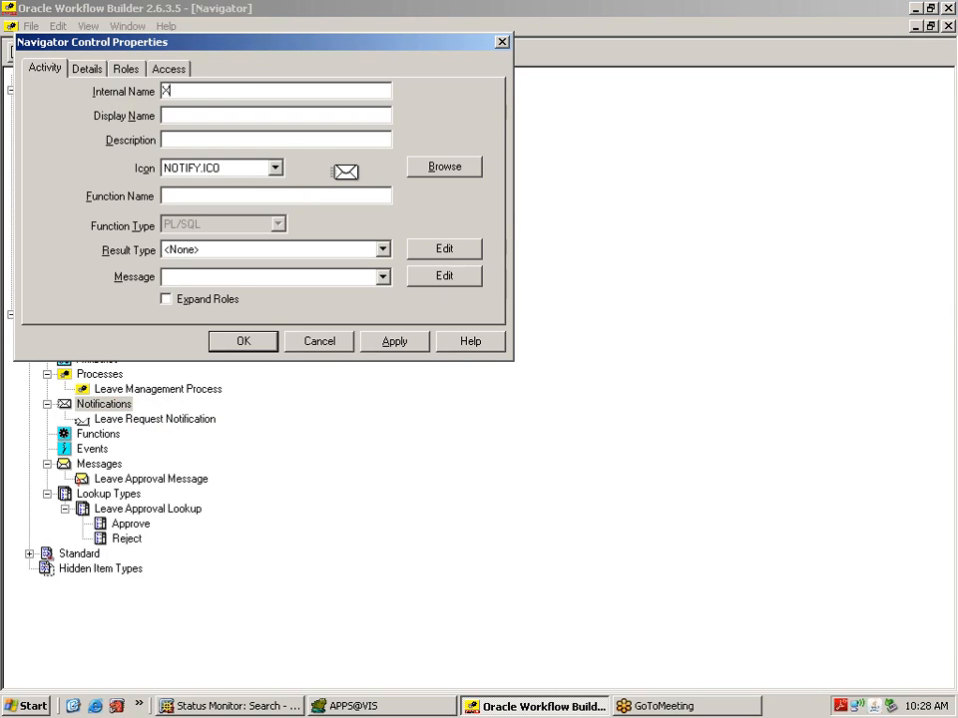
{"action": "type", "text": "XAPRNOT"}
{"action": "key", "text": "Tab"}
{"action": "type", "text": "Leave Appr"}
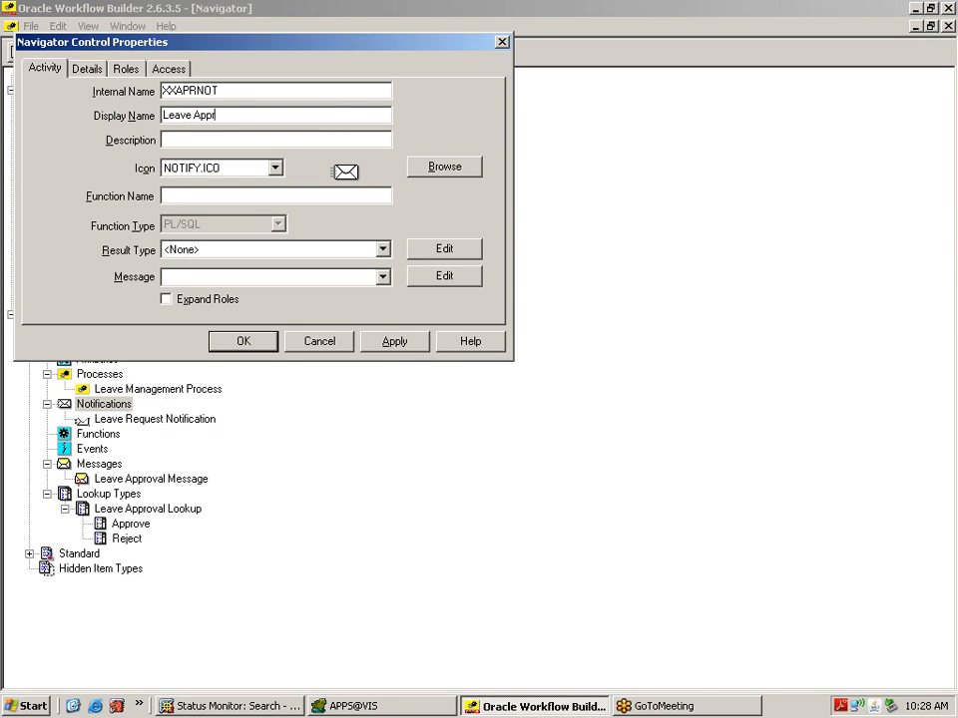
{"action": "type", "text": "oved Notification"}
{"action": "left_click_drag", "start_coordinate": [292, 116], "coordinate": [154, 114]}
{"action": "key", "text": "ctrl+c"}
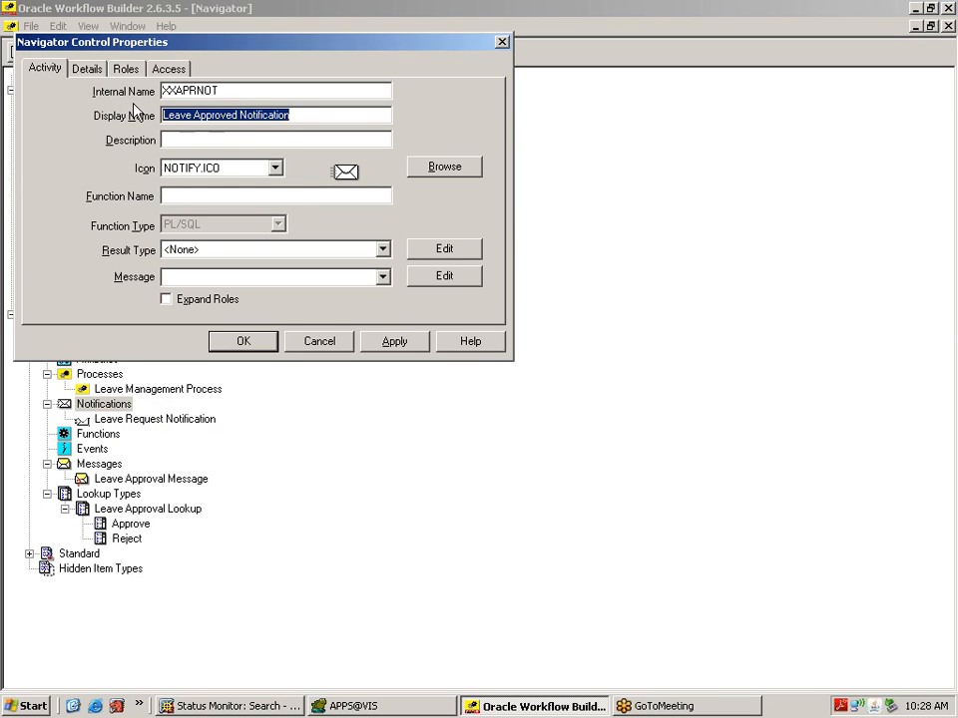
{"action": "key", "text": "Tab"}
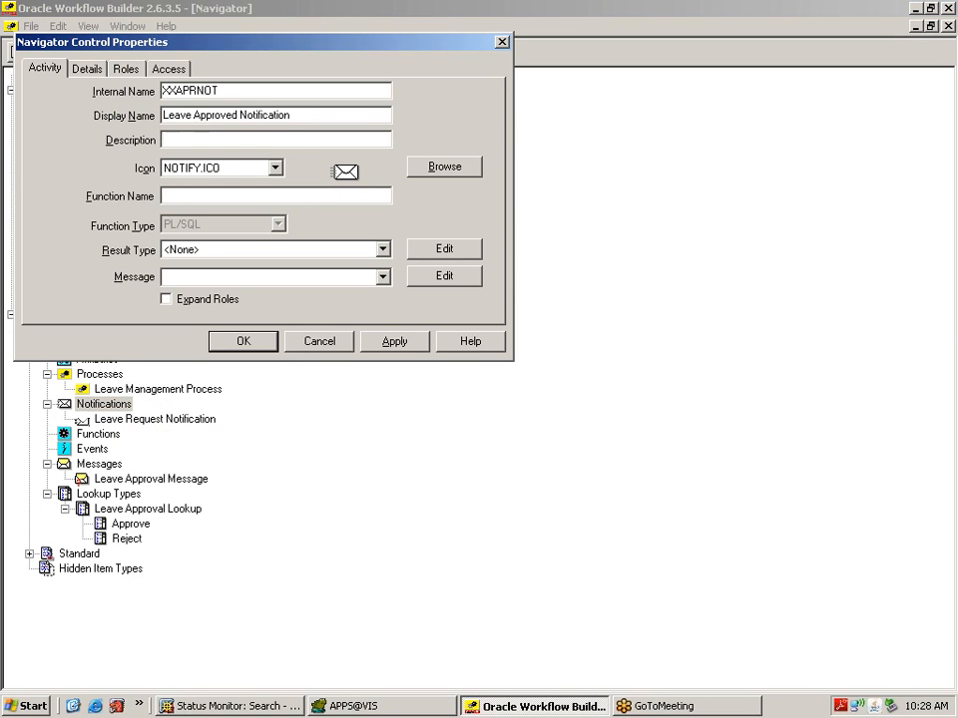
{"action": "key", "text": "ctrl+v"}
{"action": "left_click", "coordinate": [388, 345]}
{"action": "left_click", "coordinate": [274, 347]}
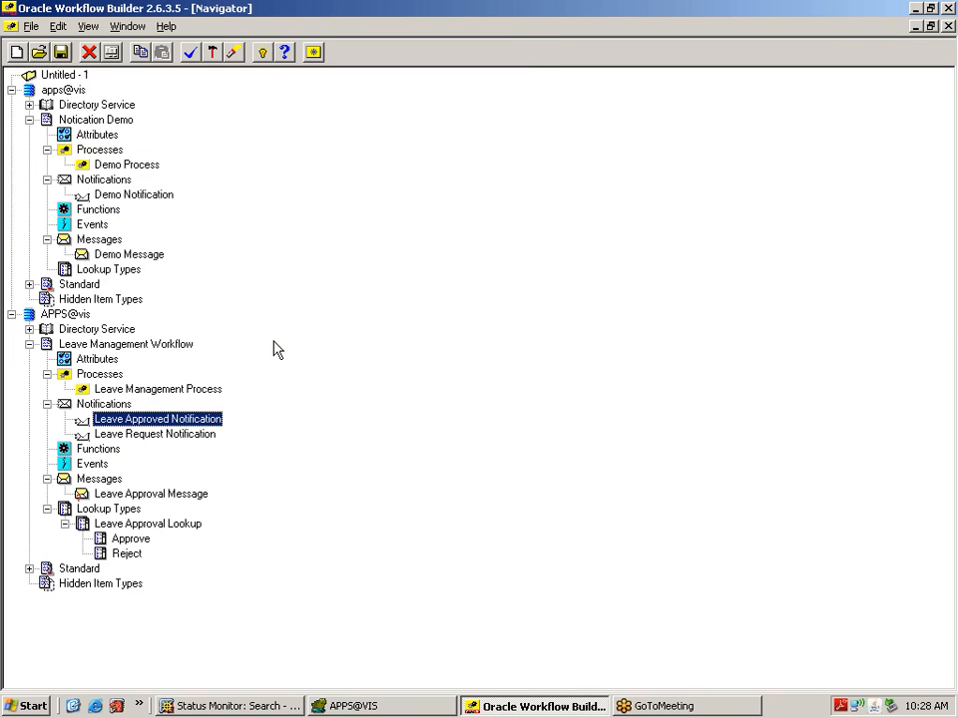
Step: Create notification XXREJNOT with display name and description 'Leave Rejection Notification'
{"action": "right_click", "coordinate": [117, 405]}
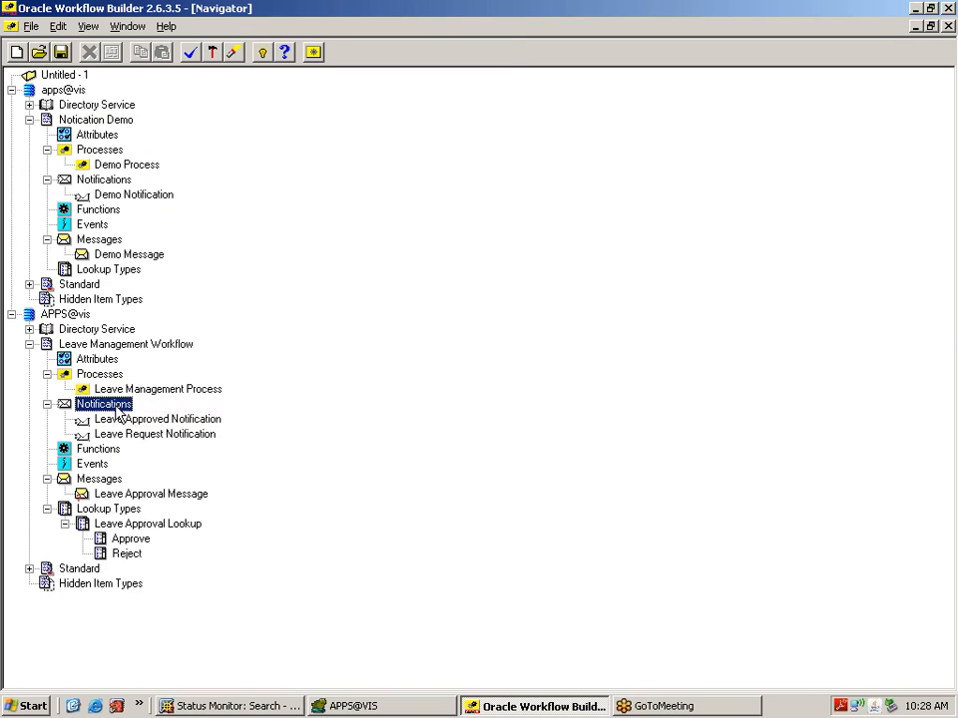
{"action": "left_click", "coordinate": [180, 418]}
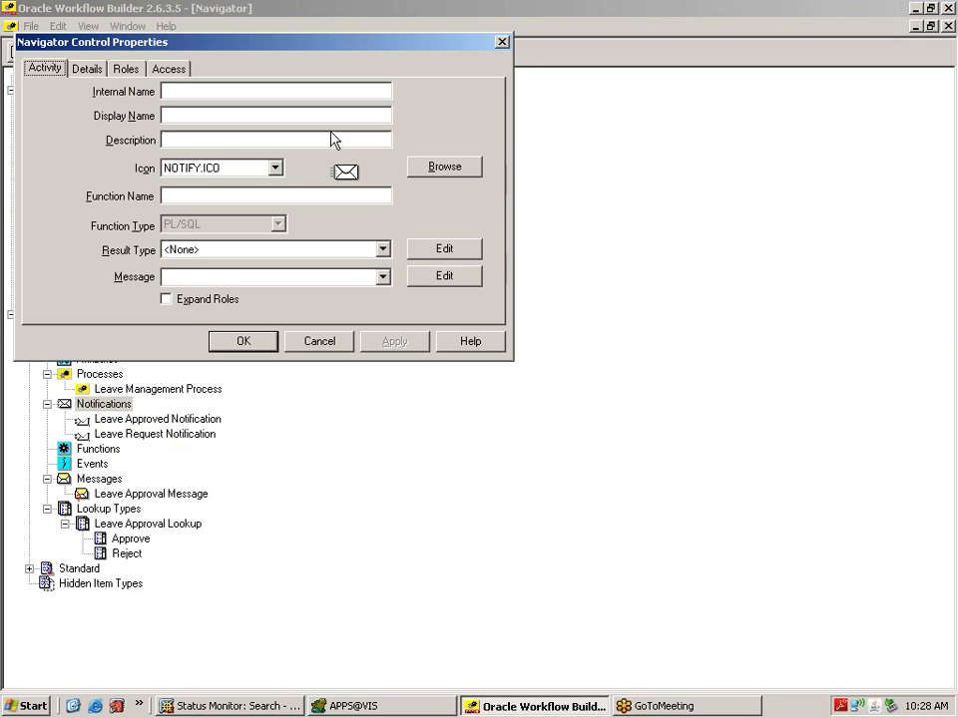
{"action": "left_click", "coordinate": [239, 91]}
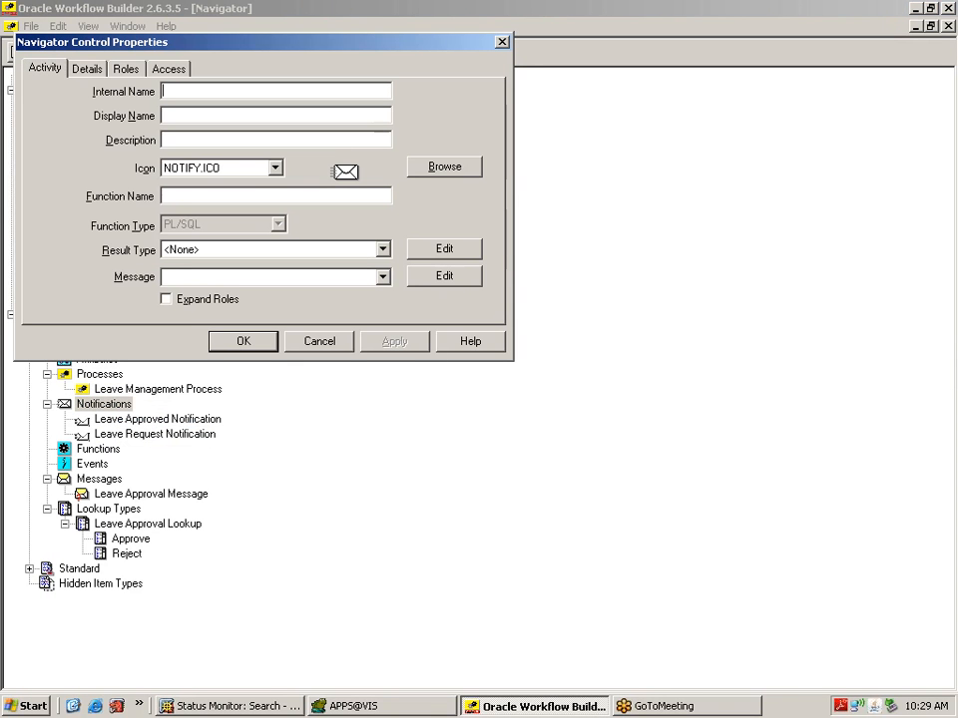
{"action": "type", "text": "XX"}
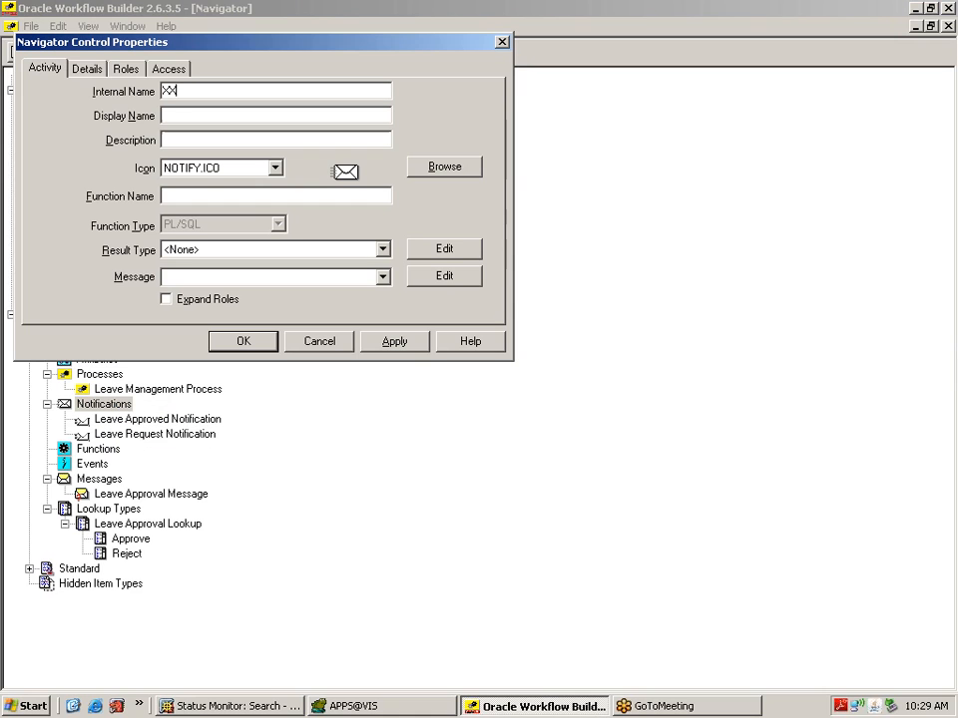
{"action": "type", "text": "REJNOT"}
{"action": "key", "text": "Tab"}
{"action": "type", "text": "Leave Rejection Nit"}
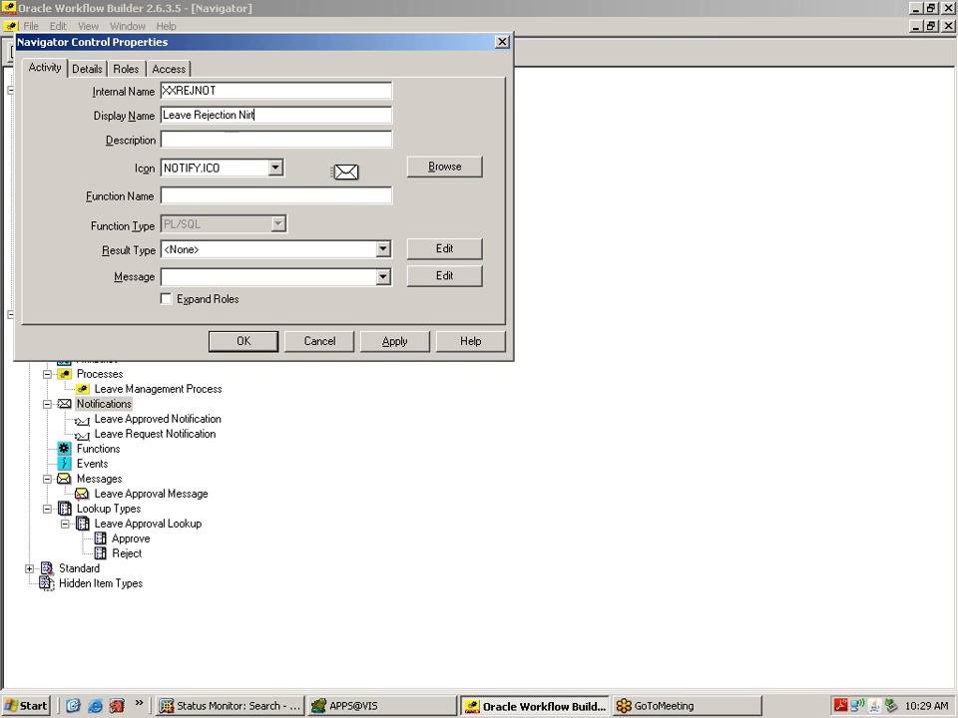
{"action": "type", "text": "ca"}
{"action": "key", "text": "BackSpace"}
{"action": "key", "text": "BackSpace"}
{"action": "key", "text": "BackSpace"}
{"action": "key", "text": "BackSpace"}
{"action": "type", "text": "otification"}
{"action": "left_click_drag", "start_coordinate": [285, 114], "coordinate": [121, 92]}
{"action": "key", "text": "ctrl+c"}
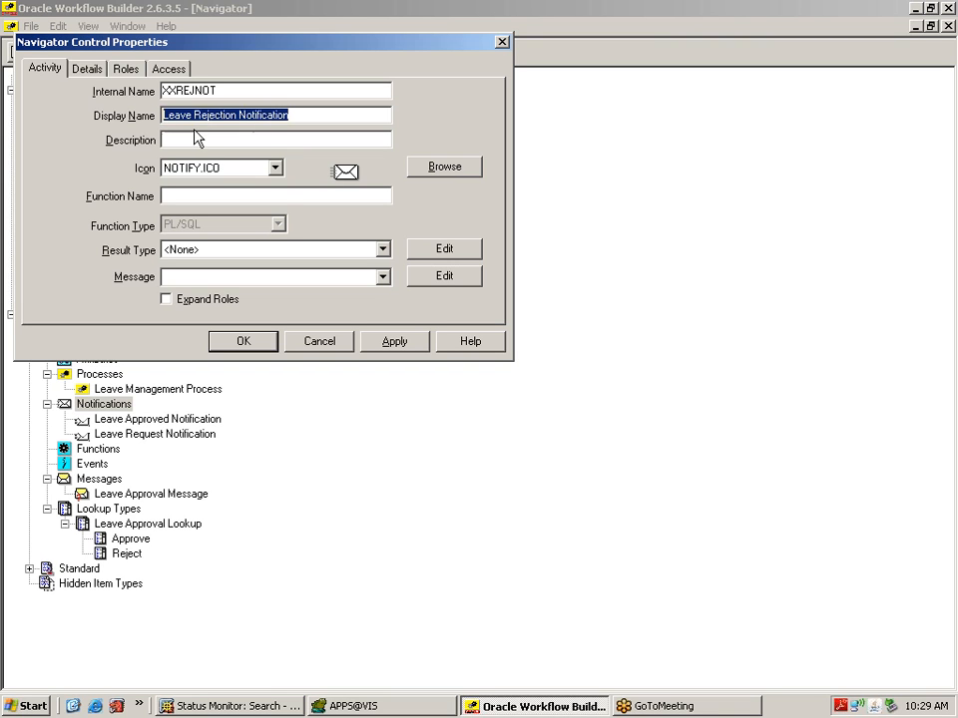
{"action": "key", "text": "Tab"}
{"action": "key", "text": "ctrl+v"}
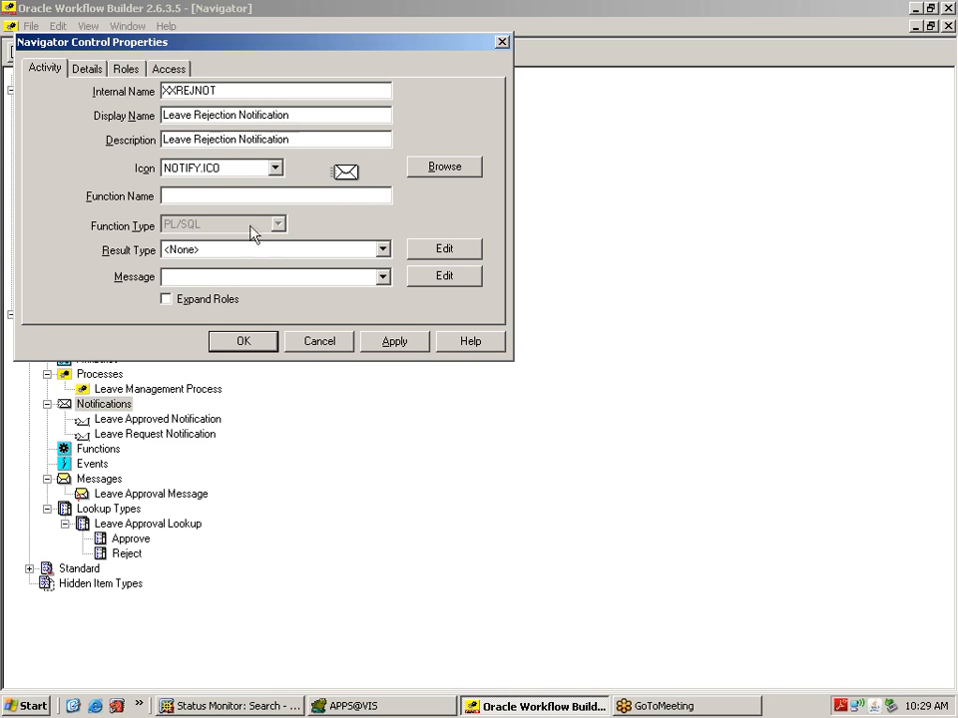
{"action": "left_click", "coordinate": [391, 342]}
{"action": "left_click", "coordinate": [249, 342]}
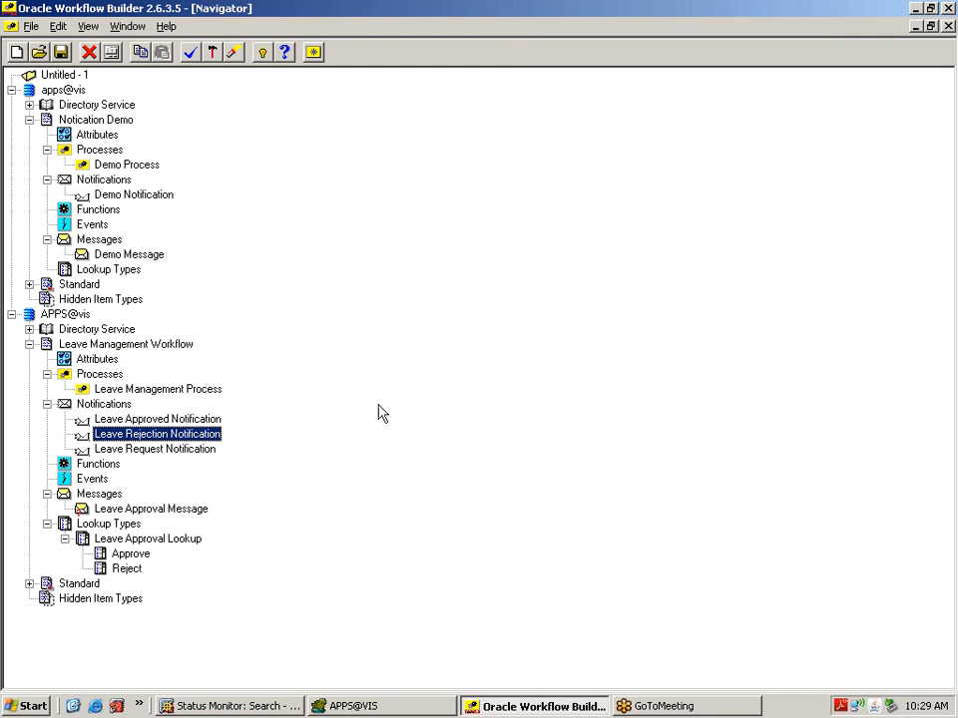
{"action": "left_click", "coordinate": [101, 495]}
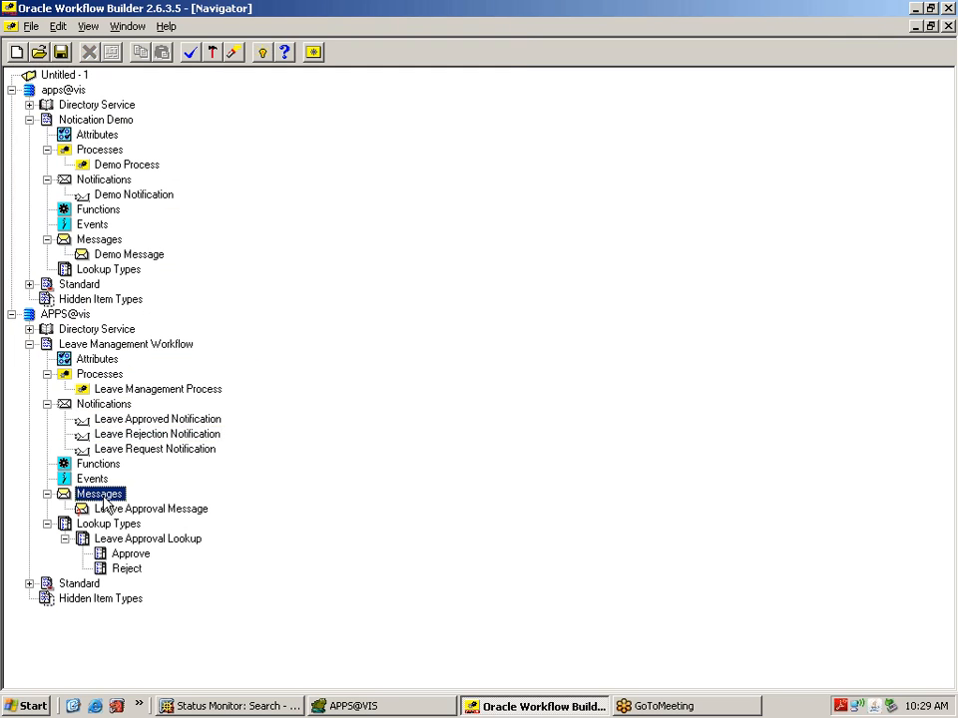
Step: Create message XXAPRMSG with display name and description 'Leave Approval Message'
{"action": "right_click", "coordinate": [104, 501]}
{"action": "left_click", "coordinate": [135, 506]}
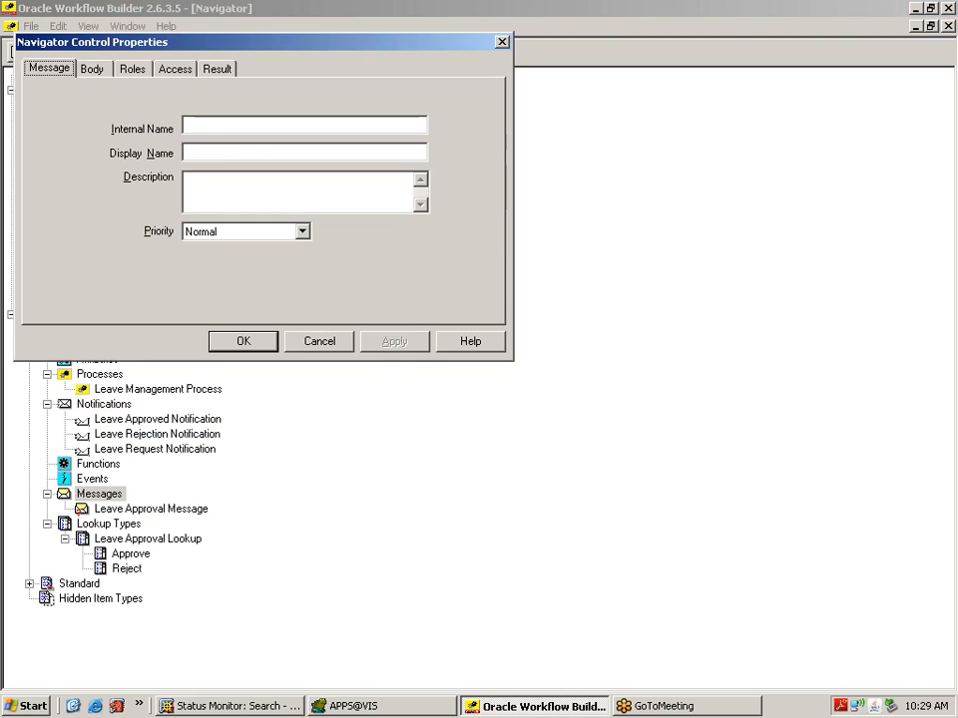
{"action": "left_click", "coordinate": [192, 125]}
{"action": "type", "text": "XX"}
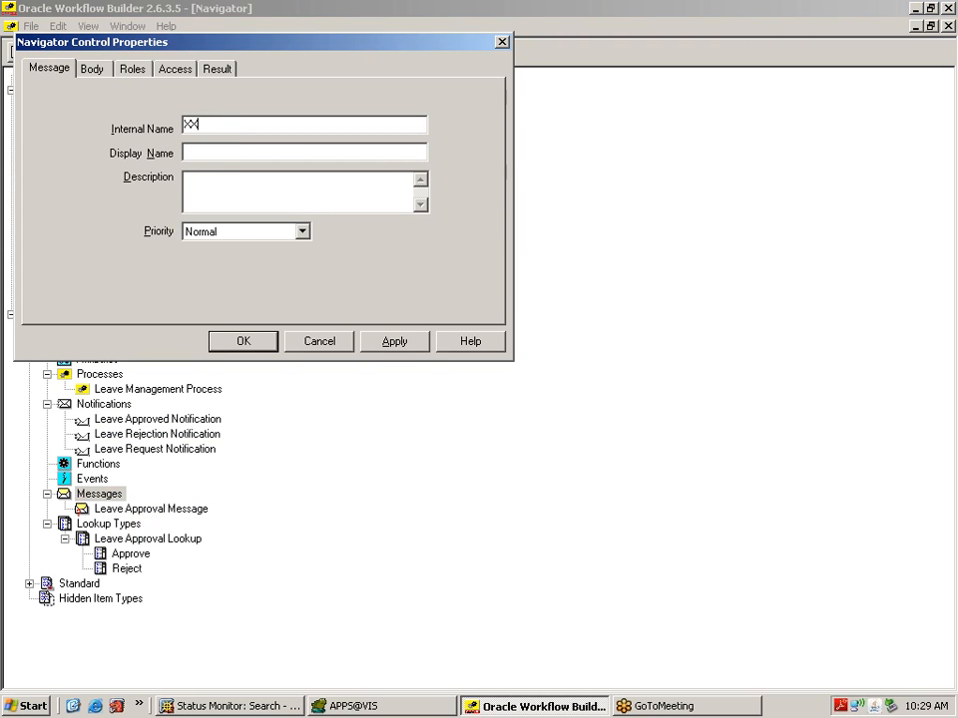
{"action": "type", "text": "APRMSG"}
{"action": "left_click", "coordinate": [259, 150]}
{"action": "type", "text": "Leave Approval Message"}
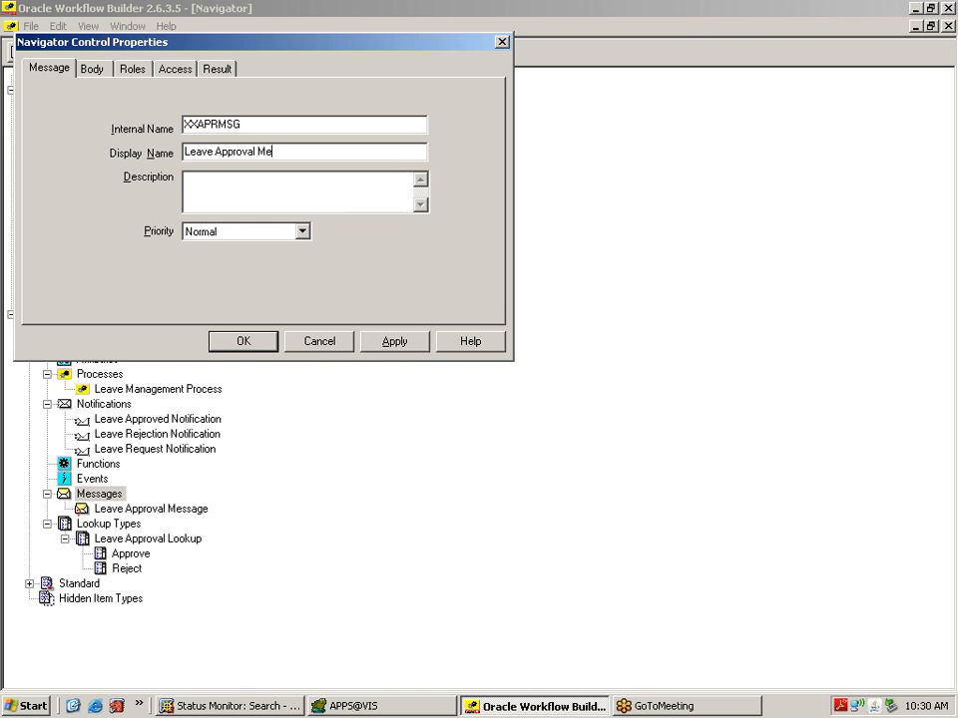
{"action": "left_click_drag", "start_coordinate": [299, 152], "coordinate": [146, 140]}
{"action": "key", "text": "ctrl+c"}
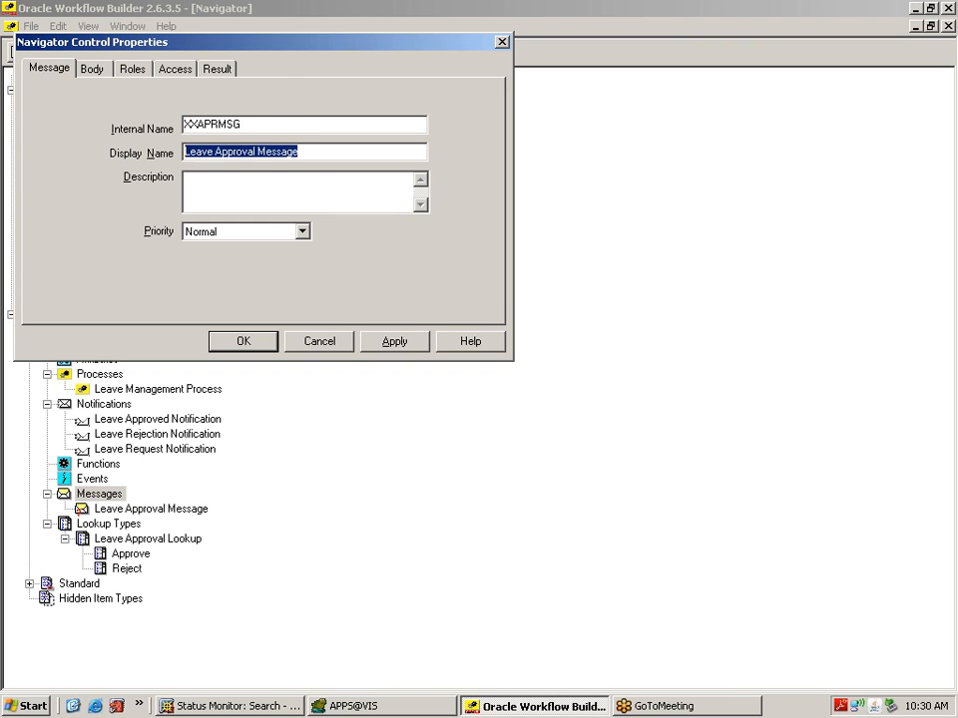
{"action": "key", "text": "Tab"}
{"action": "key", "text": "ctrl+v"}
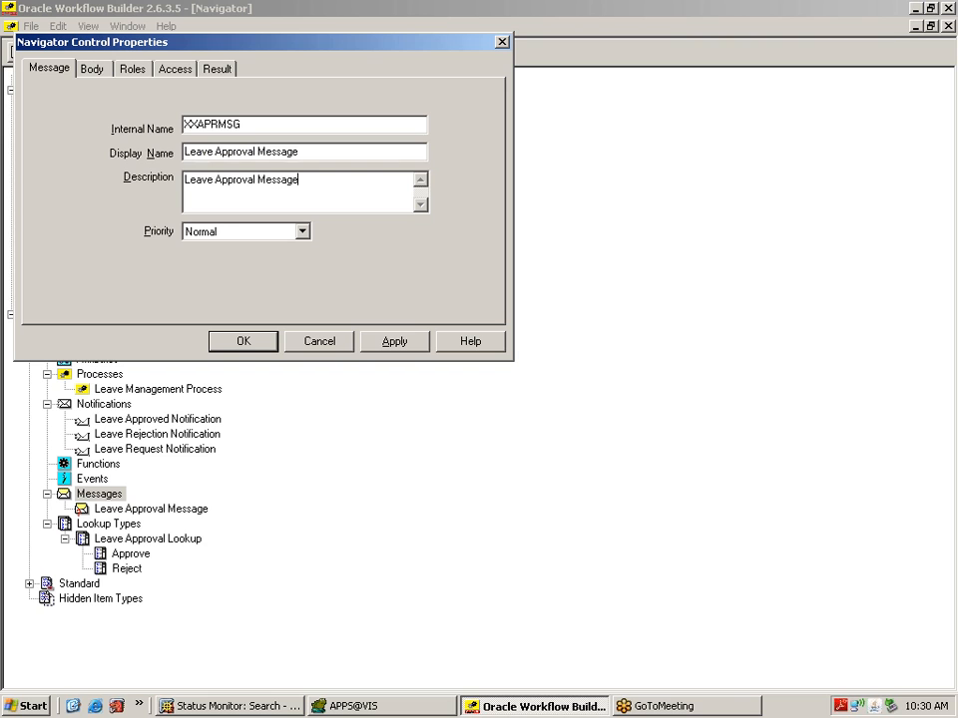
Step: Set the message subject and text body to 'Leaves Approved' and save it
{"action": "left_click", "coordinate": [95, 69]}
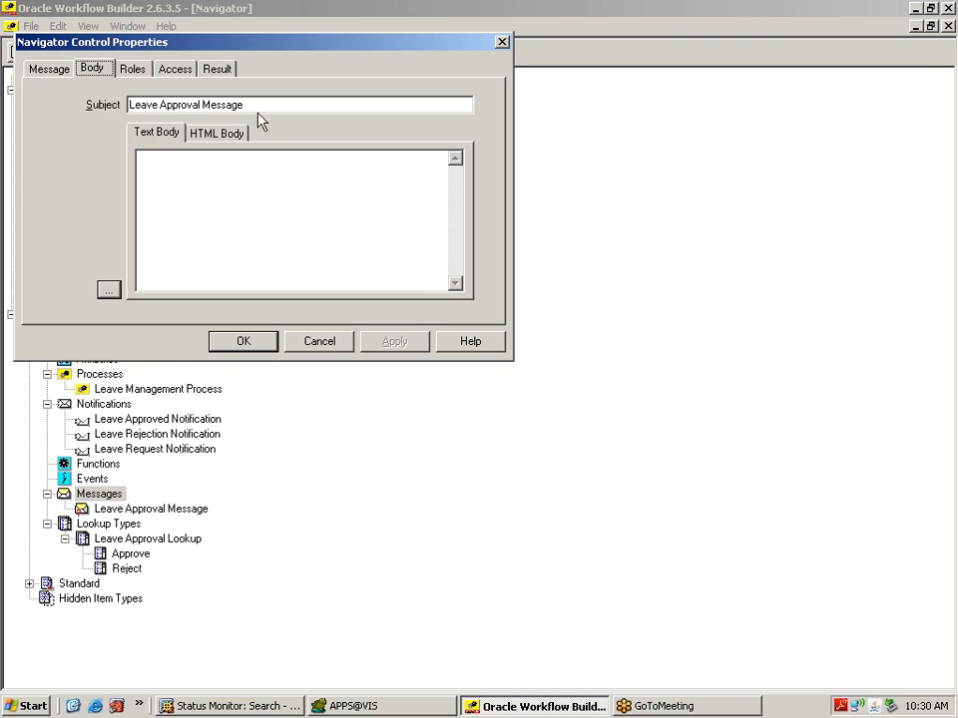
{"action": "left_click_drag", "start_coordinate": [244, 104], "coordinate": [129, 104]}
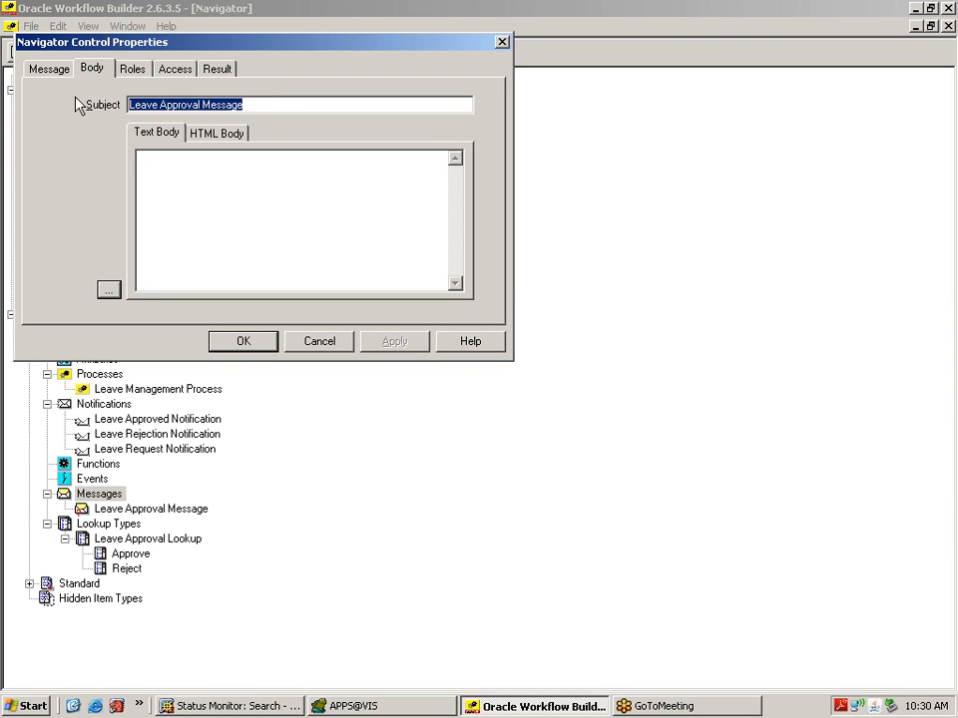
{"action": "left_click", "coordinate": [264, 105]}
{"action": "key", "text": "BackSpace"}
{"action": "key", "text": "BackSpace"}
{"action": "key", "text": "BackSpace"}
{"action": "key", "text": "BackSpace"}
{"action": "key", "text": "BackSpace"}
{"action": "key", "text": "BackSpace"}
{"action": "key", "text": "BackSpace"}
{"action": "key", "text": "BackSpace"}
{"action": "key", "text": "BackSpace"}
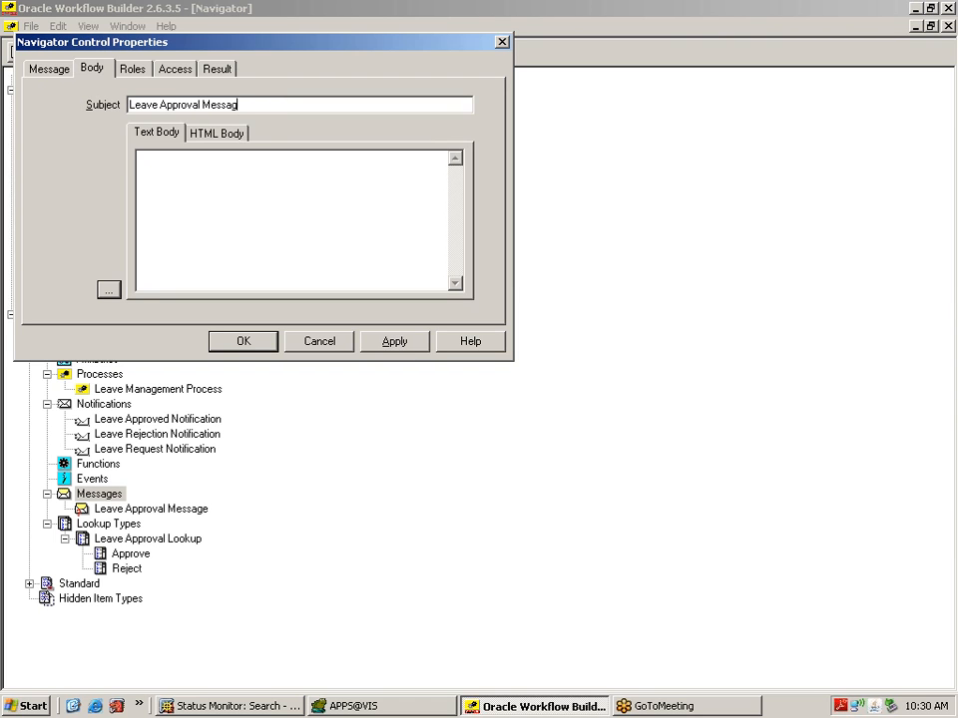
{"action": "key", "text": "BackSpace"}
{"action": "type", "text": "ed"}
{"action": "left_click", "coordinate": [158, 104]}
{"action": "type", "text": "s"}
{"action": "left_click", "coordinate": [139, 158]}
{"action": "type", "text": "Leaves A"}
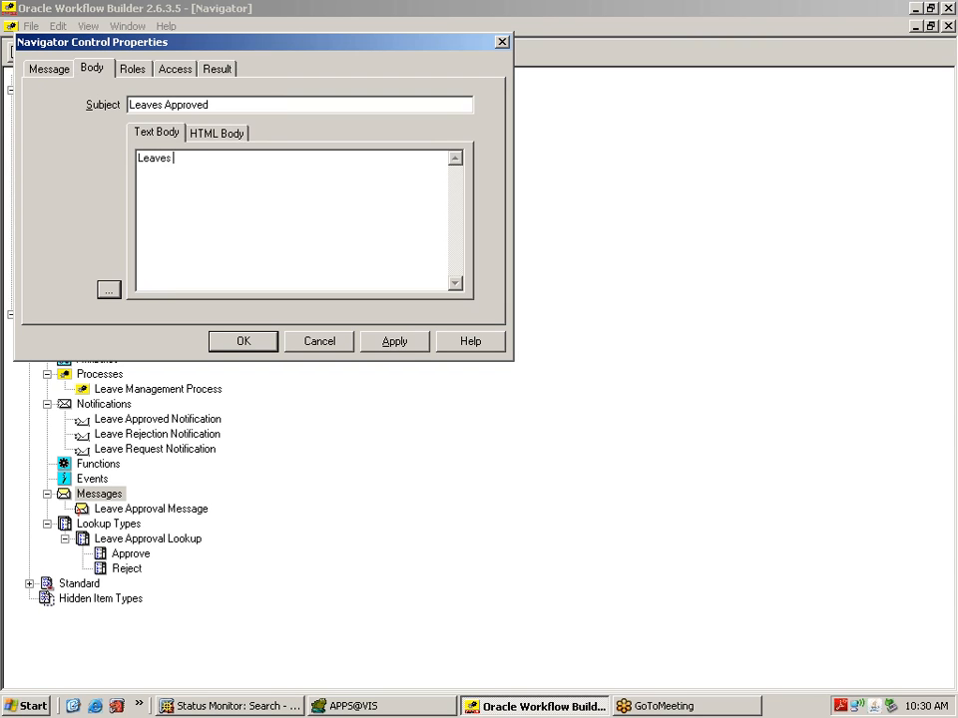
{"action": "type", "text": "pproved"}
{"action": "left_click", "coordinate": [393, 345]}
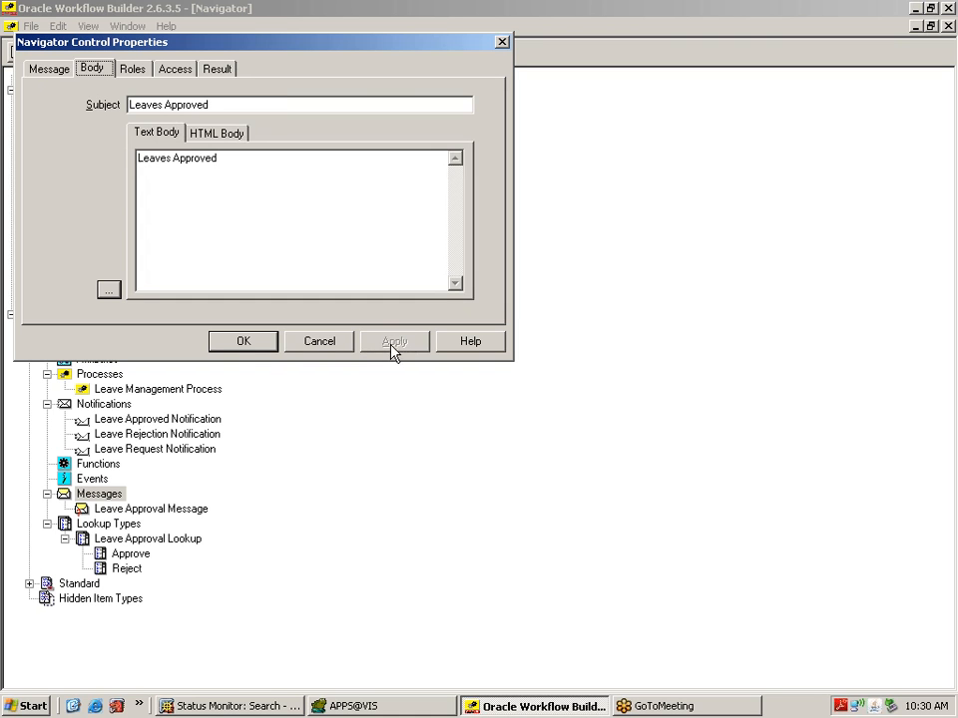
{"action": "left_click", "coordinate": [258, 343]}
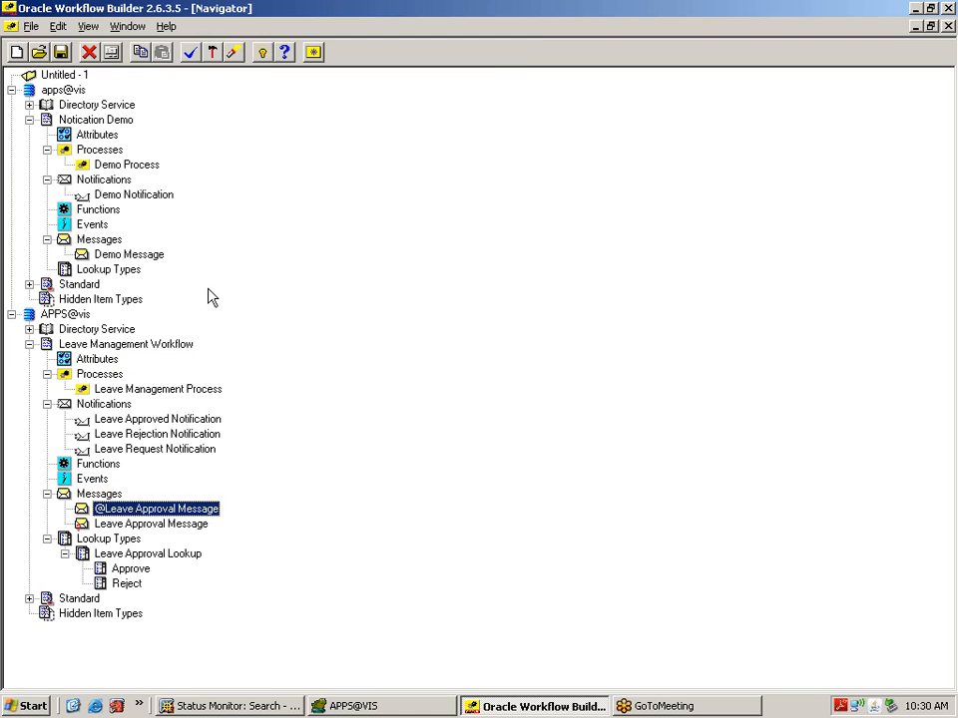
{"action": "left_click", "coordinate": [108, 494]}
Step: Create message XXREJMSG with display name and description 'Leaves Rejection Message'
{"action": "right_click", "coordinate": [111, 499]}
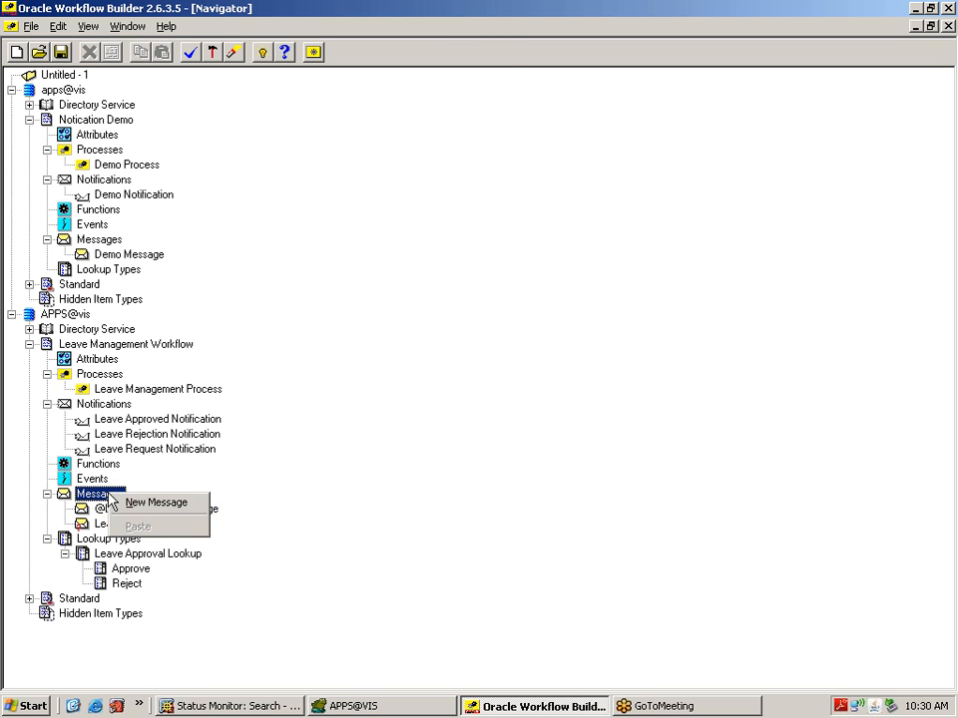
{"action": "left_click", "coordinate": [139, 502]}
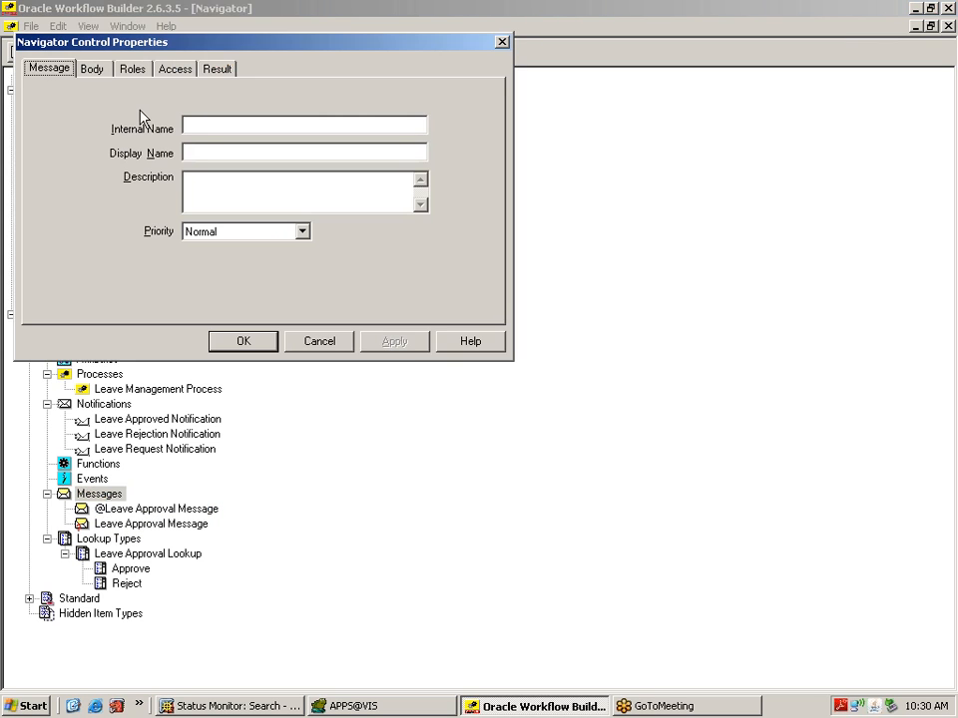
{"action": "type", "text": "XXREJ"}
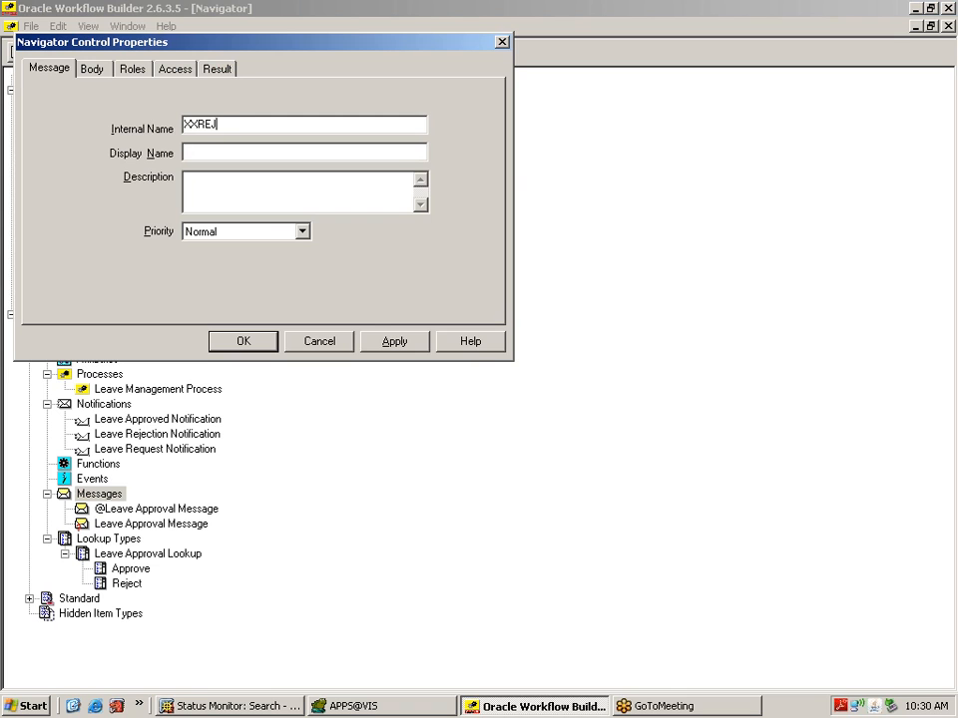
{"action": "type", "text": "MSG"}
{"action": "key", "text": "Tab"}
{"action": "type", "text": "IEA"}
{"action": "key", "text": "BackSpace"}
{"action": "key", "text": "BackSpace"}
{"action": "key", "text": "BackSpace"}
{"action": "type", "text": "Leaves Rejection Message"}
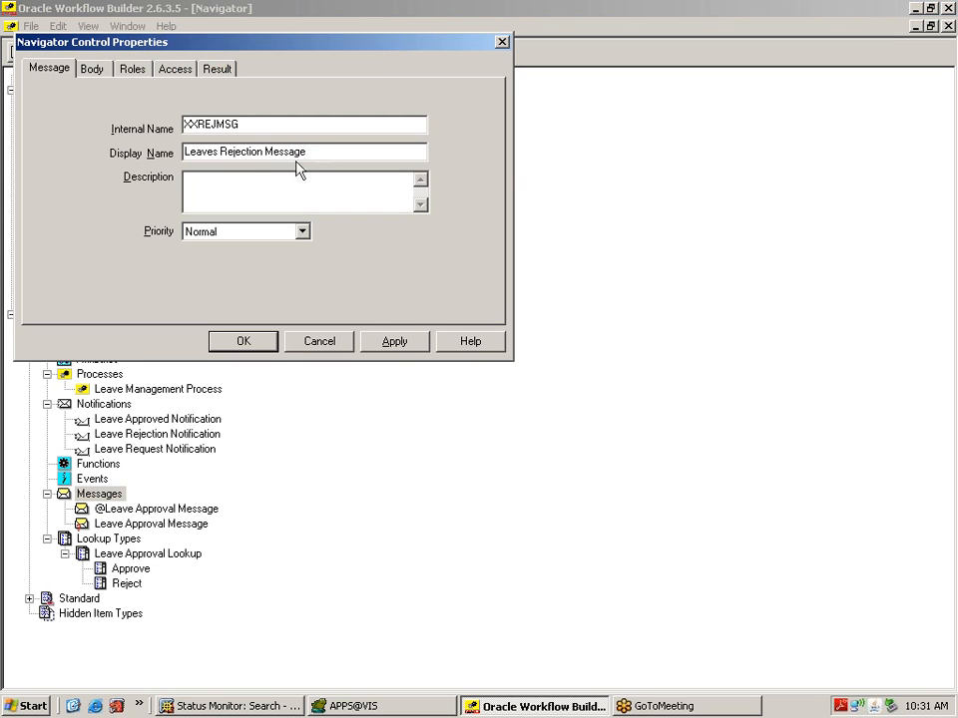
{"action": "left_click_drag", "start_coordinate": [306, 153], "coordinate": [185, 152]}
{"action": "key", "text": "ctrl+c"}
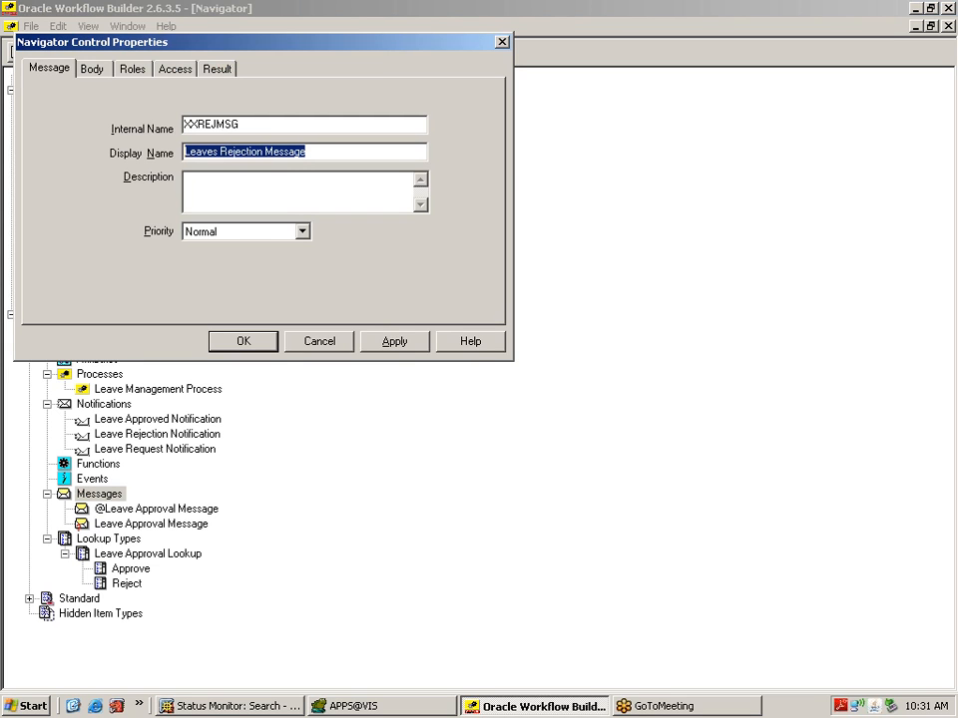
{"action": "key", "text": "Tab"}
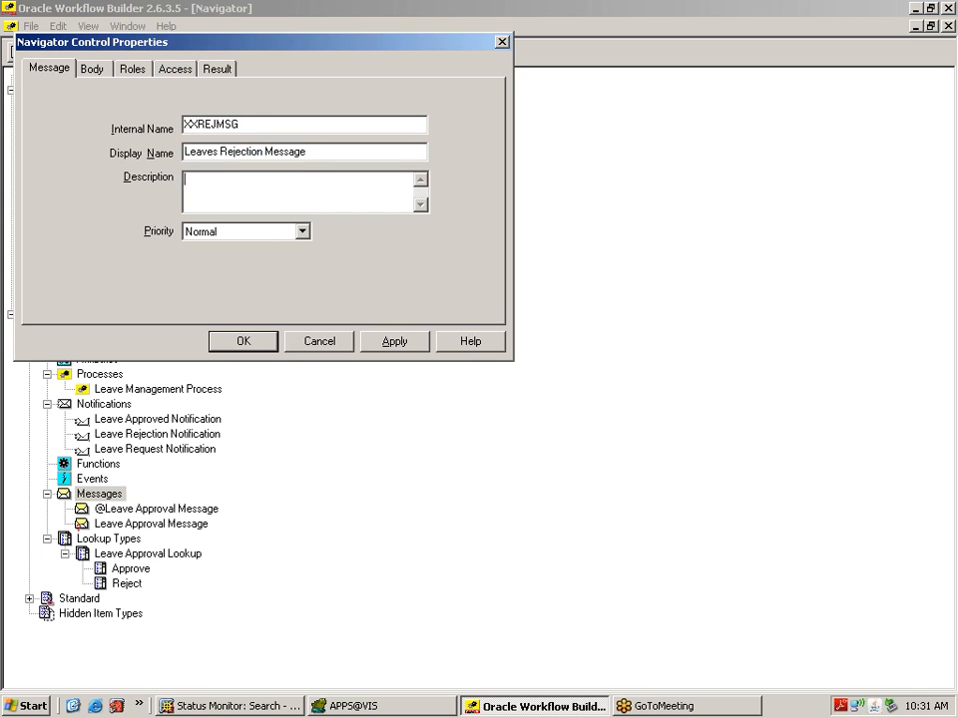
{"action": "key", "text": "ctrl+v"}
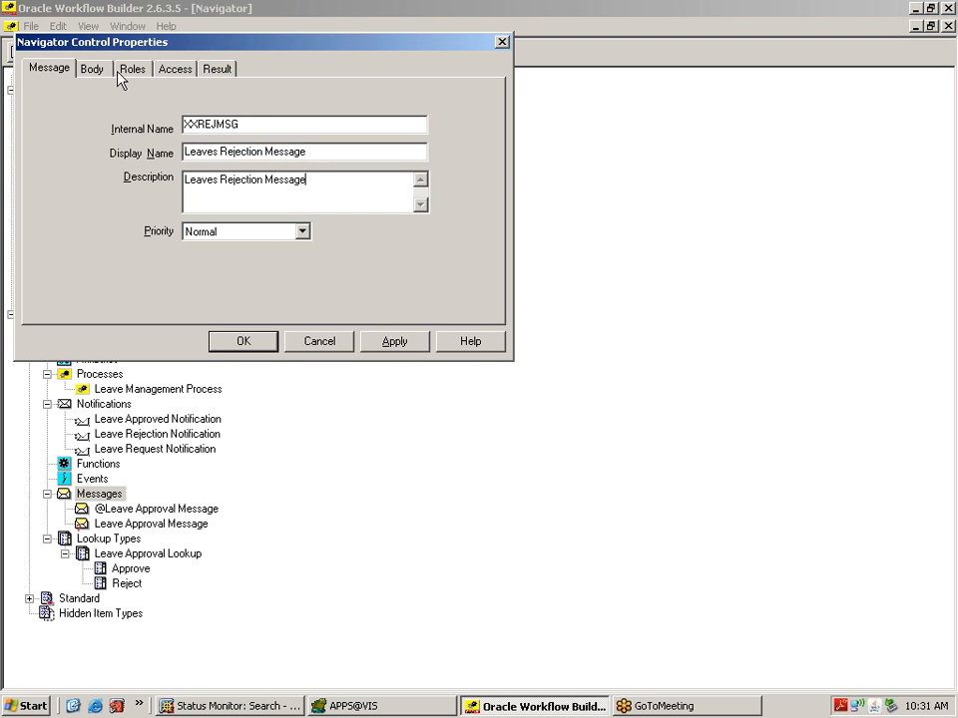
Step: Set the message subject and text body to 'Leaves Rejected' and save it
{"action": "left_click", "coordinate": [92, 70]}
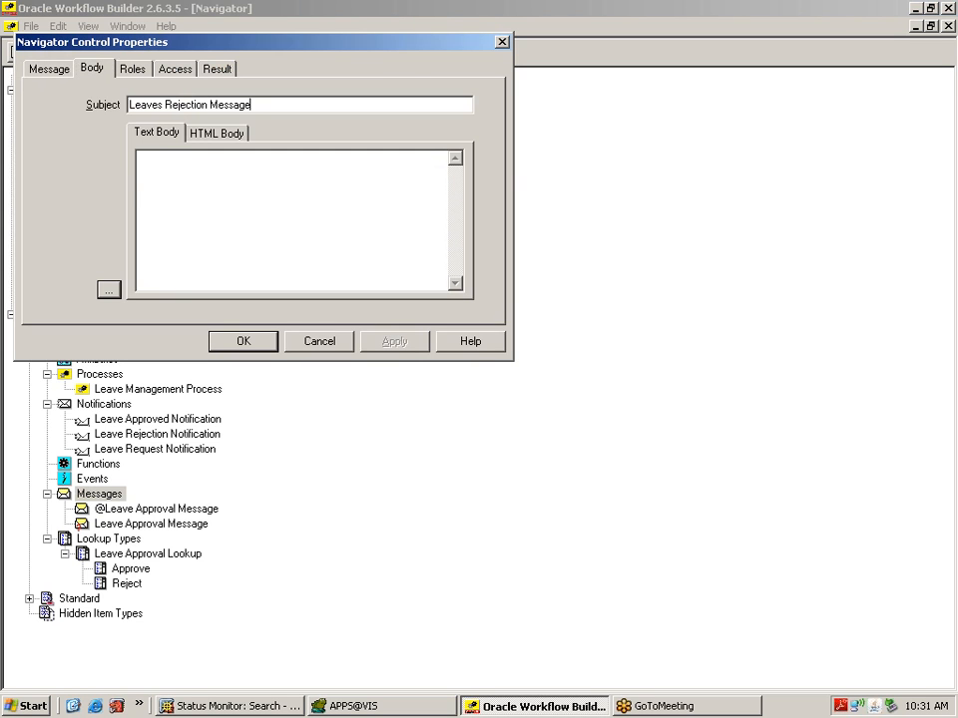
{"action": "key", "text": "BackSpace"}
{"action": "key", "text": "BackSpace"}
{"action": "key", "text": "BackSpace"}
{"action": "key", "text": "BackSpace"}
{"action": "key", "text": "BackSpace"}
{"action": "key", "text": "BackSpace"}
{"action": "key", "text": "BackSpace"}
{"action": "key", "text": "BackSpace"}
{"action": "key", "text": "BackSpace"}
{"action": "key", "text": "BackSpace"}
{"action": "key", "text": "BackSpace"}
{"action": "type", "text": "ed"}
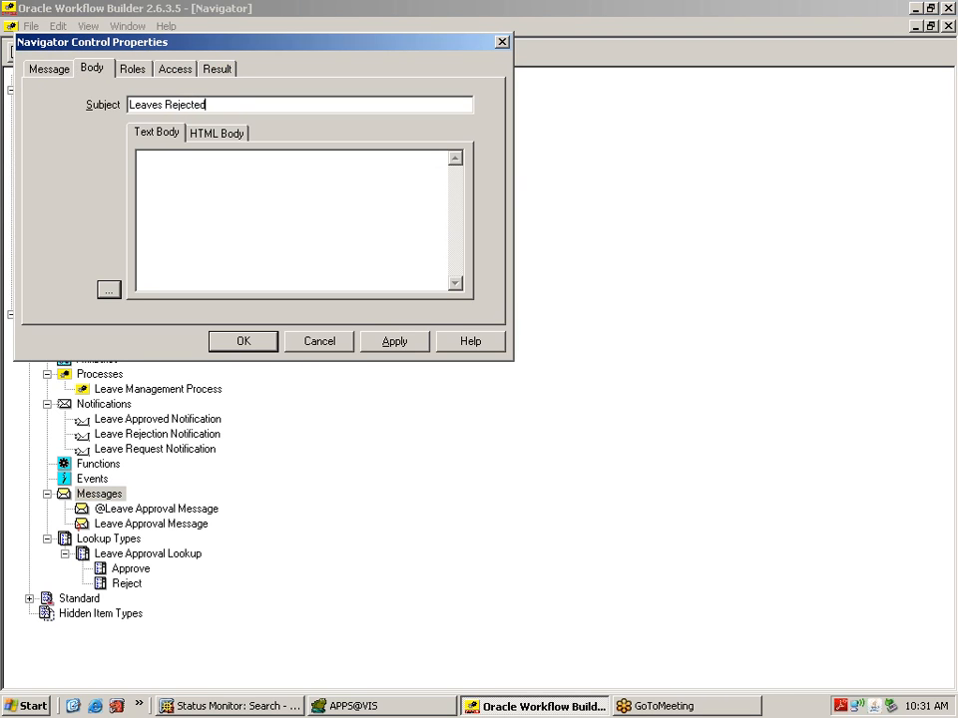
{"action": "left_click_drag", "start_coordinate": [206, 103], "coordinate": [129, 104]}
{"action": "key", "text": "ctrl+c"}
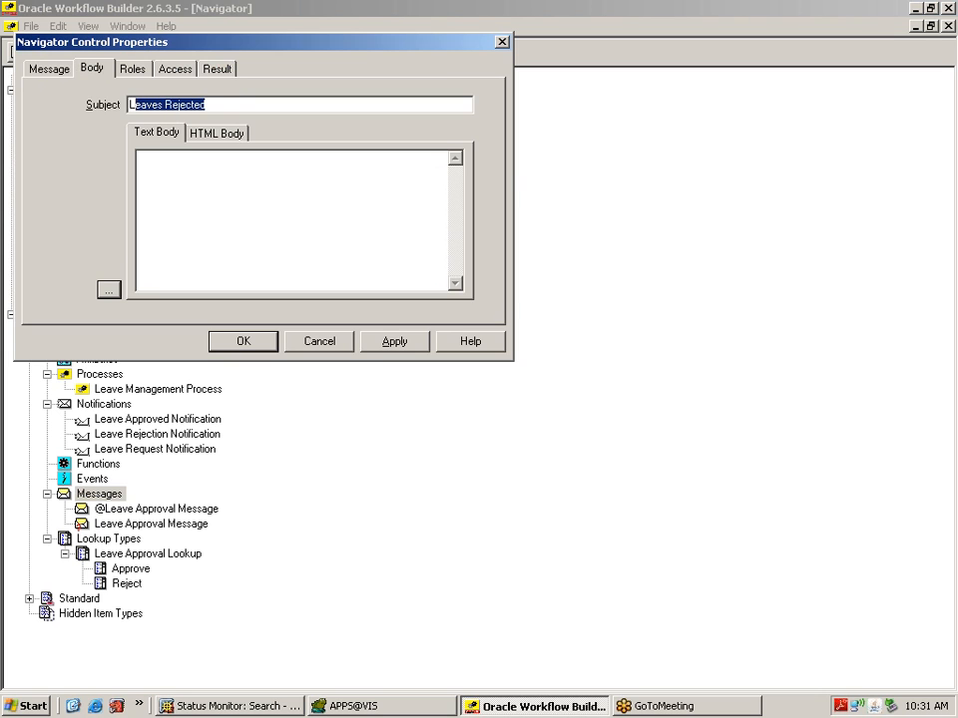
{"action": "left_click", "coordinate": [200, 181]}
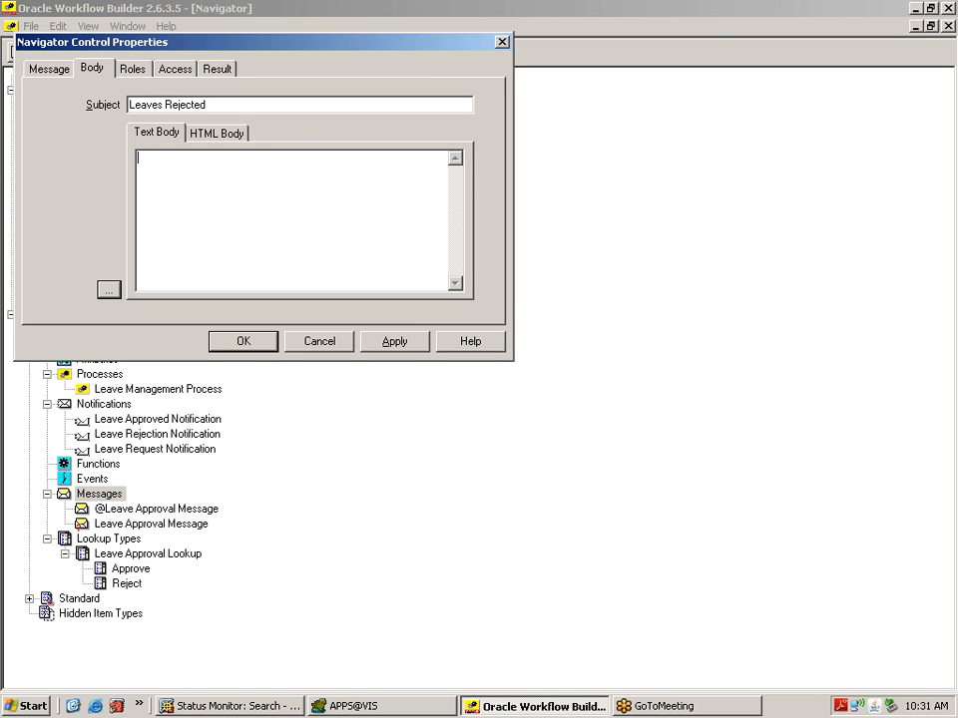
{"action": "key", "text": "ctrl+v"}
{"action": "left_click", "coordinate": [404, 344]}
{"action": "left_click", "coordinate": [244, 342]}
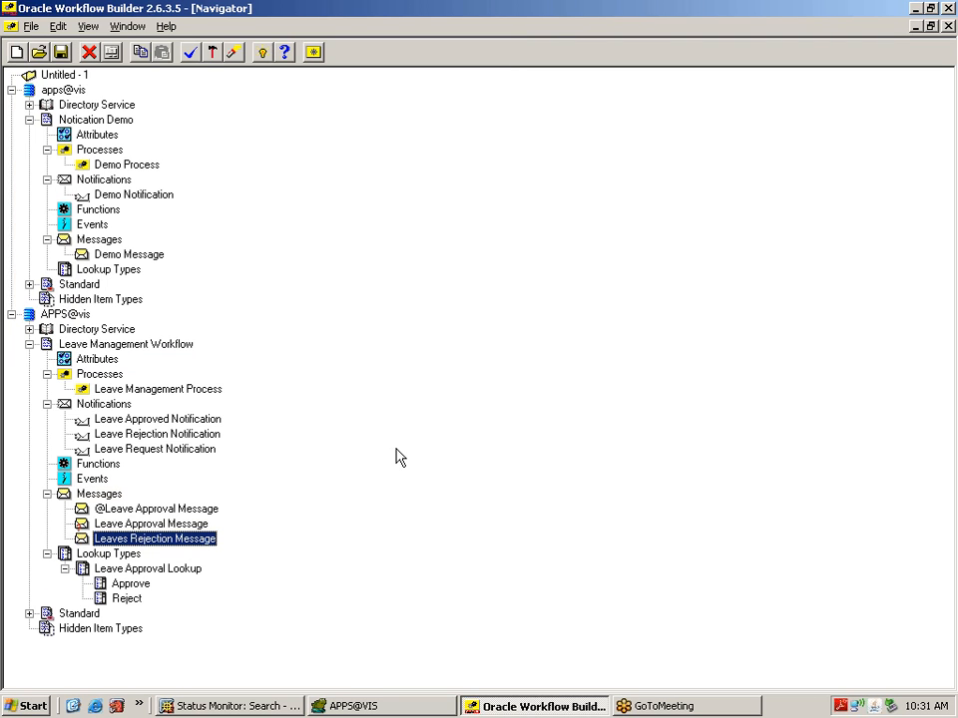
{"action": "double_click", "coordinate": [190, 423]}
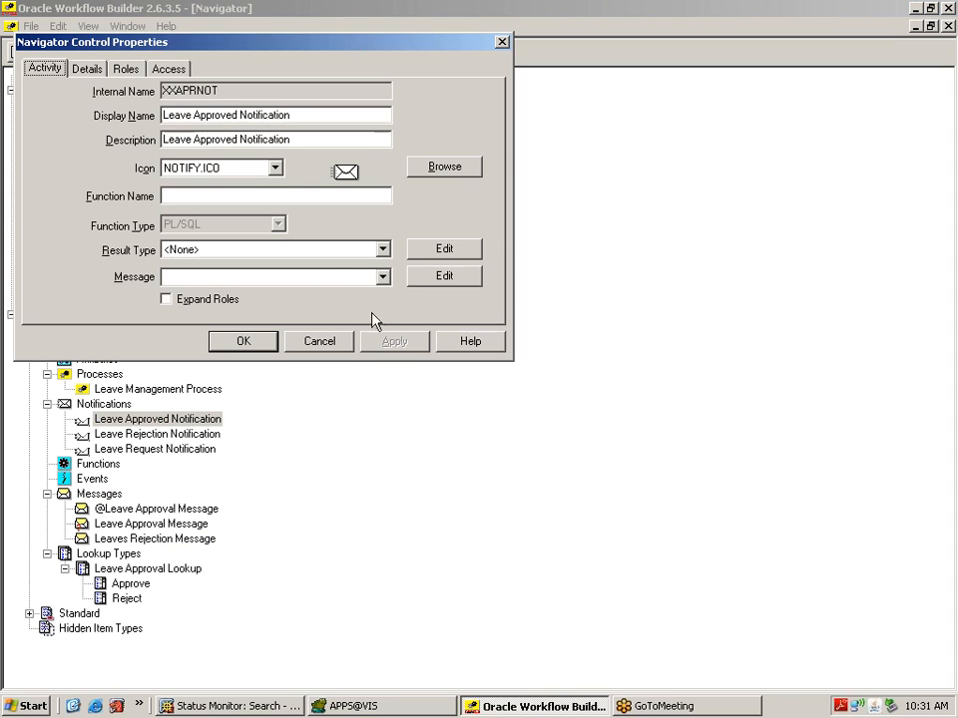
{"action": "left_click", "coordinate": [382, 278]}
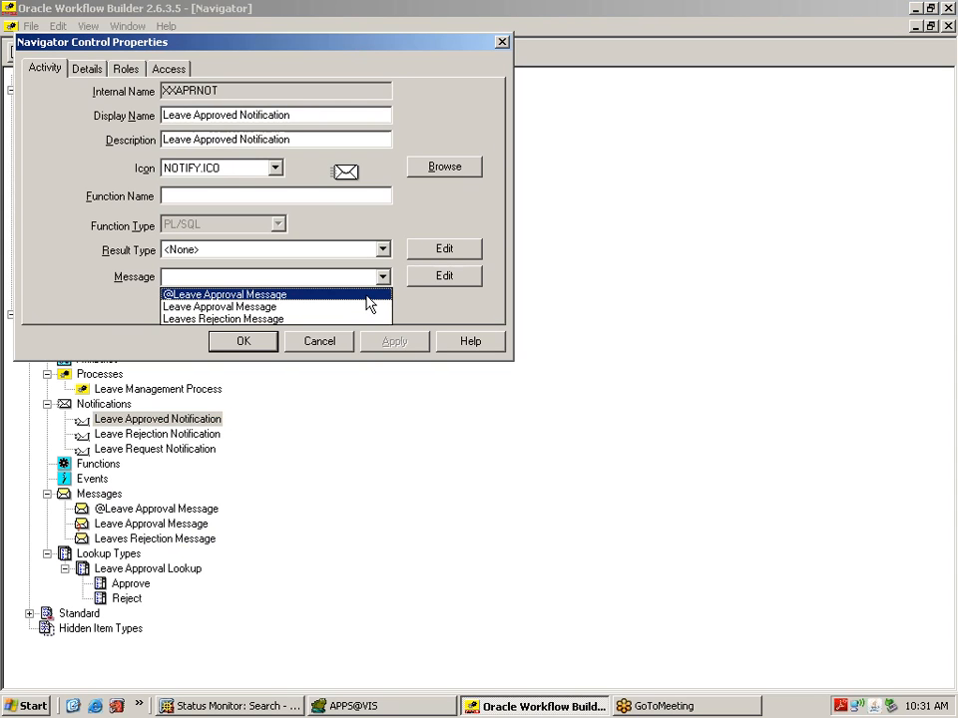
{"action": "left_click", "coordinate": [366, 296]}
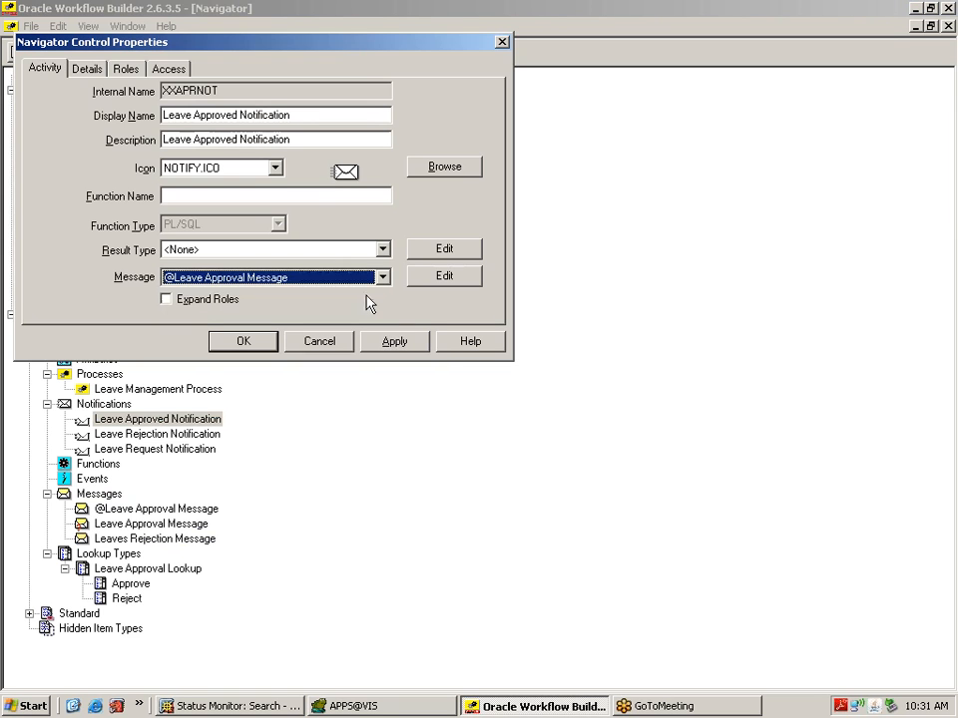
{"action": "left_click", "coordinate": [415, 344]}
{"action": "left_click", "coordinate": [260, 344]}
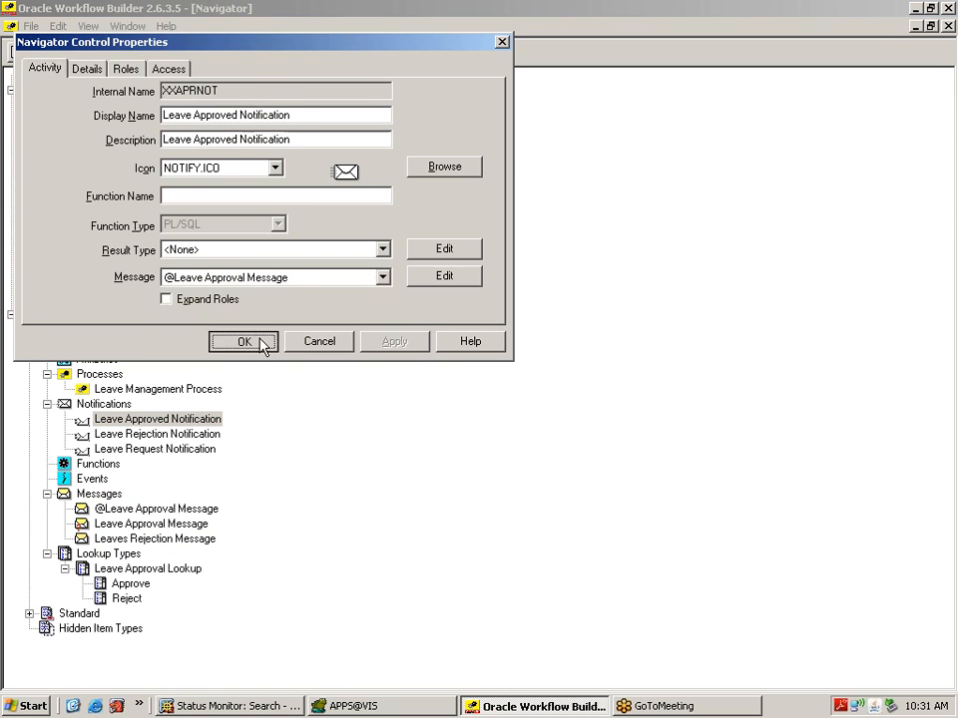
Step: Link Leave Rejection Notification to Leaves Rejection Message
{"action": "double_click", "coordinate": [179, 437]}
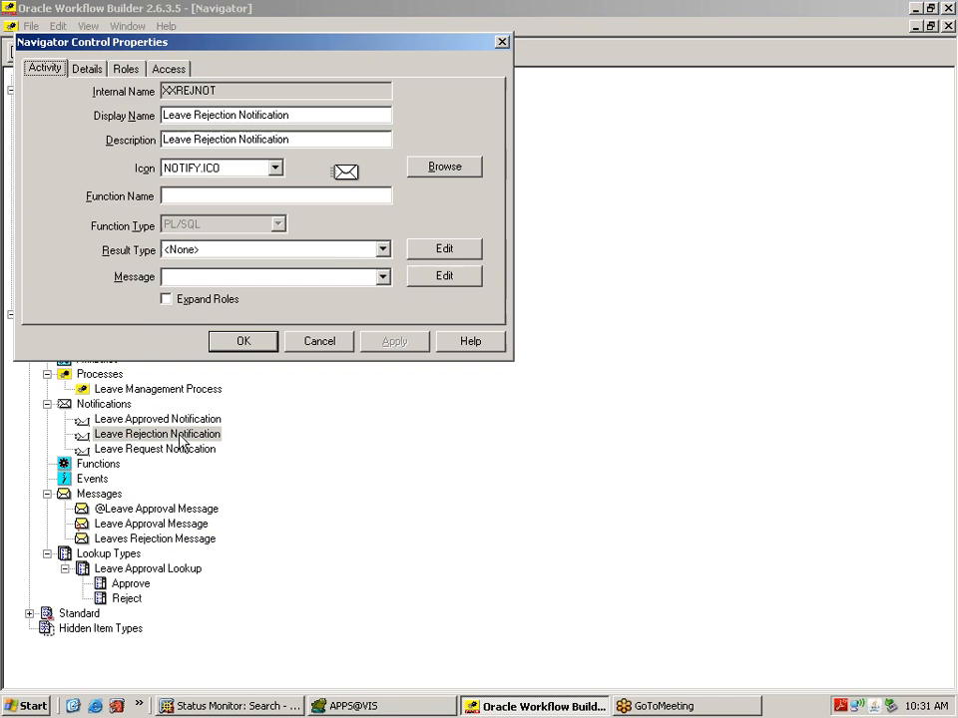
{"action": "left_click", "coordinate": [382, 276]}
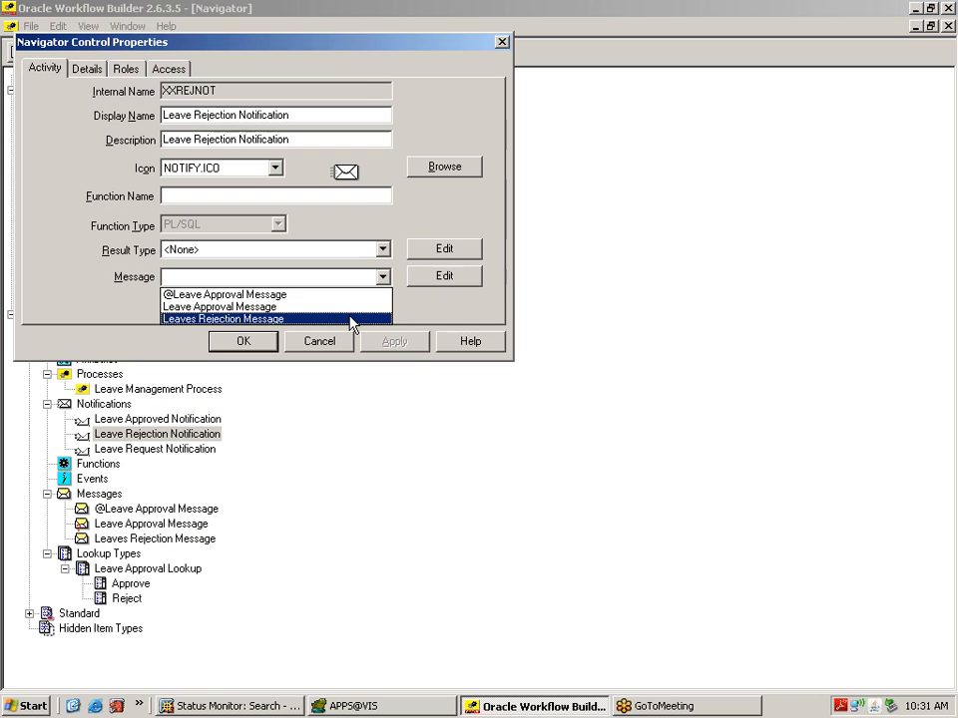
{"action": "left_click", "coordinate": [351, 319]}
{"action": "left_click", "coordinate": [396, 345]}
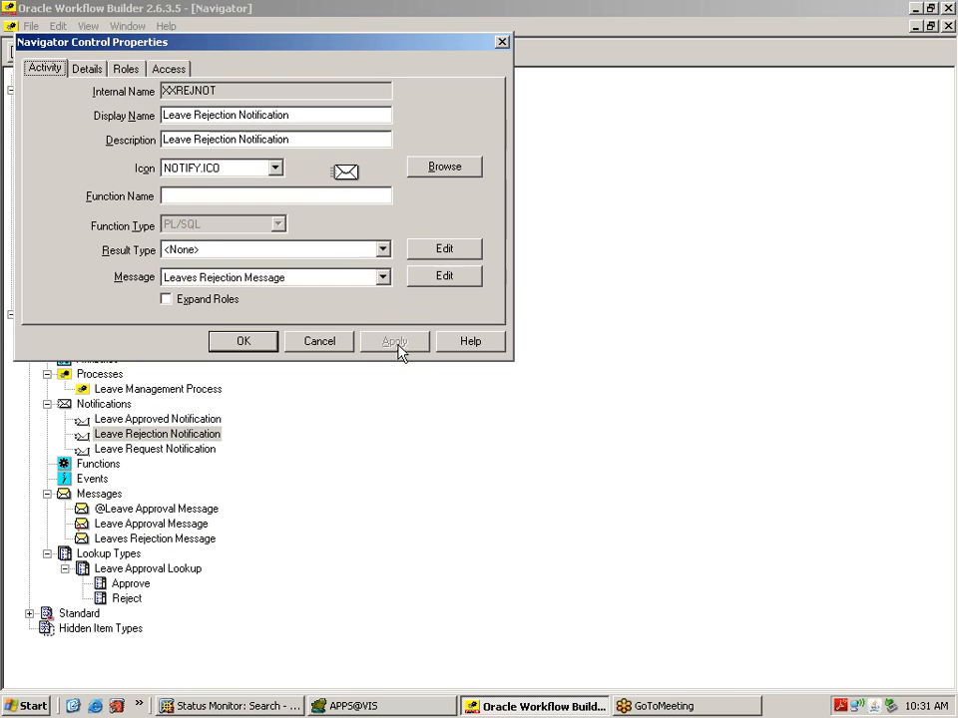
{"action": "left_click", "coordinate": [249, 345]}
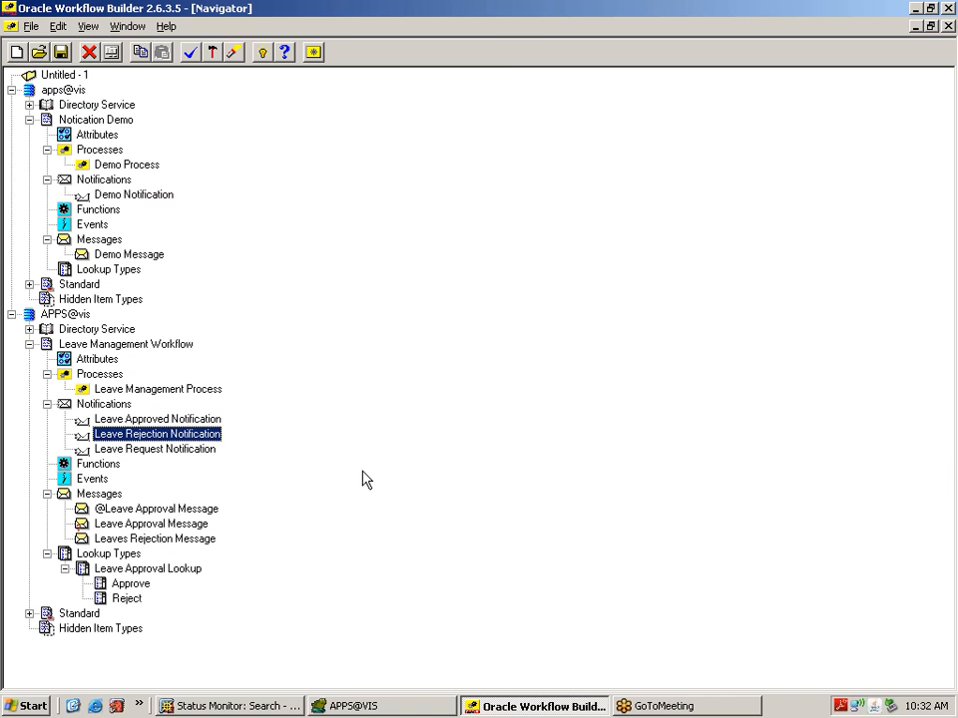
Step: Try saving to the database, dismiss the validation errors, and open the Leave Management Process diagram
{"action": "left_click", "coordinate": [61, 53]}
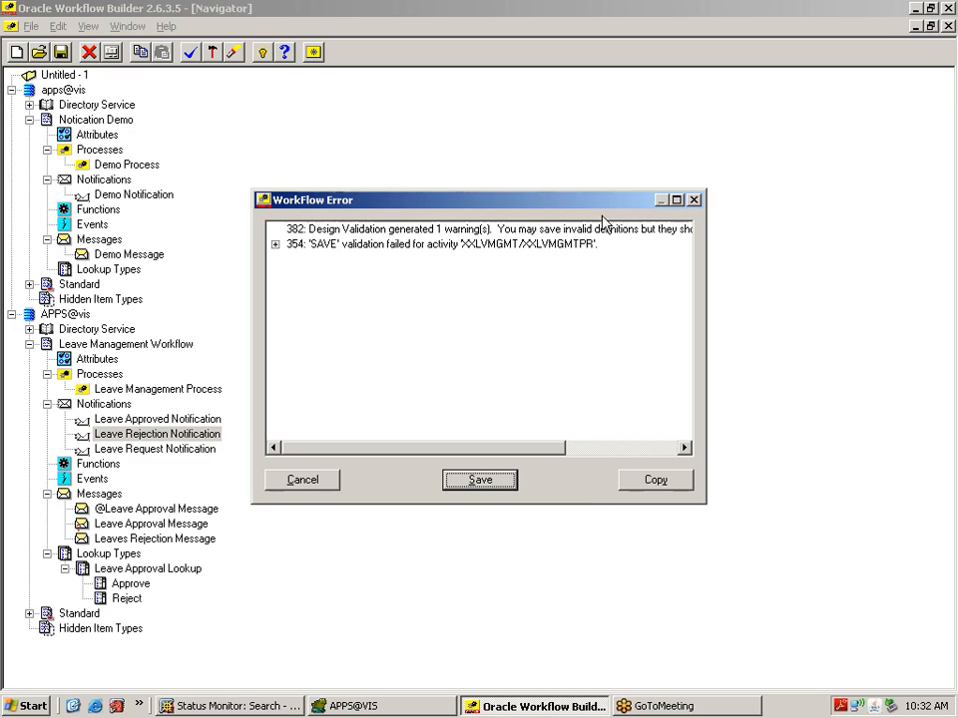
{"action": "left_click", "coordinate": [695, 200]}
{"action": "double_click", "coordinate": [100, 389]}
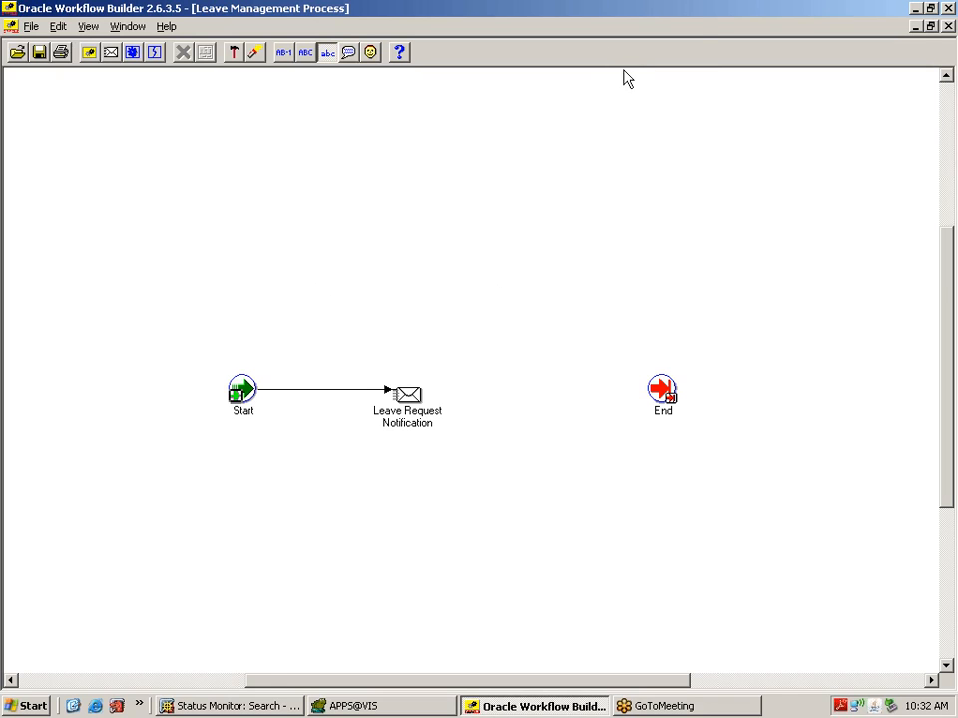
{"action": "left_click", "coordinate": [930, 26]}
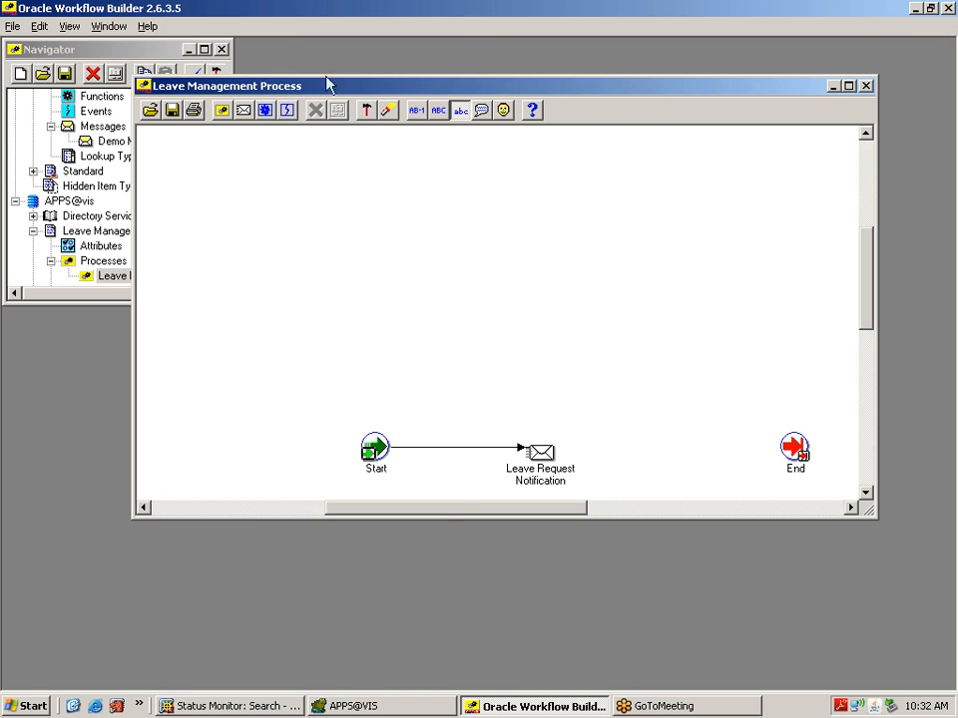
{"action": "left_click_drag", "start_coordinate": [316, 84], "coordinate": [460, 39]}
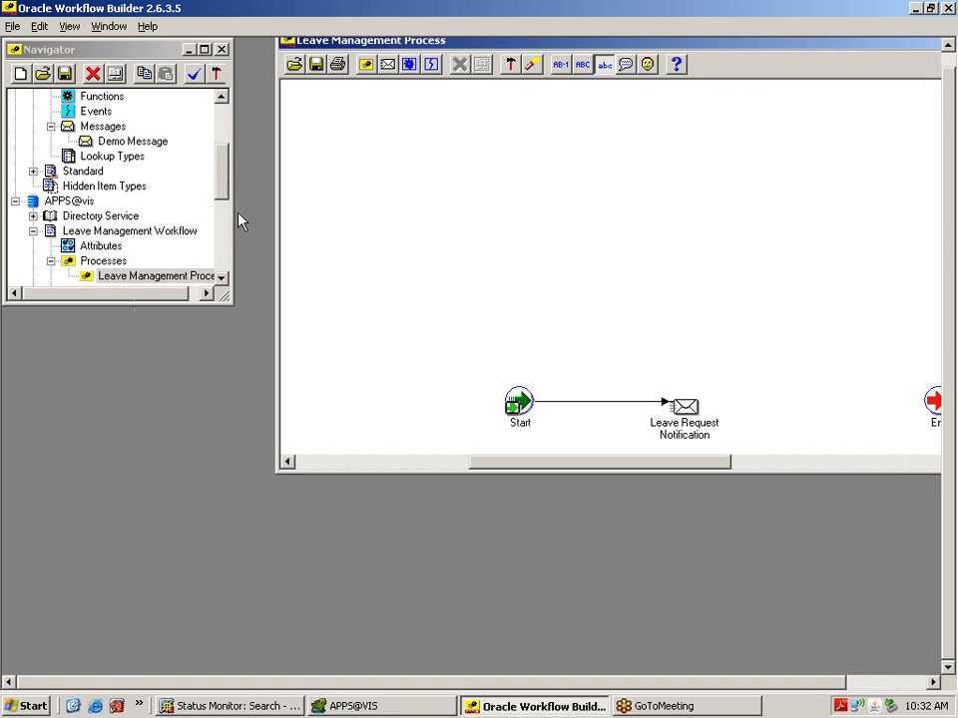
{"action": "left_click", "coordinate": [221, 279]}
{"action": "left_click", "coordinate": [221, 278]}
{"action": "left_click", "coordinate": [221, 279]}
{"action": "left_click", "coordinate": [222, 279]}
{"action": "left_click", "coordinate": [221, 278]}
{"action": "left_click", "coordinate": [221, 278]}
{"action": "left_click", "coordinate": [221, 279]}
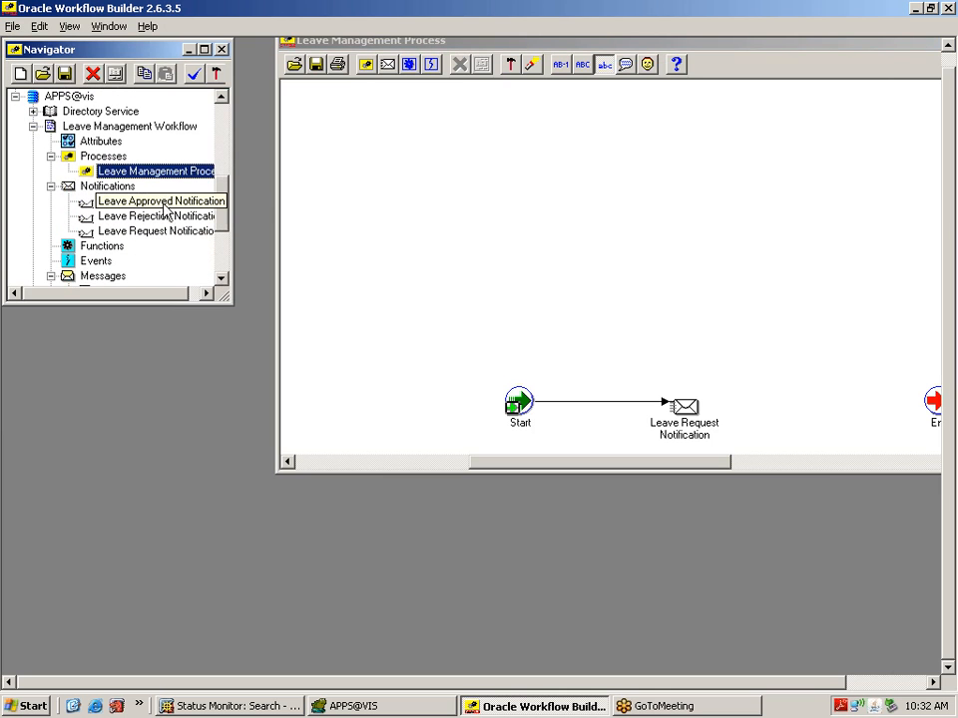
Step: Place Leave Approved and Leave Rejection Notification nodes on the diagram and maximize it
{"action": "left_click_drag", "start_coordinate": [172, 205], "coordinate": [774, 310]}
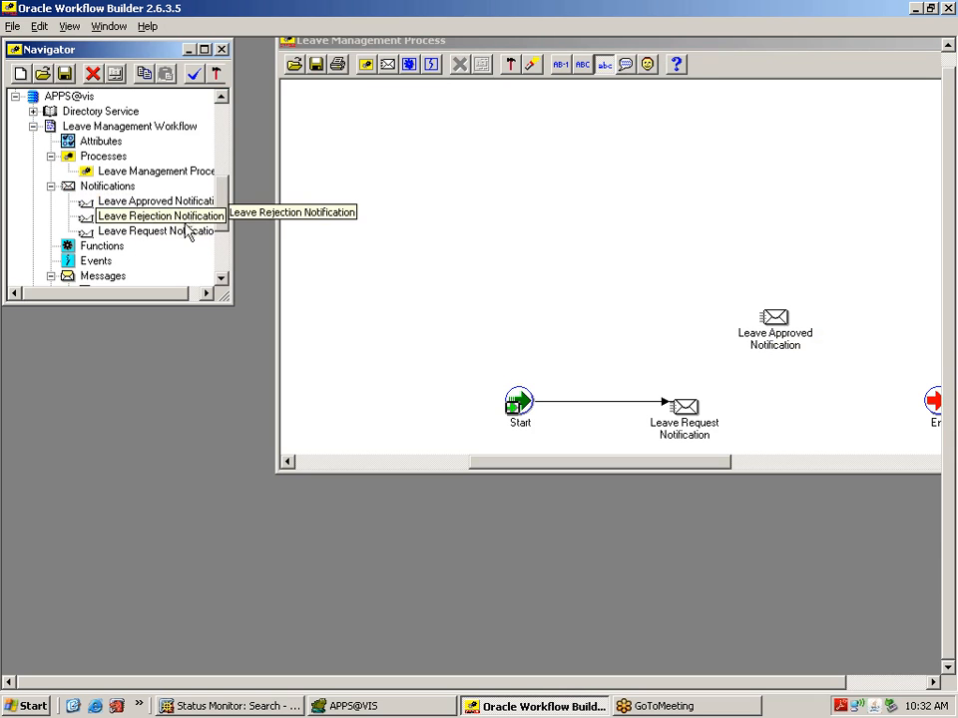
{"action": "left_click_drag", "start_coordinate": [165, 216], "coordinate": [792, 448]}
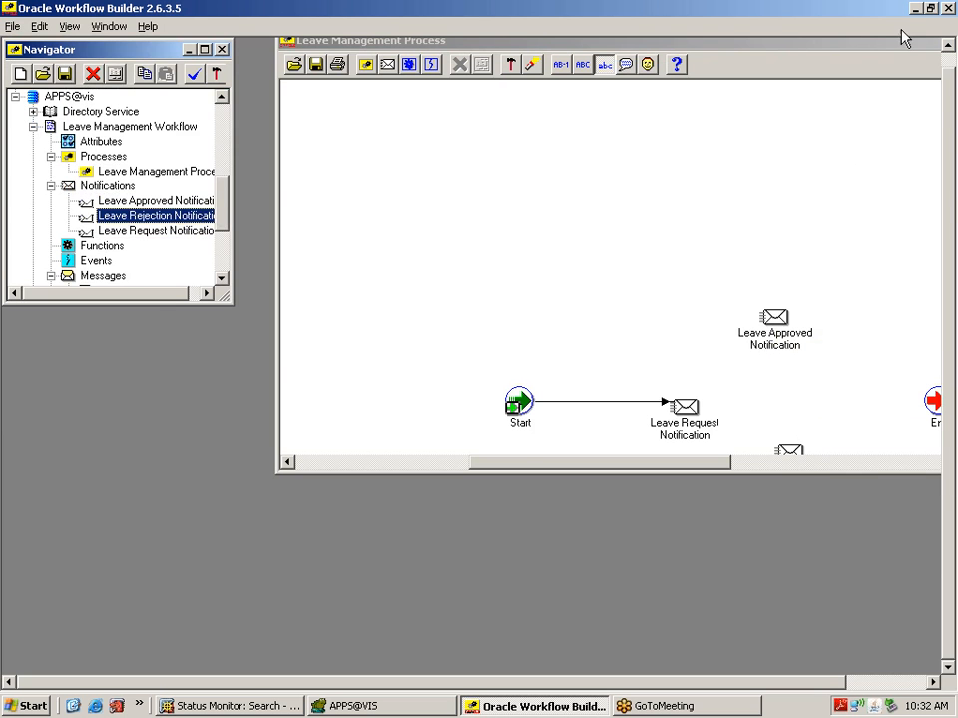
{"action": "double_click", "coordinate": [698, 8]}
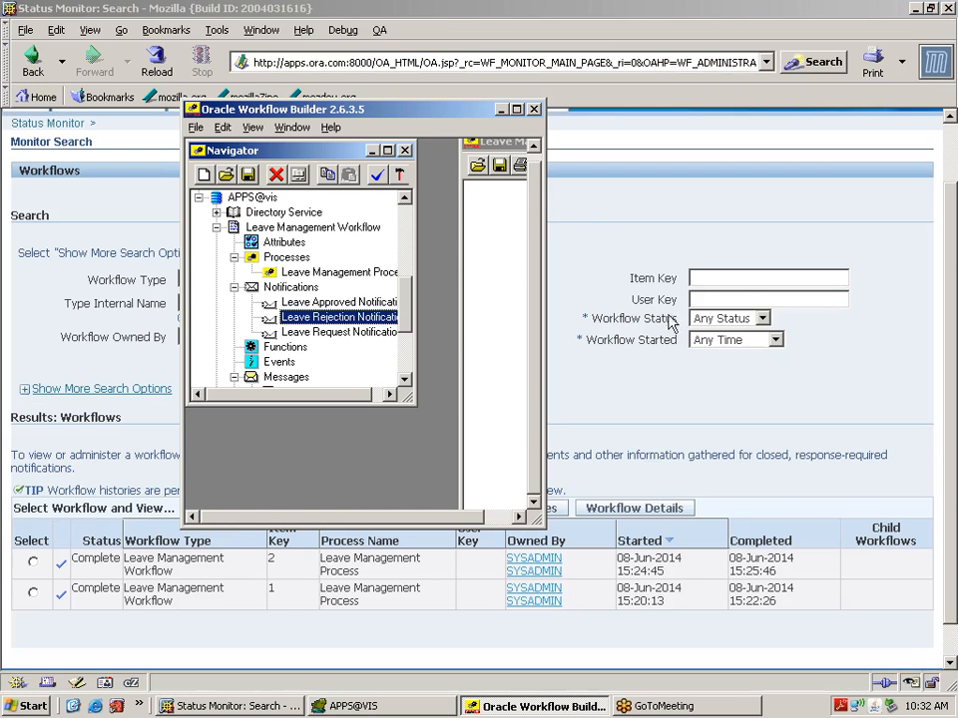
{"action": "left_click", "coordinate": [516, 109]}
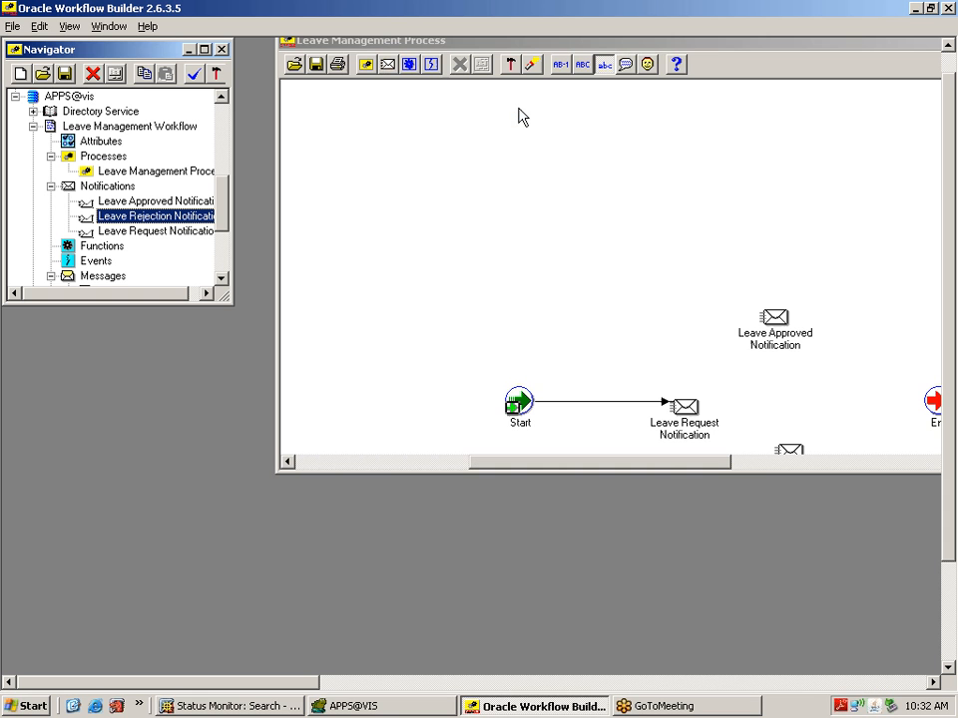
{"action": "left_click", "coordinate": [222, 49]}
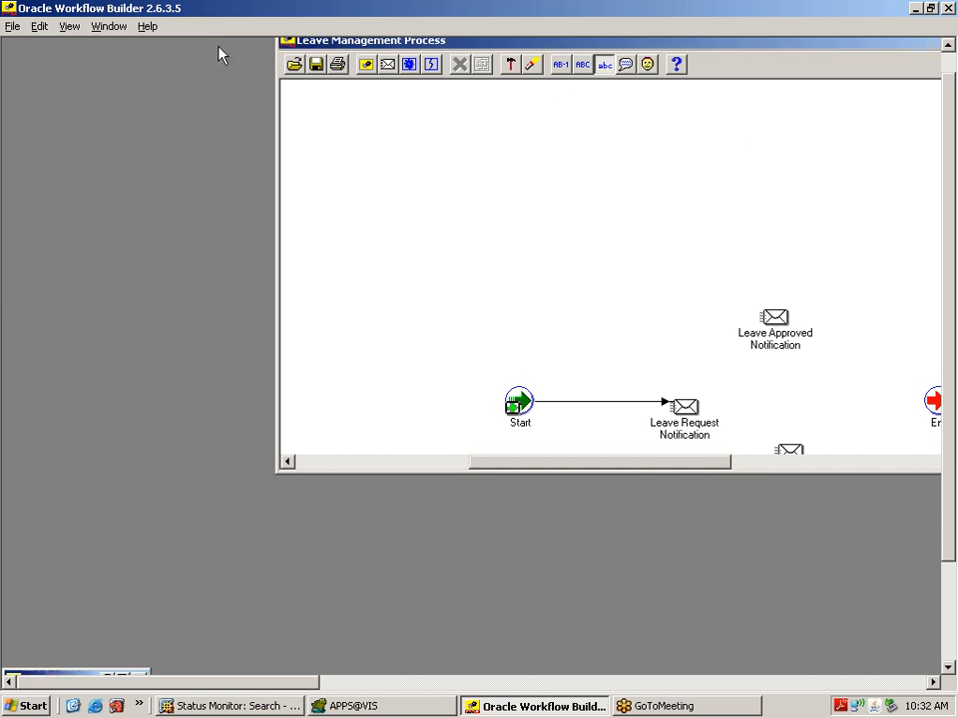
{"action": "double_click", "coordinate": [694, 47]}
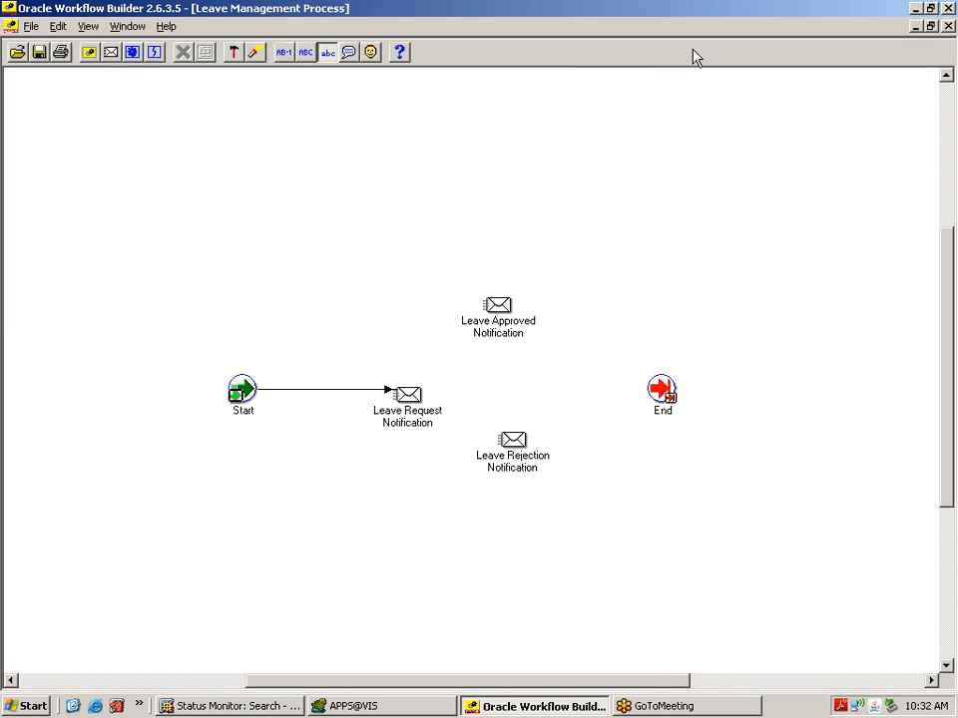
Step: Place Leave Approved Notification above and Leave Rejection Notification below the request node
{"action": "mouse_move", "coordinate": [505, 312]}
{"action": "left_mouse_down"}
{"action": "mouse_move", "coordinate": [510, 175]}
{"action": "mouse_move", "coordinate": [547, 190]}
{"action": "mouse_move", "coordinate": [524, 316]}
{"action": "mouse_move", "coordinate": [519, 309]}
{"action": "left_mouse_up"}
{"action": "left_click_drag", "start_coordinate": [527, 469], "coordinate": [537, 513]}
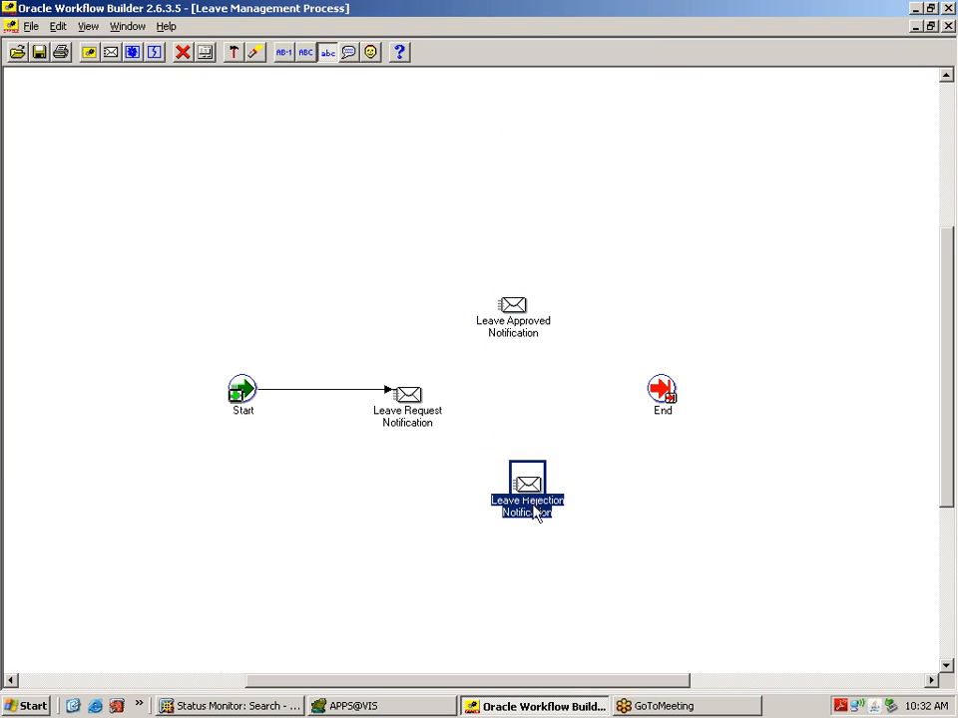
{"action": "left_click", "coordinate": [521, 305]}
{"action": "left_click_drag", "start_coordinate": [521, 305], "coordinate": [535, 305]}
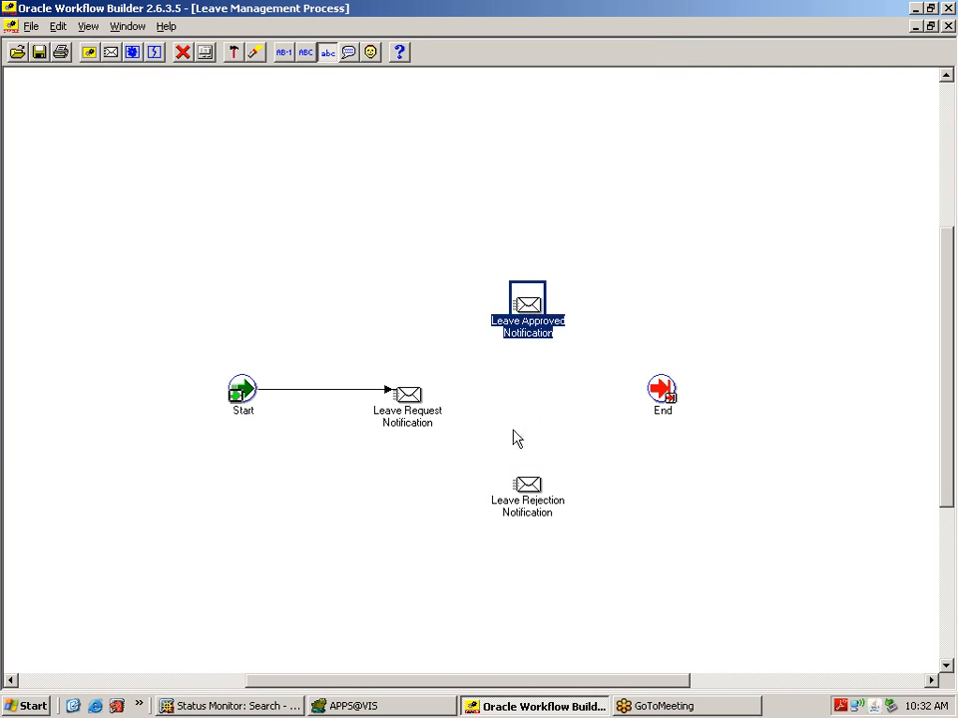
{"action": "left_click", "coordinate": [415, 556]}
Step: Connect Leave Request Notification to Leave Approved on Approve and to Leave Rejection on Reject
{"action": "left_click", "coordinate": [404, 406]}
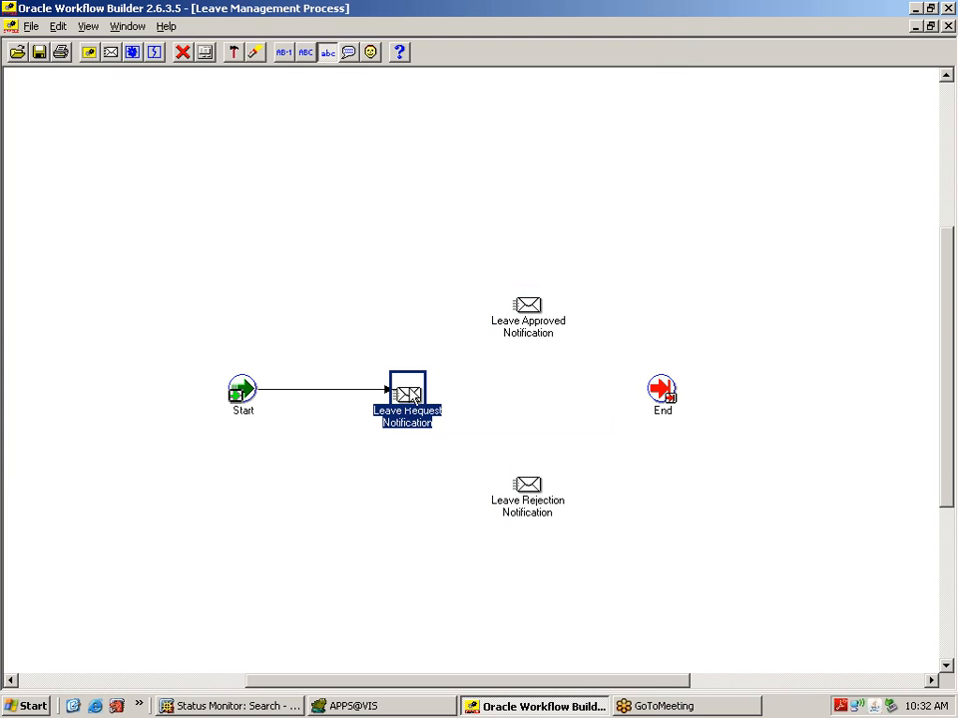
{"action": "left_click_drag", "start_coordinate": [412, 395], "coordinate": [524, 318]}
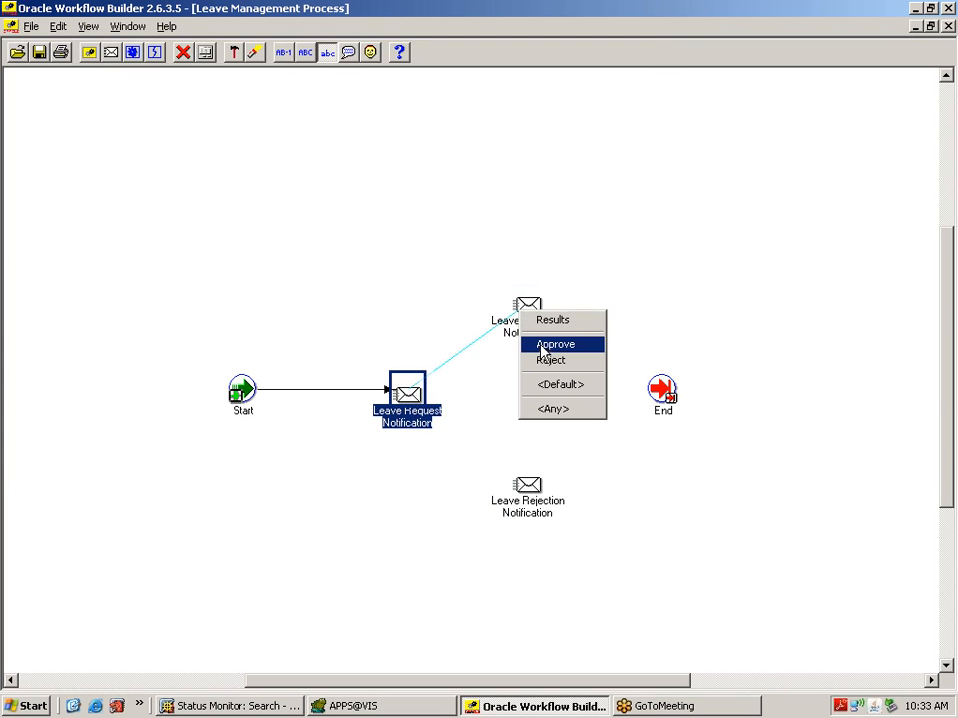
{"action": "left_click", "coordinate": [544, 347]}
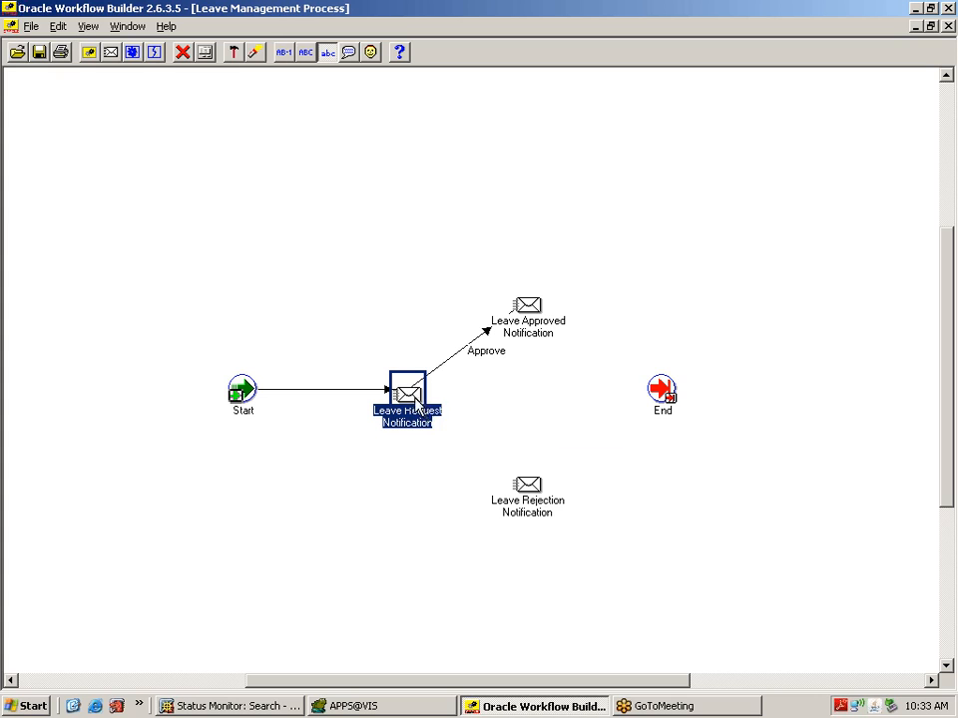
{"action": "left_click_drag", "start_coordinate": [419, 408], "coordinate": [532, 495]}
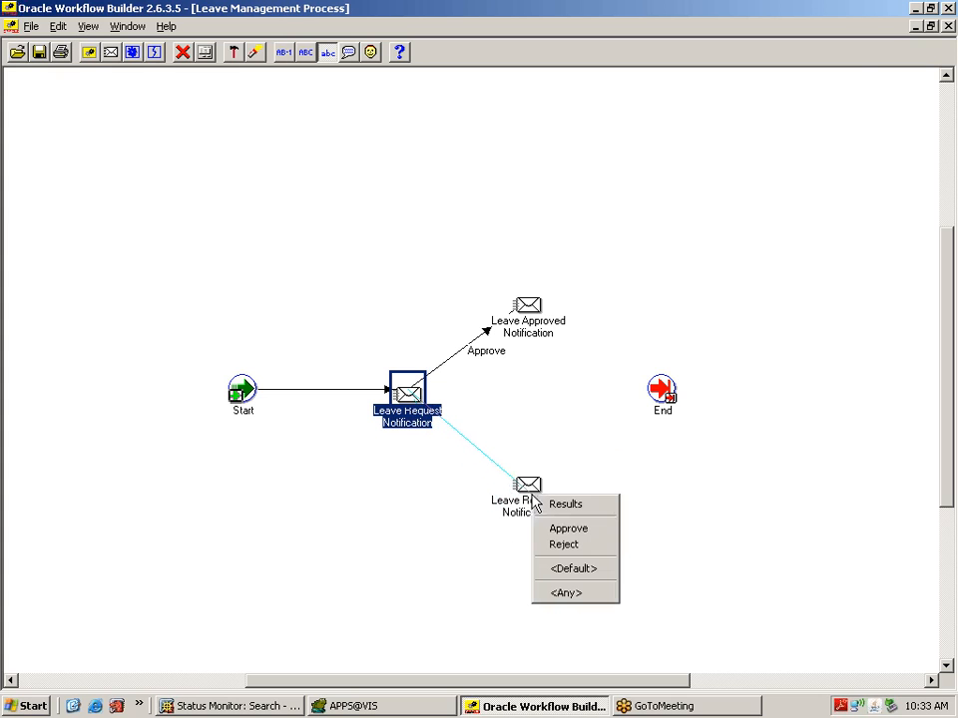
{"action": "left_click", "coordinate": [563, 546]}
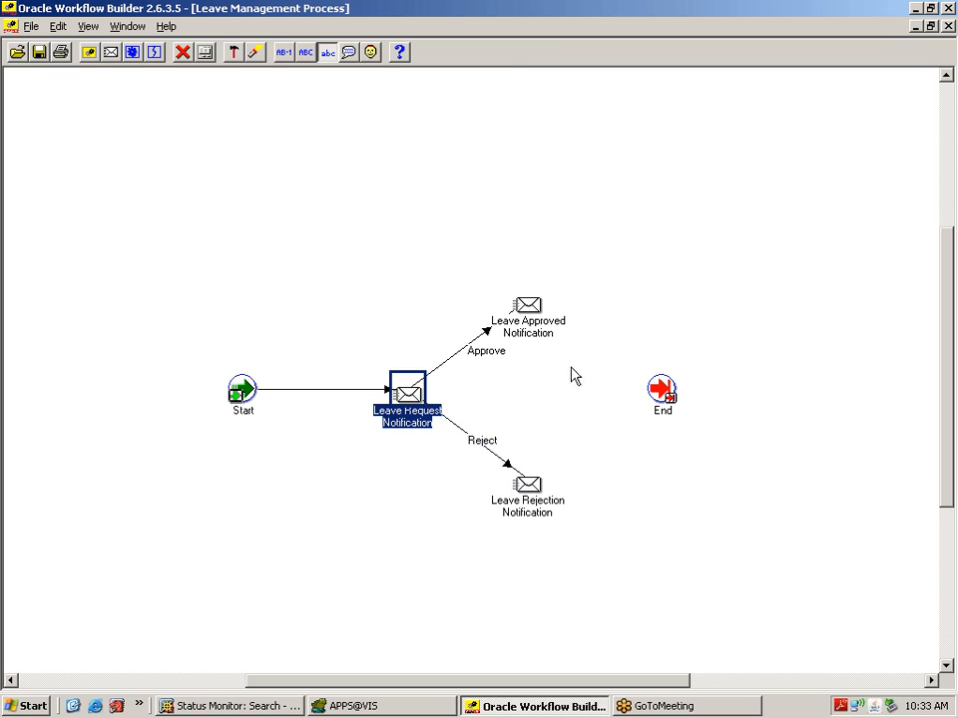
Step: Wire both the Leave Approved and Leave Rejection notifications to the End node
{"action": "left_click", "coordinate": [536, 317]}
{"action": "right_click", "coordinate": [538, 321]}
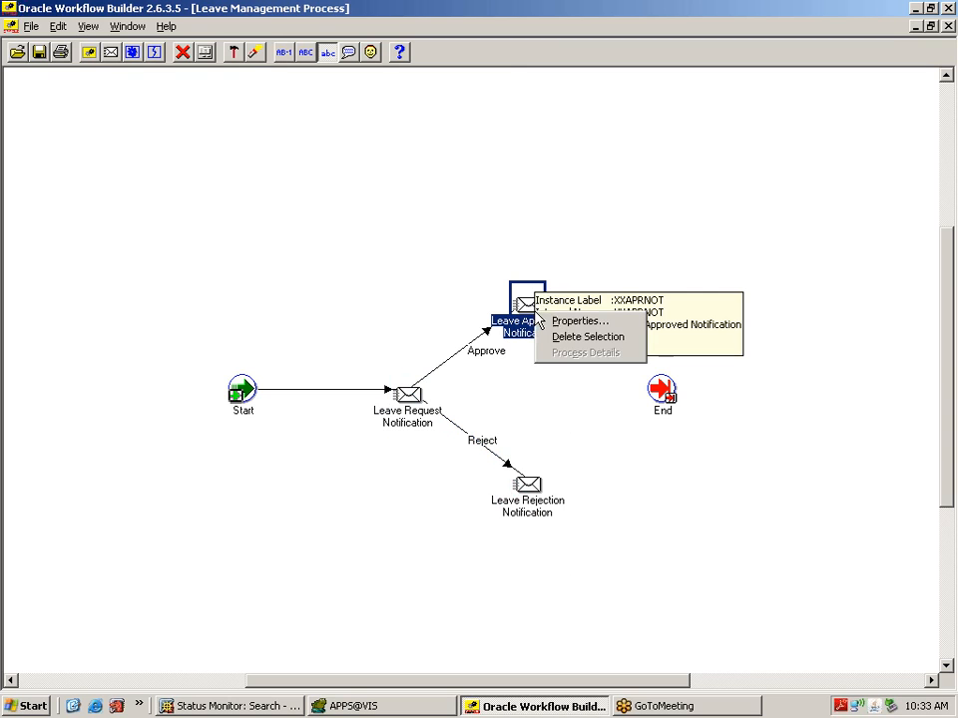
{"action": "left_click", "coordinate": [700, 509]}
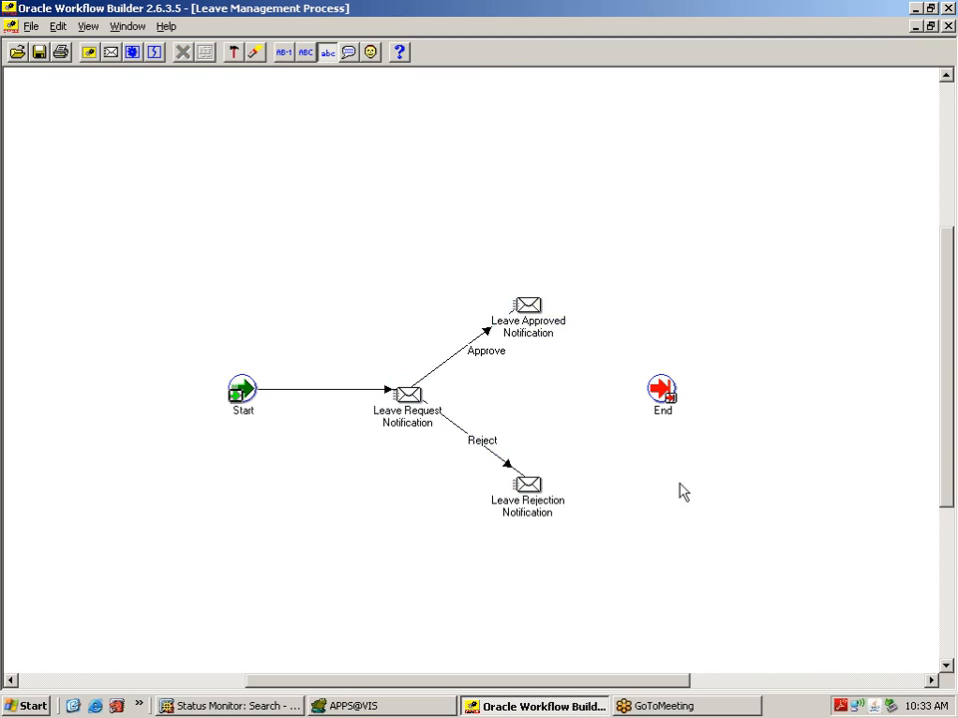
{"action": "left_click", "coordinate": [534, 318]}
{"action": "left_click_drag", "start_coordinate": [534, 318], "coordinate": [664, 400]}
{"action": "left_click", "coordinate": [670, 573]}
{"action": "left_click", "coordinate": [535, 499]}
{"action": "left_click_drag", "start_coordinate": [535, 498], "coordinate": [661, 407]}
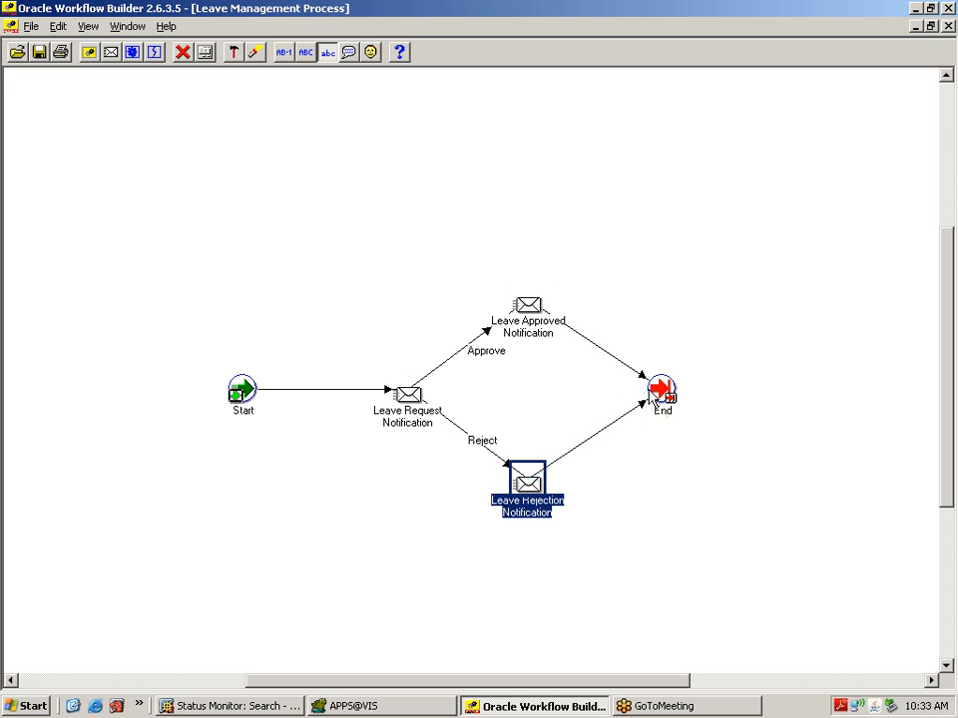
{"action": "left_click", "coordinate": [654, 507]}
{"action": "left_click", "coordinate": [409, 396]}
{"action": "double_click", "coordinate": [409, 396]}
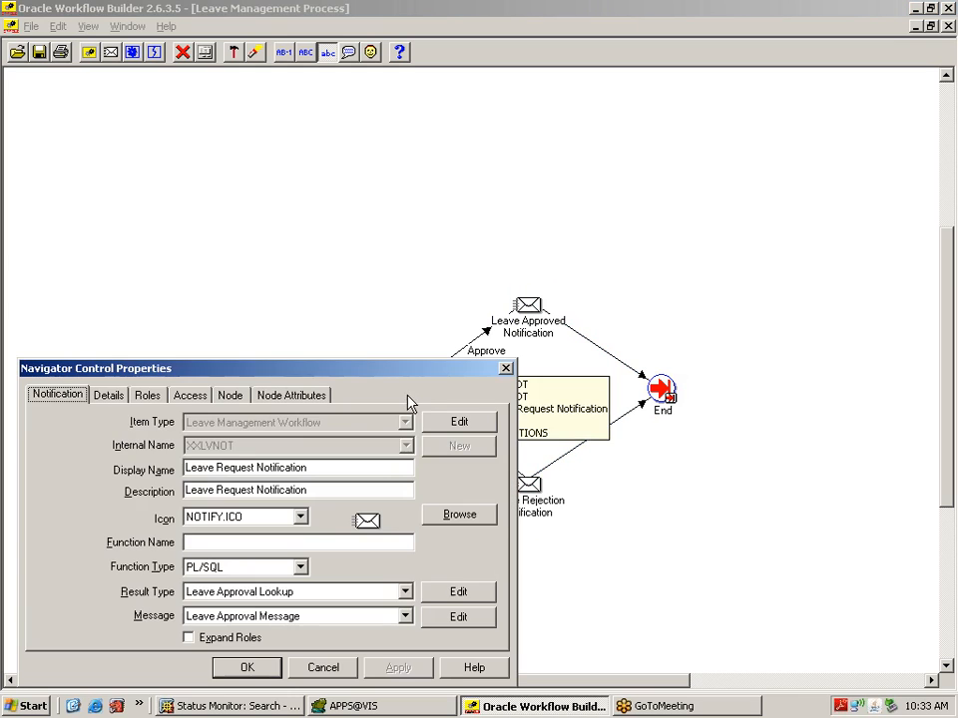
{"action": "left_click", "coordinate": [240, 399]}
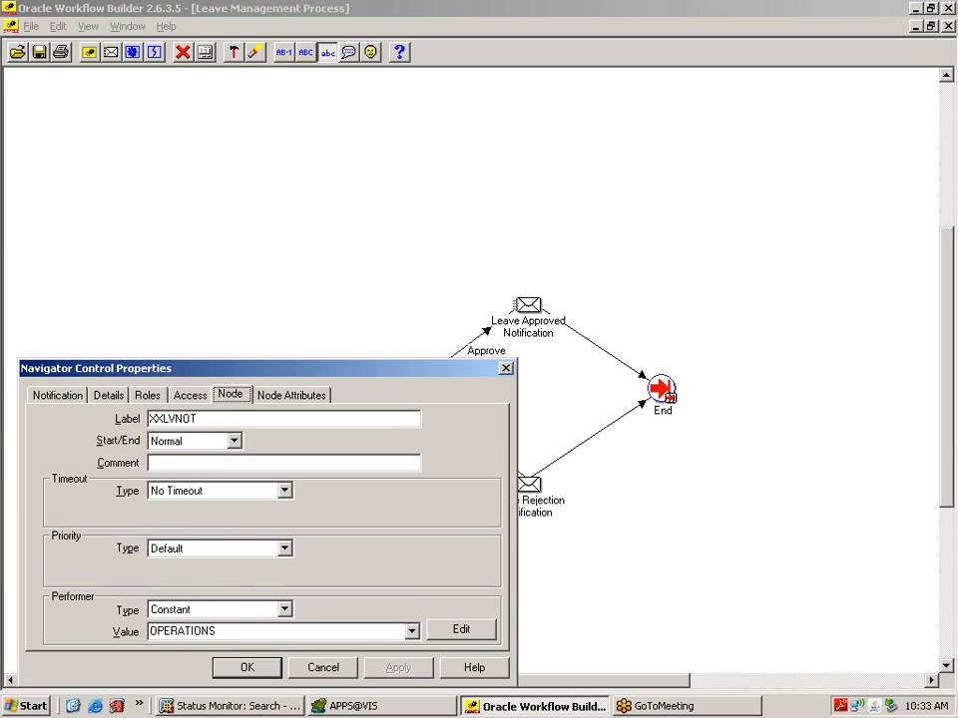
{"action": "left_click", "coordinate": [317, 669]}
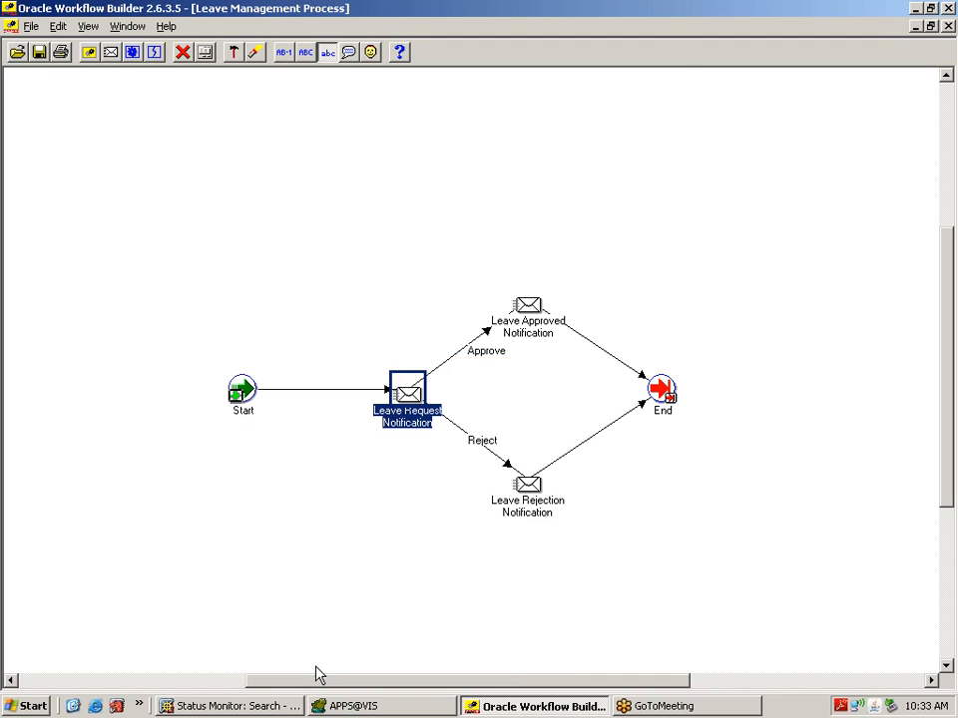
Step: Show Leave Approved Notification's Node settings, then switch to the browser's Status Monitor
{"action": "double_click", "coordinate": [529, 307]}
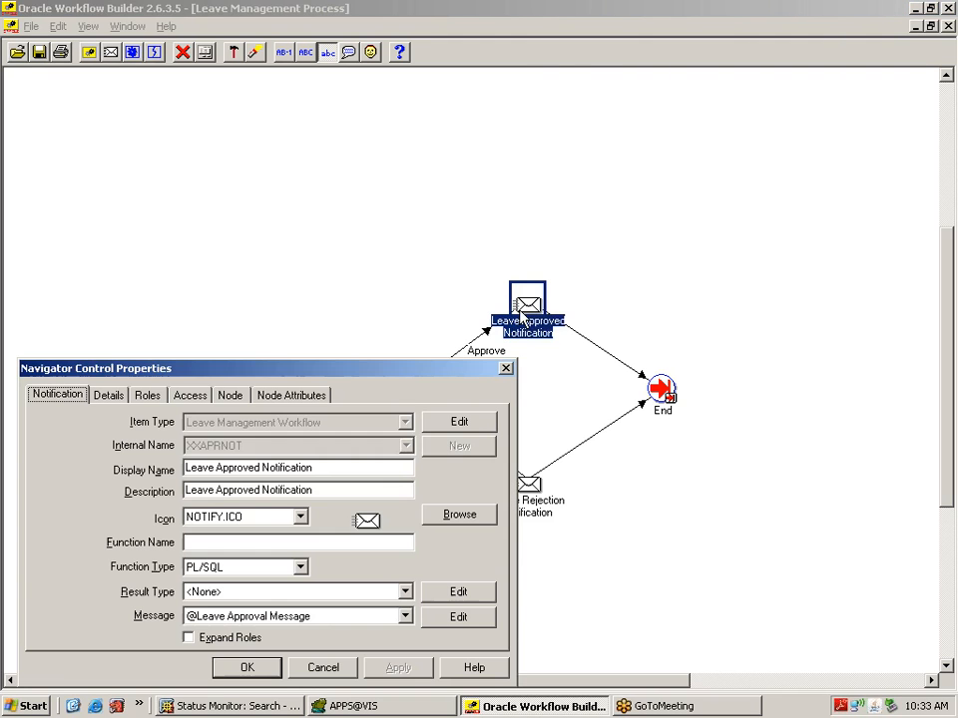
{"action": "left_click", "coordinate": [238, 397]}
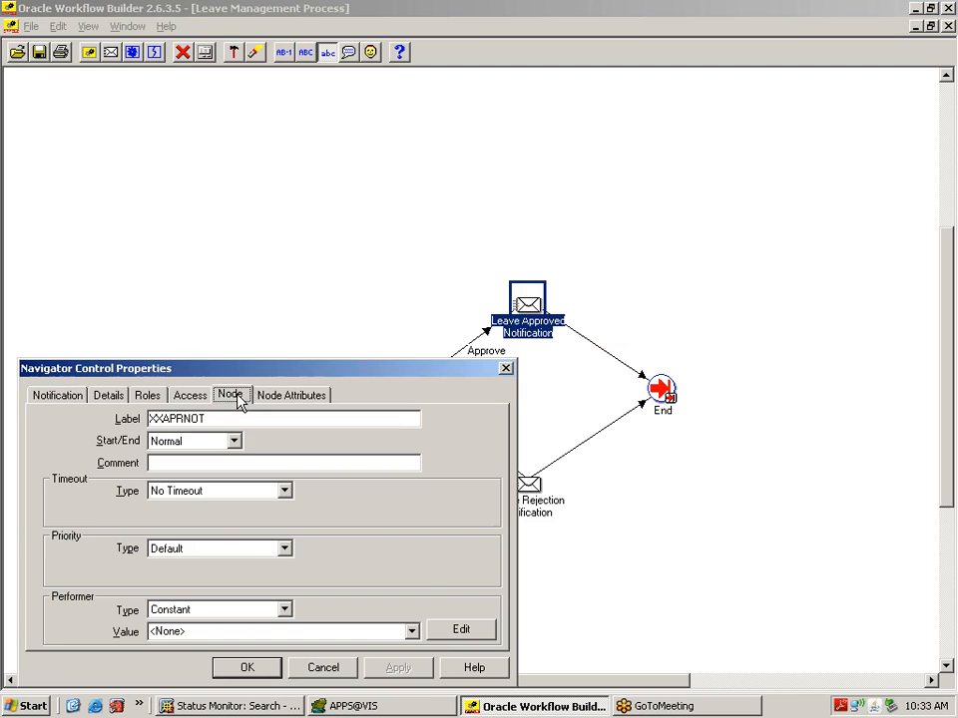
{"action": "left_click_drag", "start_coordinate": [289, 371], "coordinate": [378, 279]}
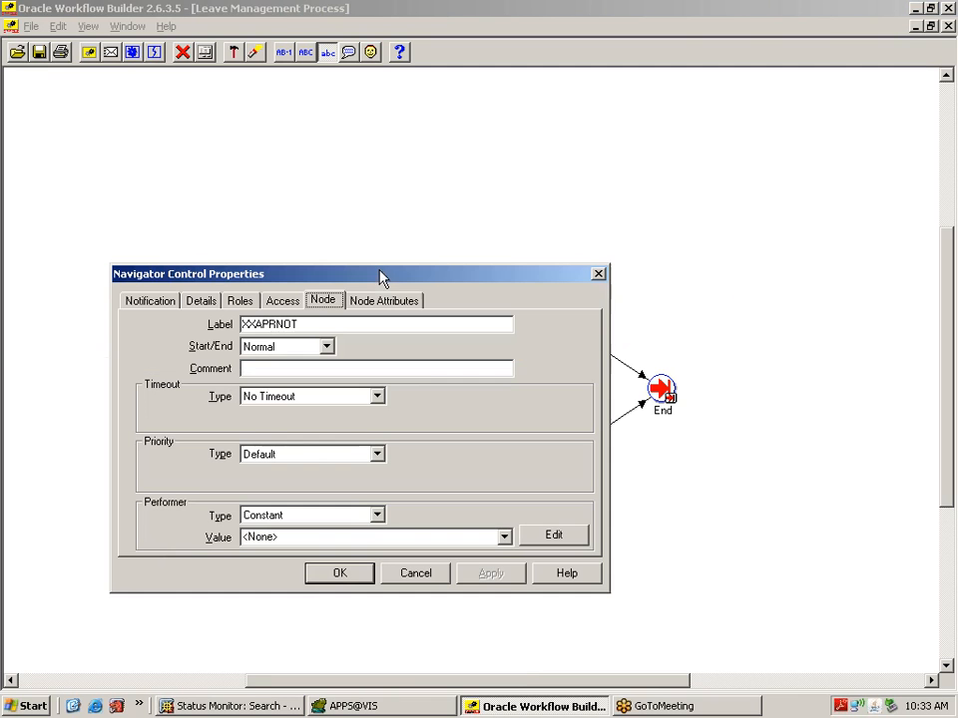
{"action": "left_click", "coordinate": [276, 706]}
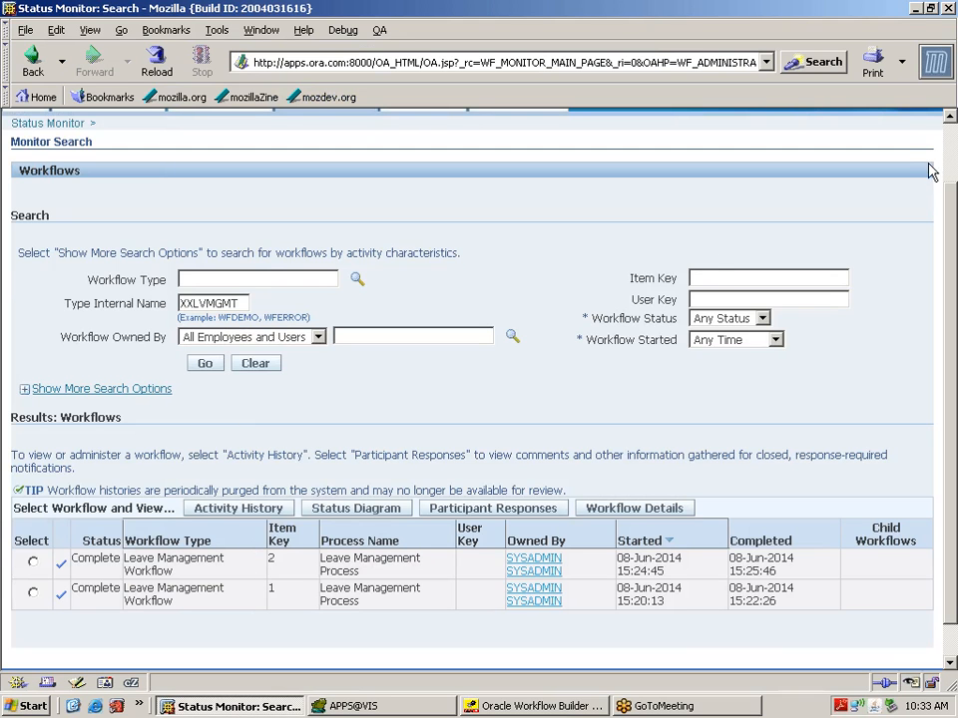
Step: Bring the Status Monitor page back and sign out of the workflow administrator pages
{"action": "left_click", "coordinate": [951, 146]}
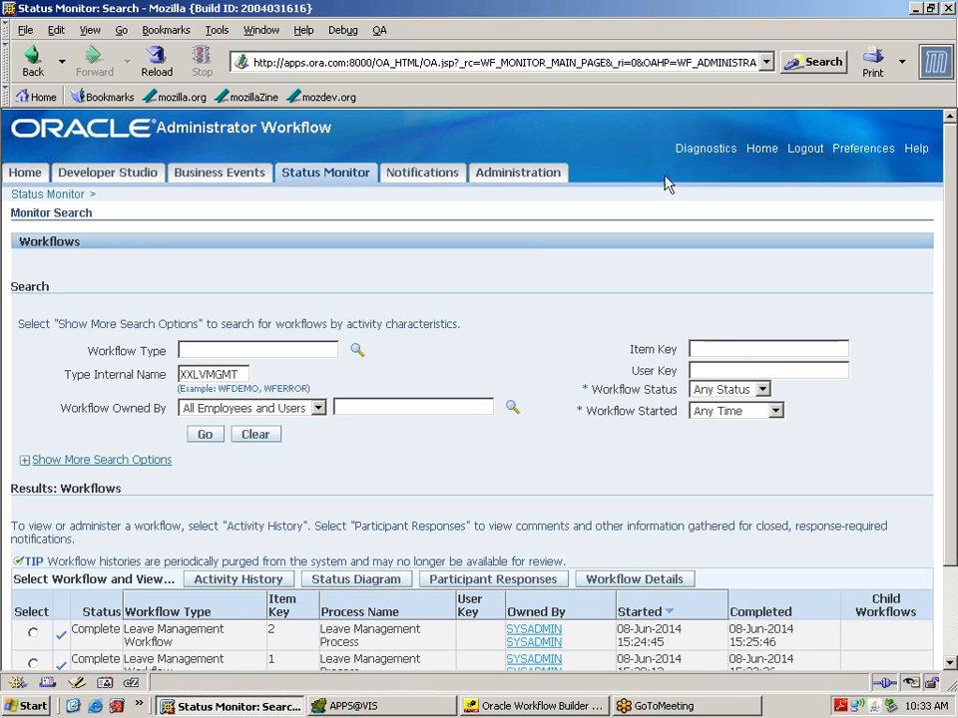
{"action": "left_click", "coordinate": [250, 708]}
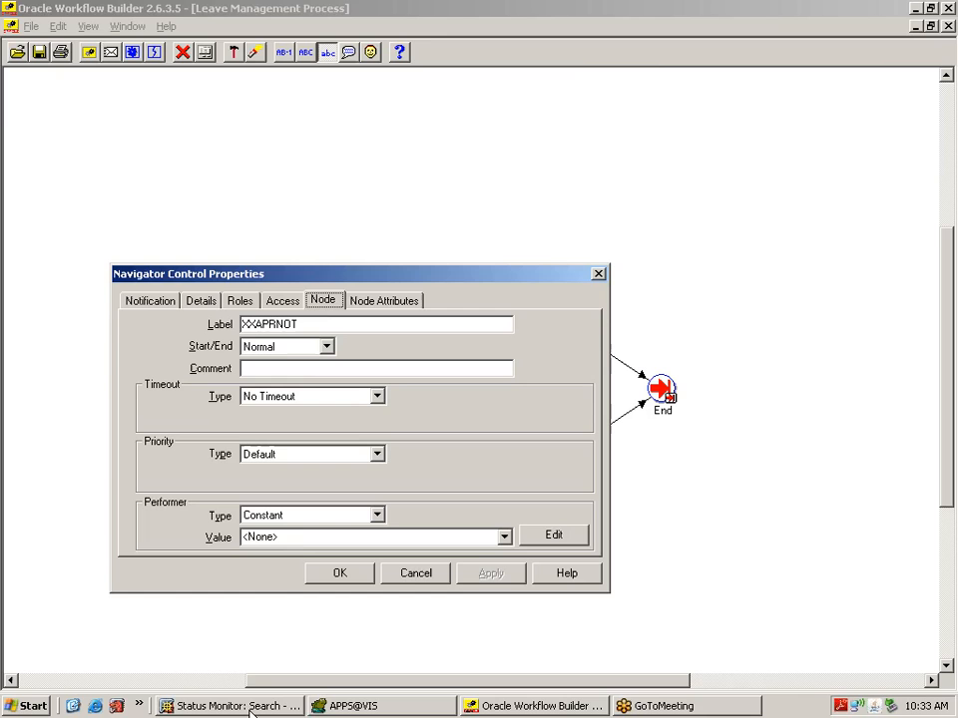
{"action": "left_click", "coordinate": [250, 709]}
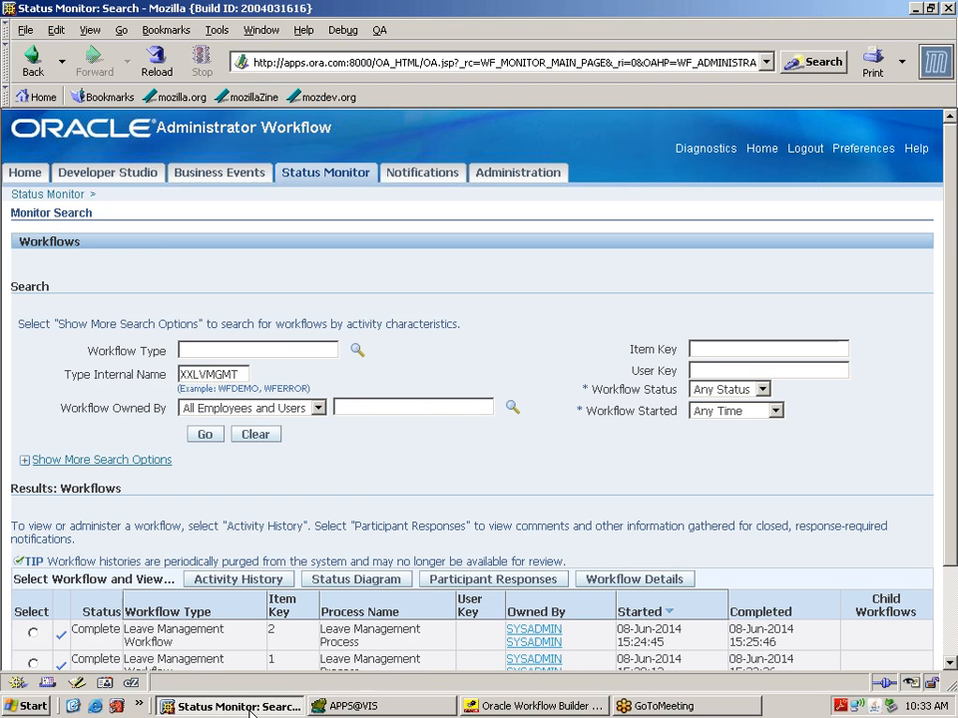
{"action": "left_click", "coordinate": [806, 151]}
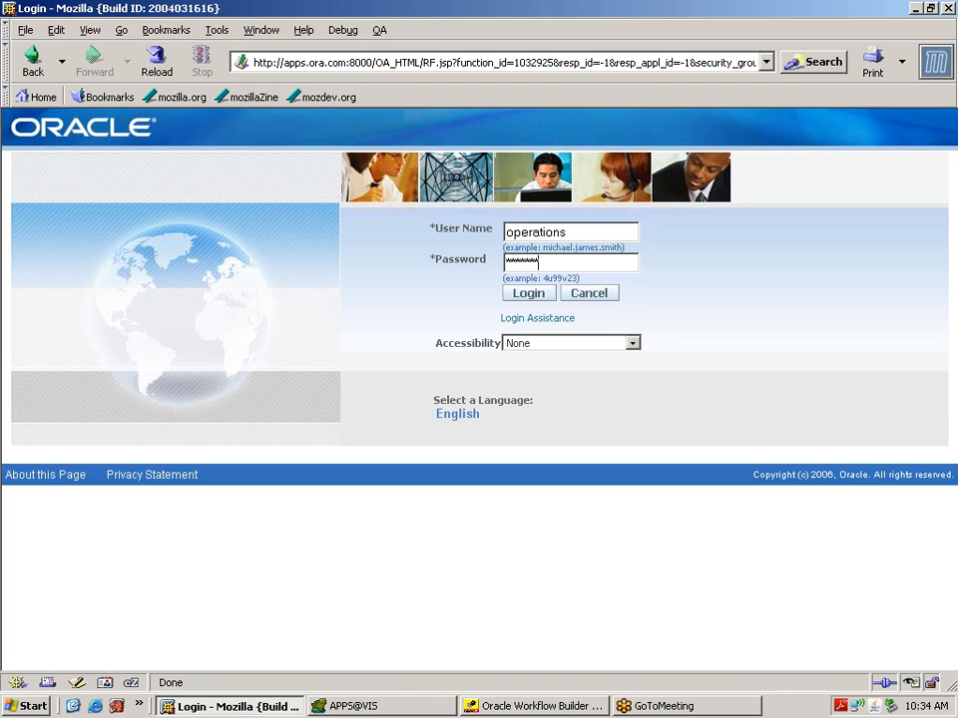
Step: Log in as the operations user, browse its Navigator responsibilities, and sign out again
{"action": "key", "text": "Return"}
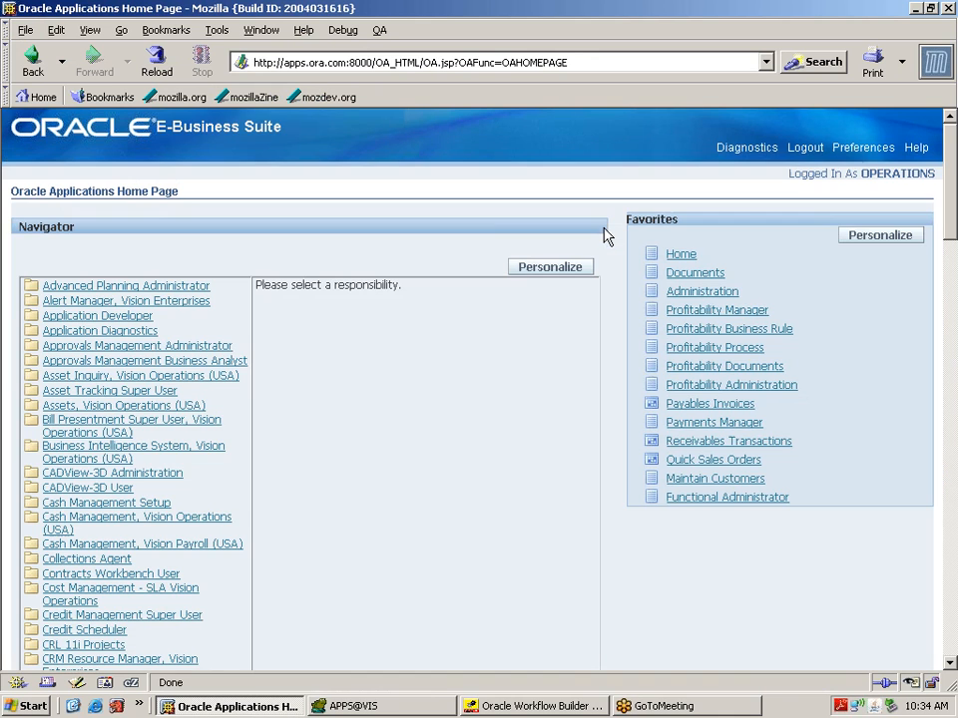
{"action": "left_click", "coordinate": [952, 654]}
{"action": "left_click", "coordinate": [951, 654]}
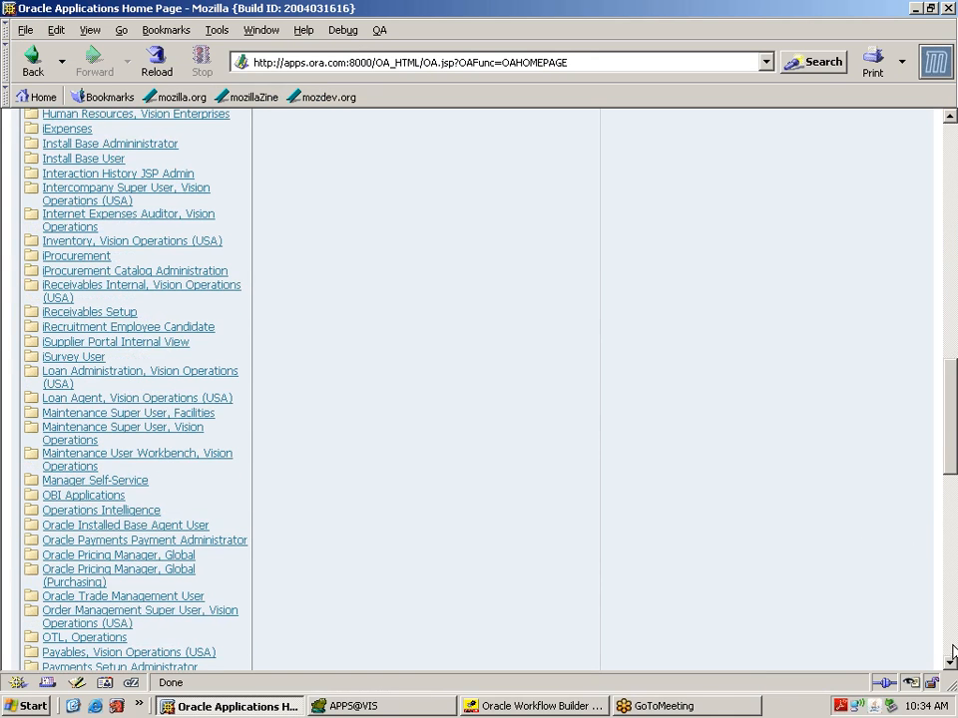
{"action": "left_click", "coordinate": [951, 140]}
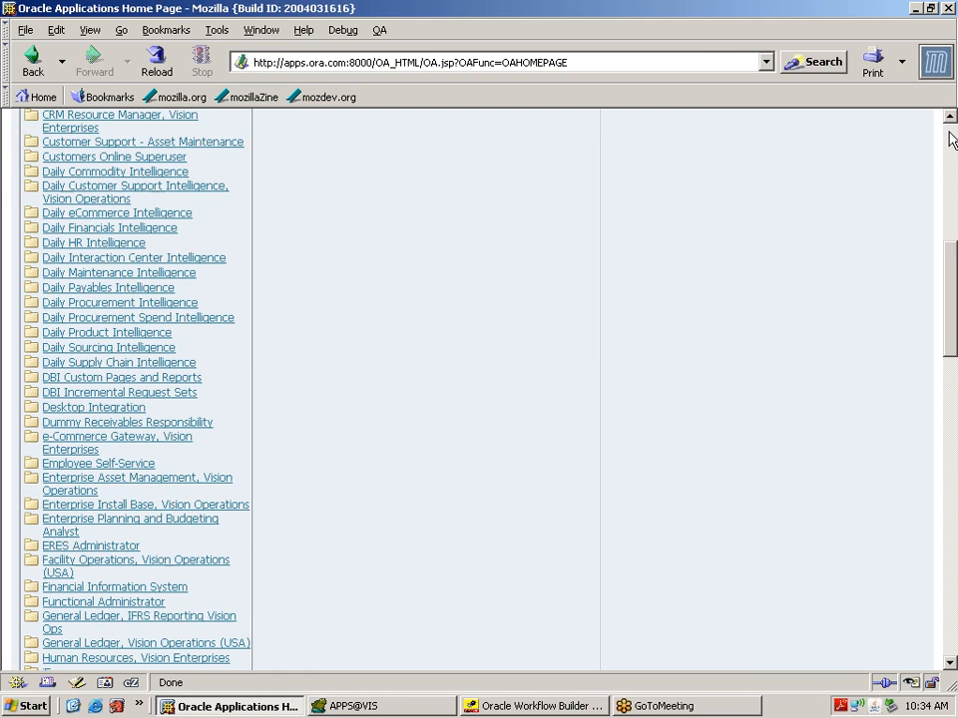
{"action": "left_click", "coordinate": [951, 139]}
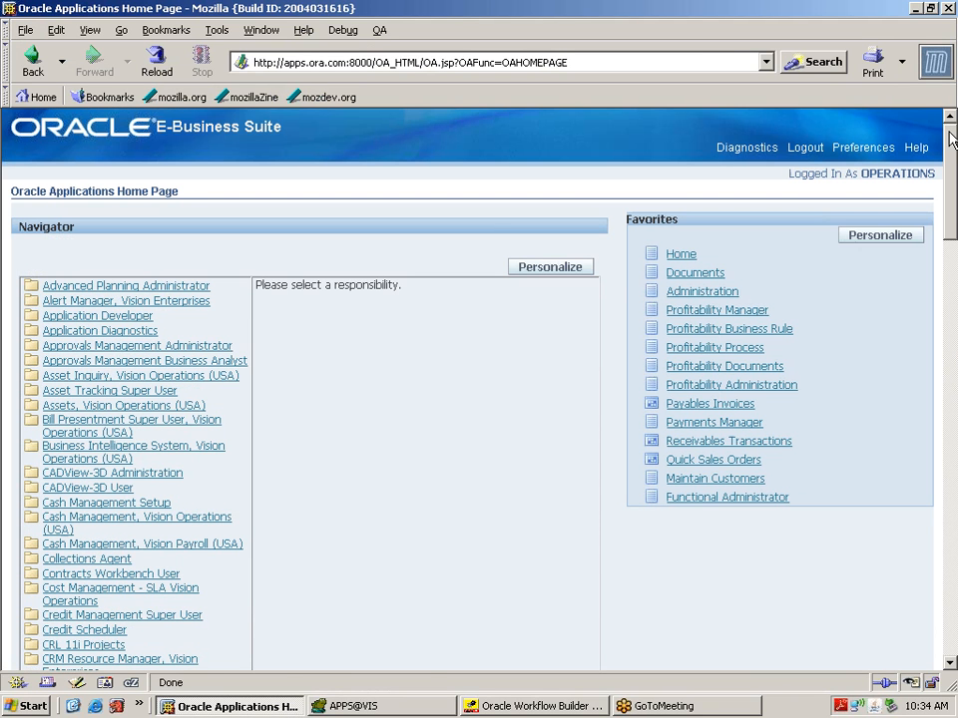
{"action": "left_click", "coordinate": [814, 150]}
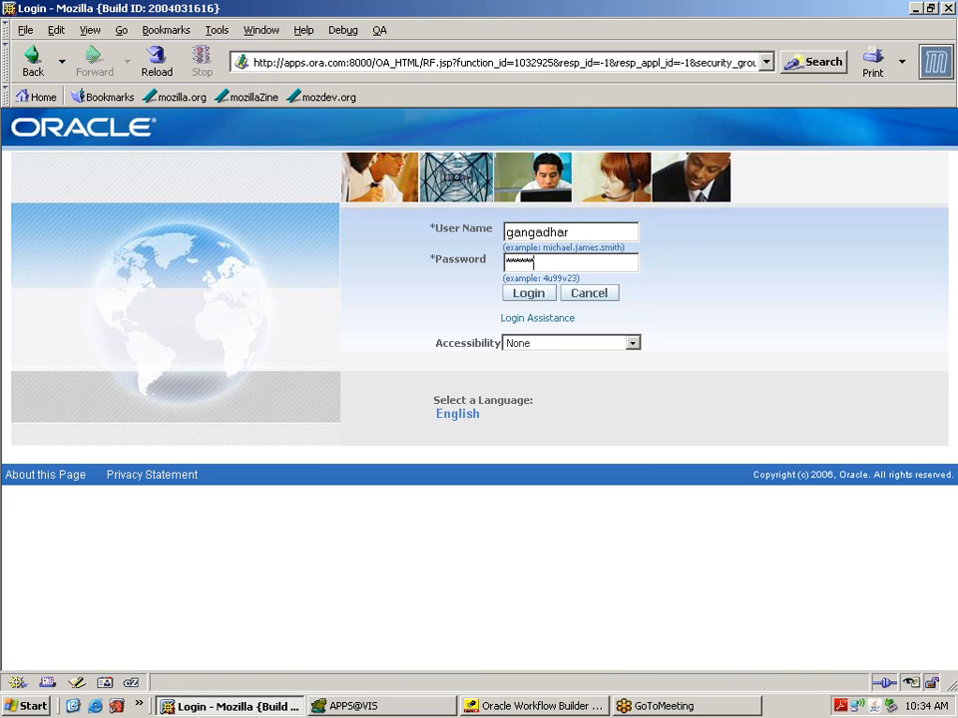
Step: Log in as the approver and launch System Administrator's Define Profile Options form
{"action": "key", "text": "Return"}
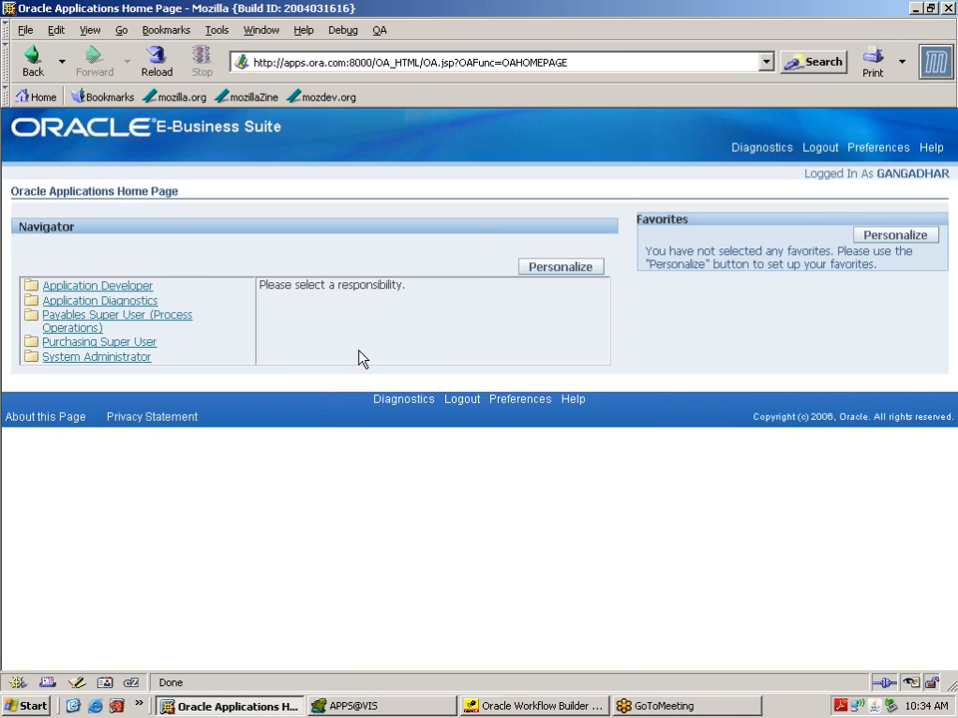
{"action": "left_click", "coordinate": [141, 361]}
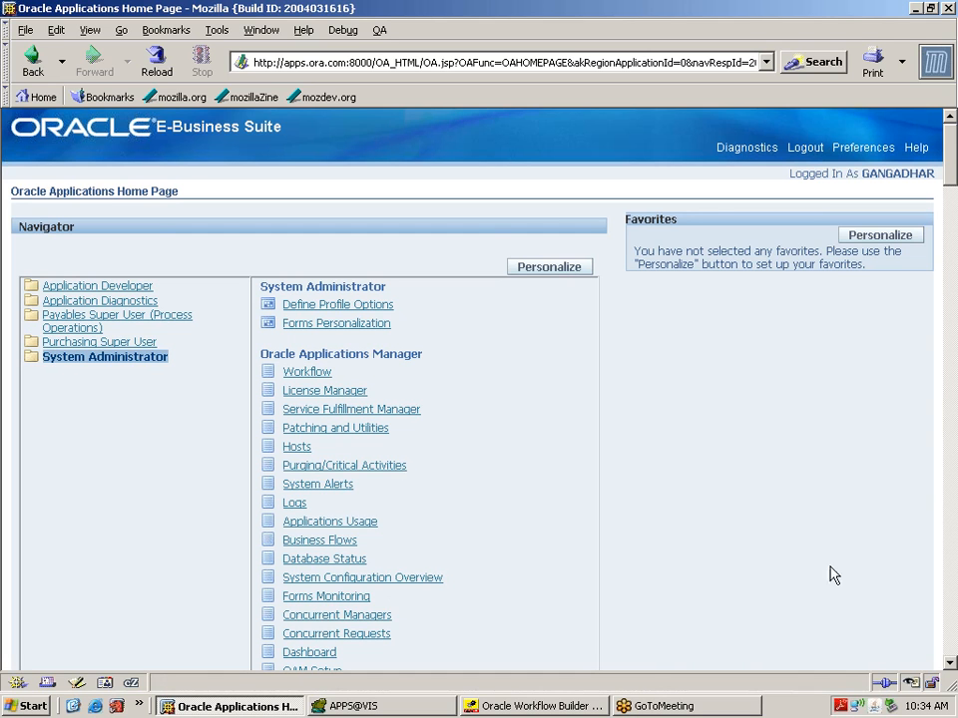
{"action": "left_click", "coordinate": [368, 313]}
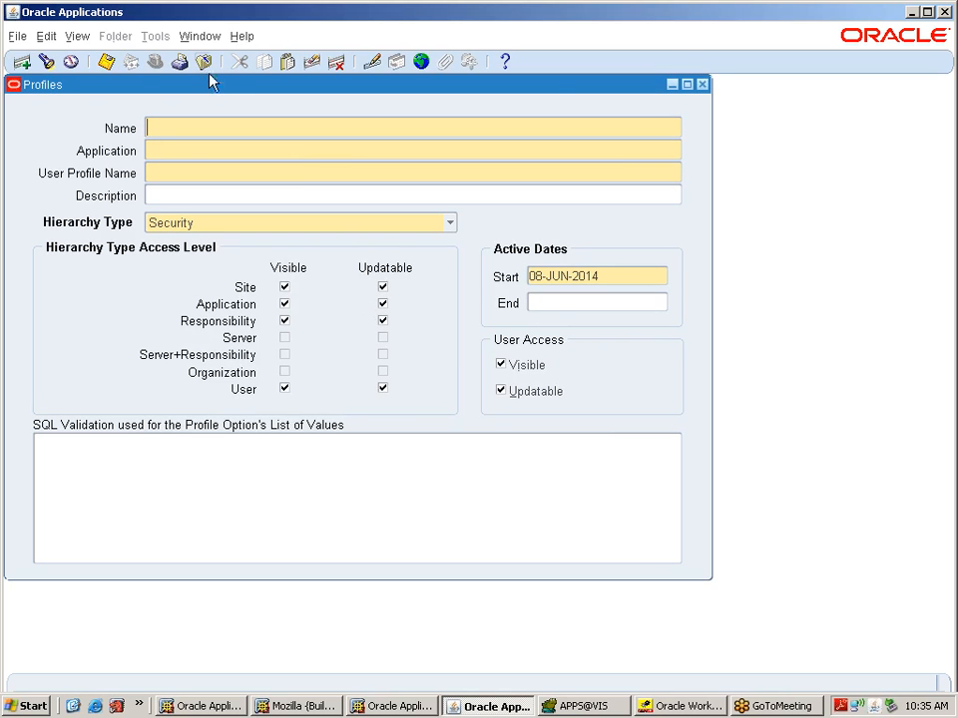
Step: Close the Profiles form and switch to the System Administrator responsibility
{"action": "left_click", "coordinate": [204, 62]}
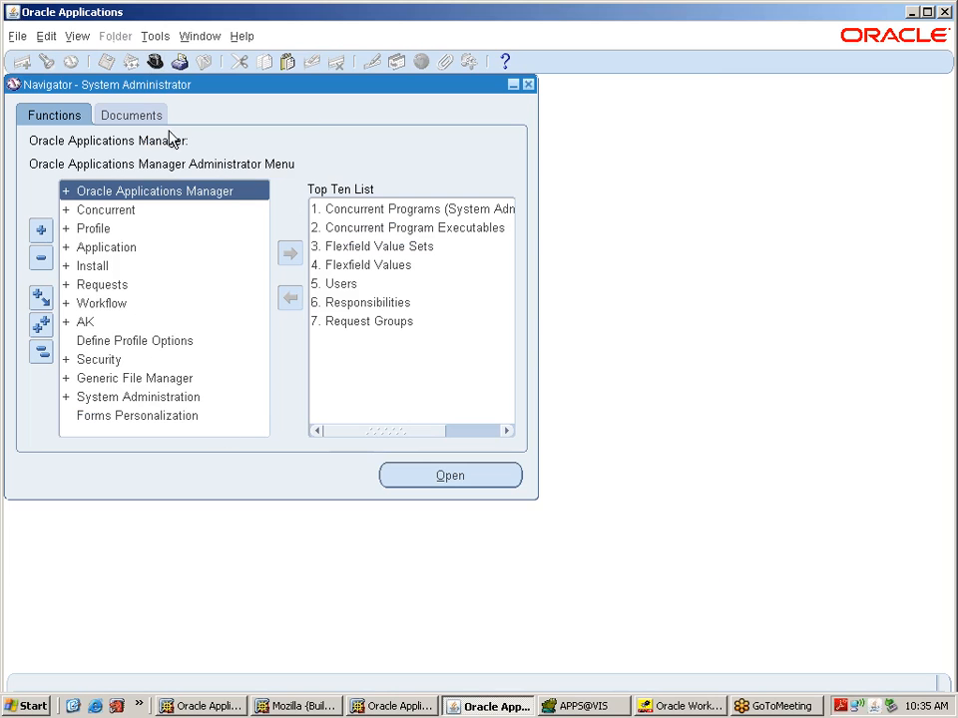
{"action": "left_click", "coordinate": [155, 61]}
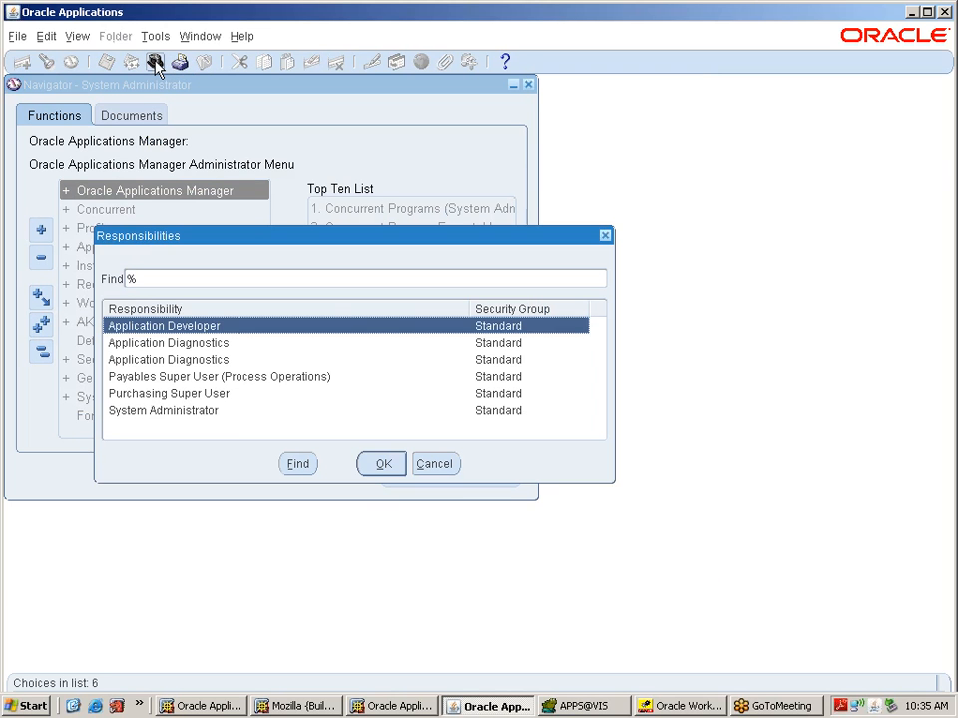
{"action": "left_click", "coordinate": [215, 411]}
{"action": "left_click", "coordinate": [385, 465]}
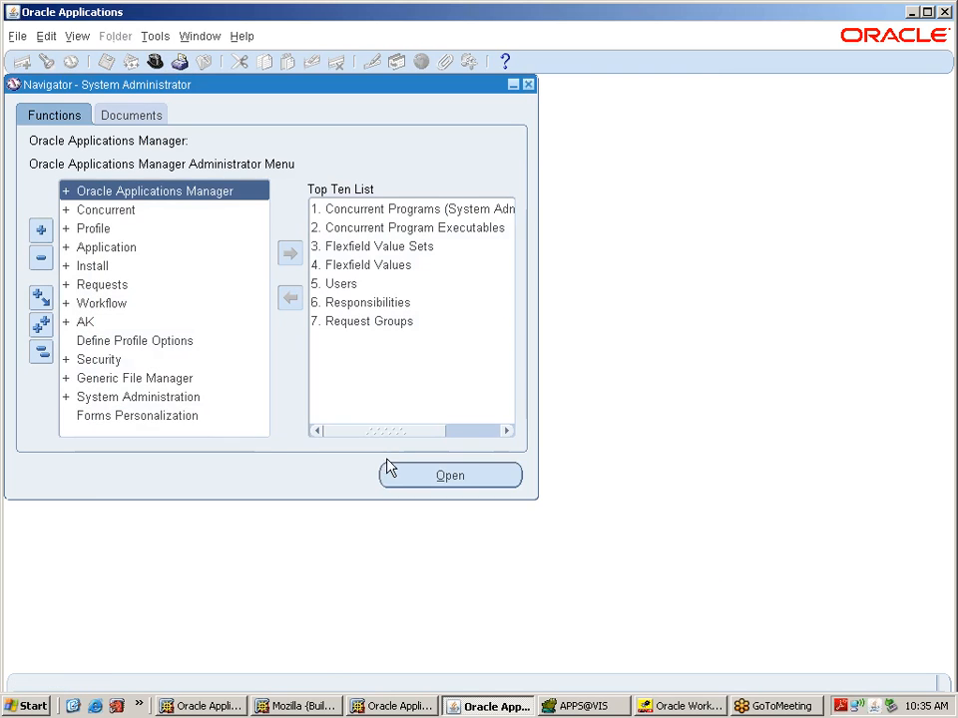
Step: Open Security > User > Define, query the approver's user account, and start a new responsibility row
{"action": "left_click", "coordinate": [118, 361]}
{"action": "double_click", "coordinate": [118, 361]}
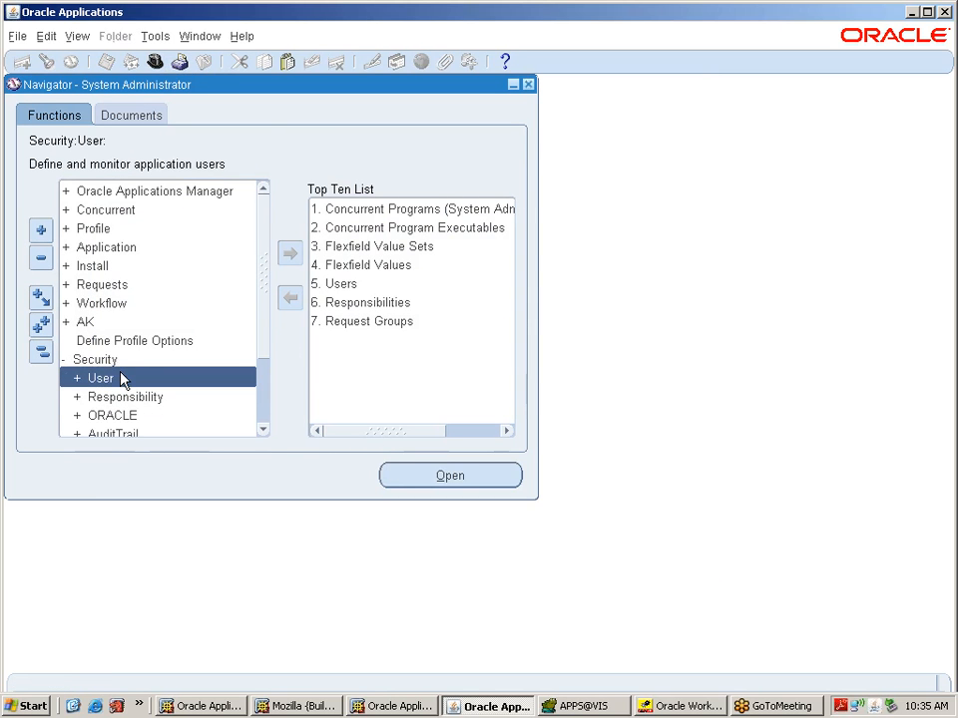
{"action": "double_click", "coordinate": [122, 379]}
{"action": "double_click", "coordinate": [135, 397]}
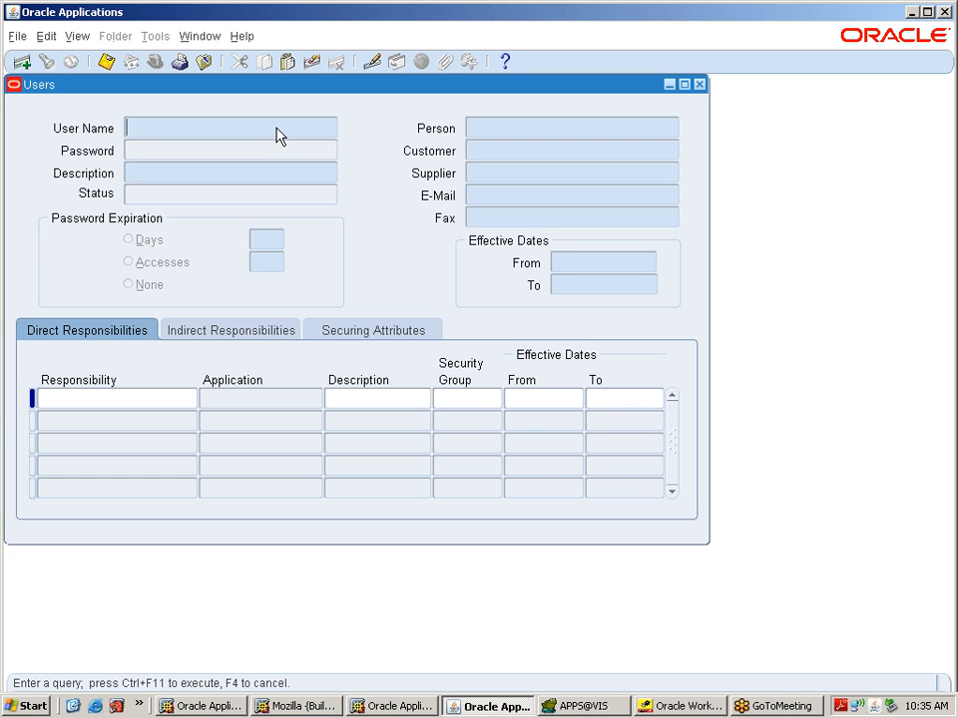
{"action": "type", "text": "GANGADHAR"}
{"action": "key", "text": "ctrl+F11"}
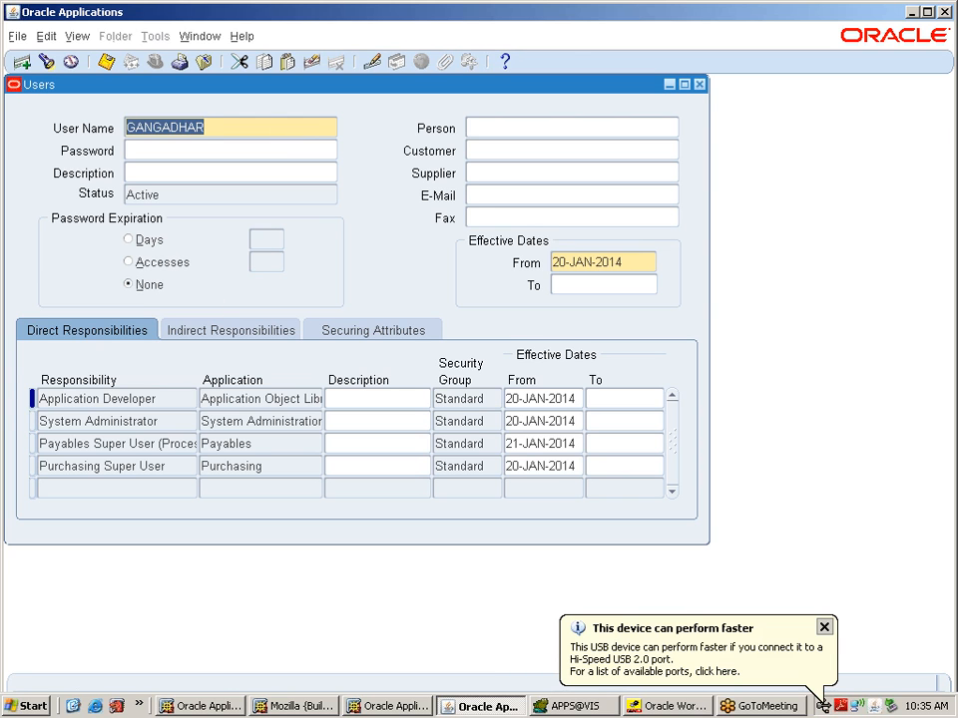
{"action": "left_click", "coordinate": [130, 489]}
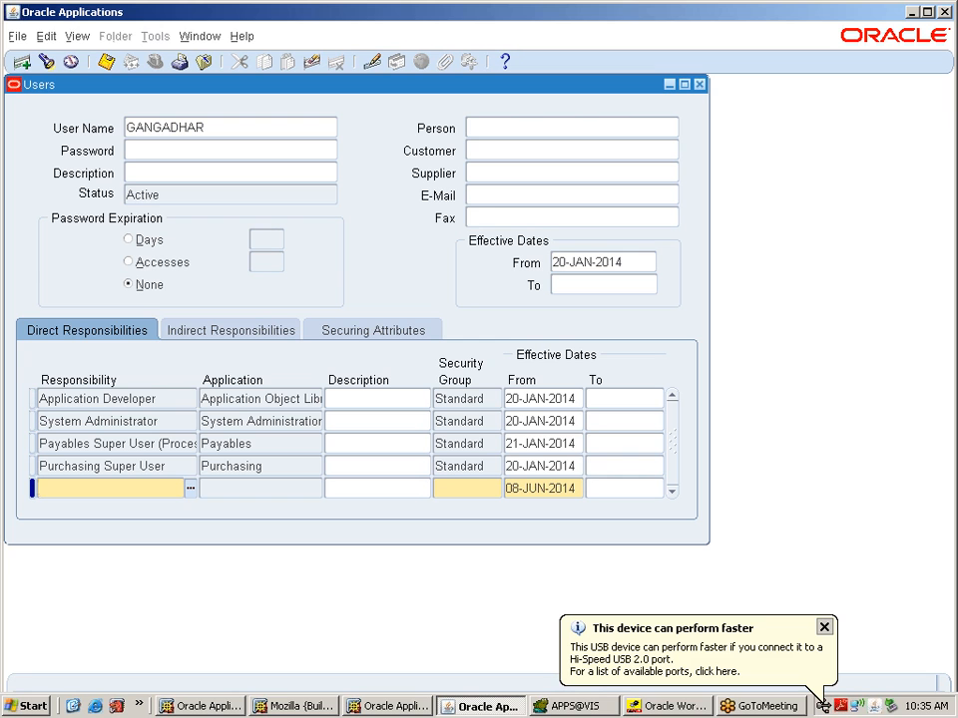
Step: Add the Workflow Administrator Web Applications responsibility, found by searching work%, to the user and save
{"action": "left_click", "coordinate": [189, 488]}
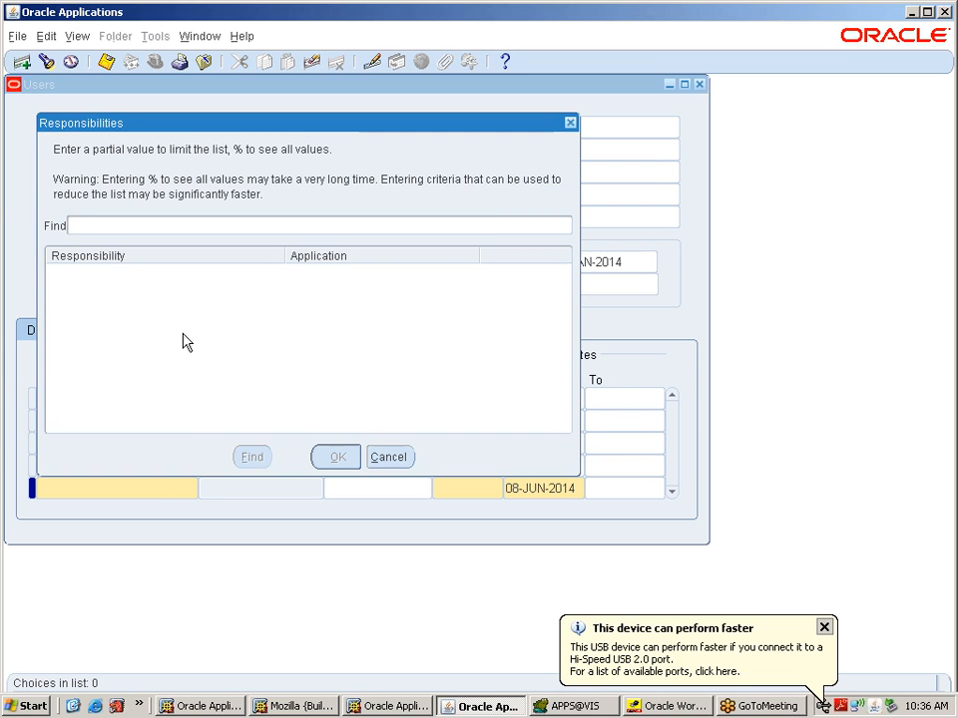
{"action": "type", "text": "work%"}
{"action": "left_click", "coordinate": [251, 461]}
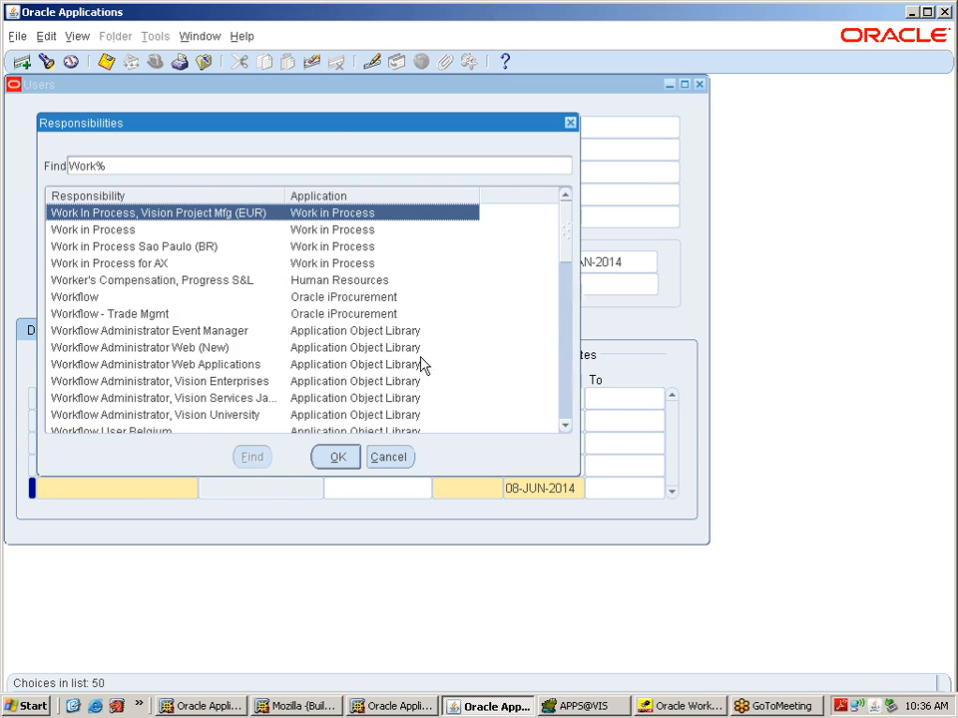
{"action": "left_click", "coordinate": [192, 365]}
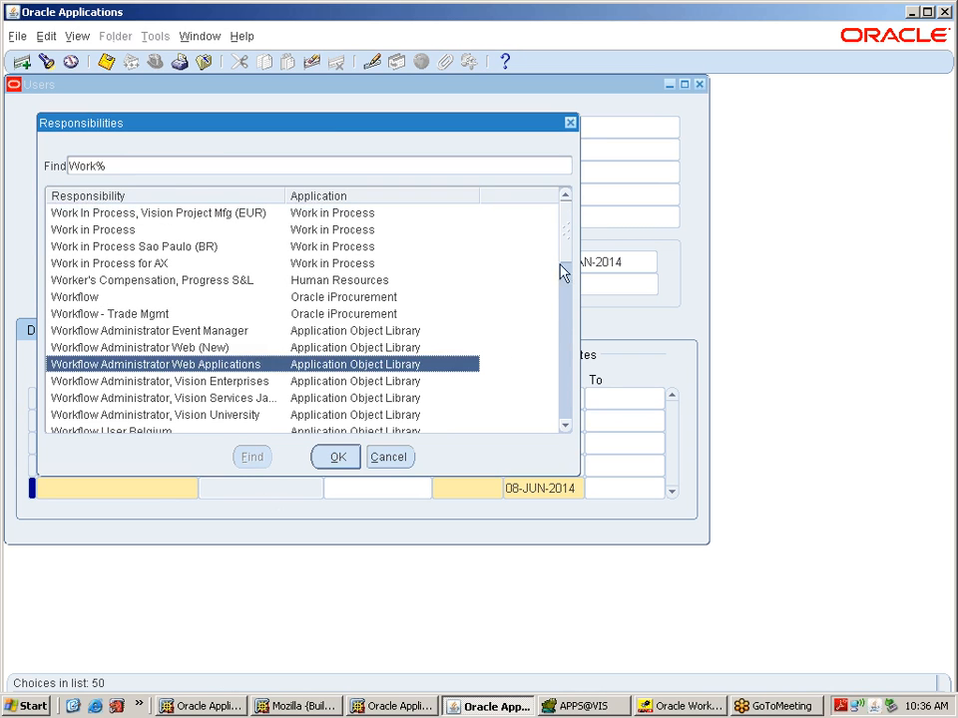
{"action": "left_click_drag", "start_coordinate": [566, 243], "coordinate": [515, 263]}
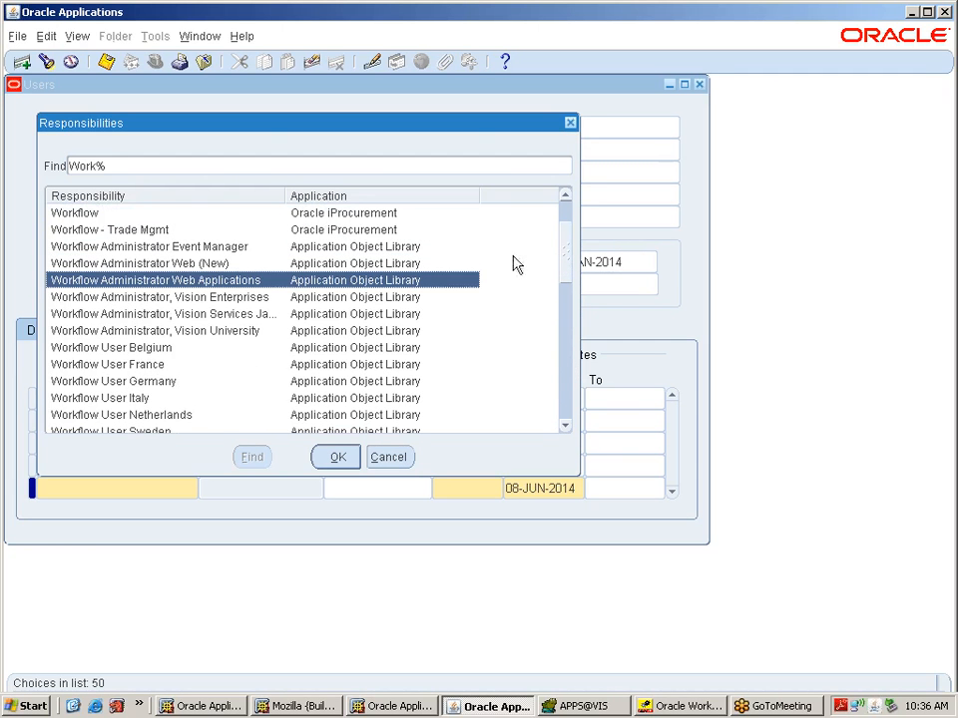
{"action": "left_click", "coordinate": [334, 456]}
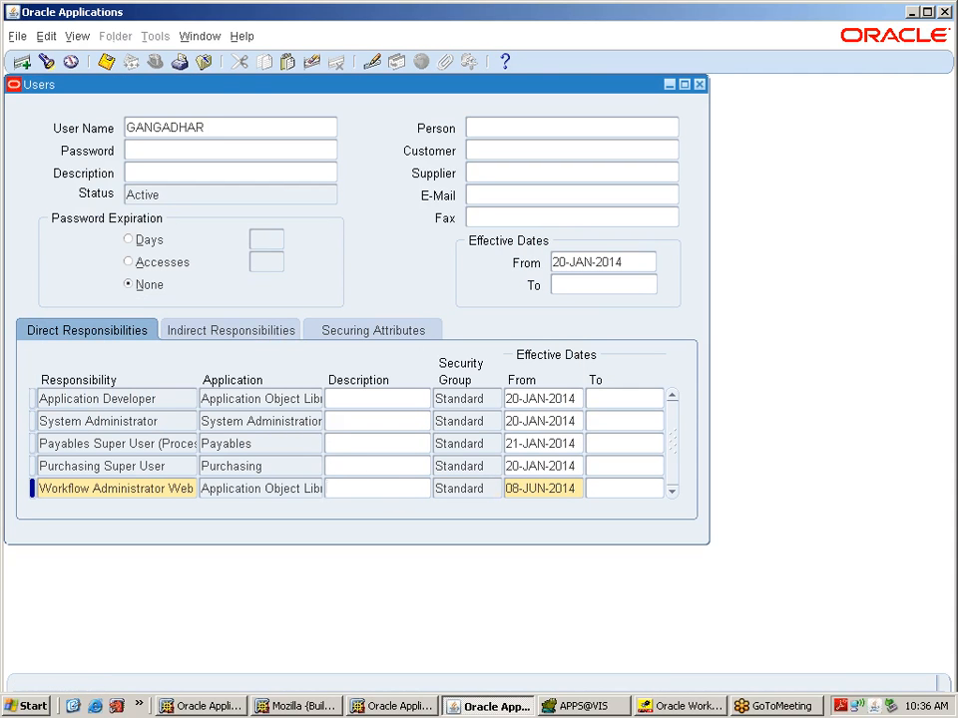
{"action": "left_click", "coordinate": [106, 62]}
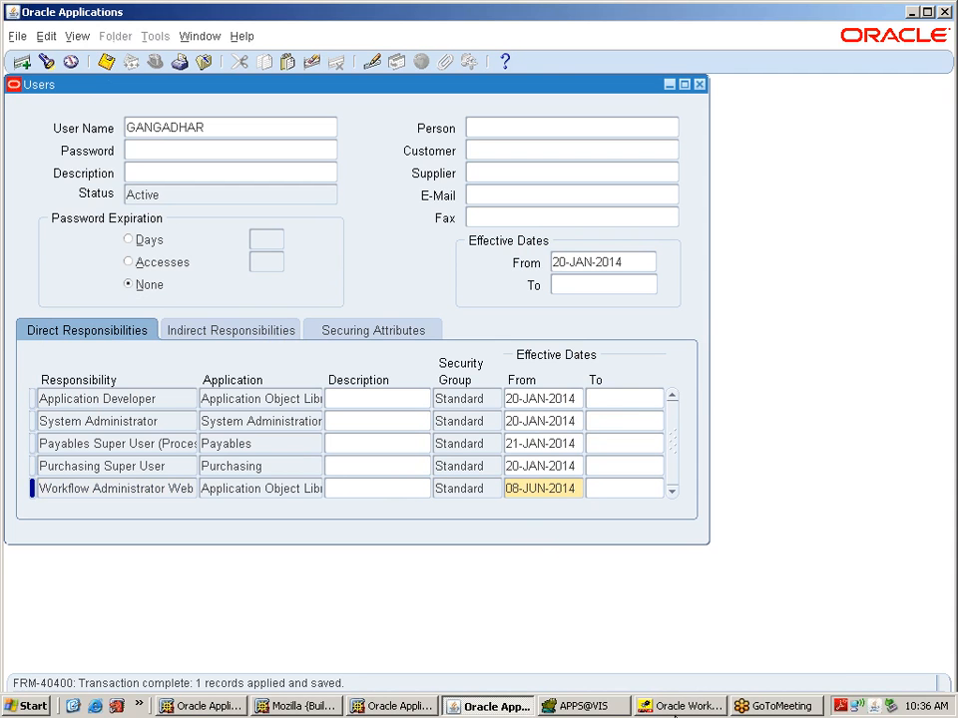
{"action": "left_click", "coordinate": [681, 707]}
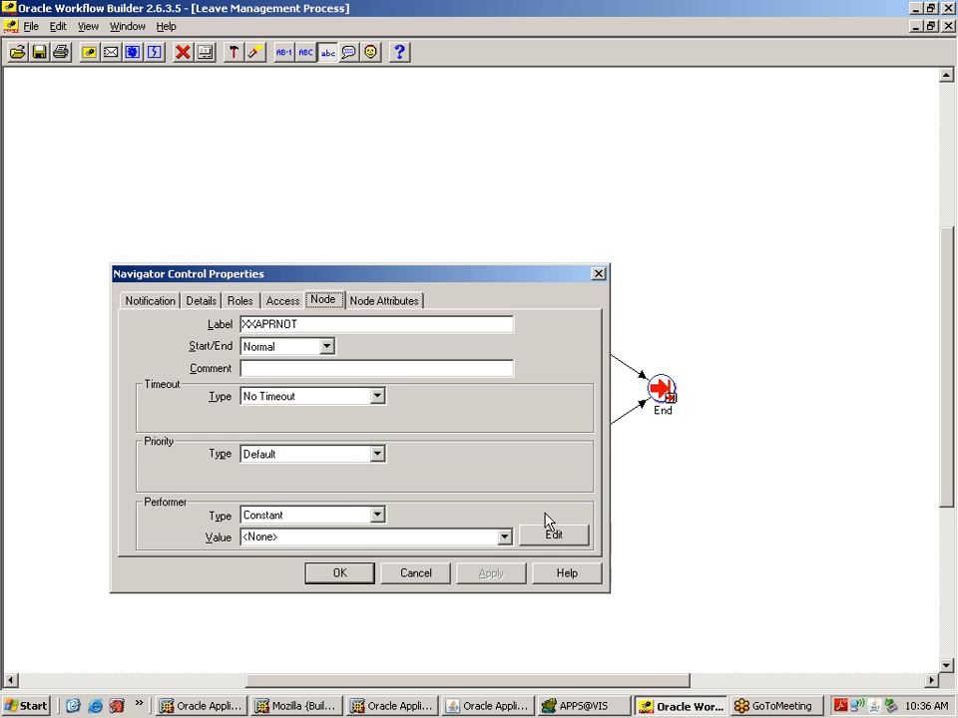
Step: Set Leave Approved Notification's performer to the approver's user name as a constant value and apply
{"action": "left_click", "coordinate": [419, 577]}
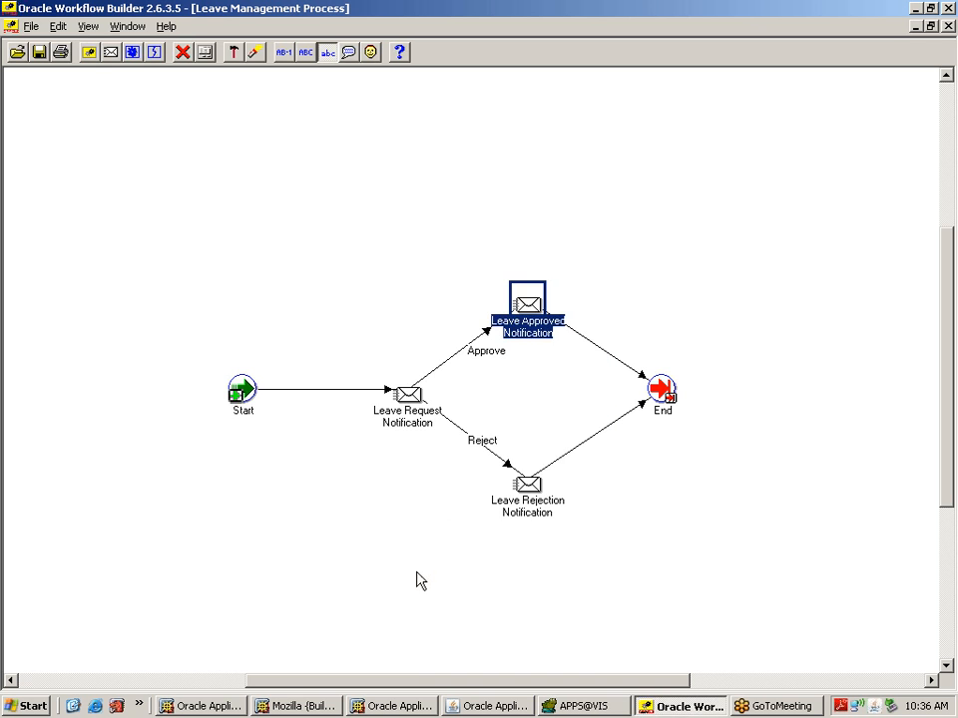
{"action": "double_click", "coordinate": [520, 294]}
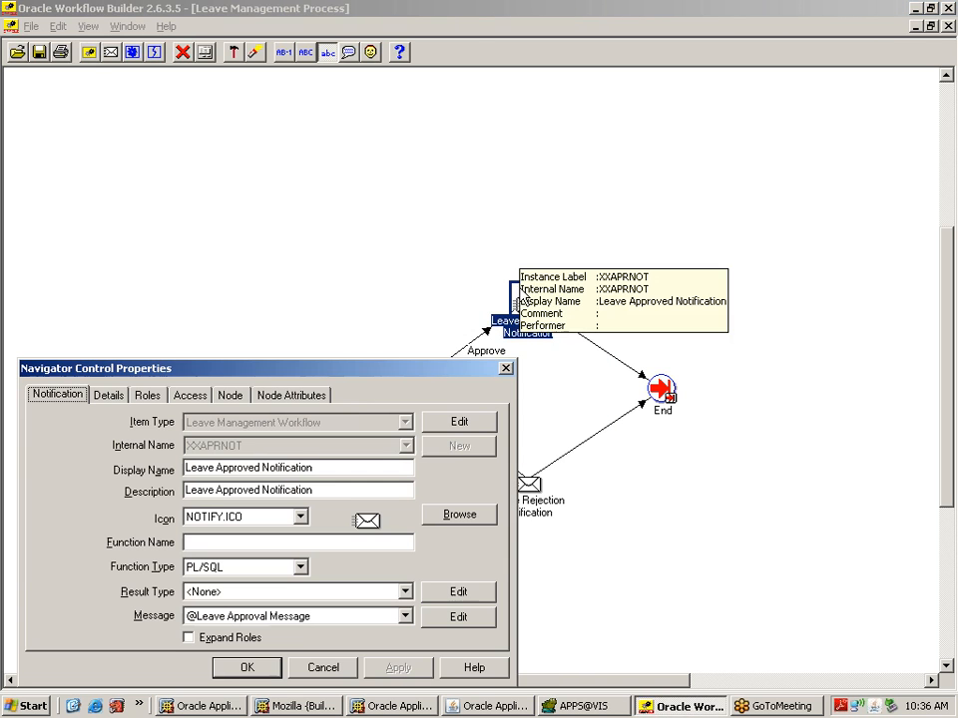
{"action": "left_click_drag", "start_coordinate": [370, 383], "coordinate": [404, 172]}
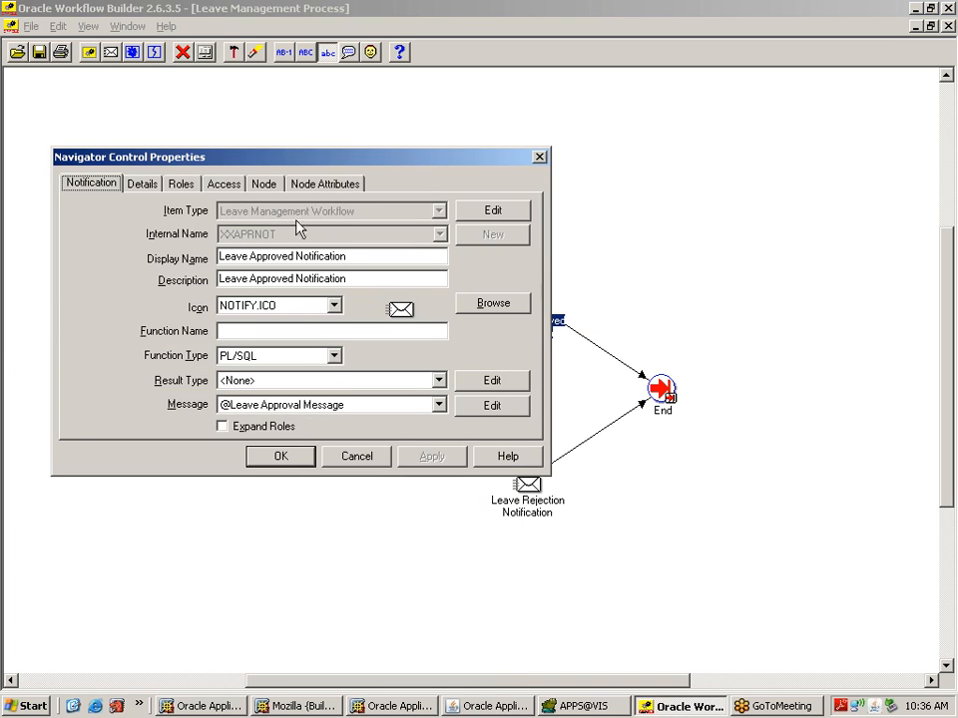
{"action": "left_click", "coordinate": [265, 186]}
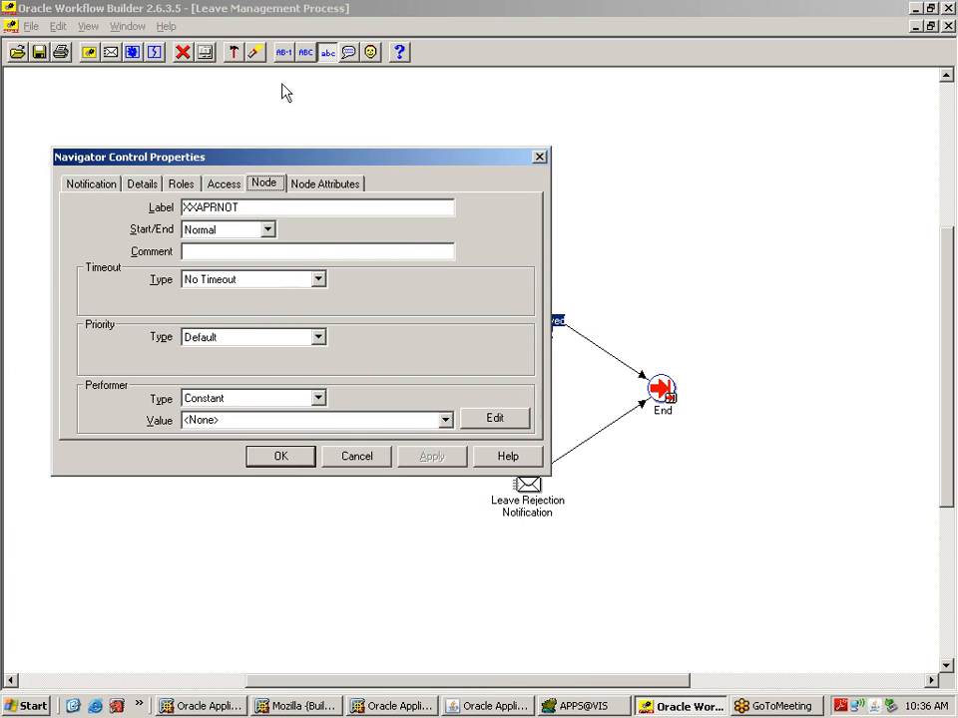
{"action": "double_click", "coordinate": [253, 421]}
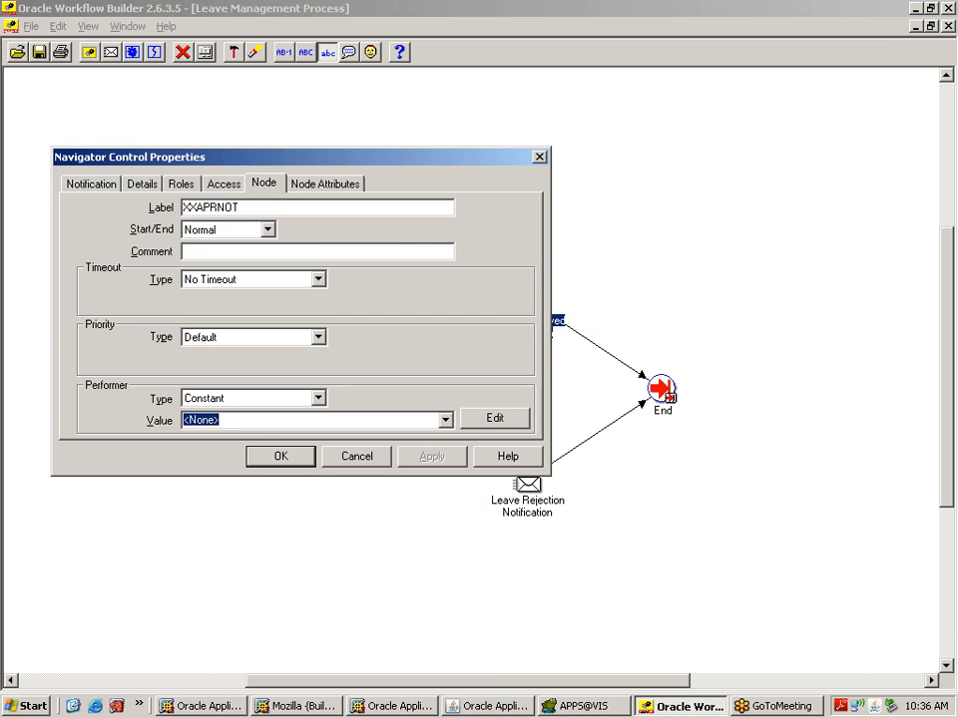
{"action": "type", "text": "GAN"}
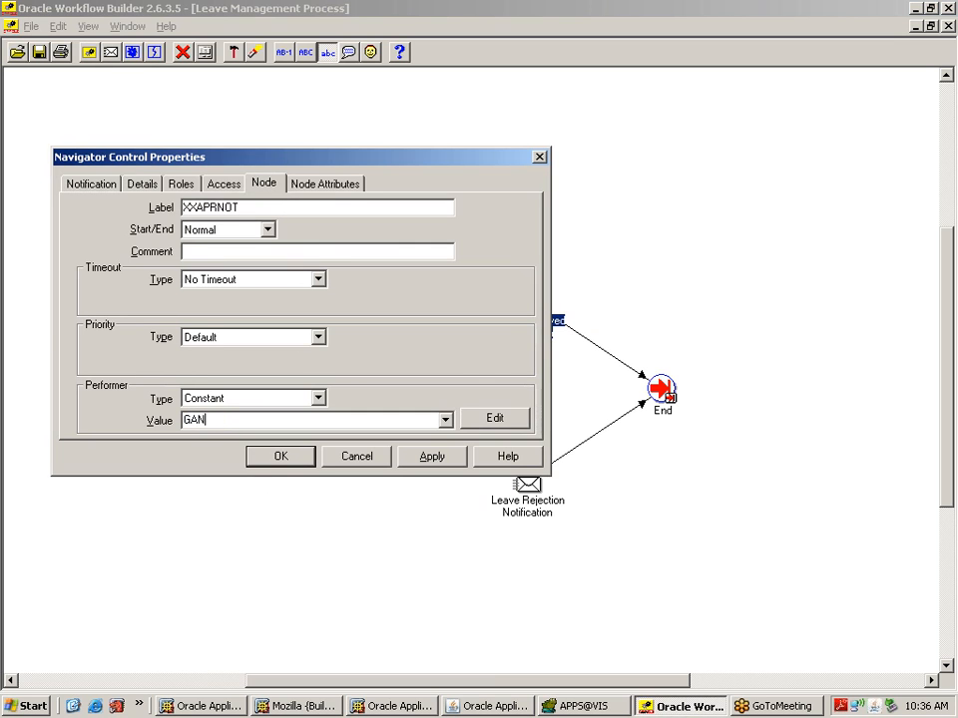
{"action": "type", "text": "GADHAR"}
{"action": "left_click_drag", "start_coordinate": [250, 420], "coordinate": [180, 421]}
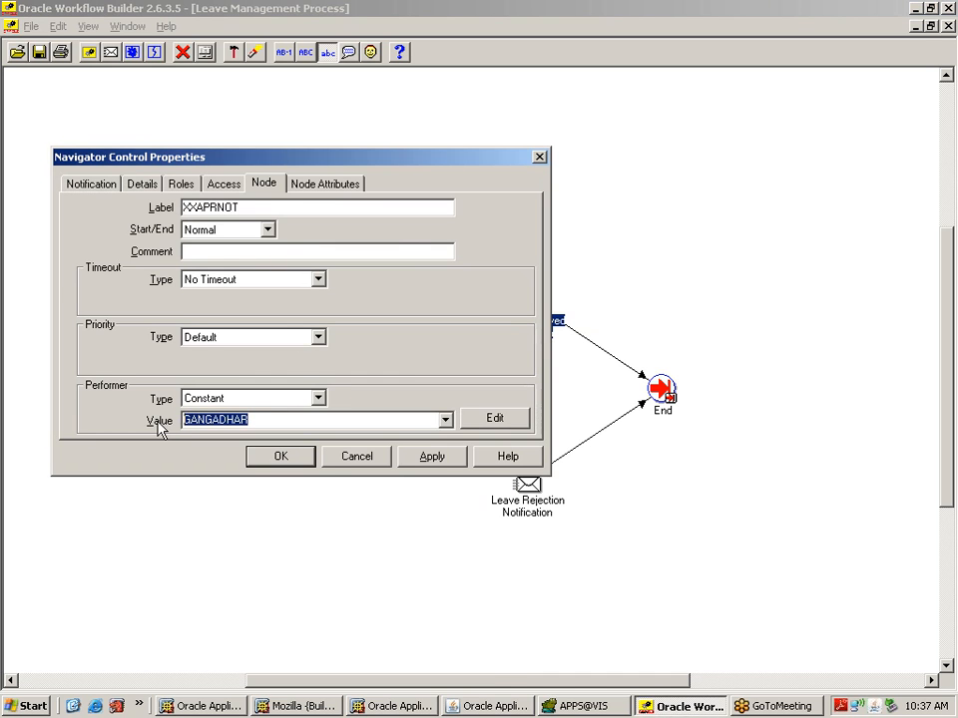
{"action": "left_click", "coordinate": [454, 462]}
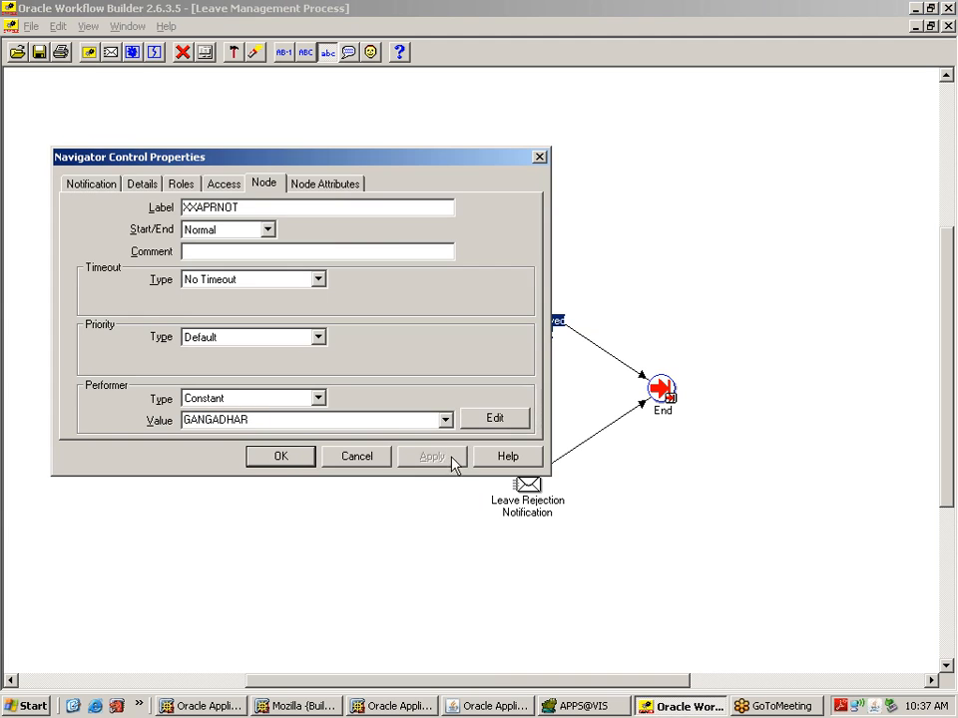
{"action": "left_click", "coordinate": [281, 456]}
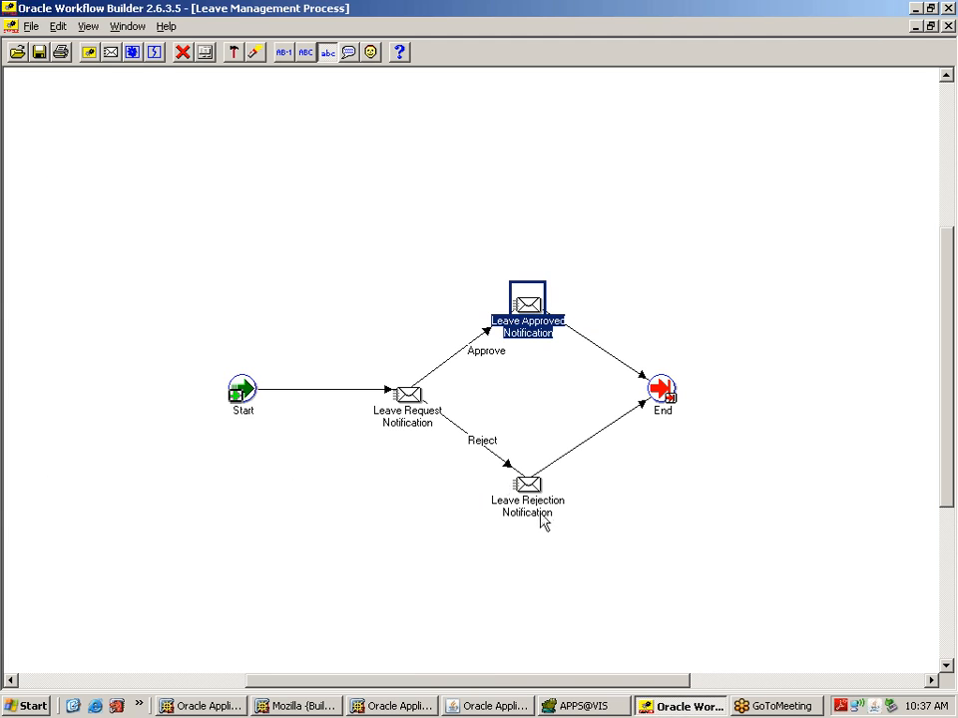
Step: Set Leave Rejection Notification's performer to the same approver user and apply
{"action": "double_click", "coordinate": [533, 507]}
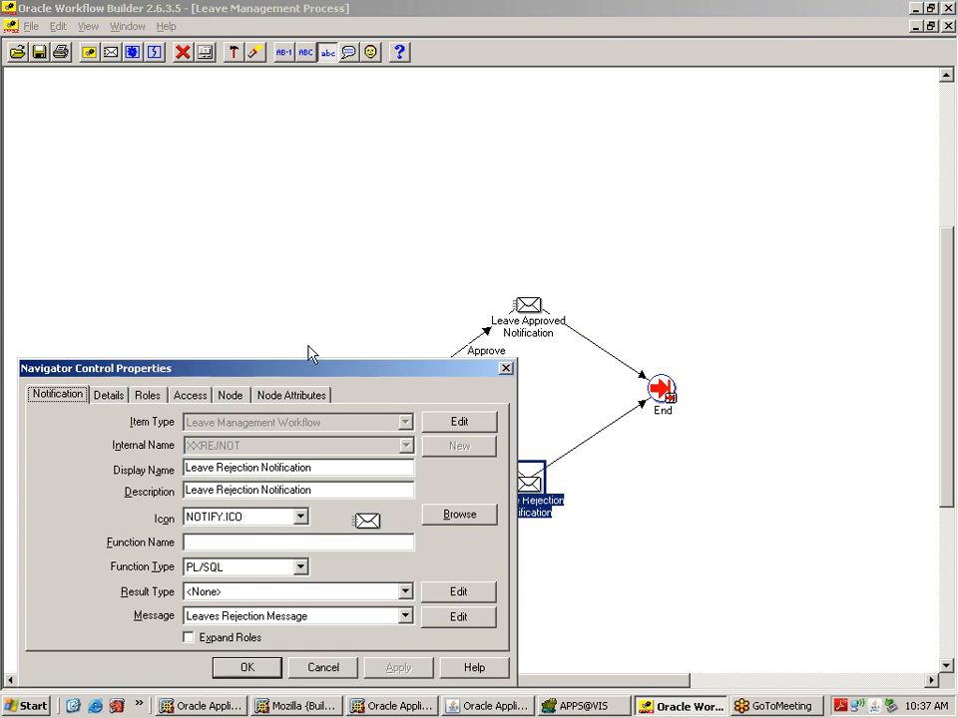
{"action": "left_click_drag", "start_coordinate": [310, 371], "coordinate": [319, 274]}
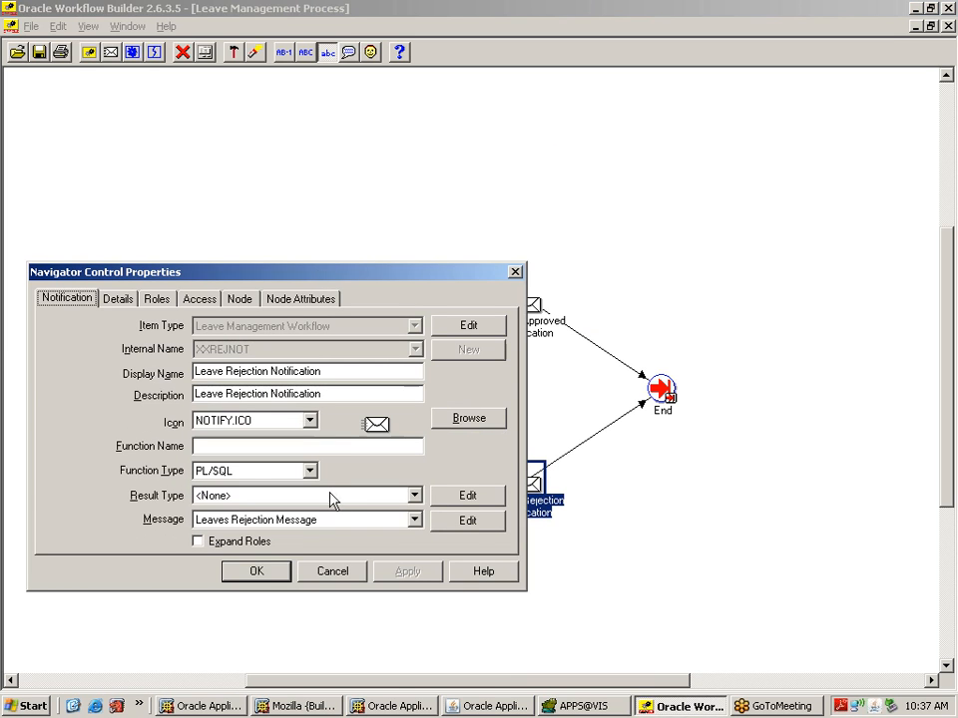
{"action": "left_click", "coordinate": [243, 301]}
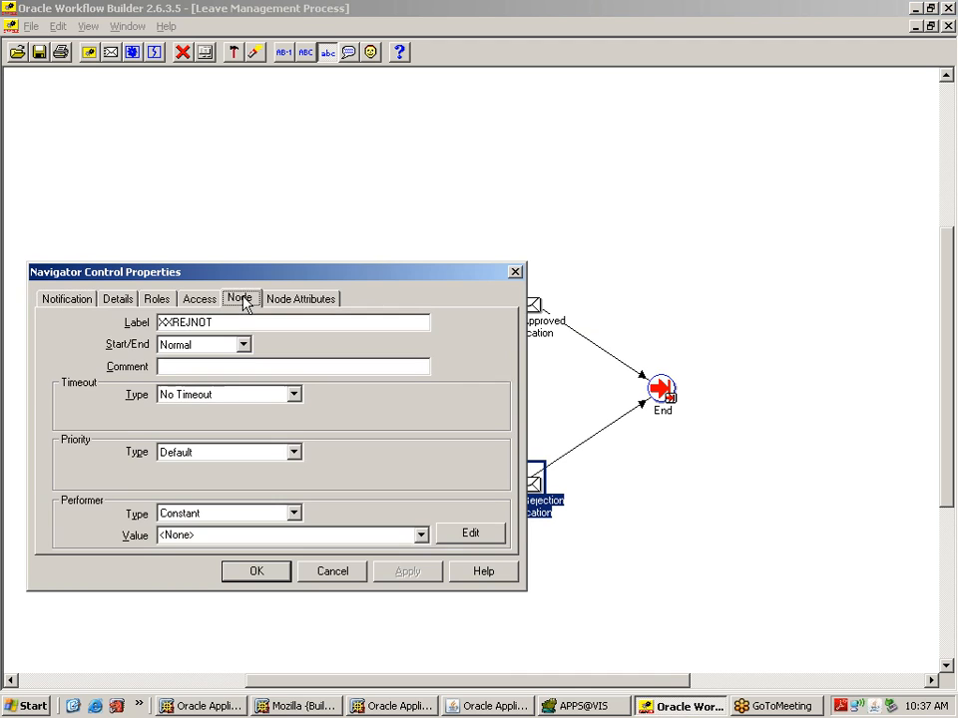
{"action": "left_click", "coordinate": [421, 536]}
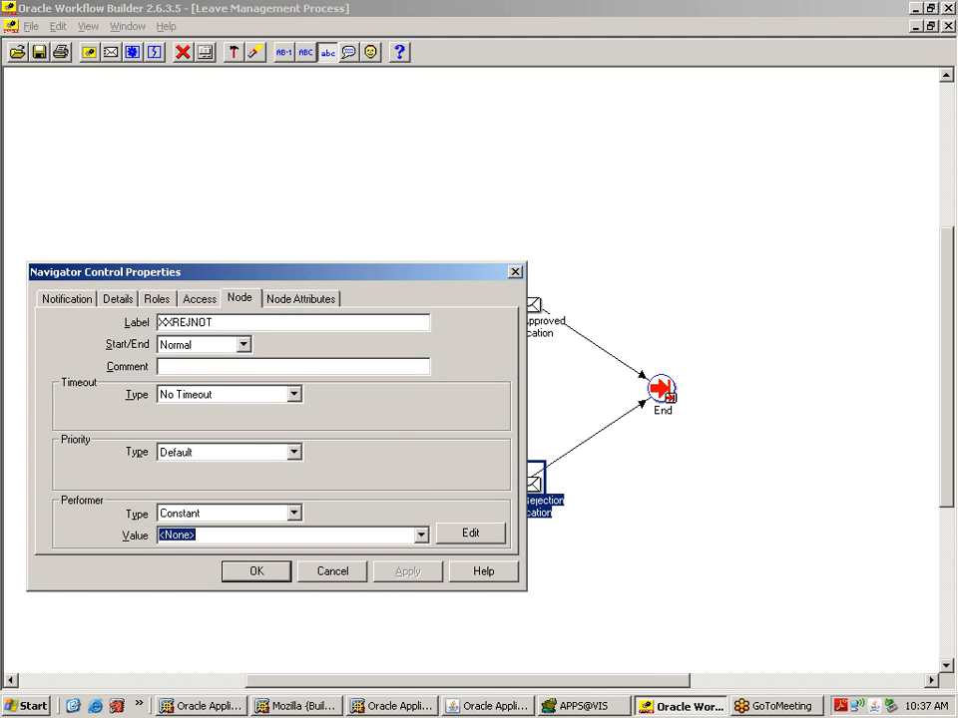
{"action": "type", "text": "GANGADHAR"}
{"action": "left_click", "coordinate": [396, 576]}
{"action": "left_click", "coordinate": [284, 576]}
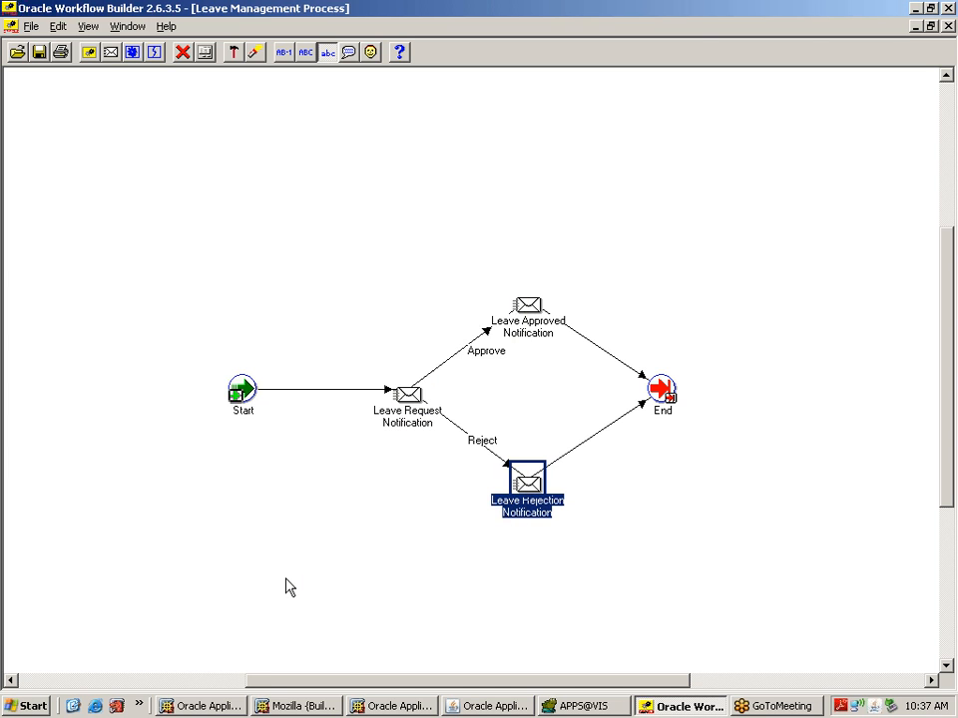
Step: Save the Leave Management workflow from the toolbar
{"action": "left_click", "coordinate": [516, 302]}
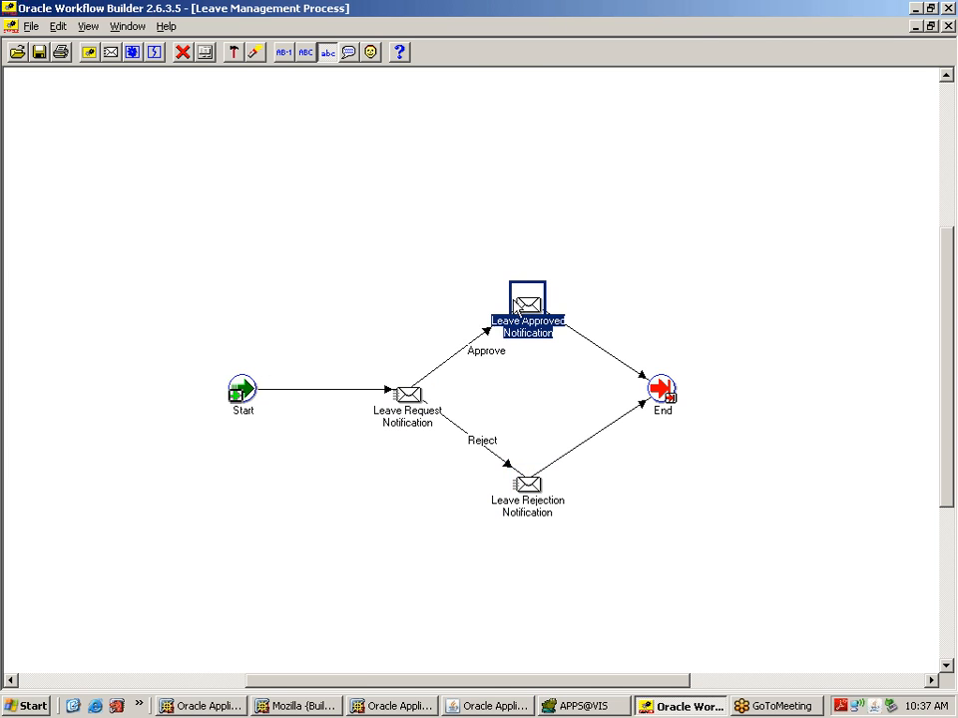
{"action": "left_click", "coordinate": [367, 228]}
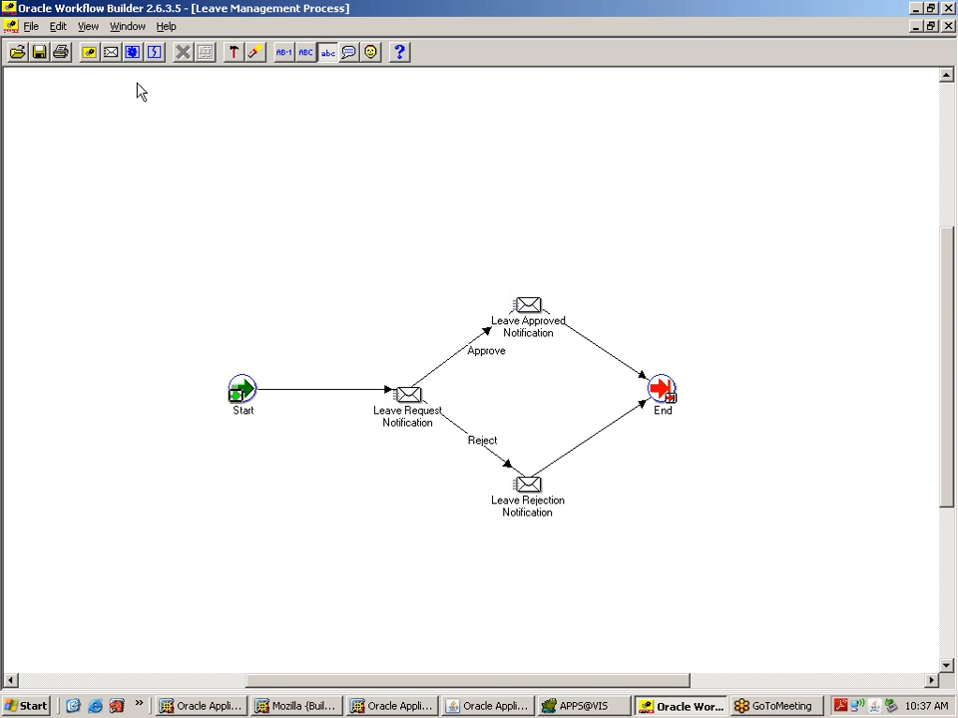
{"action": "left_click", "coordinate": [39, 52]}
{"action": "scroll", "coordinate": [949, 110], "scroll_direction": "up", "scroll_amount": 3}
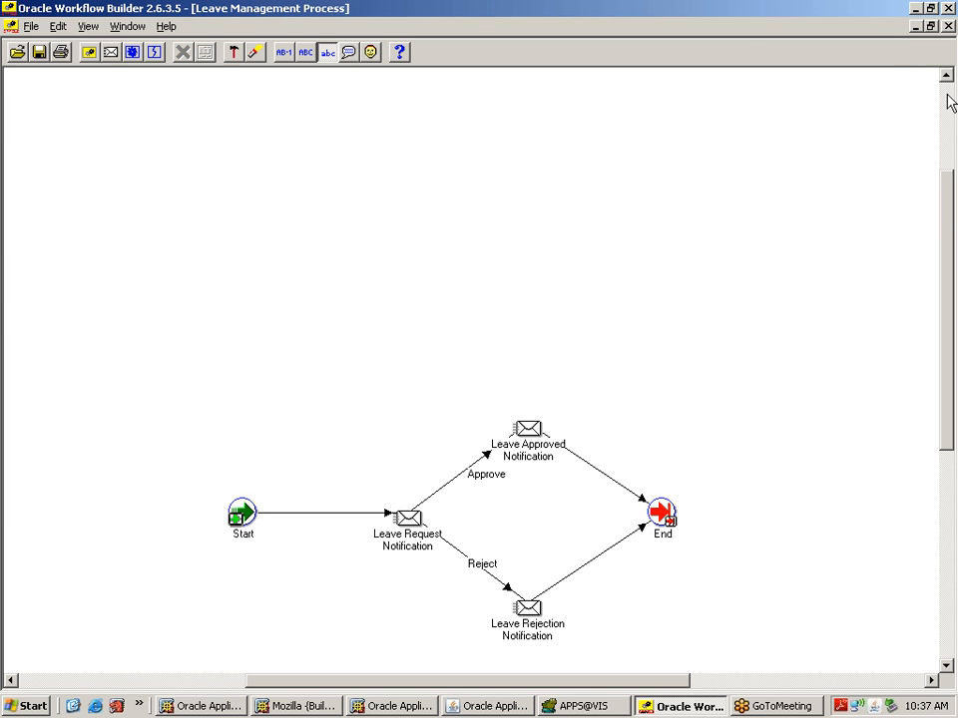
{"action": "left_click", "coordinate": [32, 27]}
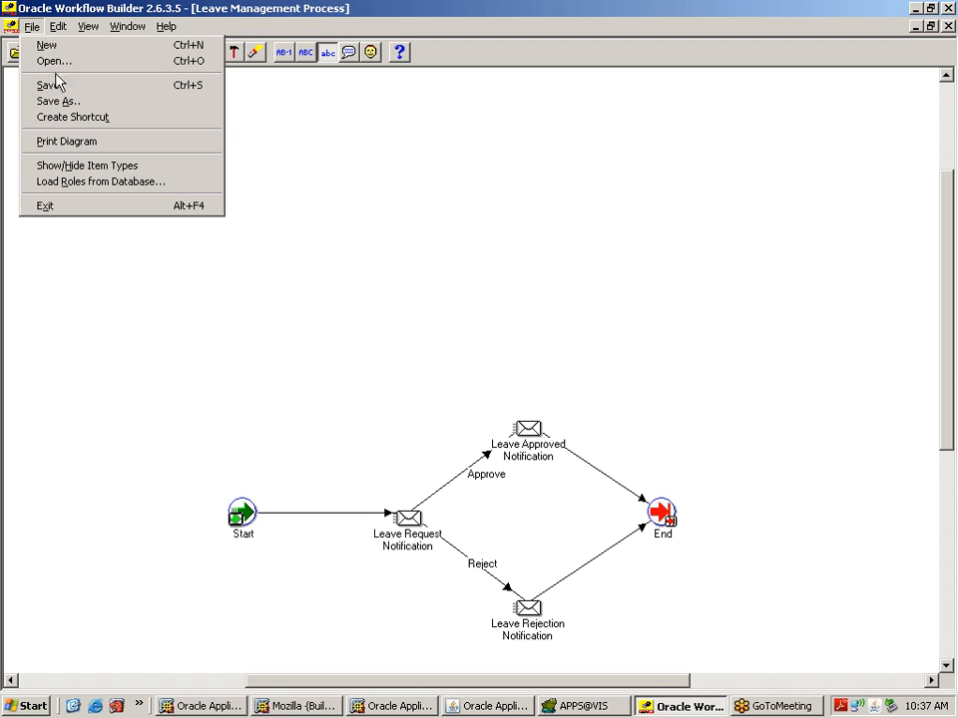
Step: Save the workflow as to the vis database, entering the database user name and password
{"action": "left_click", "coordinate": [98, 102]}
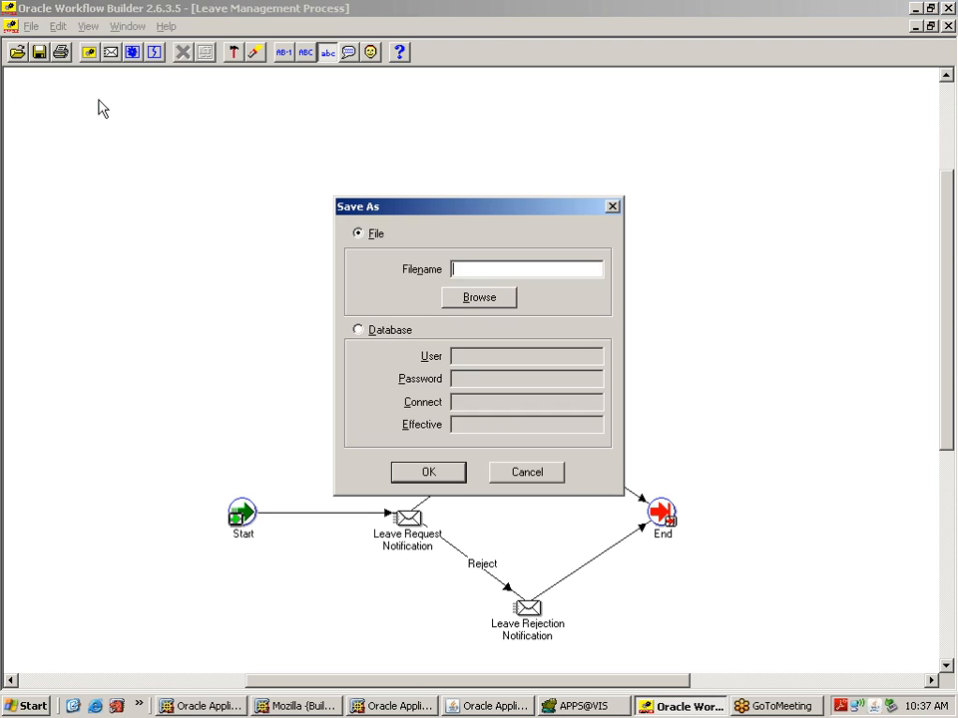
{"action": "left_click", "coordinate": [363, 330]}
{"action": "type", "text": "A"}
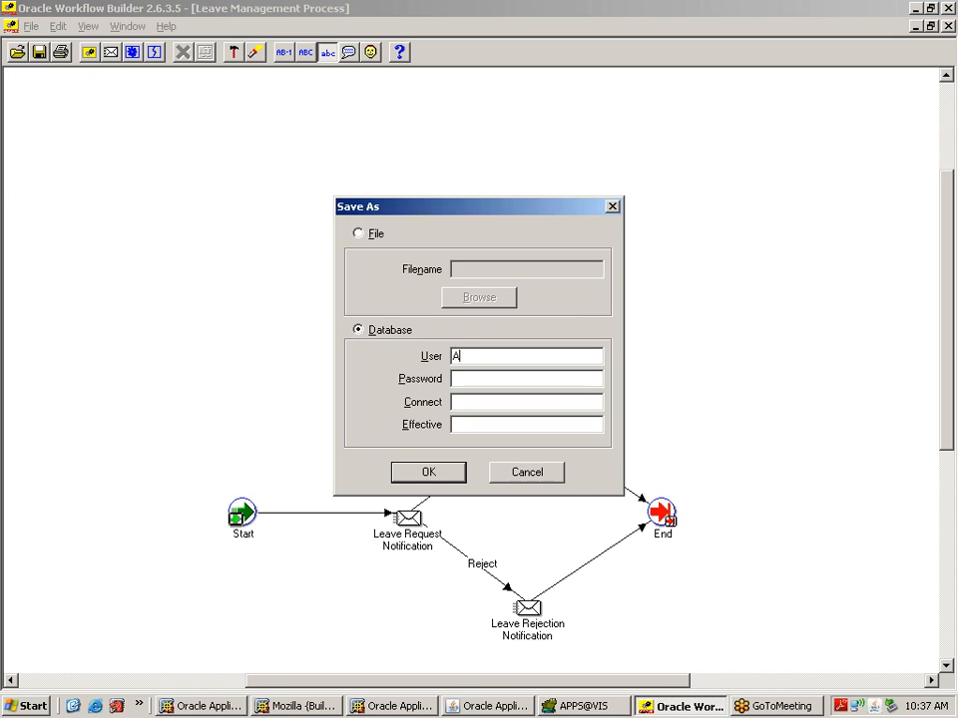
{"action": "type", "text": "OOS"}
{"action": "key", "text": "Tab"}
{"action": "key", "text": "BackSpace"}
{"action": "key", "text": "BackSpace"}
{"action": "key", "text": "BackSpace"}
{"action": "type", "text": "PPS"}
{"action": "key", "text": "Tab"}
{"action": "type", "text": "****vis"}
{"action": "left_click", "coordinate": [432, 478]}
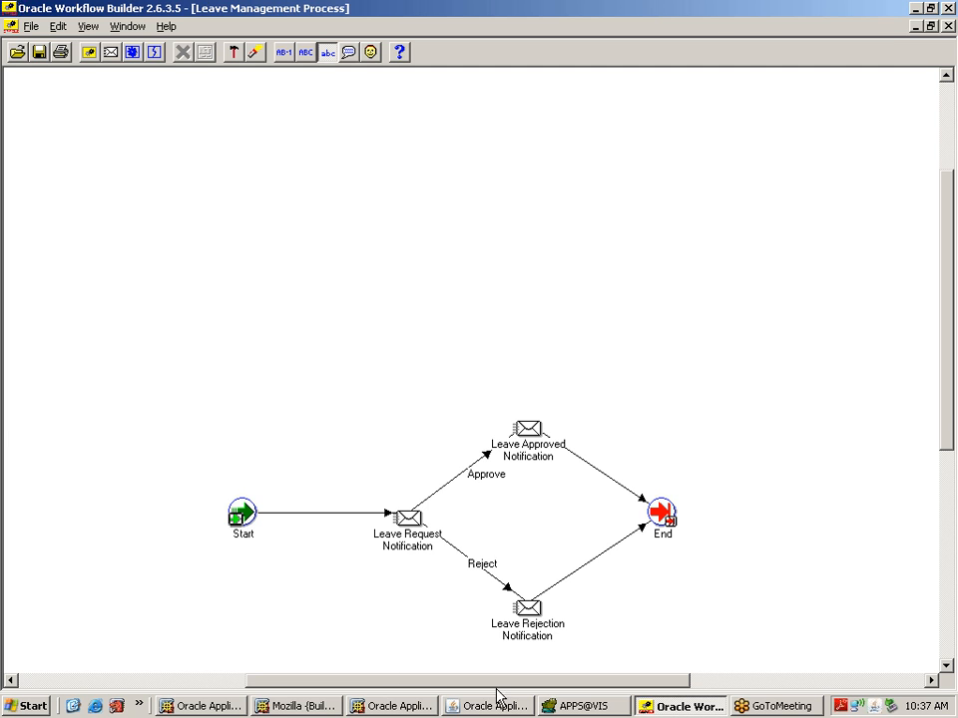
Step: Log out of E-Business Suite and sign back in as sysadmin
{"action": "left_click", "coordinate": [229, 709]}
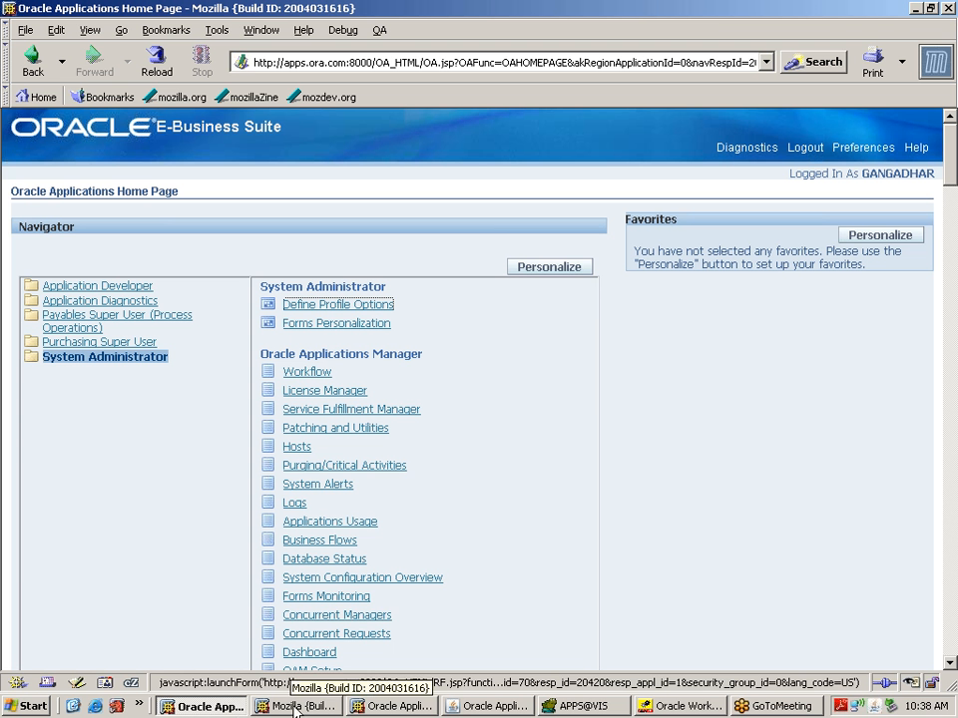
{"action": "left_click", "coordinate": [804, 148]}
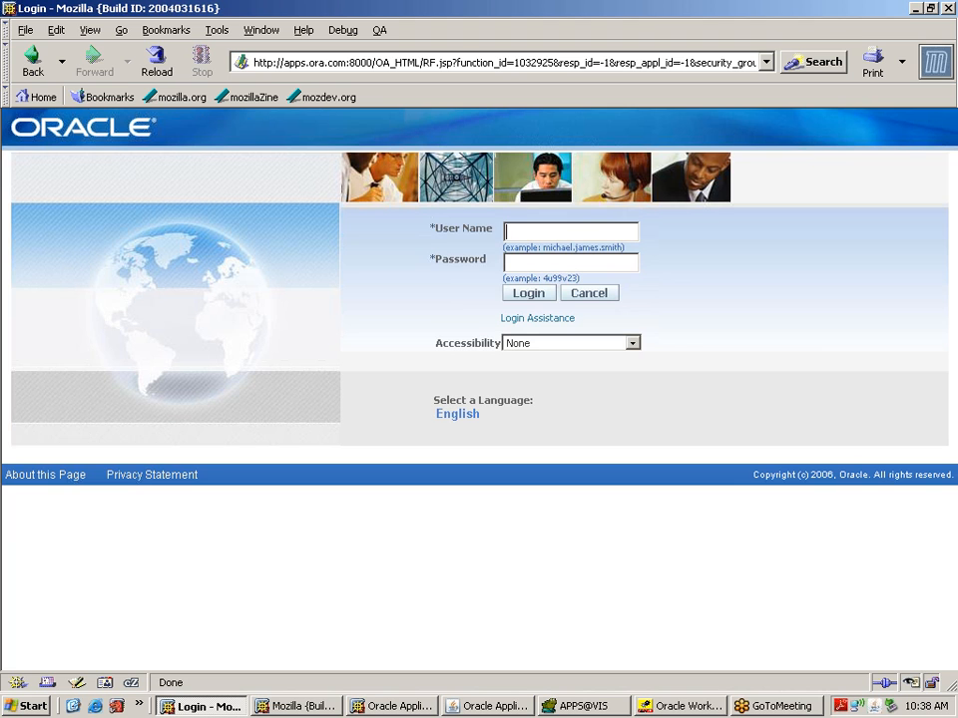
{"action": "type", "text": "sysadmin"}
{"action": "key", "text": "Tab"}
{"action": "type", "text": "******"}
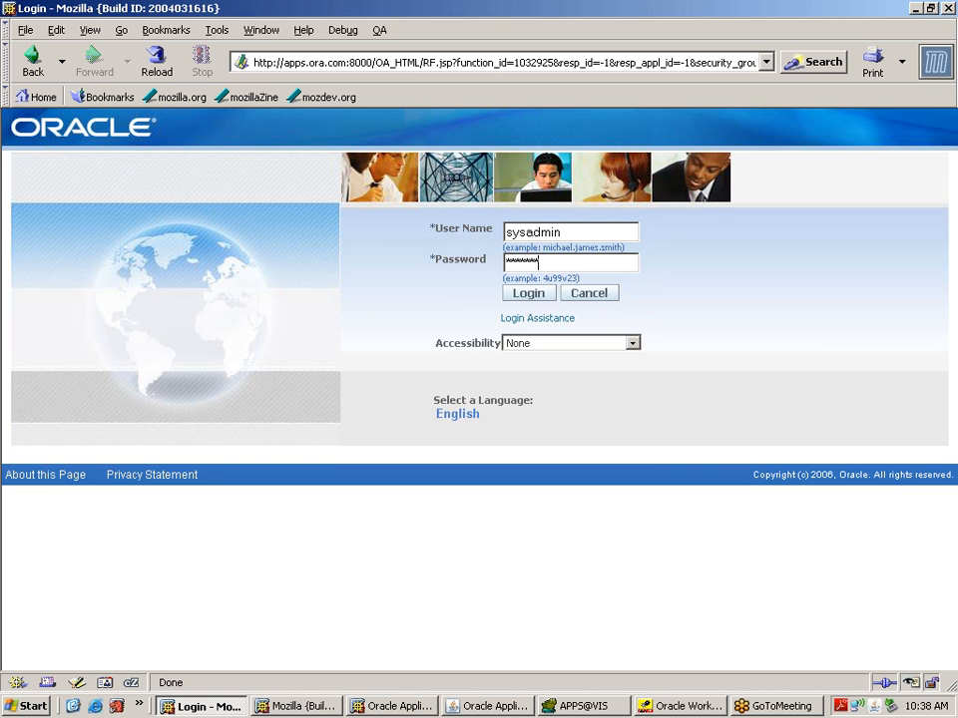
{"action": "left_click", "coordinate": [529, 296]}
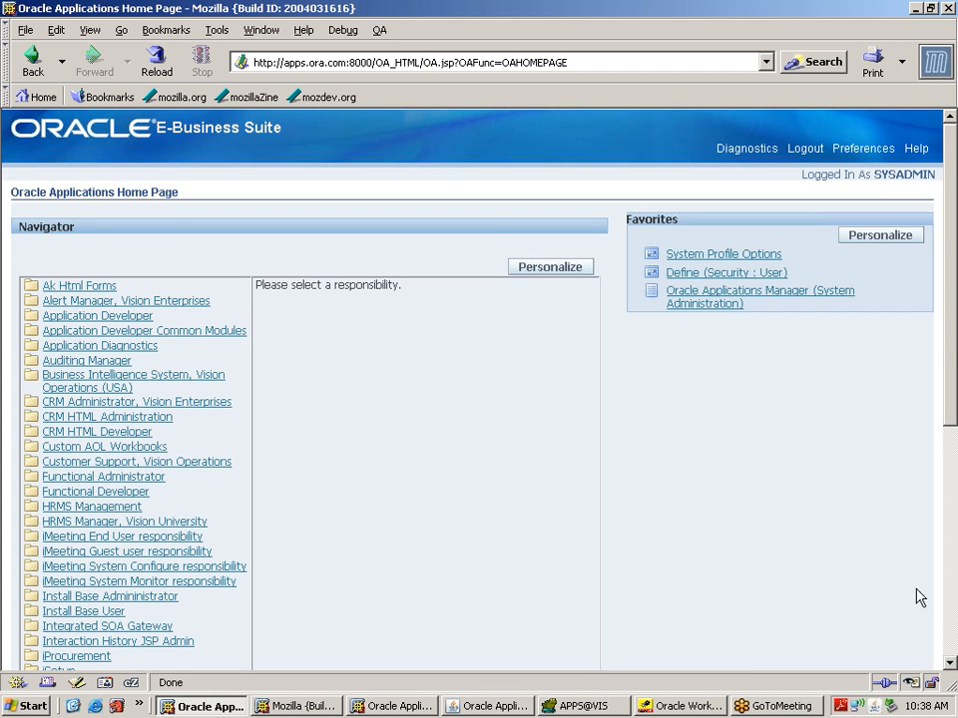
Step: Open the Workflow Administrator Web Applications responsibility, then return to Workflow Builder
{"action": "scroll", "coordinate": [953, 649], "scroll_direction": "down", "scroll_amount": 5}
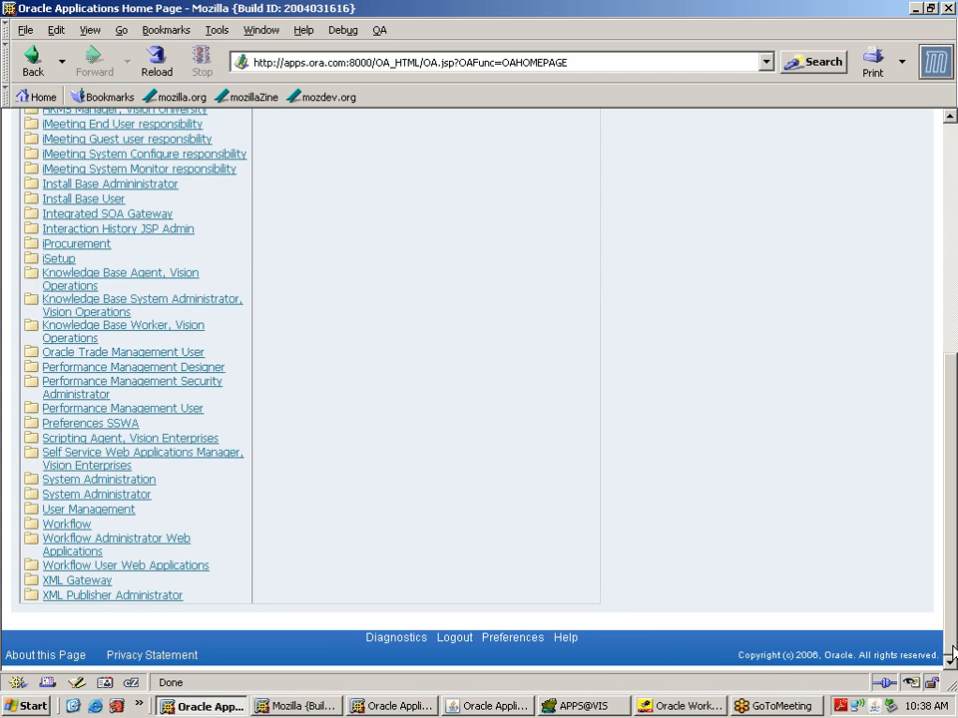
{"action": "left_click", "coordinate": [182, 542]}
{"action": "left_click", "coordinate": [666, 707]}
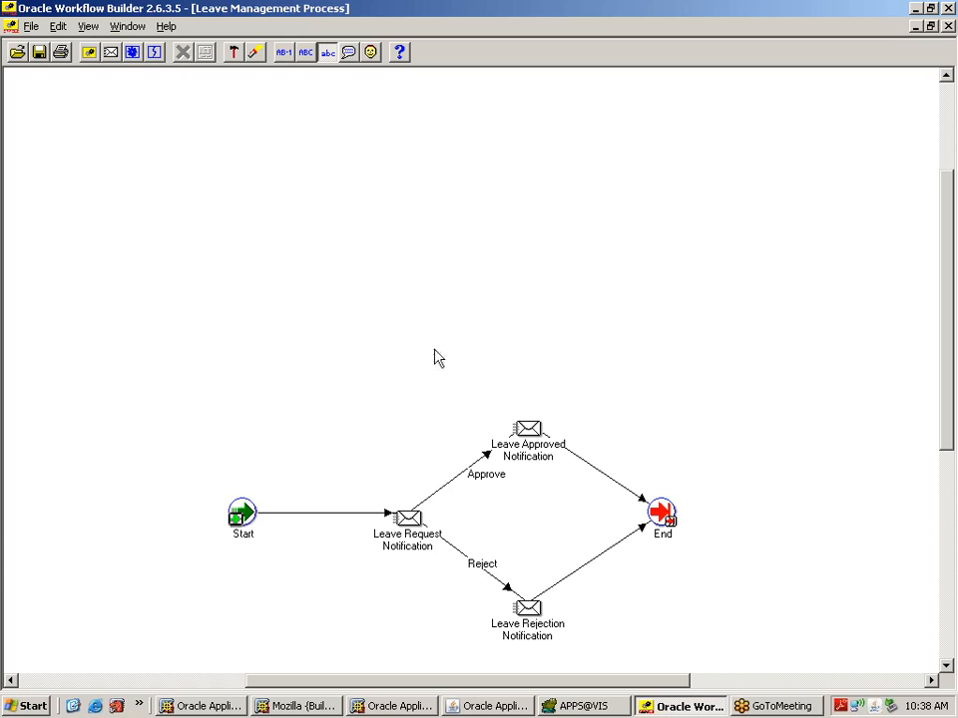
Step: Open the Leave Management Process diagram from the Navigator, then close it and restore the Navigator
{"action": "left_click", "coordinate": [128, 26]}
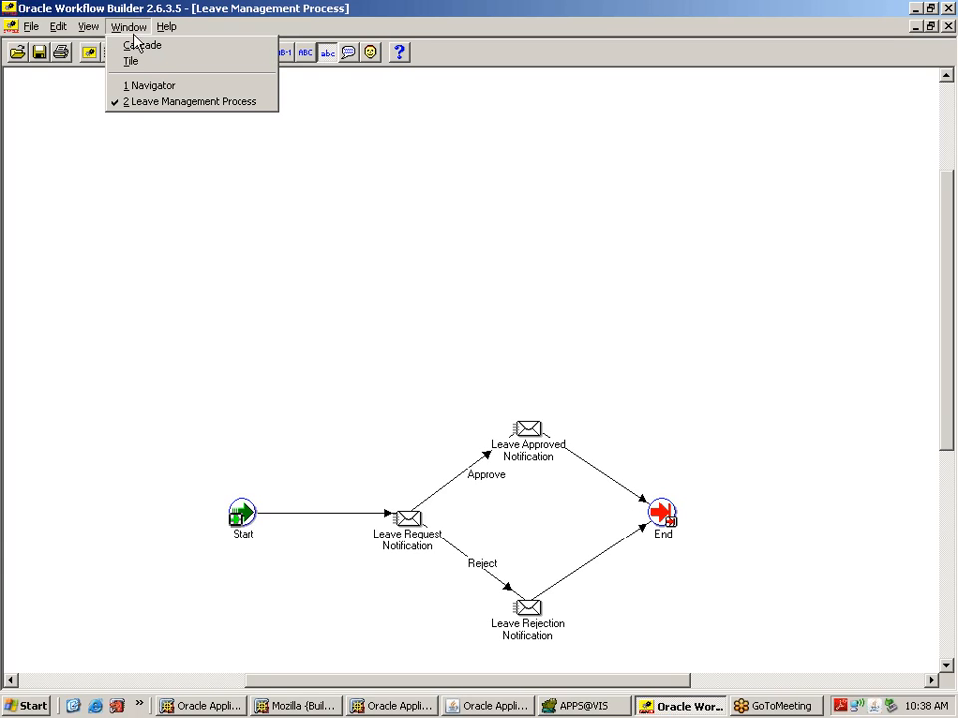
{"action": "left_click", "coordinate": [150, 88]}
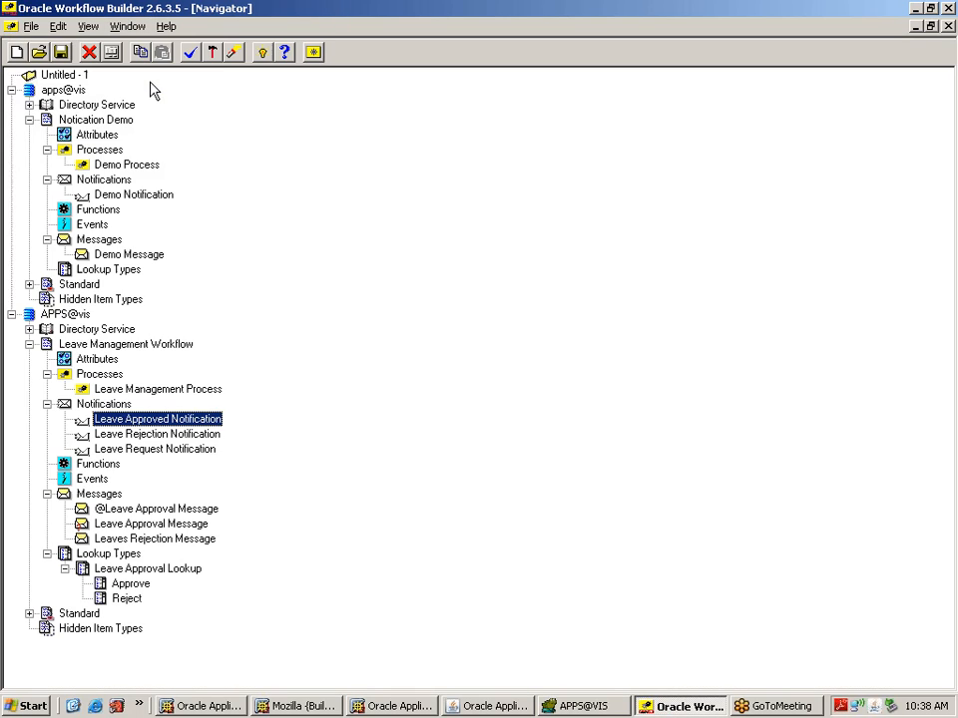
{"action": "double_click", "coordinate": [108, 391]}
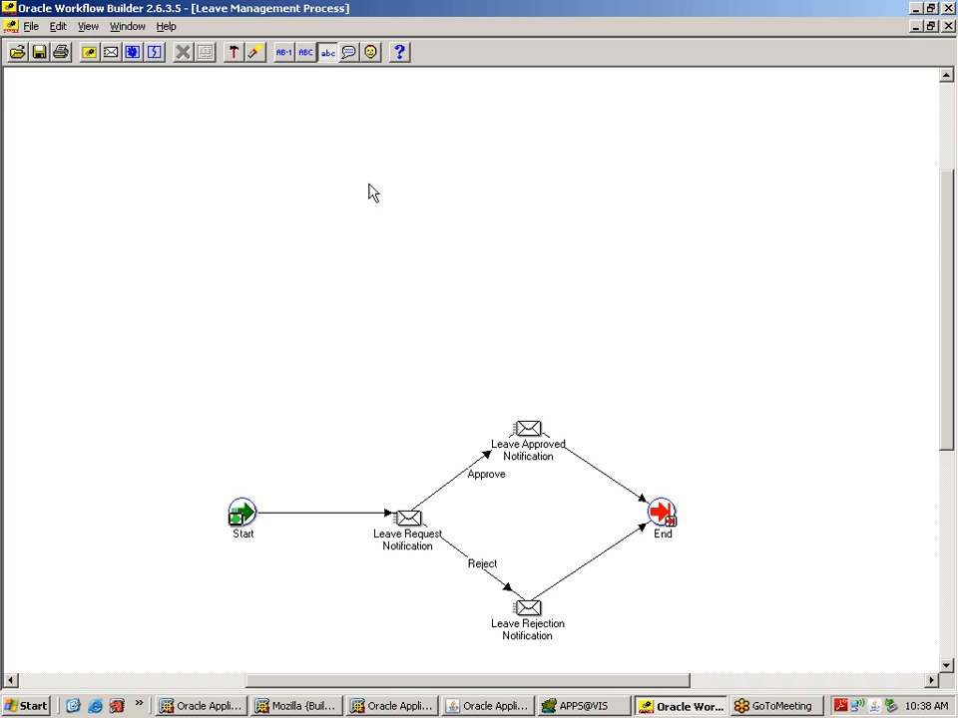
{"action": "left_click", "coordinate": [948, 27]}
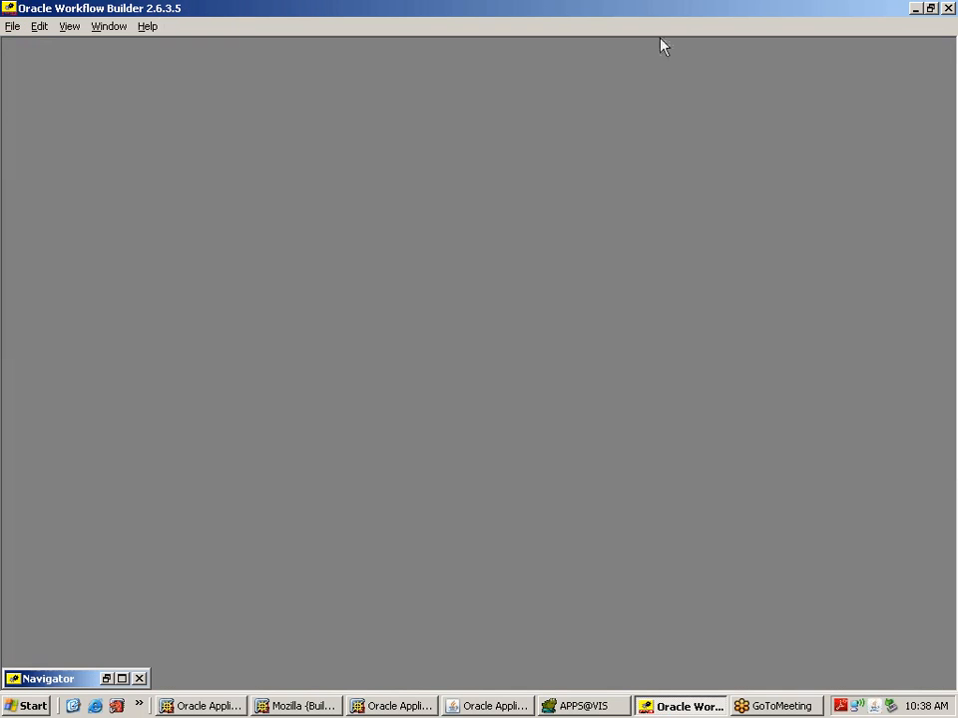
{"action": "left_click", "coordinate": [121, 679]}
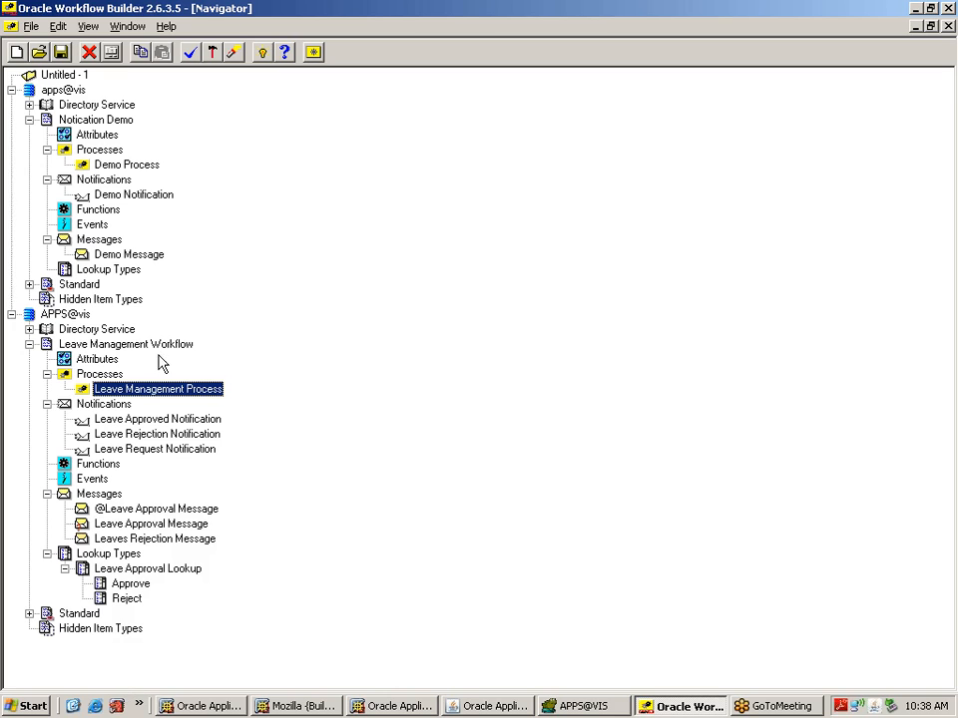
Step: Verify the Leave Management Workflow item type's internal name is XXLVMGMT, then close its properties
{"action": "left_click", "coordinate": [107, 377]}
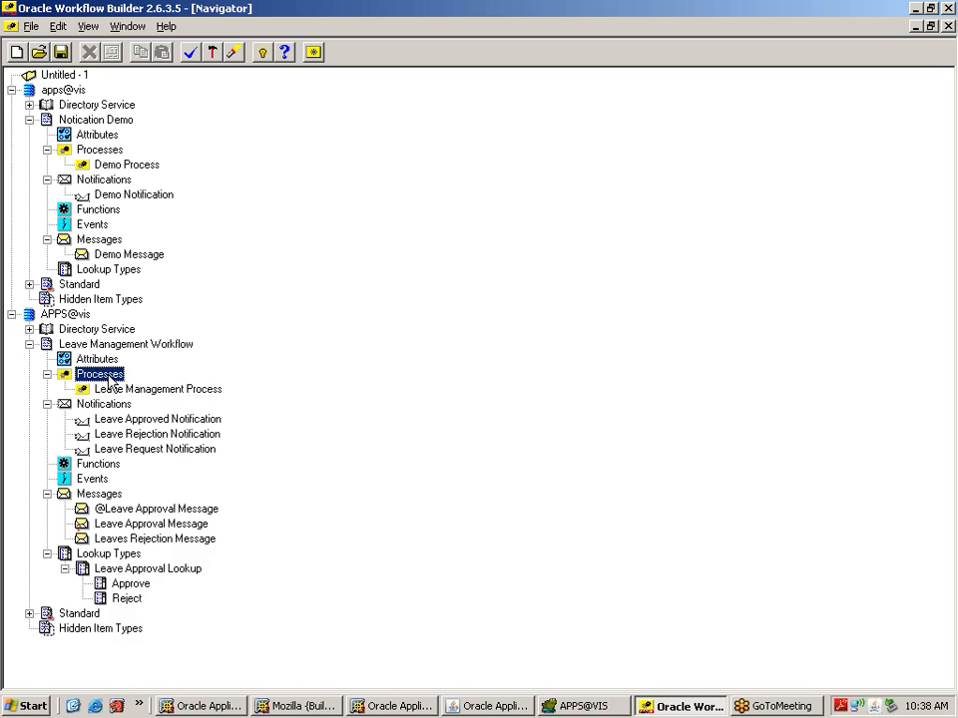
{"action": "double_click", "coordinate": [109, 377]}
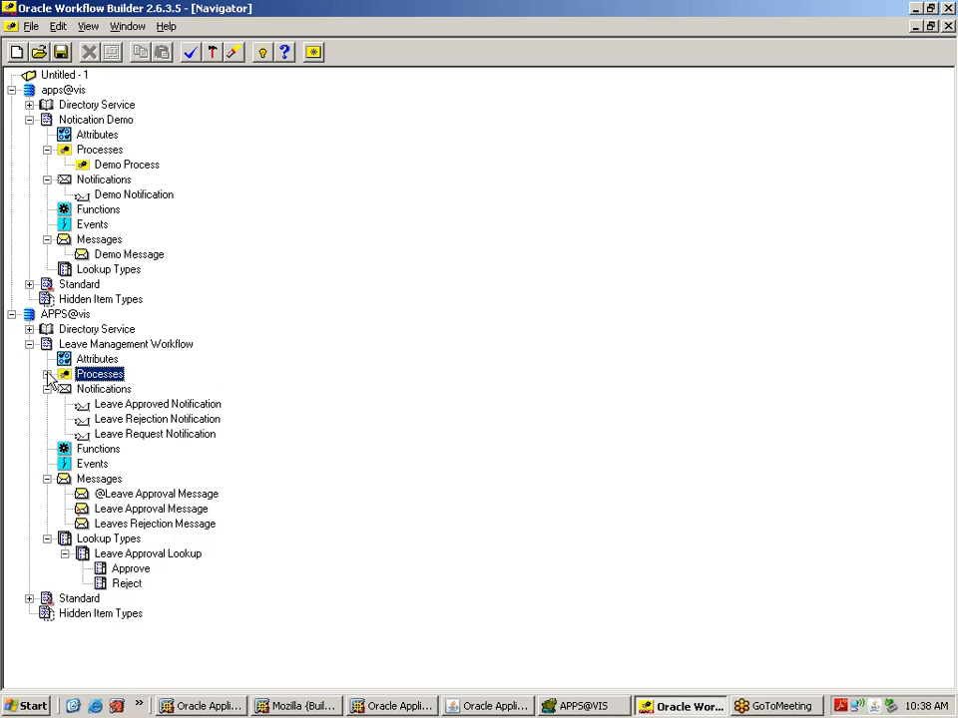
{"action": "left_click", "coordinate": [47, 374]}
{"action": "left_click", "coordinate": [113, 391]}
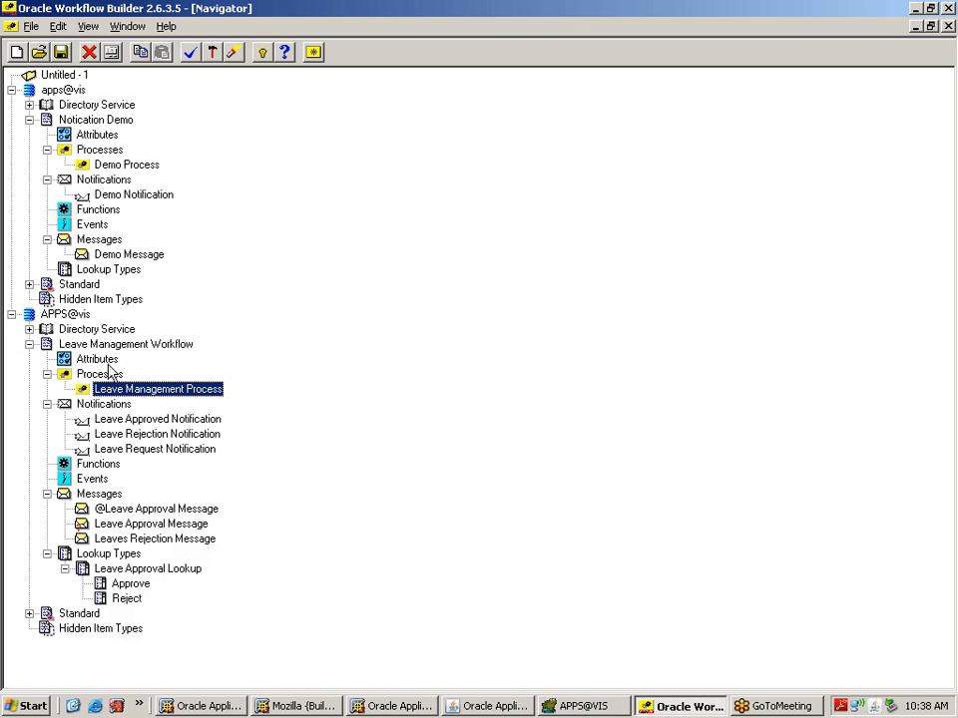
{"action": "double_click", "coordinate": [81, 348]}
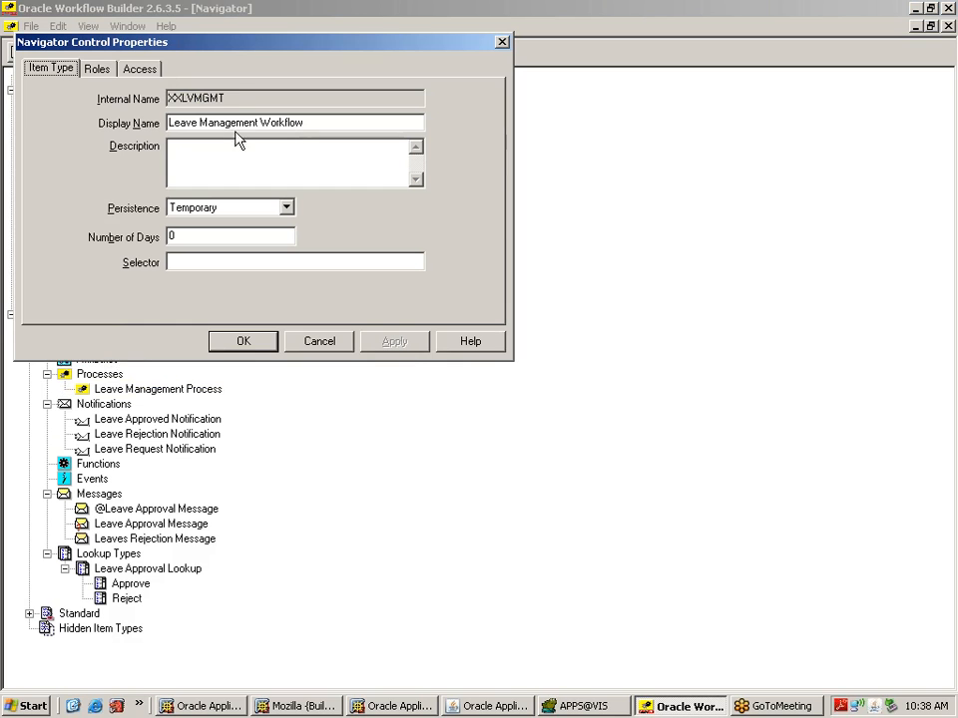
{"action": "double_click", "coordinate": [172, 97]}
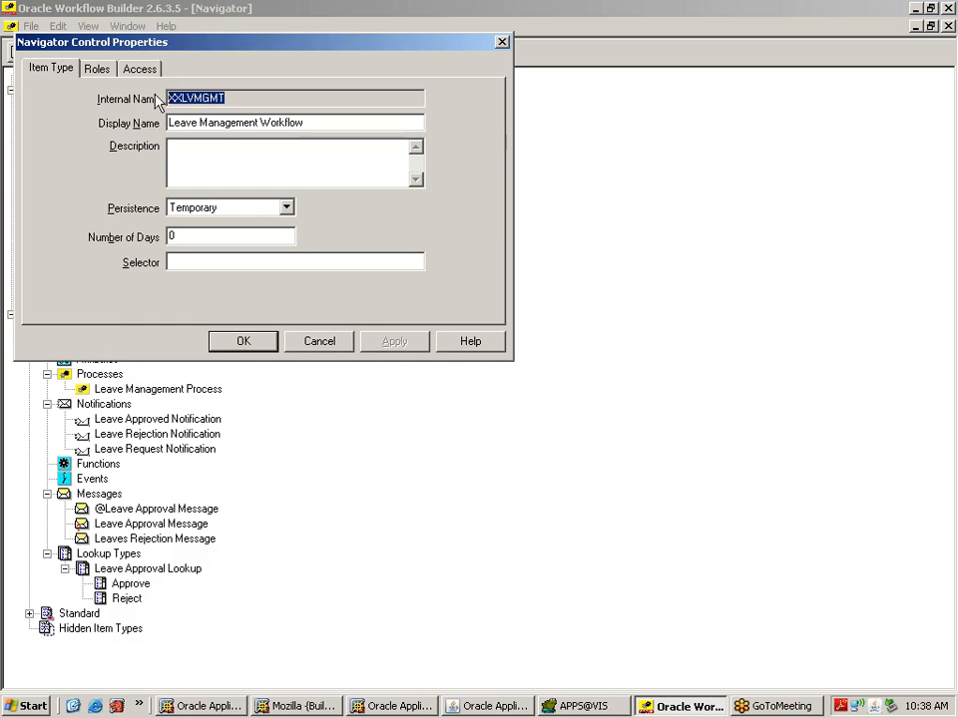
{"action": "left_click", "coordinate": [317, 343]}
Step: Find the XXLVMGMT workflow type in Developer Studio and submit a new run
{"action": "left_click", "coordinate": [214, 706]}
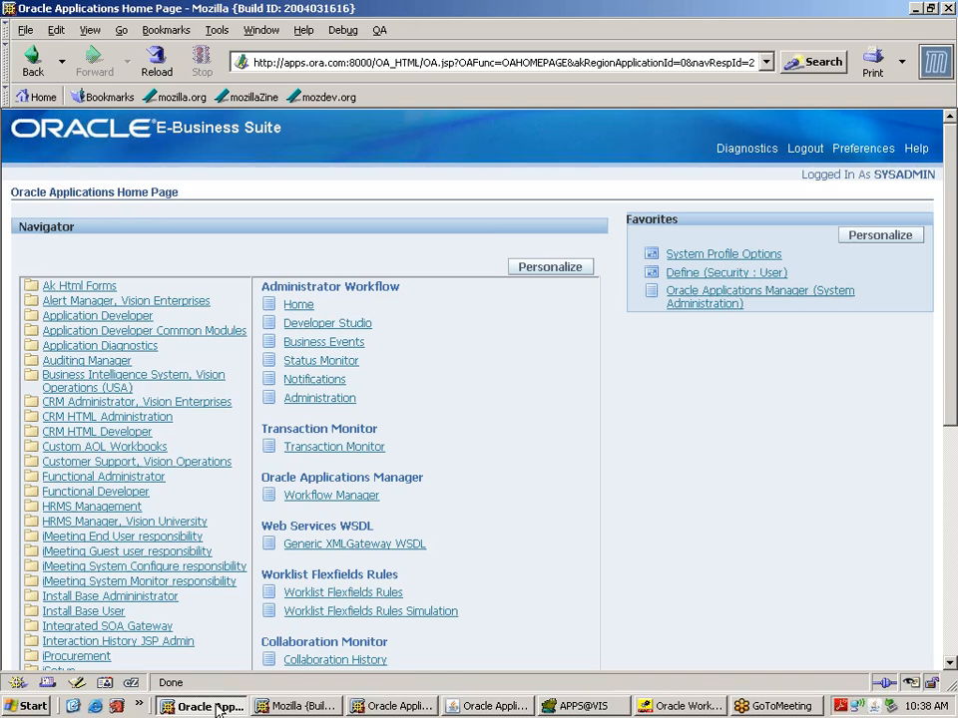
{"action": "left_click", "coordinate": [338, 329]}
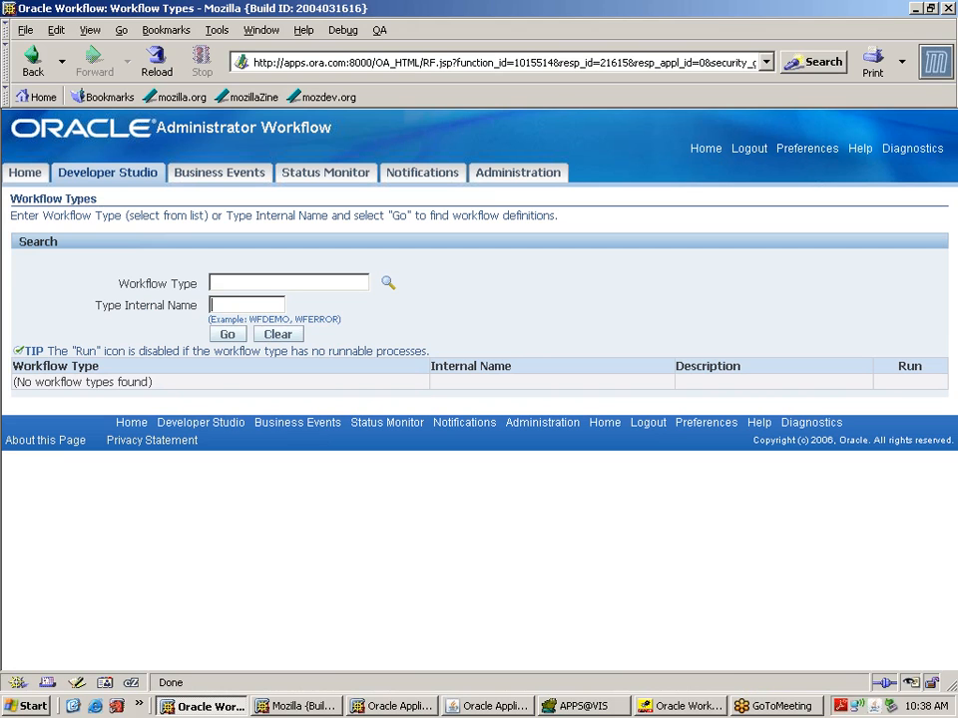
{"action": "type", "text": "XXLVMGMT"}
{"action": "left_click", "coordinate": [227, 335]}
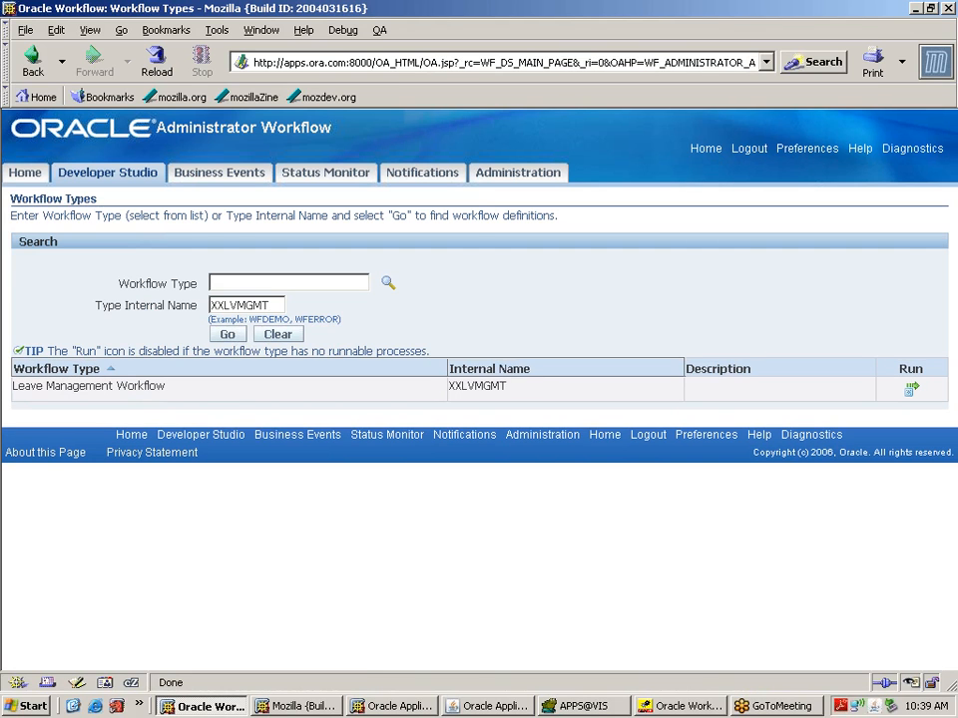
{"action": "left_click", "coordinate": [910, 391]}
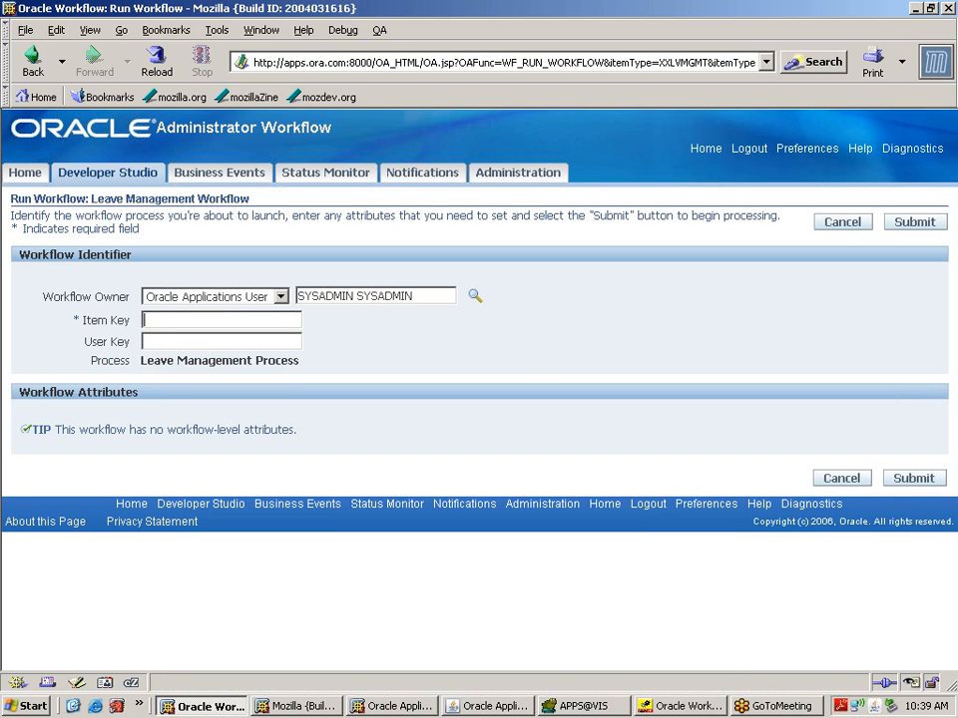
{"action": "left_click", "coordinate": [930, 481]}
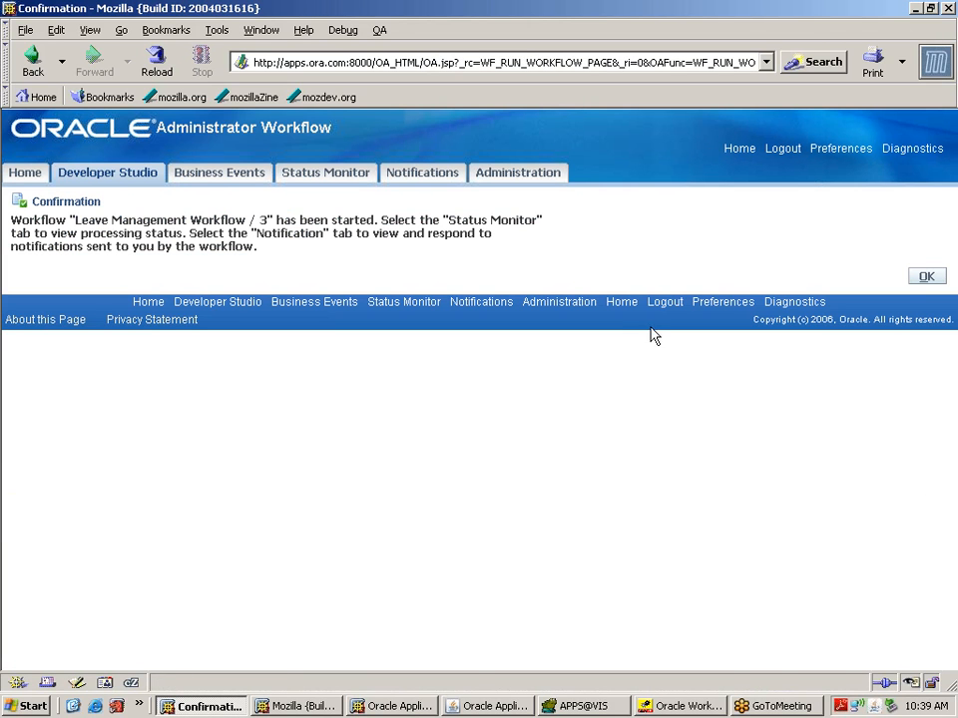
Step: Confirm in the Status Monitor that XXLVMGMT run 3 is Active, then log out and enter the approver's user name
{"action": "left_click", "coordinate": [330, 175]}
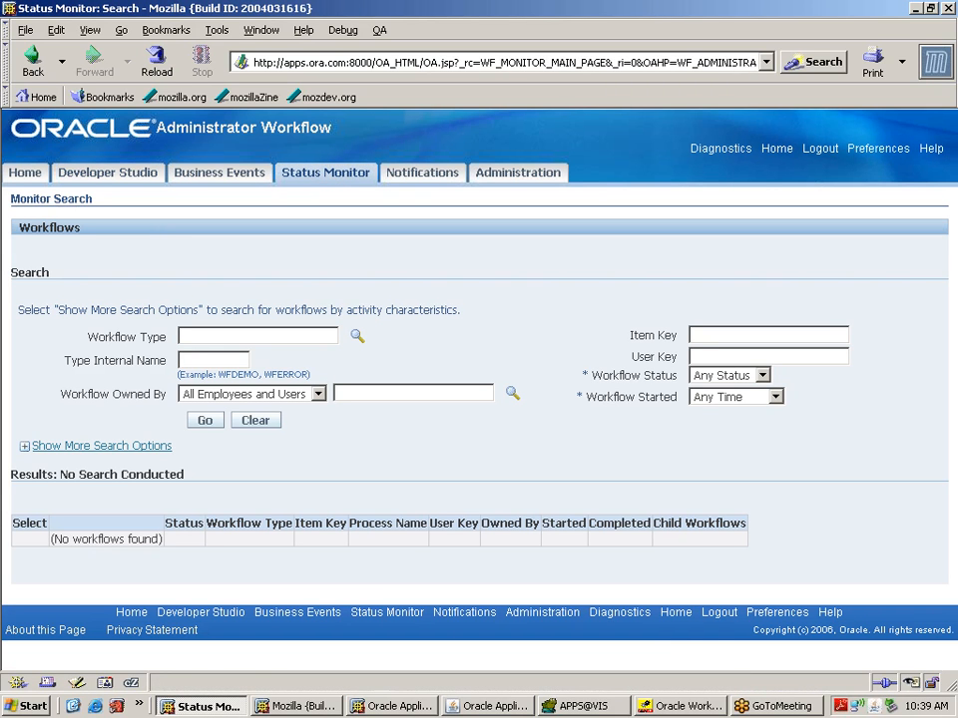
{"action": "type", "text": "XXLVMGMT"}
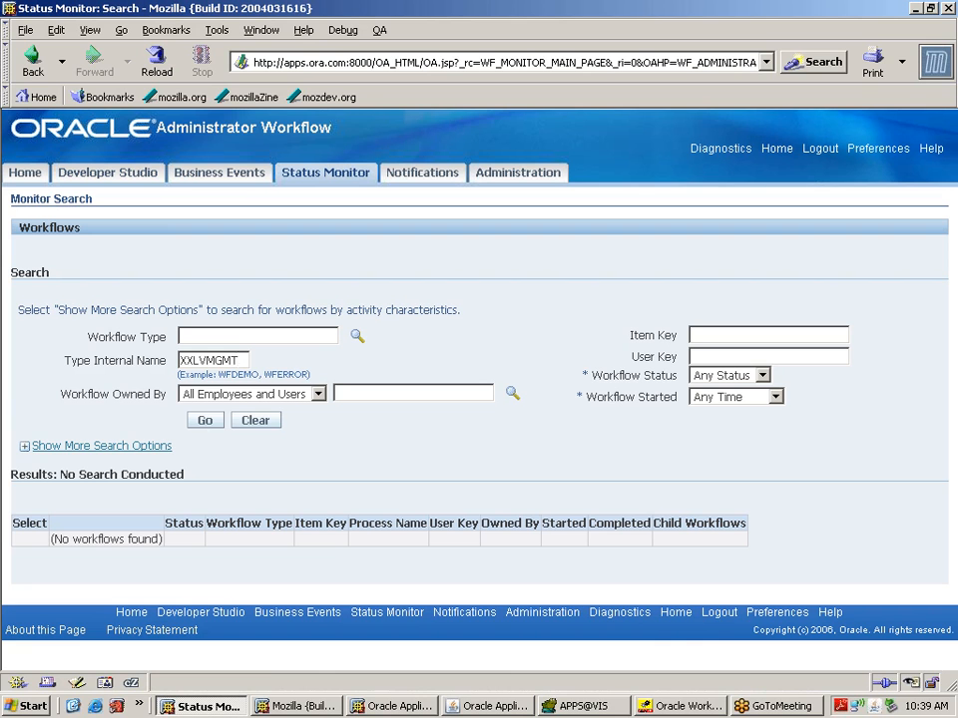
{"action": "left_click", "coordinate": [207, 422]}
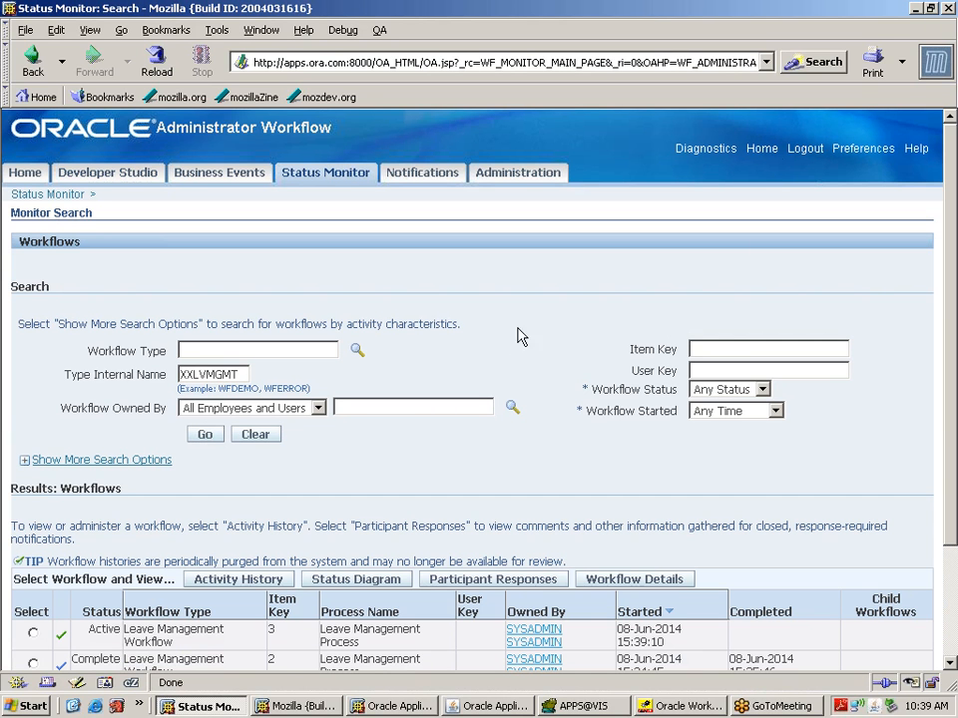
{"action": "left_click", "coordinate": [806, 151]}
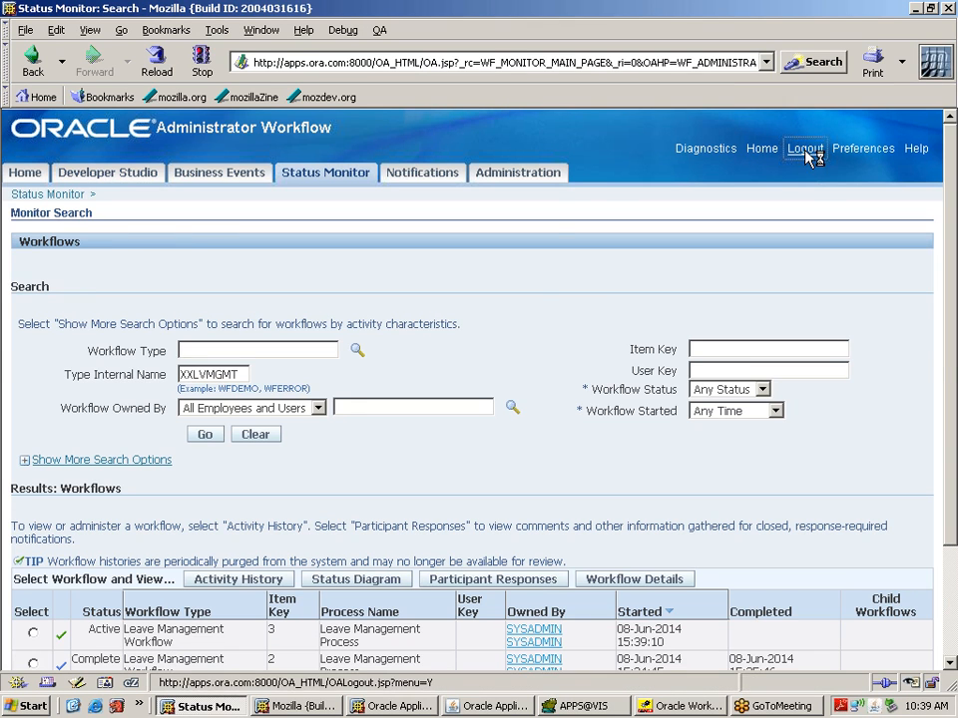
{"action": "type", "text": "operation"}
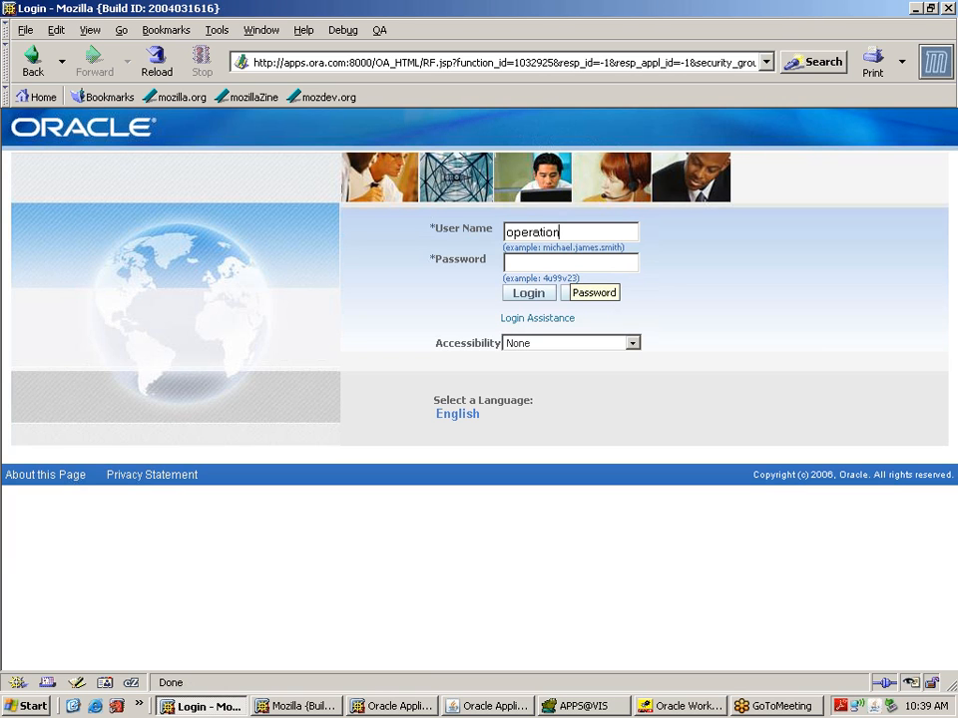
Step: Sign in as the approver with their password
{"action": "type", "text": "s"}
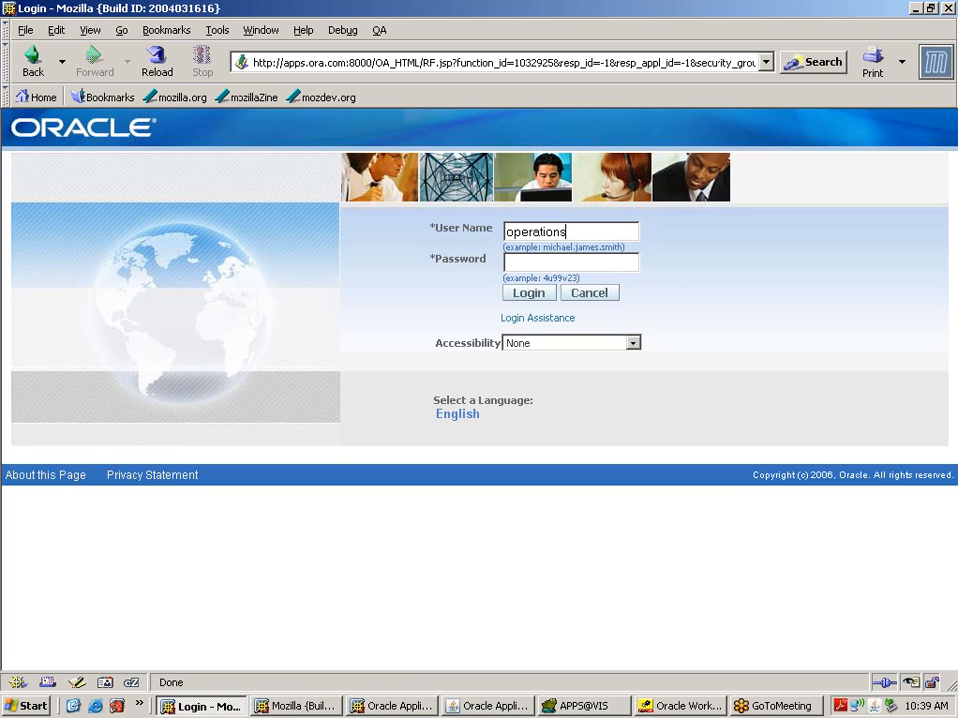
{"action": "type", "text": "welcom"}
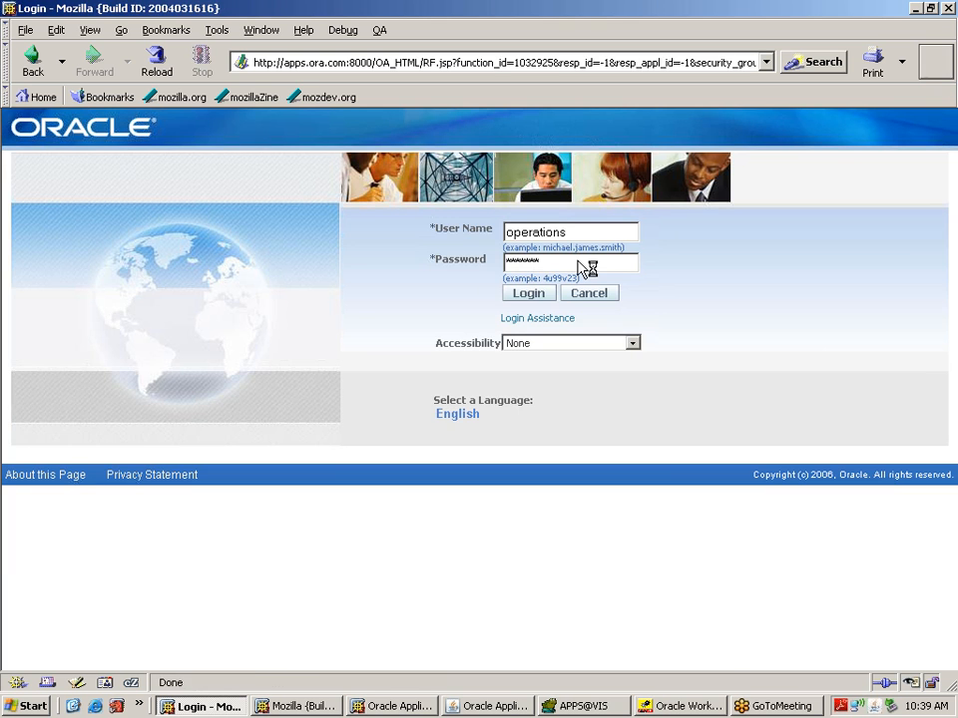
{"action": "key", "text": "Return"}
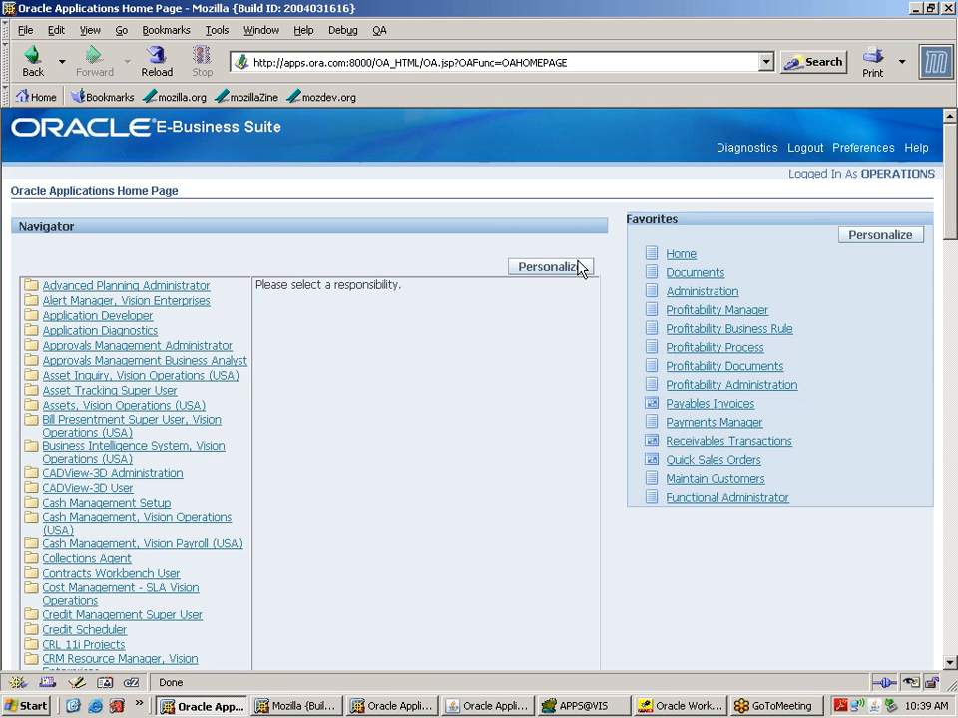
{"action": "left_click_drag", "start_coordinate": [953, 231], "coordinate": [953, 595]}
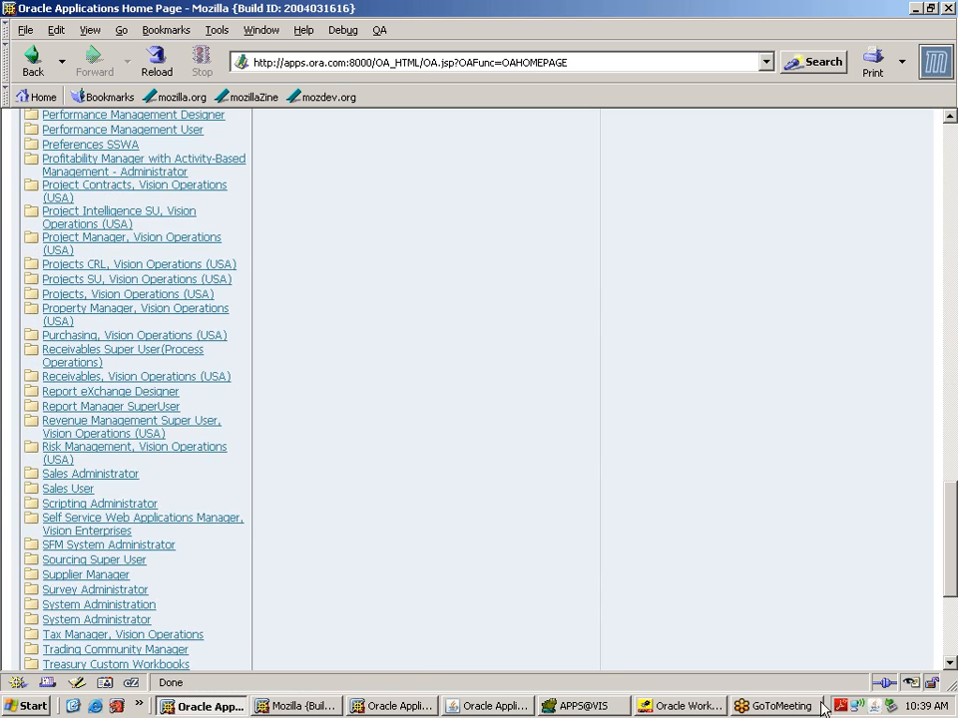
{"action": "scroll", "coordinate": [950, 659], "scroll_direction": "down", "scroll_amount": 5}
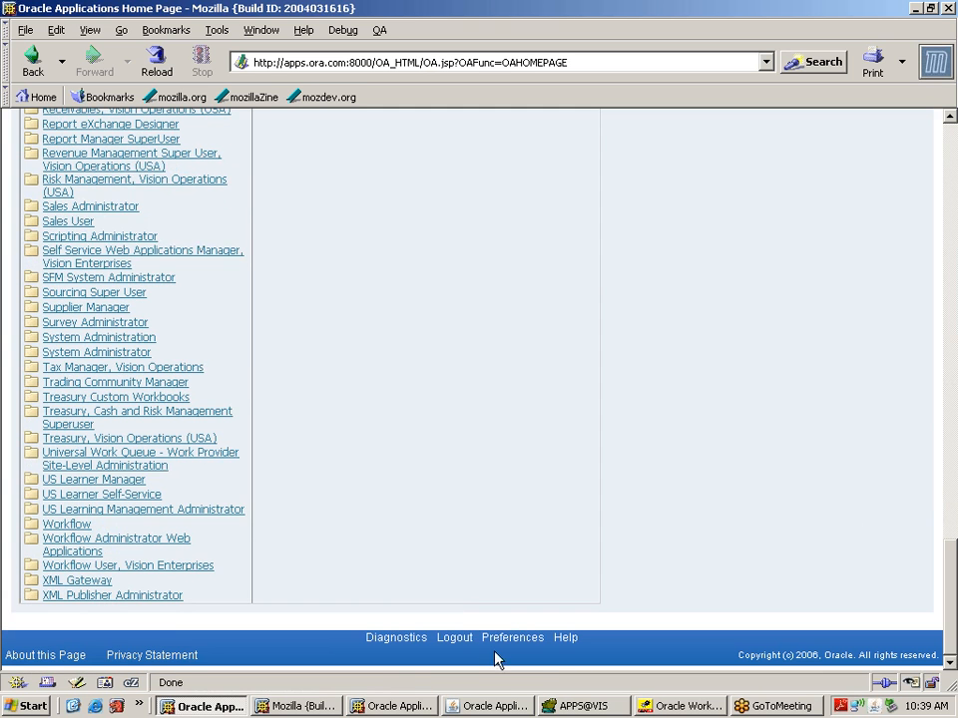
Step: Approve the Leave Approval notification in the Workflow Administrator worklist, then log out
{"action": "left_click", "coordinate": [150, 545]}
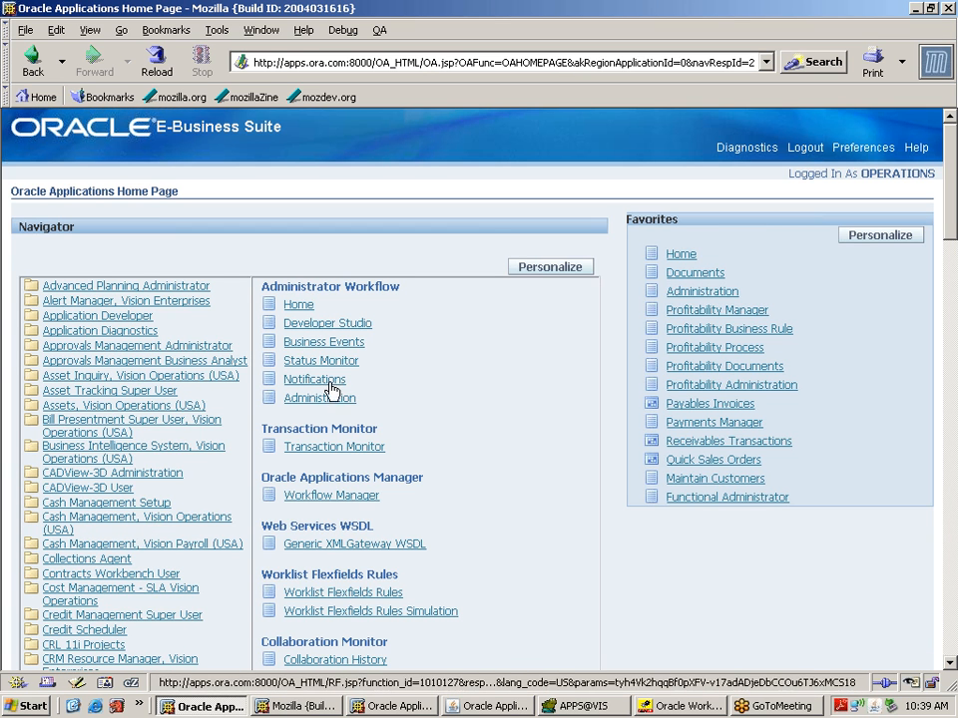
{"action": "left_click", "coordinate": [313, 379]}
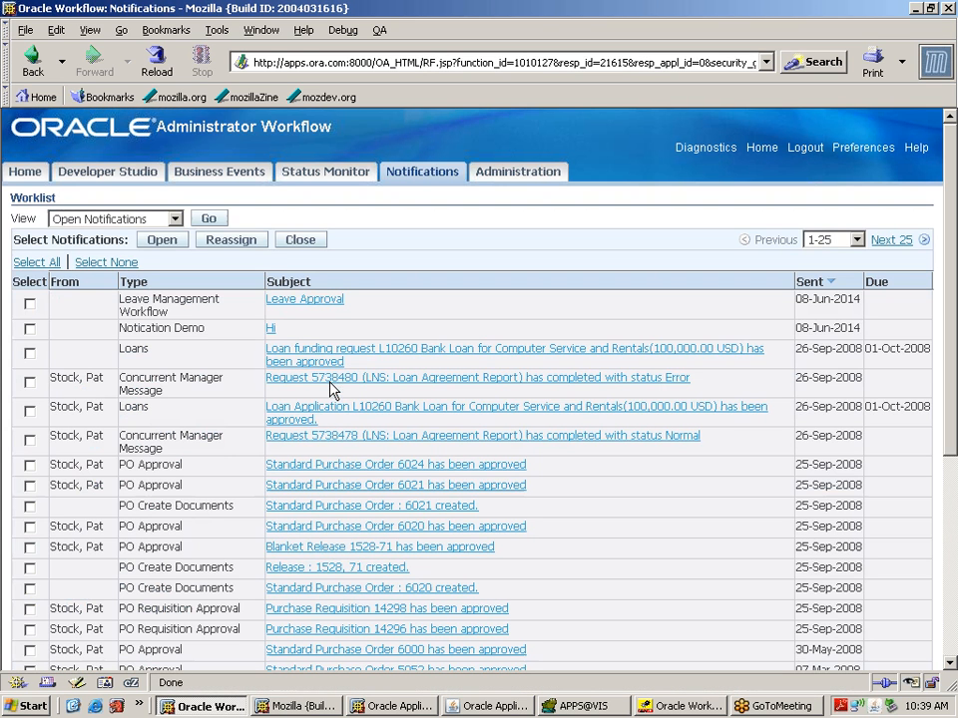
{"action": "left_click", "coordinate": [311, 300]}
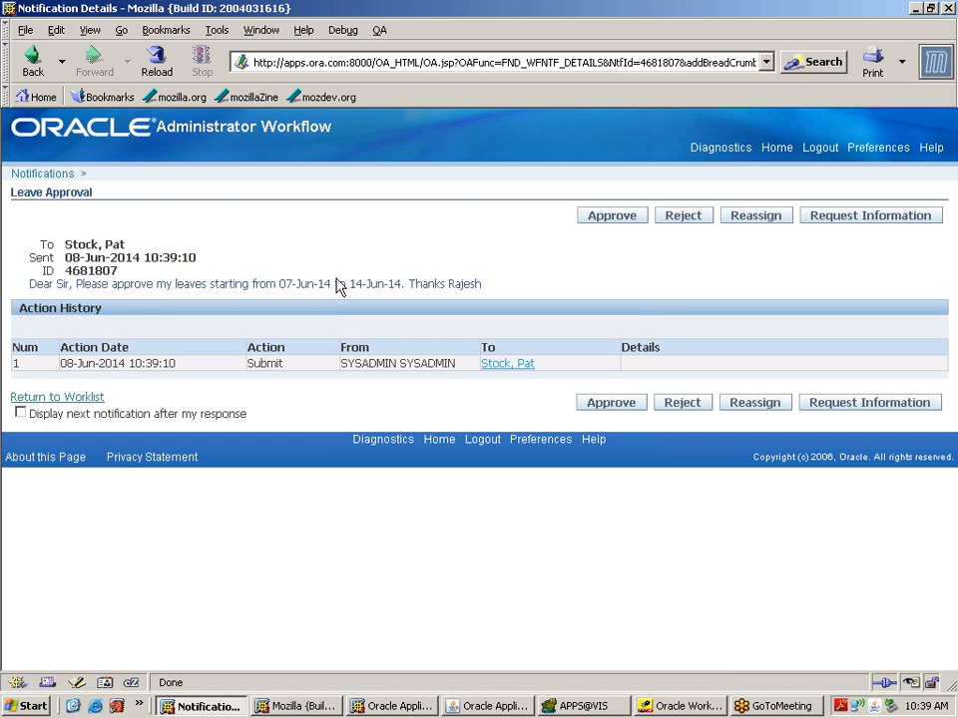
{"action": "left_click", "coordinate": [614, 217]}
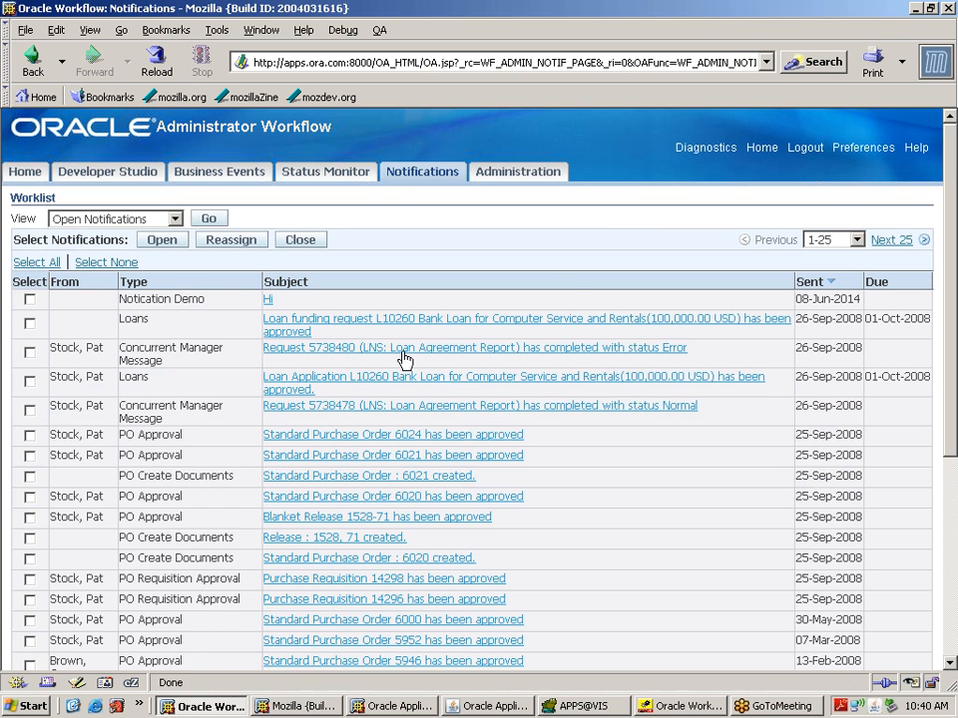
{"action": "left_click", "coordinate": [804, 148]}
{"action": "left_click", "coordinate": [506, 230]}
Step: Sign in as the leave requester, correcting a typo in the user name
{"action": "type", "text": "gand"}
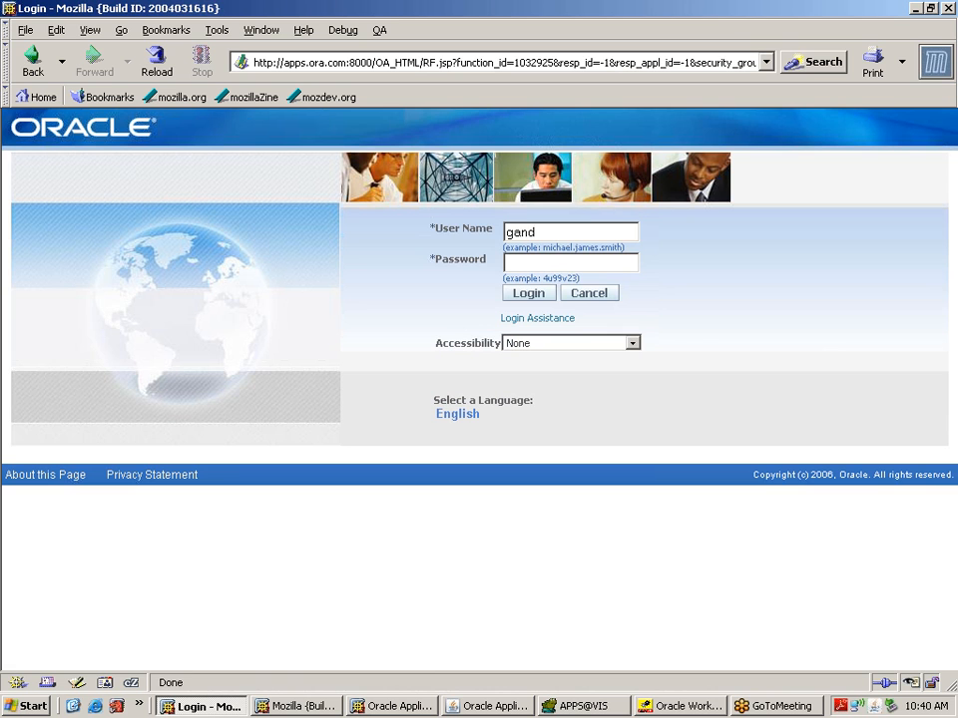
{"action": "key", "text": "BackSpace"}
{"action": "type", "text": "ga"}
{"action": "type", "text": "dhar"}
{"action": "type", "text": "*******"}
{"action": "key", "text": "Return"}
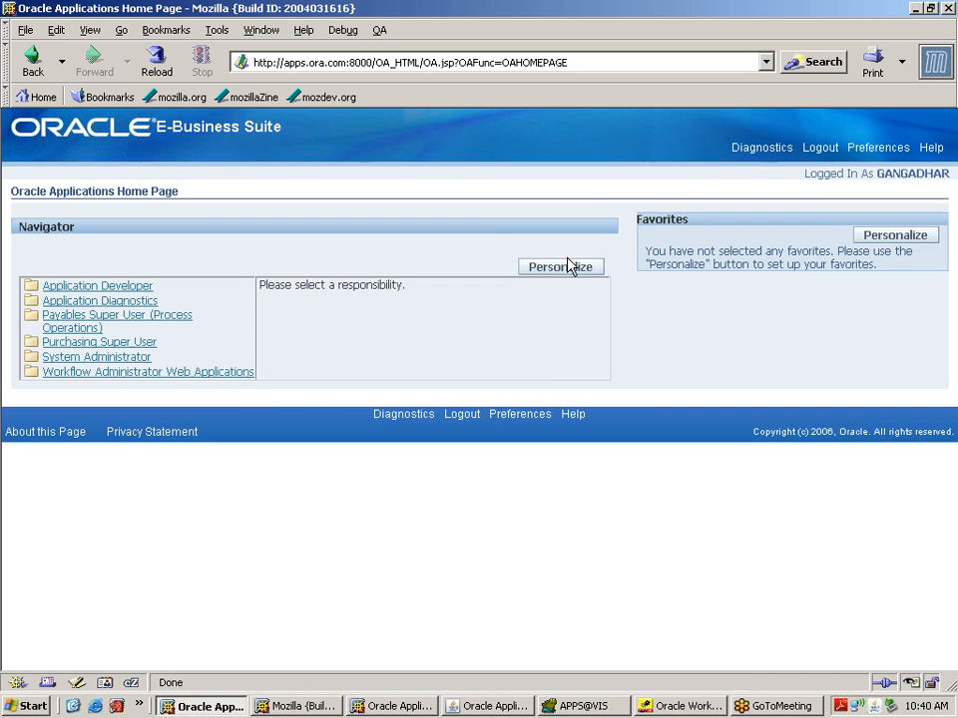
Step: Open the Leaves Approved notification in the Workflow Administrator worklist, then log out
{"action": "left_click", "coordinate": [236, 378]}
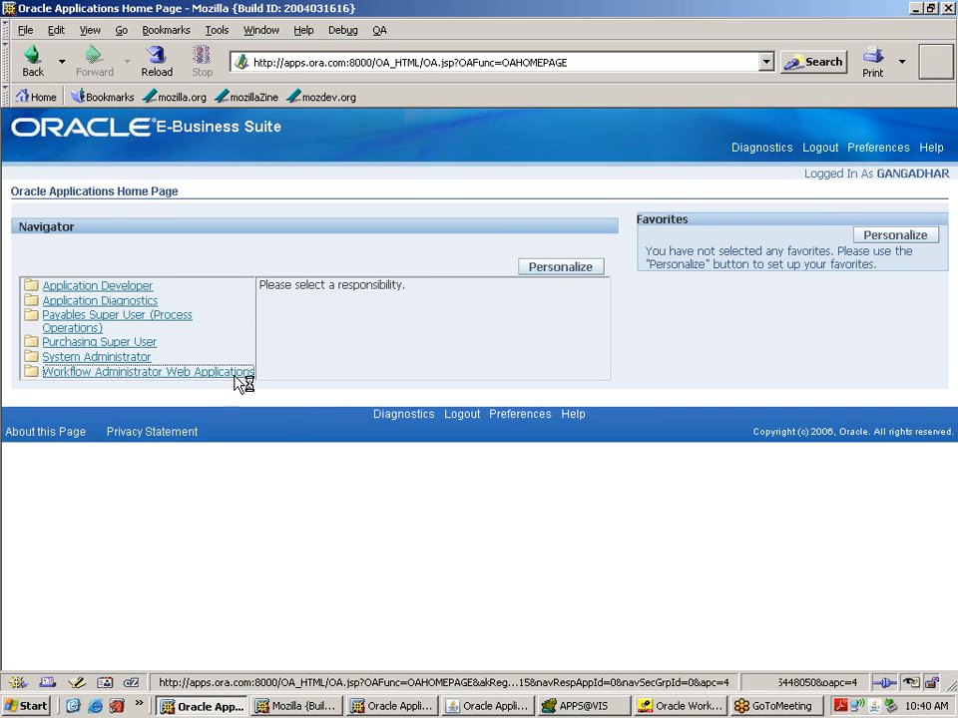
{"action": "left_click", "coordinate": [304, 383]}
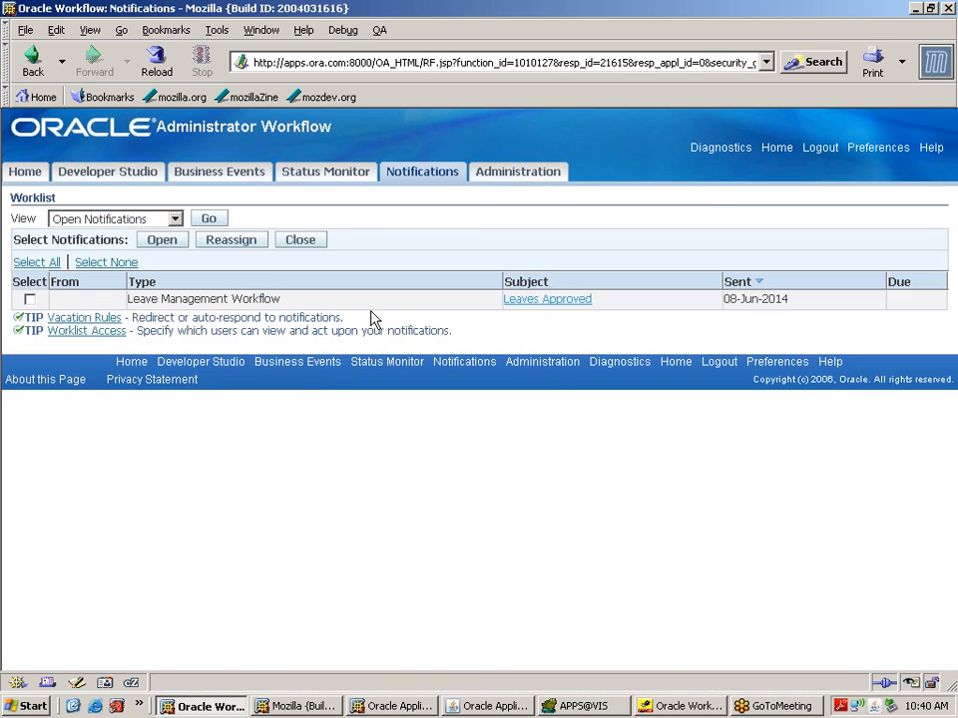
{"action": "left_click", "coordinate": [557, 304]}
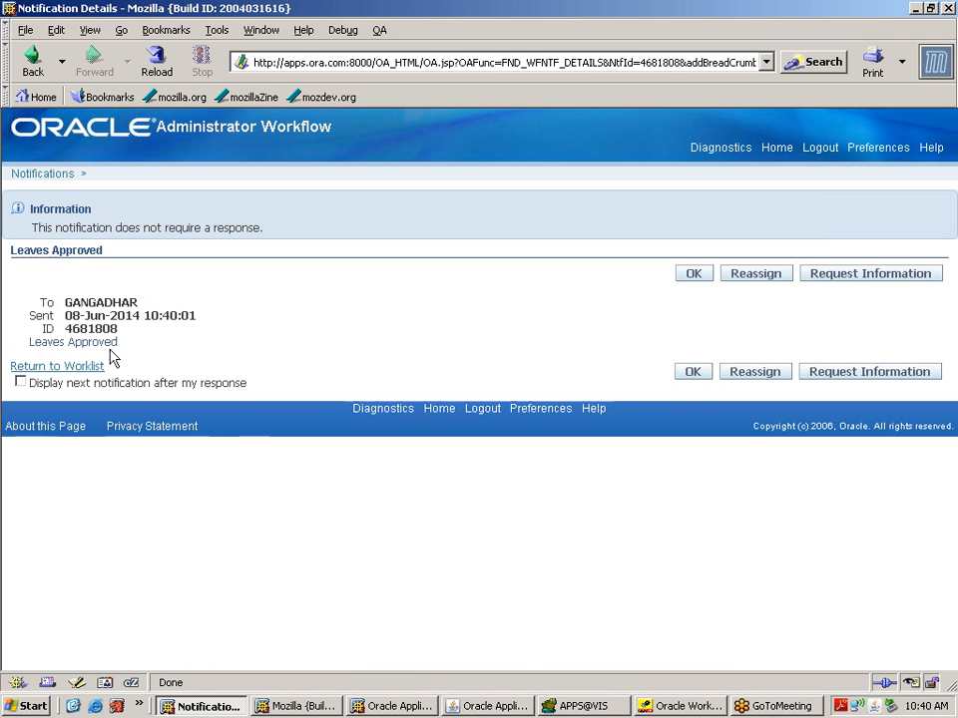
{"action": "left_click_drag", "start_coordinate": [127, 348], "coordinate": [27, 356]}
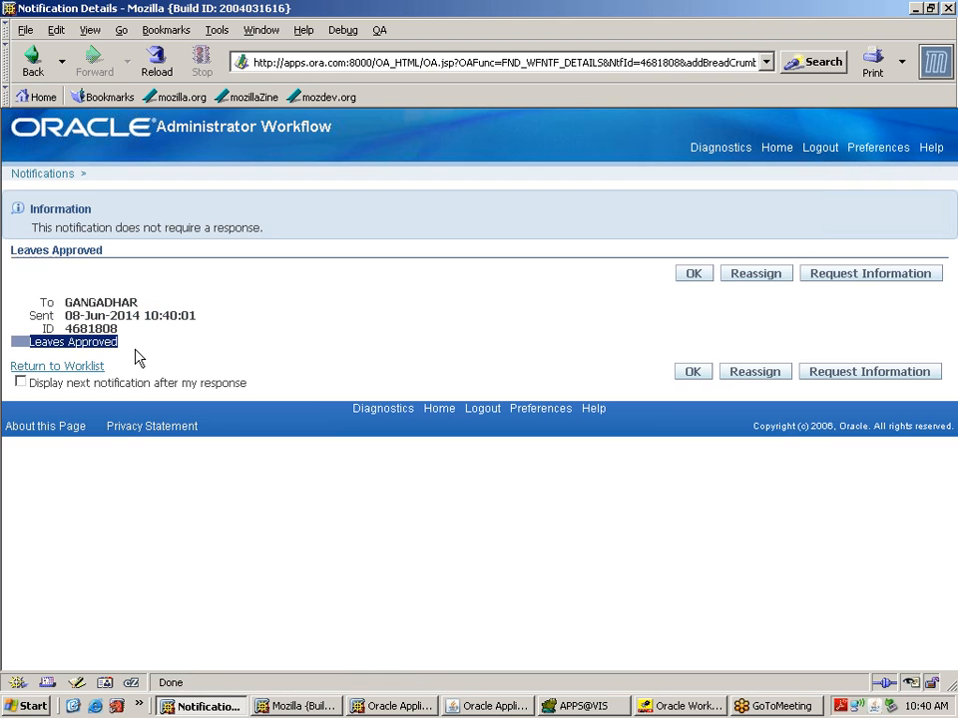
{"action": "left_click", "coordinate": [815, 150]}
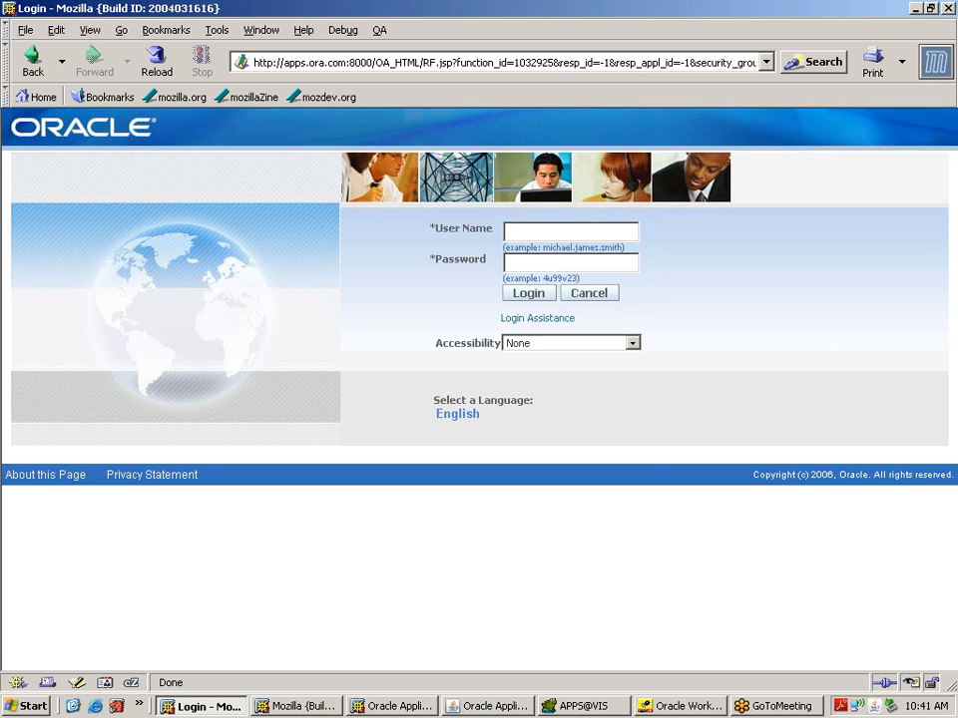
Step: Sign in to Oracle E-Business Suite as the leave requester
{"action": "type", "text": "gangadha"}
{"action": "key", "text": "Tab"}
{"action": "type", "text": "**"}
{"action": "key", "text": "Return"}
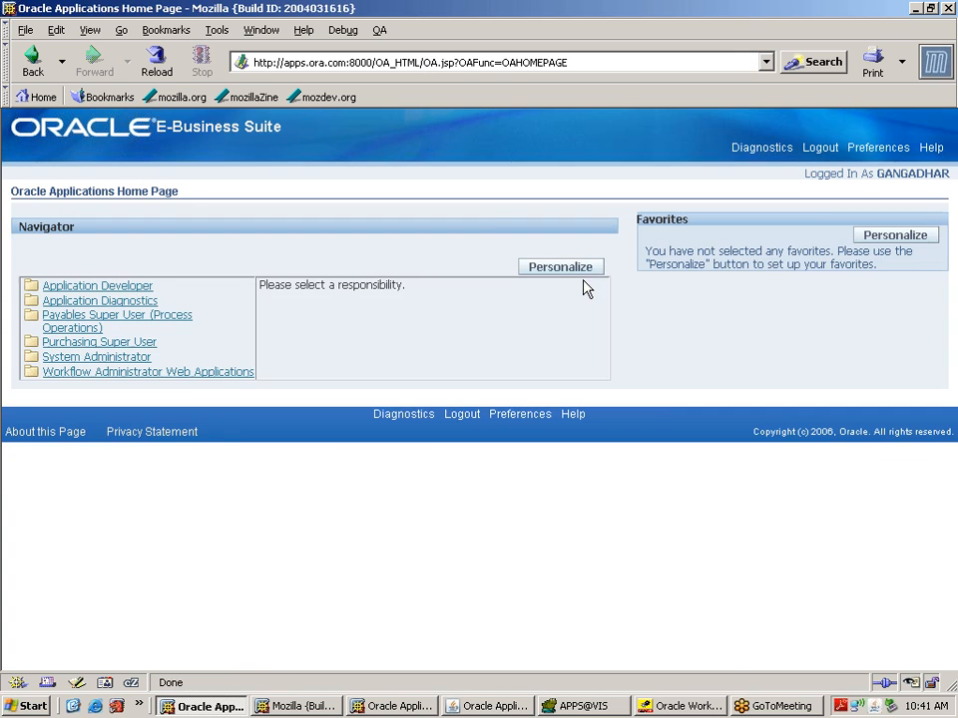
Step: Open the Leaves Approved notification from the Workflow Administrator worklist and acknowledge it with OK
{"action": "left_click", "coordinate": [220, 373]}
{"action": "left_click", "coordinate": [314, 381]}
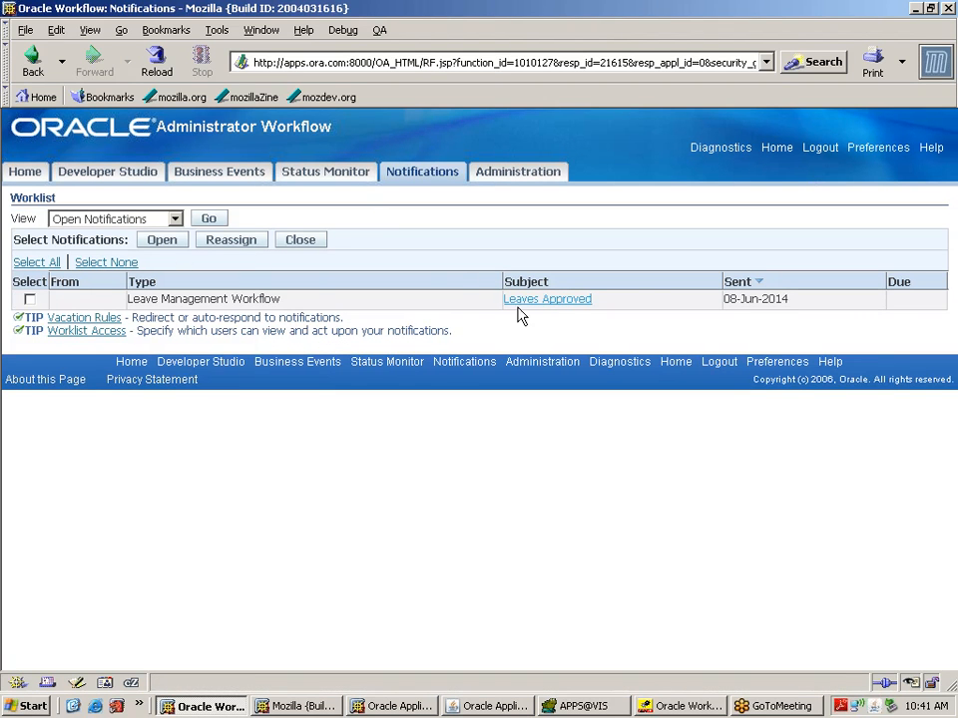
{"action": "left_click", "coordinate": [575, 302]}
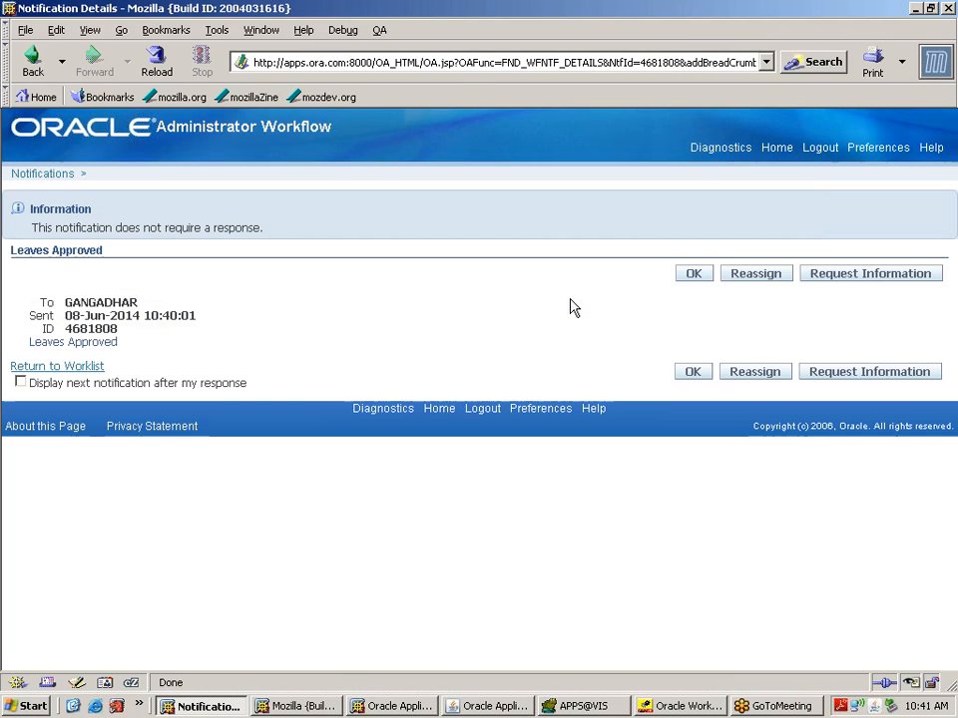
{"action": "left_click", "coordinate": [691, 276]}
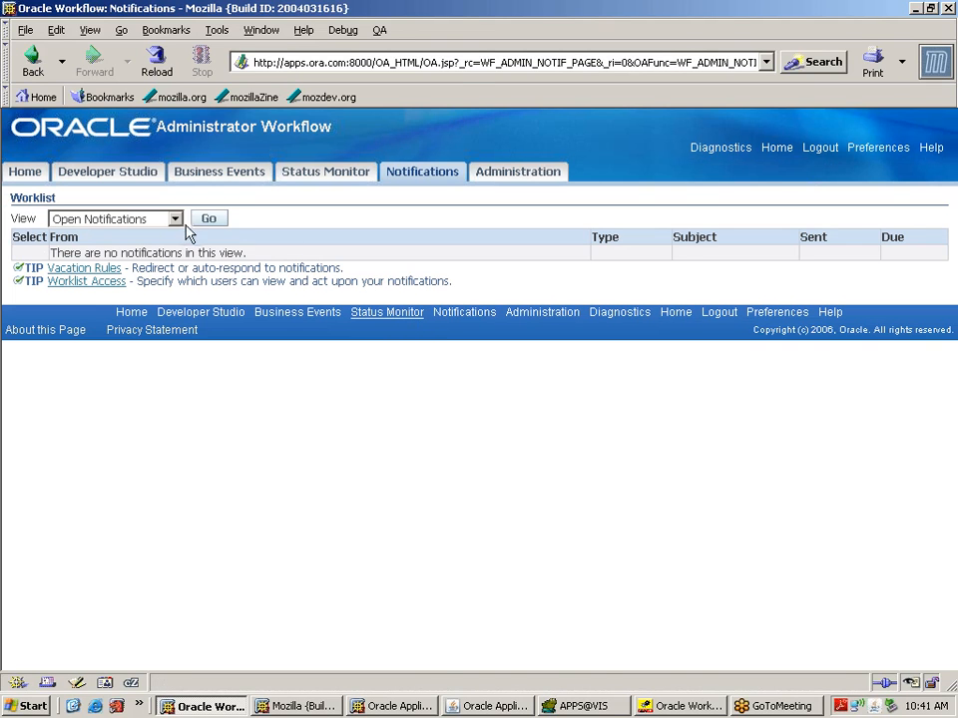
Step: Show All Notifications to confirm Leaves Approved is Closed, then log out
{"action": "left_click", "coordinate": [177, 221]}
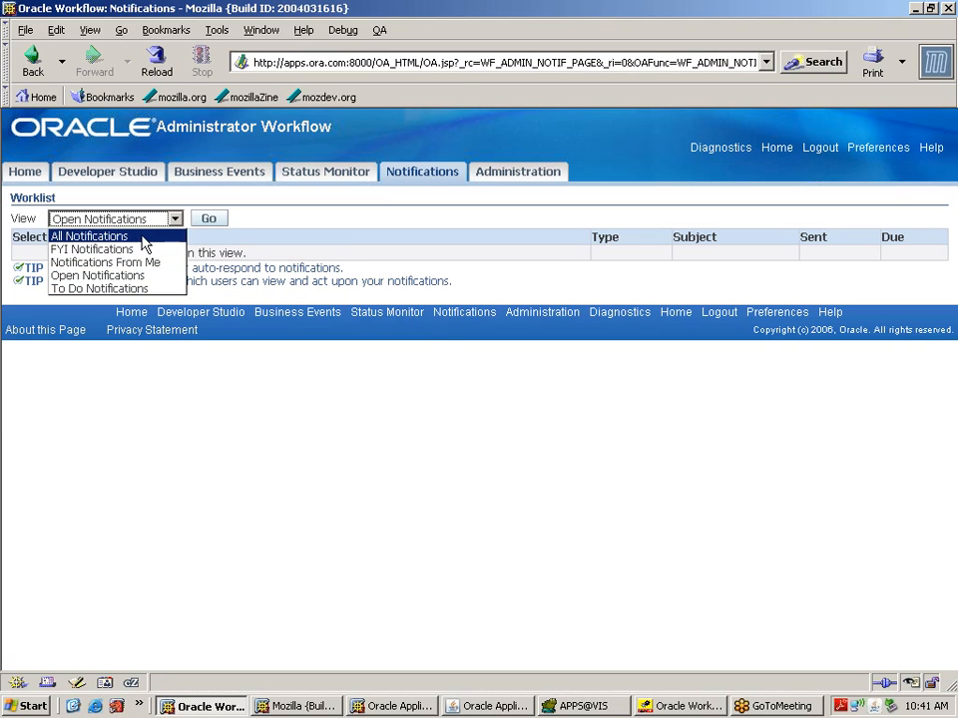
{"action": "left_click", "coordinate": [142, 238]}
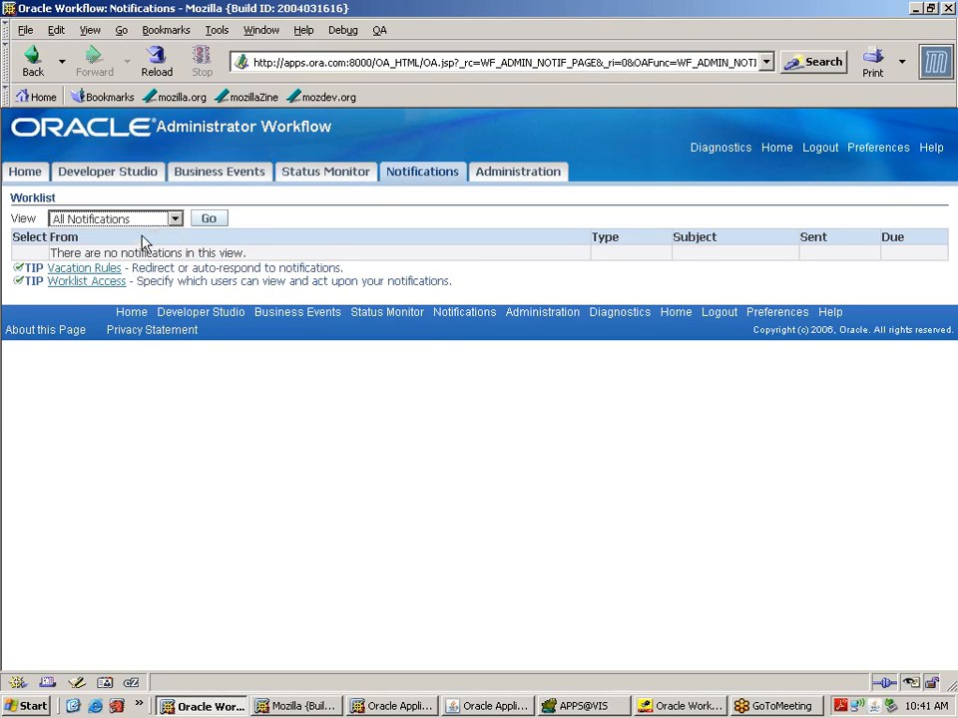
{"action": "left_click", "coordinate": [210, 219]}
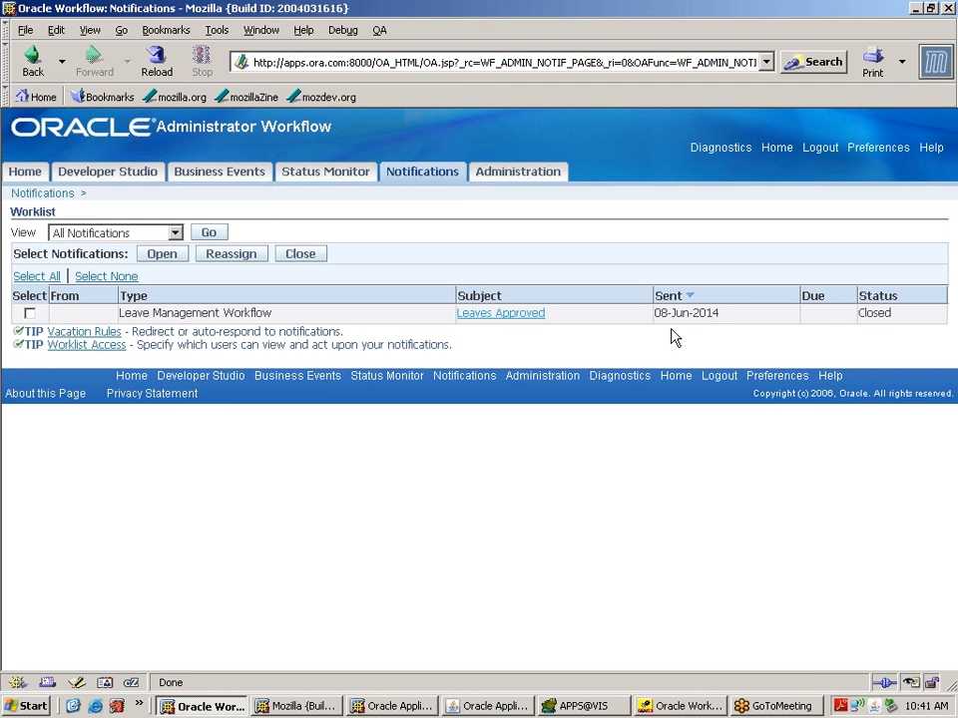
{"action": "left_click_drag", "start_coordinate": [894, 318], "coordinate": [858, 319]}
{"action": "left_click", "coordinate": [824, 150]}
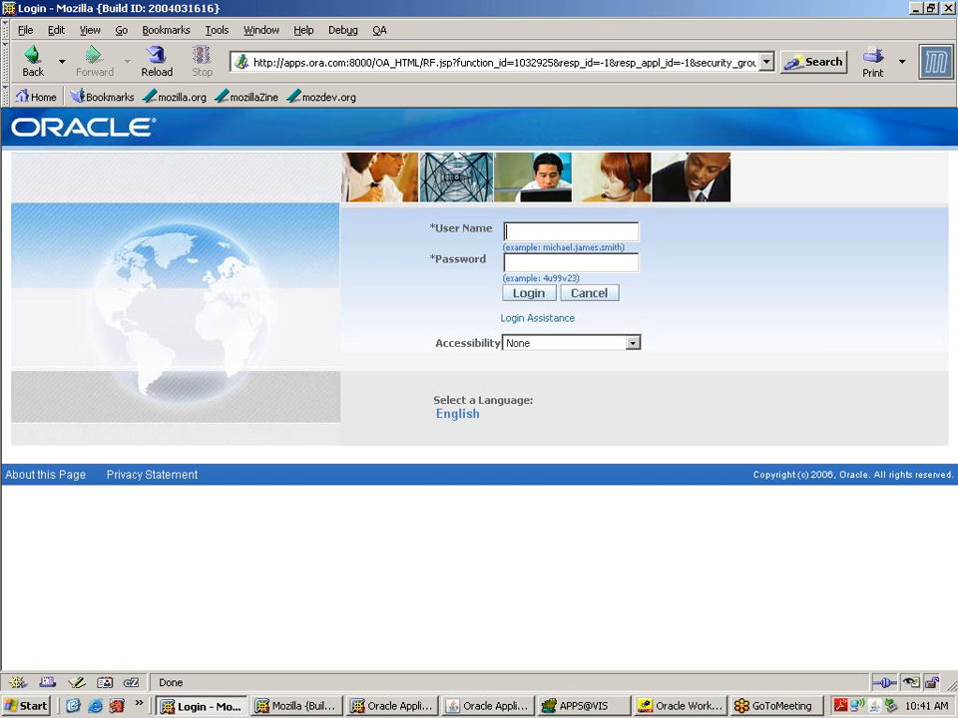
Step: Sign in as sysadmin and open Status Monitor under Workflow Administrator Web Applications
{"action": "type", "text": "sysadmin"}
{"action": "left_click", "coordinate": [527, 297]}
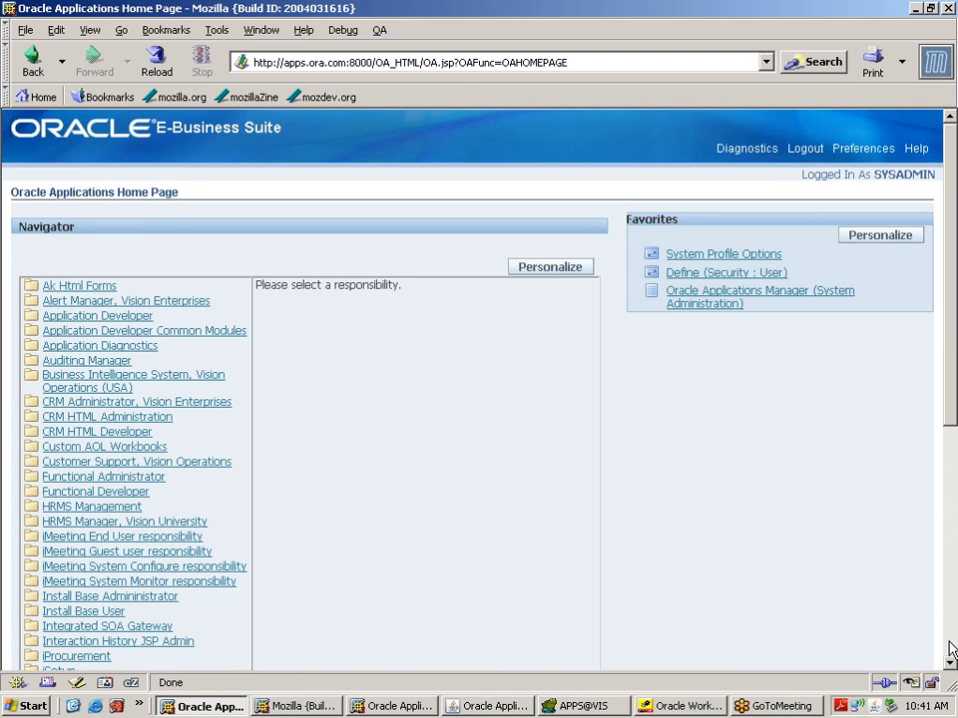
{"action": "left_click", "coordinate": [949, 643]}
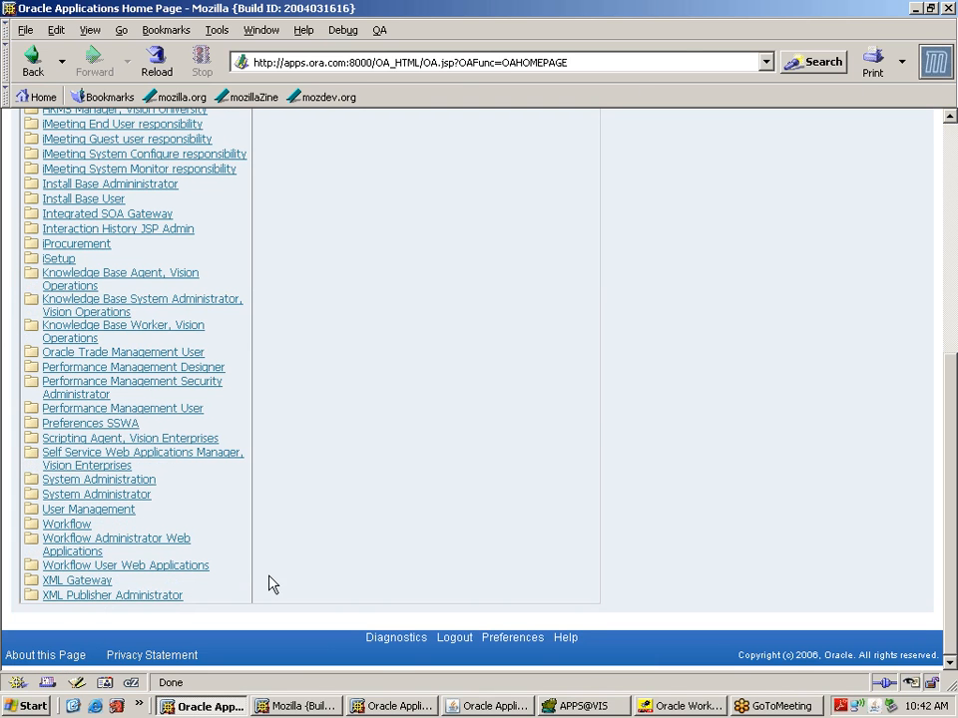
{"action": "left_click", "coordinate": [180, 566]}
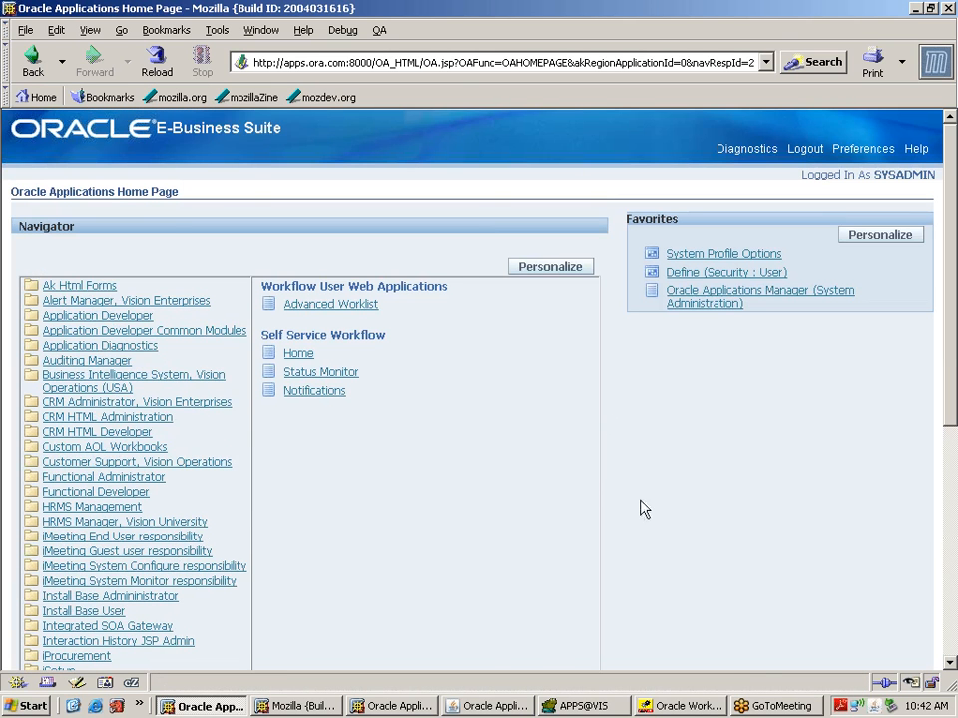
{"action": "scroll", "coordinate": [943, 576], "scroll_direction": "down", "scroll_amount": 5}
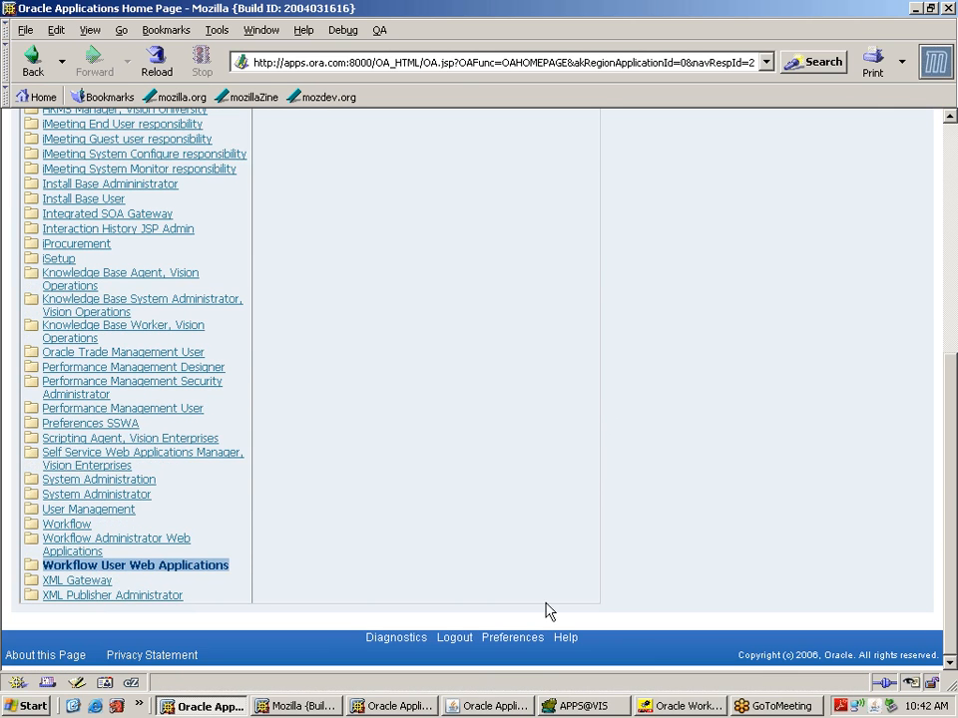
{"action": "left_click", "coordinate": [176, 543]}
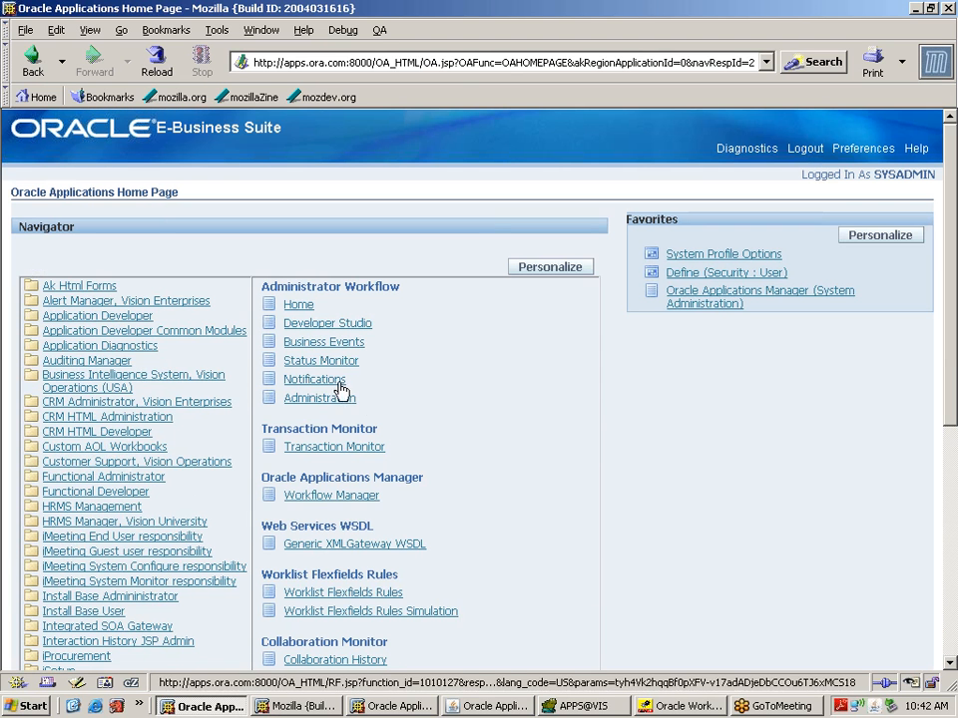
{"action": "left_click", "coordinate": [337, 363]}
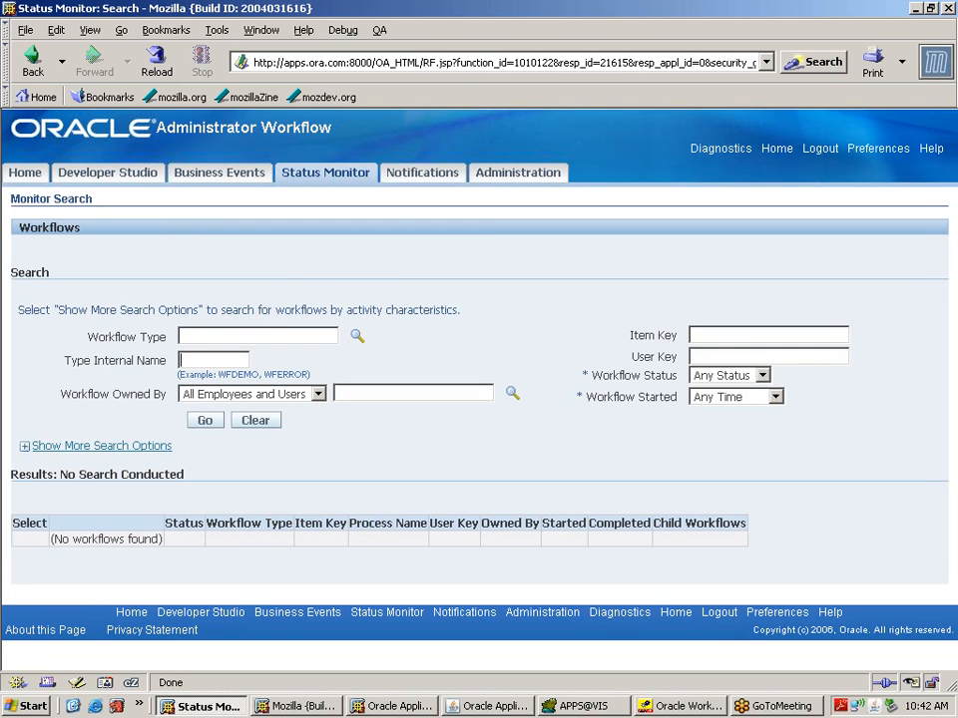
Step: Search the Status Monitor for XXLVMGMT runs and check the latest run is Complete
{"action": "type", "text": "XXLVMGMT"}
{"action": "left_click", "coordinate": [209, 422]}
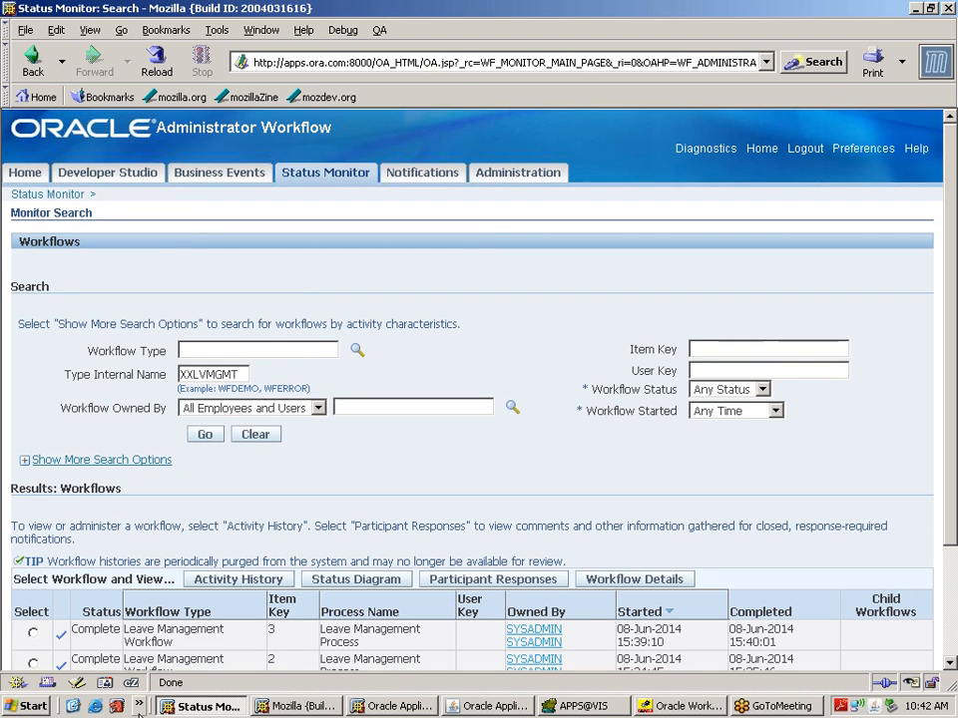
{"action": "double_click", "coordinate": [95, 630]}
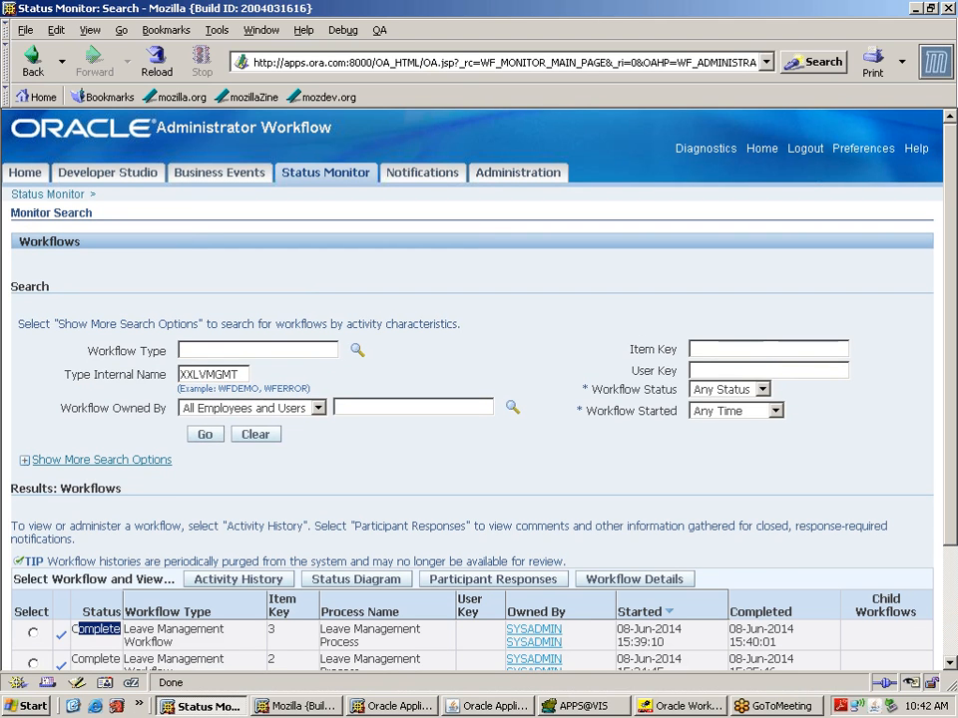
Step: Find the XXLVMGMT workflow definition and run Leave Management Workflow with item key 4
{"action": "left_click", "coordinate": [137, 174]}
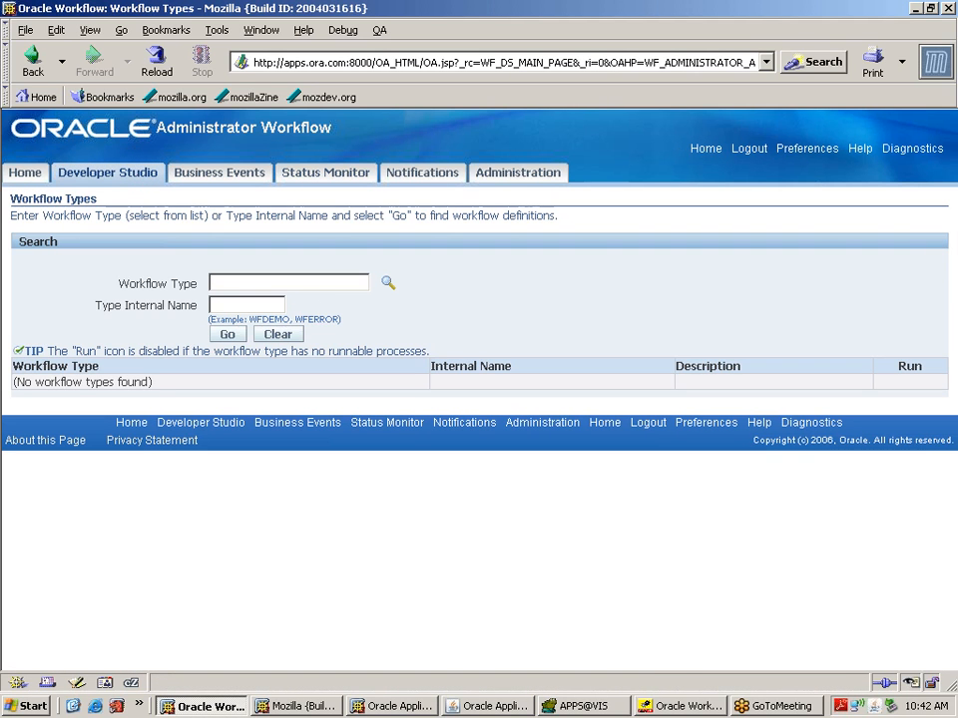
{"action": "type", "text": "XXLVMGMT"}
{"action": "left_click", "coordinate": [228, 335]}
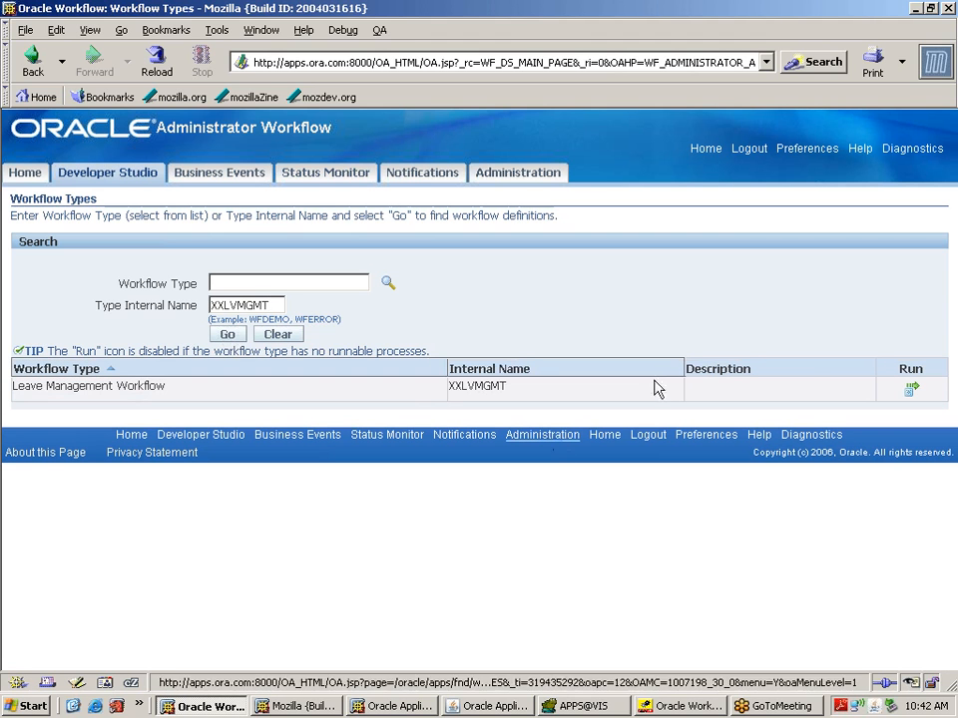
{"action": "left_click", "coordinate": [912, 391]}
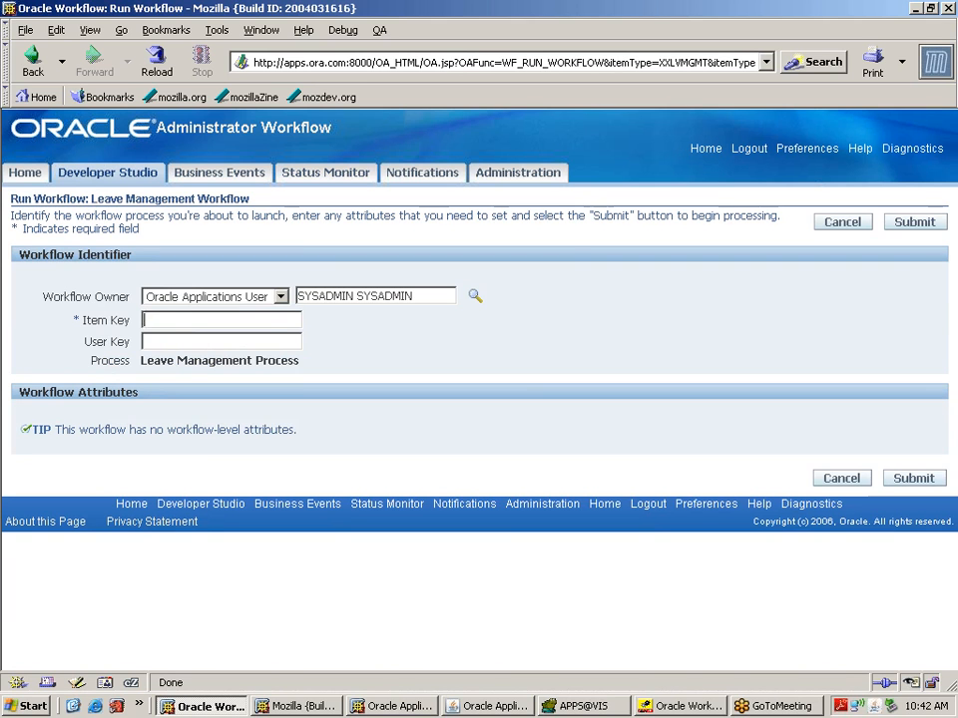
{"action": "left_click", "coordinate": [146, 320]}
{"action": "type", "text": "4"}
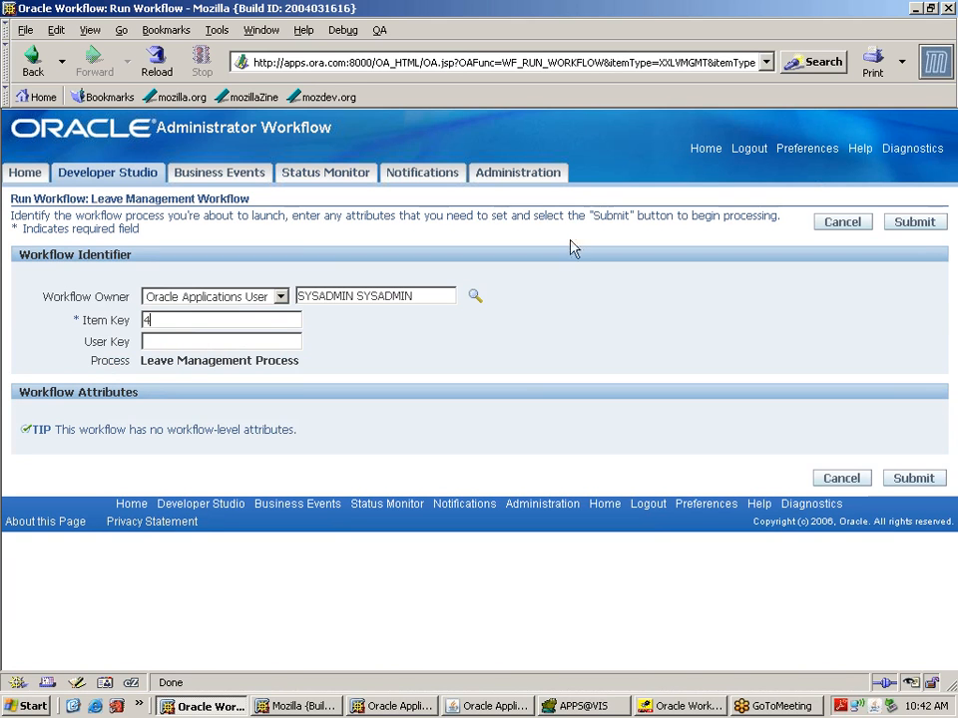
{"action": "left_click", "coordinate": [913, 223]}
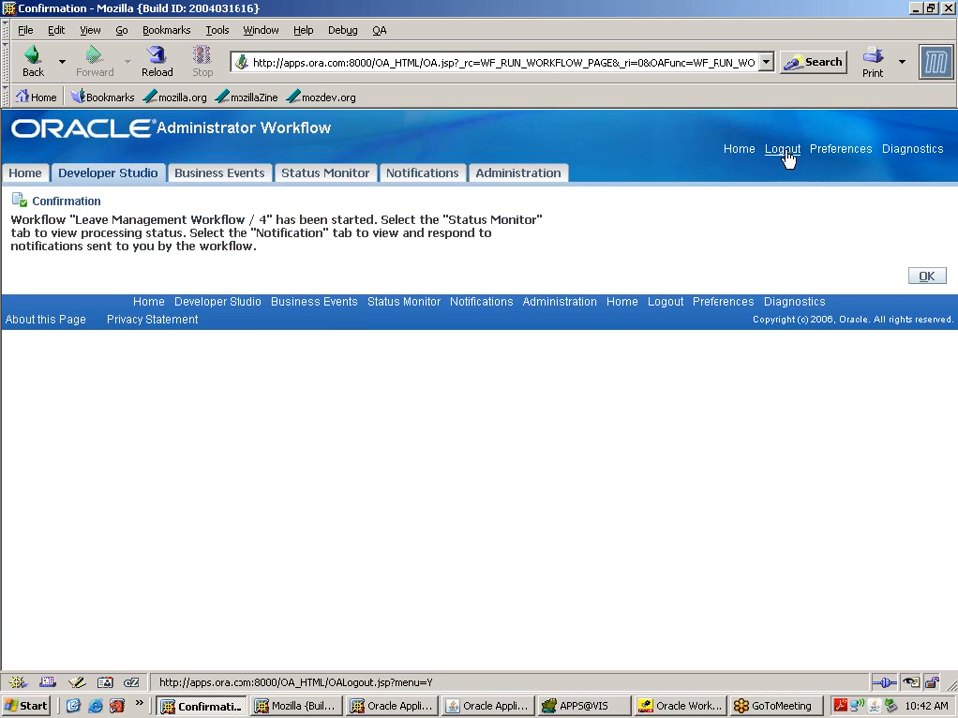
Step: Search XXLVMGMT in Status Monitor to confirm item 4 is Active, then log out
{"action": "left_click", "coordinate": [330, 176]}
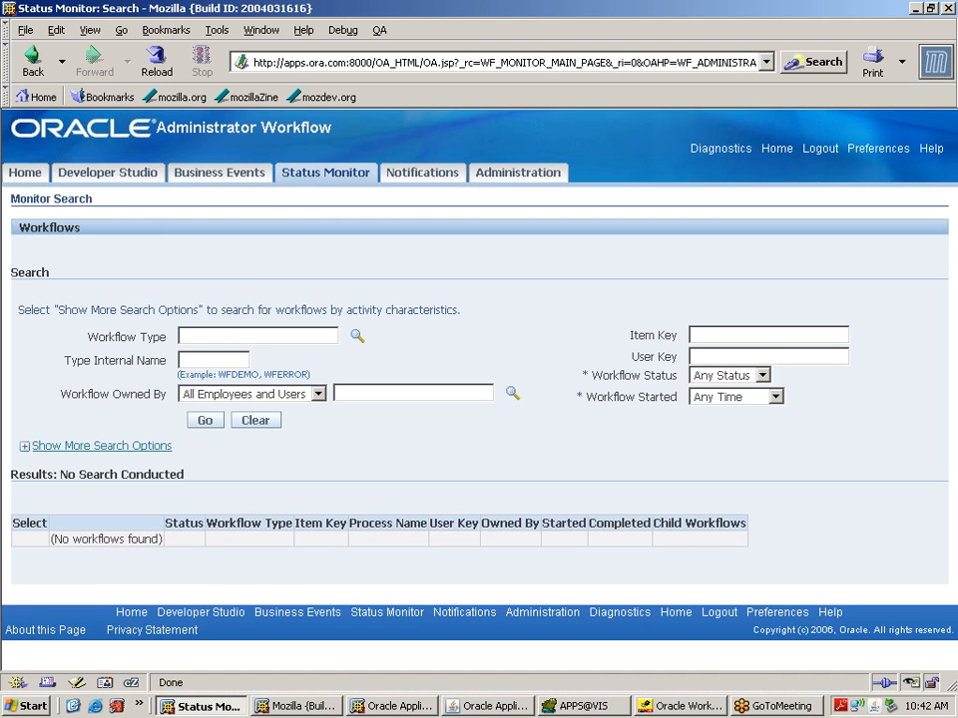
{"action": "type", "text": "XXLVMGMT"}
{"action": "left_click", "coordinate": [212, 424]}
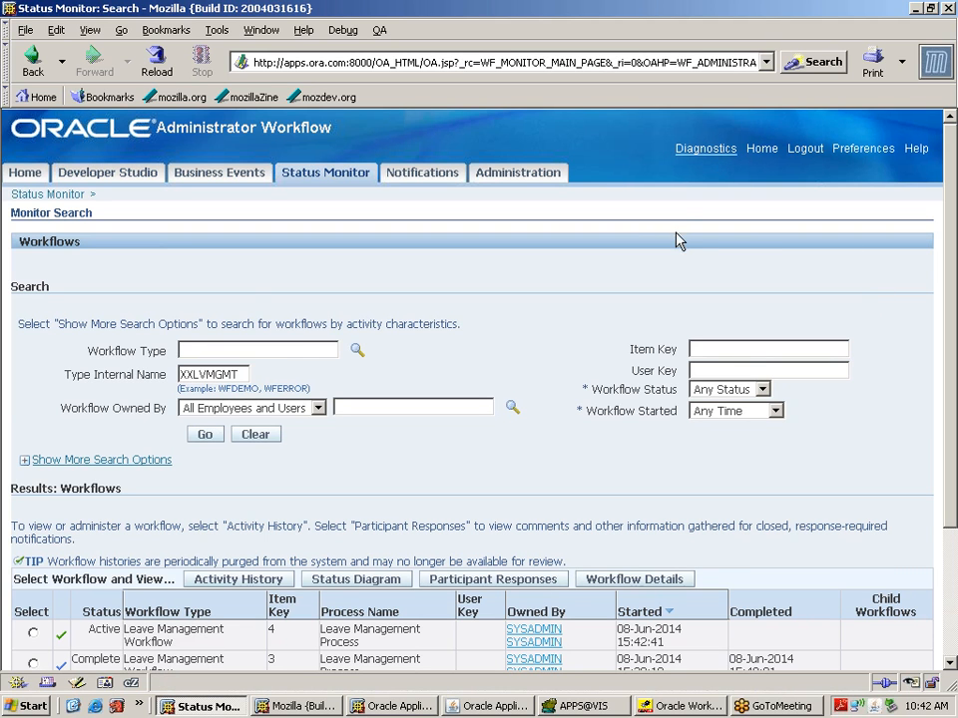
{"action": "left_click", "coordinate": [805, 150]}
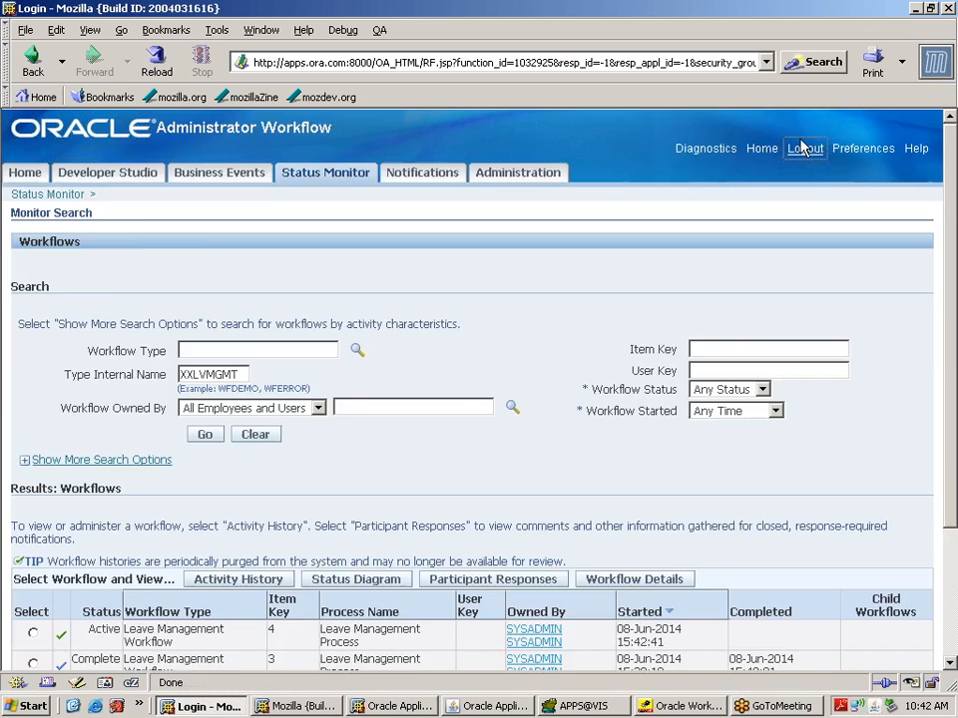
Step: Sign in as the approver using the OPERATIONS account
{"action": "type", "text": "operations"}
{"action": "key", "text": "Tab"}
{"action": "type", "text": "w****"}
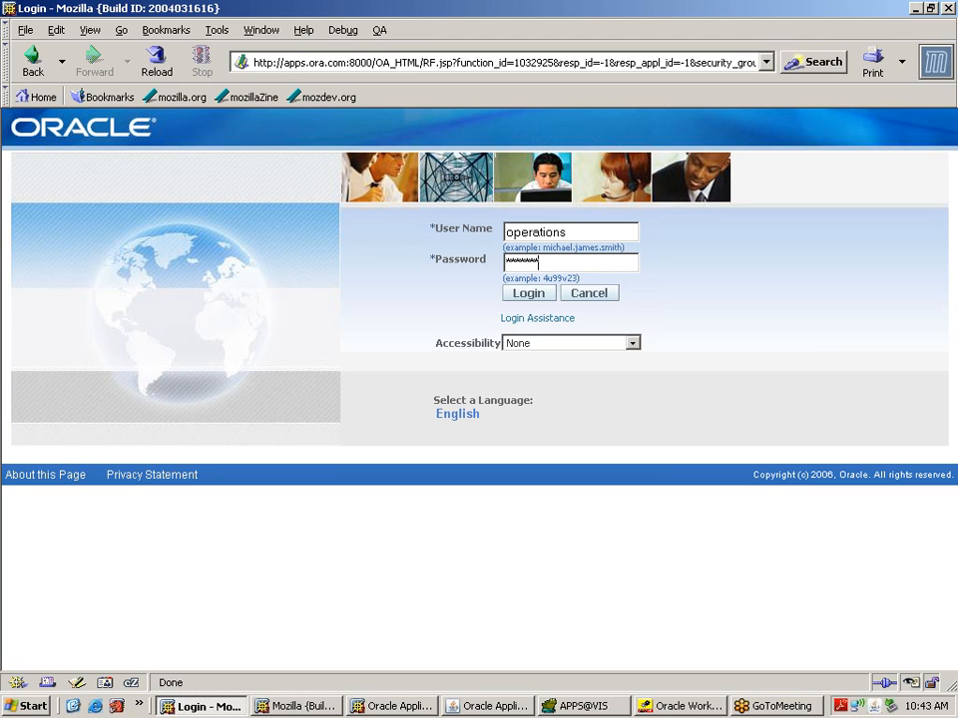
{"action": "type", "text": "**"}
{"action": "key", "text": "Return"}
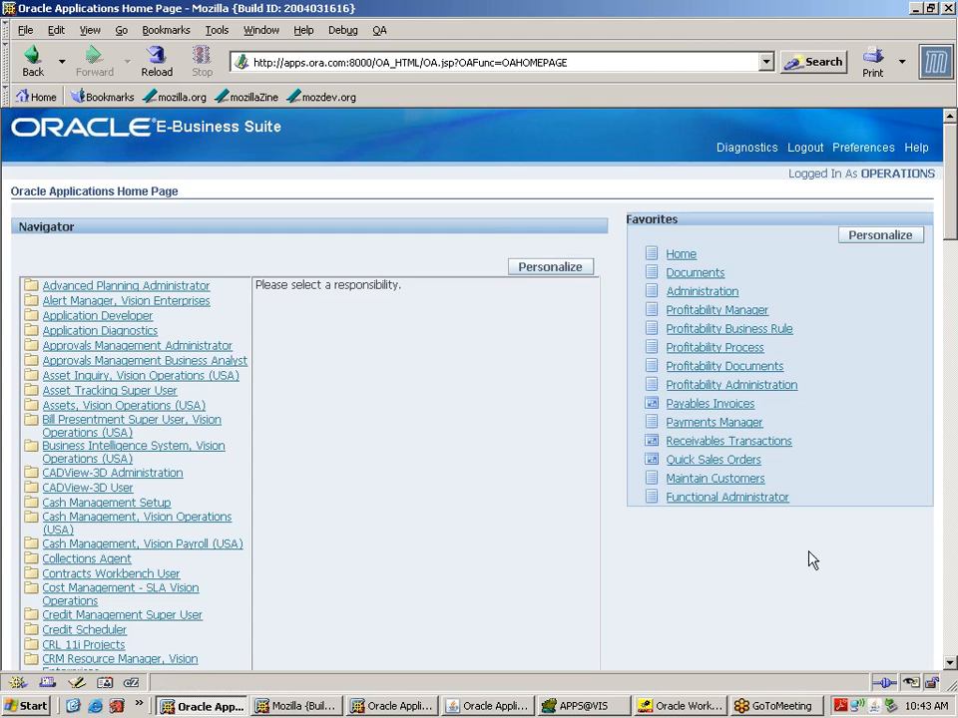
Step: Reject the Leave Approval notification in the Workflow Administrator worklist, then log out
{"action": "left_click", "coordinate": [951, 639]}
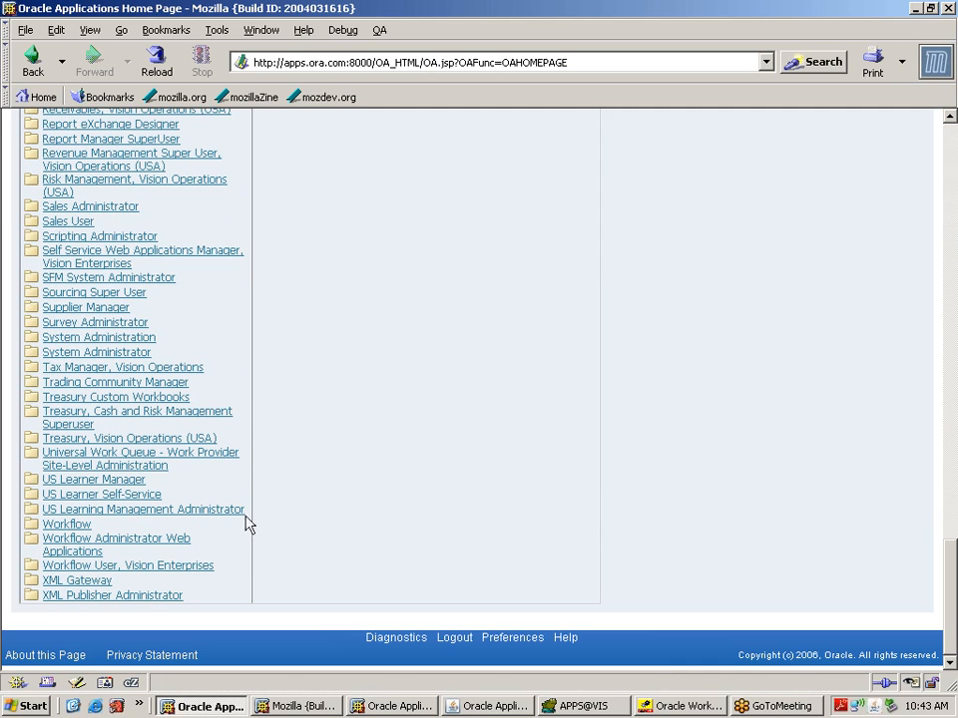
{"action": "left_click", "coordinate": [179, 547]}
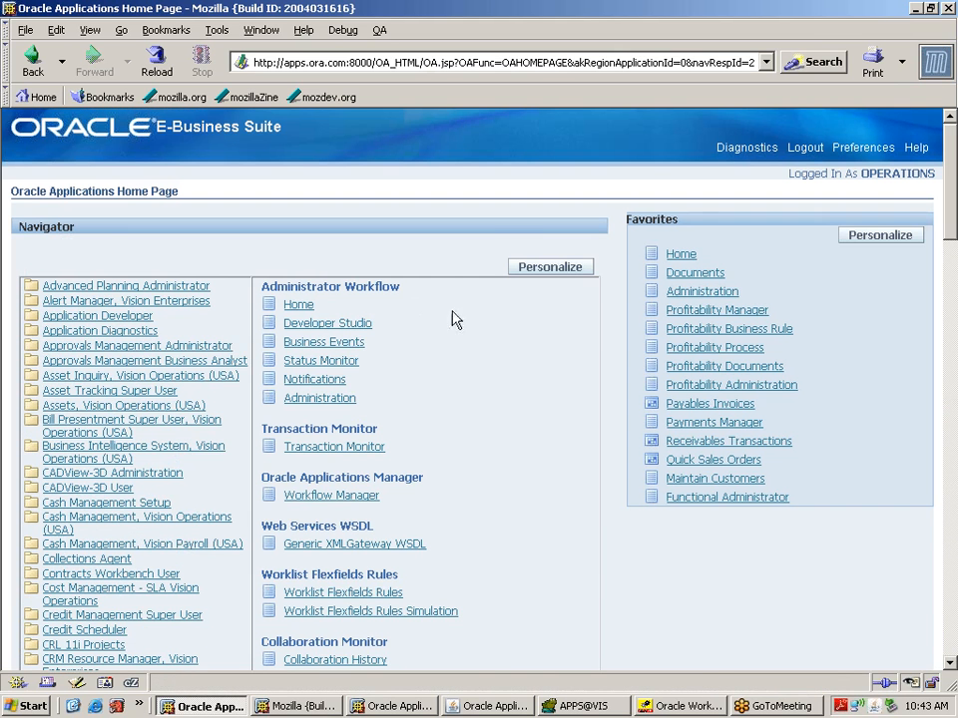
{"action": "left_click", "coordinate": [330, 382]}
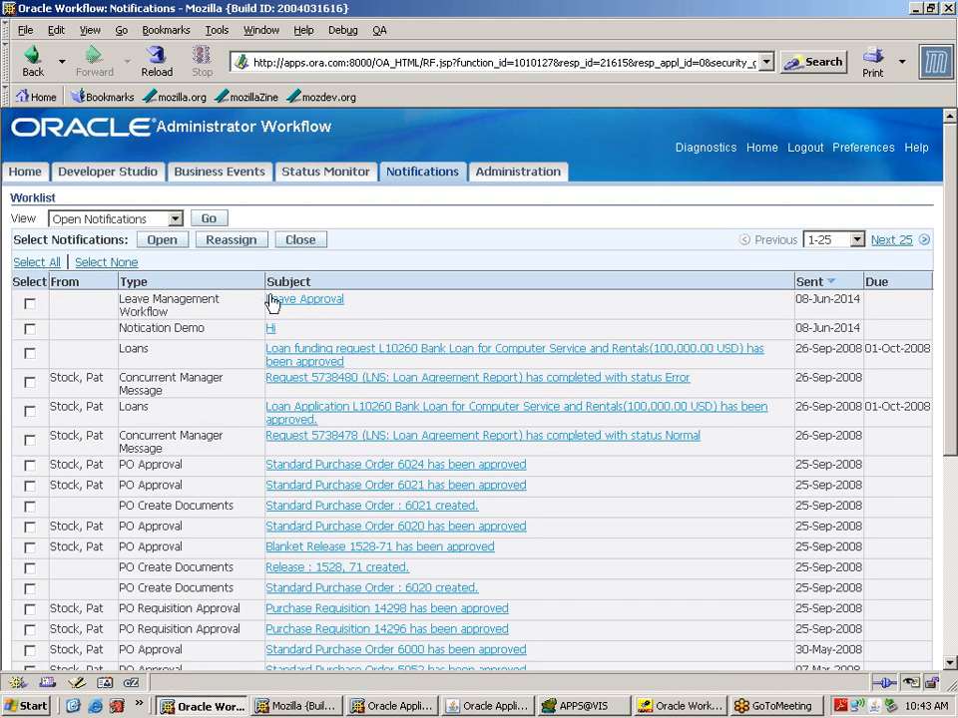
{"action": "left_click", "coordinate": [321, 307]}
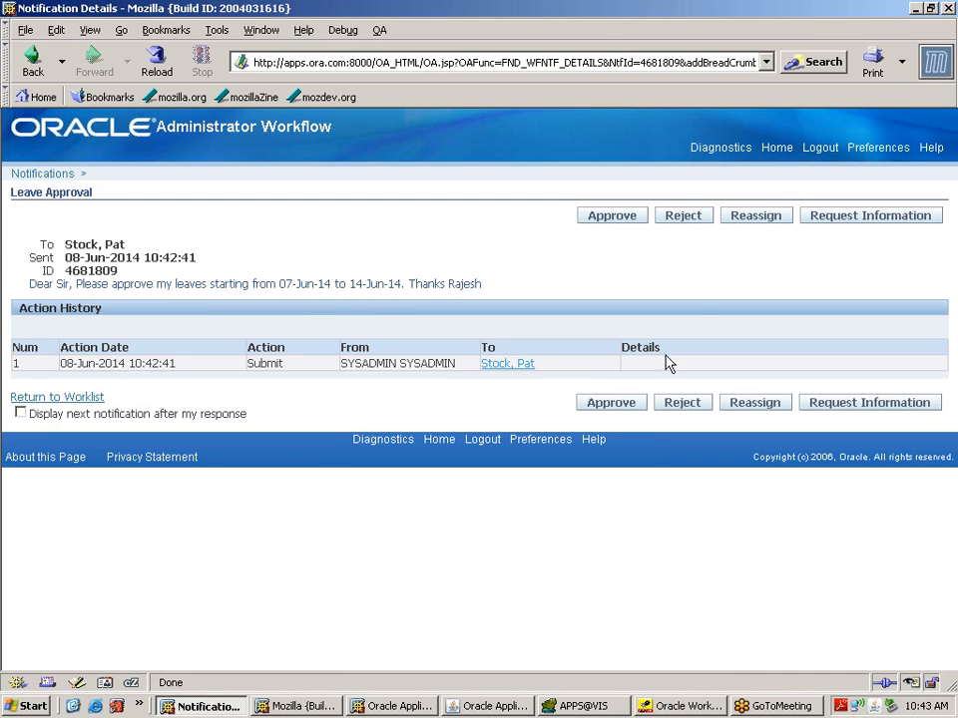
{"action": "left_click", "coordinate": [685, 216]}
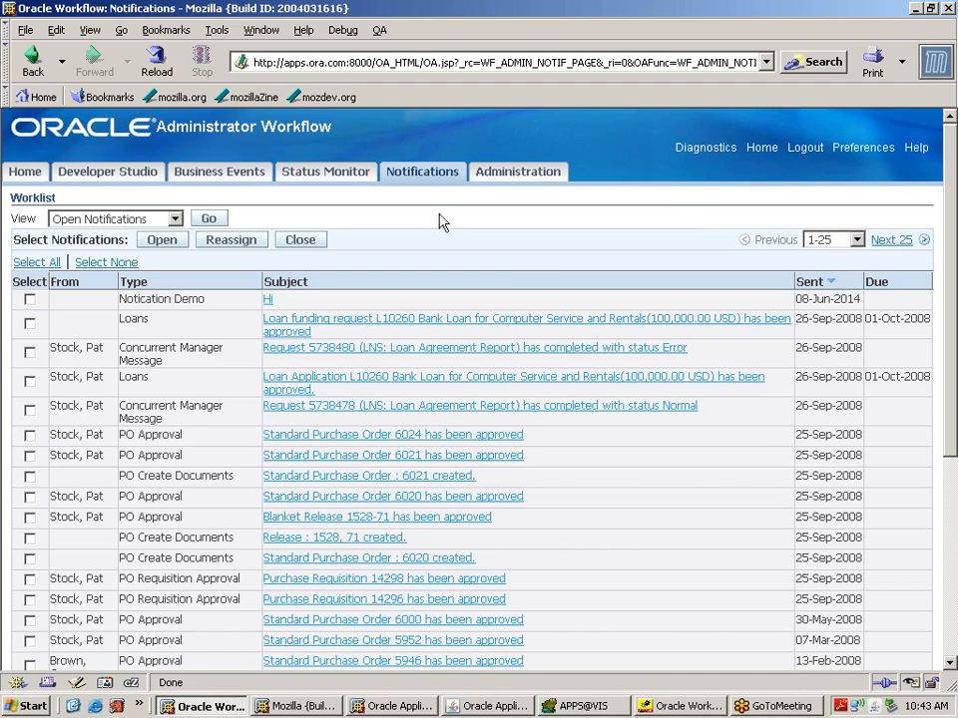
{"action": "left_click", "coordinate": [806, 150]}
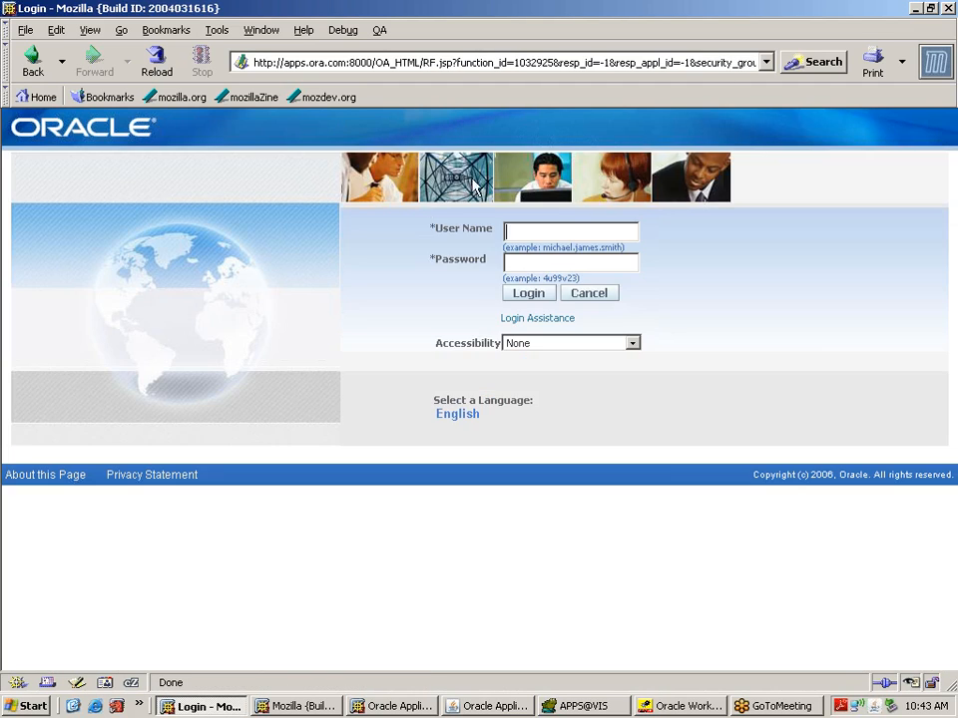
Step: Sign in as the requesting employee and open the Workflow Administrator notifications worklist
{"action": "type", "text": "ge"}
{"action": "type", "text": "ngadhar"}
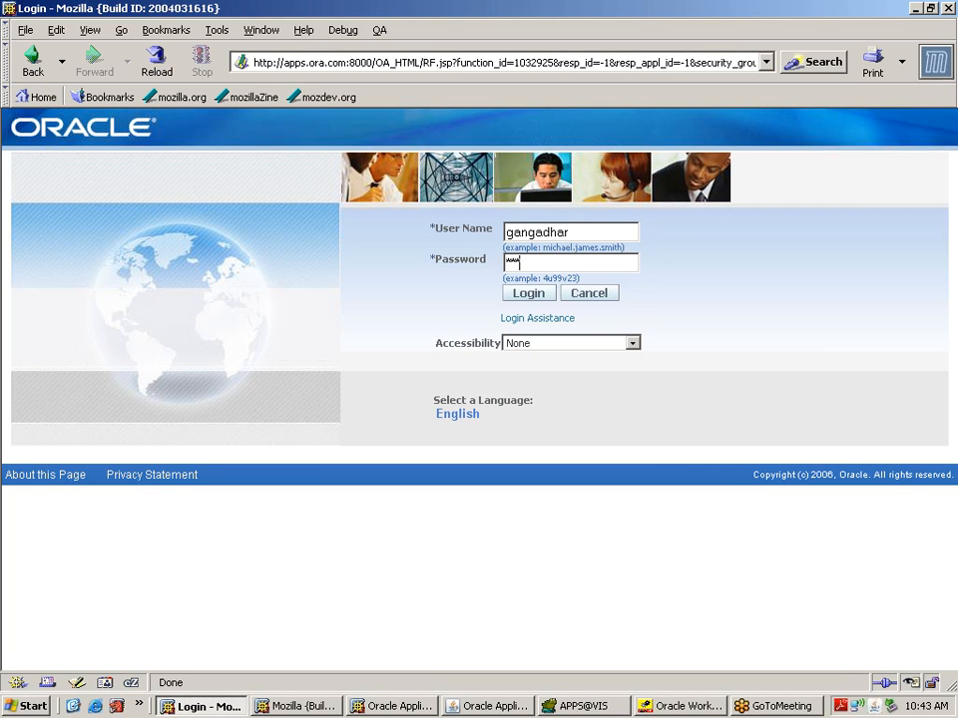
{"action": "key", "text": "Return"}
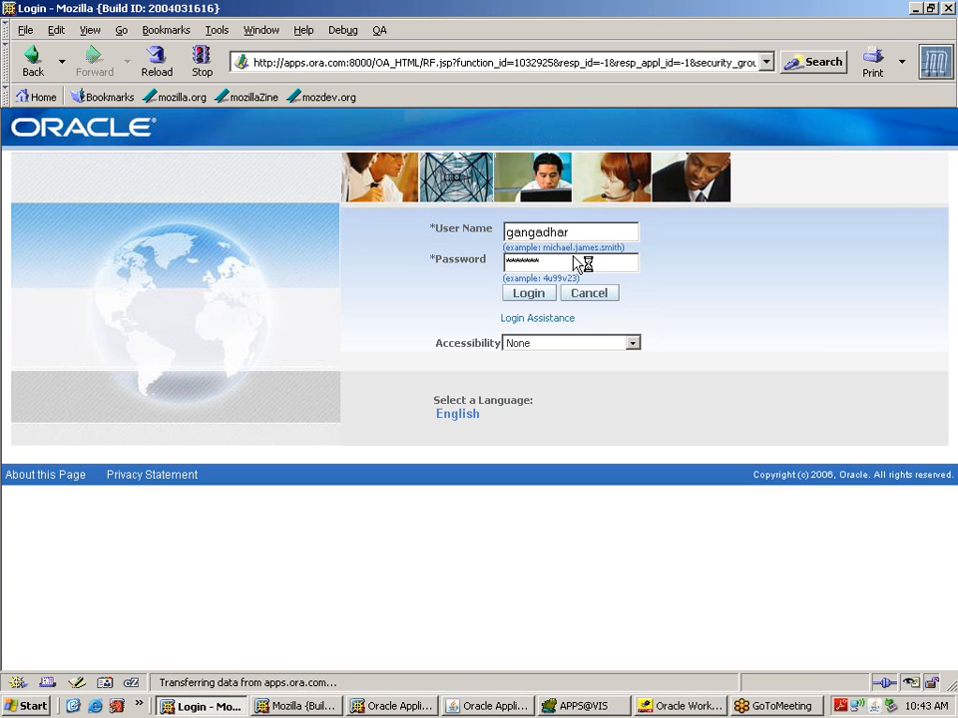
{"action": "left_click", "coordinate": [193, 372]}
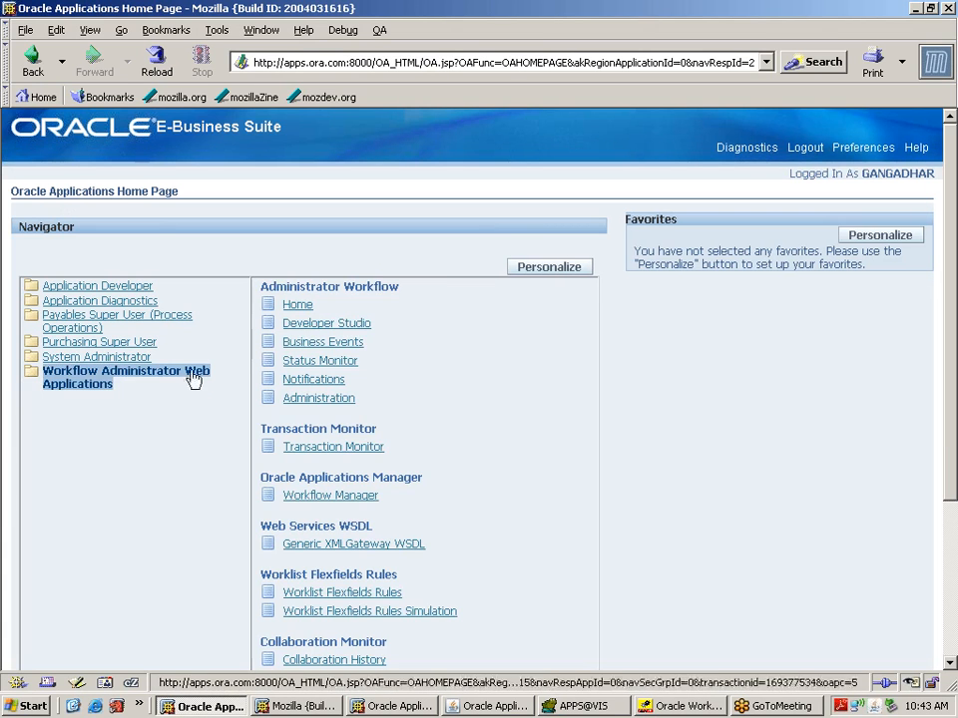
{"action": "left_click", "coordinate": [320, 385]}
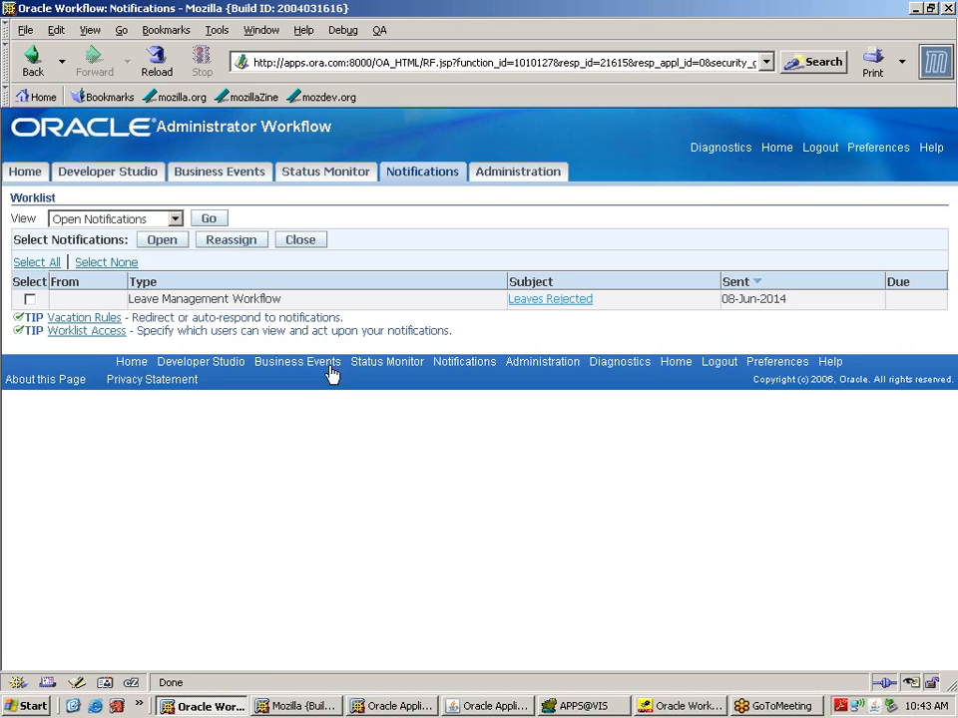
Step: Acknowledge the Leaves Rejected notification with OK, then bring Oracle Workflow Builder forward
{"action": "left_click", "coordinate": [574, 303]}
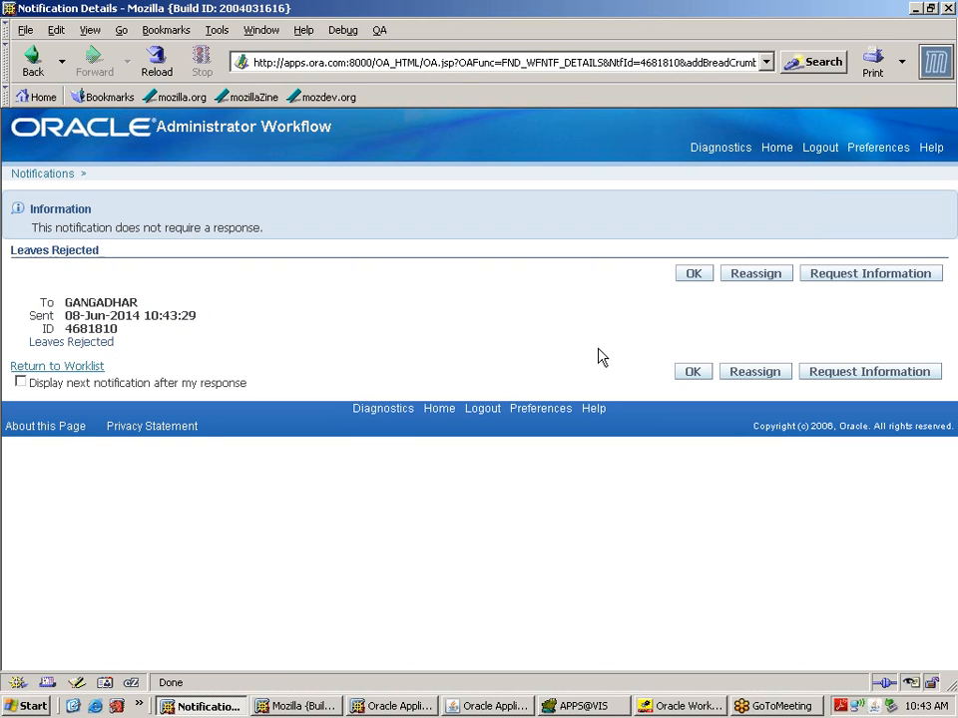
{"action": "left_click_drag", "start_coordinate": [115, 342], "coordinate": [25, 354]}
{"action": "left_click", "coordinate": [425, 327]}
{"action": "left_click", "coordinate": [702, 277]}
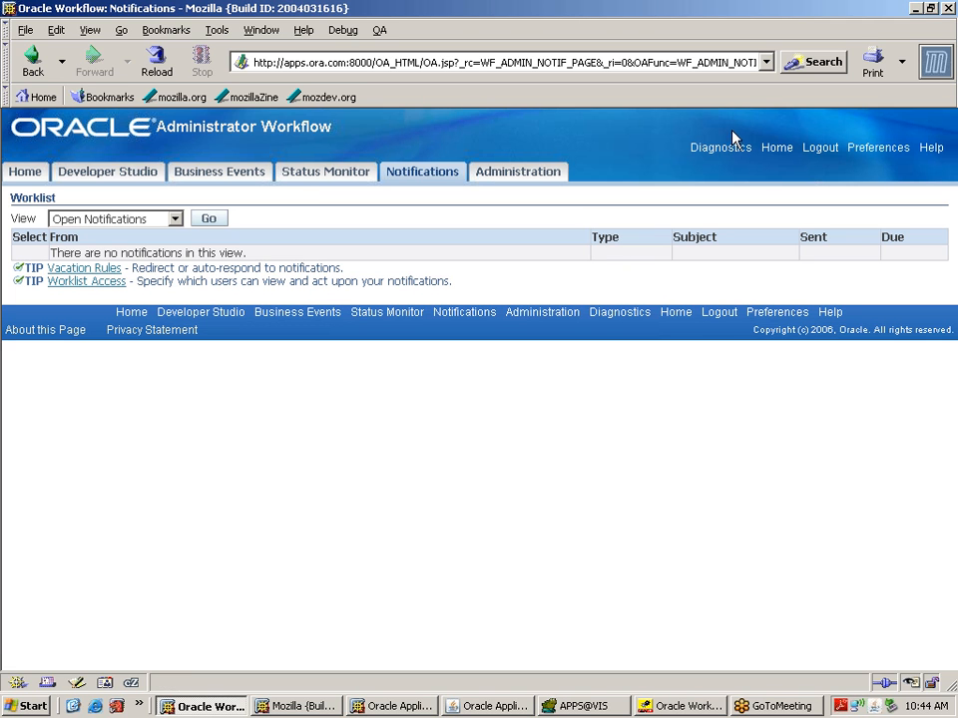
{"action": "left_click", "coordinate": [688, 706]}
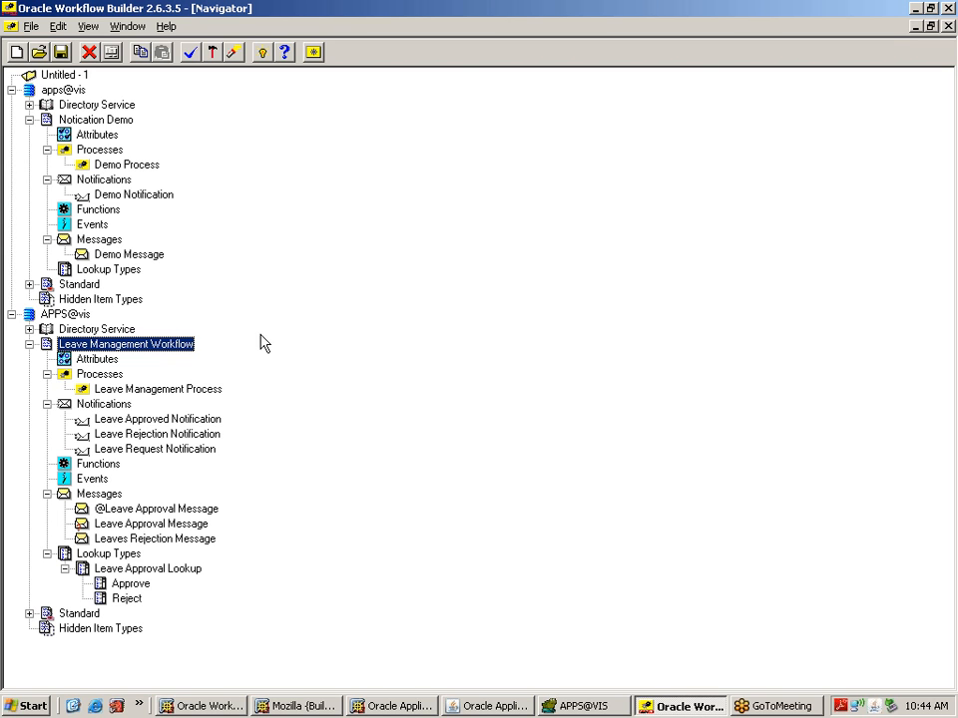
Step: Open the Demo Process diagram in apps@vis, inspect its Start, Notification and End activities, then close it
{"action": "left_click", "coordinate": [67, 92]}
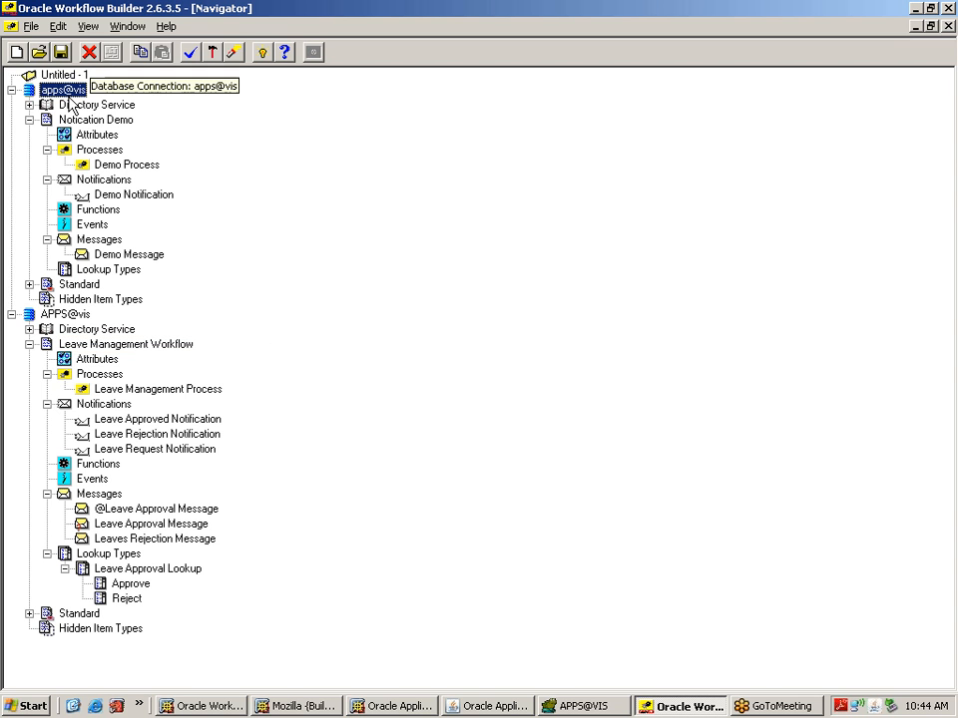
{"action": "double_click", "coordinate": [80, 165]}
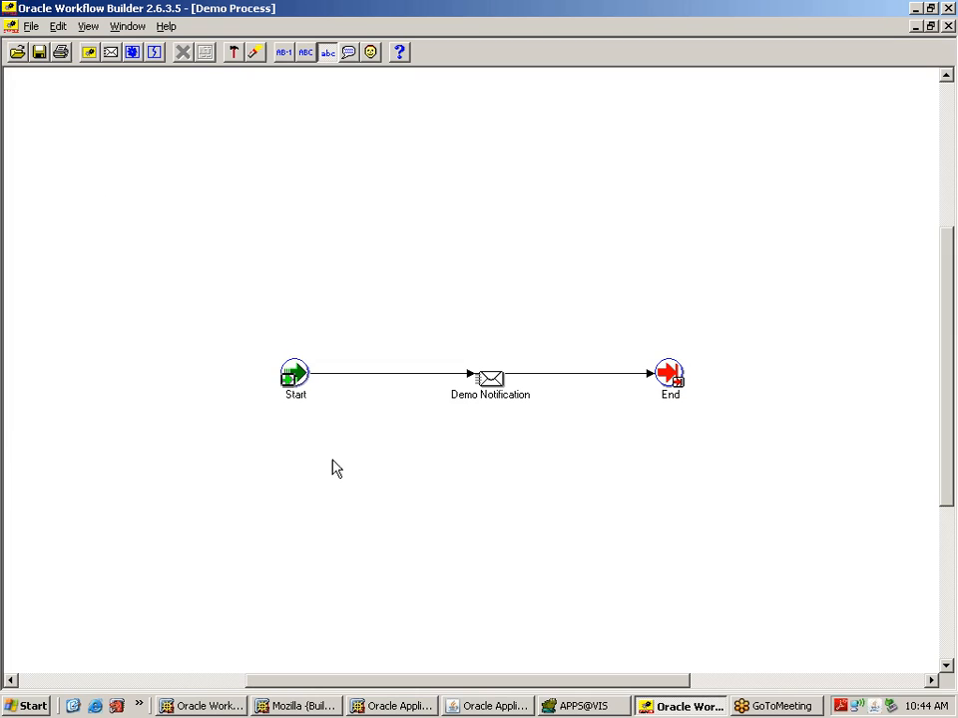
{"action": "left_click", "coordinate": [294, 392]}
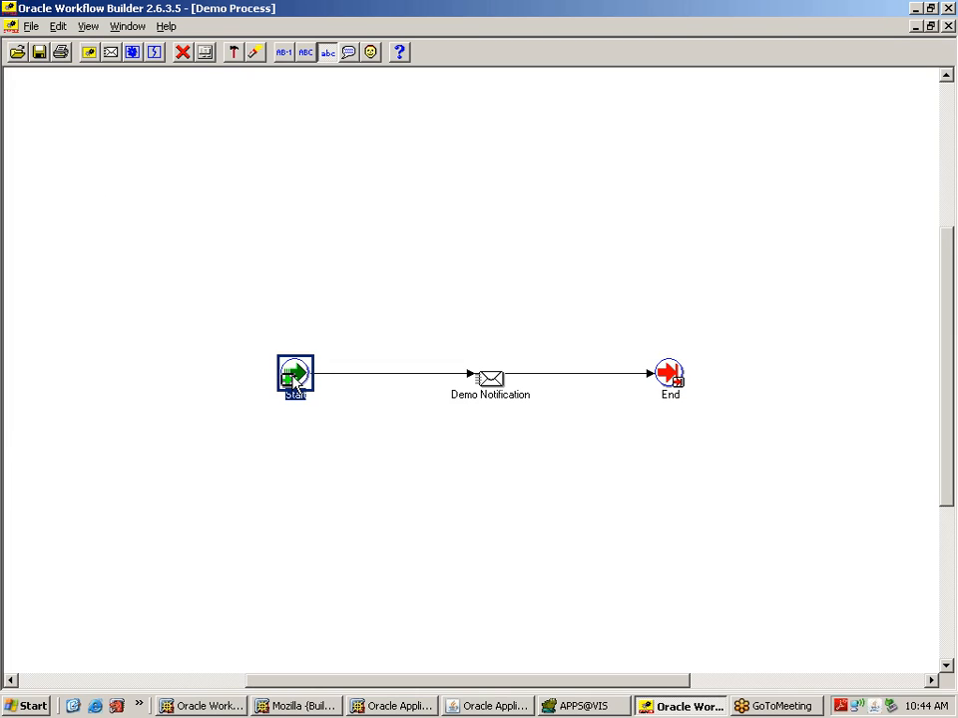
{"action": "left_click", "coordinate": [497, 397]}
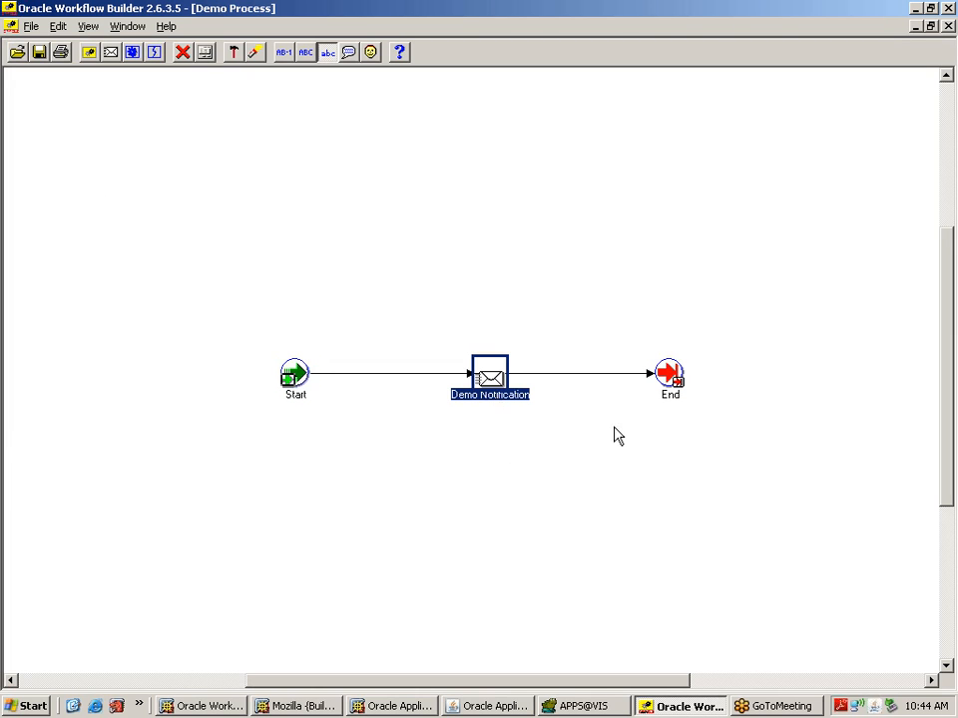
{"action": "left_click", "coordinate": [666, 395]}
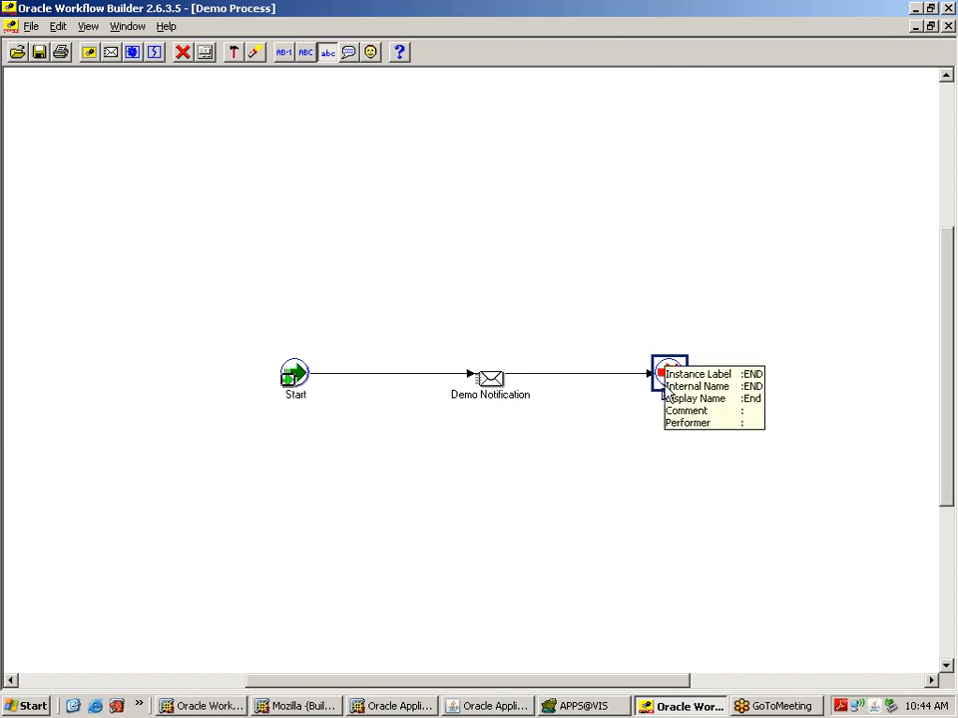
{"action": "left_click", "coordinate": [948, 26]}
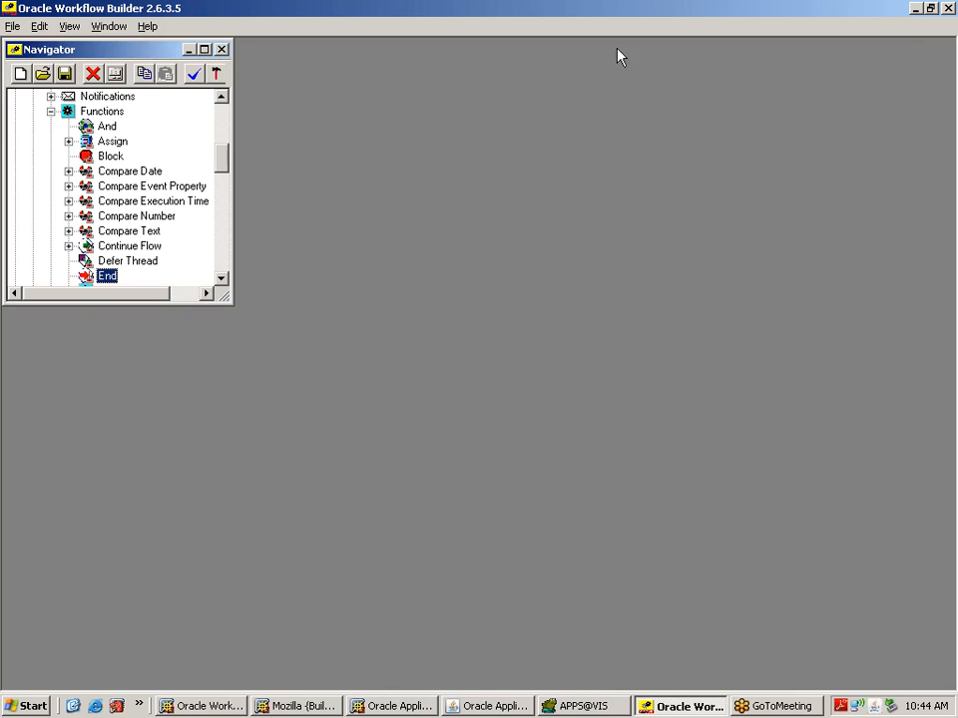
Step: Maximize the navigator, collapse Notication Demo and Standard, and select Leave Management Workflow
{"action": "left_click", "coordinate": [204, 49]}
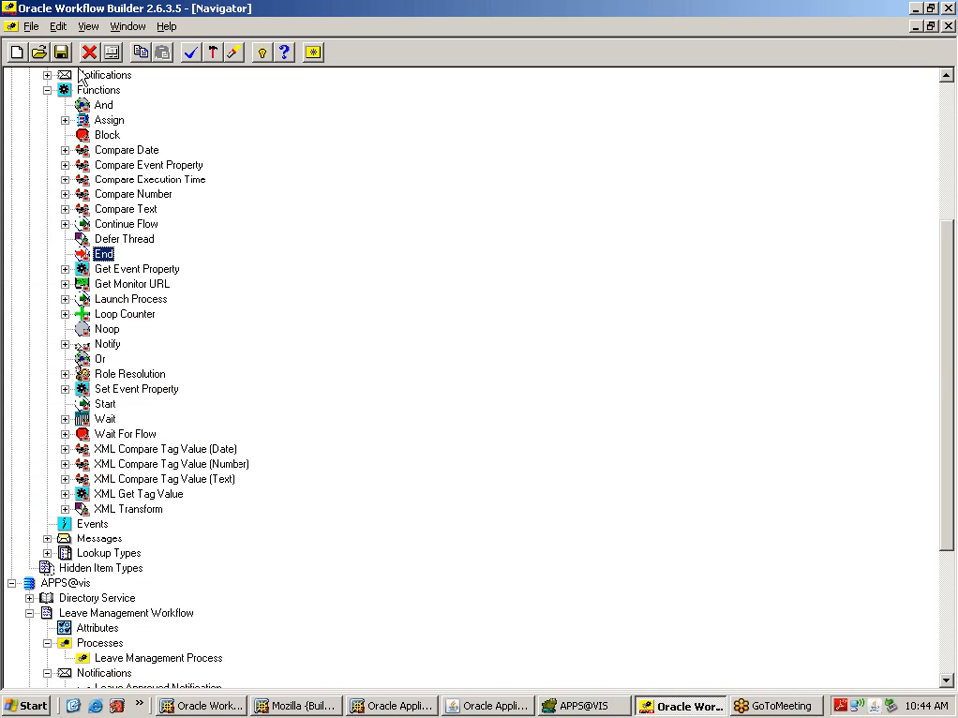
{"action": "left_click_drag", "start_coordinate": [953, 332], "coordinate": [953, 122]}
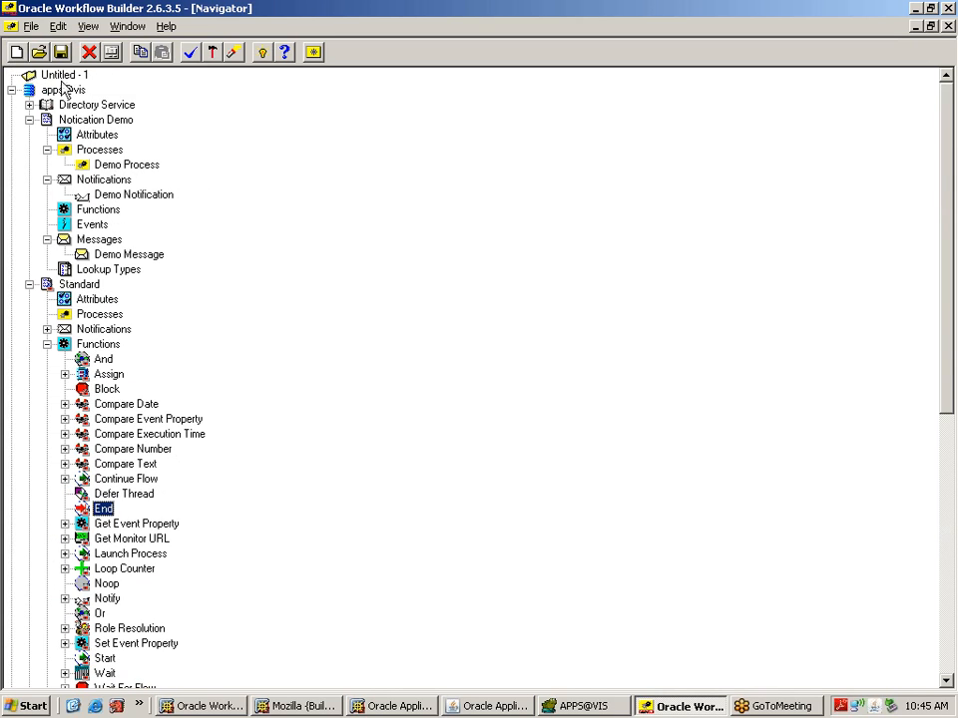
{"action": "left_click", "coordinate": [30, 120]}
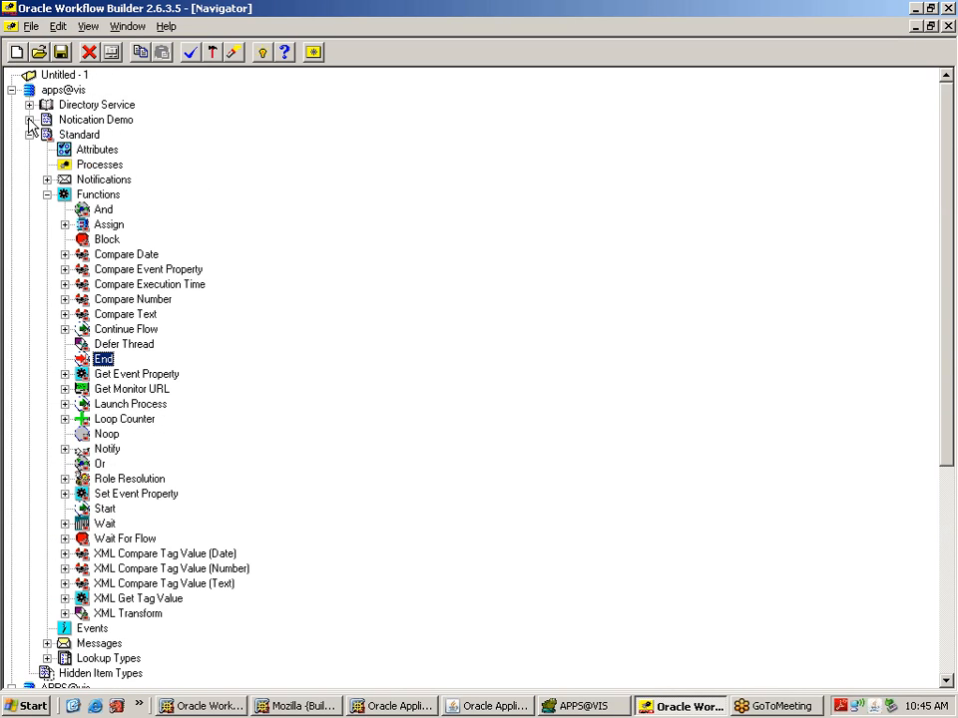
{"action": "left_click", "coordinate": [30, 120]}
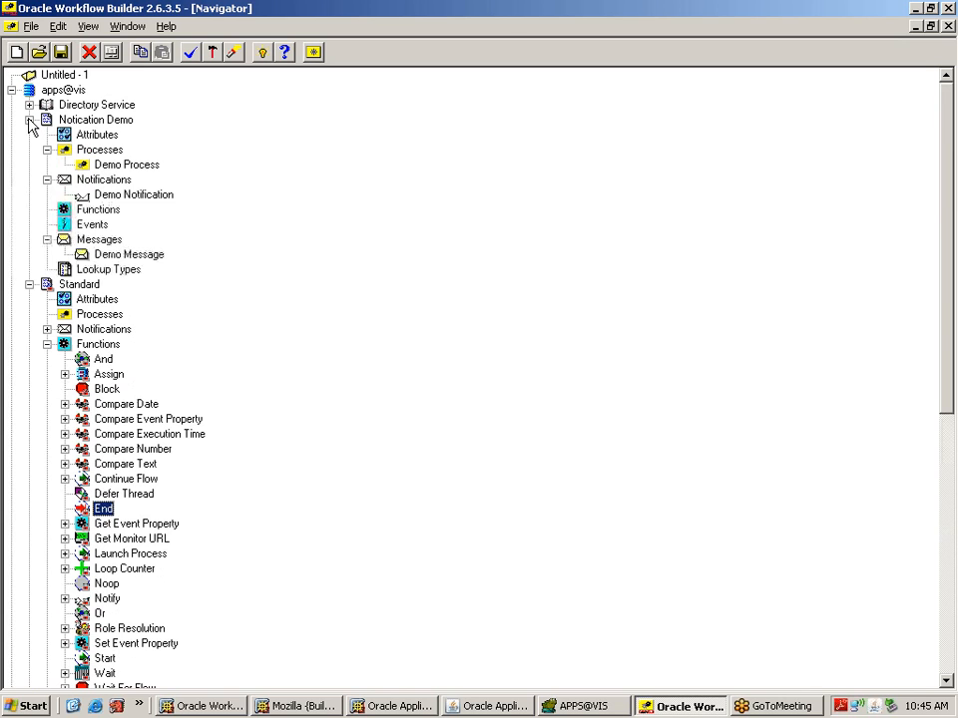
{"action": "left_click", "coordinate": [30, 120]}
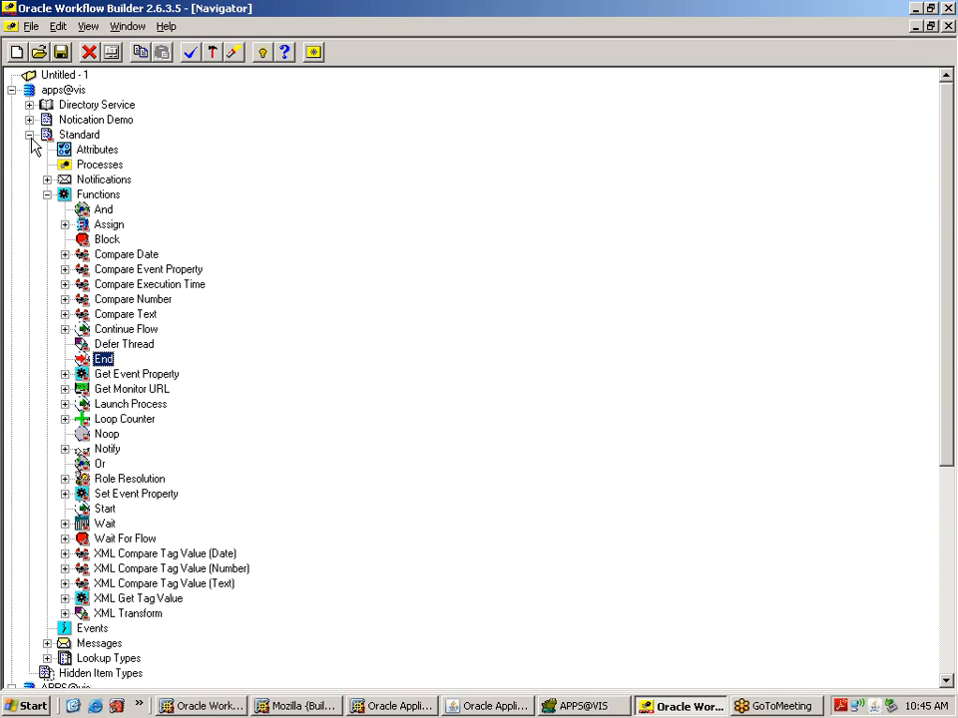
{"action": "left_click", "coordinate": [30, 135]}
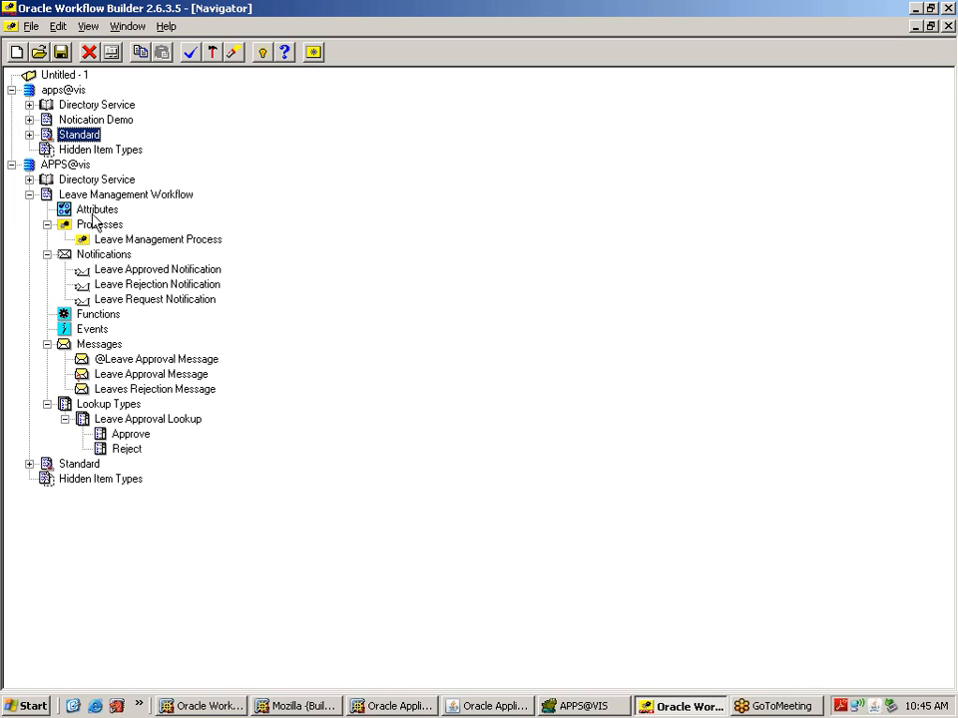
{"action": "left_click", "coordinate": [131, 194]}
Step: Inspect the Leave Management Process Start, Leave Approved, Leave Rejection and End nodes, then return to Toad
{"action": "double_click", "coordinate": [88, 240]}
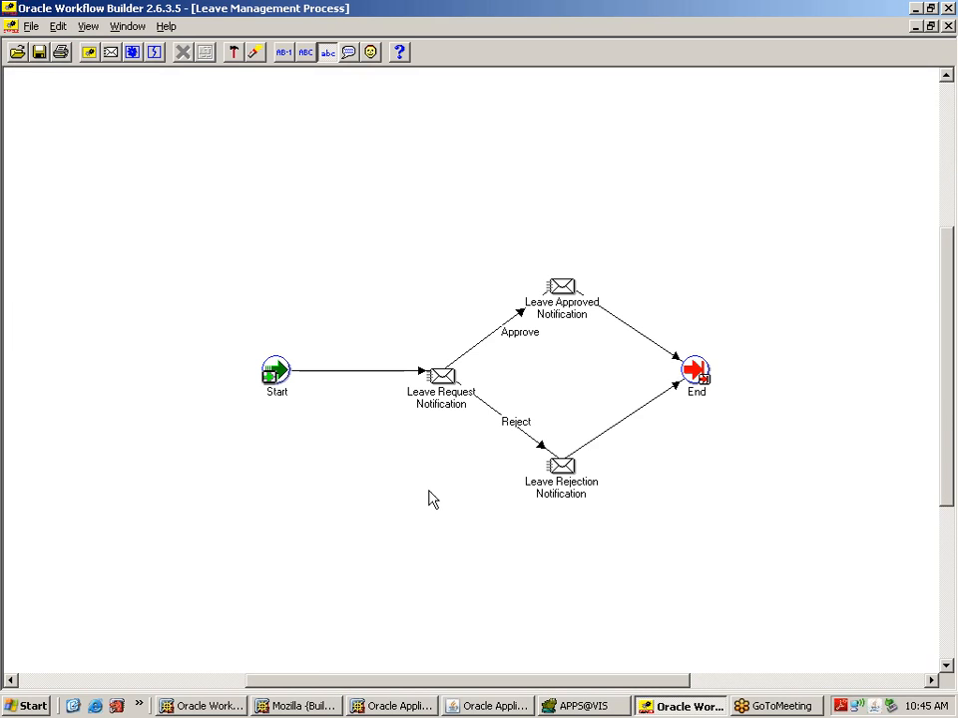
{"action": "left_click", "coordinate": [559, 299]}
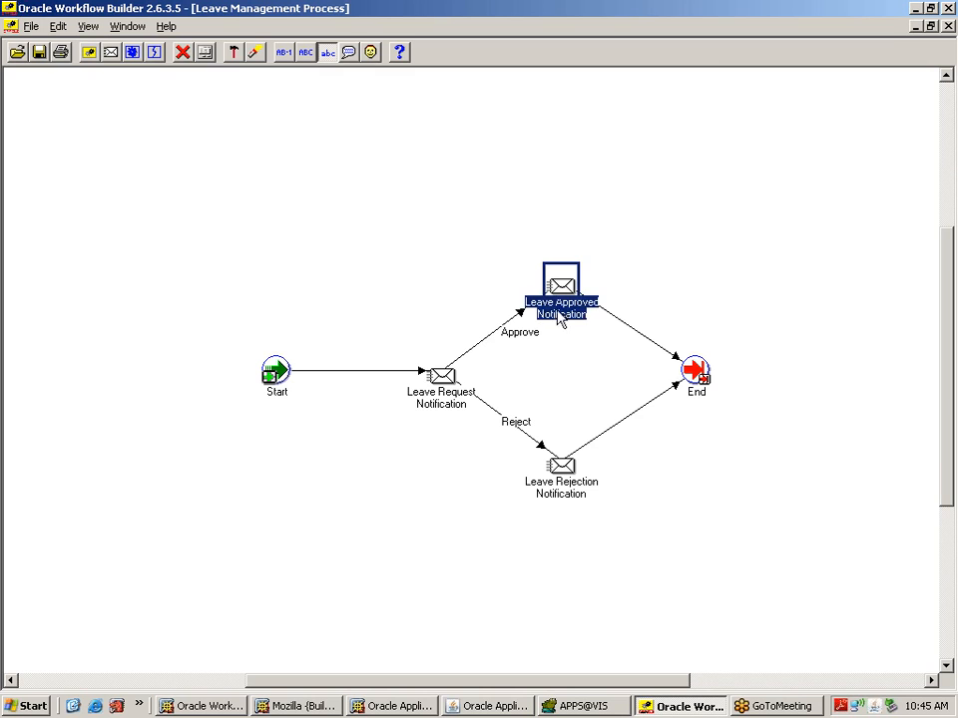
{"action": "left_click", "coordinate": [564, 493]}
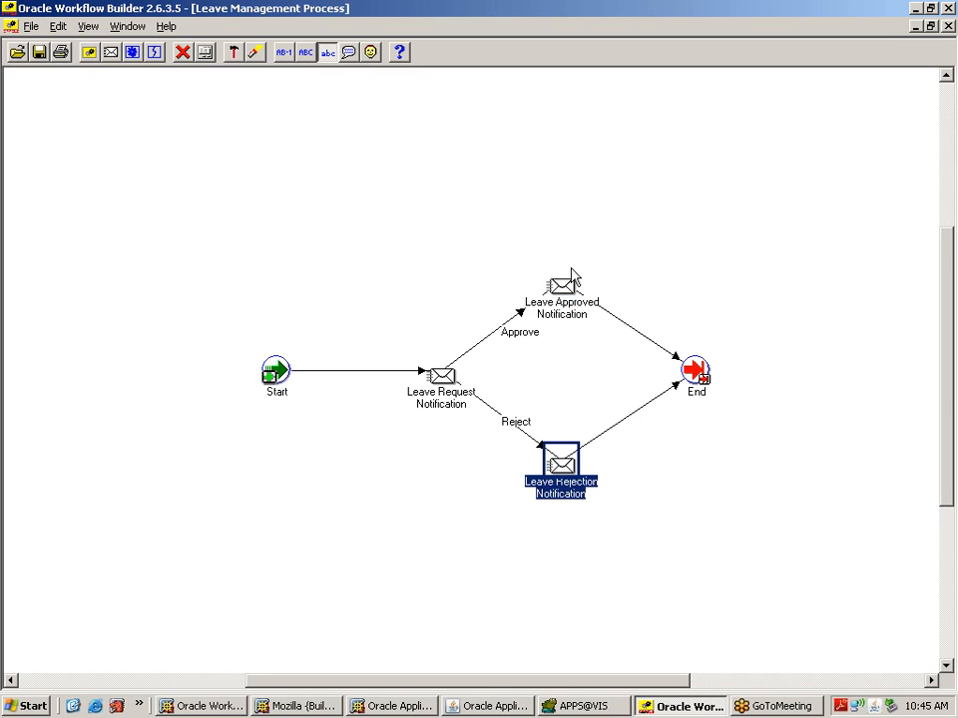
{"action": "left_click", "coordinate": [561, 299]}
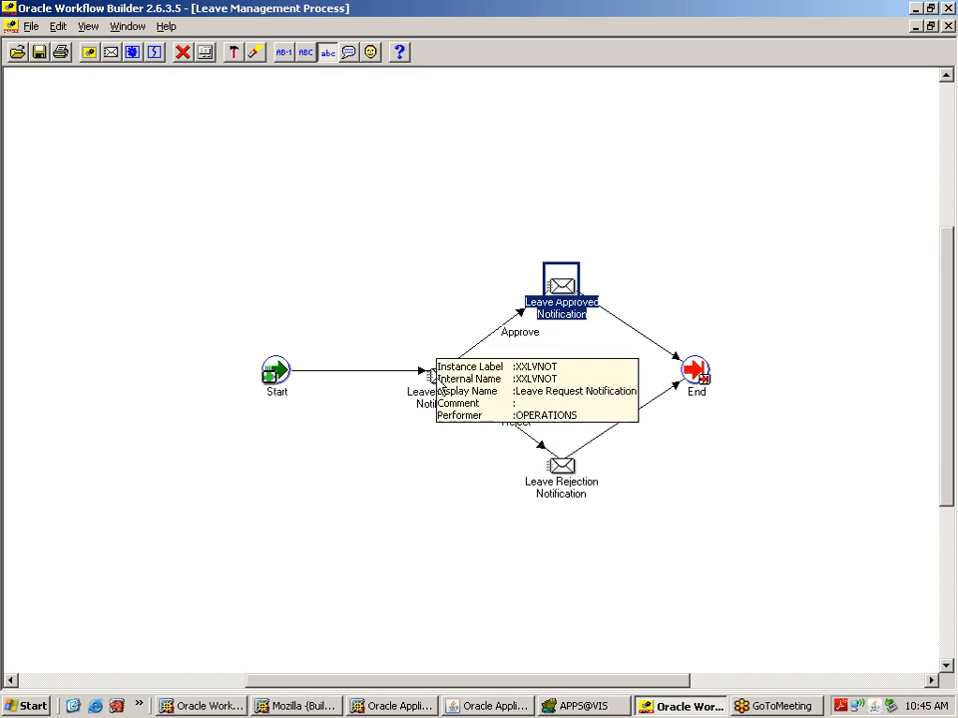
{"action": "left_click", "coordinate": [699, 381]}
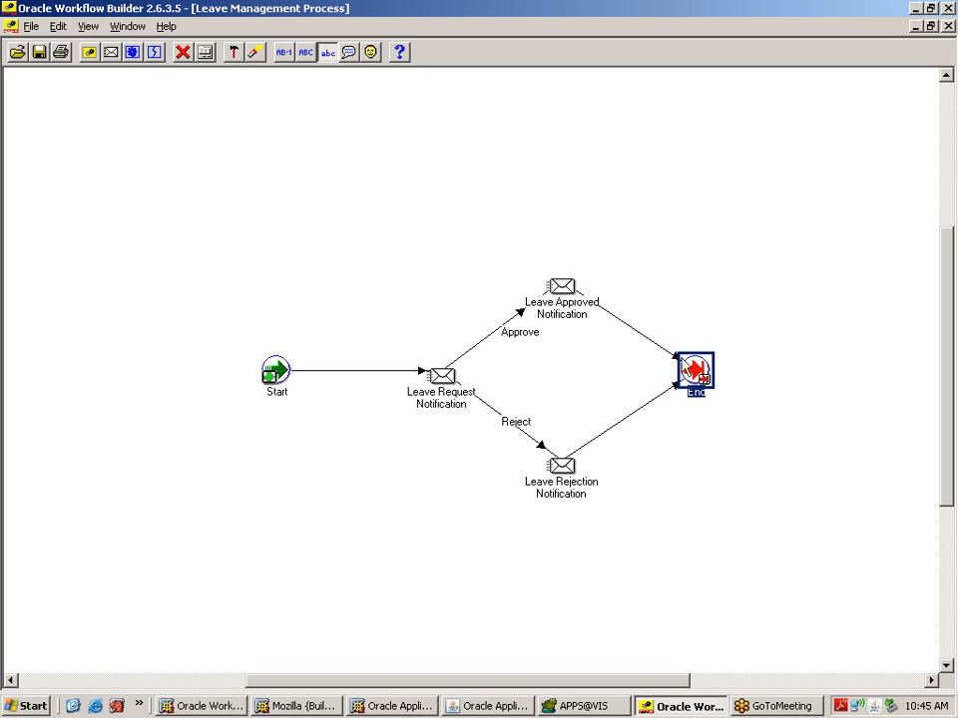
{"action": "left_click", "coordinate": [553, 287]}
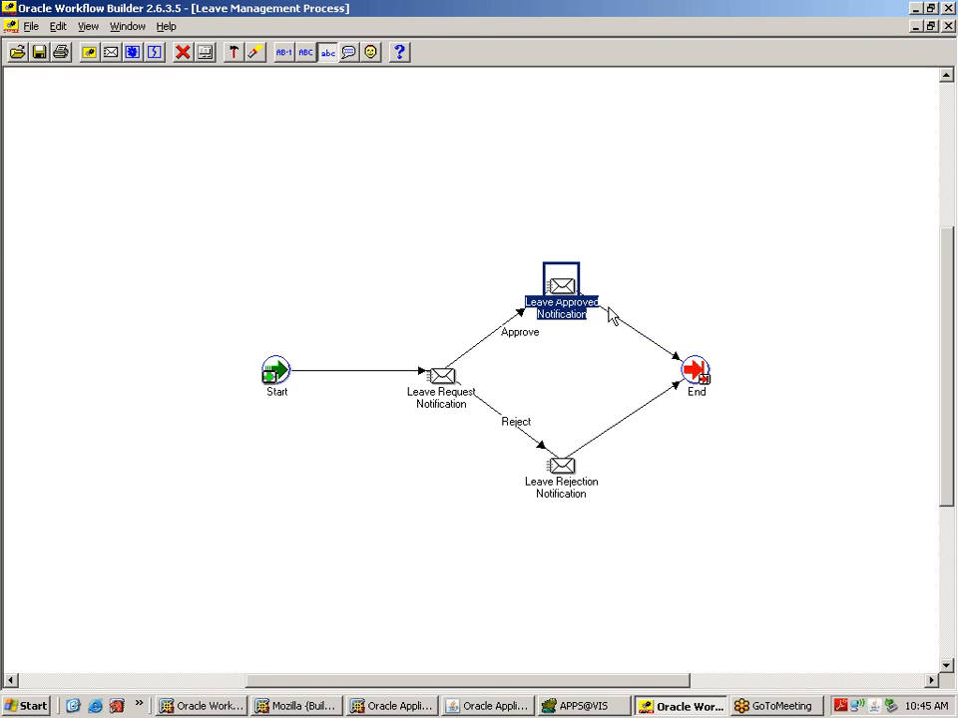
{"action": "left_click", "coordinate": [547, 487]}
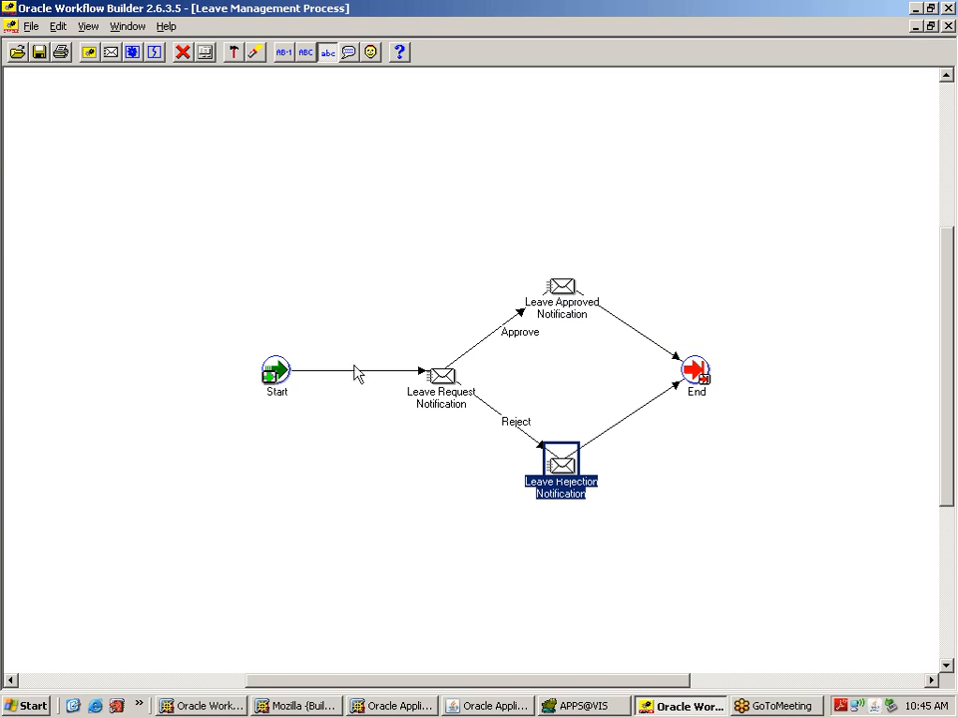
{"action": "left_click", "coordinate": [288, 386]}
{"action": "left_click", "coordinate": [577, 707]}
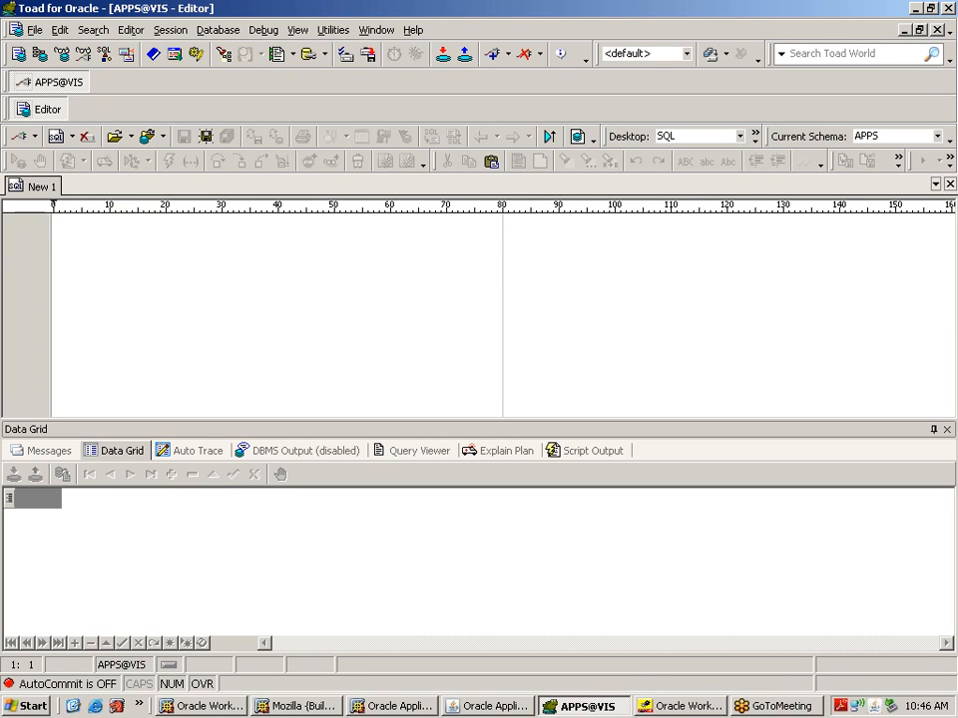
Step: Create sequence xx_lv_wf_seq (start 10, increment 1) and begin a block calling wf_engine.createprocess
{"action": "type", "text": "create "}
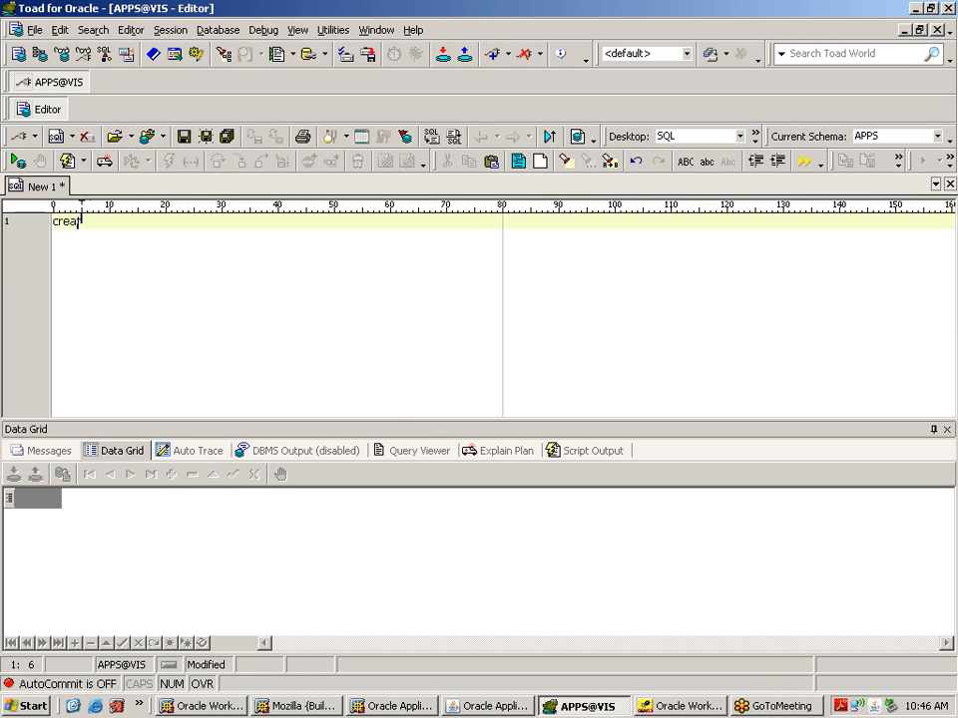
{"action": "type", "text": "se"}
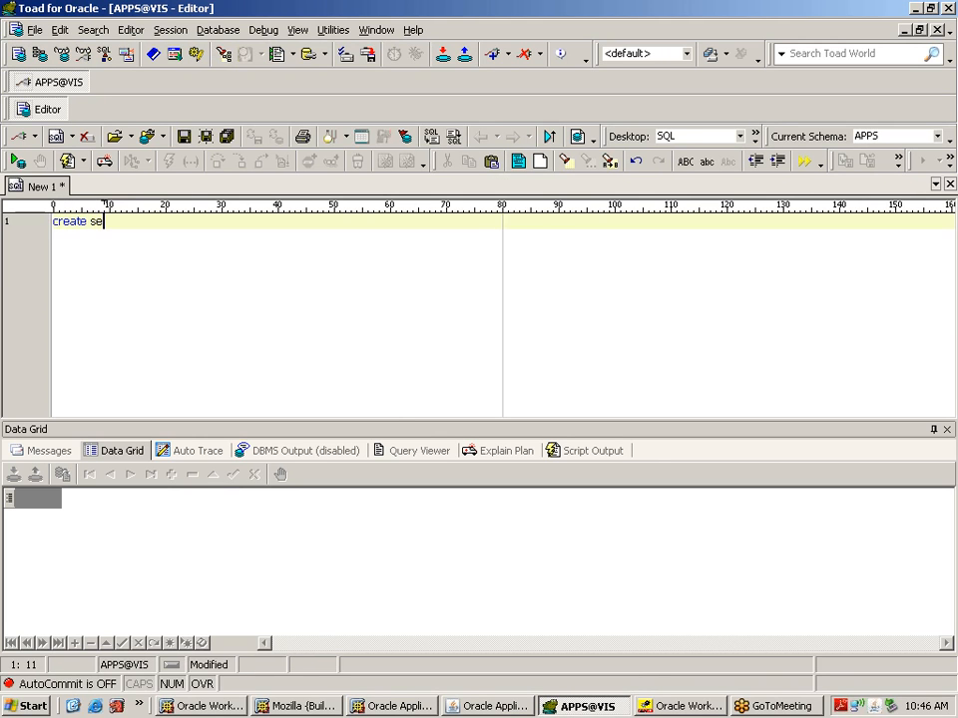
{"action": "type", "text": "quence xx_lv"}
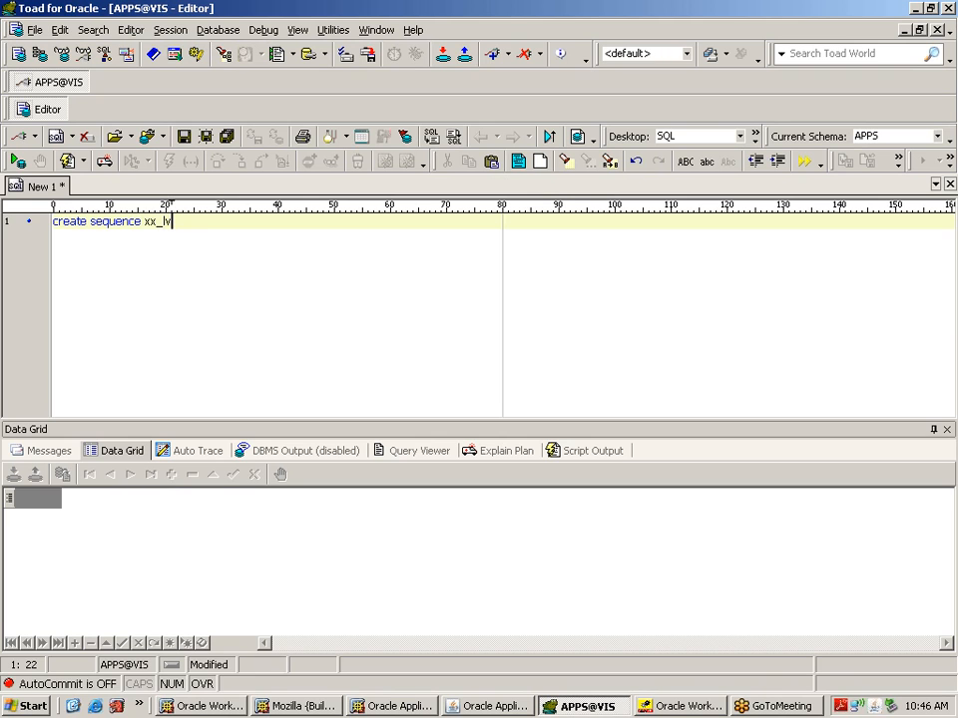
{"action": "type", "text": "_wf_seq start "}
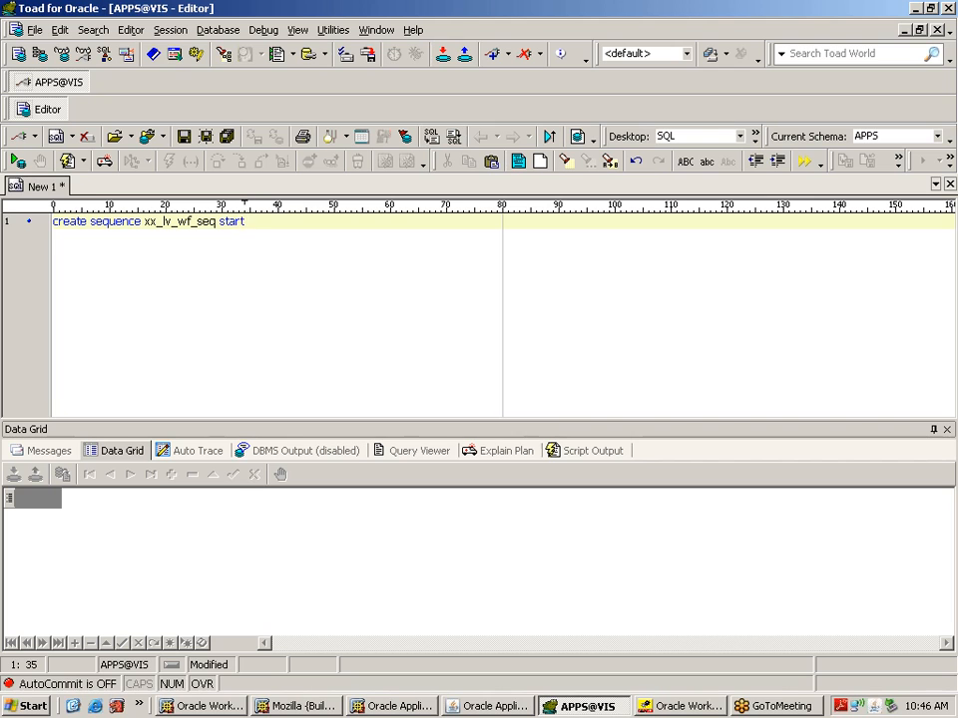
{"action": "type", "text": "with 10 increment "}
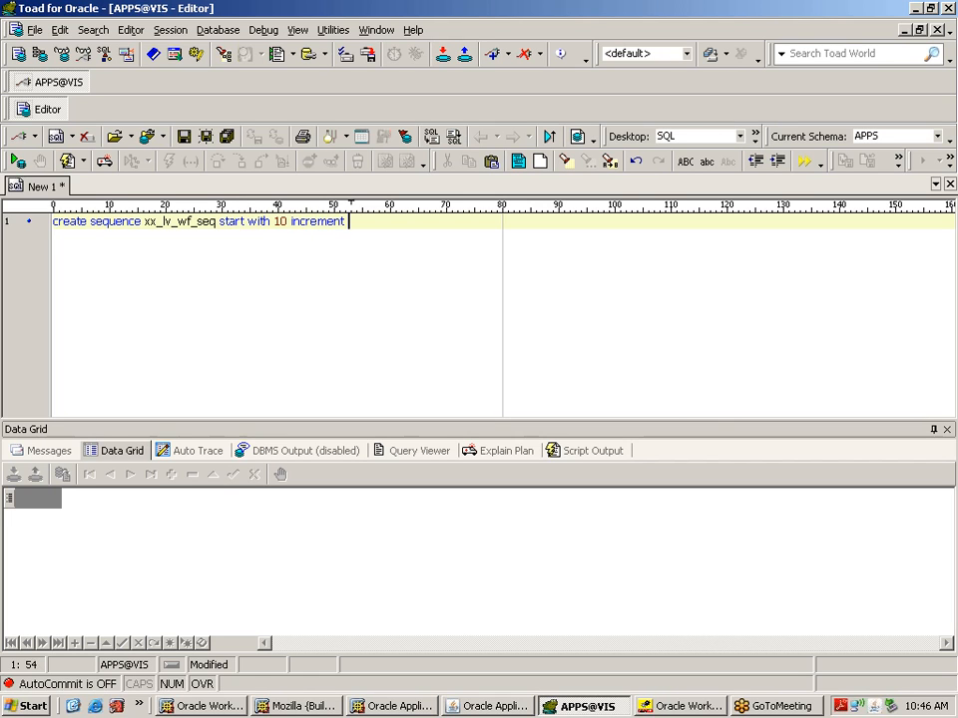
{"action": "type", "text": "by 1"}
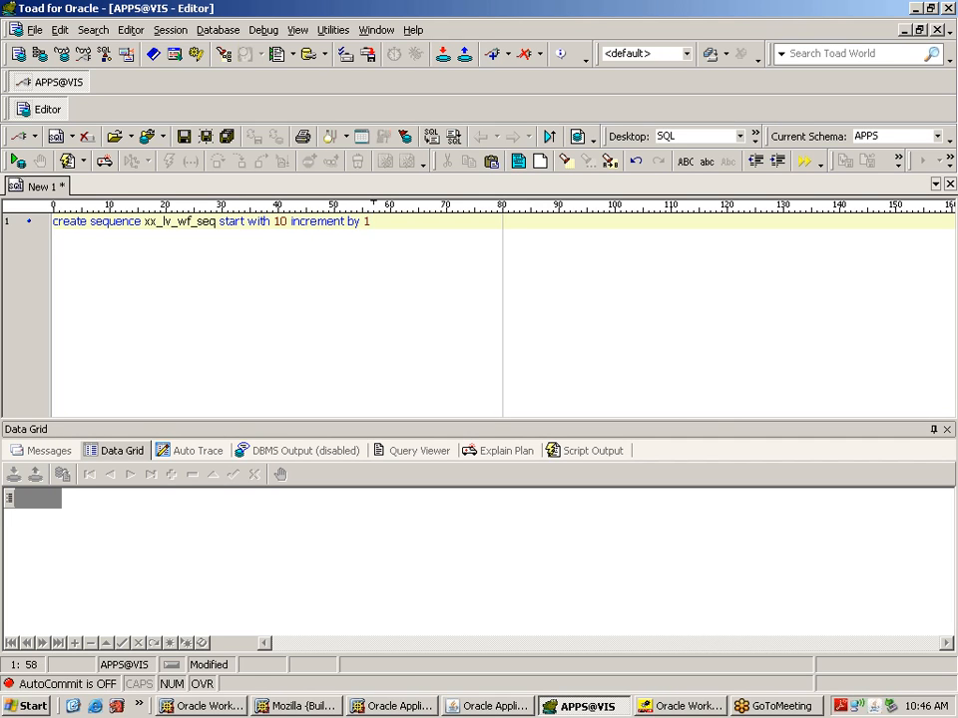
{"action": "type", "text": ";"}
{"action": "key", "text": "F9"}
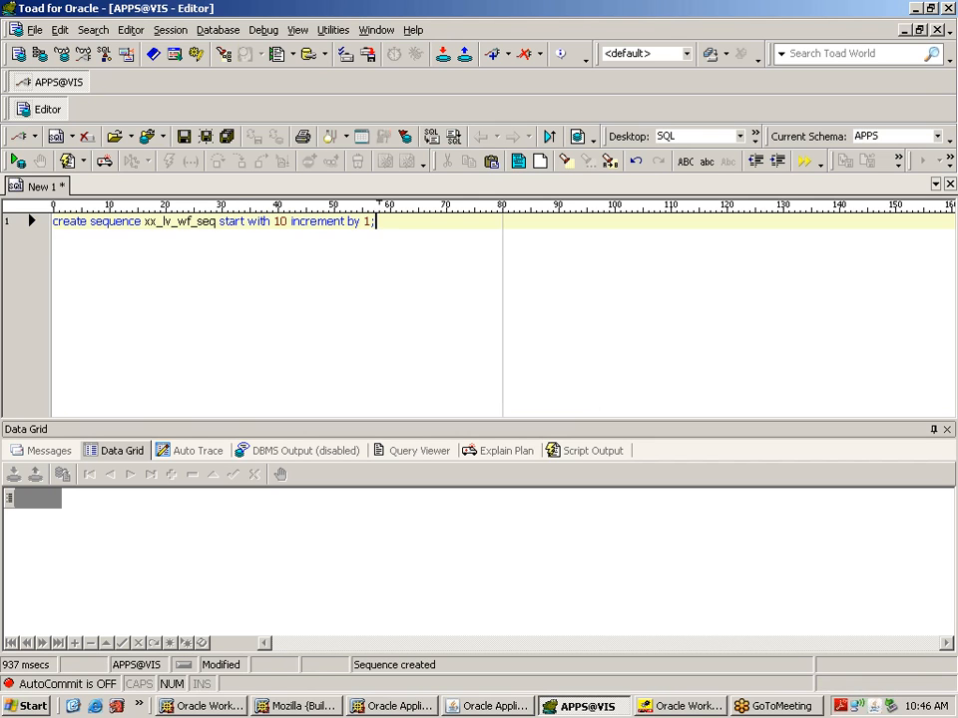
{"action": "key", "text": "Return"}
{"action": "key", "text": "Return"}
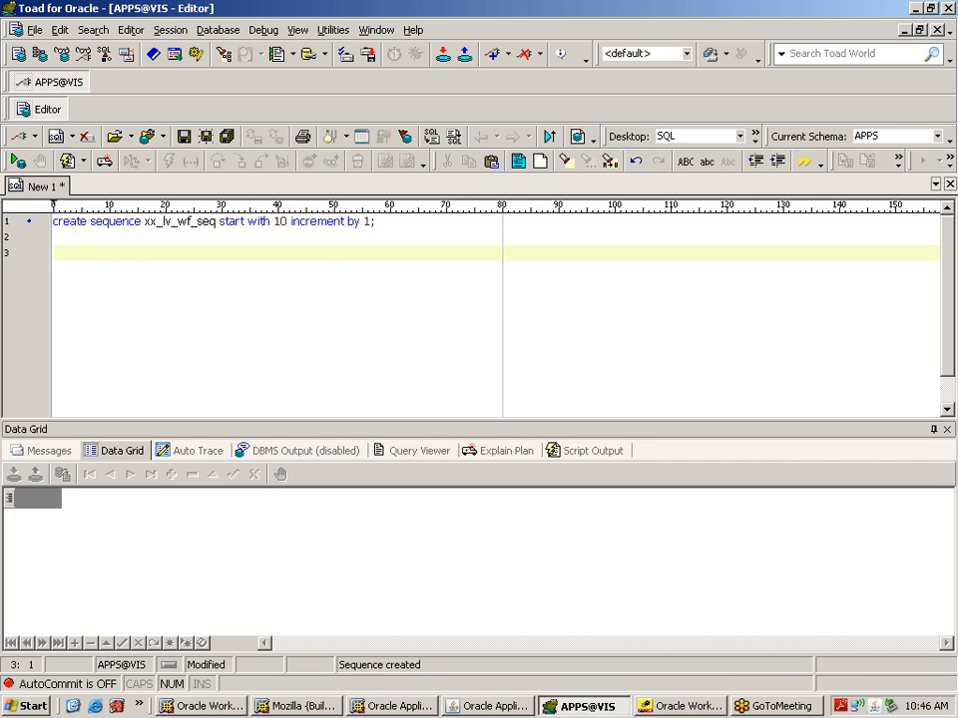
{"action": "type", "text": "begin"}
{"action": "key", "text": "Return"}
{"action": "key", "text": "Return"}
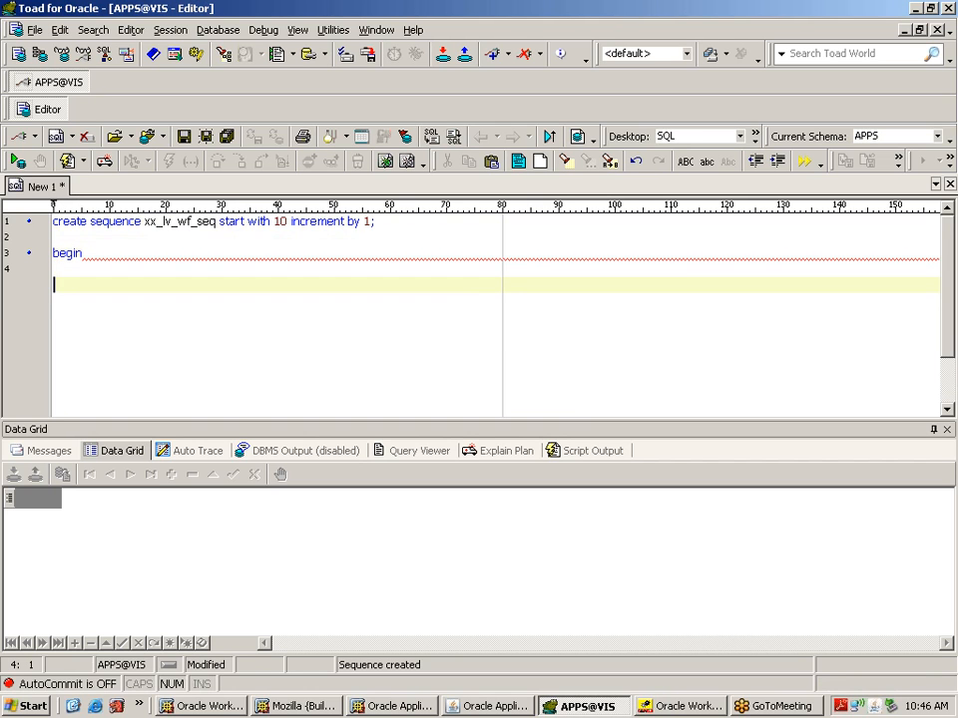
{"action": "type", "text": "wf_engine"}
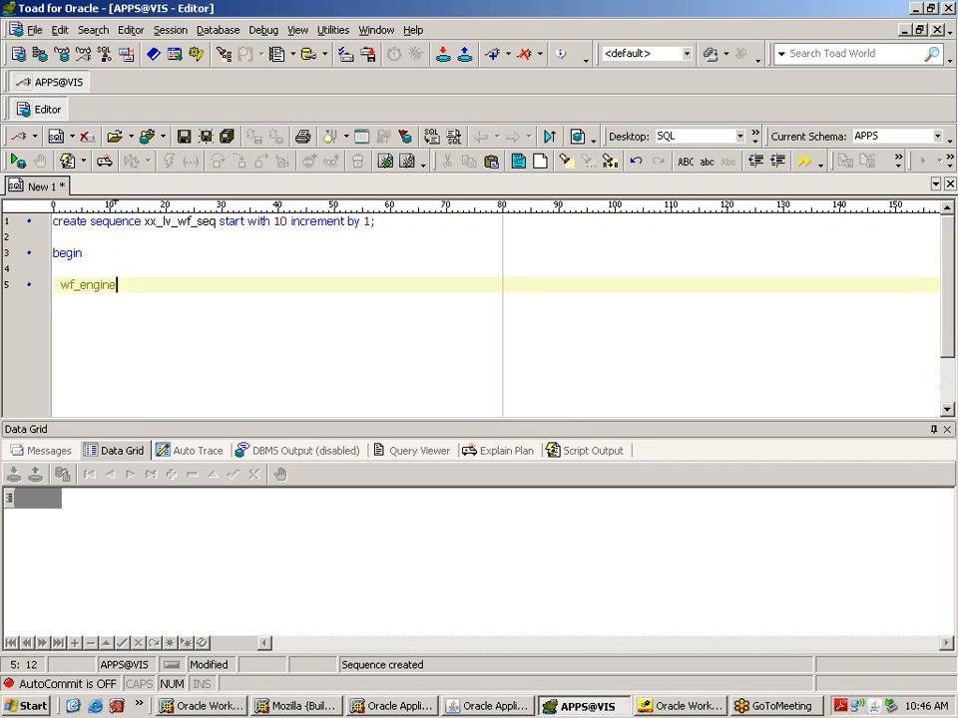
{"action": "type", "text": ".createprocess("}
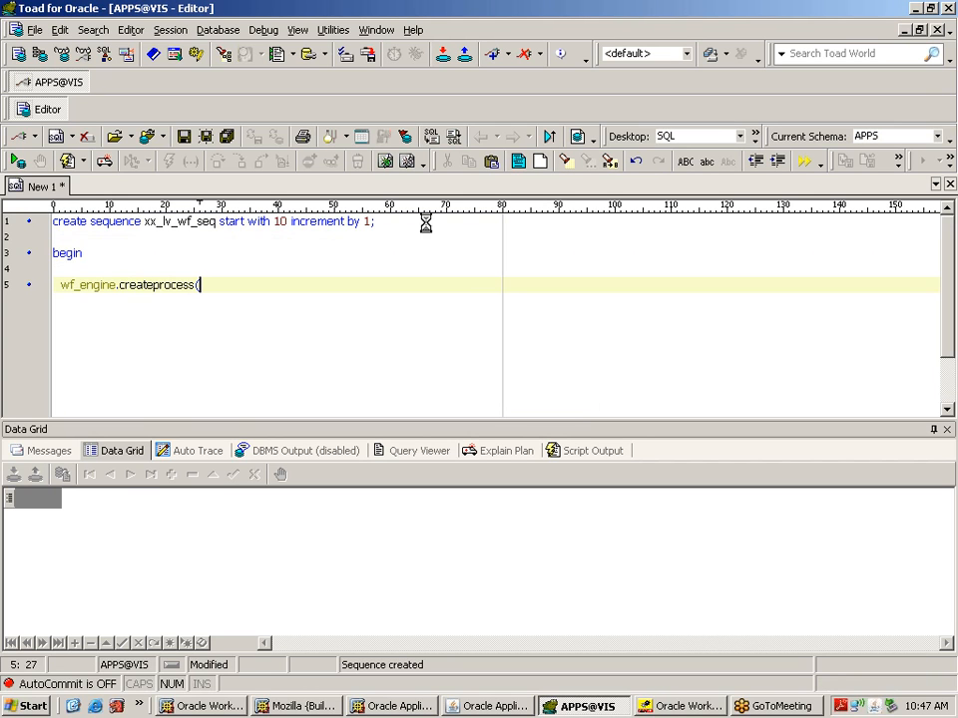
Step: Pass itemtype => 'XXWF' as the first createprocess argument and continue on a new line
{"action": "type", "text": "itemtype_"}
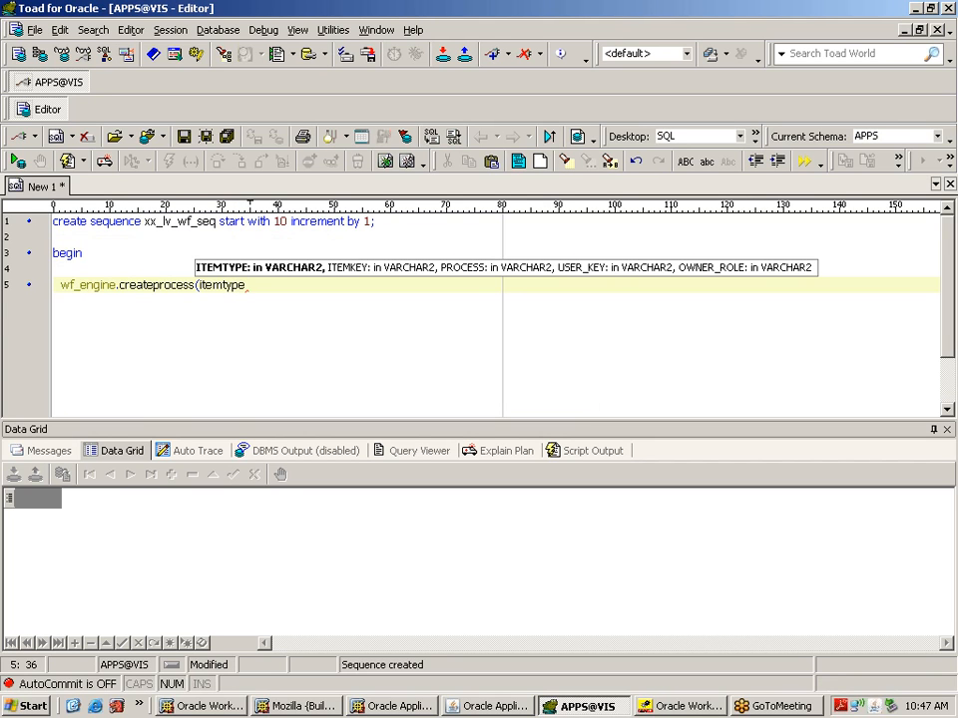
{"action": "type", "text": "=>'"}
{"action": "key", "text": "Caps_Lock"}
{"action": "type", "text": "XXWF"}
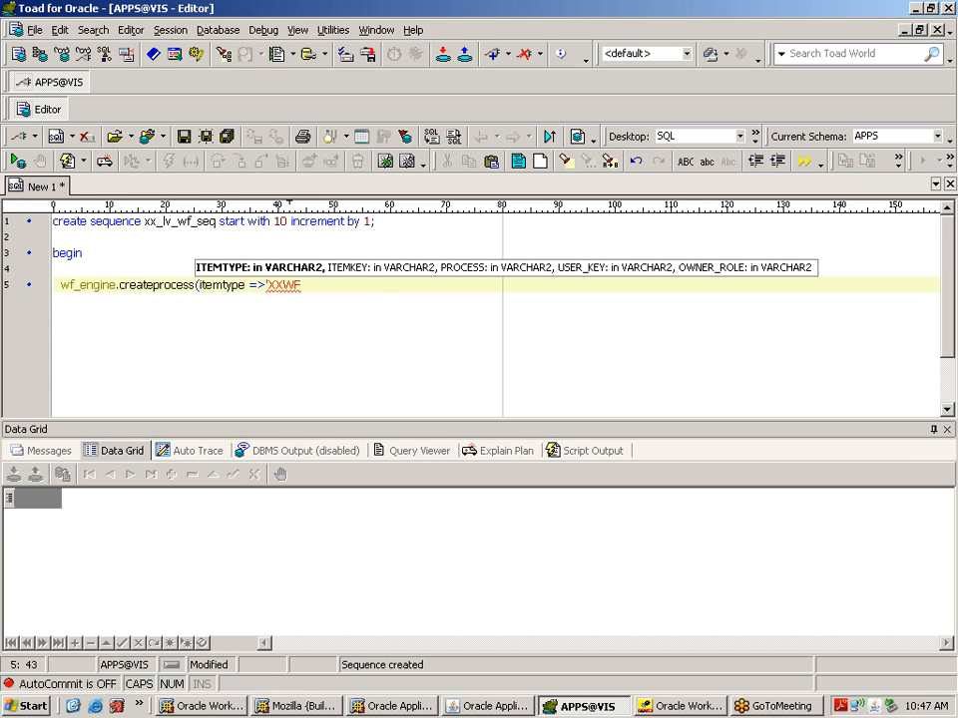
{"action": "type", "text": "',"}
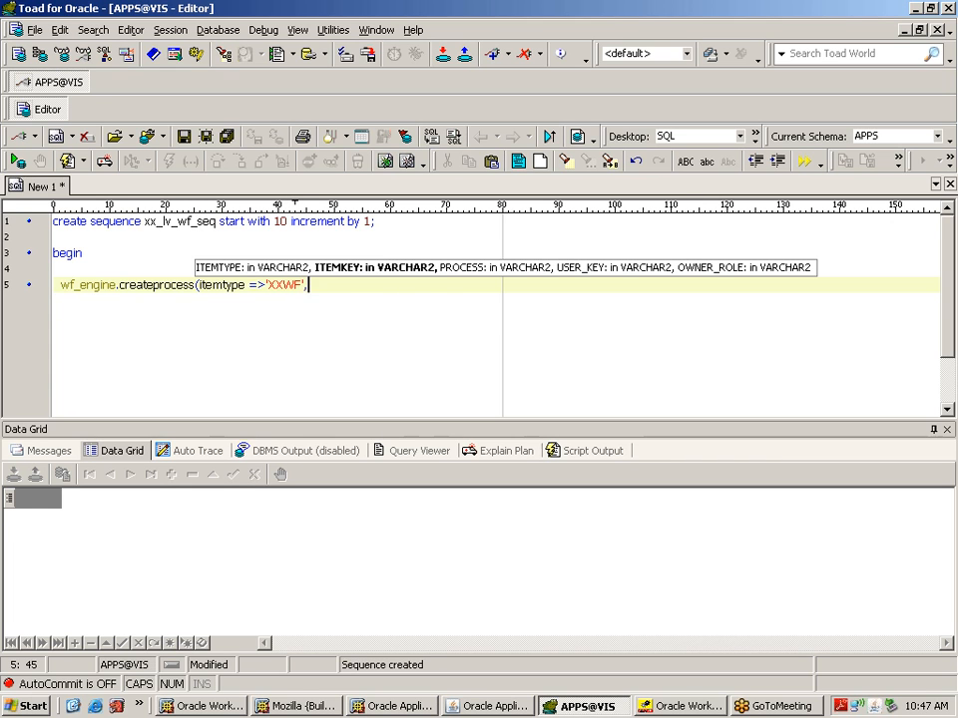
{"action": "key", "text": "Return"}
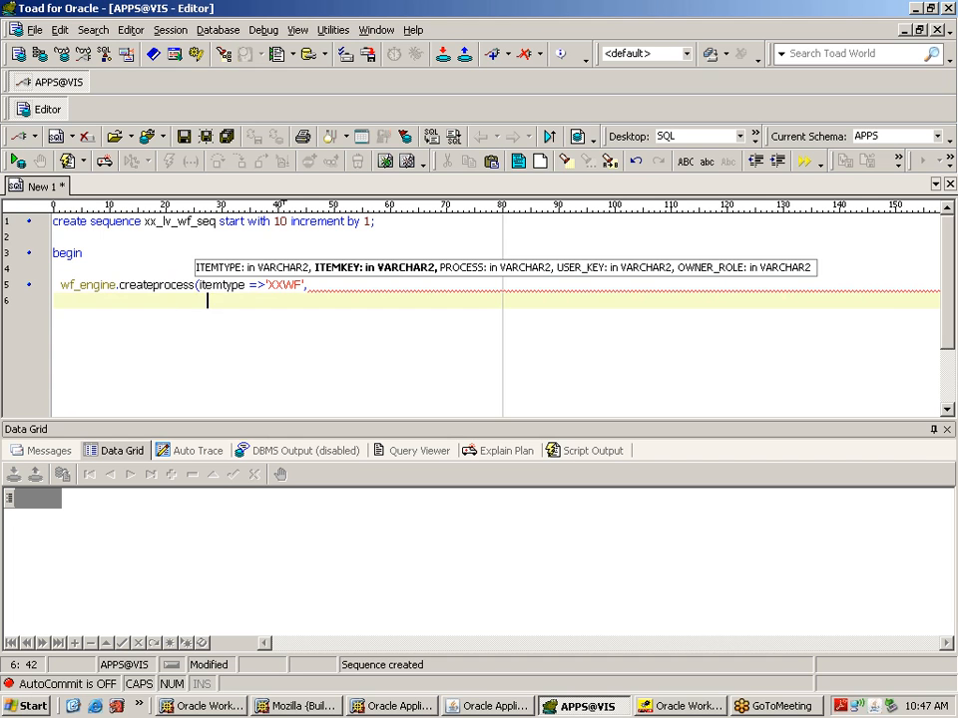
Step: Complete itemkey => xx_lv_wf_seq.nextval and begin a process => '' argument on the next line
{"action": "key", "text": "BackSpace"}
{"action": "type", "text": "itemkey,"}
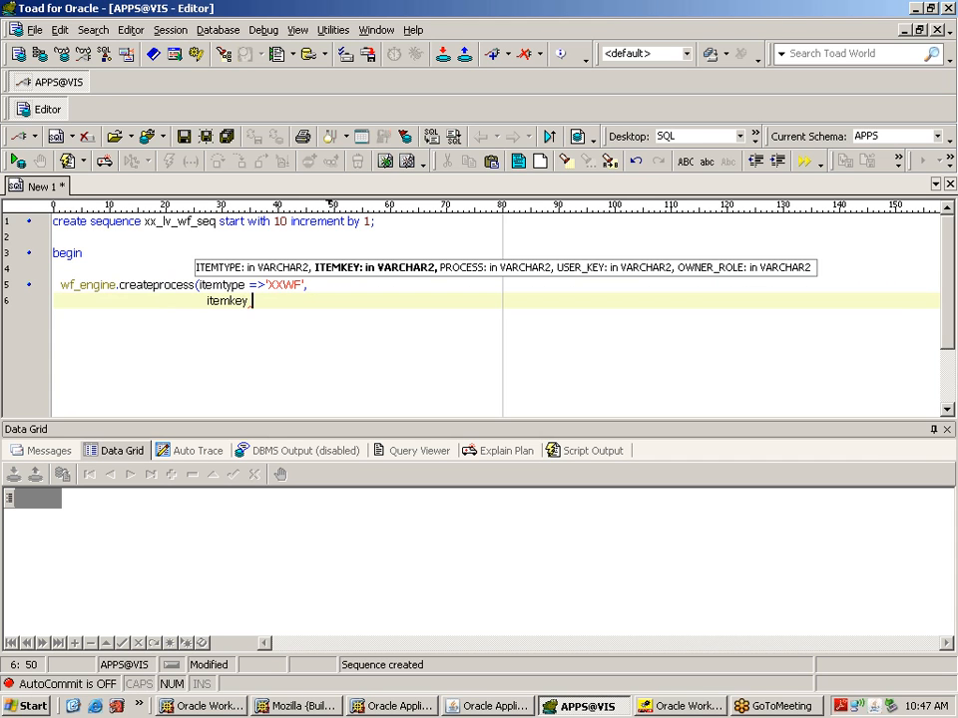
{"action": "type", "text": "=>xx_lv_wf_seq."}
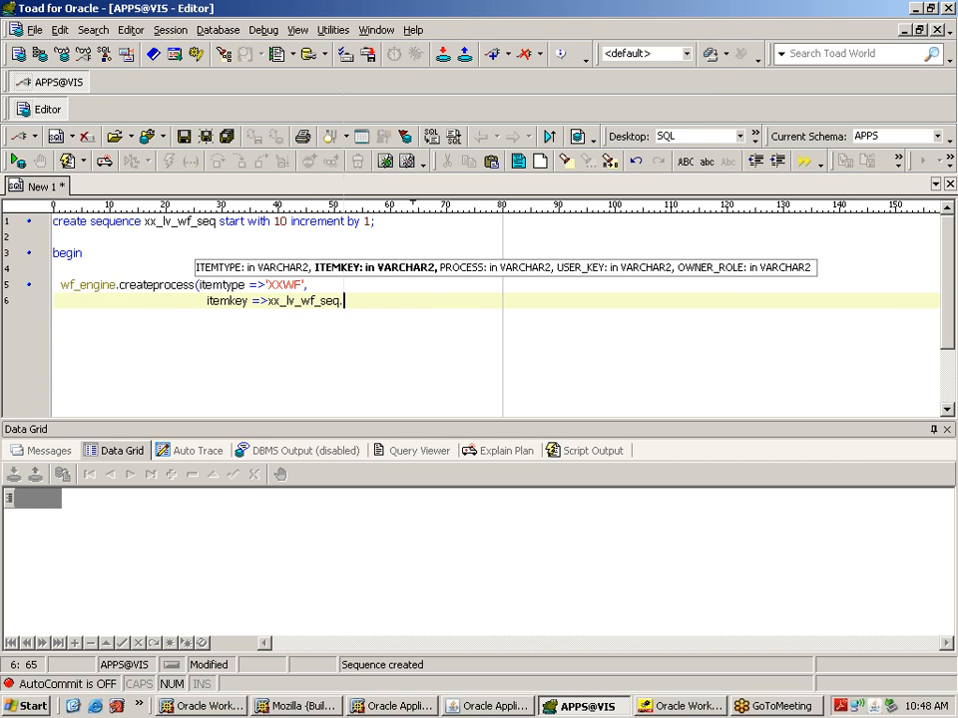
{"action": "type", "text": "ne"}
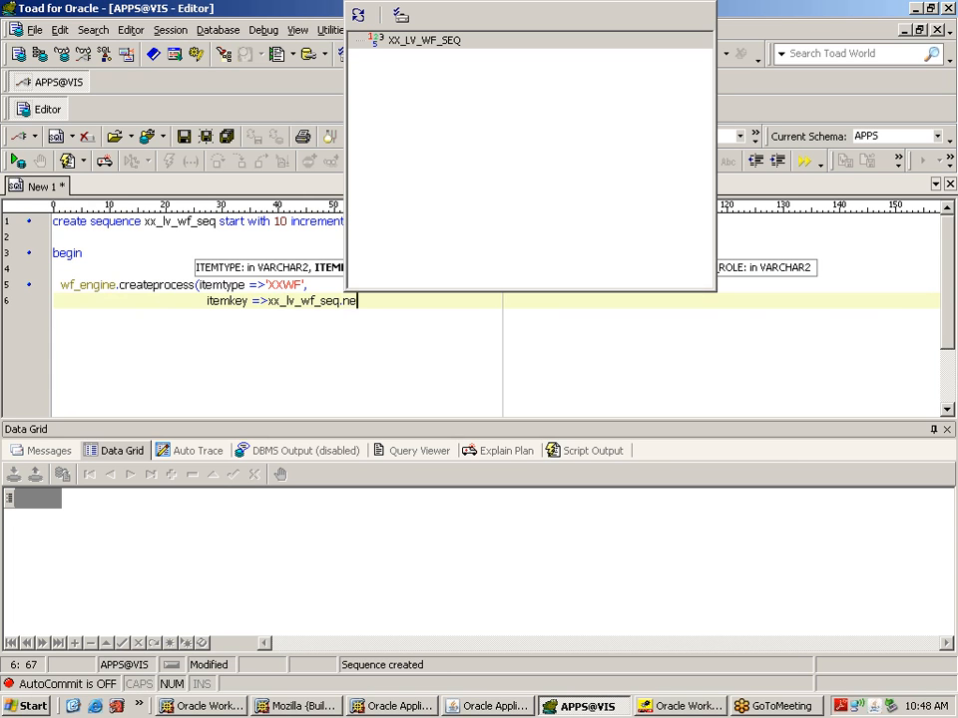
{"action": "type", "text": "xtval,"}
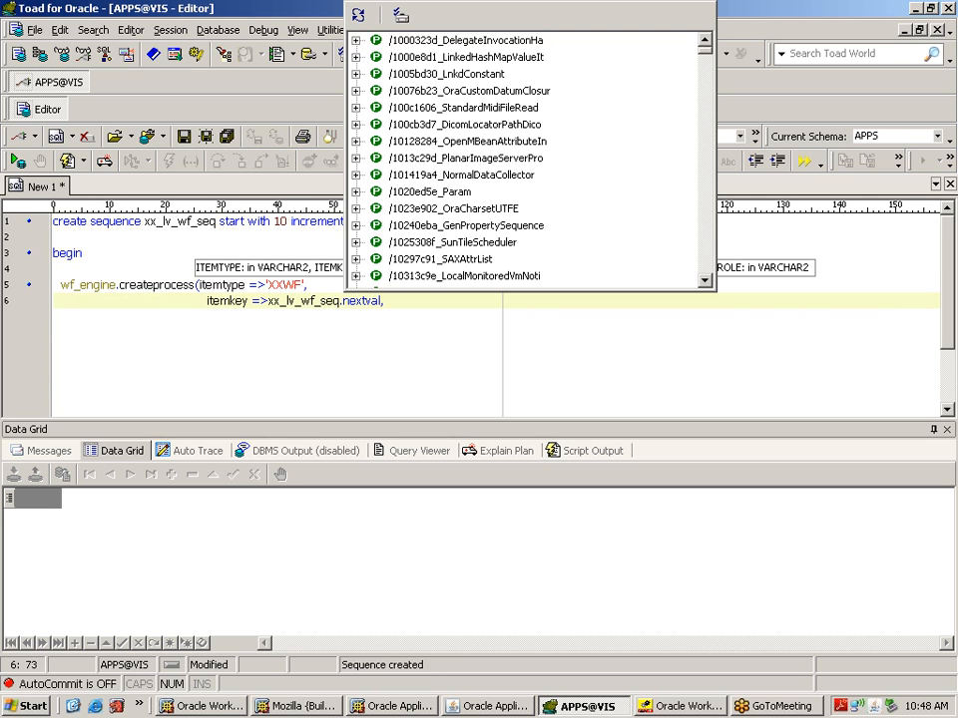
{"action": "key", "text": "Escape"}
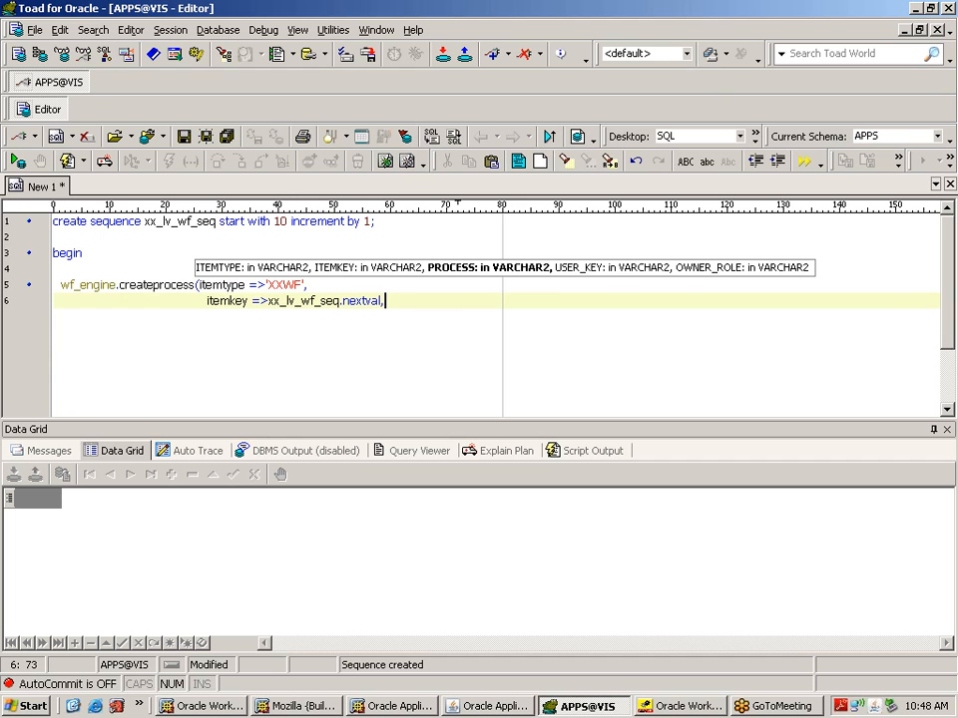
{"action": "key", "text": "Return"}
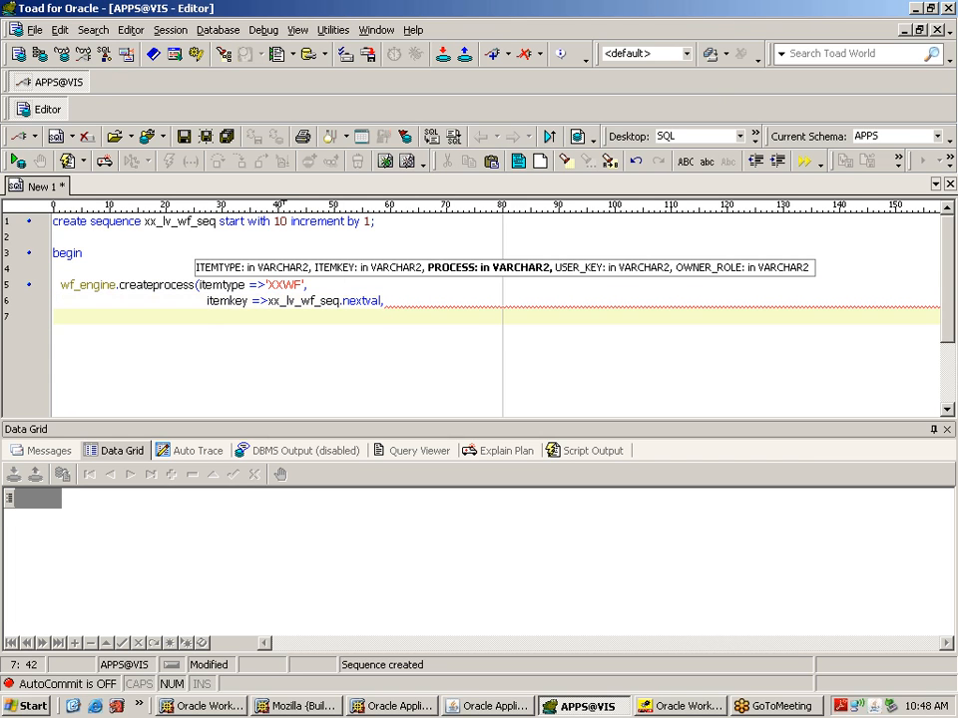
{"action": "type", "text": "process =>"}
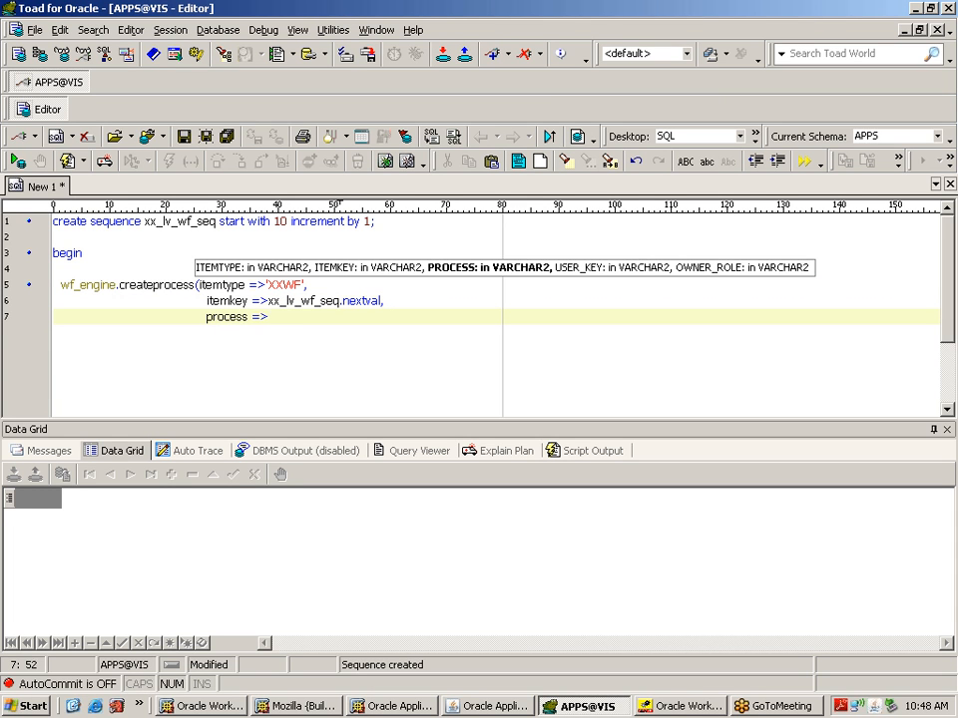
{"action": "type", "text": "''"}
Step: Bring up Workflow Builder's Navigator tree and browse the Standard Notifications node
{"action": "left_click", "coordinate": [687, 707]}
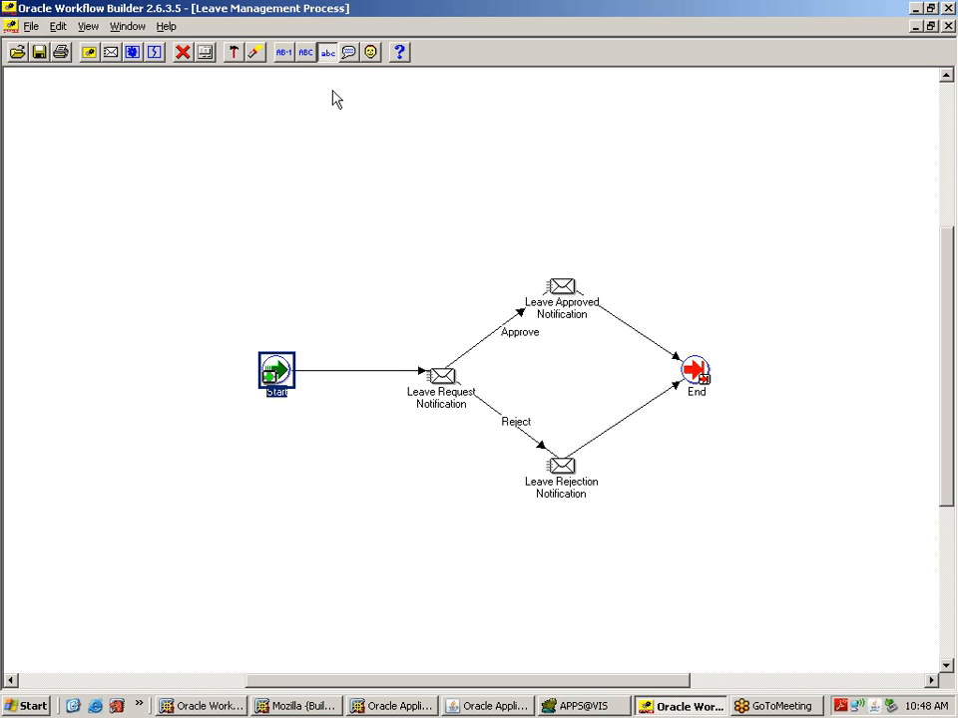
{"action": "left_click", "coordinate": [131, 27]}
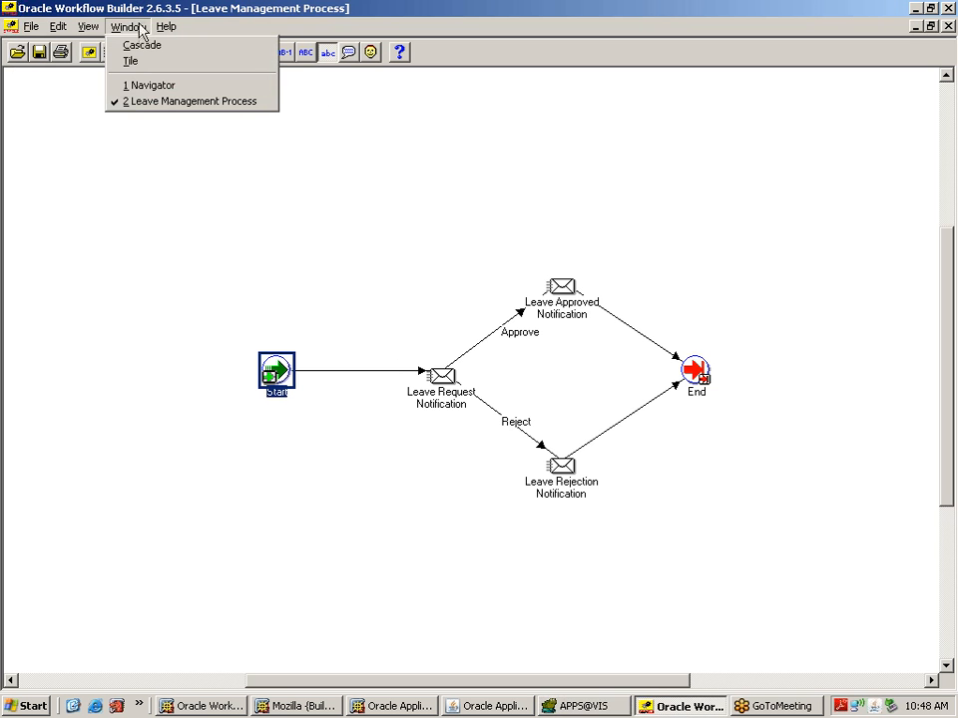
{"action": "left_click", "coordinate": [152, 88]}
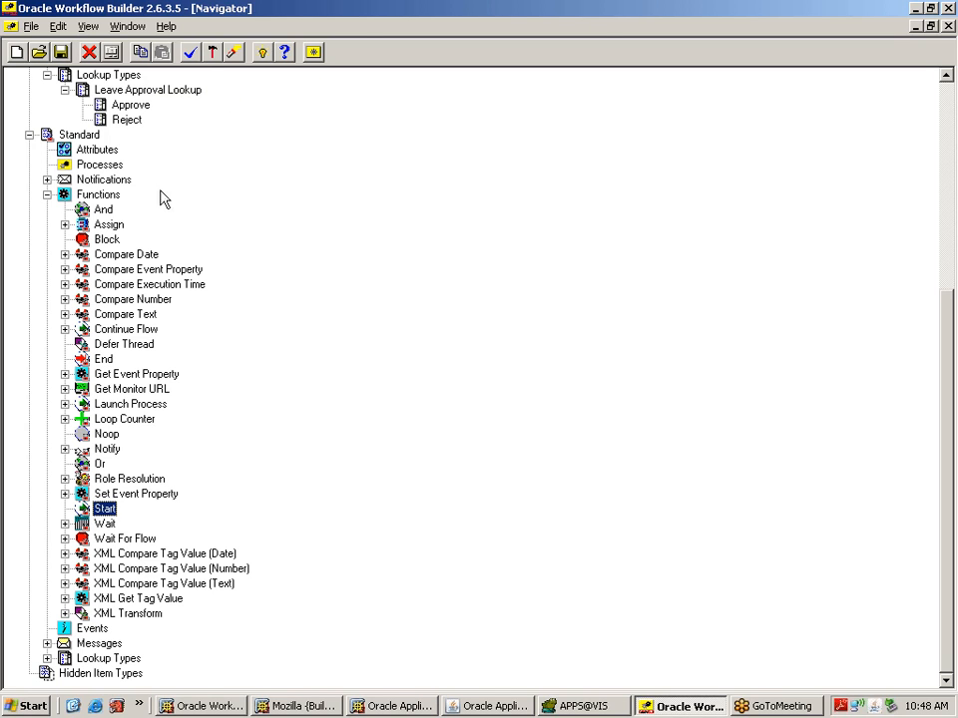
{"action": "left_click", "coordinate": [85, 182]}
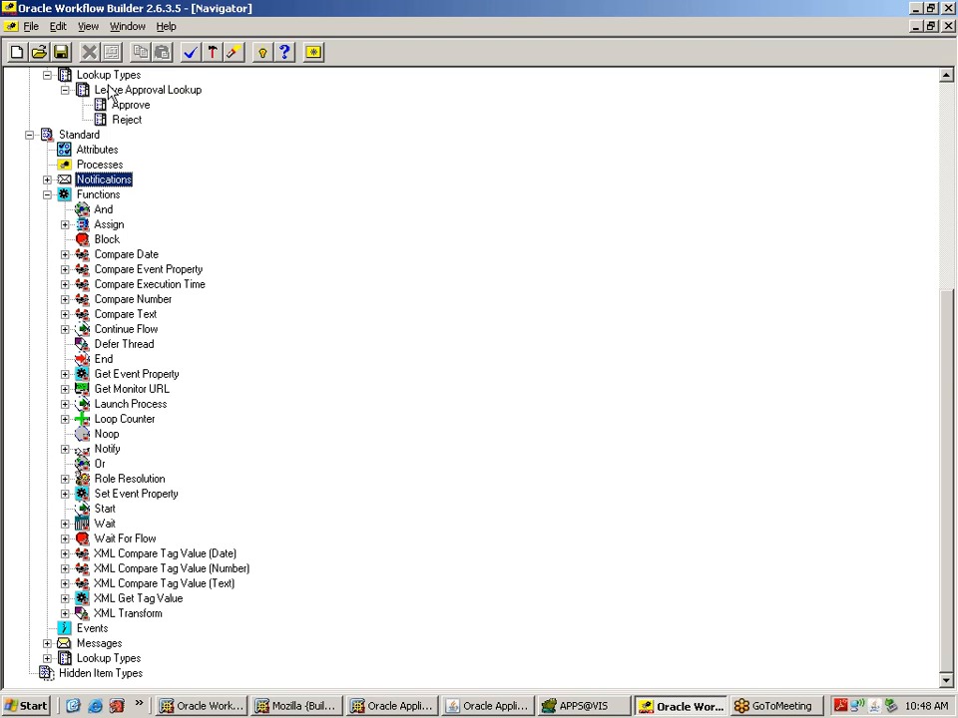
{"action": "left_click_drag", "start_coordinate": [947, 380], "coordinate": [946, 191]}
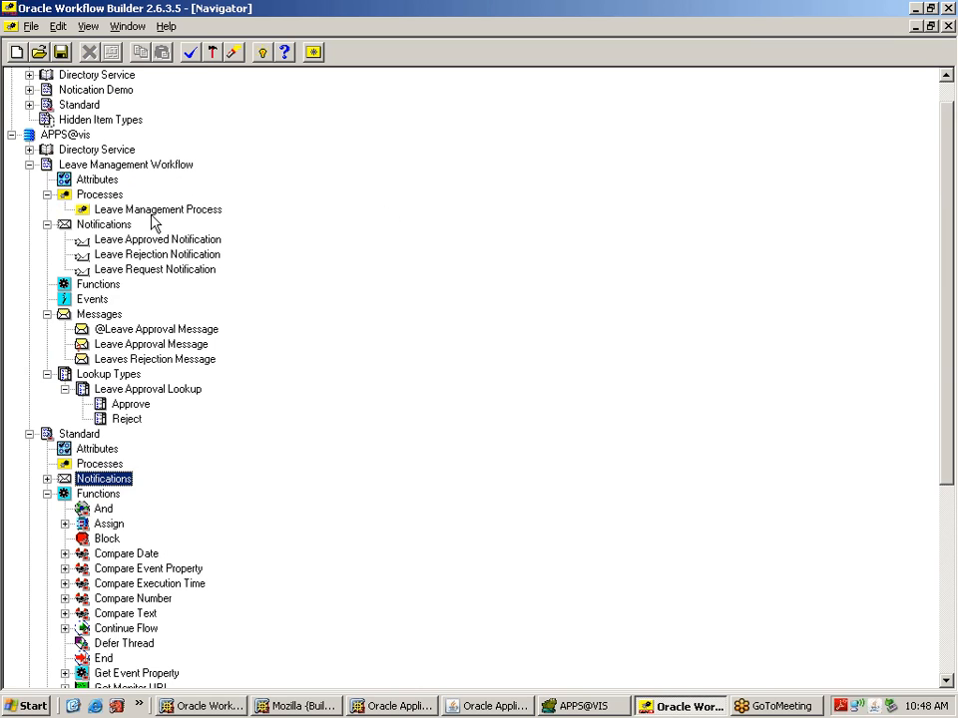
Step: View the Leave Management Process diagram, then close it and restore the Navigator
{"action": "left_click", "coordinate": [154, 218]}
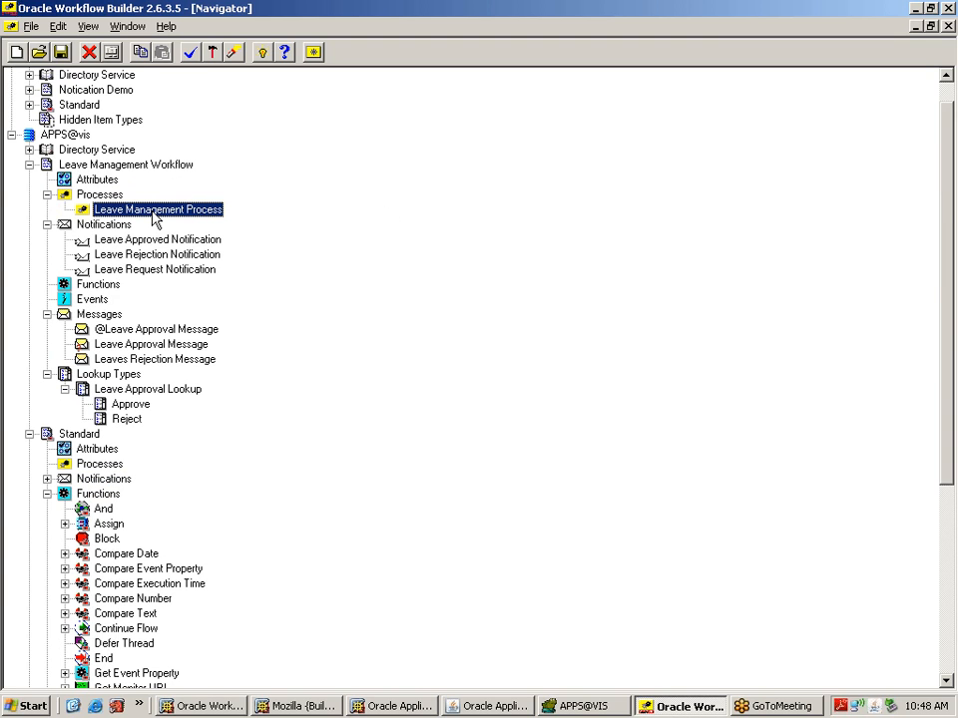
{"action": "right_click", "coordinate": [154, 220]}
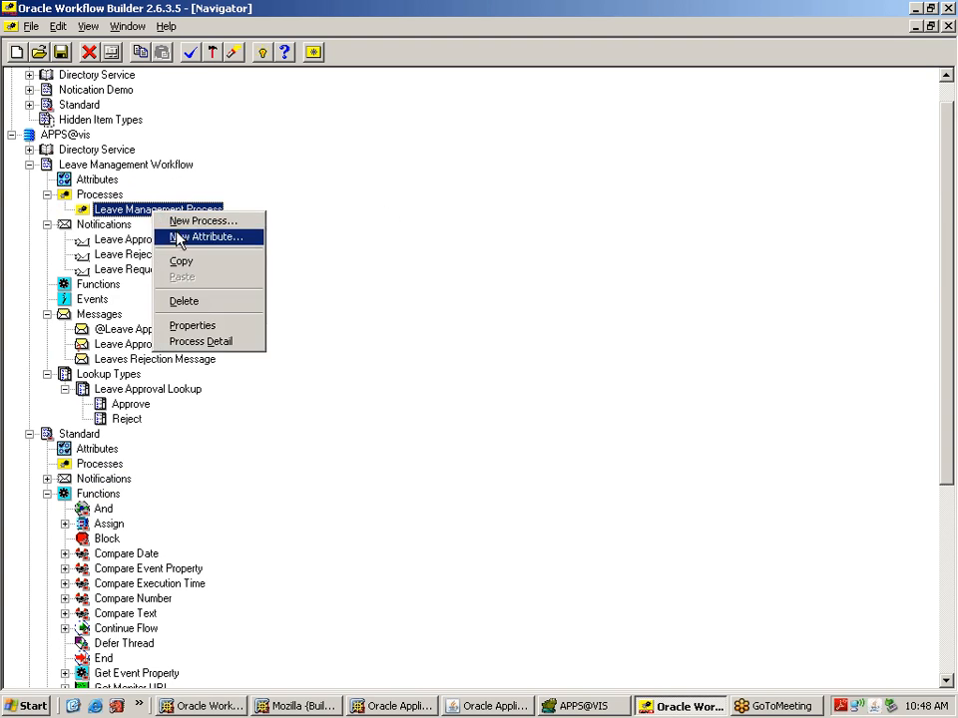
{"action": "left_click", "coordinate": [87, 199]}
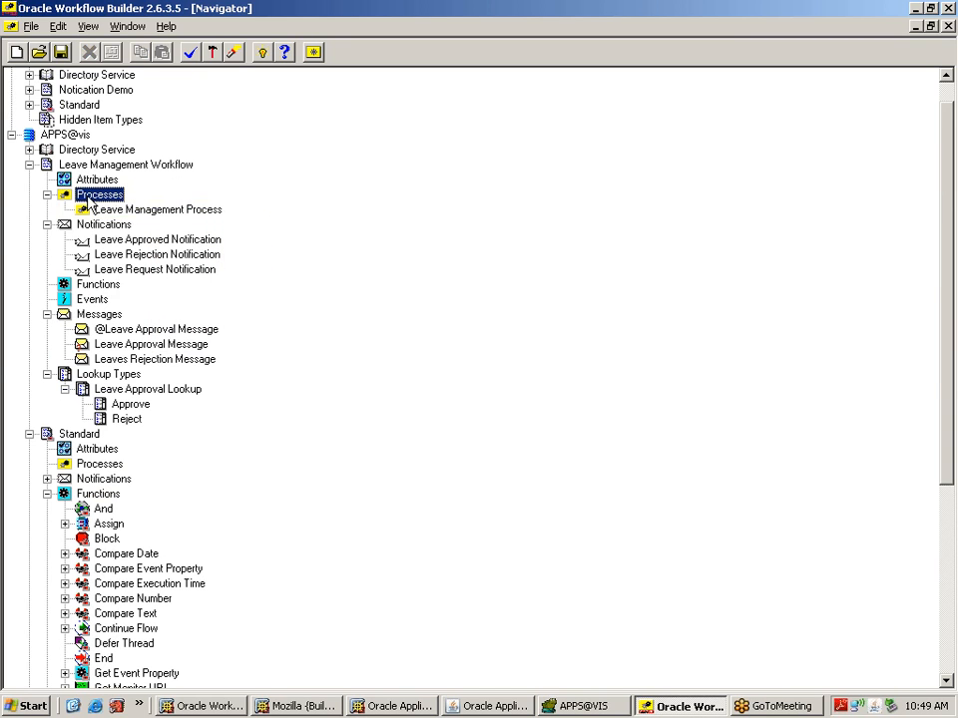
{"action": "double_click", "coordinate": [86, 210]}
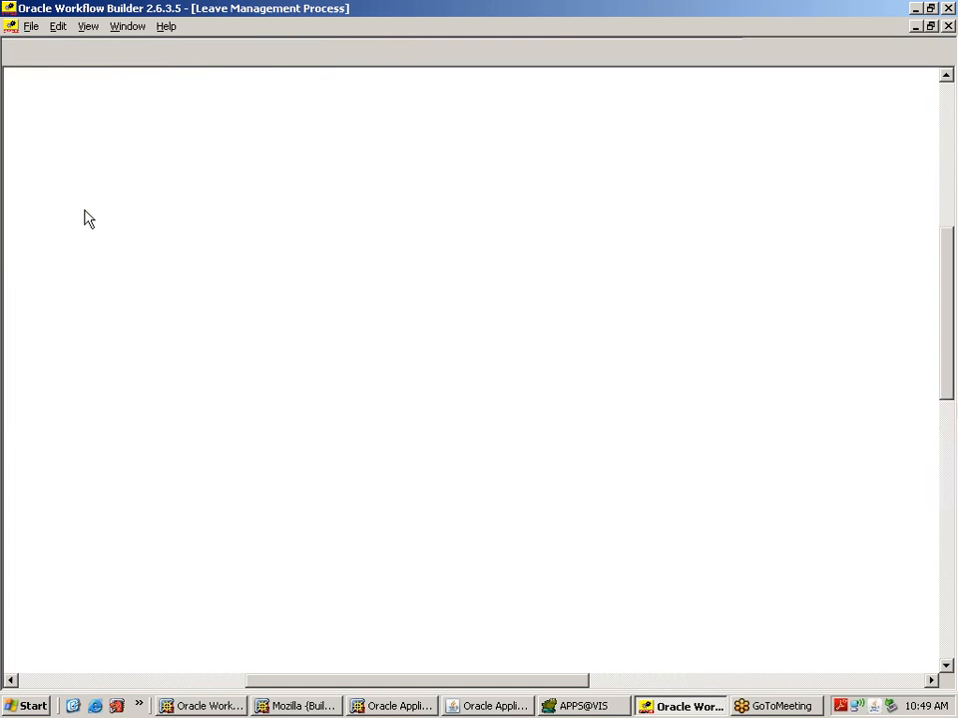
{"action": "left_click", "coordinate": [948, 27]}
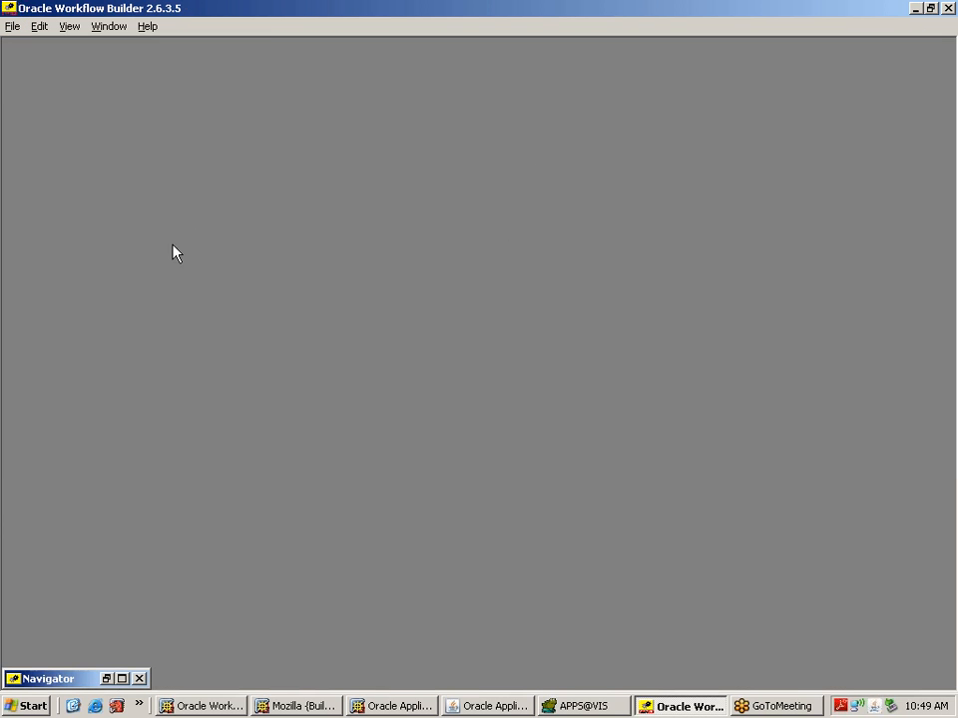
{"action": "left_click", "coordinate": [122, 678]}
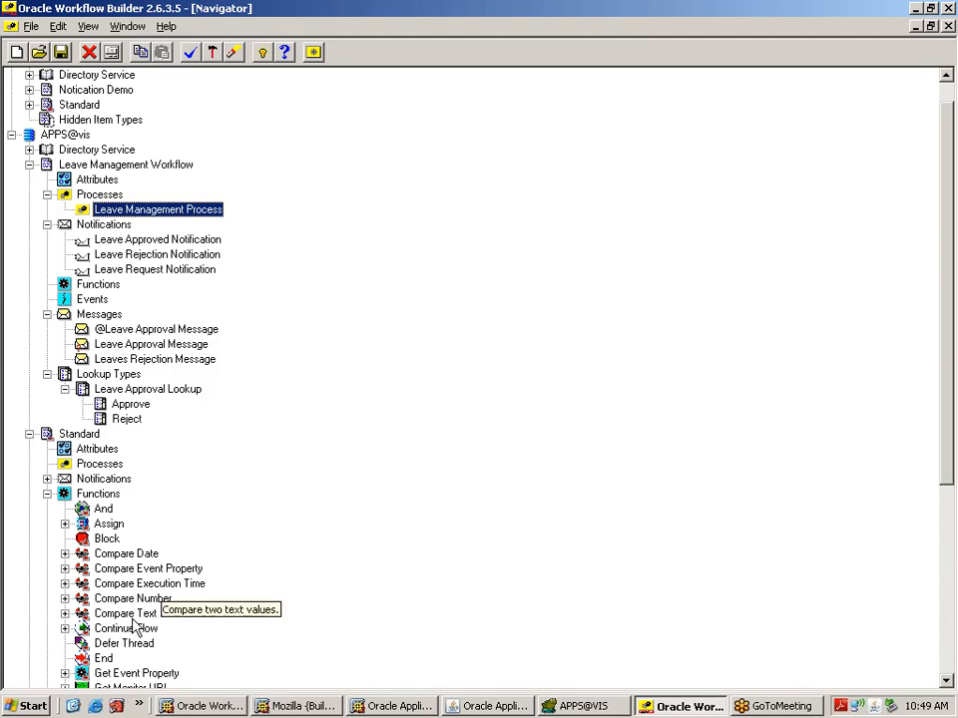
Step: Collapse and re-expand the Processes node in the Navigator
{"action": "left_click", "coordinate": [98, 195]}
{"action": "right_click", "coordinate": [91, 198]}
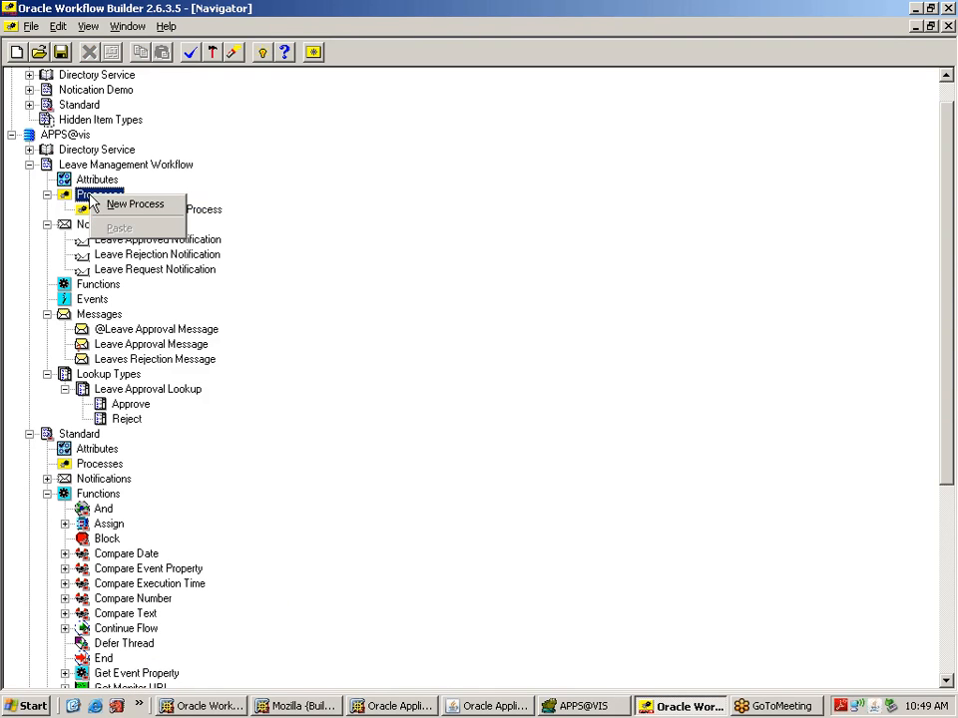
{"action": "key", "text": "Escape"}
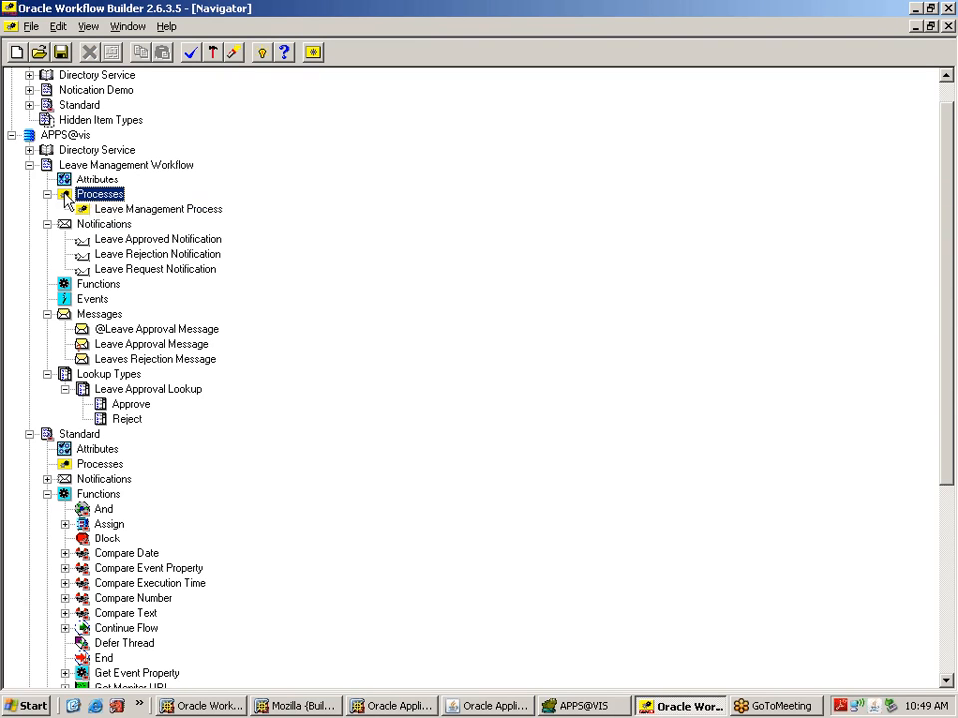
{"action": "double_click", "coordinate": [66, 200]}
{"action": "double_click", "coordinate": [66, 200]}
{"action": "left_click", "coordinate": [28, 27]}
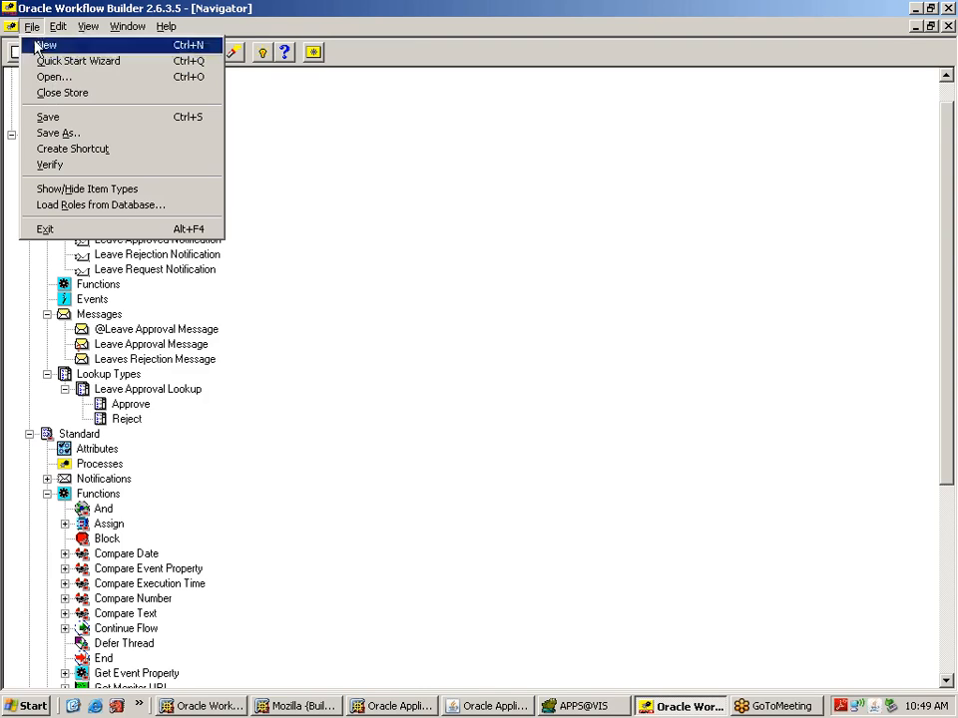
Step: Inspect the Quick Start wizard's NEW_TYPE item type and process name fields, close it, and collapse Leave Management Workflow
{"action": "left_click", "coordinate": [56, 62]}
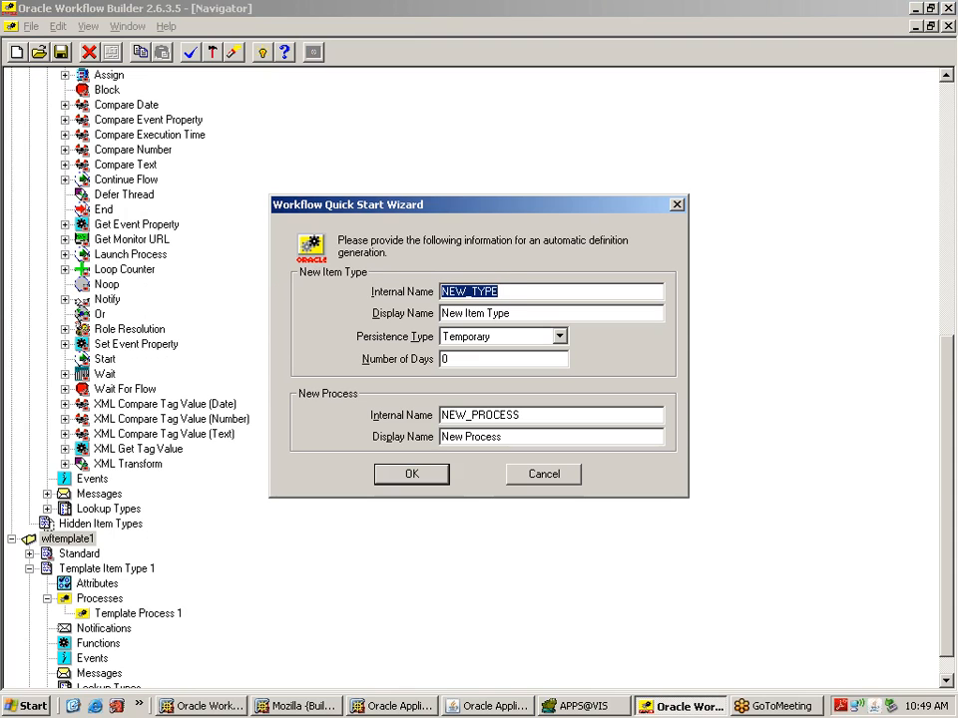
{"action": "left_click", "coordinate": [500, 293]}
{"action": "left_click_drag", "start_coordinate": [500, 293], "coordinate": [439, 292]}
{"action": "left_click", "coordinate": [501, 293]}
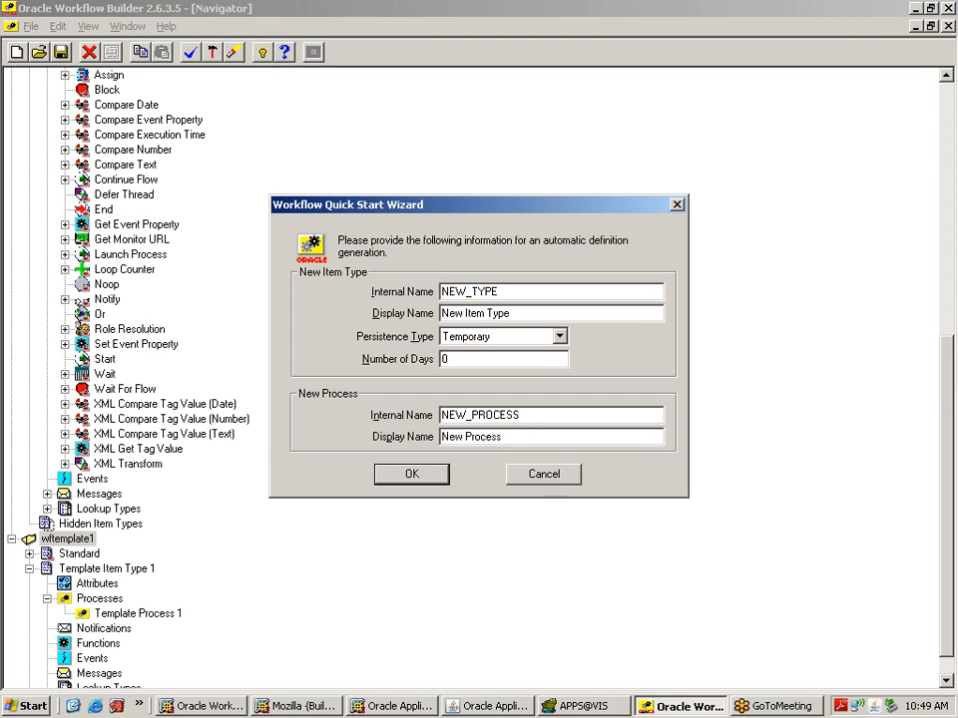
{"action": "left_click_drag", "start_coordinate": [521, 415], "coordinate": [450, 415]}
{"action": "left_click_drag", "start_coordinate": [501, 437], "coordinate": [468, 436]}
{"action": "left_click_drag", "start_coordinate": [502, 293], "coordinate": [450, 292]}
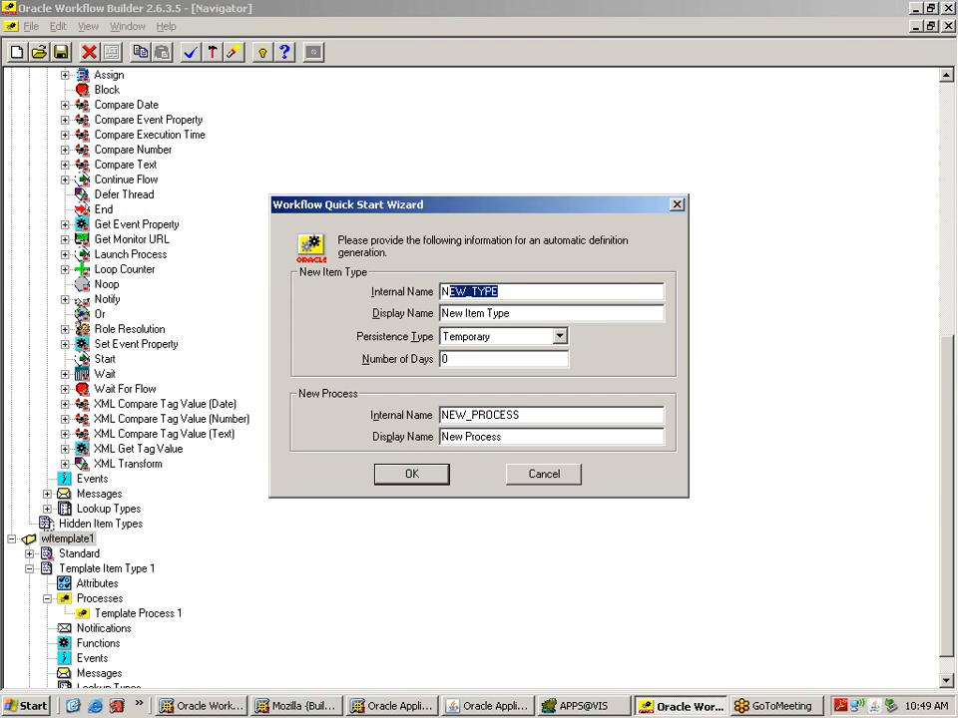
{"action": "left_click", "coordinate": [677, 205]}
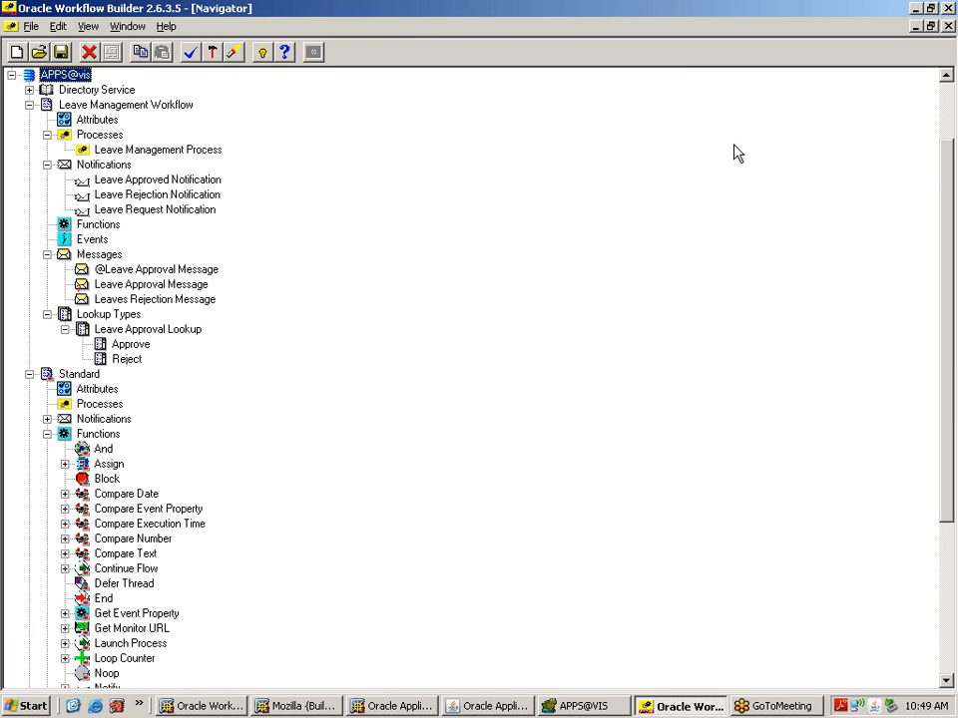
{"action": "left_click", "coordinate": [28, 105]}
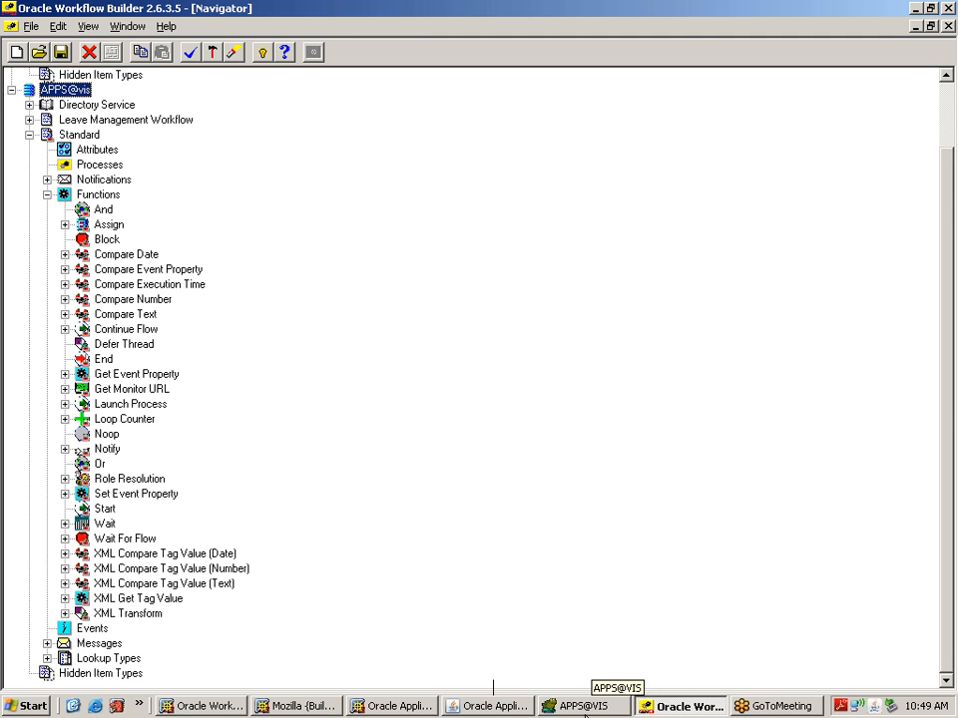
Step: Fill the process argument with 'XXLVMGMT' in Toad, then expand Leave Management Workflow in Workflow Builder
{"action": "left_click", "coordinate": [567, 705]}
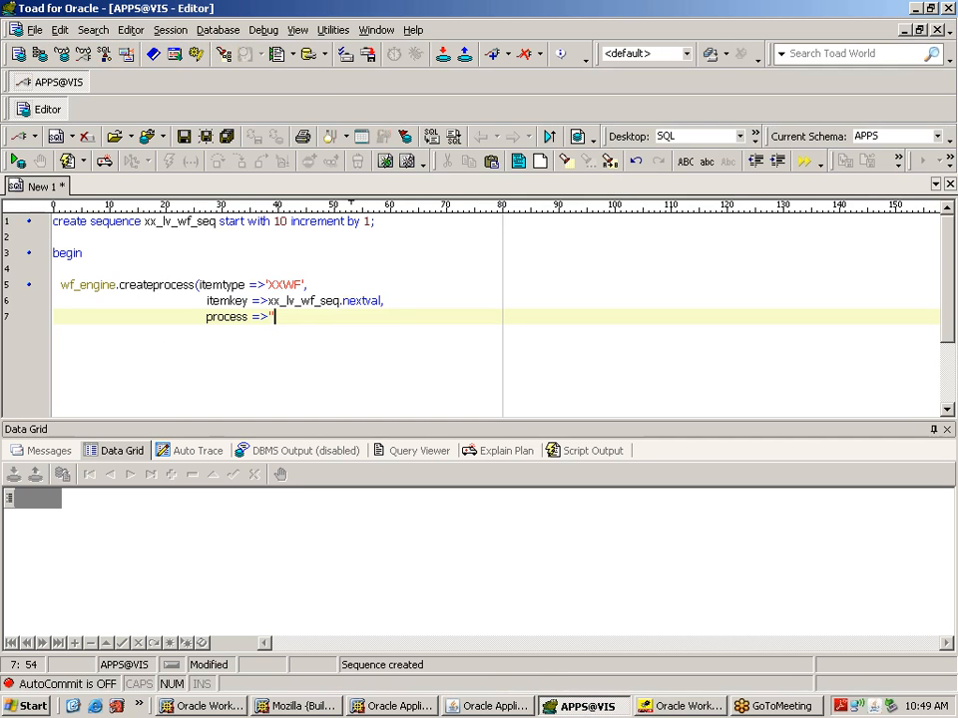
{"action": "key", "text": "Left"}
{"action": "type", "text": "XXLVMGMT"}
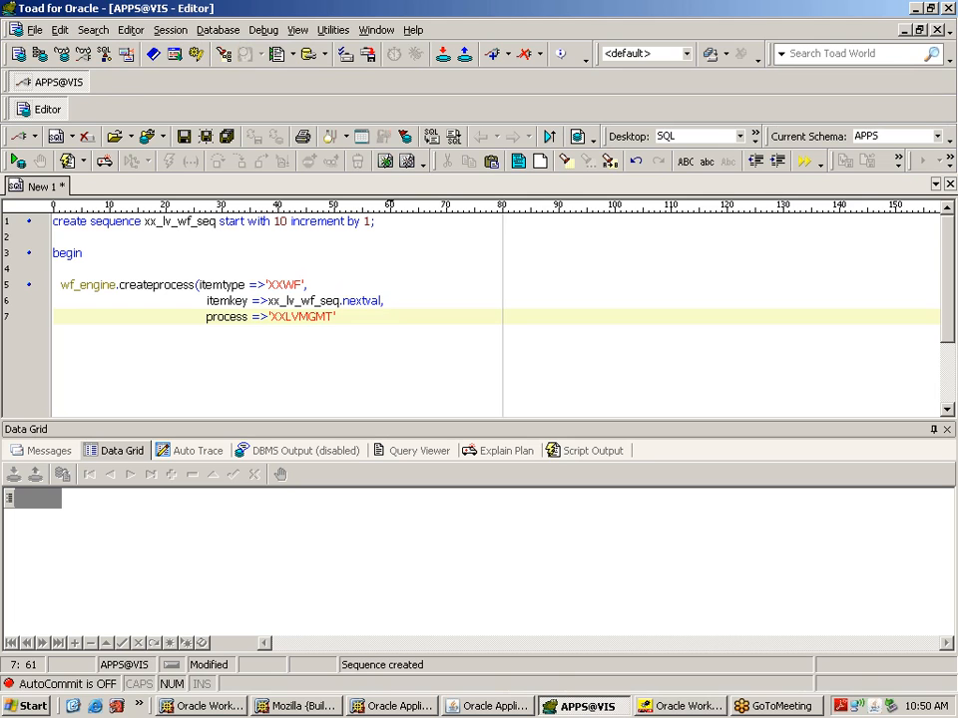
{"action": "left_click", "coordinate": [649, 713]}
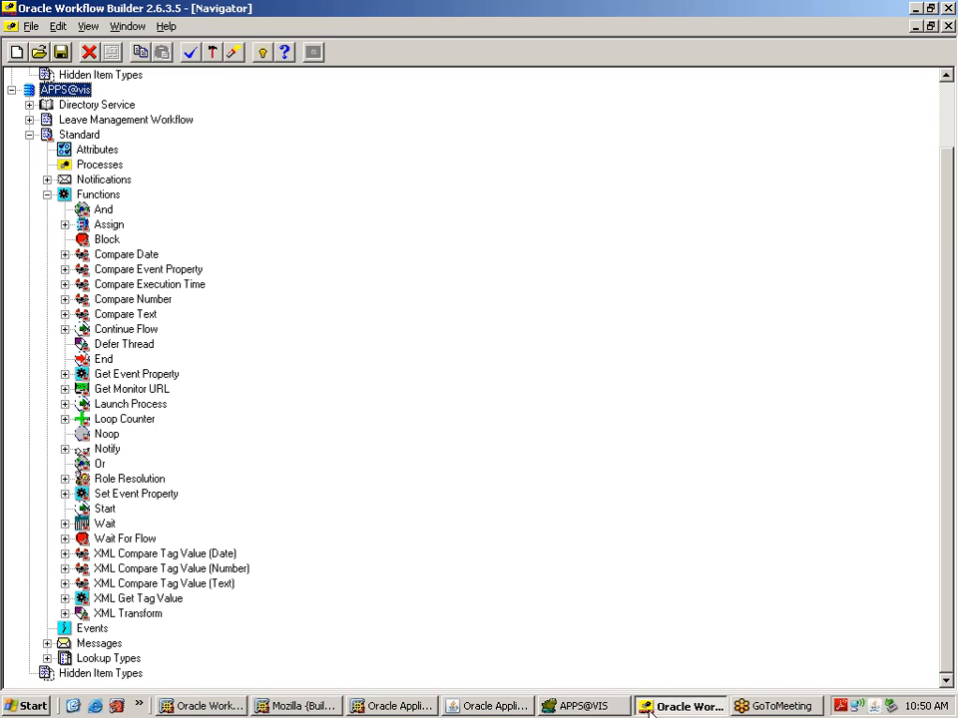
{"action": "left_click", "coordinate": [30, 120]}
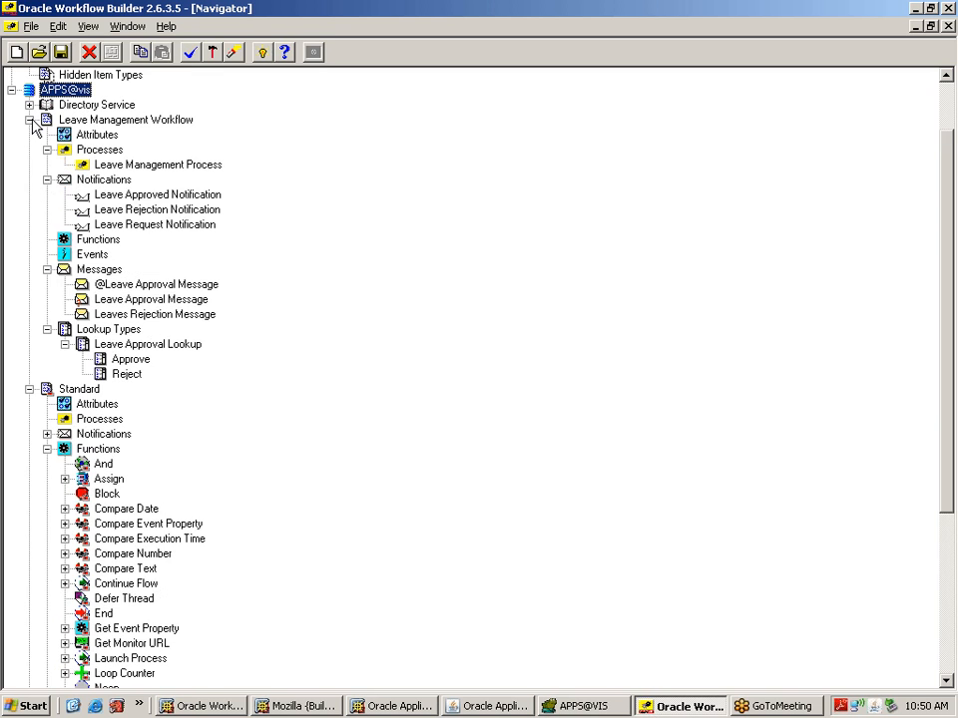
Step: Confirm Leave Management Workflow's internal name is XXLVMGMT in its properties, then return to the browser
{"action": "left_click", "coordinate": [85, 166]}
{"action": "double_click", "coordinate": [47, 124]}
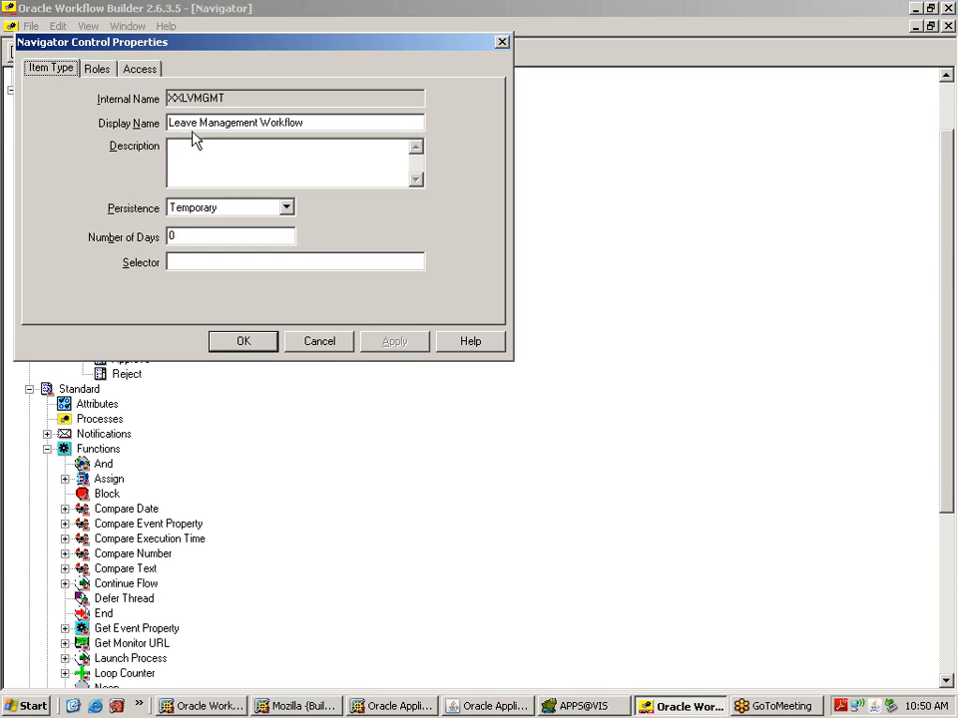
{"action": "left_click_drag", "start_coordinate": [231, 99], "coordinate": [151, 96]}
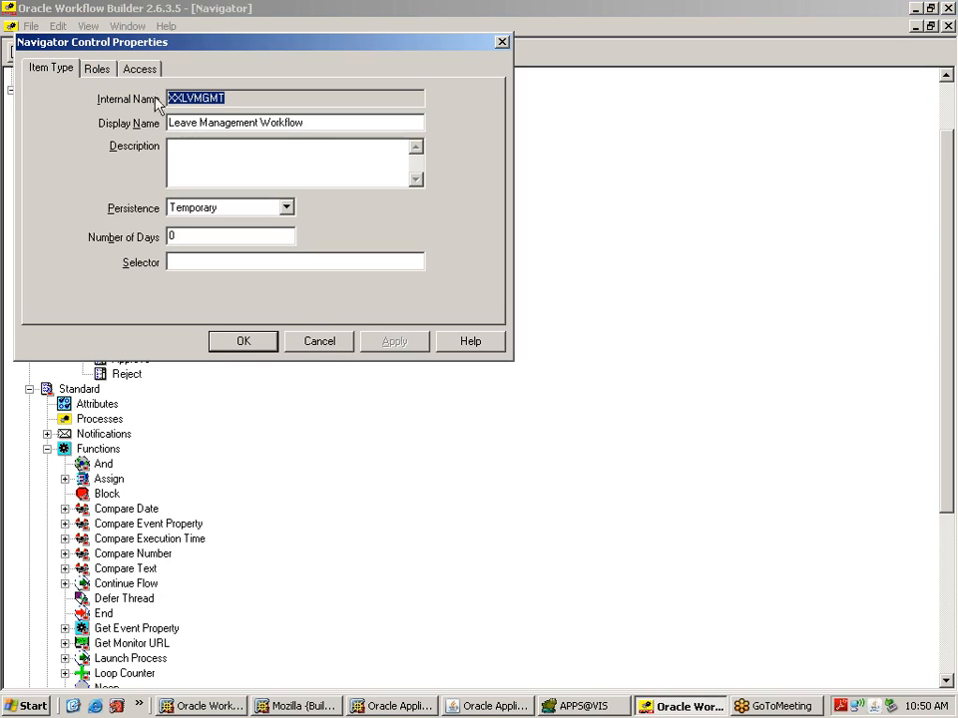
{"action": "left_click", "coordinate": [337, 352]}
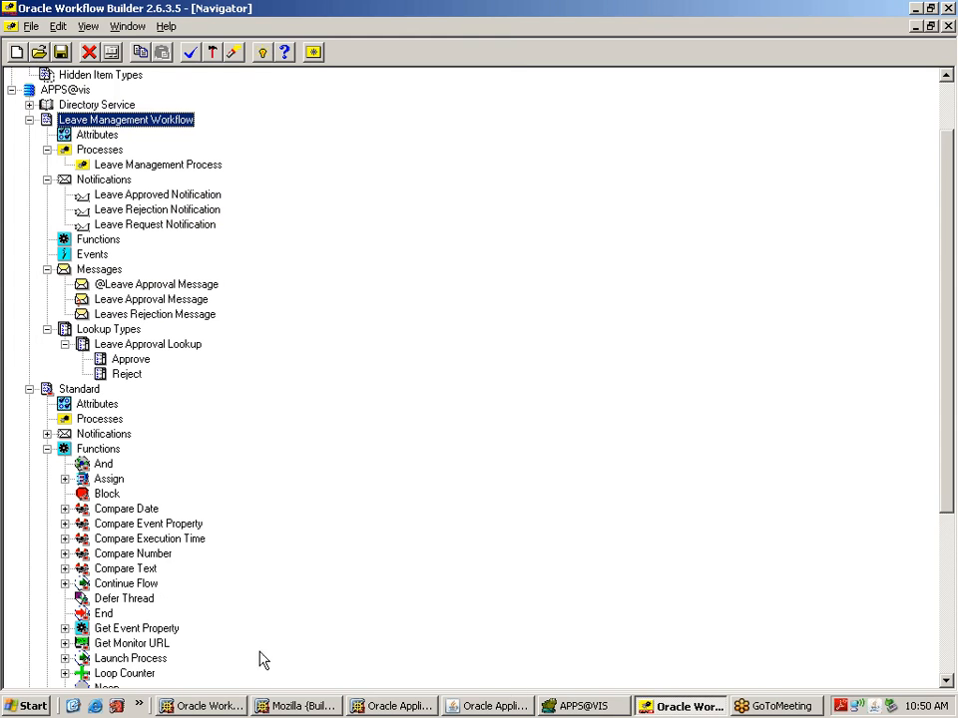
{"action": "left_click", "coordinate": [188, 705]}
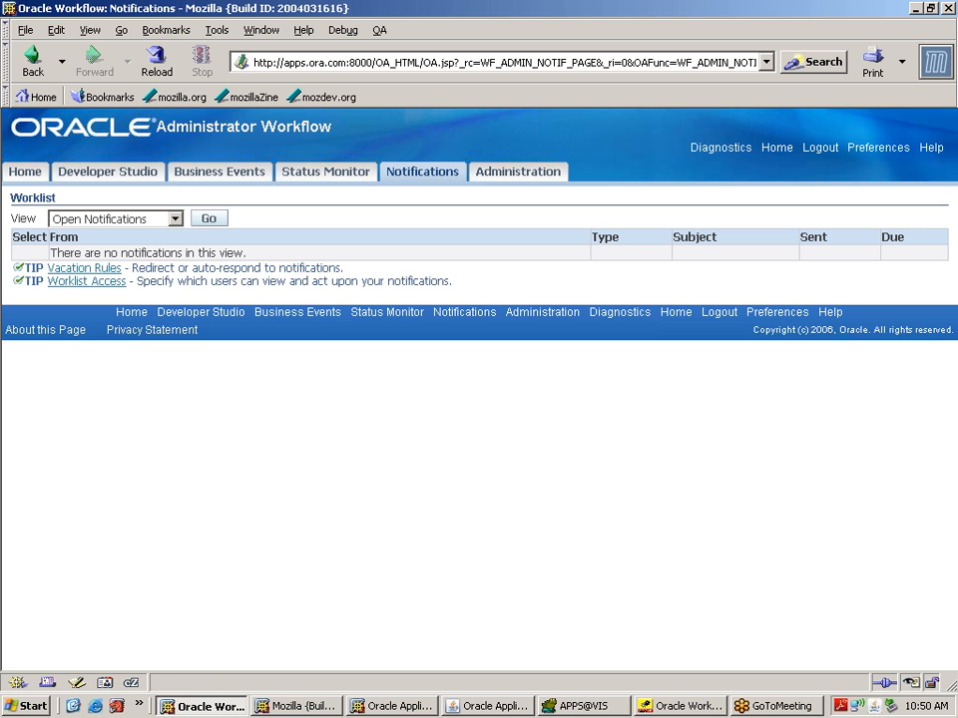
Step: Search the Status Monitor for type XXLVMGMT, then log out of Workflow Administrator
{"action": "left_click", "coordinate": [313, 179]}
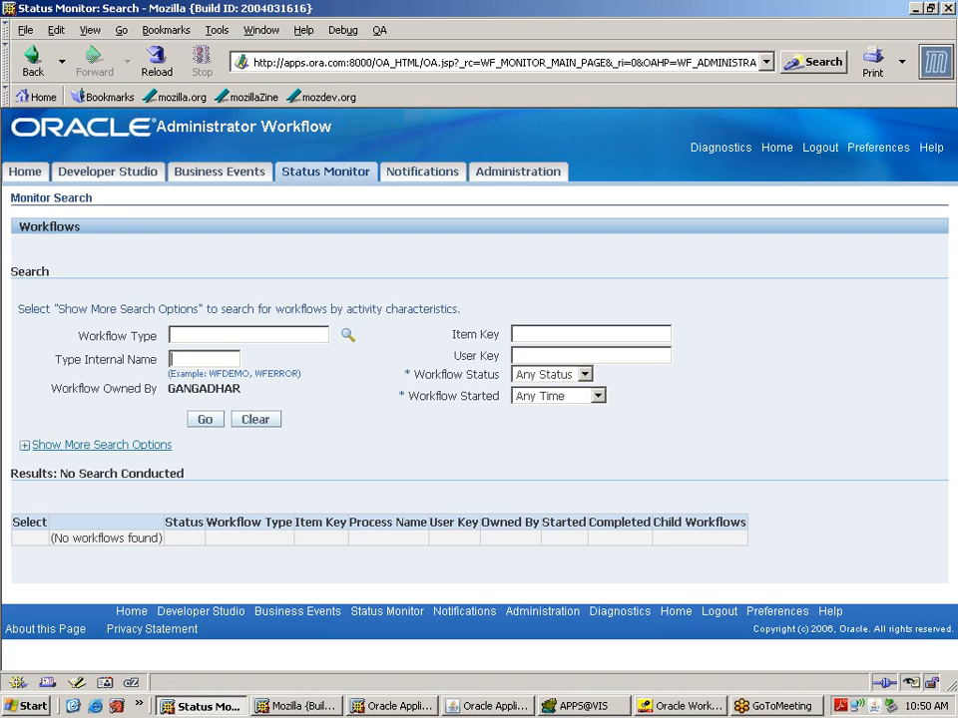
{"action": "type", "text": "XXLVMGMT"}
{"action": "left_click", "coordinate": [205, 420]}
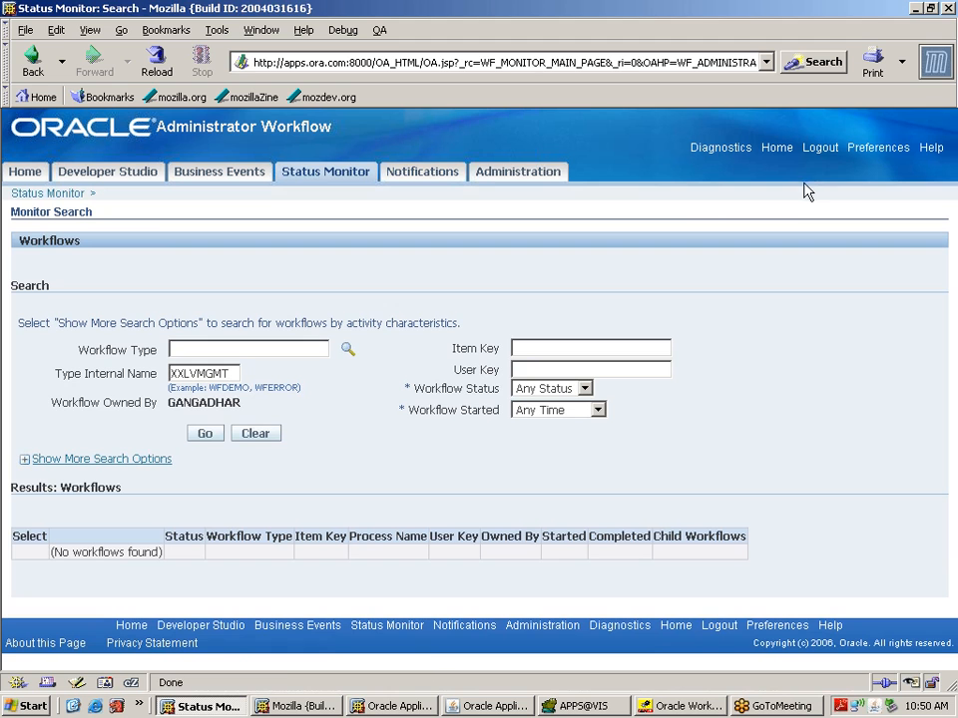
{"action": "left_click", "coordinate": [819, 150]}
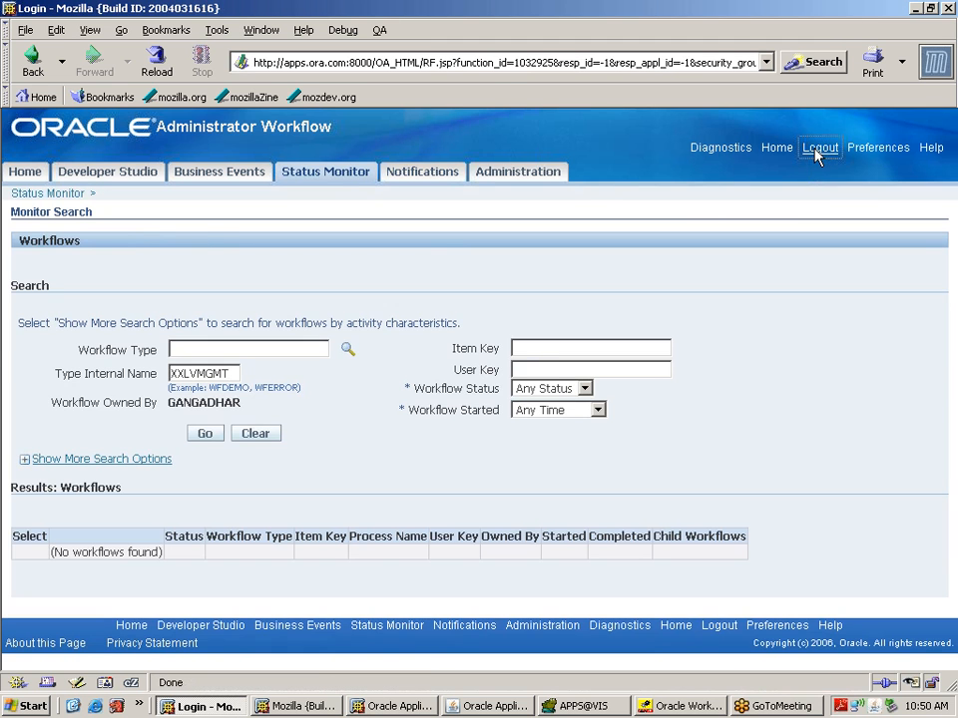
Step: Log in as the system administrator and open Workflow Administrator's Developer Studio workflow types search
{"action": "type", "text": "s"}
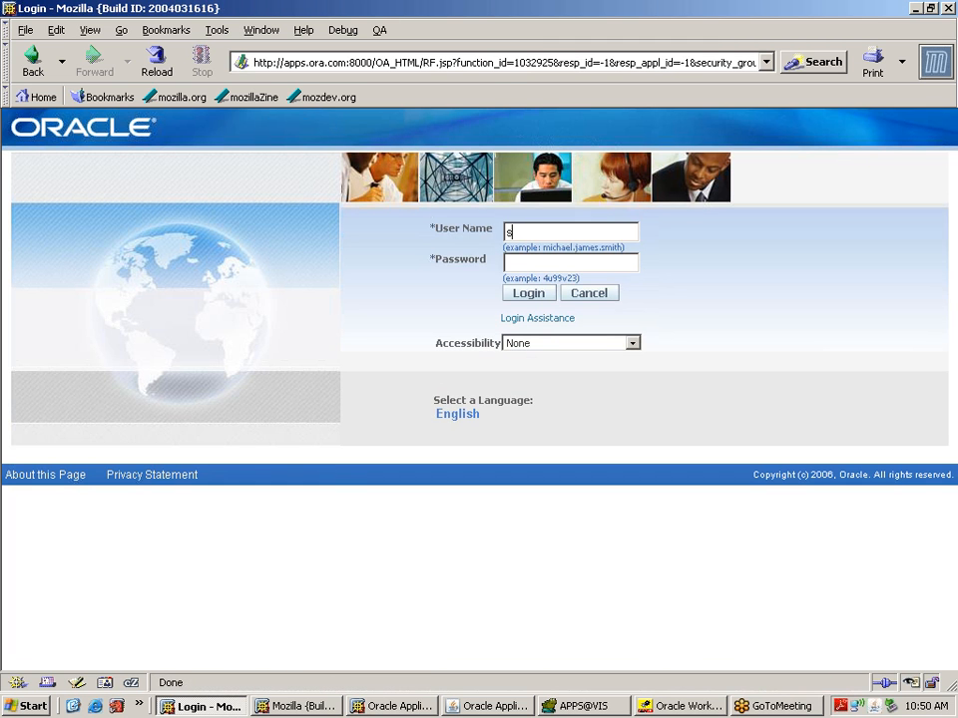
{"action": "type", "text": "ysadmin"}
{"action": "key", "text": "Tab"}
{"action": "type", "text": "sysadmin"}
{"action": "key", "text": "Return"}
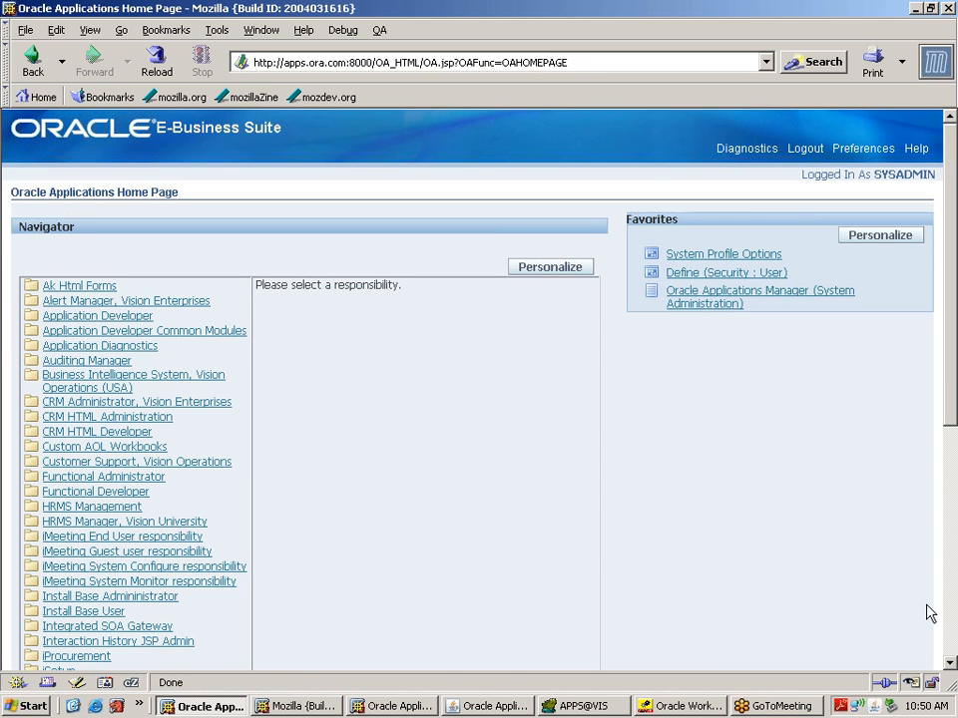
{"action": "left_click", "coordinate": [953, 644]}
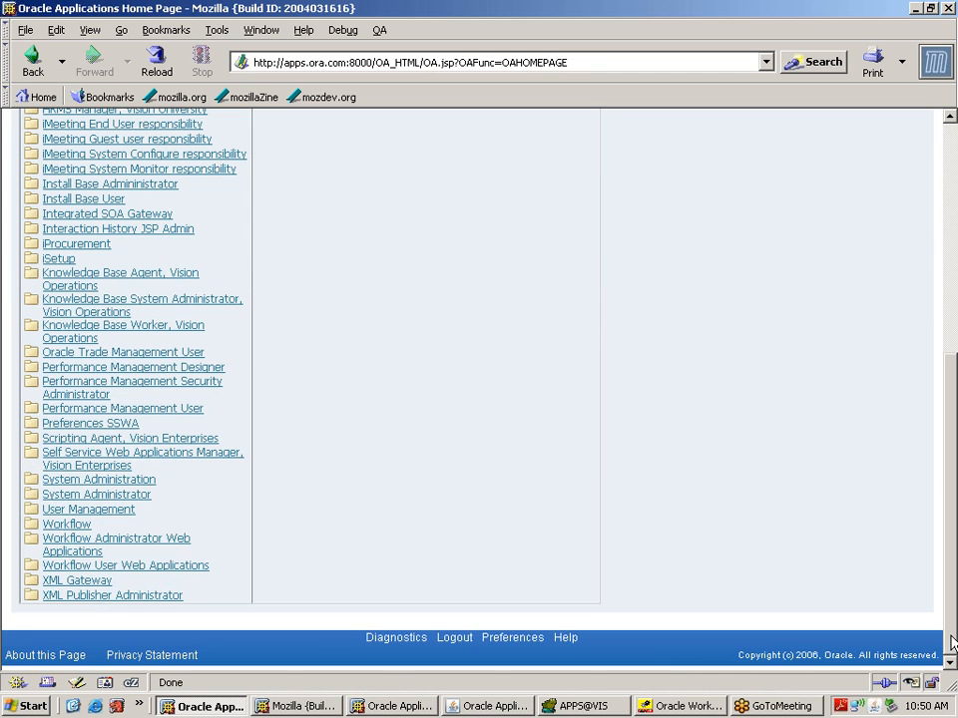
{"action": "left_click", "coordinate": [183, 547]}
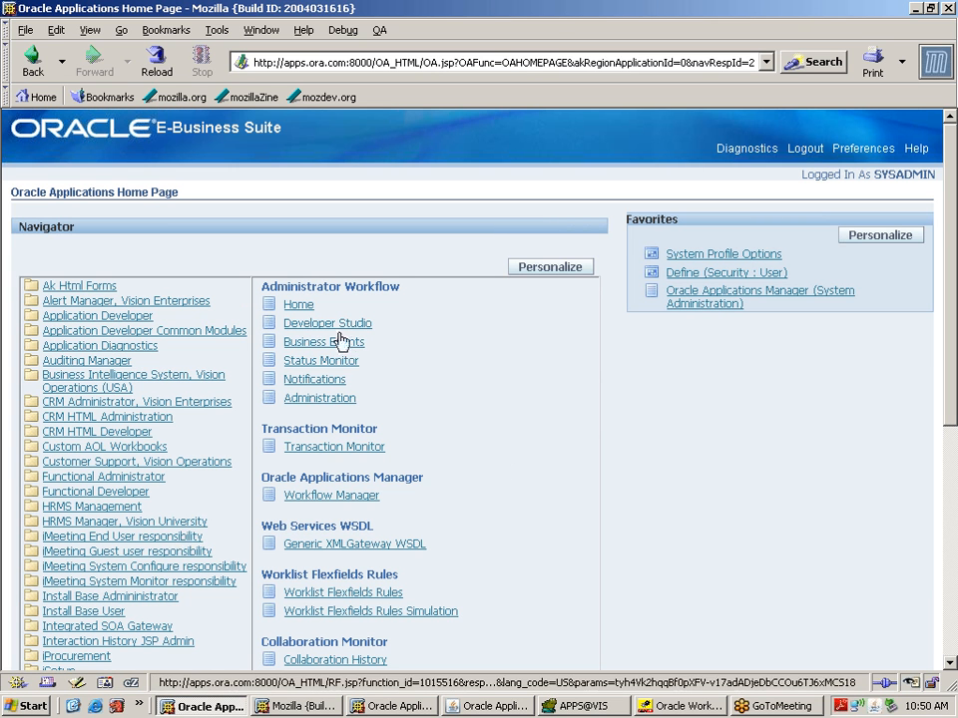
{"action": "left_click", "coordinate": [338, 325]}
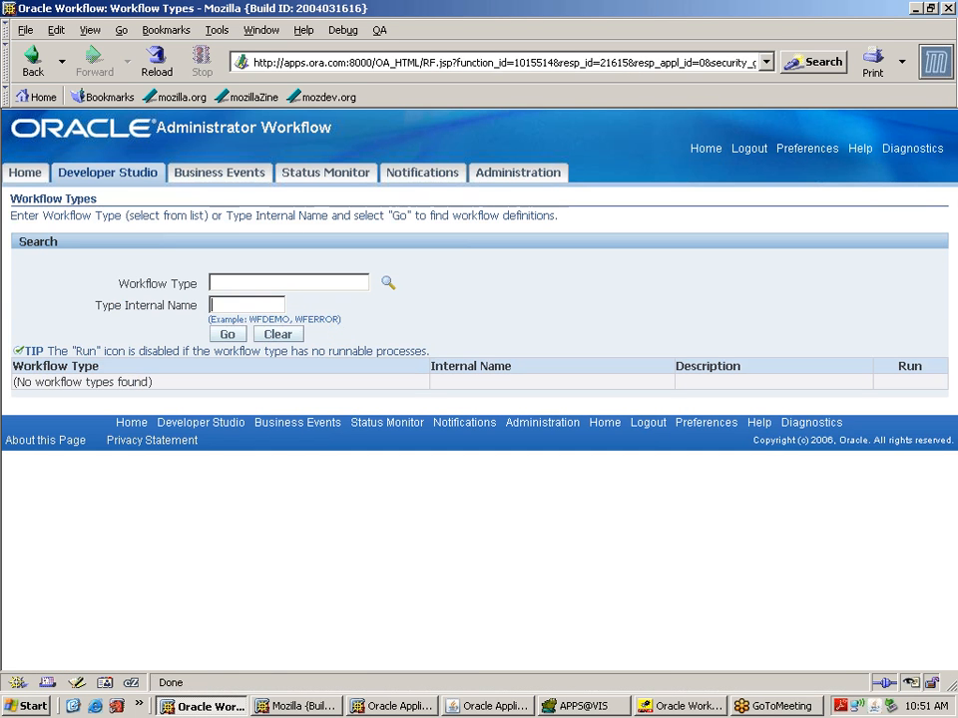
Step: Search Developer Studio for type XXLVMGMT, then list its runs 4, 3 and 2 (all Complete) in Status Monitor
{"action": "type", "text": "XXLVMGMT"}
{"action": "left_click", "coordinate": [227, 335]}
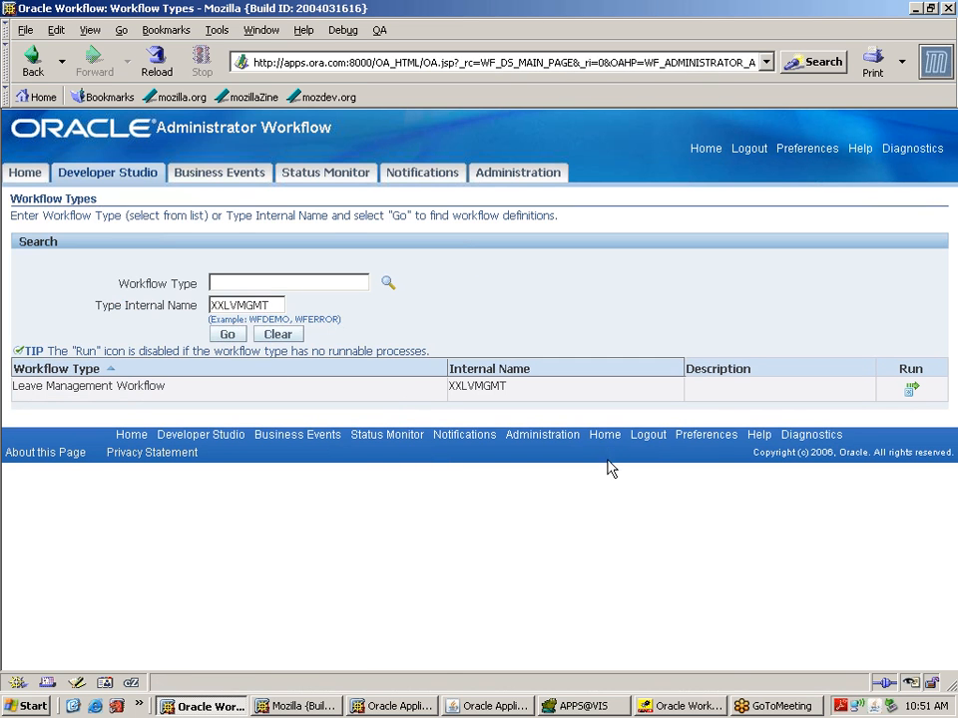
{"action": "left_click", "coordinate": [356, 173]}
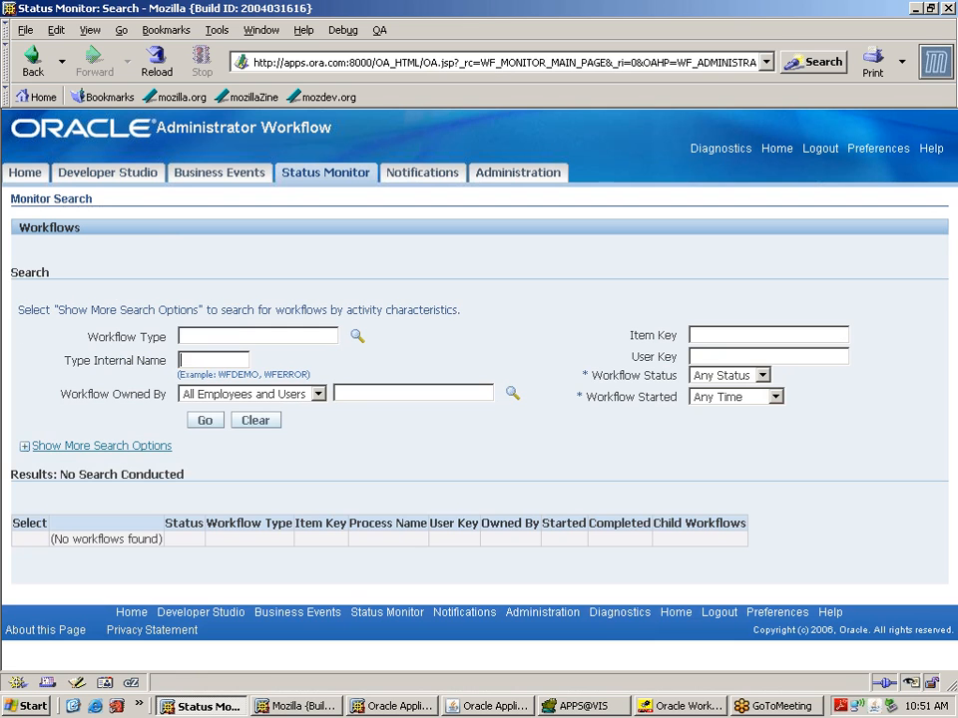
{"action": "type", "text": "XXLVMGMT"}
{"action": "left_click", "coordinate": [206, 420]}
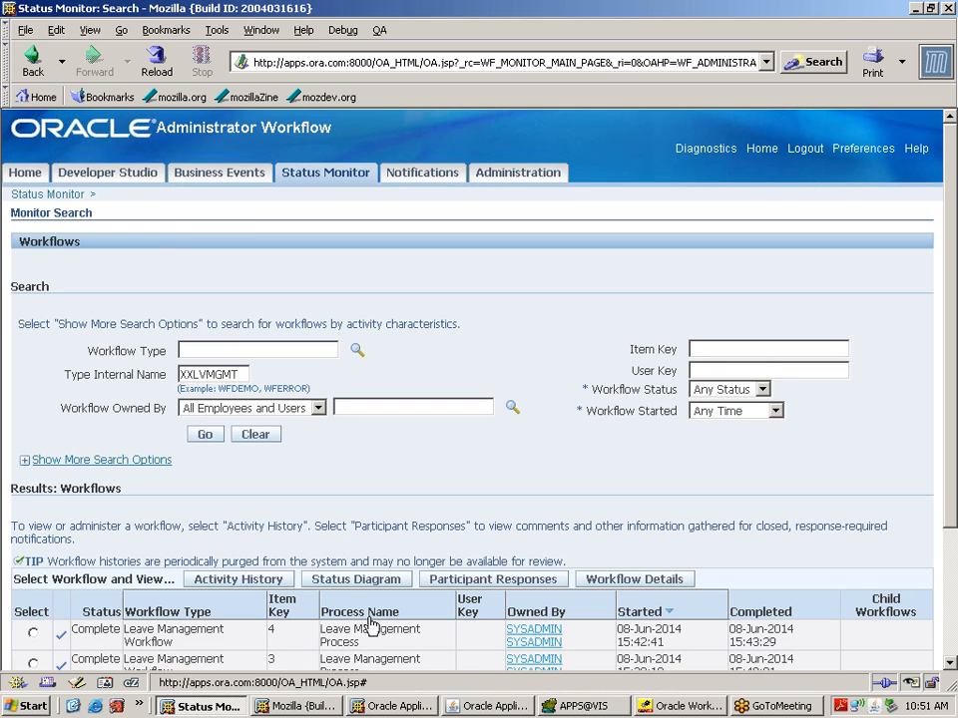
{"action": "left_click", "coordinate": [304, 634]}
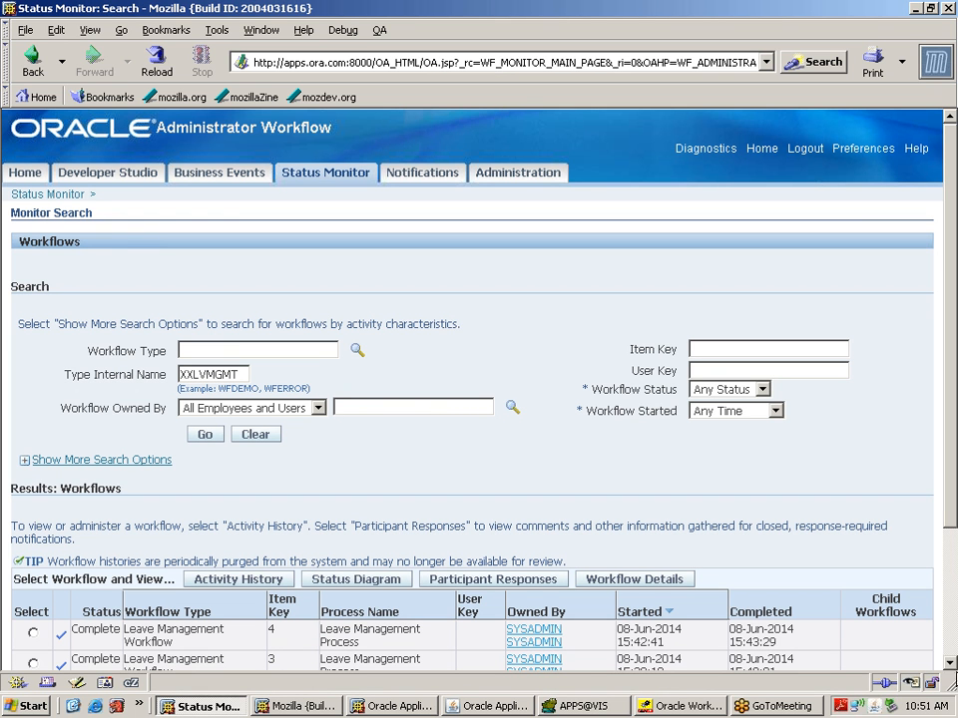
{"action": "scroll", "coordinate": [950, 663], "scroll_direction": "down", "scroll_amount": 5}
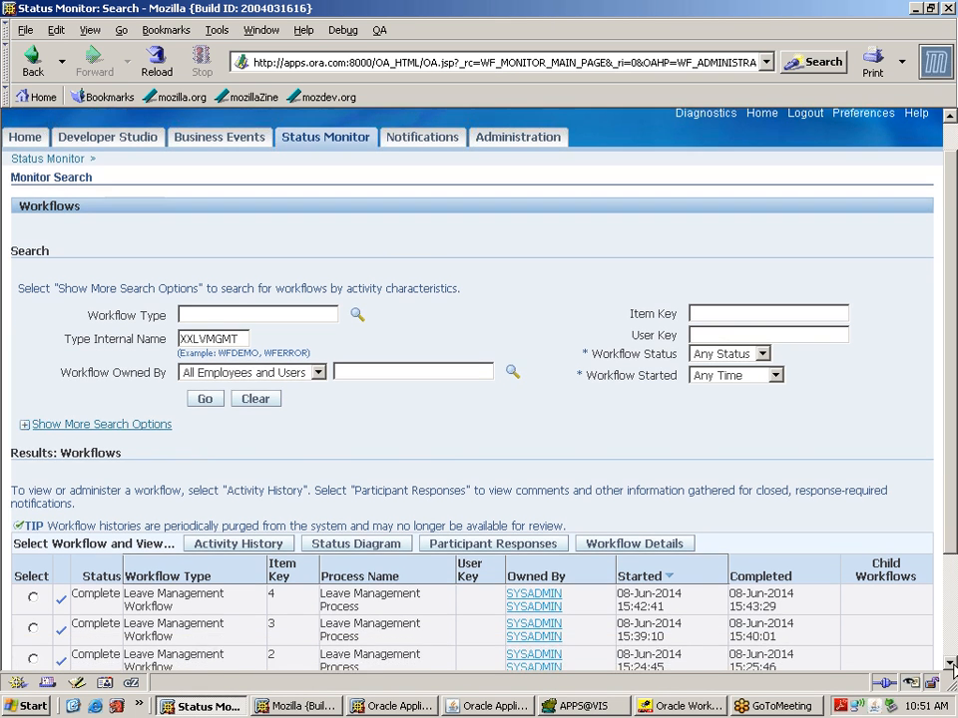
{"action": "scroll", "coordinate": [950, 664], "scroll_direction": "down", "scroll_amount": 4}
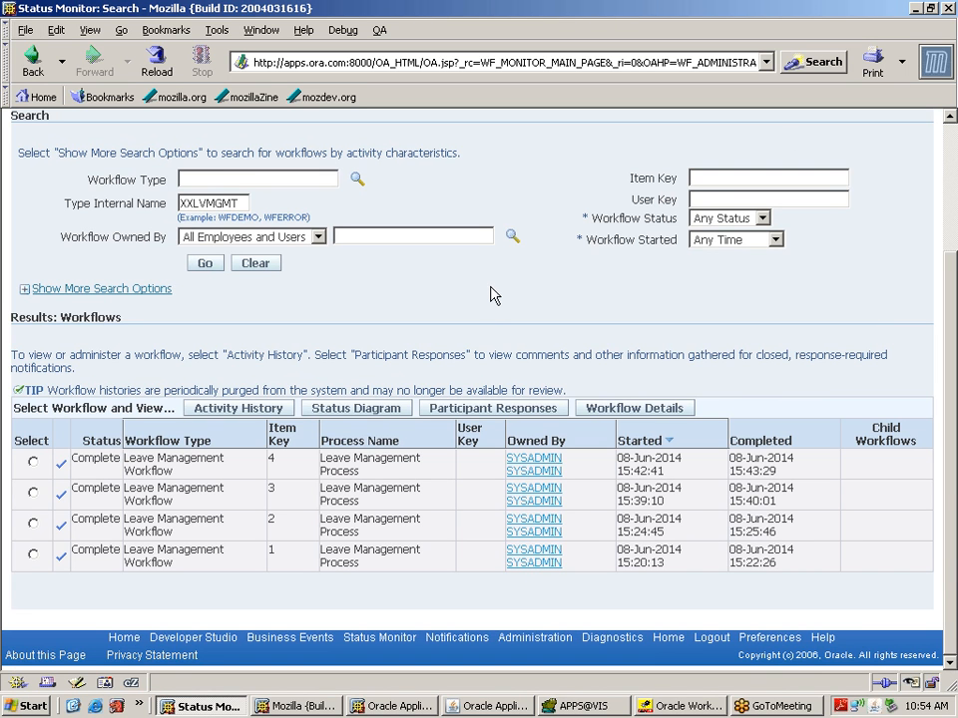
Step: In Toad, replace the itemtype value XXWF on line 5 with 'XXLVMGMT', then return to Workflow Builder
{"action": "left_click", "coordinate": [596, 708]}
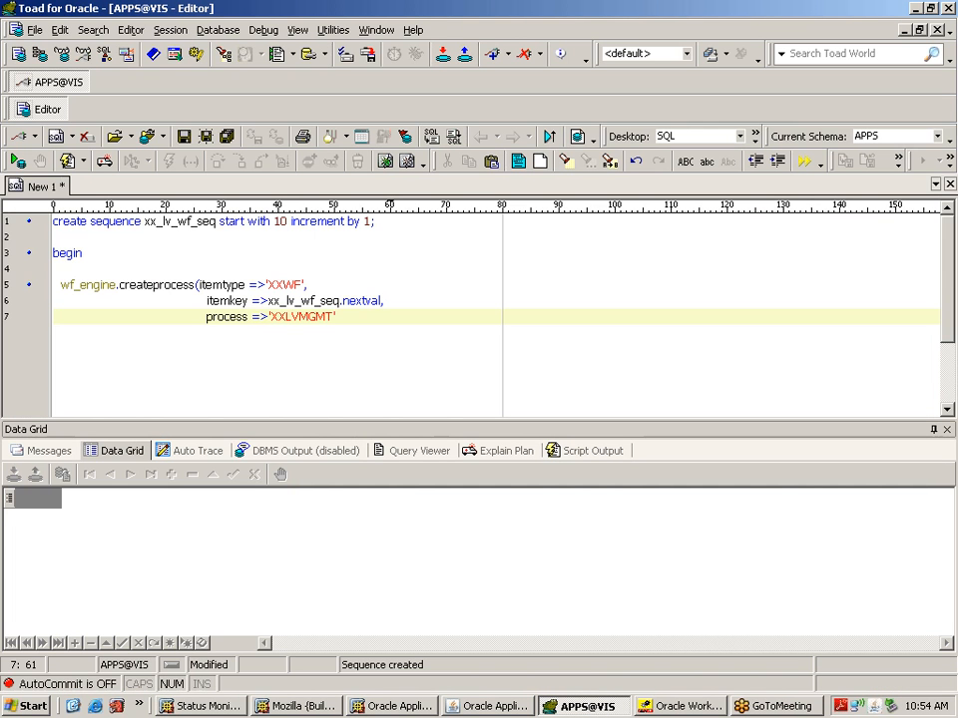
{"action": "double_click", "coordinate": [285, 284]}
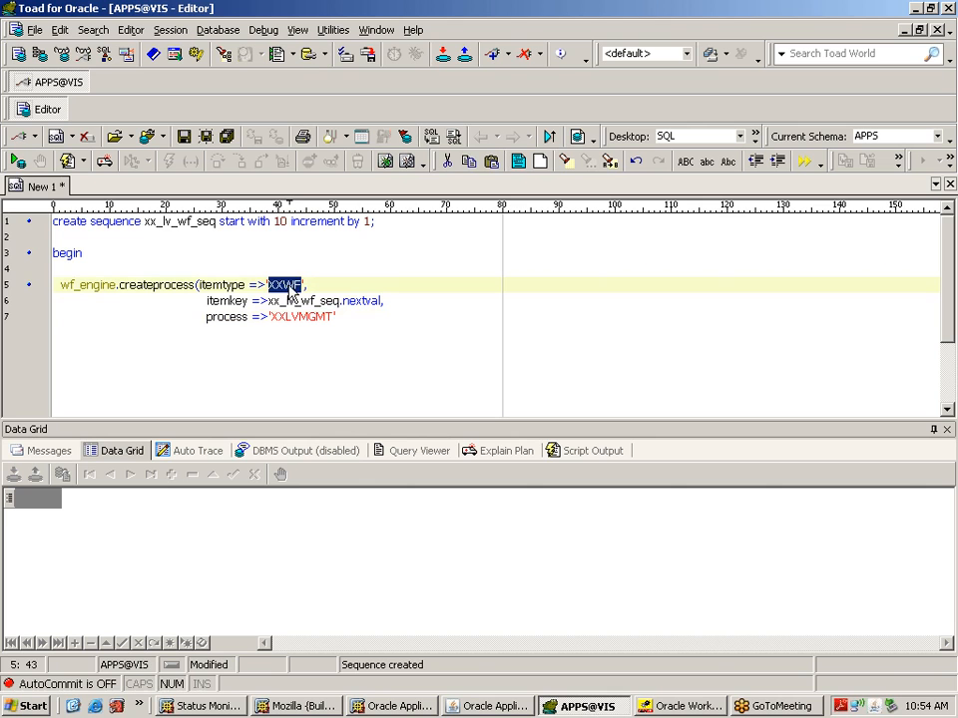
{"action": "left_click", "coordinate": [338, 317]}
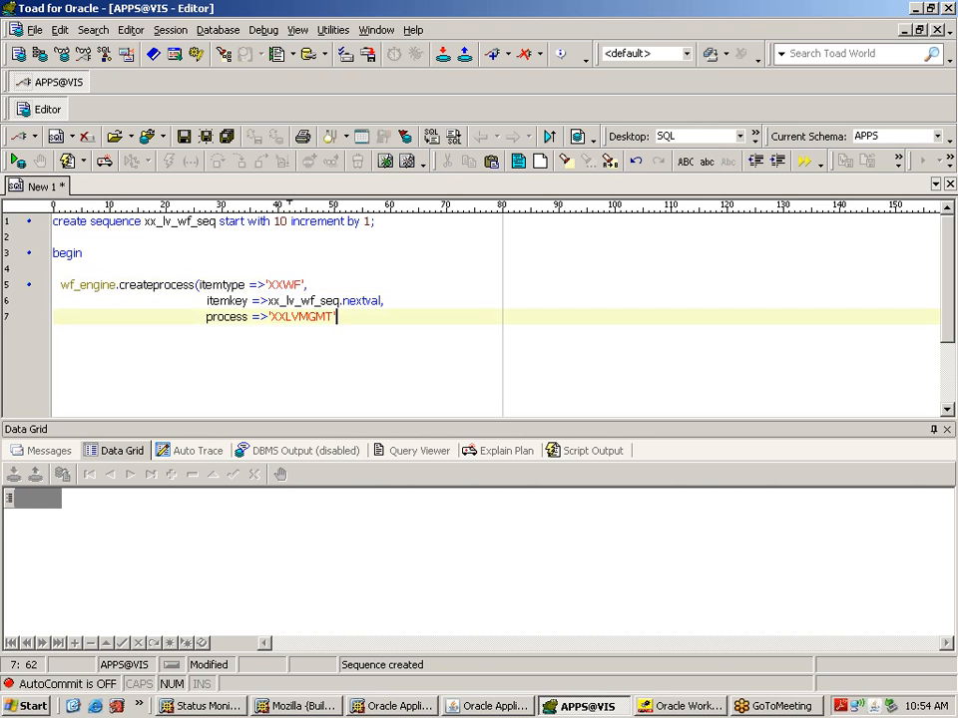
{"action": "left_click", "coordinate": [300, 318]}
{"action": "double_click", "coordinate": [300, 317]}
{"action": "key", "text": "ctrl+c"}
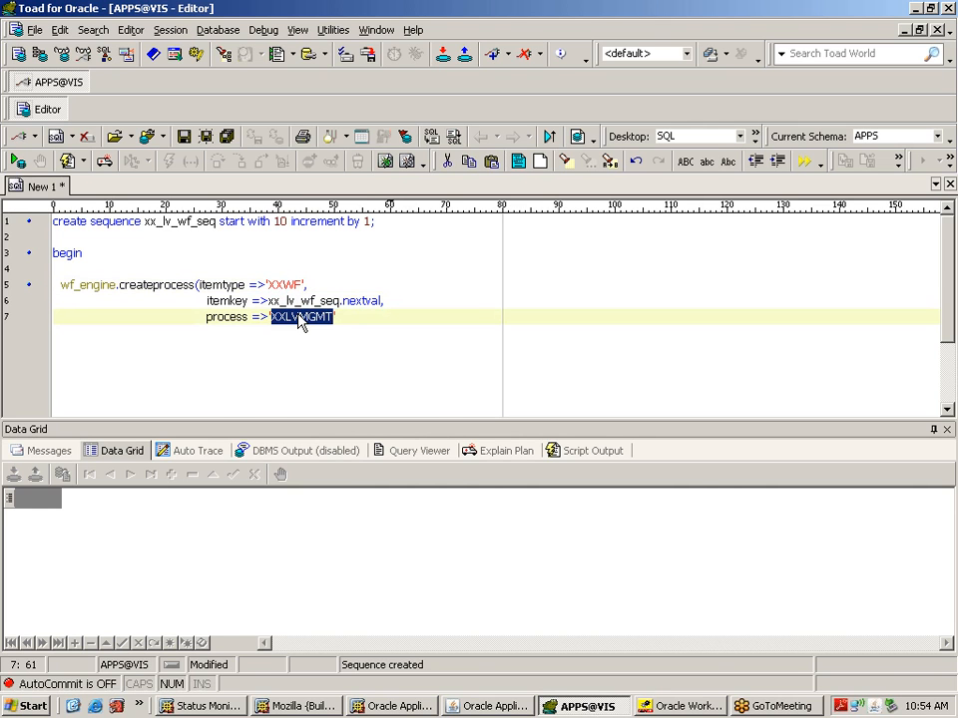
{"action": "double_click", "coordinate": [284, 285]}
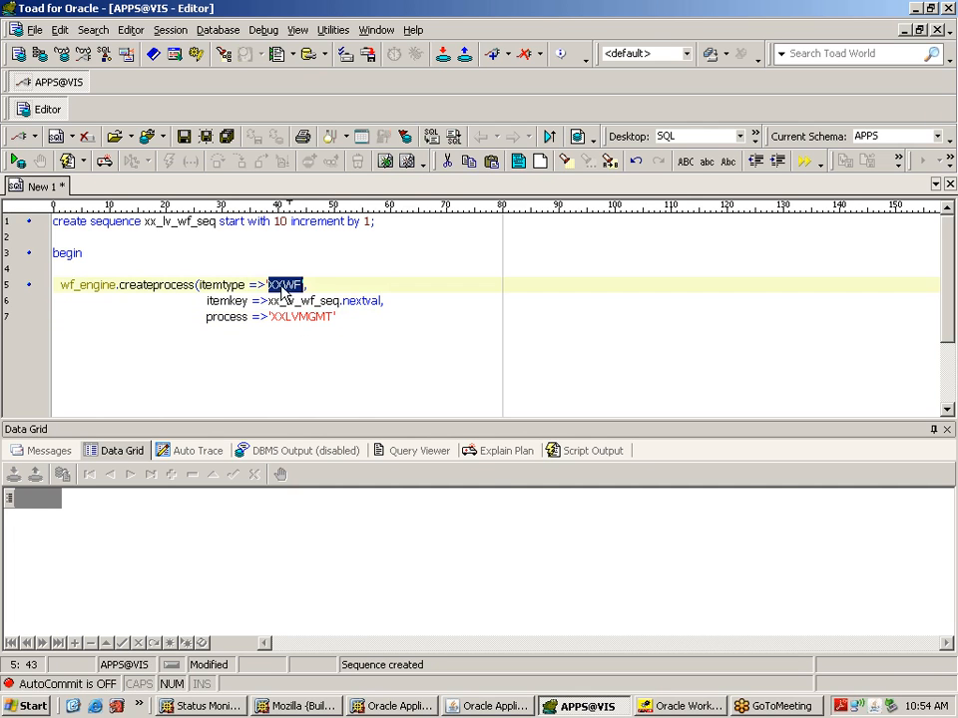
{"action": "key", "text": "ctrl+v"}
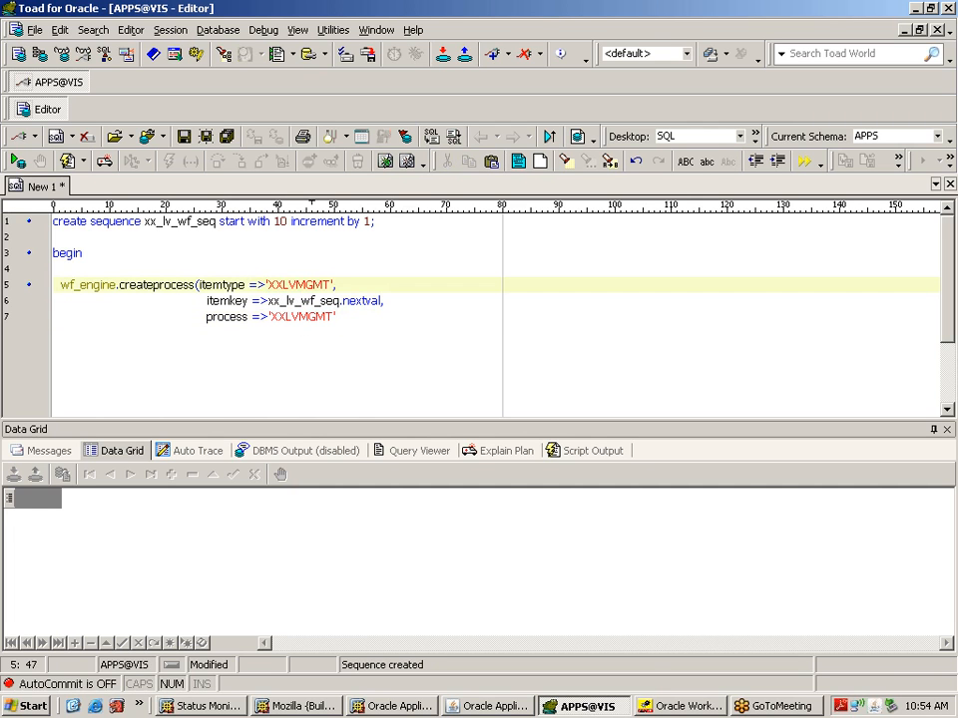
{"action": "double_click", "coordinate": [300, 317]}
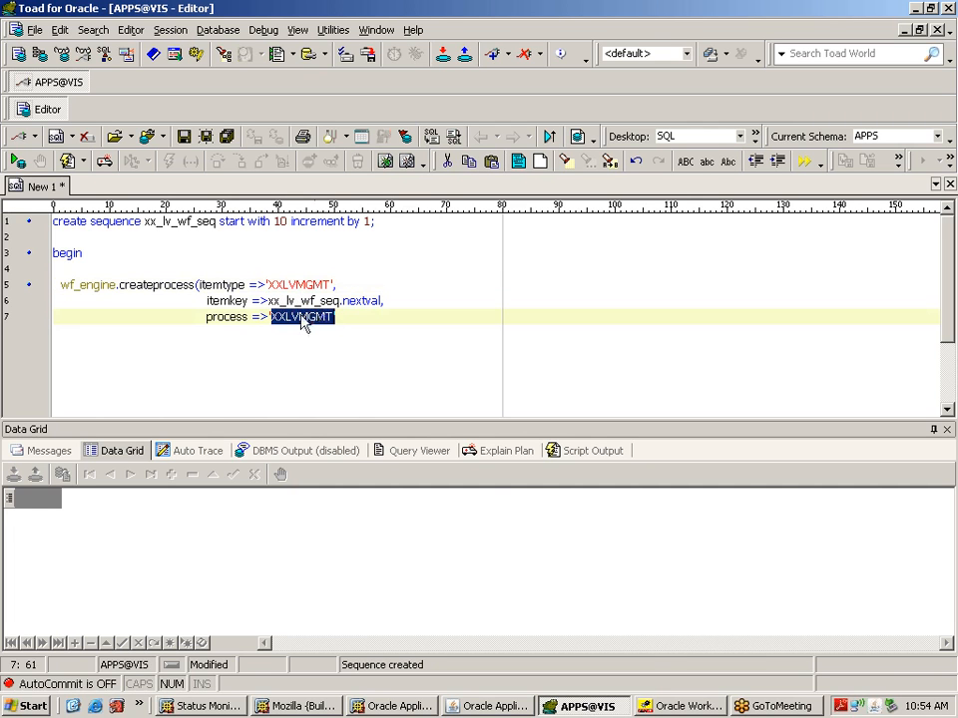
{"action": "left_click", "coordinate": [663, 705]}
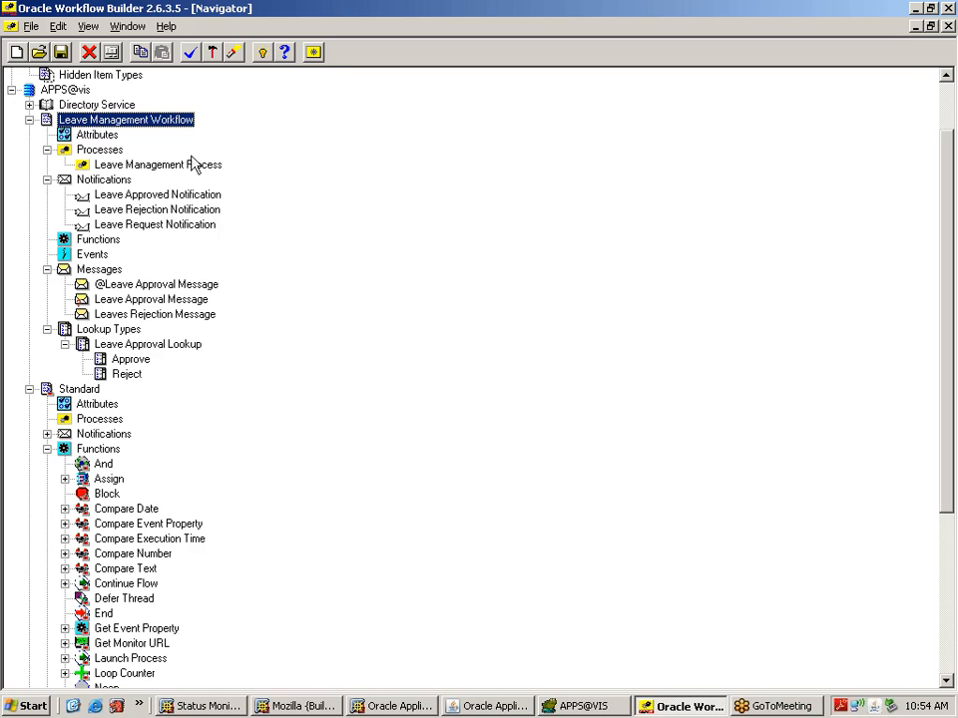
Step: Open the Leave Management Process properties to confirm internal name XXLVMGMTPR, then close them
{"action": "left_click", "coordinate": [89, 154]}
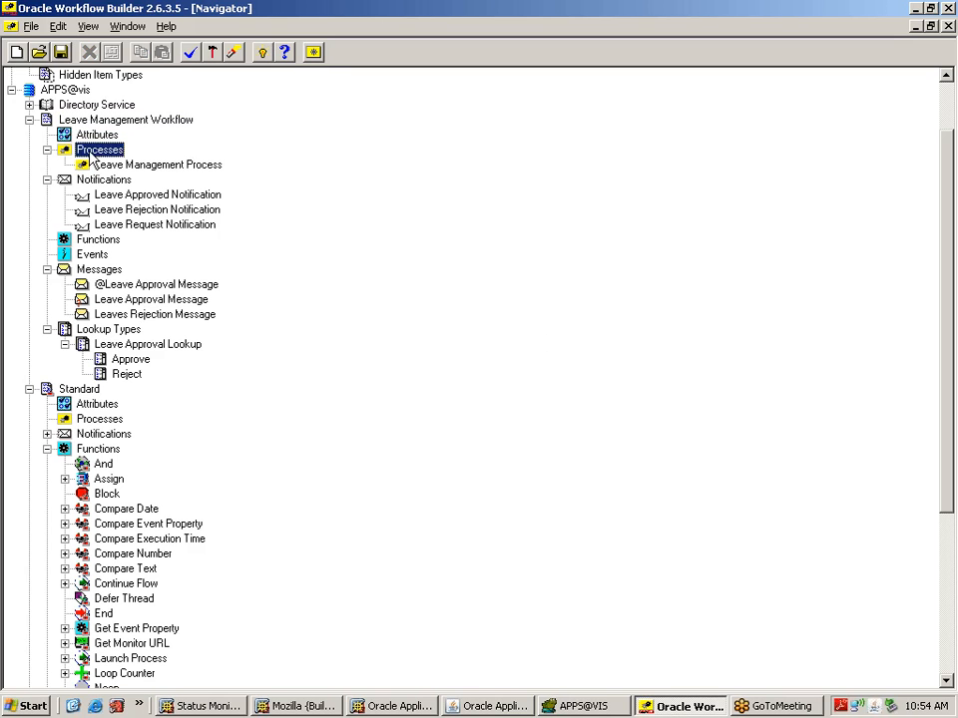
{"action": "left_click", "coordinate": [102, 166]}
{"action": "right_click", "coordinate": [103, 167]}
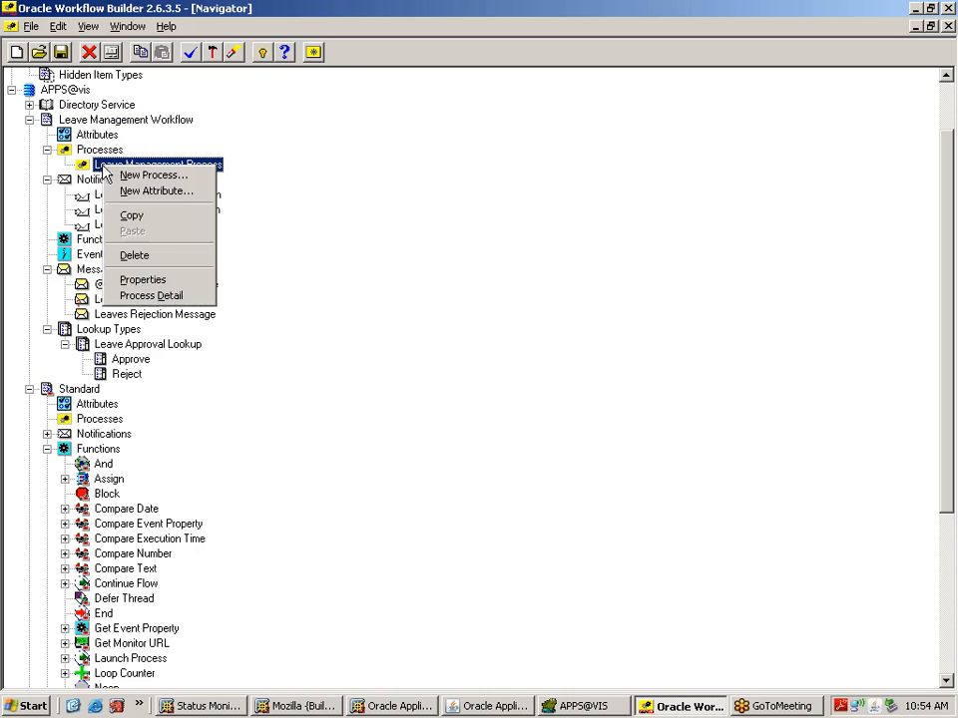
{"action": "left_click", "coordinate": [146, 280]}
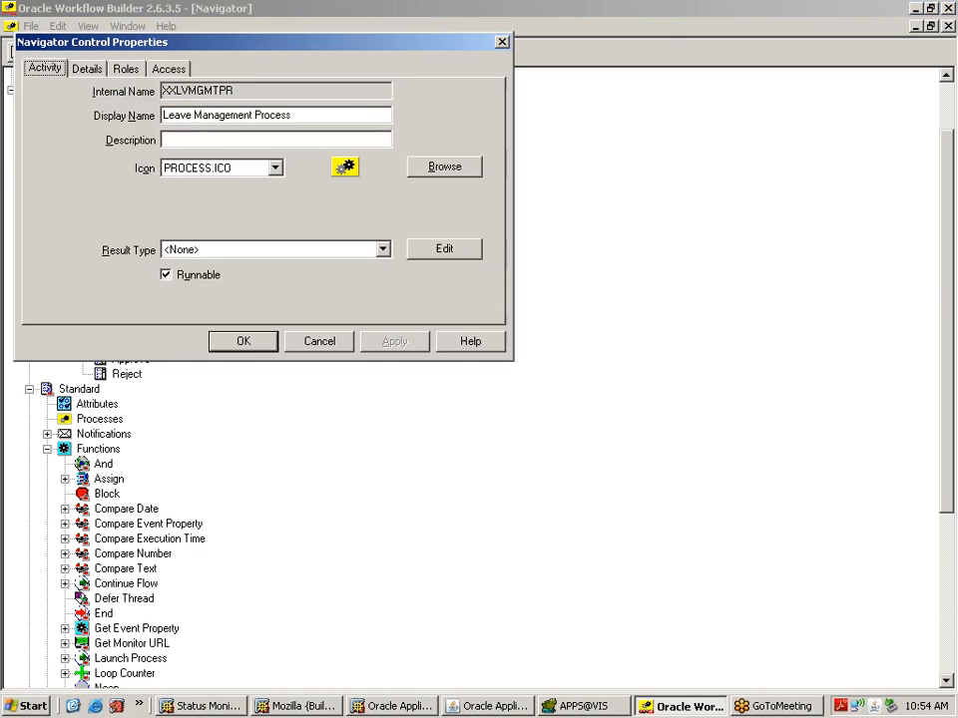
{"action": "left_click", "coordinate": [332, 344]}
Step: Change the process argument to 'XXLVMGMTPR' and close the createprocess call with ); on line 8
{"action": "left_click", "coordinate": [586, 707]}
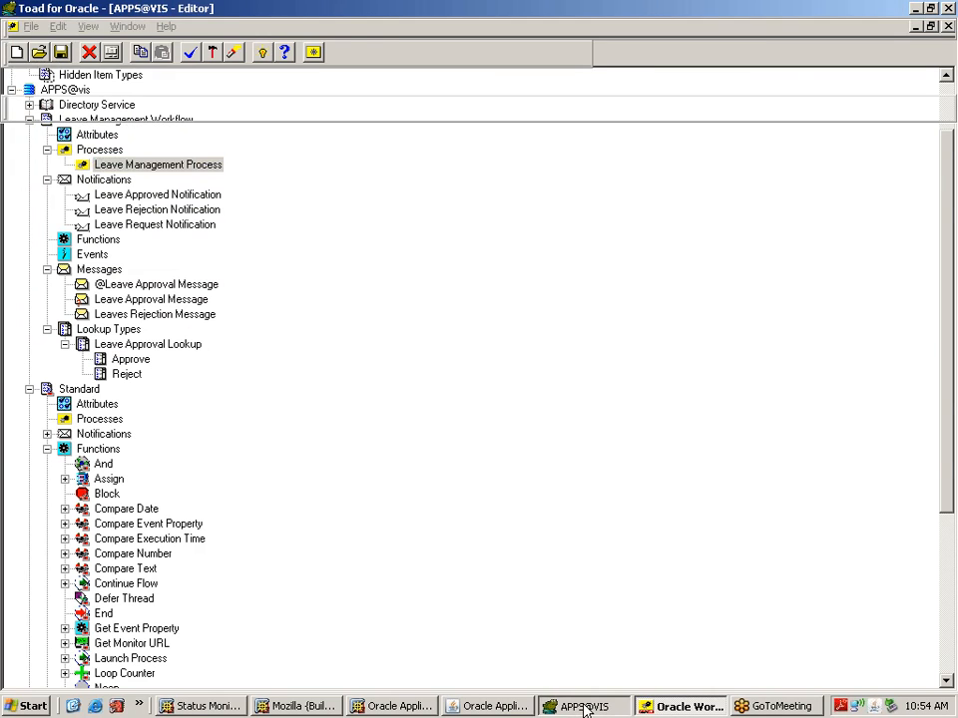
{"action": "key", "text": "End"}
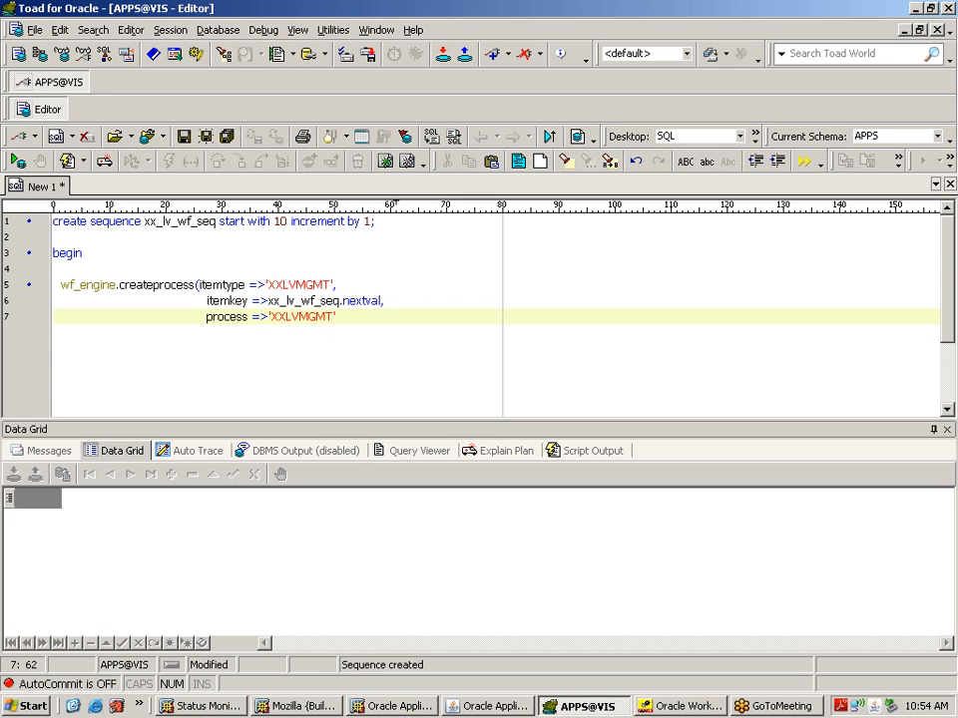
{"action": "double_click", "coordinate": [310, 318]}
{"action": "key", "text": "Right"}
{"action": "type", "text": "PR"}
{"action": "key", "text": "Return"}
{"action": "type", "text": ");"}
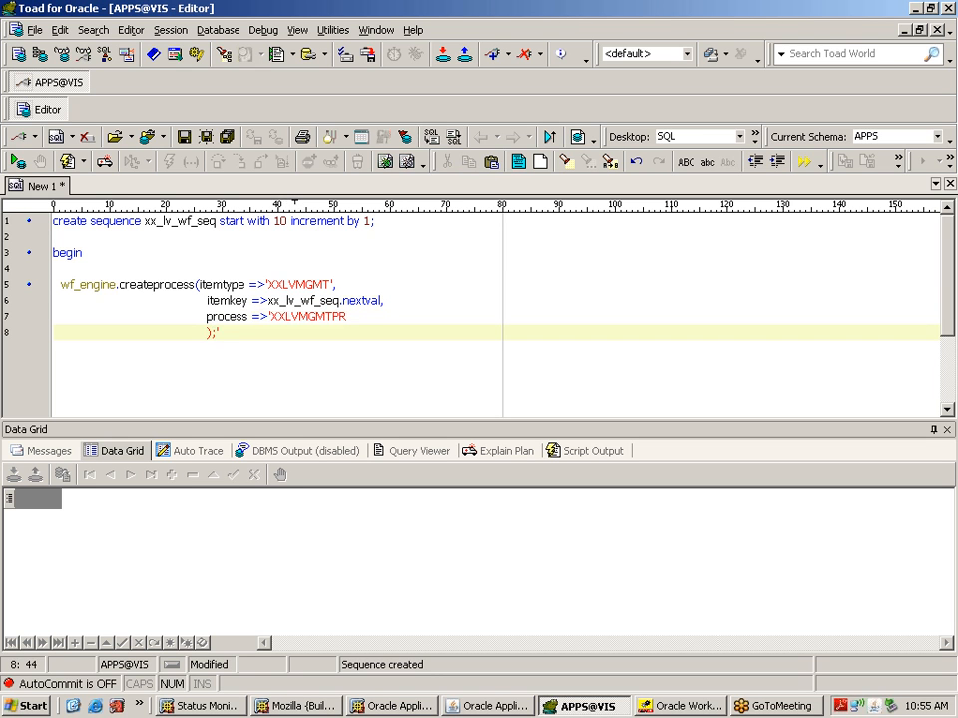
{"action": "left_click", "coordinate": [348, 316]}
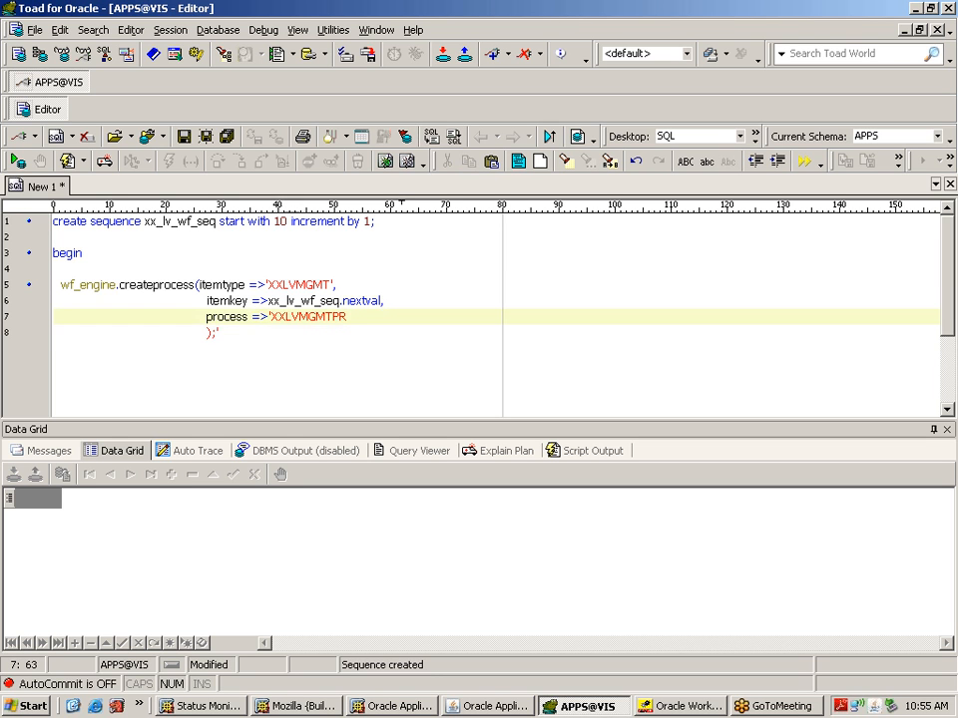
{"action": "type", "text": "'"}
{"action": "left_click", "coordinate": [220, 332]}
{"action": "key", "text": "BackSpace"}
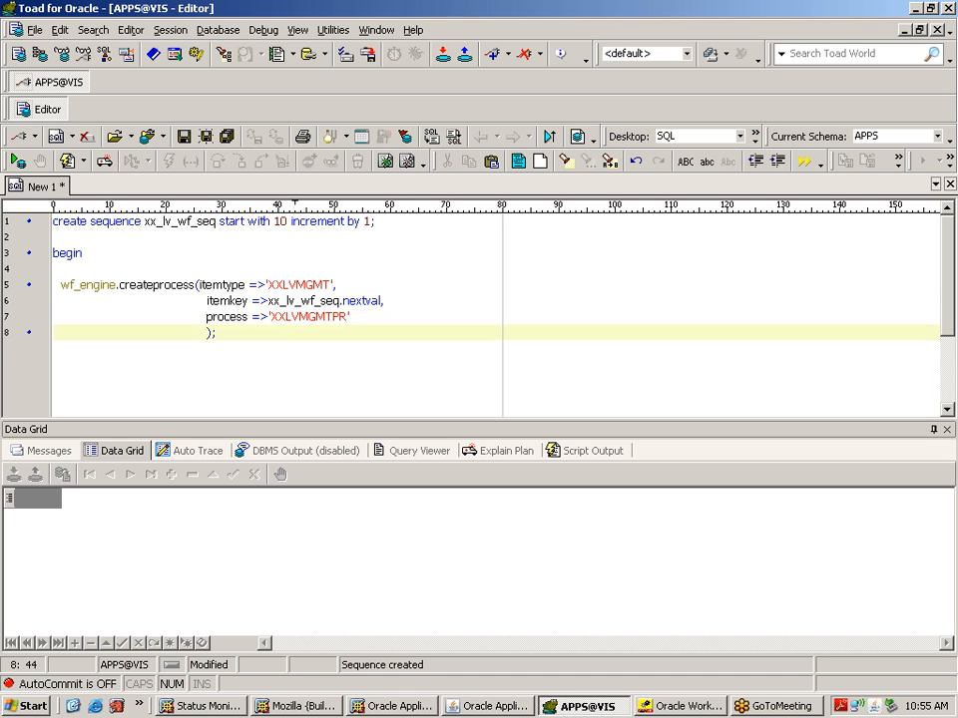
{"action": "key", "text": "Return"}
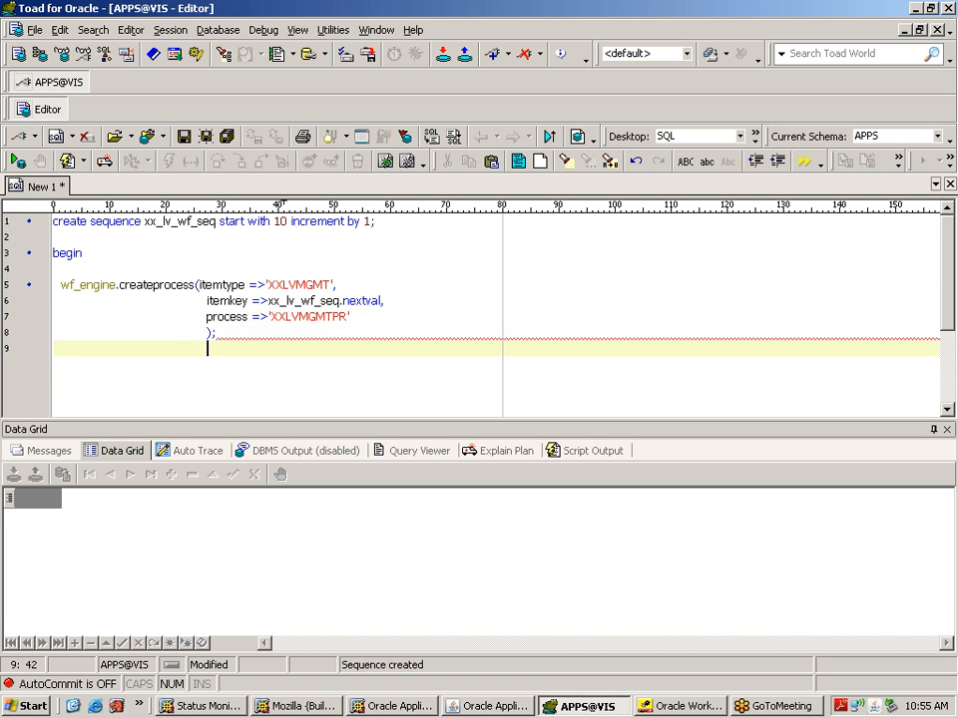
Step: Begin a WF_ENGINE.STARTPROCESS( call on line 10 using code insight
{"action": "key", "text": "Return"}
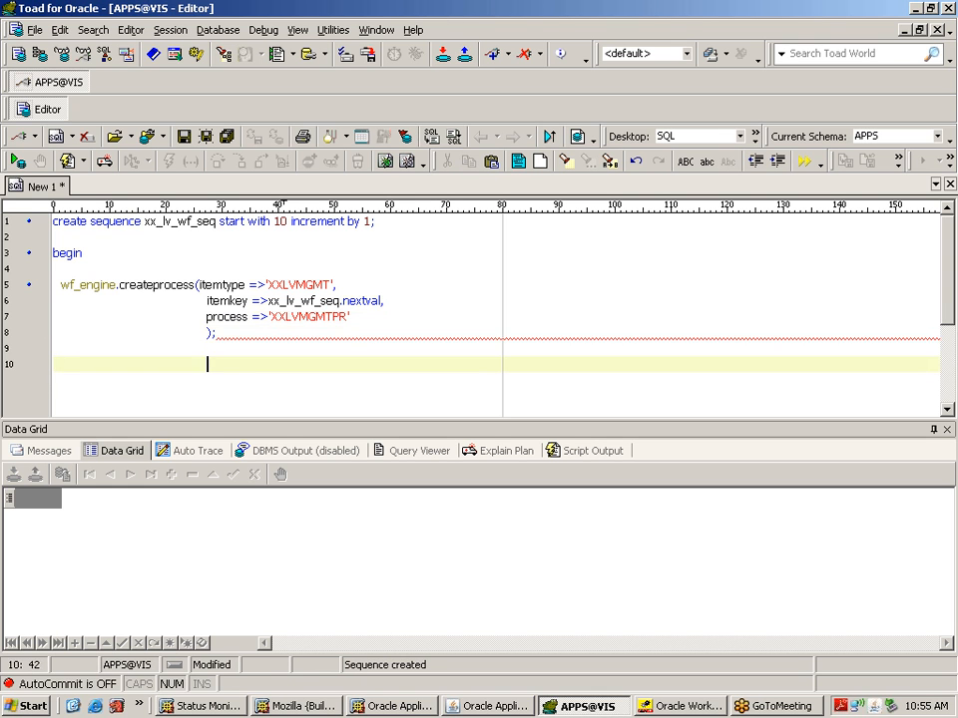
{"action": "left_click", "coordinate": [69, 364]}
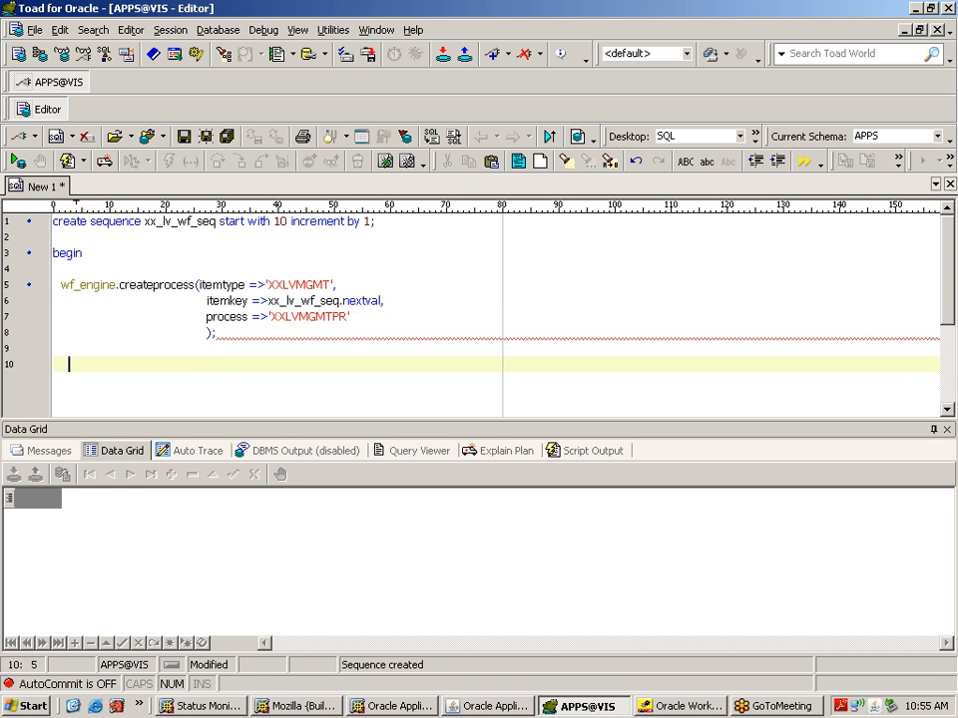
{"action": "type", "text": "wf_e"}
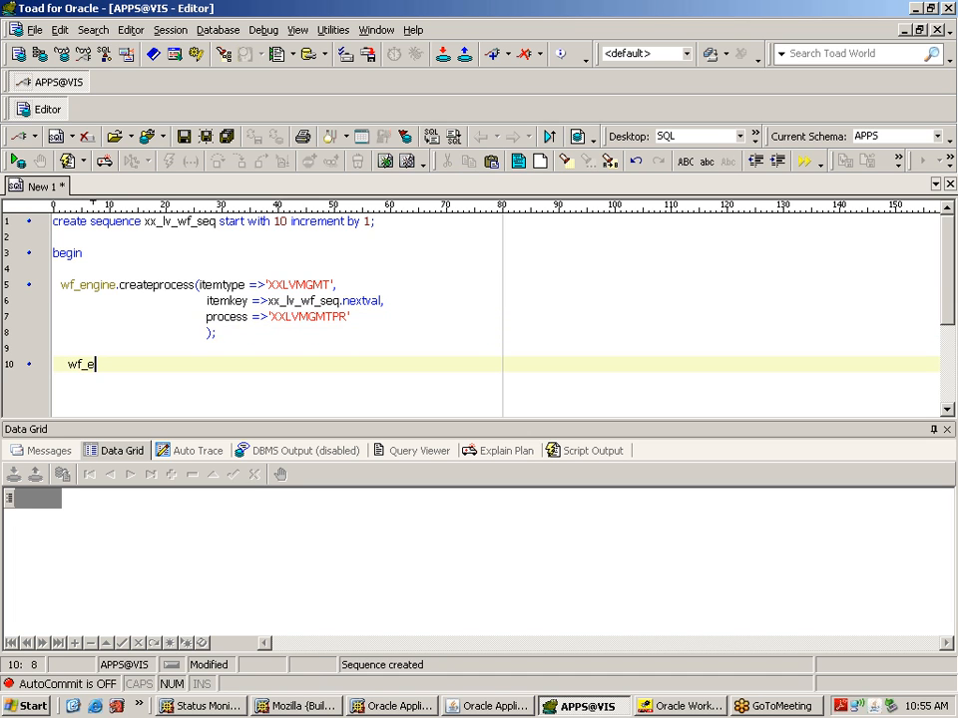
{"action": "type", "text": "ngine."}
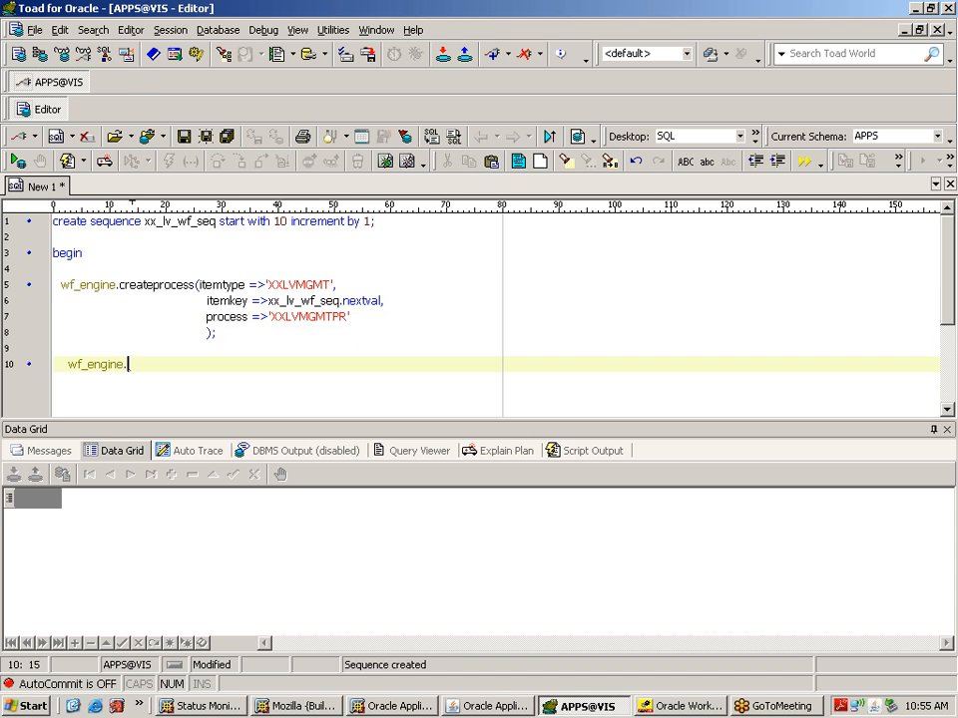
{"action": "type", "text": "start"}
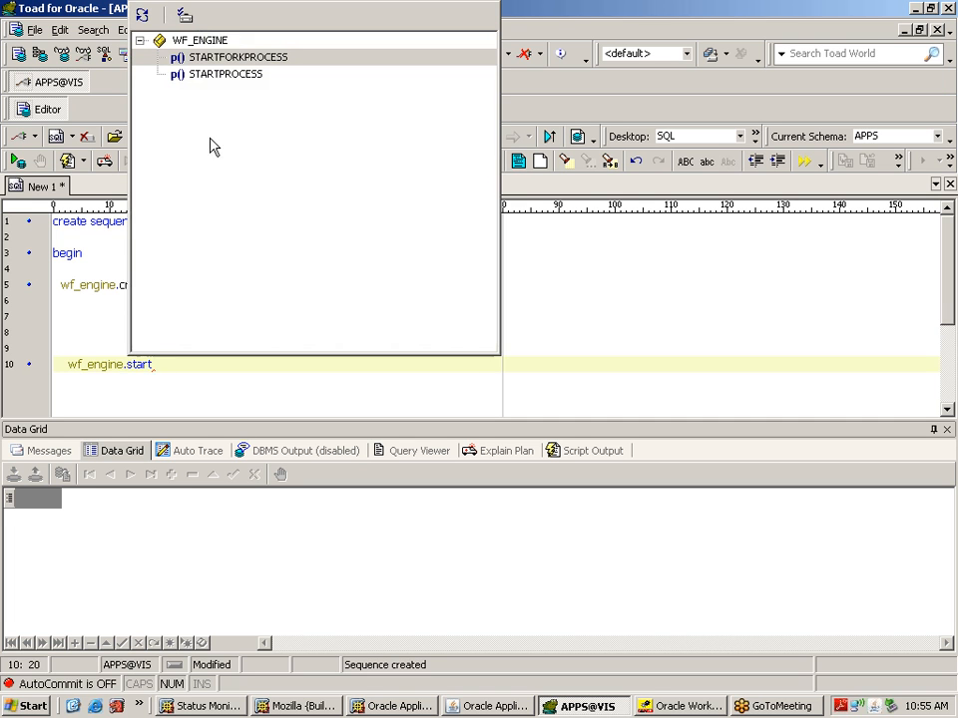
{"action": "left_click", "coordinate": [232, 79]}
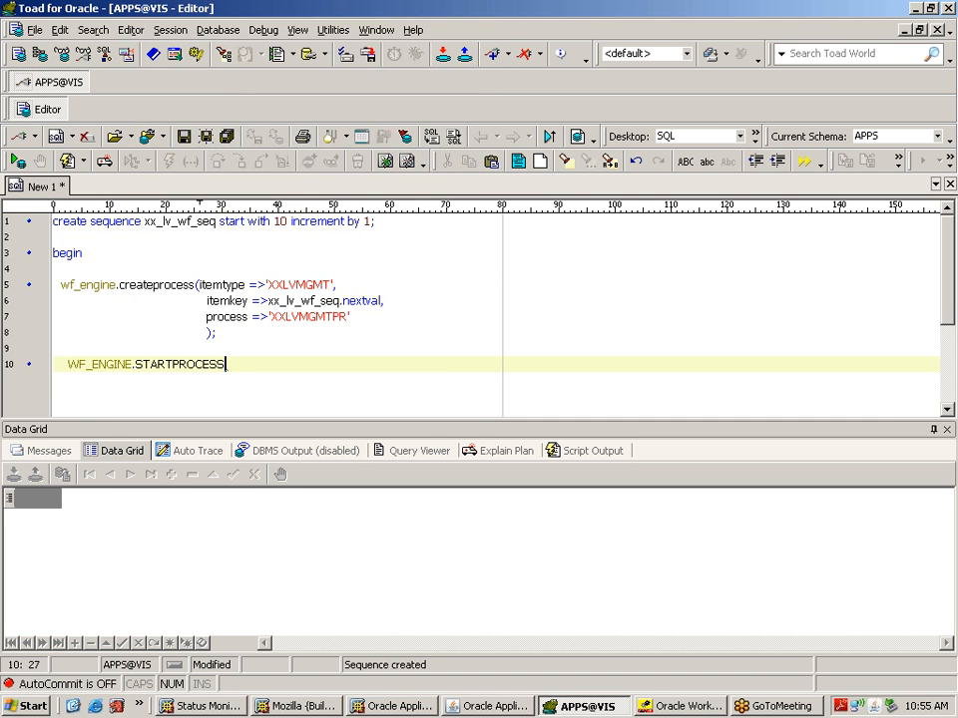
{"action": "type", "text": "(ite"}
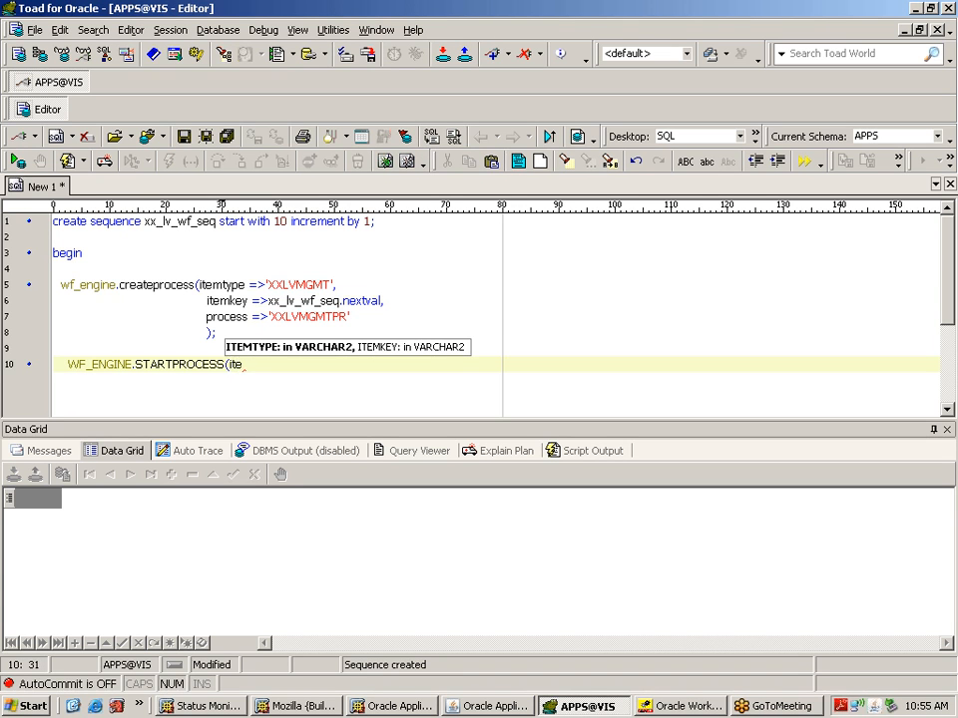
Step: Select the itemtype and itemkey arguments on lines 5–6 and clear the partial text on line 10
{"action": "left_click", "coordinate": [386, 301]}
{"action": "left_click_drag", "start_coordinate": [387, 301], "coordinate": [199, 285]}
{"action": "key", "text": "ctrl+c"}
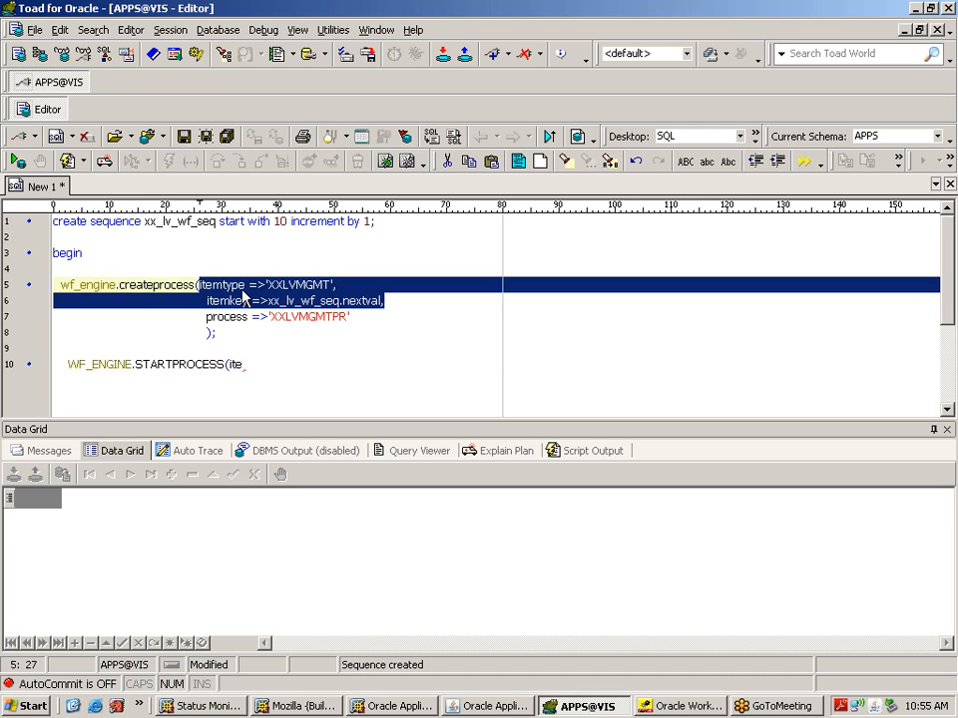
{"action": "left_click", "coordinate": [269, 366]}
{"action": "key", "text": "BackSpace"}
{"action": "key", "text": "BackSpace"}
{"action": "key", "text": "BackSpace"}
{"action": "key", "text": "BackSpace"}
{"action": "key", "text": "BackSpace"}
{"action": "key", "text": "BackSpace"}
{"action": "key", "text": "BackSpace"}
{"action": "key", "text": "BackSpace"}
{"action": "key", "text": "BackSpace"}
{"action": "key", "text": "BackSpace"}
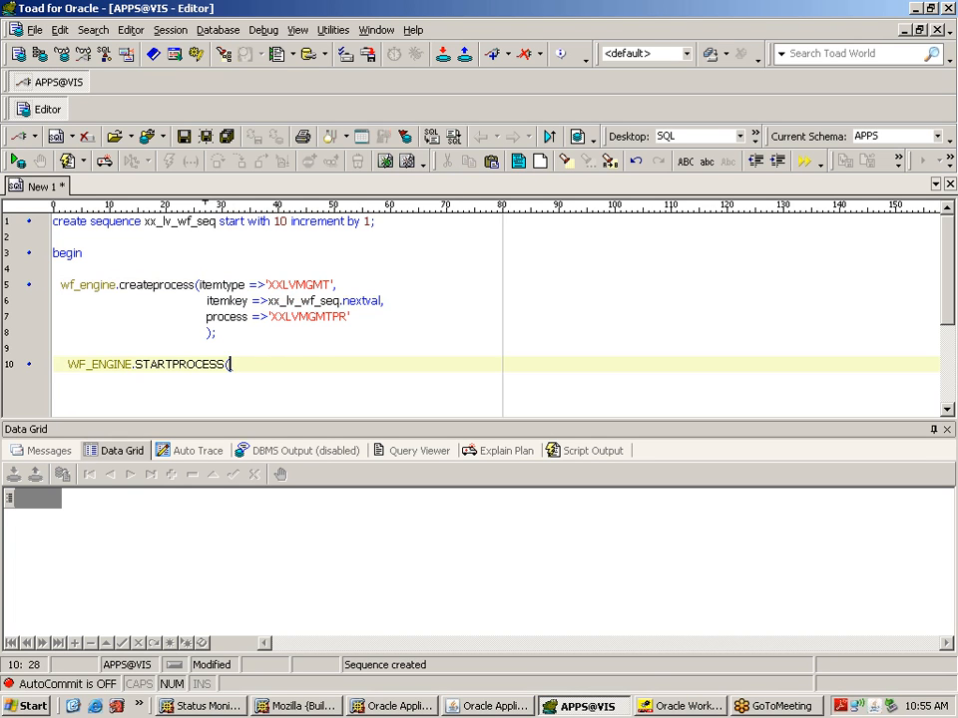
Step: Paste the itemtype 'XXLVMGMT' and itemkey arguments into STARTPROCESS, changing nextval to currval
{"action": "key", "text": "ctrl+v"}
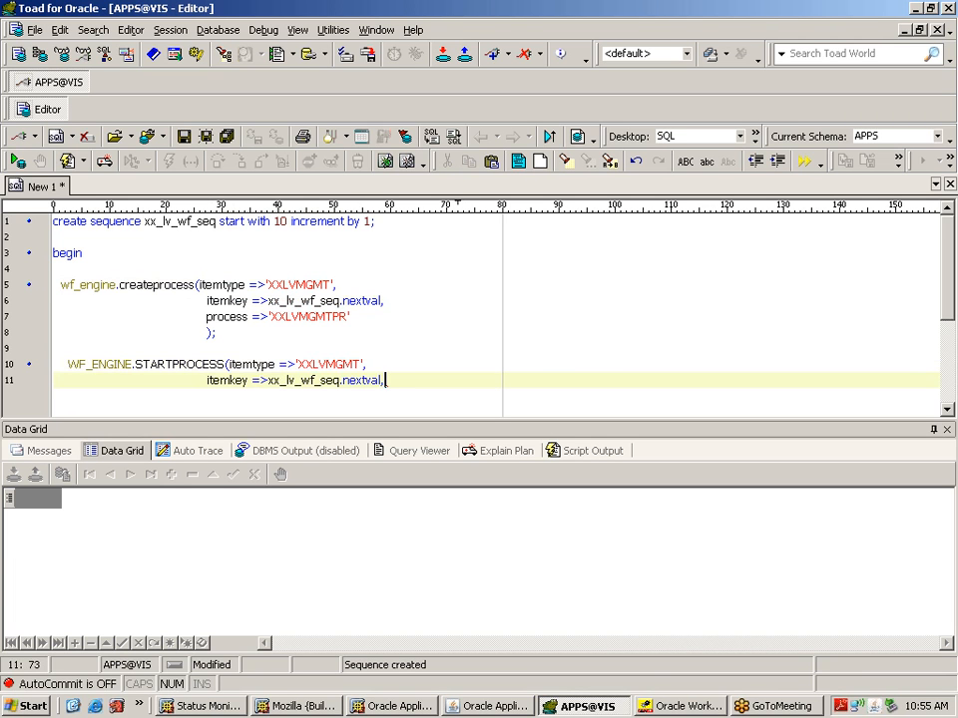
{"action": "double_click", "coordinate": [375, 381]}
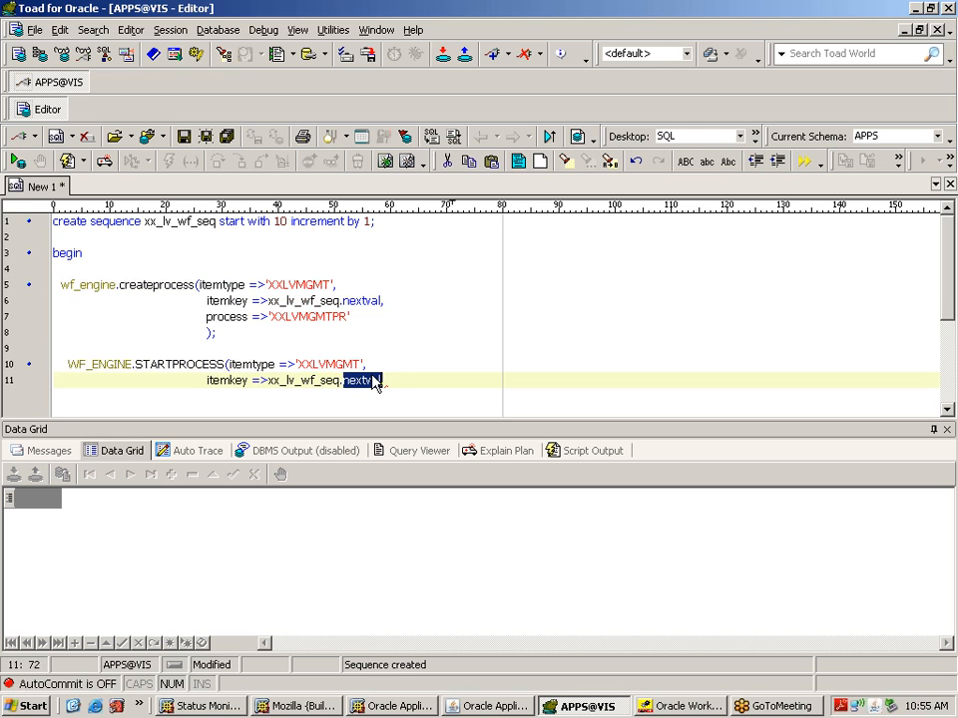
{"action": "type", "text": "curr"}
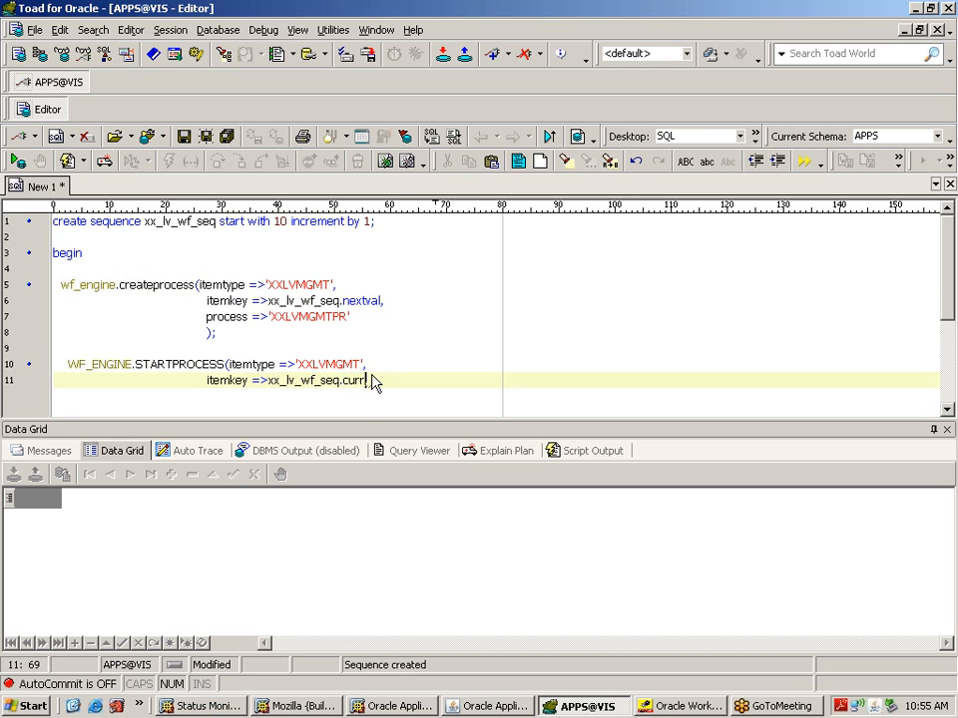
{"action": "type", "text": "val"}
{"action": "key", "text": "Up"}
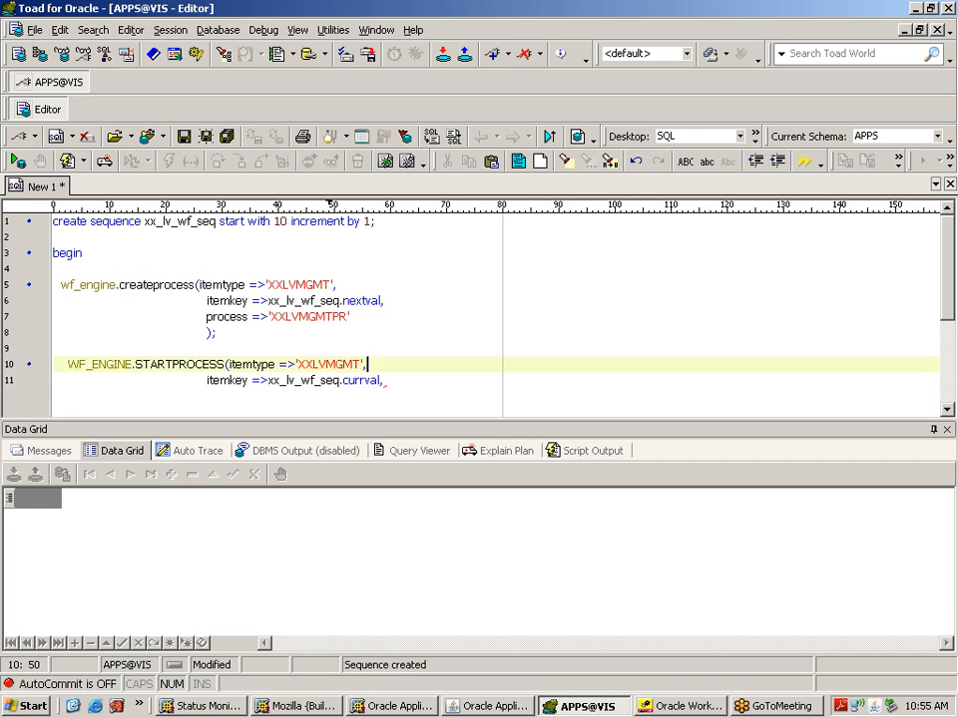
{"action": "key", "text": "BackSpace"}
{"action": "key", "text": "Down"}
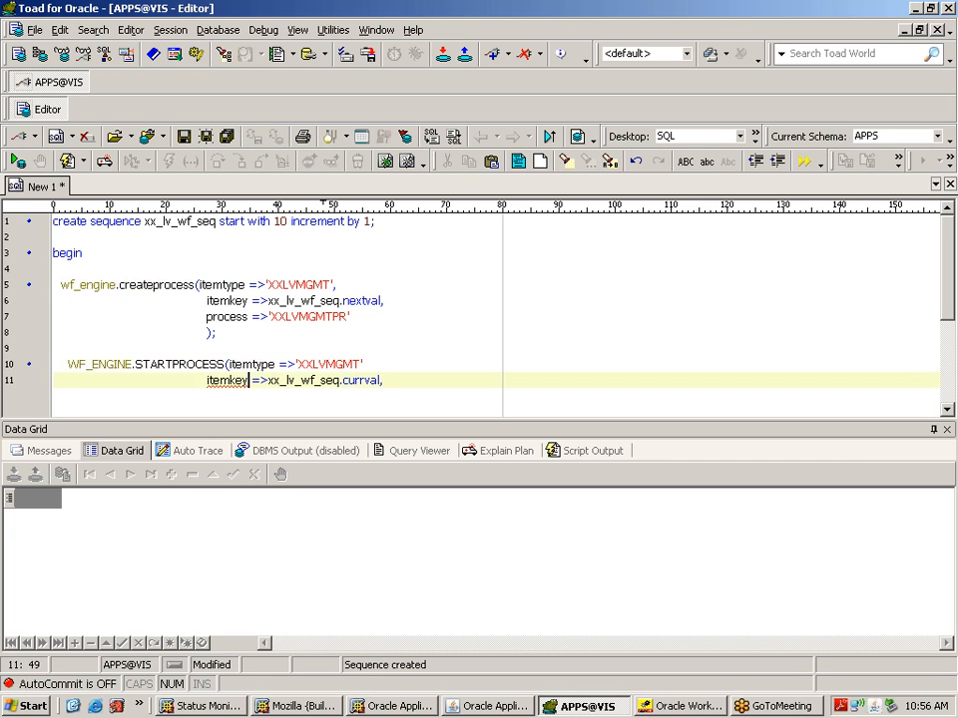
{"action": "key", "text": "Up"}
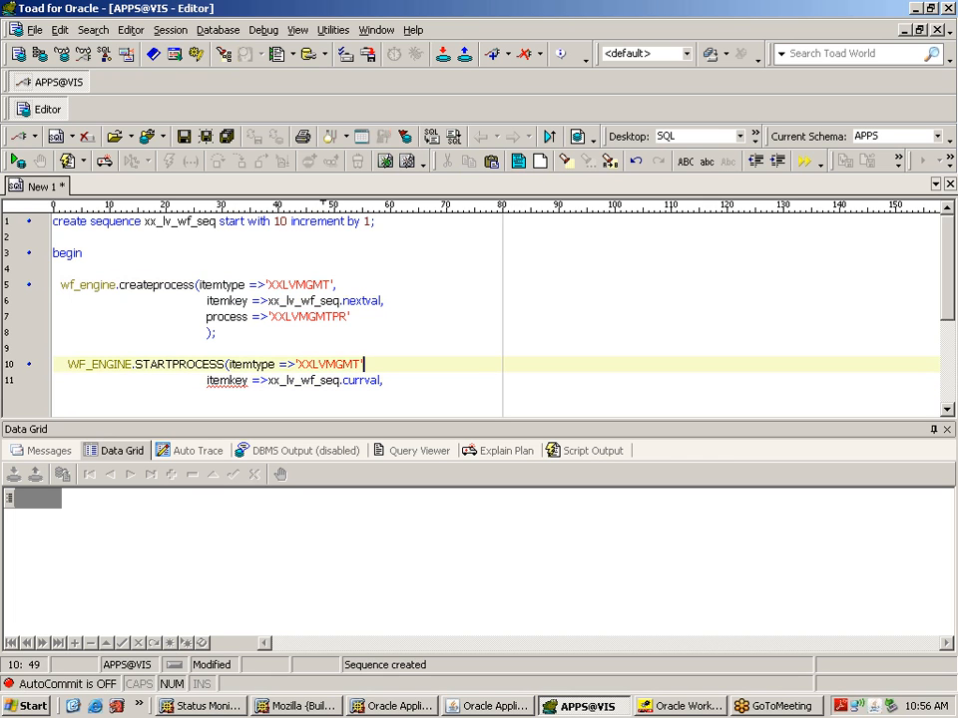
{"action": "type", "text": ","}
{"action": "key", "text": "Down"}
{"action": "key", "text": "End"}
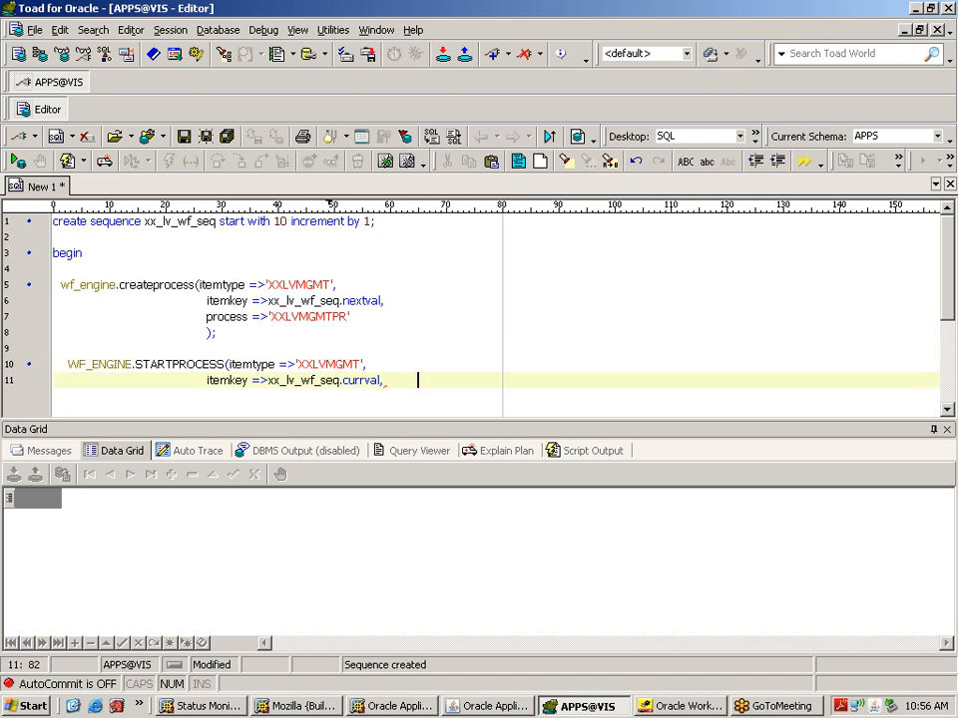
{"action": "key", "text": "BackSpace"}
{"action": "key", "text": "BackSpace"}
{"action": "key", "text": "BackSpace"}
{"action": "key", "text": "BackSpace"}
{"action": "key", "text": "BackSpace"}
{"action": "key", "text": "BackSpace"}
{"action": "key", "text": "BackSpace"}
{"action": "key", "text": "BackSpace"}
{"action": "key", "text": "BackSpace"}
{"action": "key", "text": "BackSpace"}
{"action": "key", "text": "BackSpace"}
Step: Close the STARTPROCESS call with ); and add a commit; line after it
{"action": "type", "text": ");"}
{"action": "key", "text": "Return"}
{"action": "type", "text": "co"}
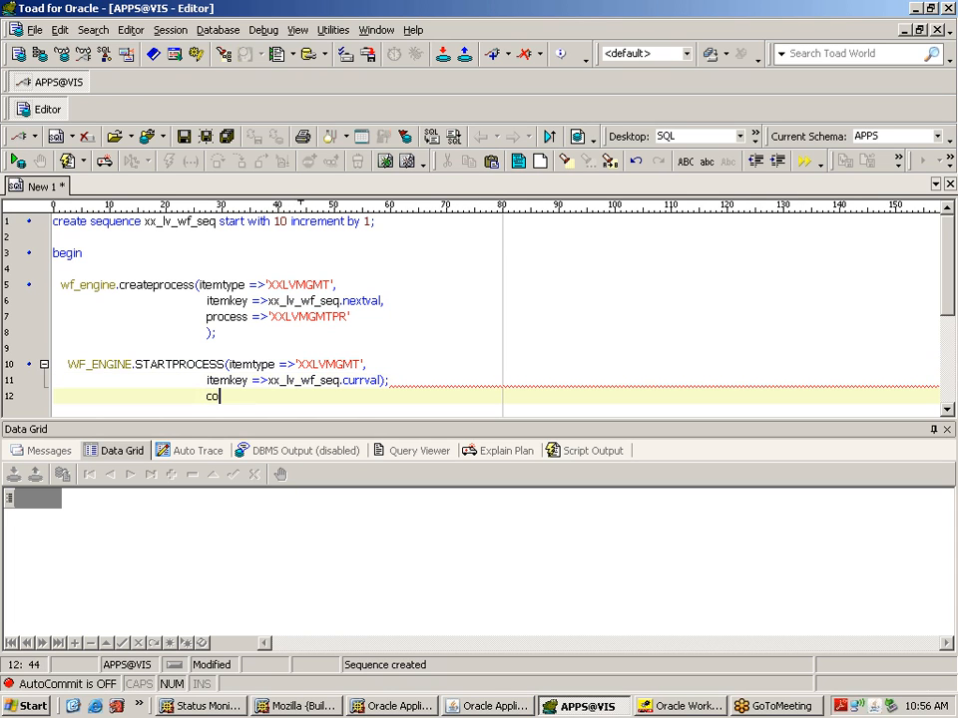
{"action": "type", "text": "mmit;"}
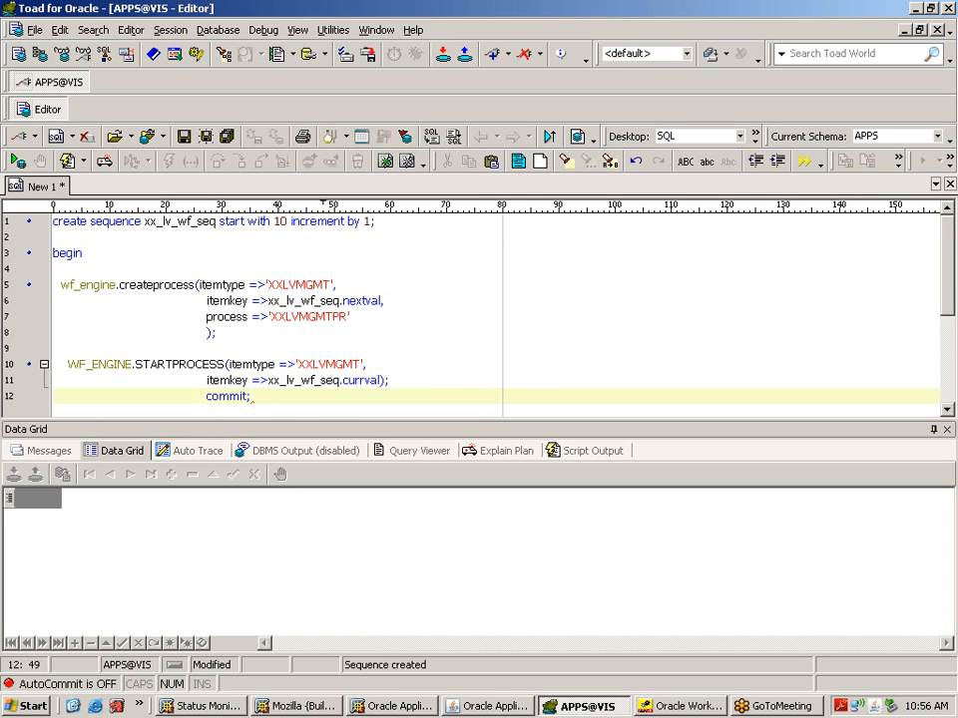
{"action": "key", "text": "Return"}
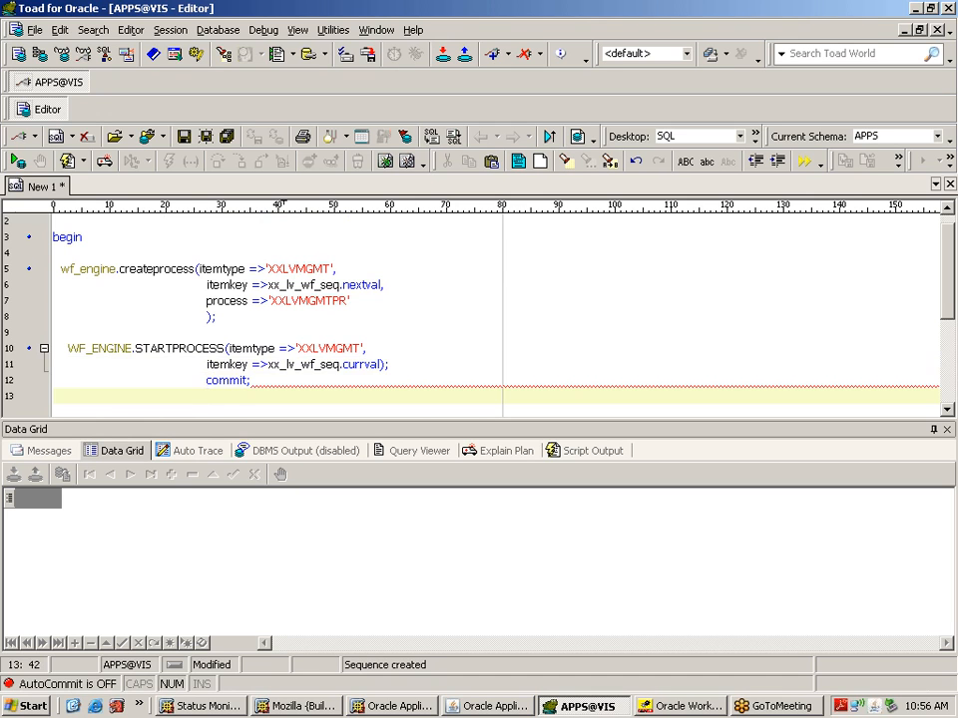
Step: Add end; on line 13, run the begin…end block with F9, then bring back the Status Monitor
{"action": "left_click", "coordinate": [58, 396]}
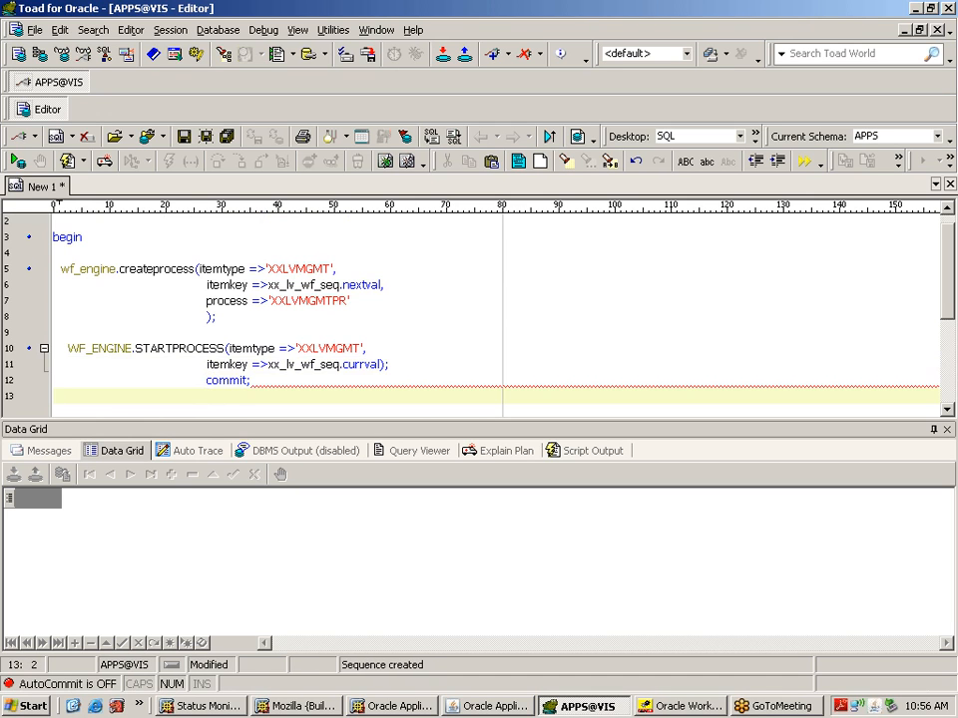
{"action": "type", "text": "end;"}
{"action": "left_click", "coordinate": [108, 396]}
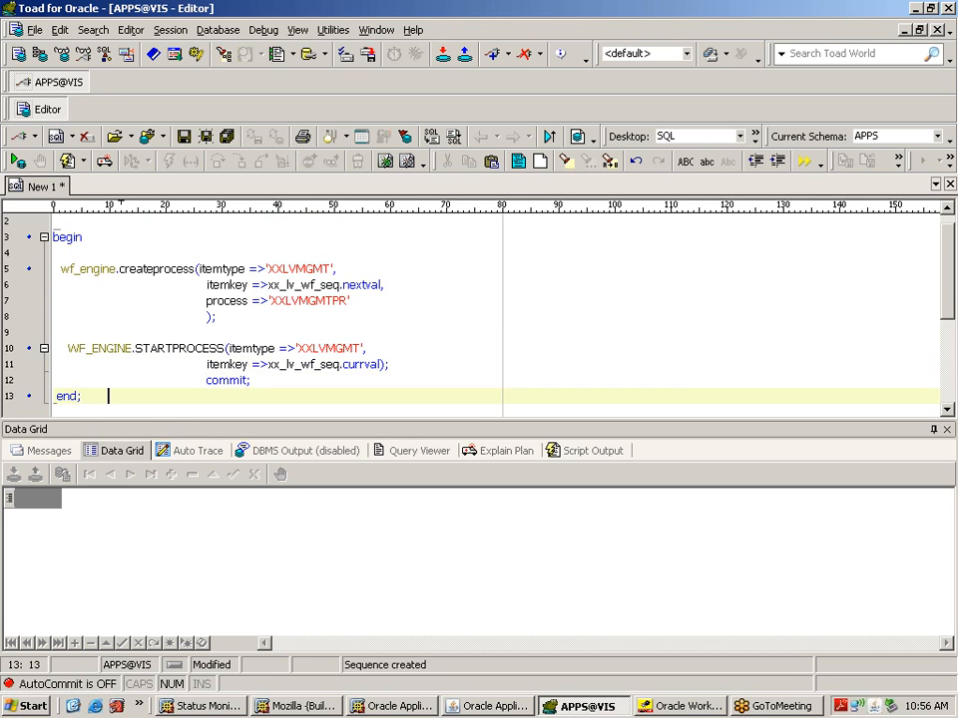
{"action": "left_click_drag", "start_coordinate": [107, 397], "coordinate": [36, 240]}
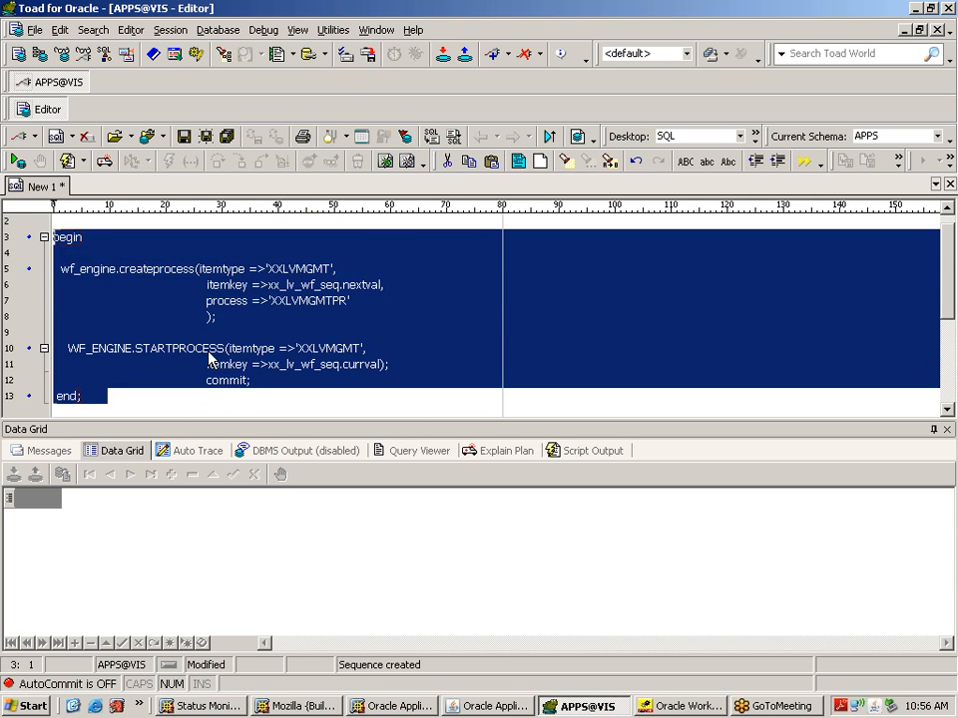
{"action": "key", "text": "F9"}
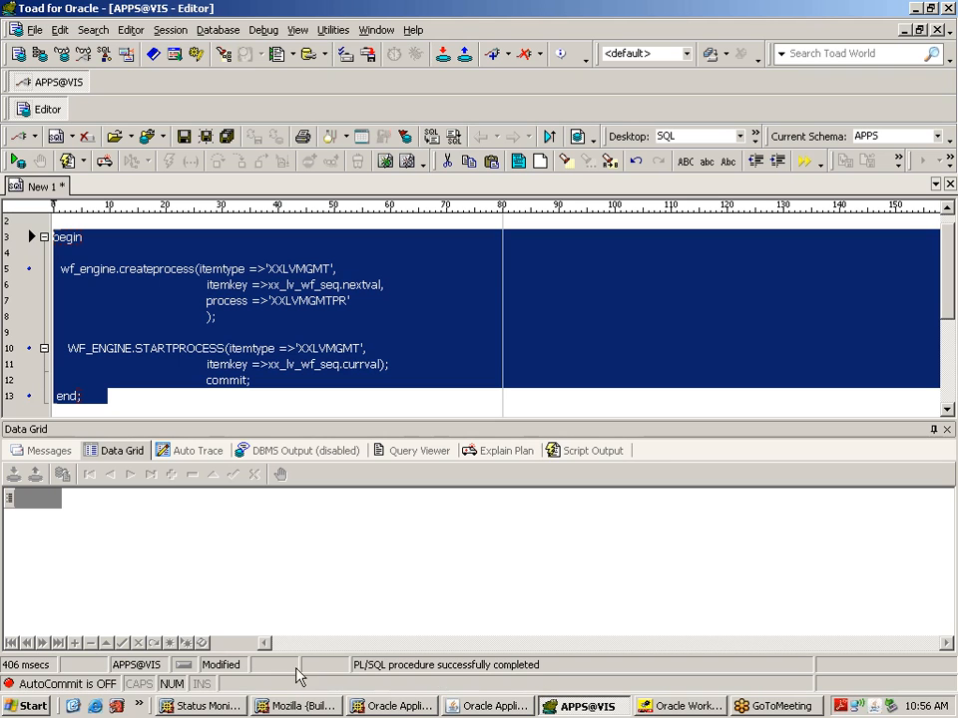
{"action": "left_click", "coordinate": [227, 706]}
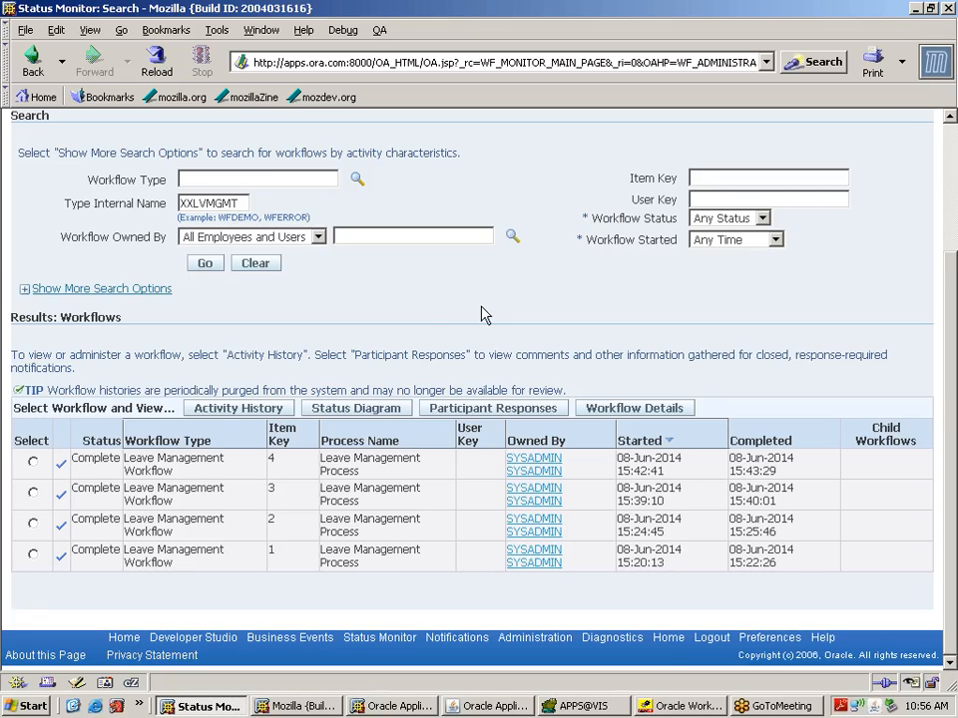
Step: Rerun the XXLVMGMT search, check the new Active run with item key 10, and sign out
{"action": "scroll", "coordinate": [953, 163], "scroll_direction": "up", "scroll_amount": 3}
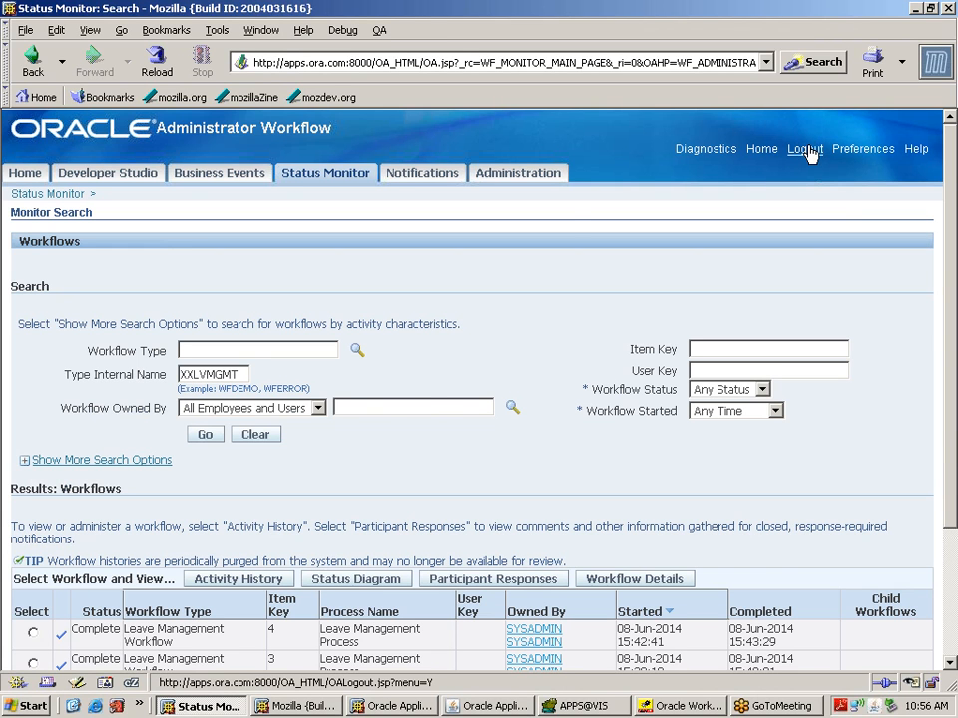
{"action": "left_click", "coordinate": [210, 442]}
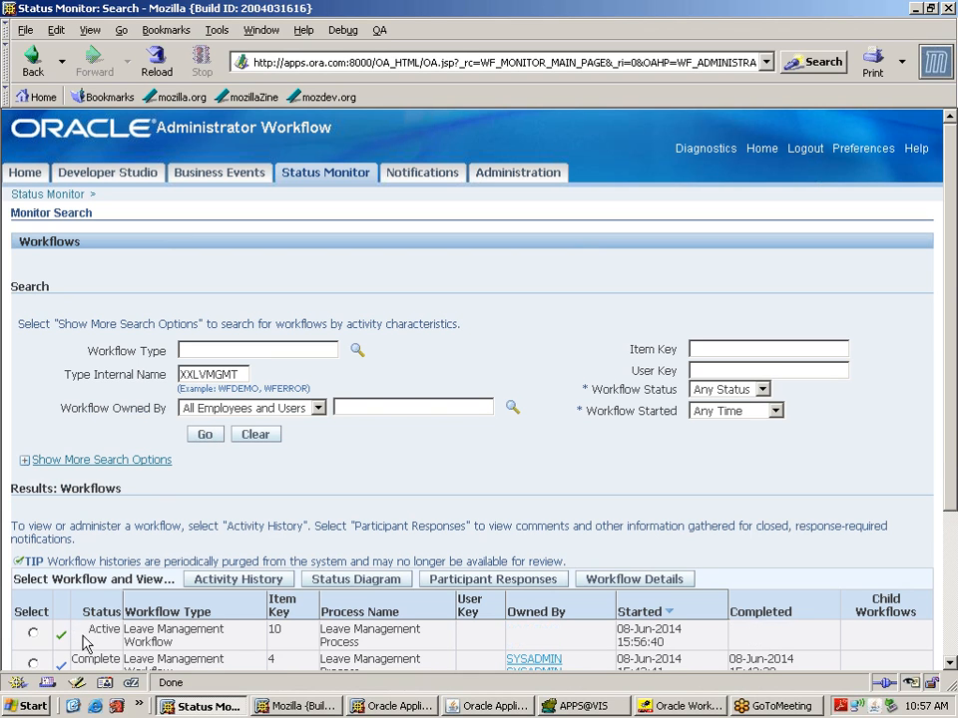
{"action": "left_click_drag", "start_coordinate": [88, 631], "coordinate": [225, 630]}
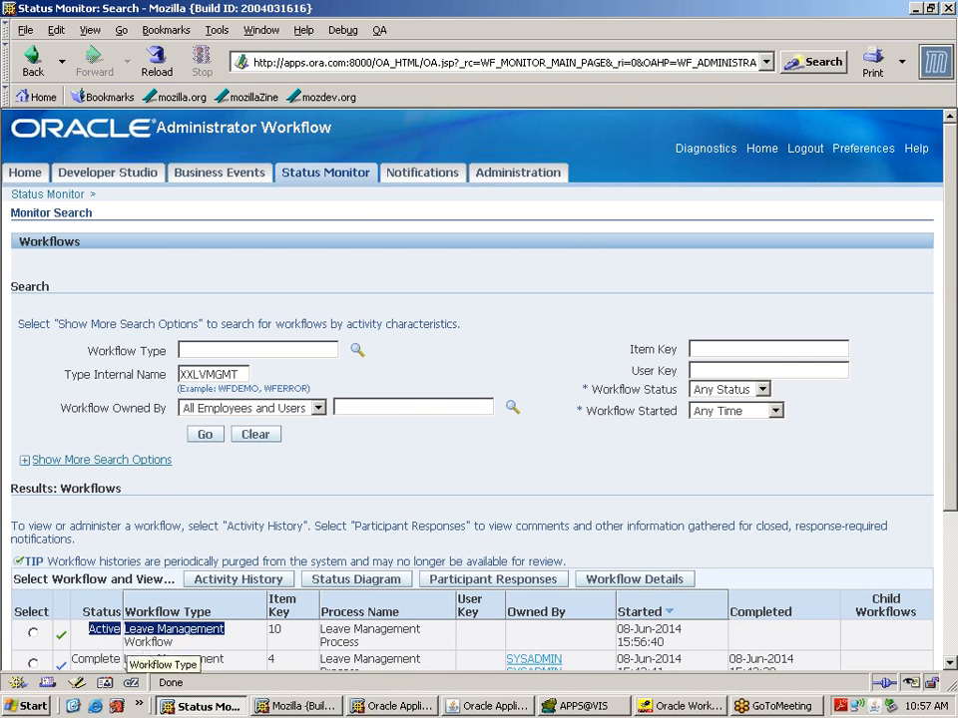
{"action": "mouse_move", "coordinate": [279, 639]}
{"action": "left_mouse_down"}
{"action": "mouse_move", "coordinate": [278, 629]}
{"action": "mouse_move", "coordinate": [270, 638]}
{"action": "left_mouse_up"}
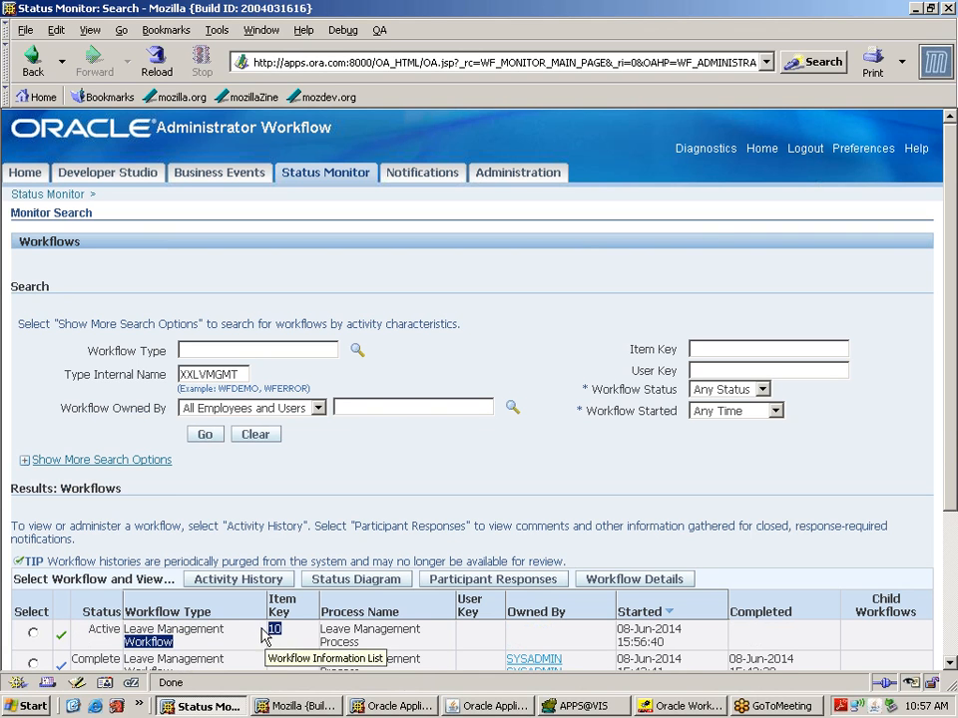
{"action": "left_click", "coordinate": [803, 150]}
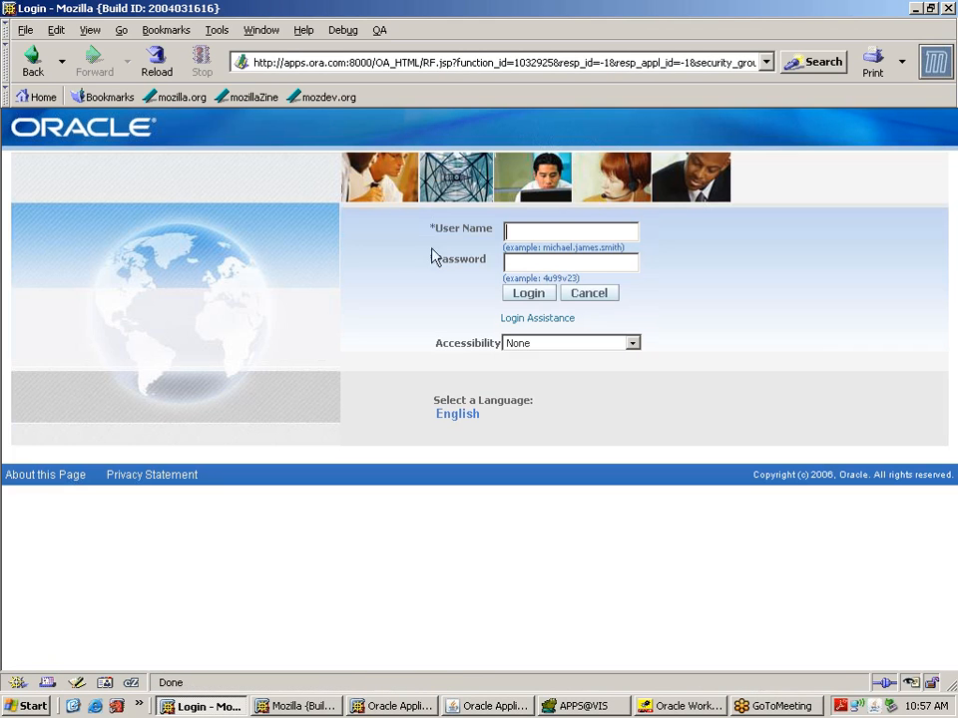
Step: Sign in to Oracle E-Business Suite with the approver's credentials
{"action": "type", "text": "operations*******"}
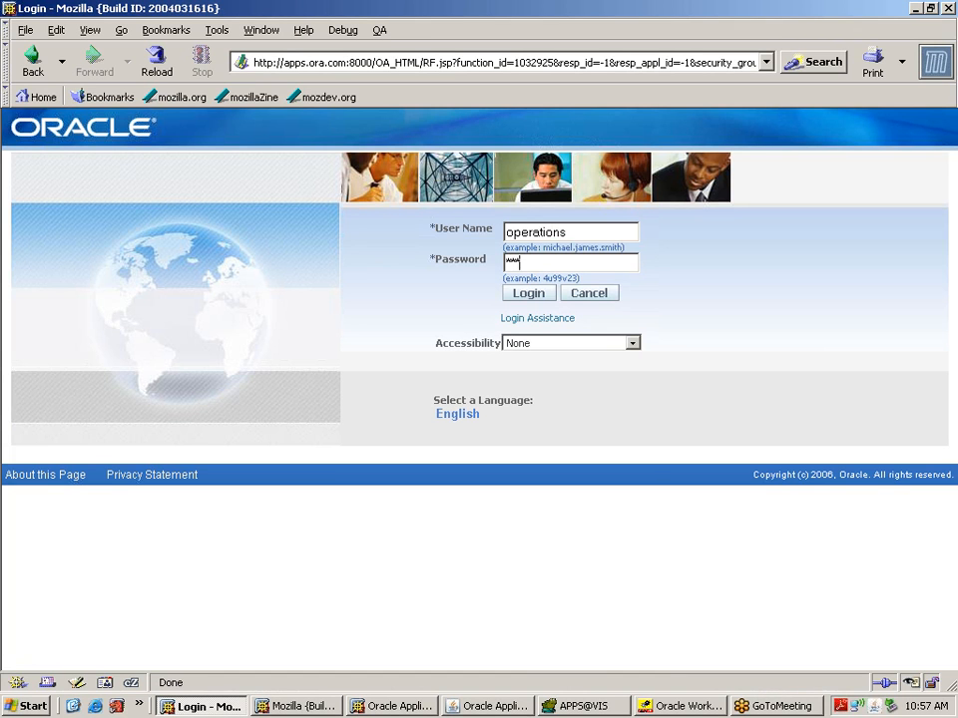
{"action": "key", "text": "Return"}
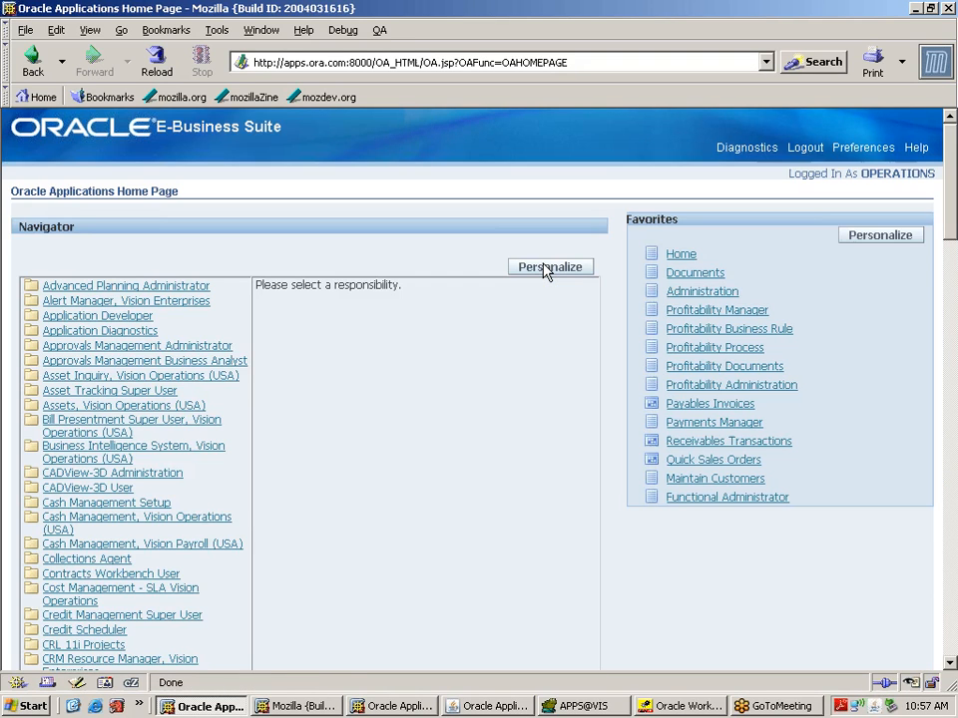
{"action": "left_click", "coordinate": [951, 652]}
{"action": "left_click", "coordinate": [951, 652]}
{"action": "left_click", "coordinate": [951, 652]}
{"action": "left_click", "coordinate": [951, 651]}
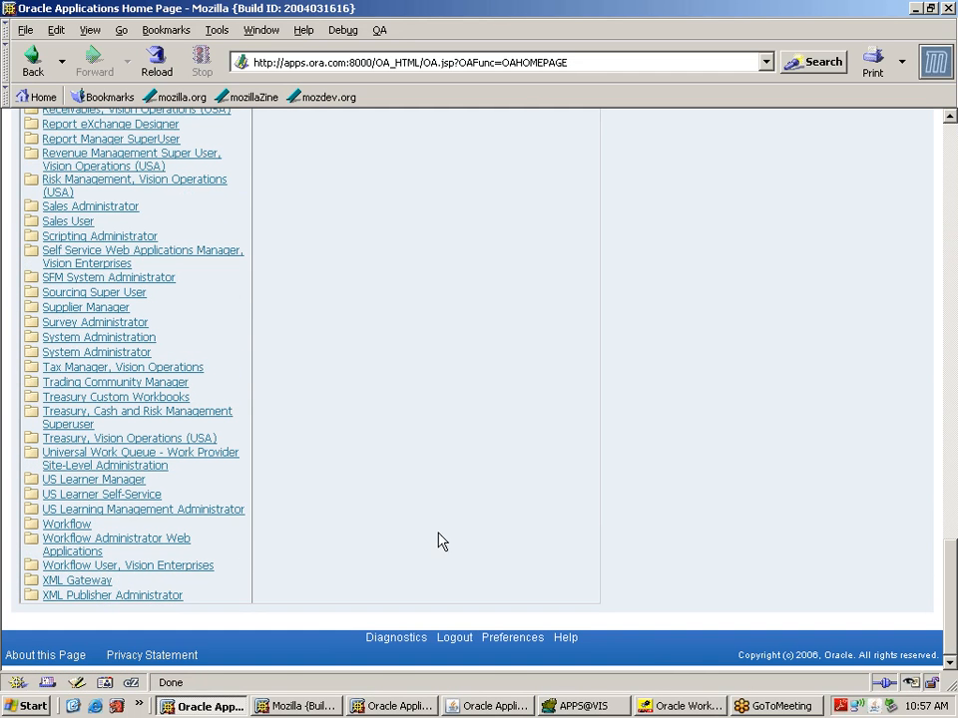
Step: Approve the Leave Approval notification from the Workflow Administrator worklist and log out
{"action": "left_click", "coordinate": [182, 545]}
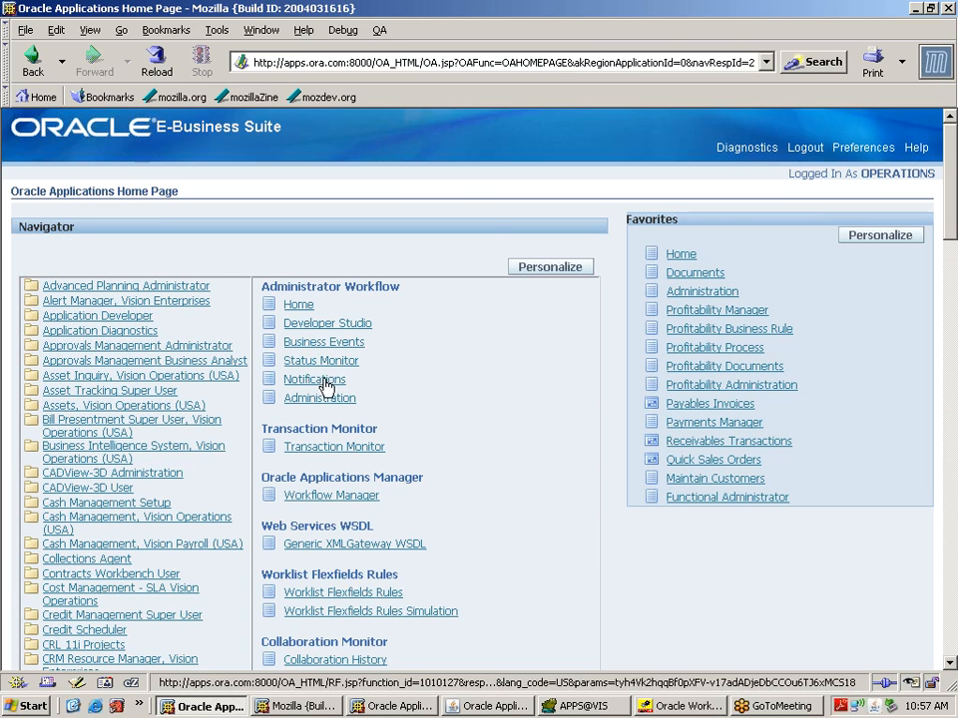
{"action": "left_click", "coordinate": [317, 380]}
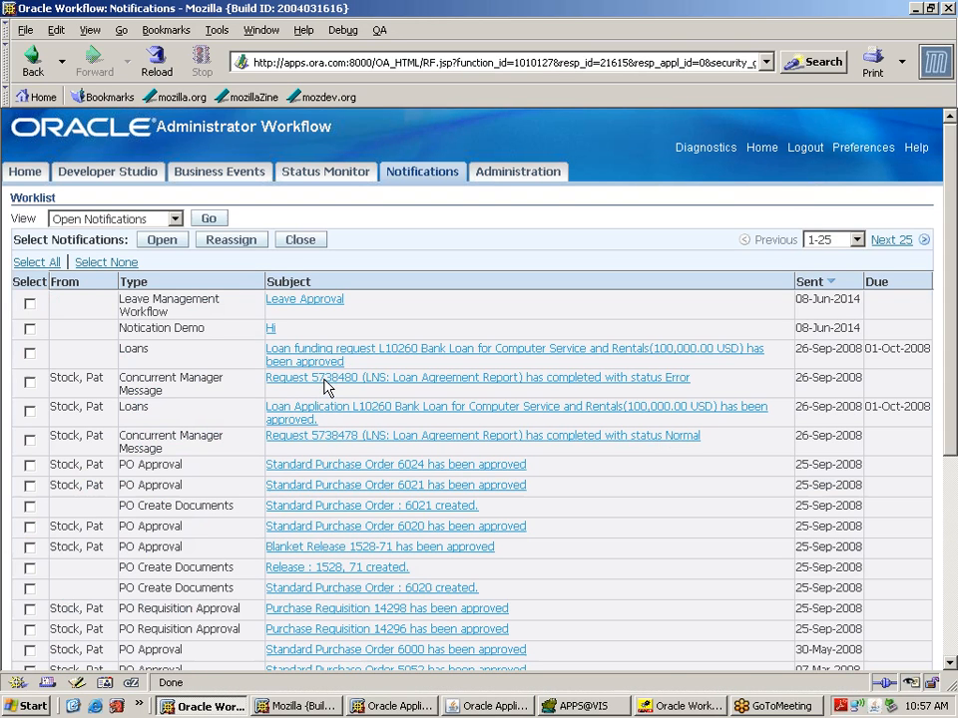
{"action": "left_click", "coordinate": [302, 301]}
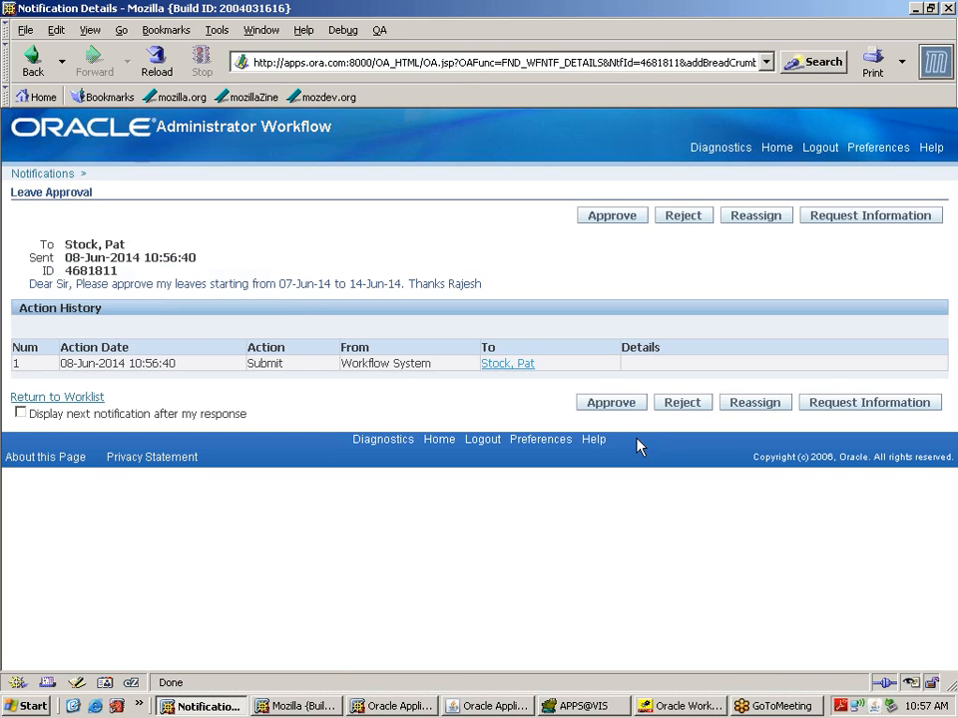
{"action": "left_click", "coordinate": [613, 217]}
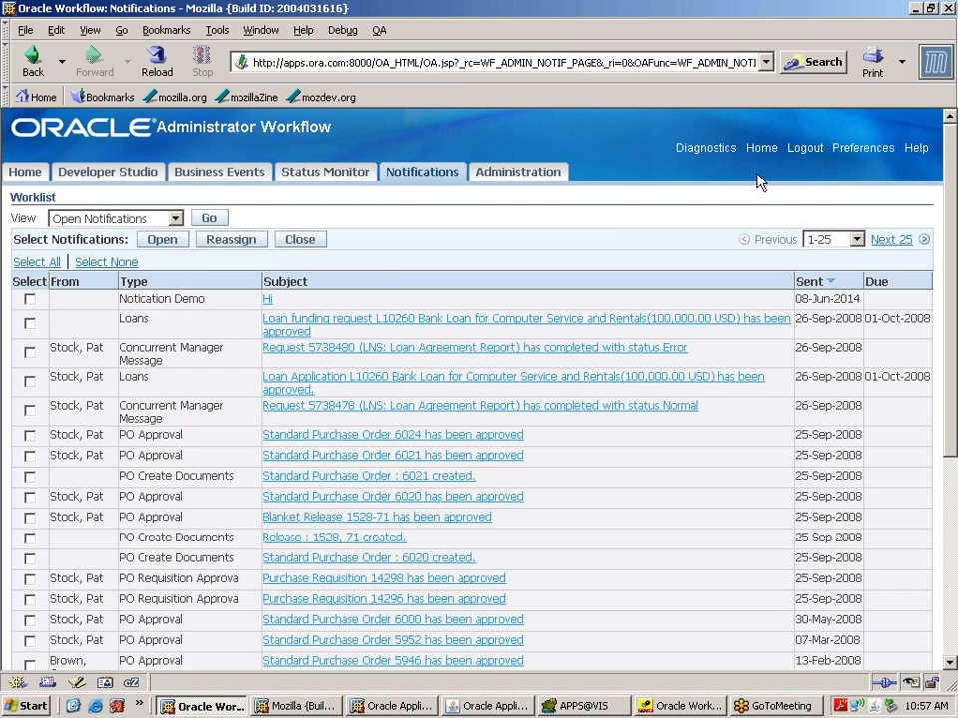
{"action": "left_click", "coordinate": [806, 150]}
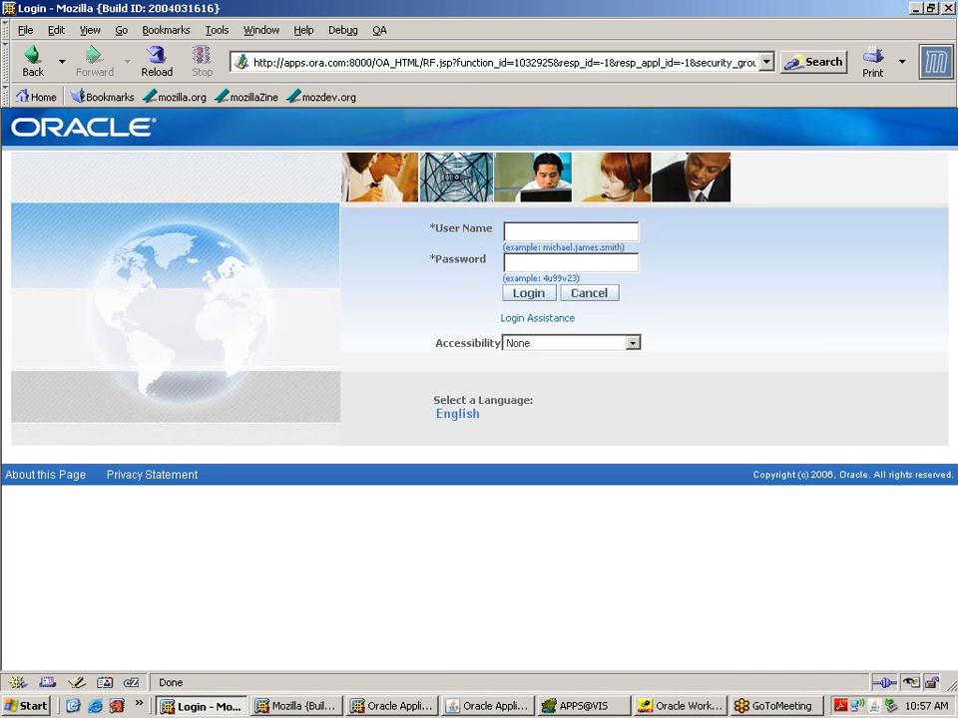
Step: Sign in with the second user's credentials and acknowledge the Leaves Approved FYI notification
{"action": "type", "text": "gangedhar*******"}
{"action": "left_click", "coordinate": [532, 295]}
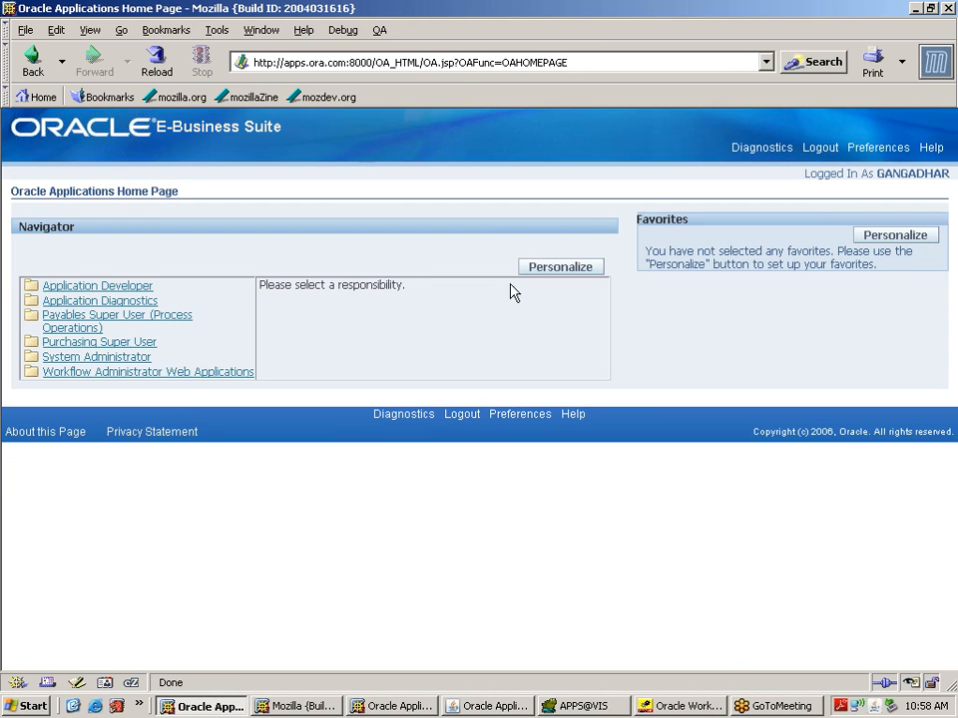
{"action": "left_click", "coordinate": [179, 376]}
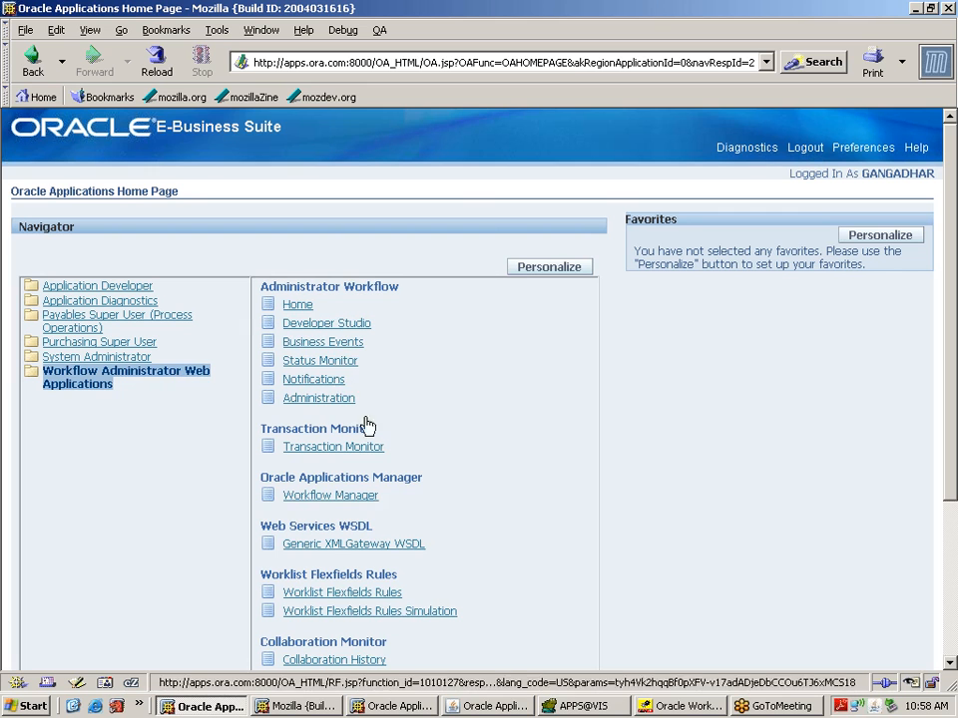
{"action": "left_click", "coordinate": [321, 383]}
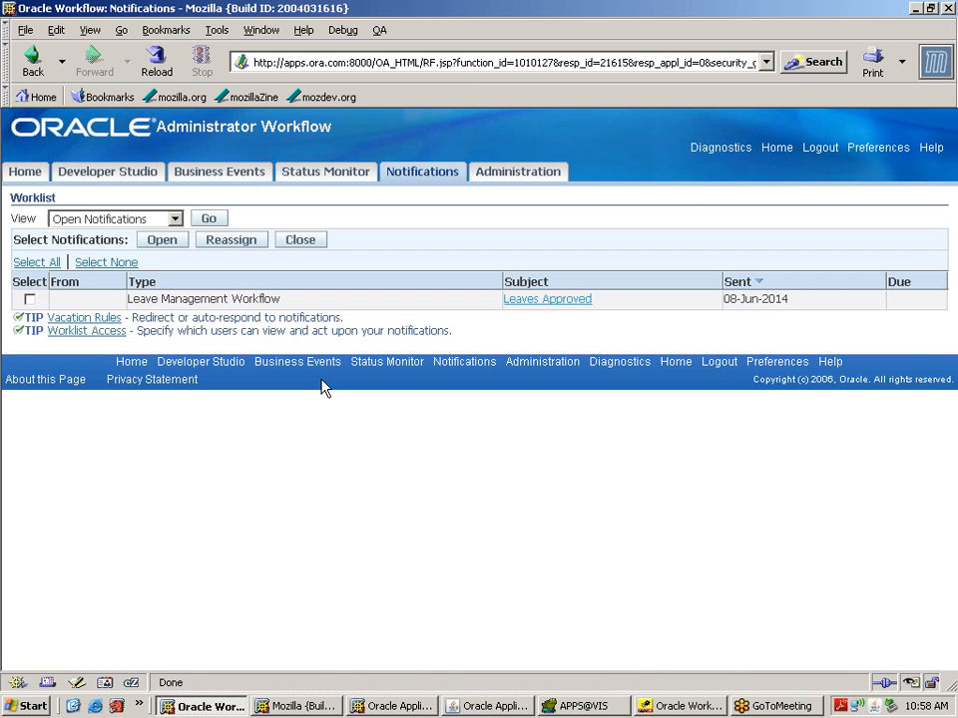
{"action": "left_click", "coordinate": [563, 302]}
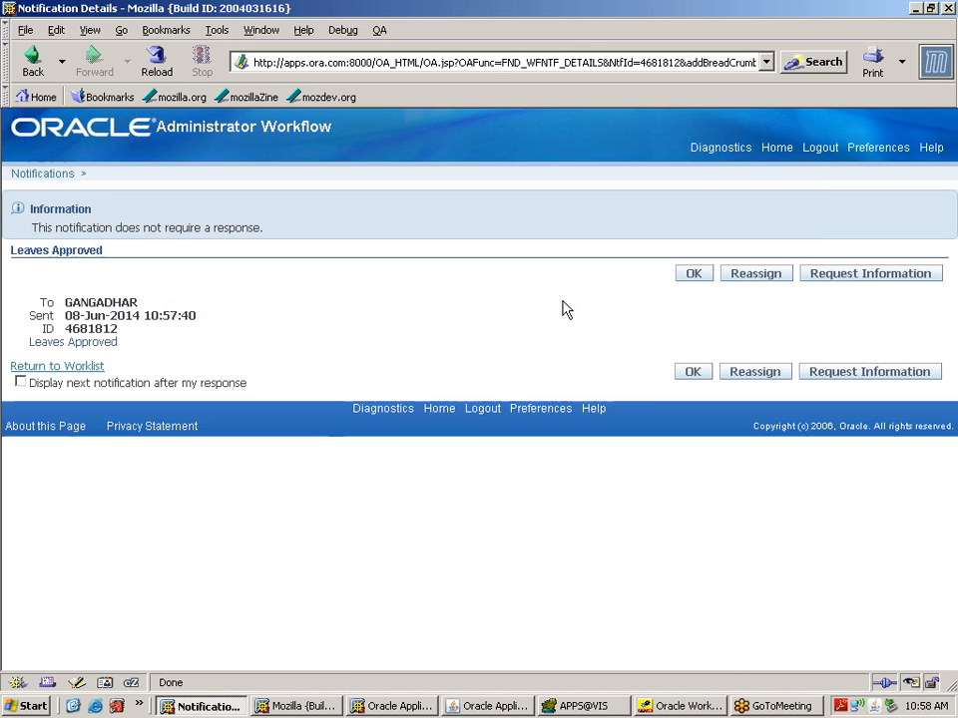
{"action": "left_click", "coordinate": [694, 276]}
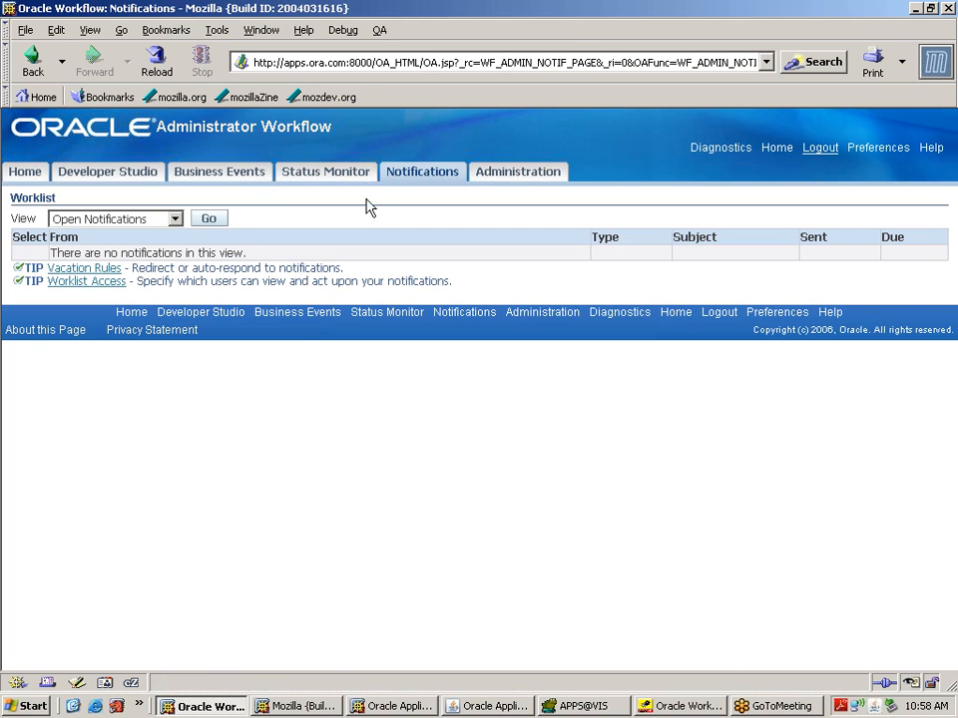
Step: Switch the worklist view to All Notifications, then sign out
{"action": "left_click", "coordinate": [174, 219]}
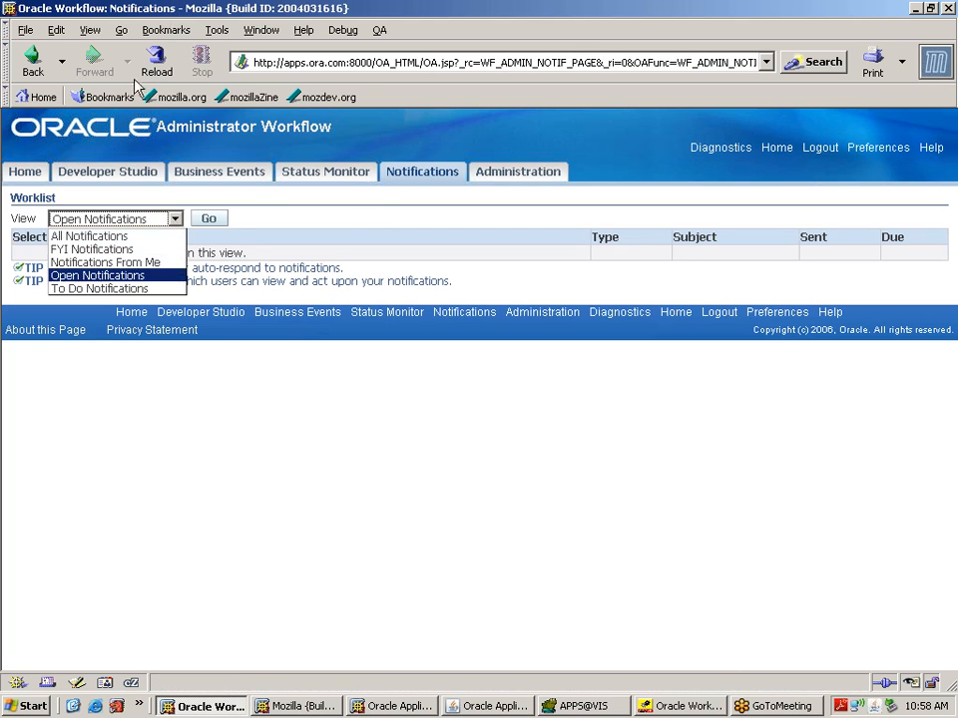
{"action": "left_click", "coordinate": [107, 235]}
{"action": "left_click", "coordinate": [208, 220]}
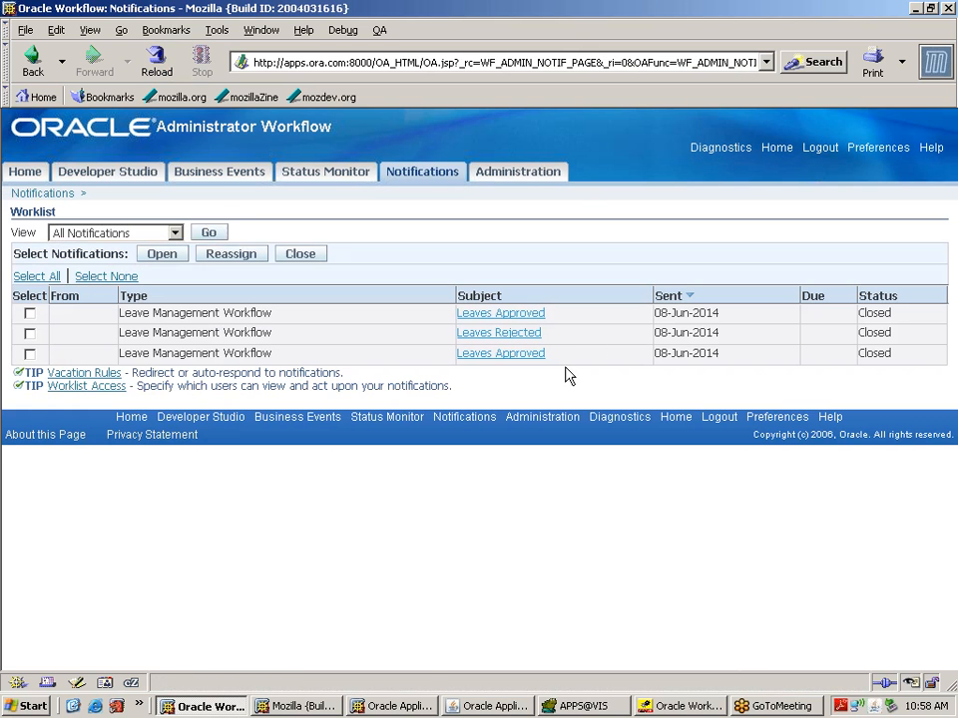
{"action": "left_click", "coordinate": [819, 150]}
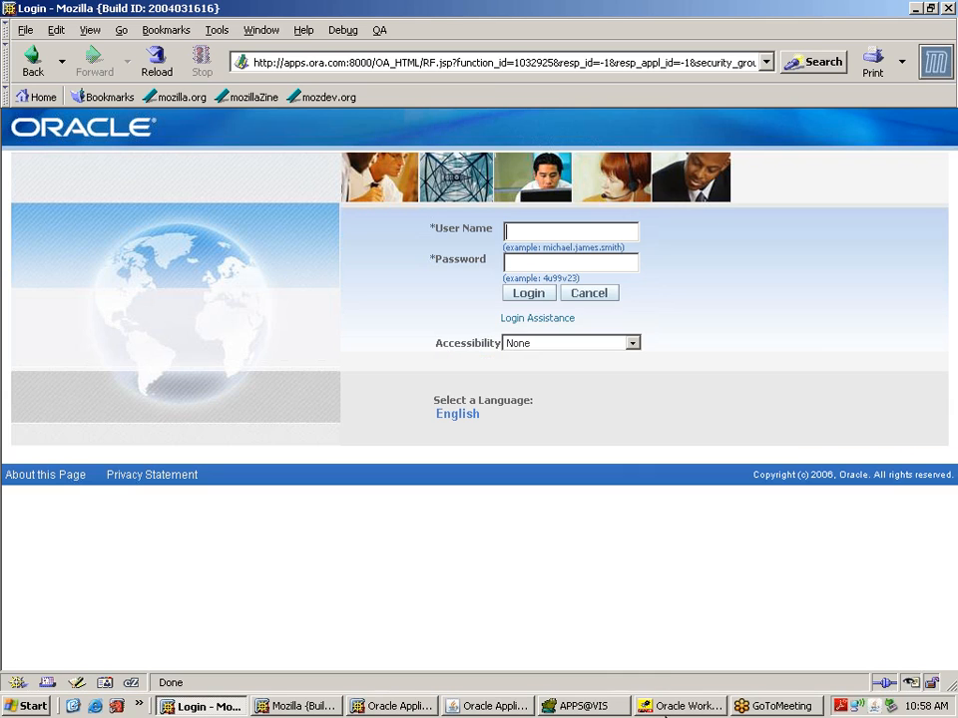
Step: Review the XXLVMGMT create-and-start script in Toad, then return to Workflow Builder's navigator
{"action": "left_click", "coordinate": [665, 708]}
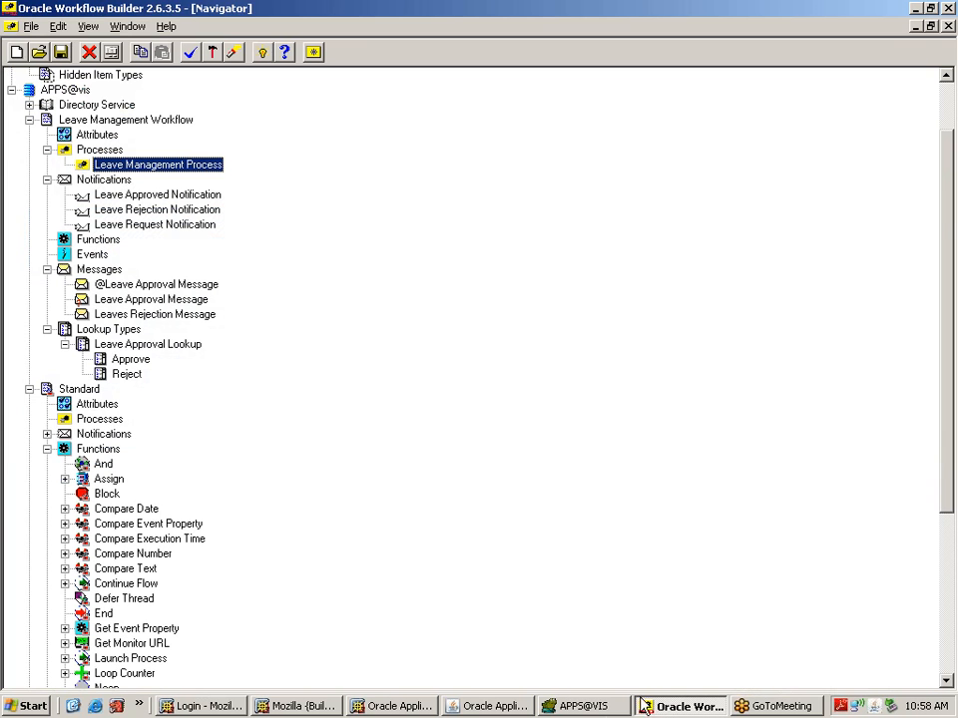
{"action": "left_click", "coordinate": [580, 708]}
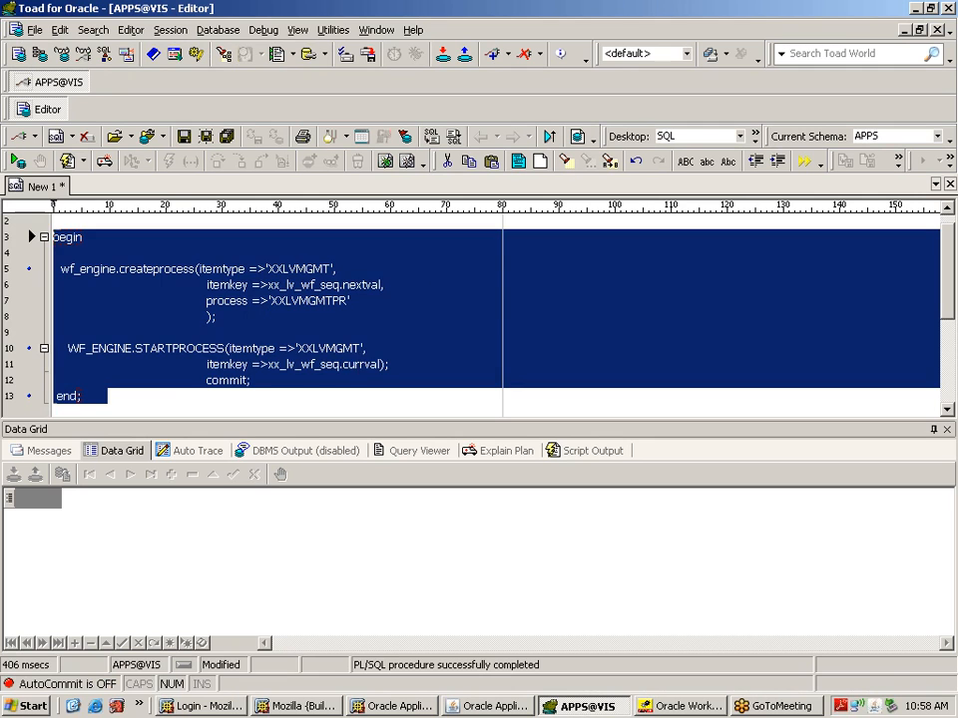
{"action": "left_click", "coordinate": [494, 384]}
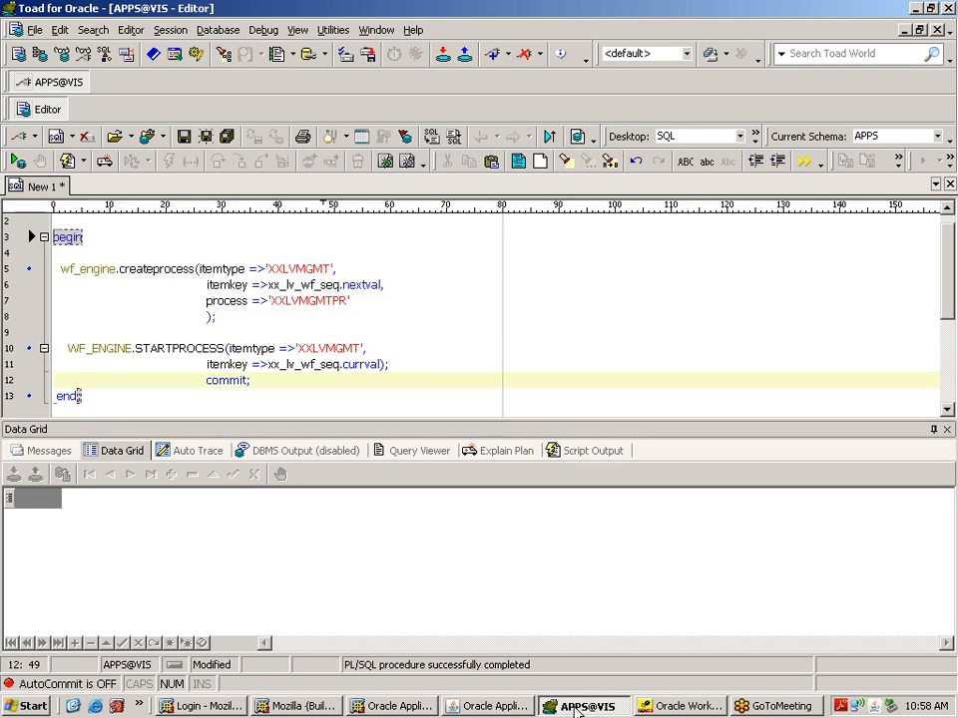
{"action": "left_click", "coordinate": [683, 709]}
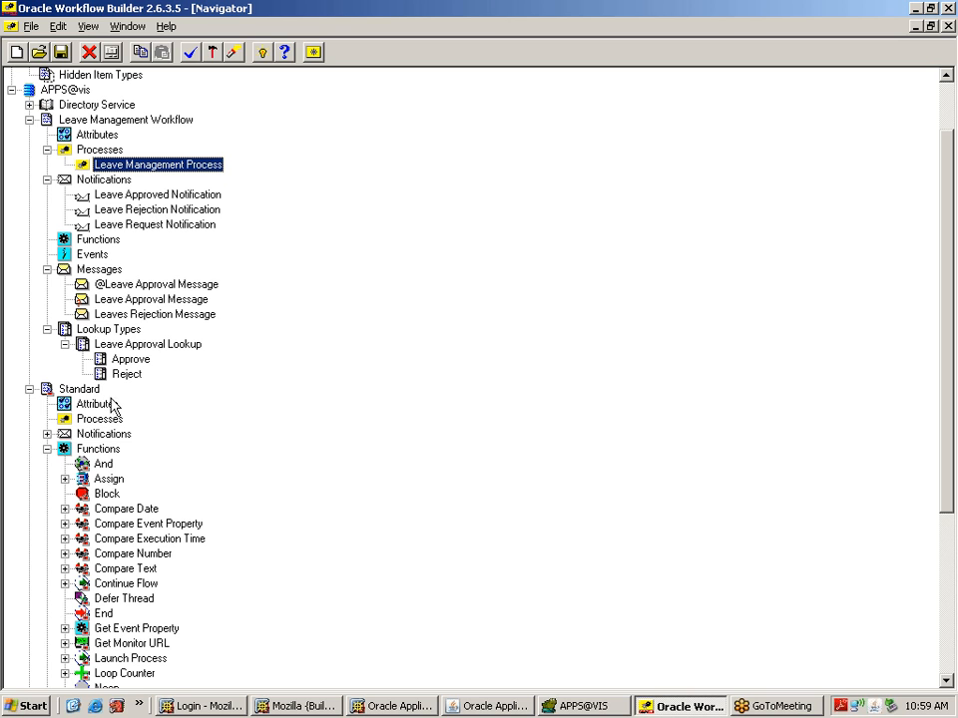
{"action": "left_click", "coordinate": [140, 197]}
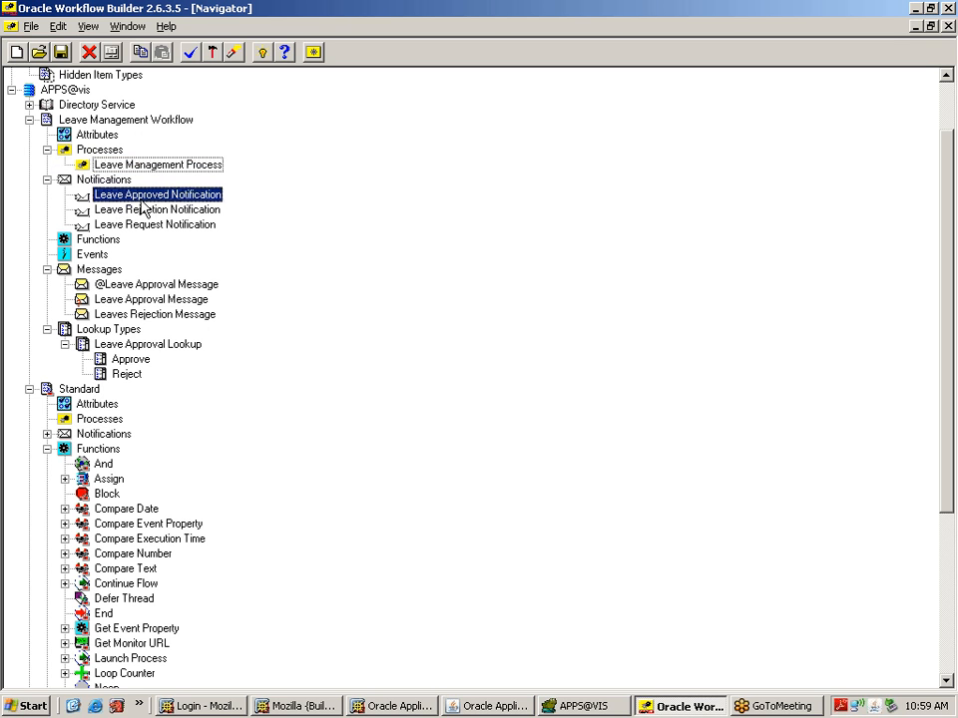
{"action": "left_click", "coordinate": [150, 210]}
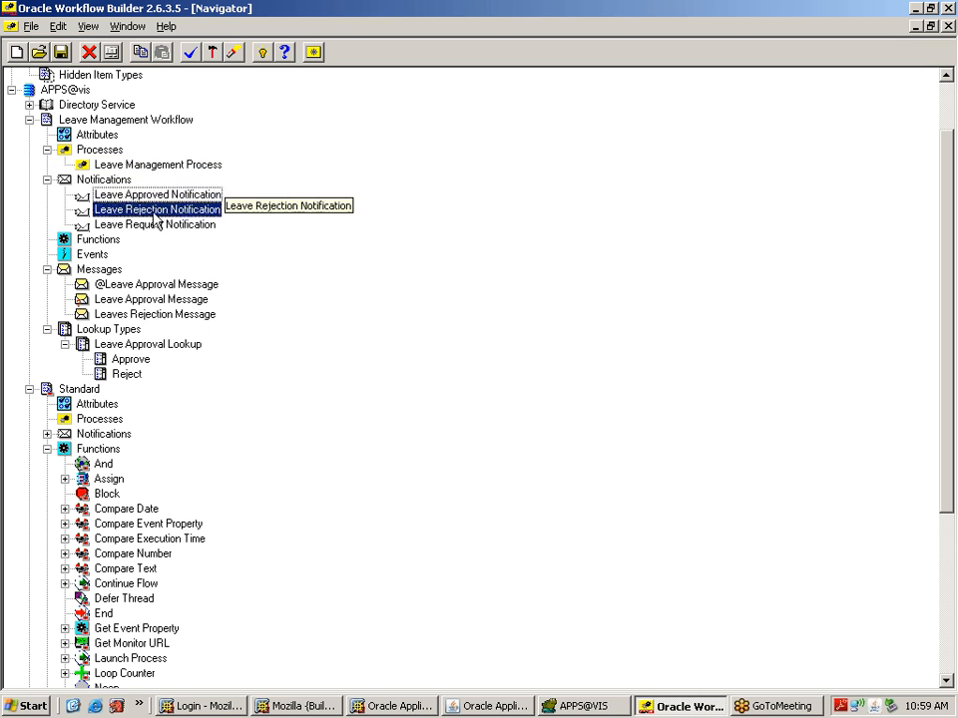
{"action": "left_click", "coordinate": [159, 226]}
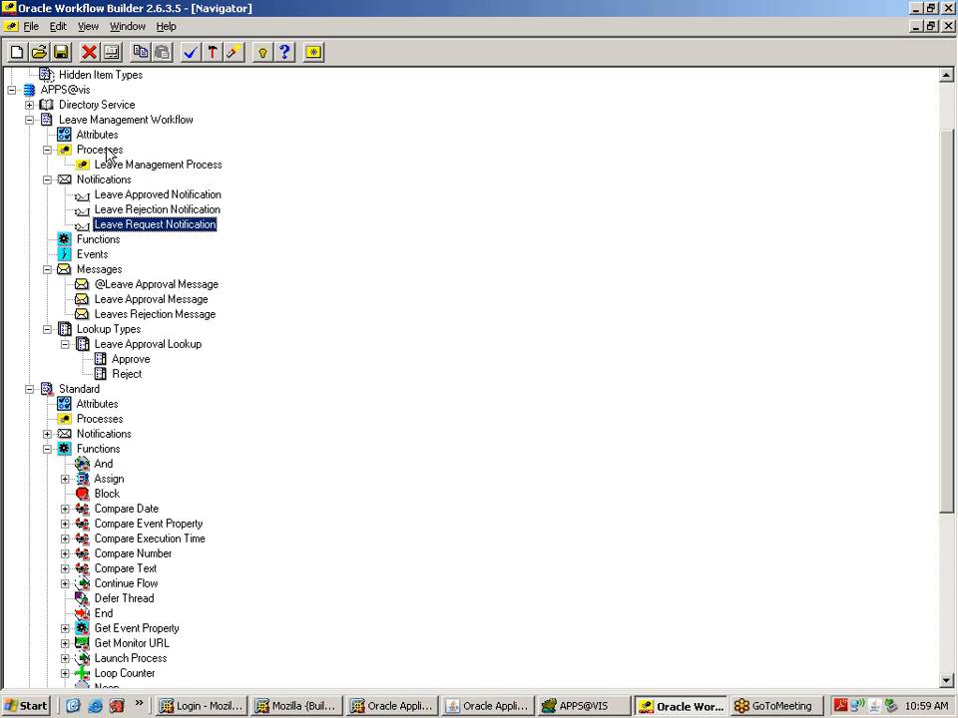
{"action": "left_click", "coordinate": [64, 93]}
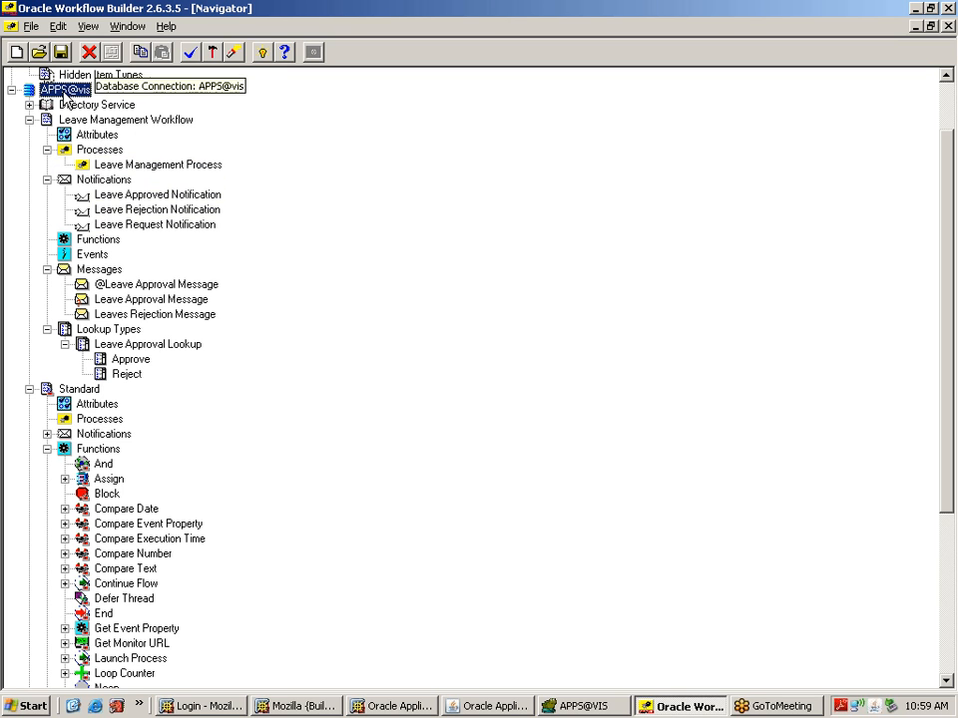
{"action": "left_click", "coordinate": [160, 197]}
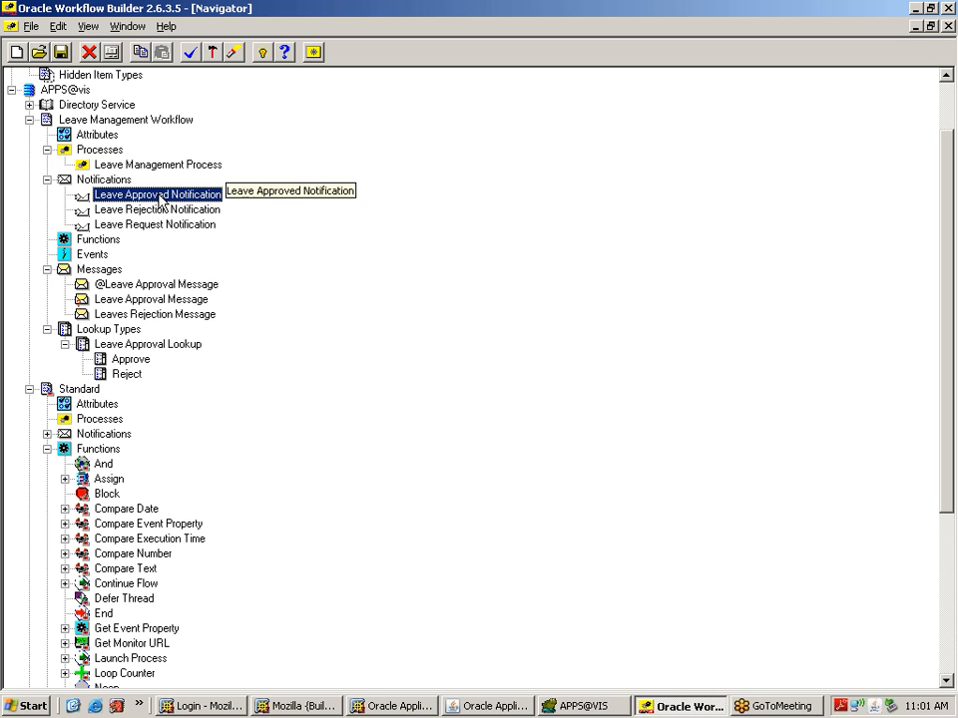
Step: Inspect the Leave Approved, Leave Rejection and Leave Request notification definitions in the navigator
{"action": "left_click", "coordinate": [154, 208]}
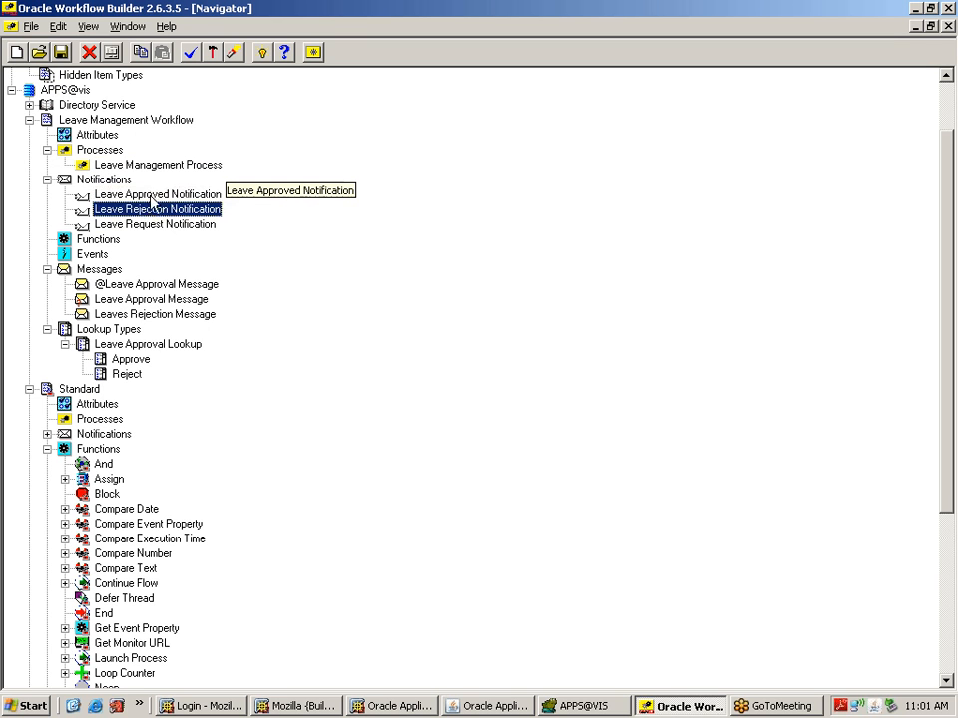
{"action": "left_click", "coordinate": [154, 195]}
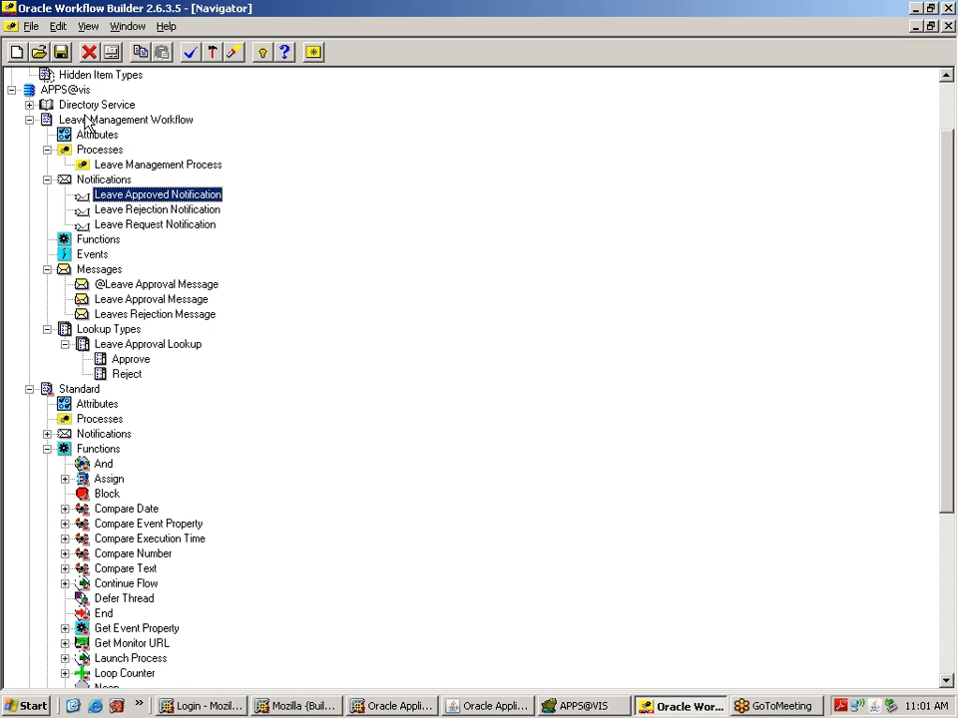
{"action": "left_click", "coordinate": [142, 211]}
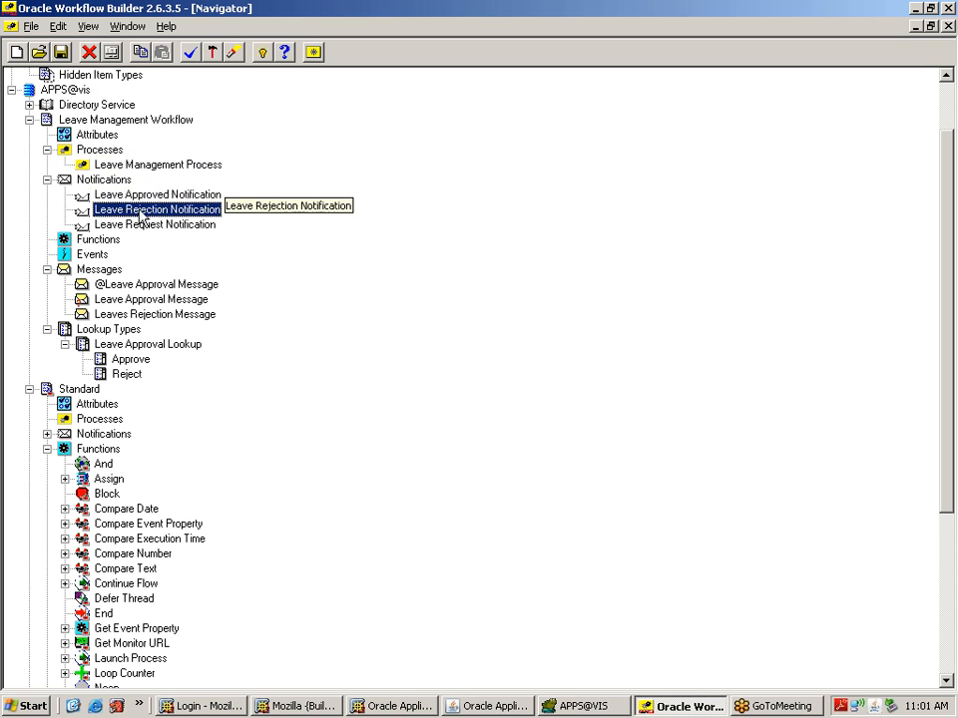
{"action": "left_click", "coordinate": [140, 224]}
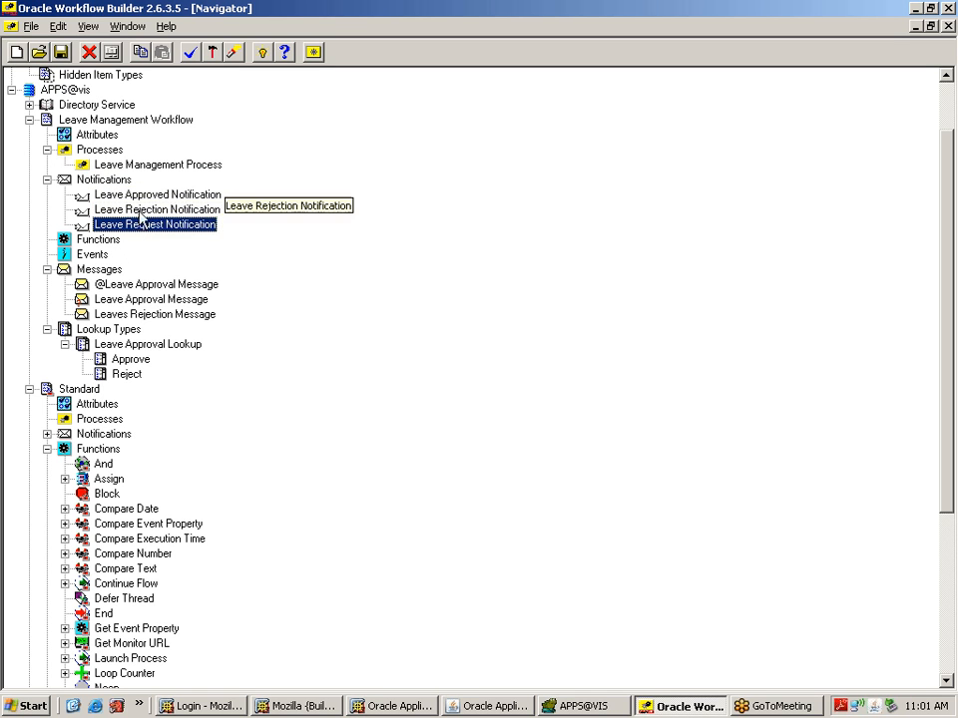
{"action": "left_click", "coordinate": [142, 212]}
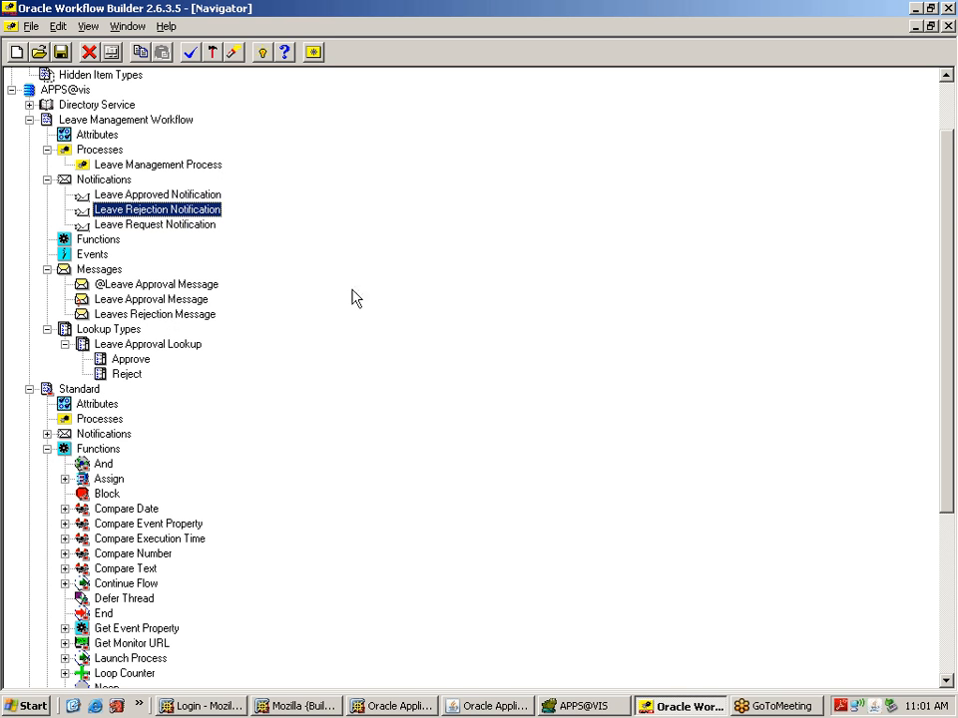
{"action": "left_click", "coordinate": [164, 225]}
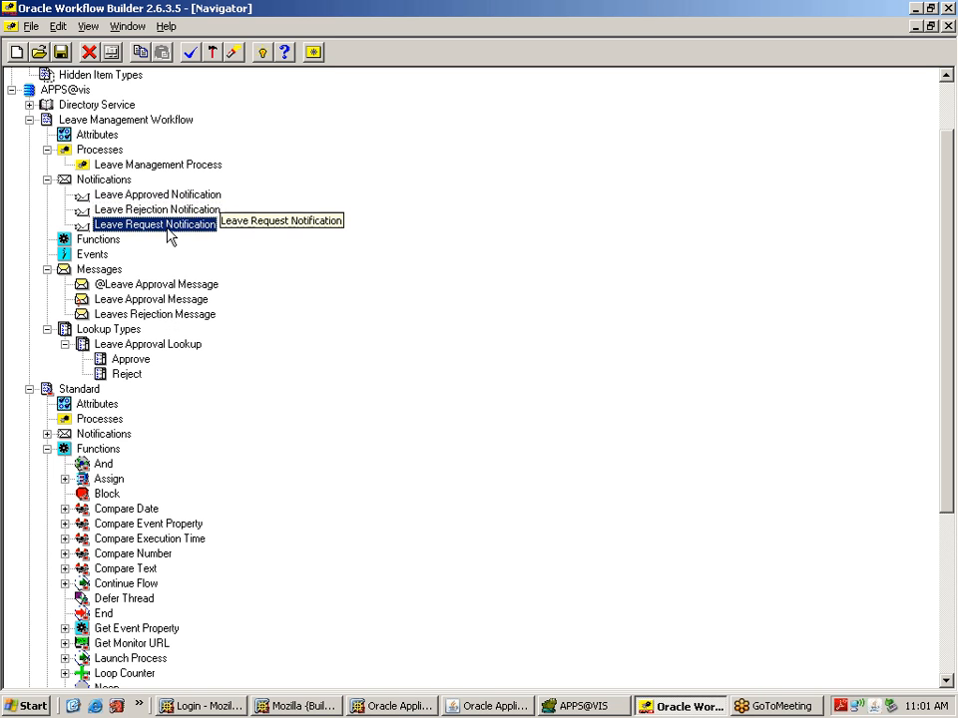
{"action": "left_click", "coordinate": [192, 210]}
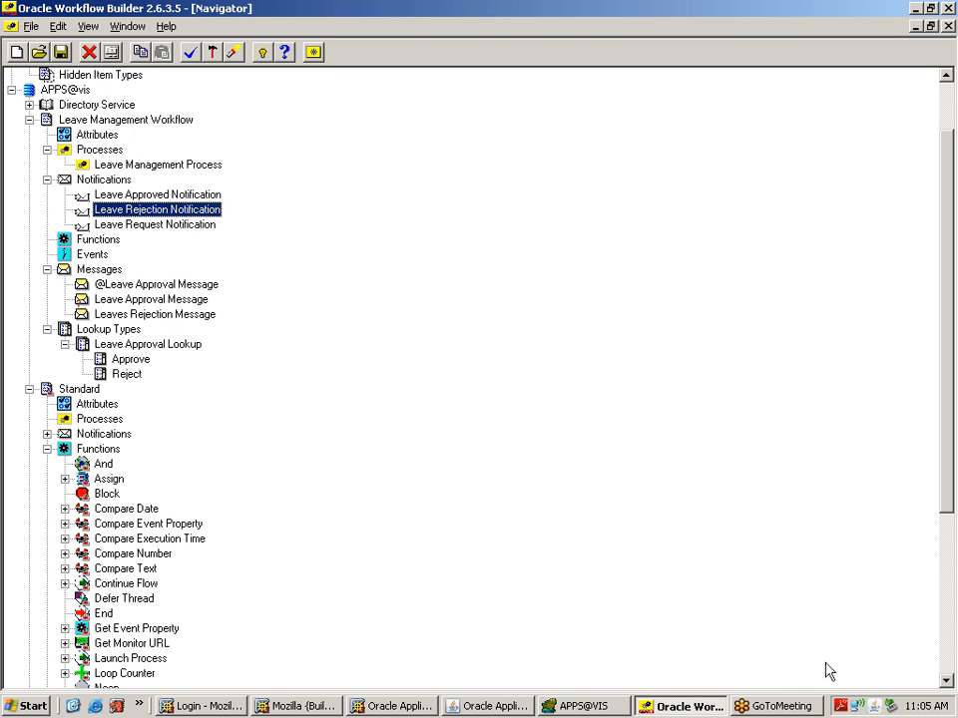
{"action": "left_click", "coordinate": [935, 711]}
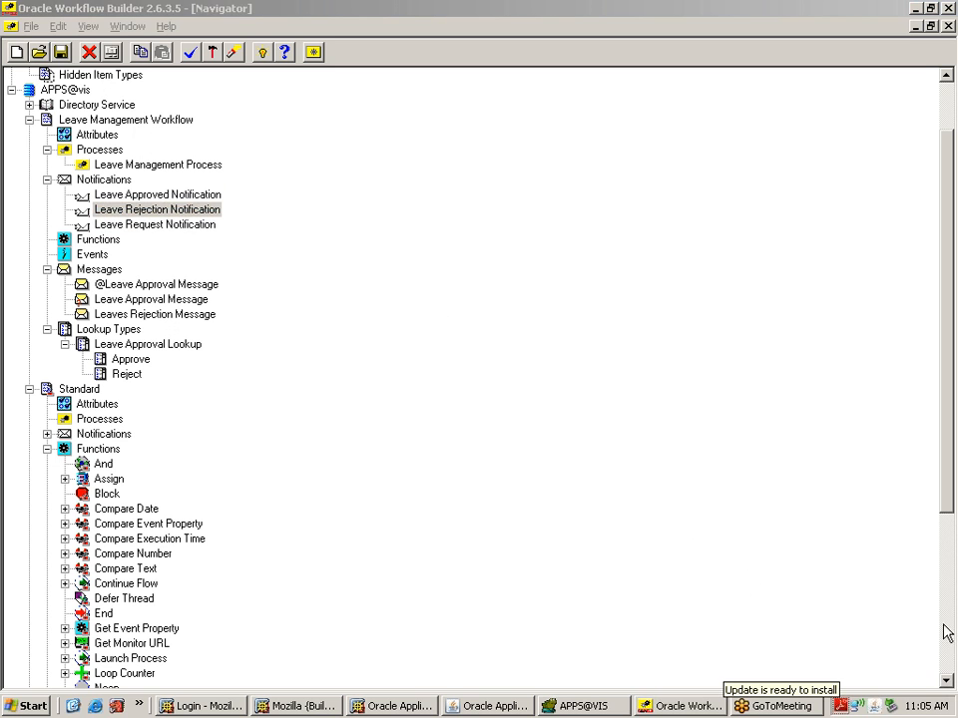
Step: Change the system date from 14 to 21 June 2014 in Date and Time Properties
{"action": "double_click", "coordinate": [933, 708]}
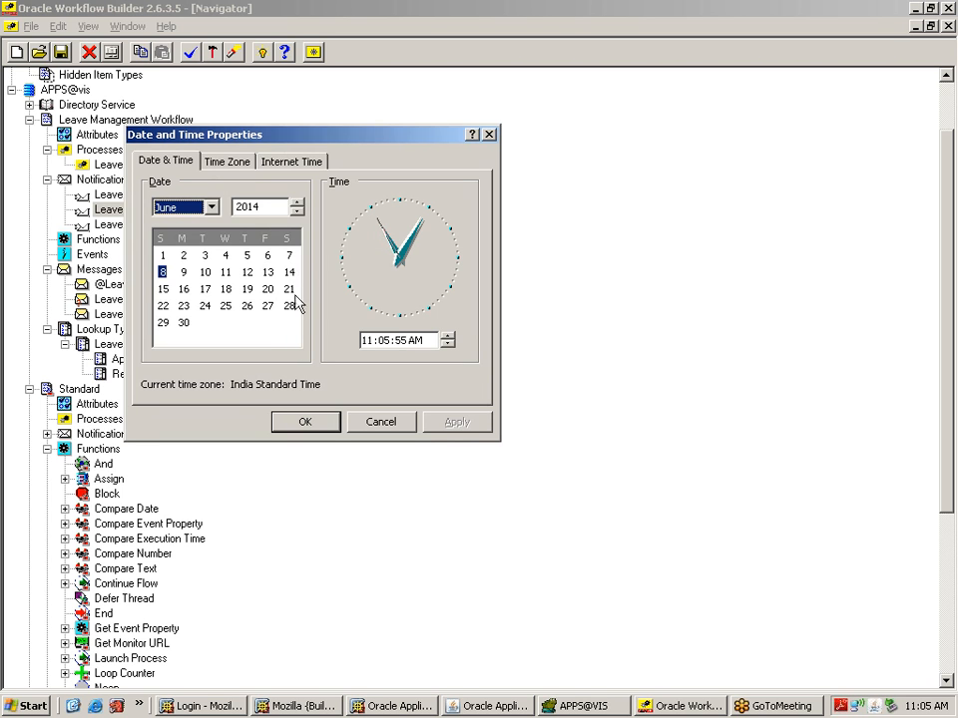
{"action": "left_click", "coordinate": [291, 290]}
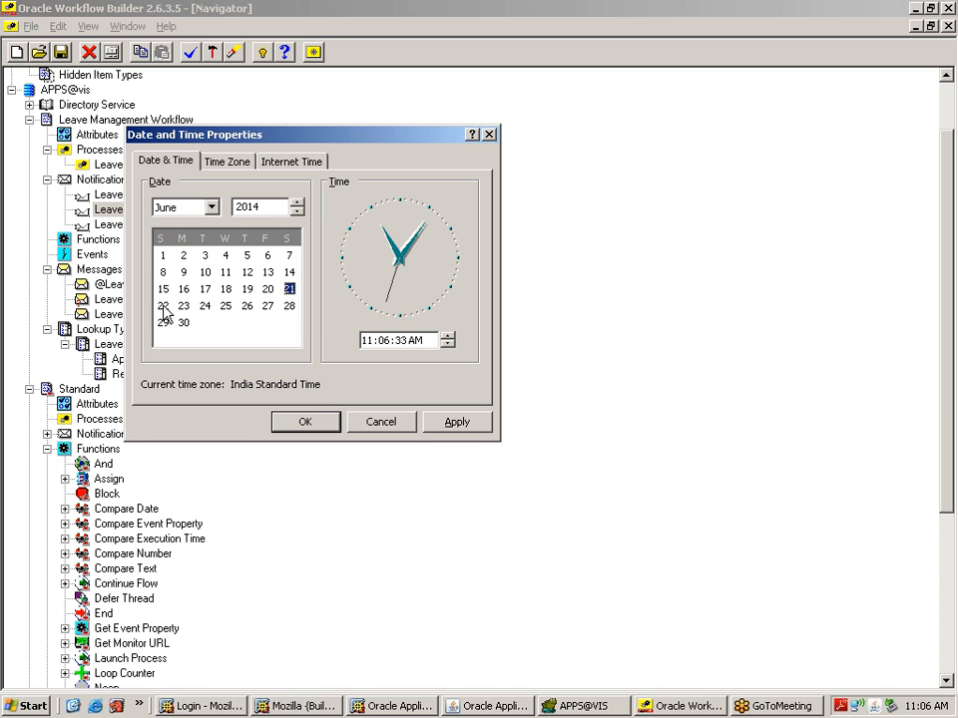
Step: Pick 28 in the June 2014 calendar and close Date and Time Properties
{"action": "left_click", "coordinate": [290, 306]}
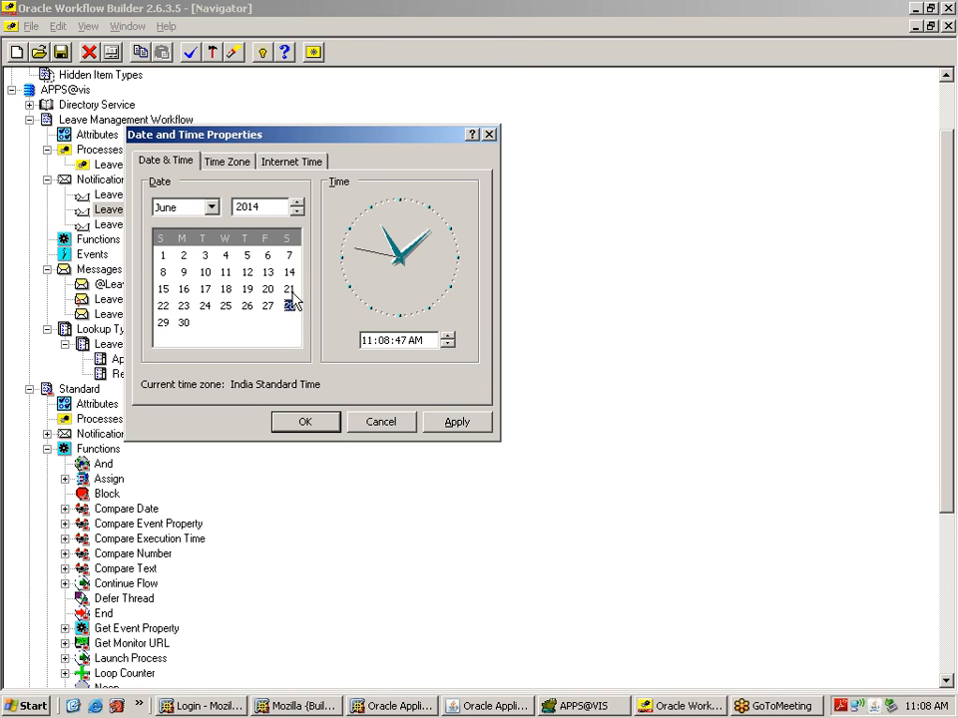
{"action": "left_click", "coordinate": [593, 200]}
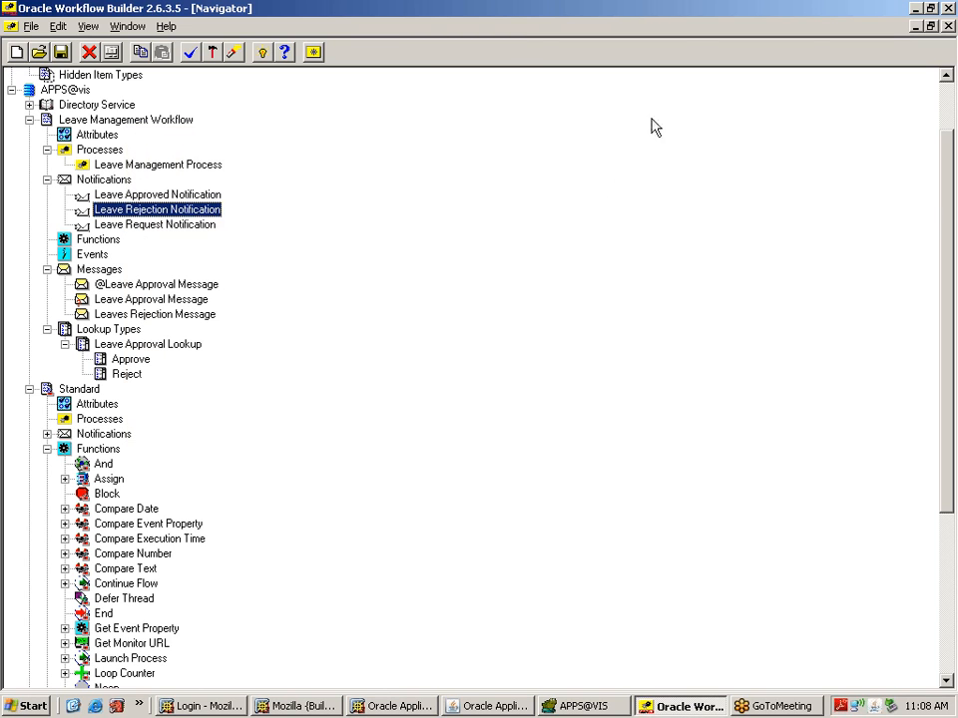